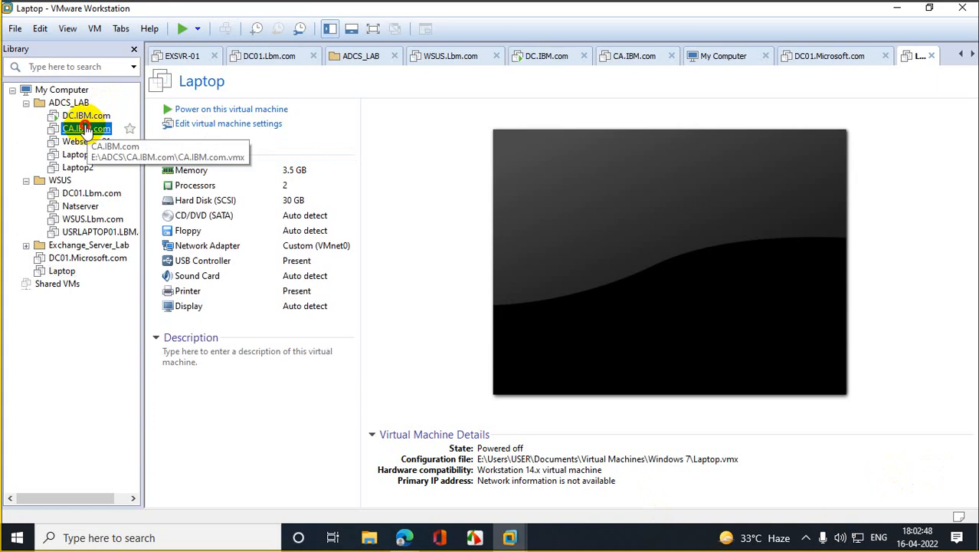
Step: Power on the CA.IBM.com and Webserver01 VMs, then select Laptop in the library
{"action": "left_click", "coordinate": [245, 110]}
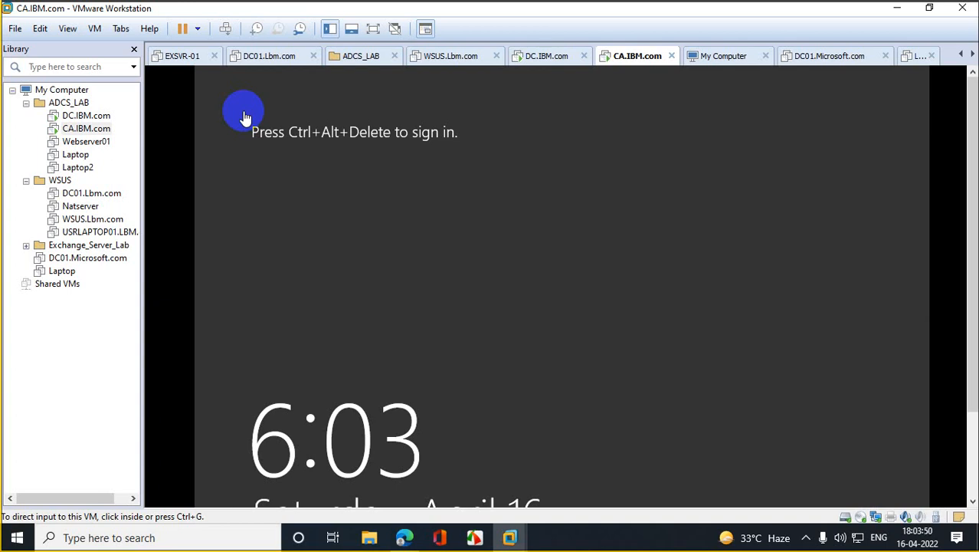
{"action": "left_click", "coordinate": [87, 142]}
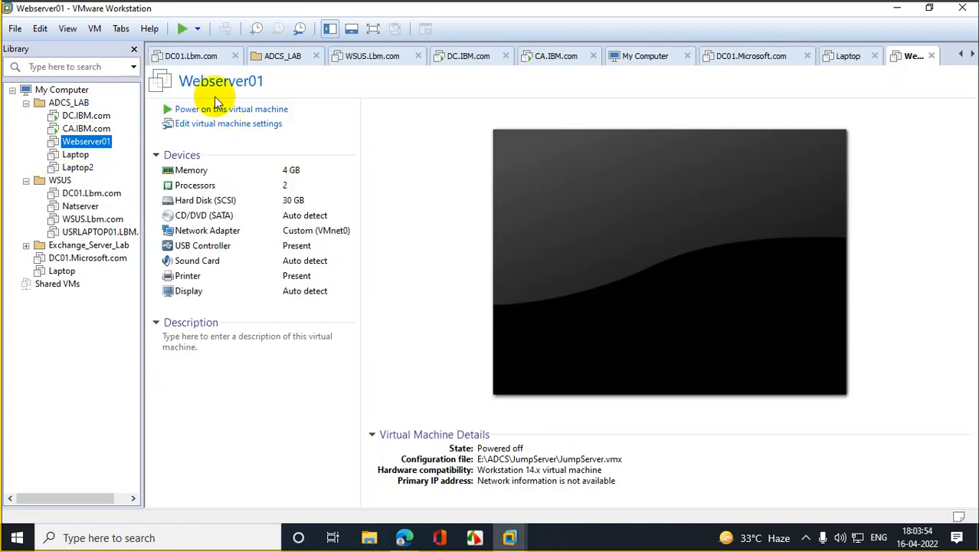
{"action": "left_click", "coordinate": [225, 112]}
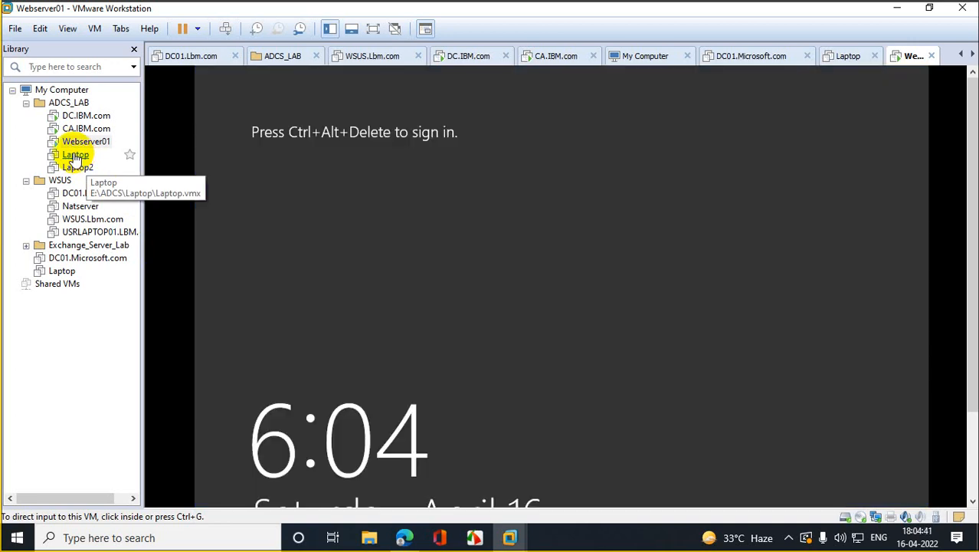
{"action": "left_click", "coordinate": [75, 156]}
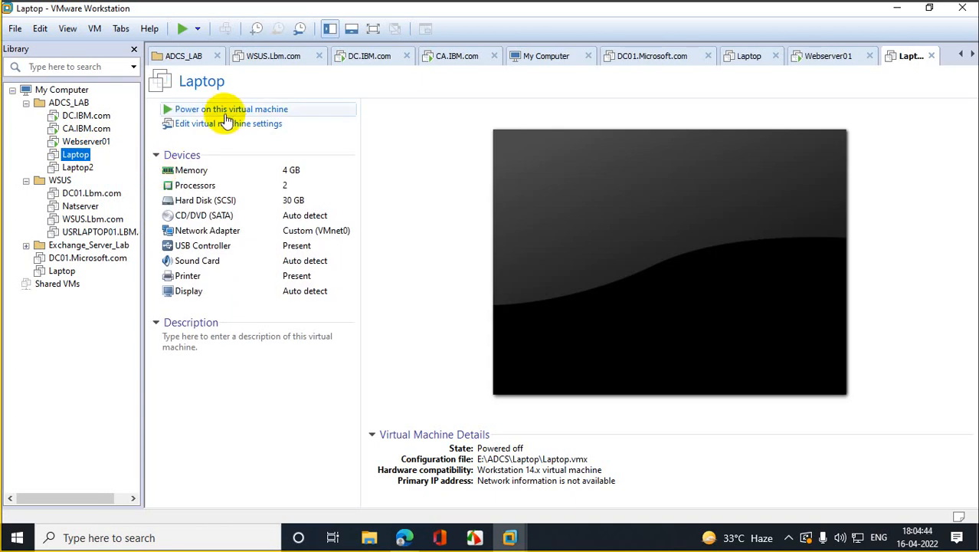
Step: Power on Laptop, remove the missing Laptop2 from the library, and select DC.IBM.com
{"action": "left_click", "coordinate": [227, 109]}
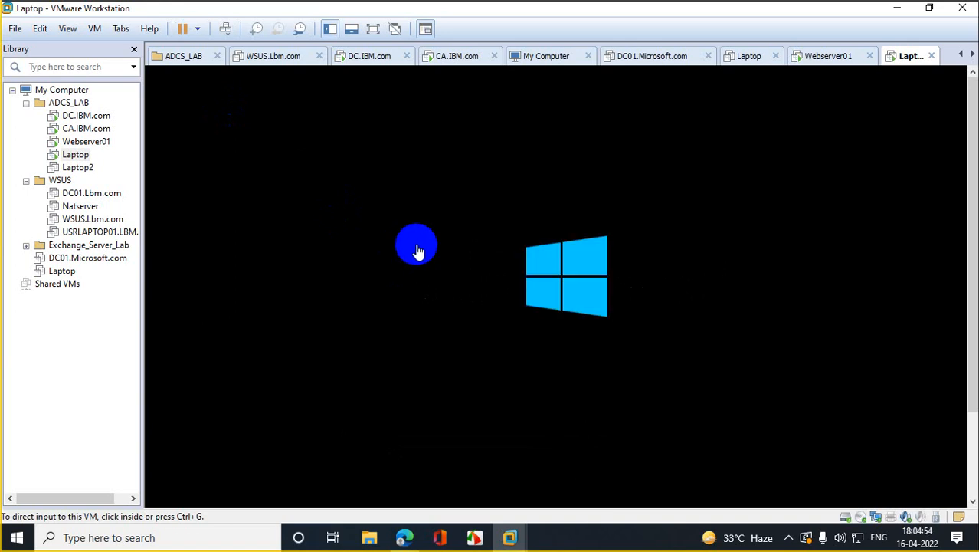
{"action": "left_click", "coordinate": [81, 168]}
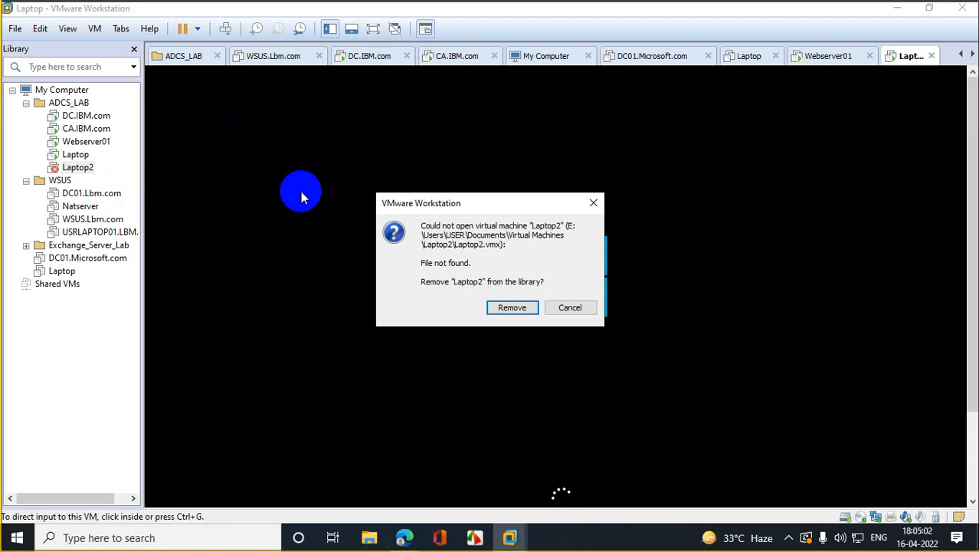
{"action": "left_click", "coordinate": [510, 307]}
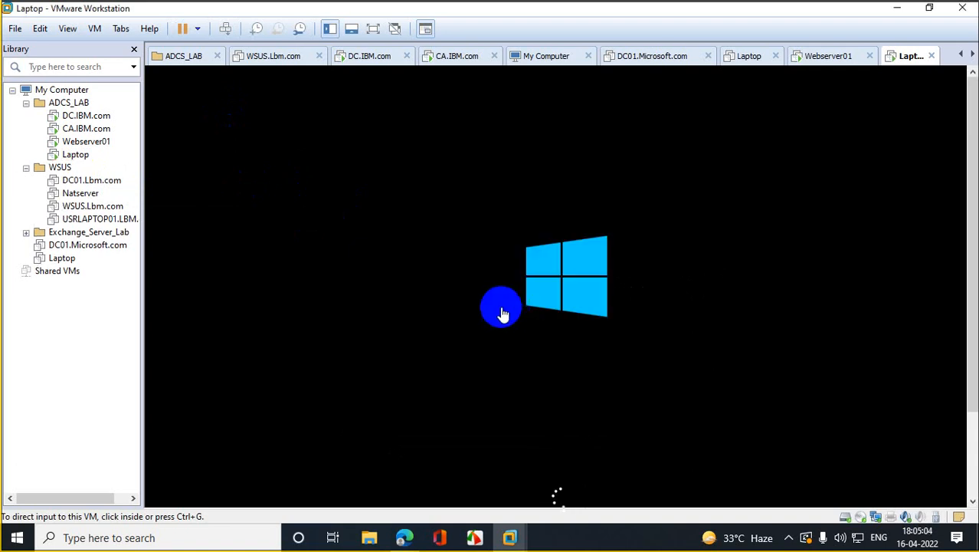
{"action": "left_click", "coordinate": [97, 118]}
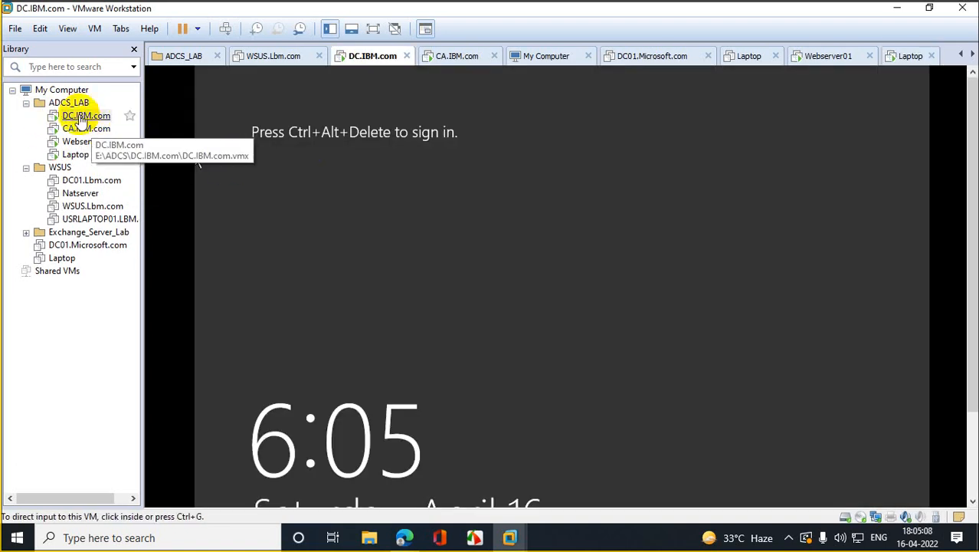
Step: Sign in to CA.IBM.com as adcs via Ctrl+Alt+Del, dismissing the Shutdown Event Tracker
{"action": "left_click", "coordinate": [80, 129]}
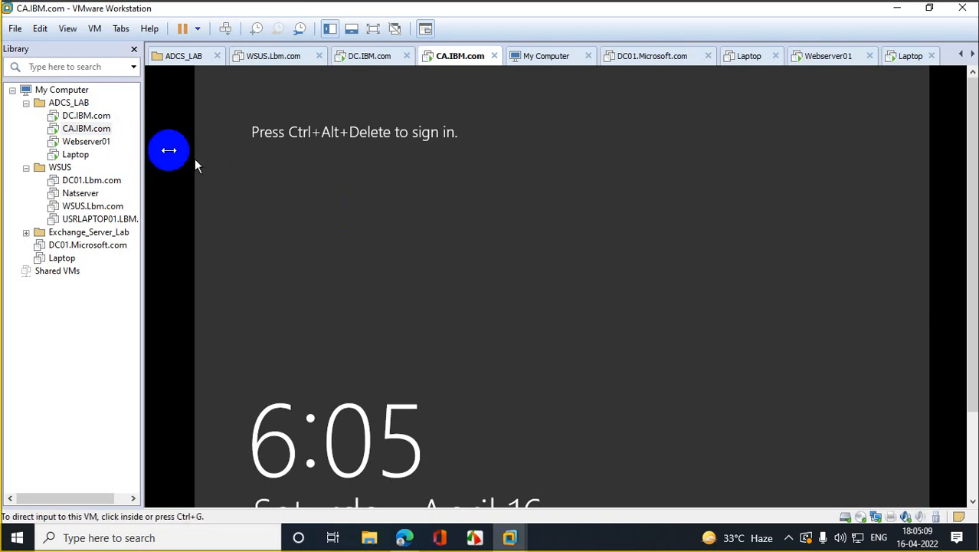
{"action": "right_click", "coordinate": [81, 128]}
{"action": "left_click", "coordinate": [184, 265]}
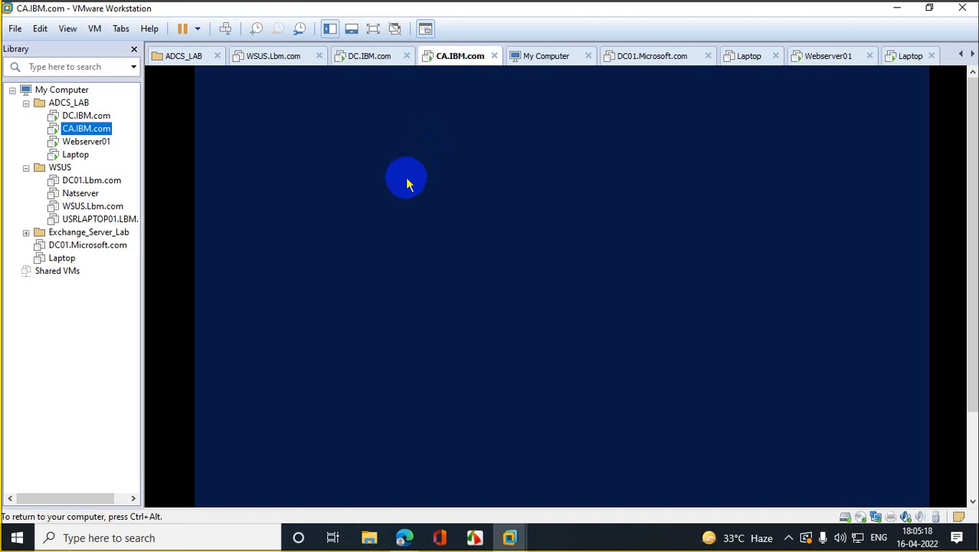
{"action": "left_click", "coordinate": [448, 261]}
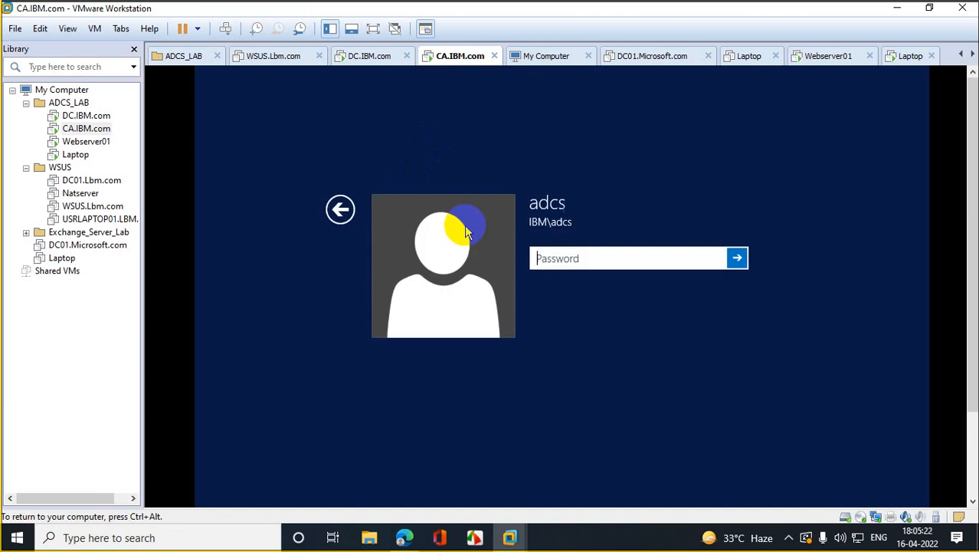
{"action": "left_click", "coordinate": [558, 261]}
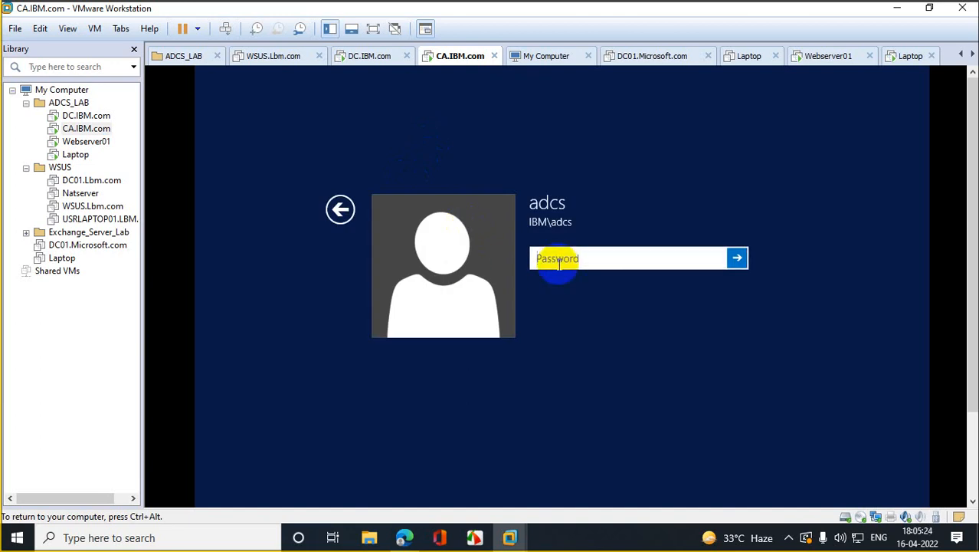
{"action": "type", "text": "••••••••••••"}
{"action": "key", "text": "Return"}
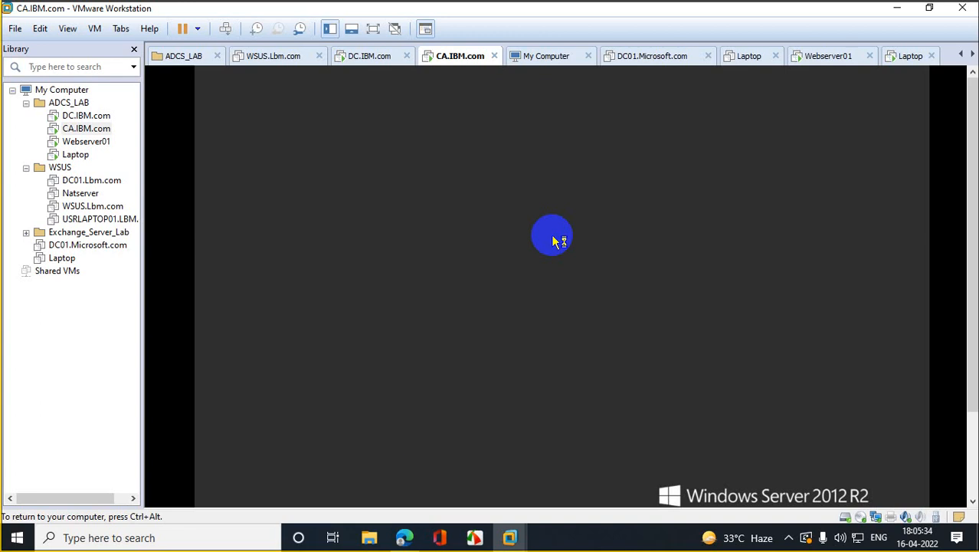
{"action": "left_click", "coordinate": [636, 431]}
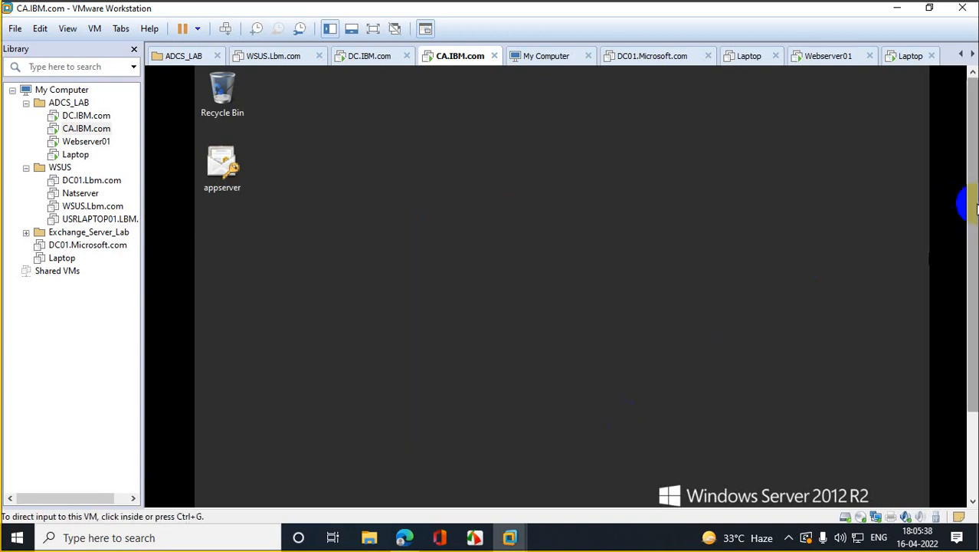
Step: Launch Server Manager on CA.IBM.com and close the Run box without running anything
{"action": "left_click_drag", "start_coordinate": [974, 204], "coordinate": [965, 341]}
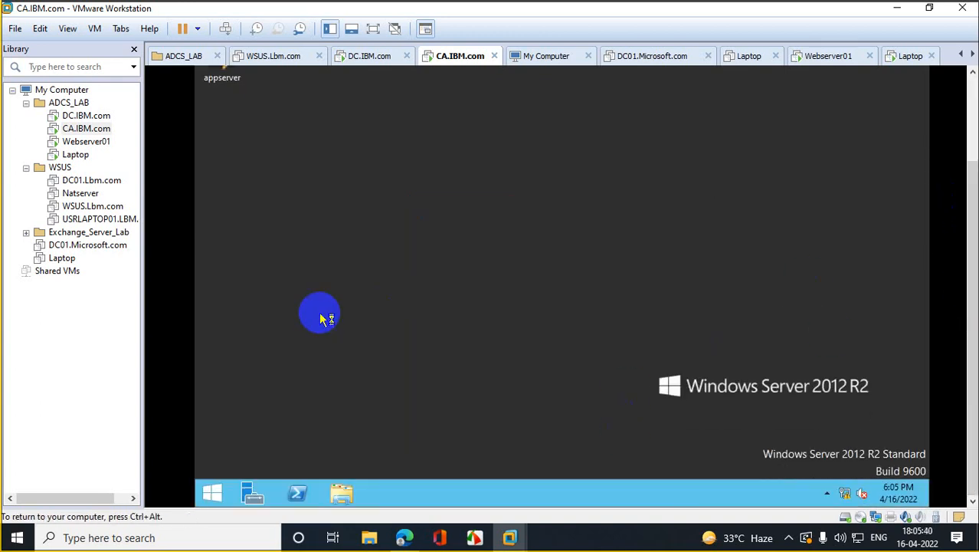
{"action": "right_click", "coordinate": [217, 495]}
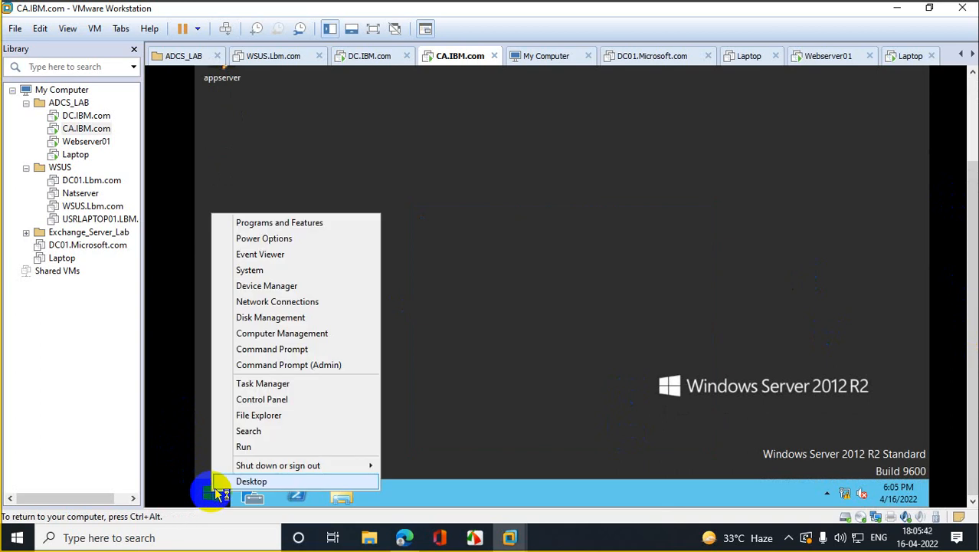
{"action": "left_click", "coordinate": [279, 445]}
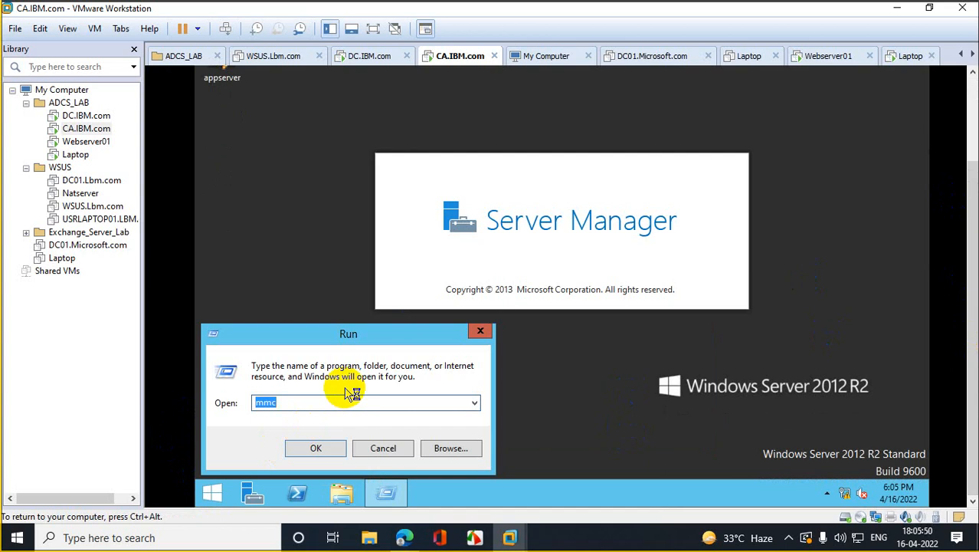
{"action": "left_click", "coordinate": [251, 490]}
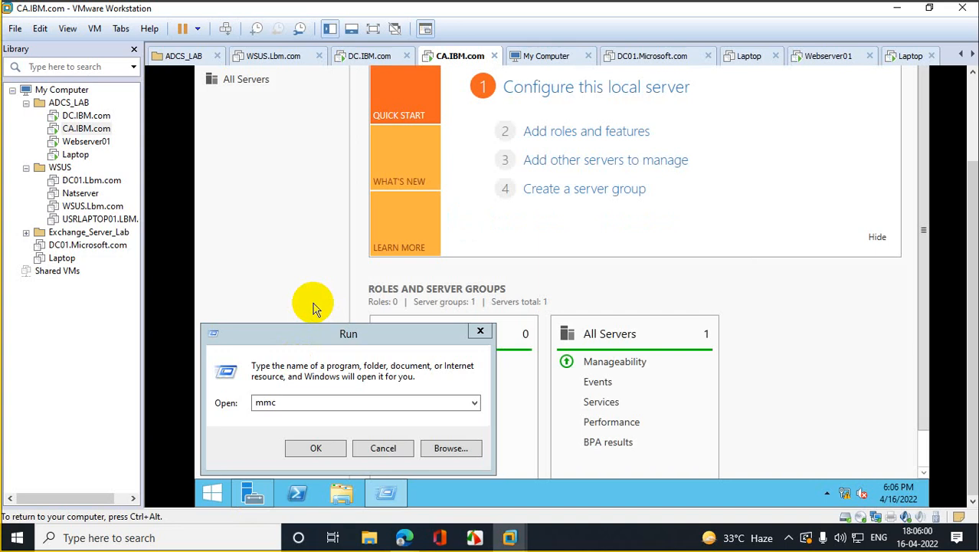
{"action": "left_click", "coordinate": [480, 333]}
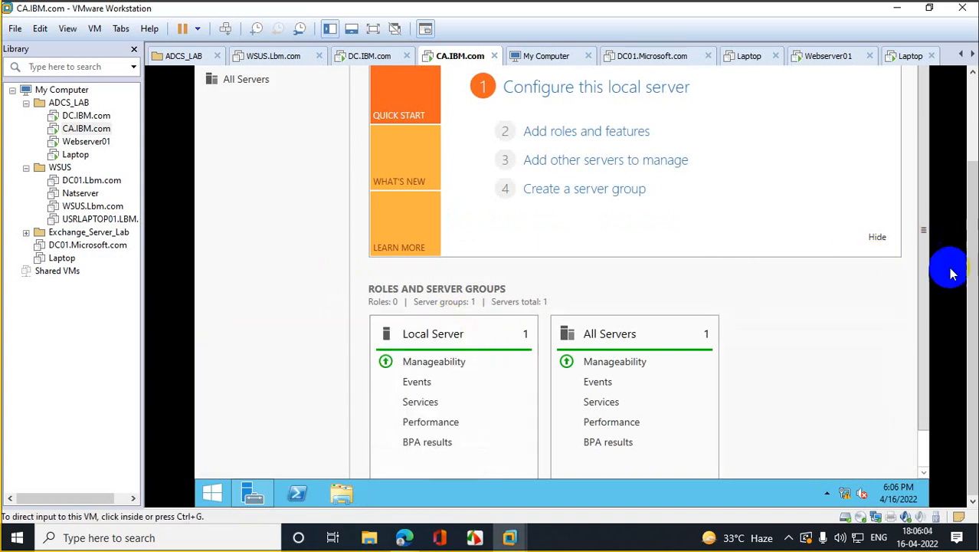
{"action": "left_click_drag", "start_coordinate": [974, 266], "coordinate": [973, 175]}
{"action": "left_click", "coordinate": [830, 112]}
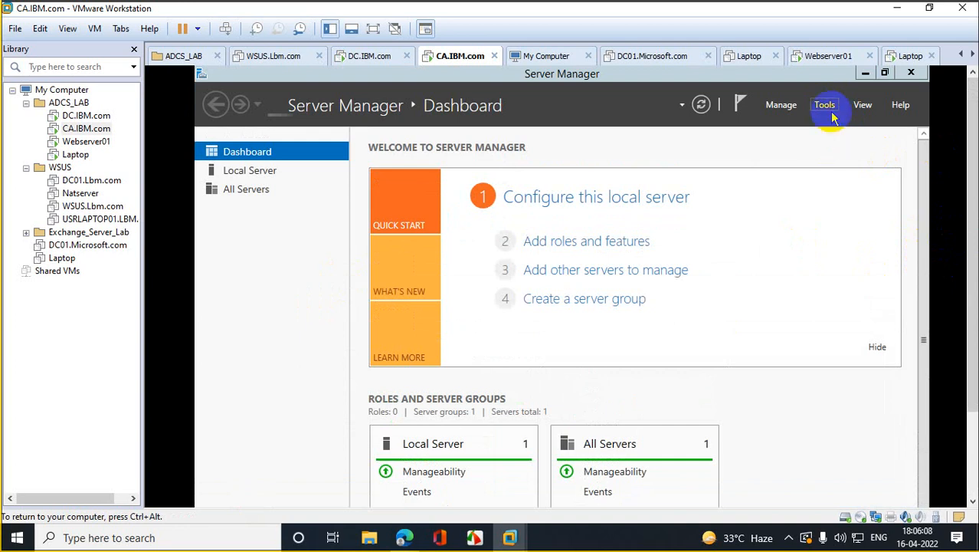
Step: Open the Certification Authority console maximized and show CAServer01's Certificate Templates
{"action": "left_click", "coordinate": [833, 116]}
{"action": "left_click", "coordinate": [826, 106]}
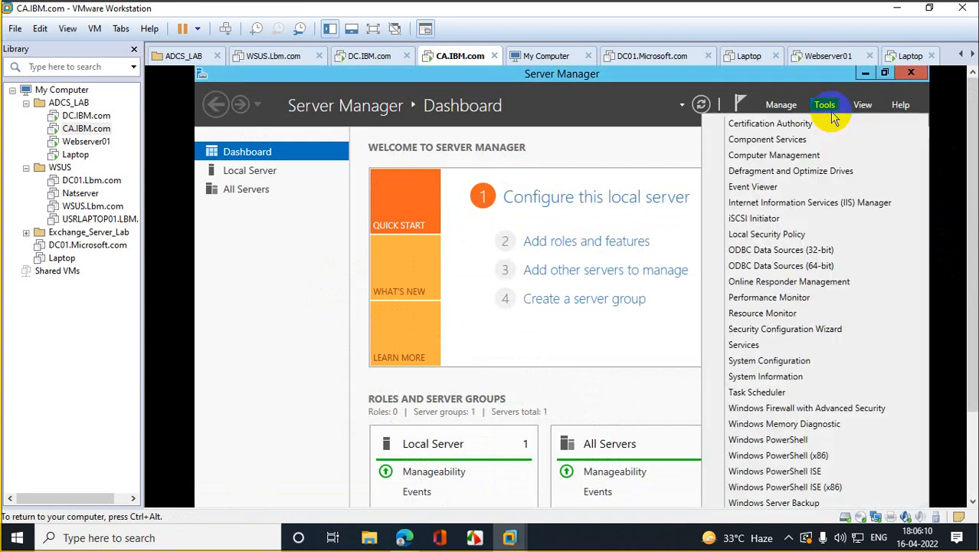
{"action": "left_click", "coordinate": [784, 130]}
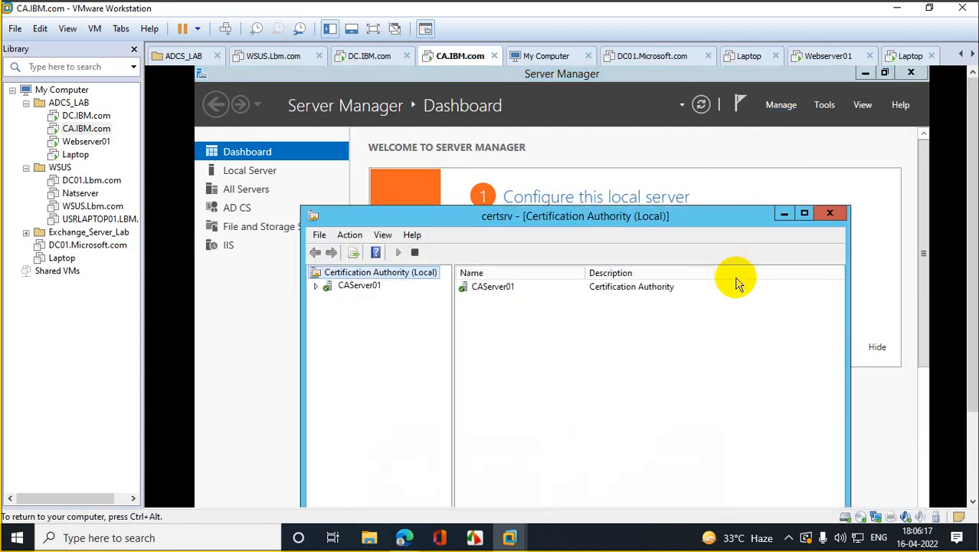
{"action": "left_click", "coordinate": [804, 213]}
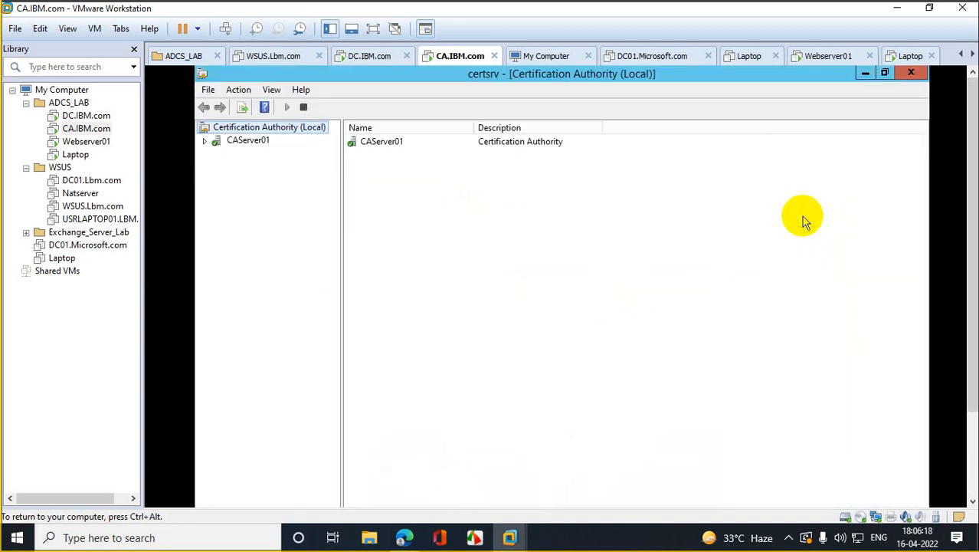
{"action": "left_click", "coordinate": [204, 141]}
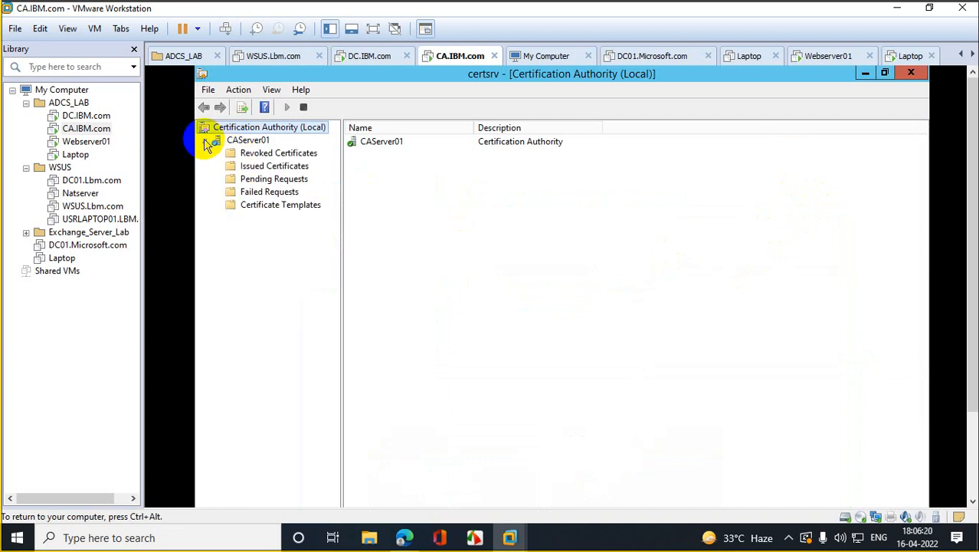
{"action": "left_click", "coordinate": [264, 206]}
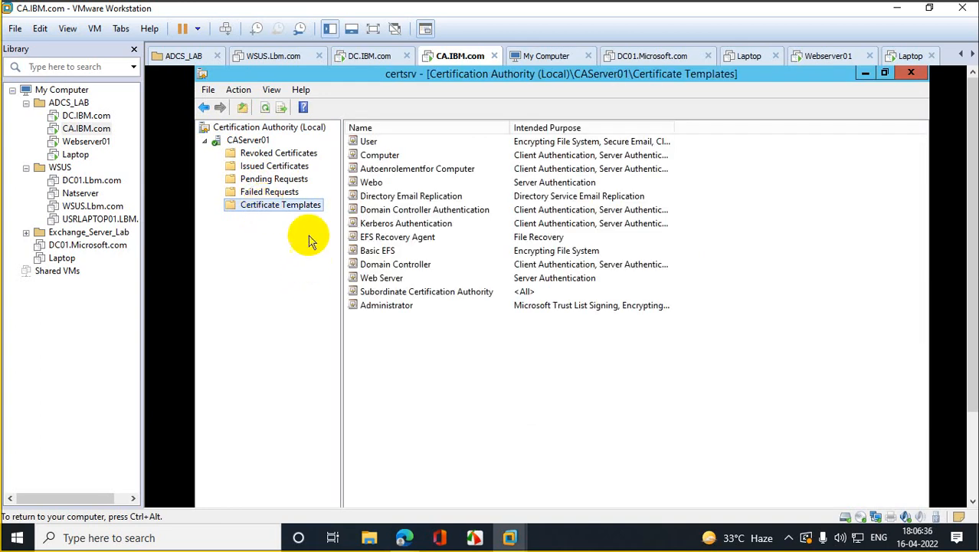
Step: Open the Certificate Templates Console and duplicate the User template
{"action": "right_click", "coordinate": [295, 209]}
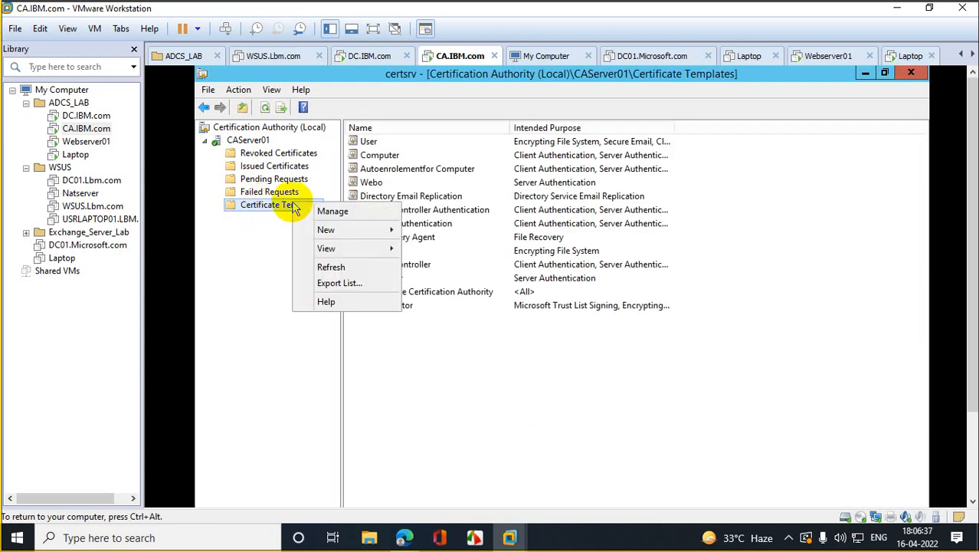
{"action": "left_click", "coordinate": [331, 209]}
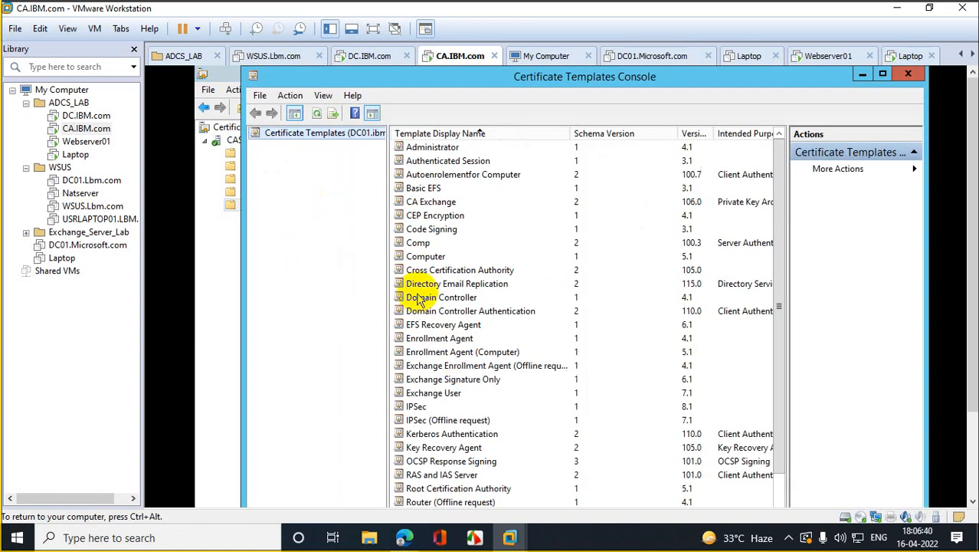
{"action": "left_click", "coordinate": [421, 283]}
{"action": "key", "text": "u"}
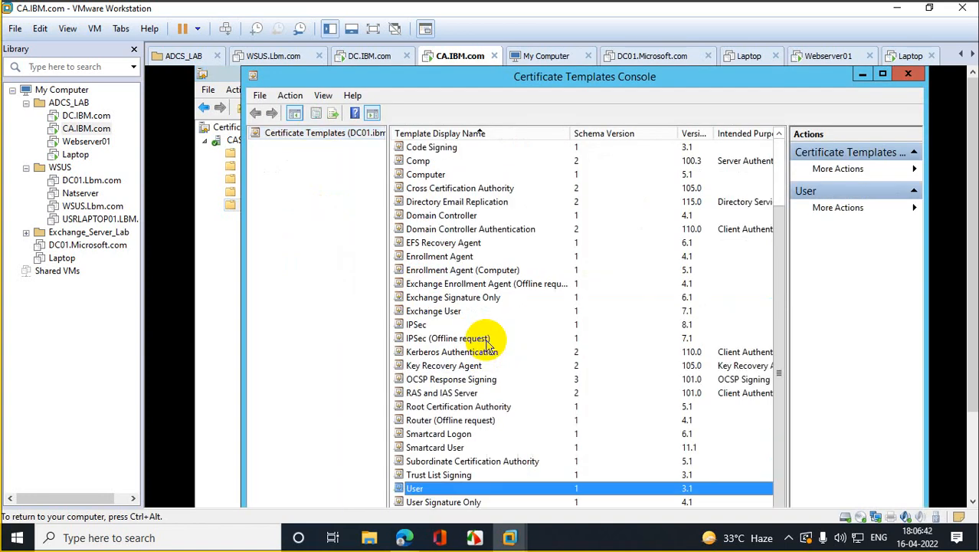
{"action": "right_click", "coordinate": [431, 493]}
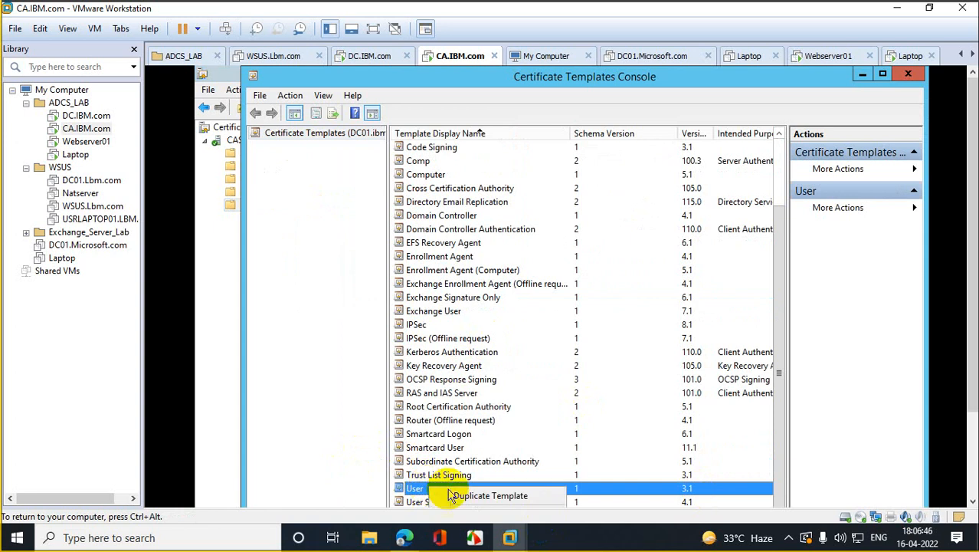
{"action": "left_click", "coordinate": [491, 497]}
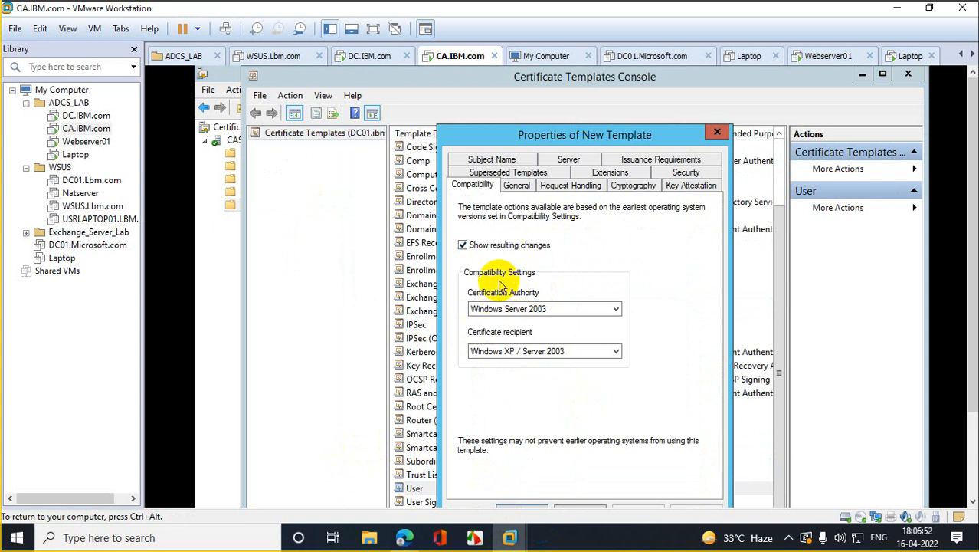
Step: Rename the copied template to domainuser and view its Request Handling and Cryptography settings
{"action": "left_click", "coordinate": [517, 186]}
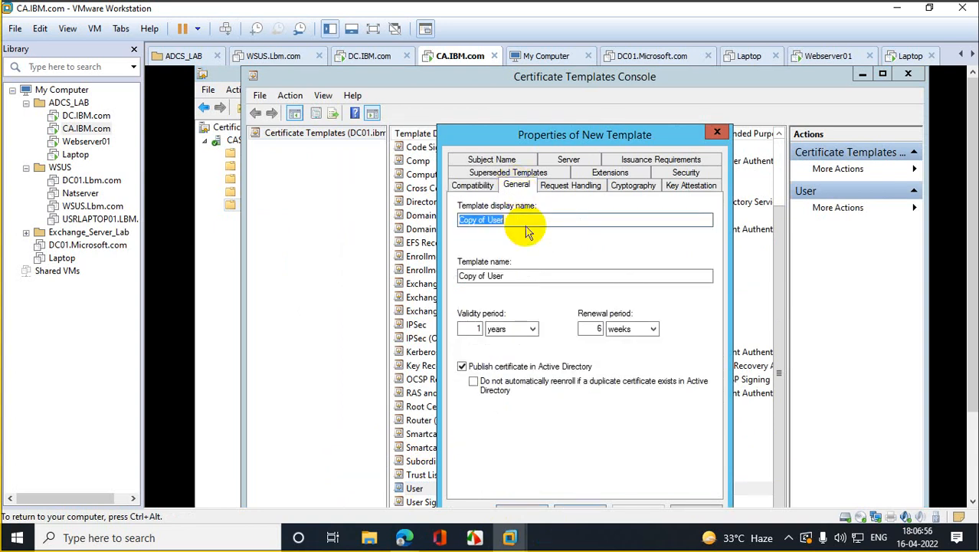
{"action": "type", "text": "d"}
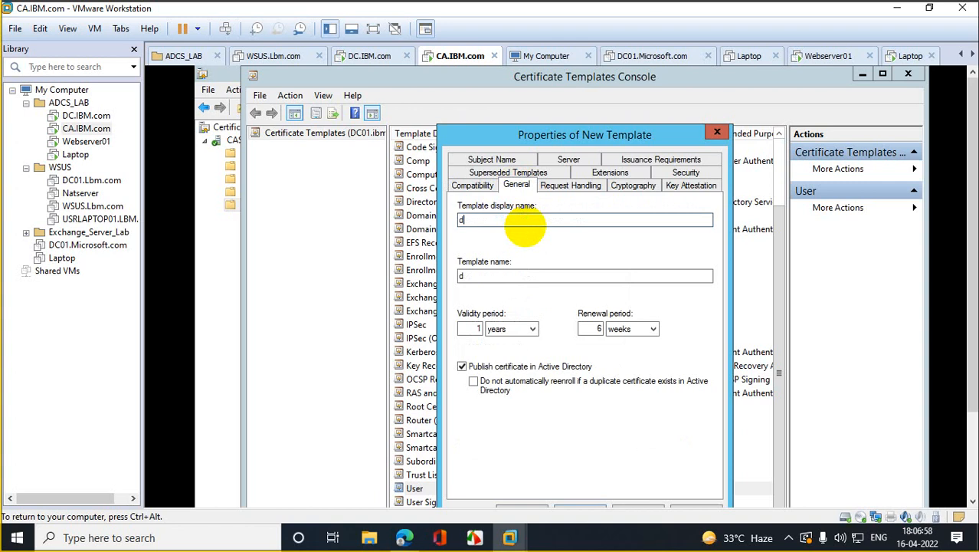
{"action": "type", "text": "omainuser"}
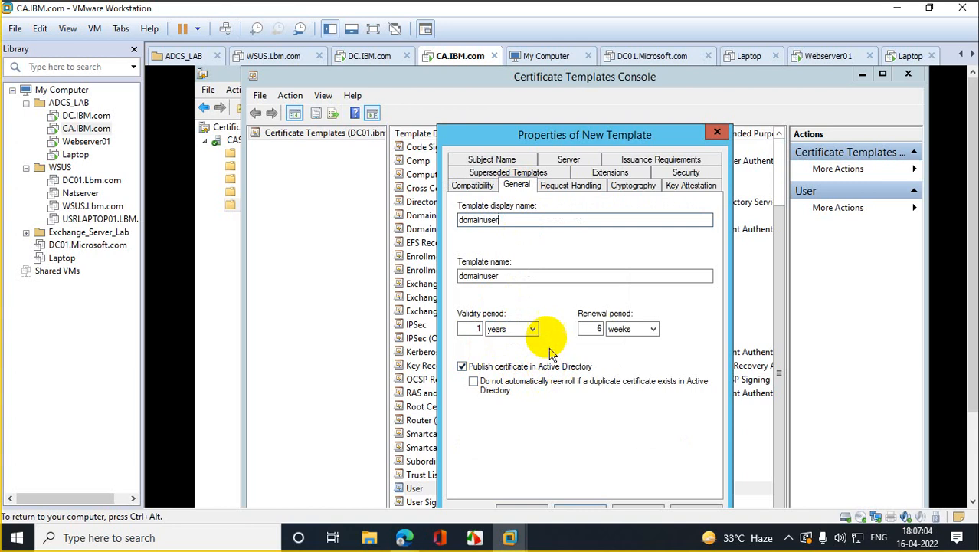
{"action": "left_click", "coordinate": [559, 188]}
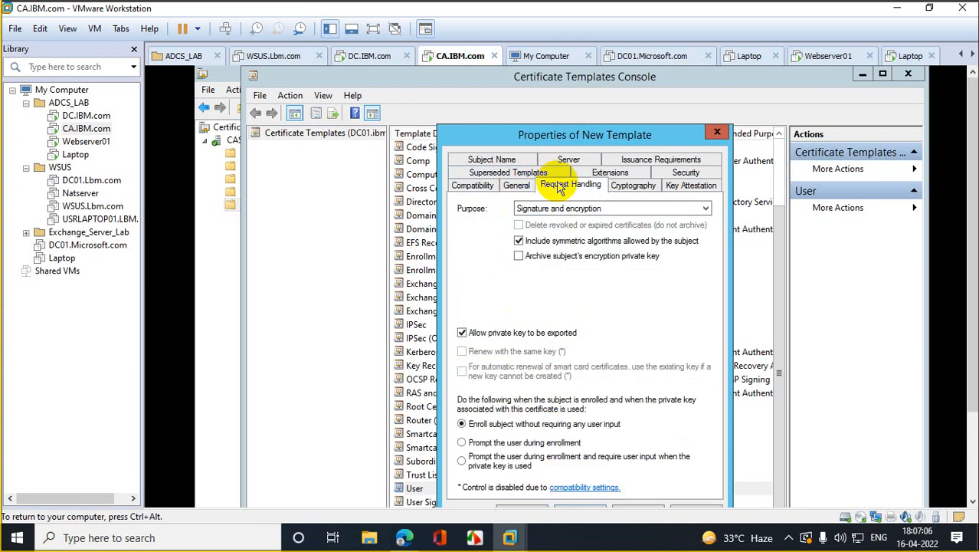
{"action": "left_click", "coordinate": [629, 187]}
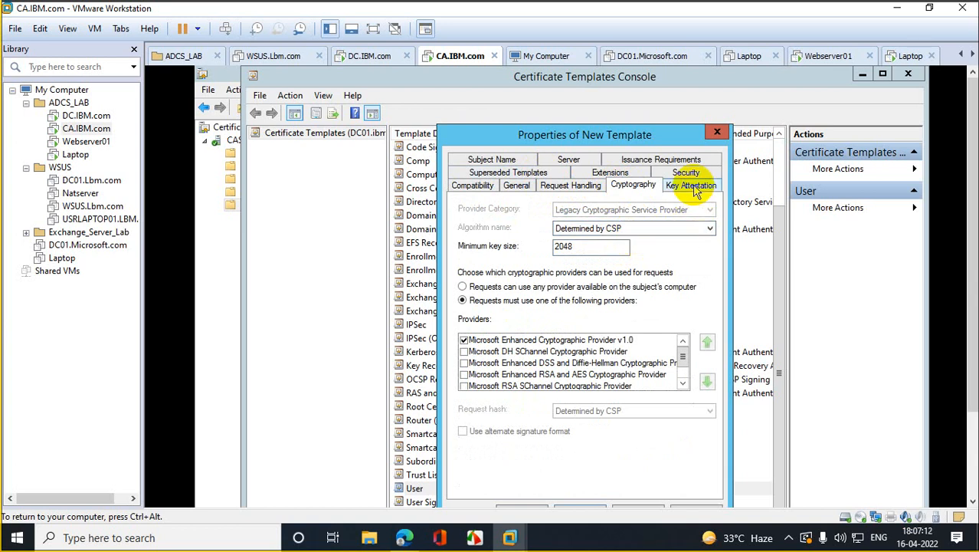
Step: Compute 2048 × 2 = 4096 in Calculator
{"action": "left_click", "coordinate": [89, 538]}
{"action": "type", "text": "cal"}
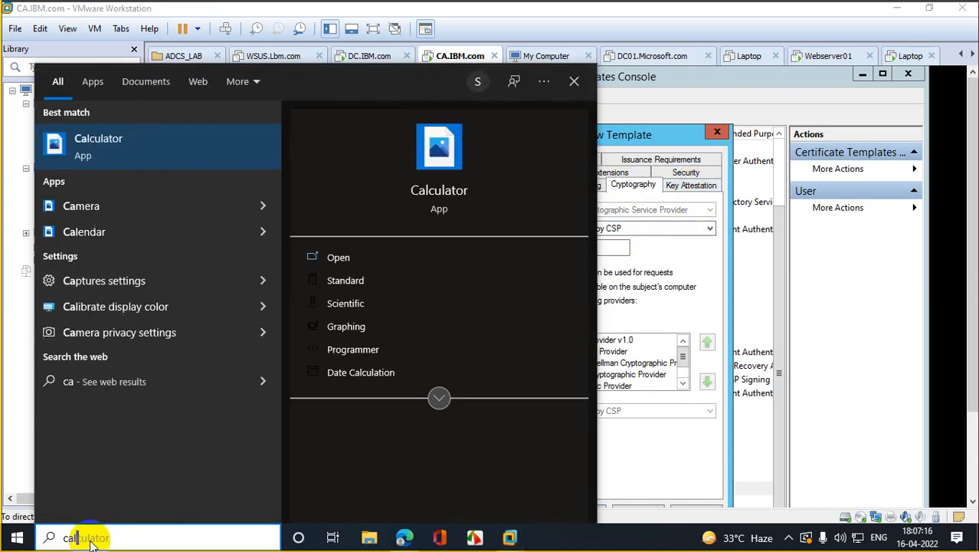
{"action": "key", "text": "Return"}
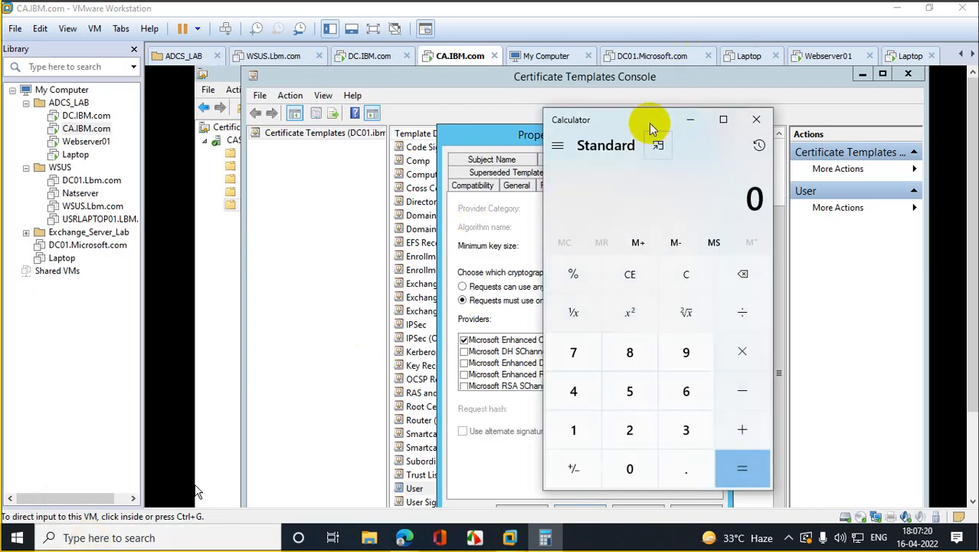
{"action": "left_click_drag", "start_coordinate": [649, 128], "coordinate": [597, 135]}
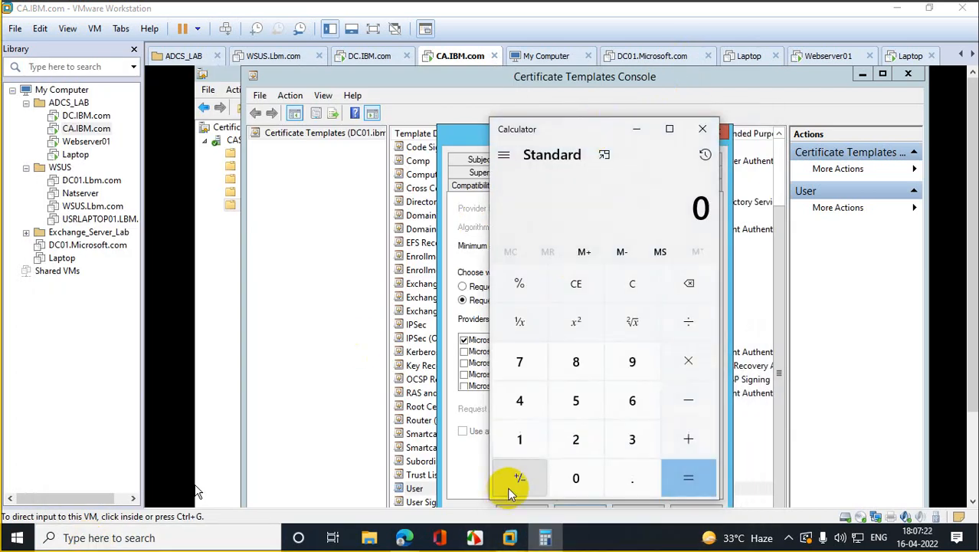
{"action": "left_click", "coordinate": [576, 439]}
{"action": "left_click", "coordinate": [575, 477]}
{"action": "left_click", "coordinate": [521, 401]}
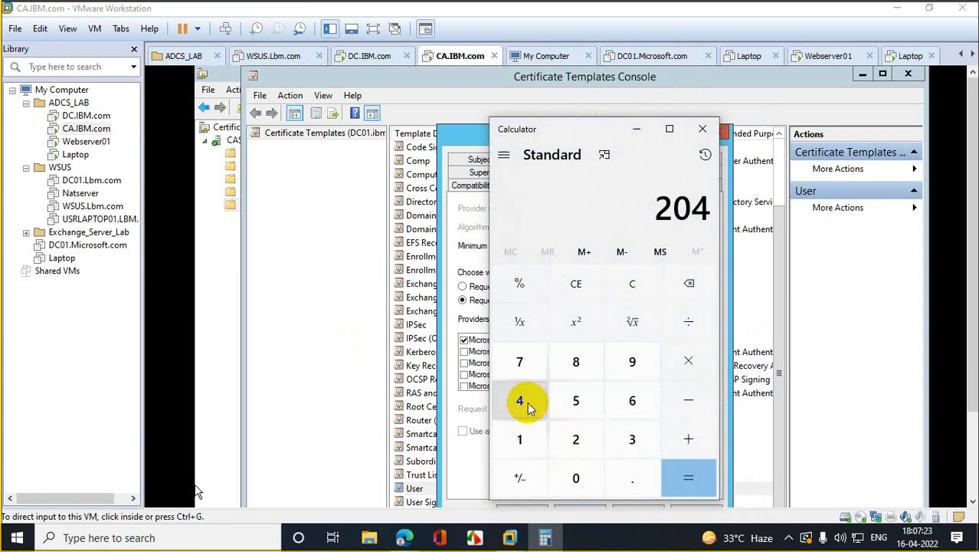
{"action": "left_click", "coordinate": [578, 373]}
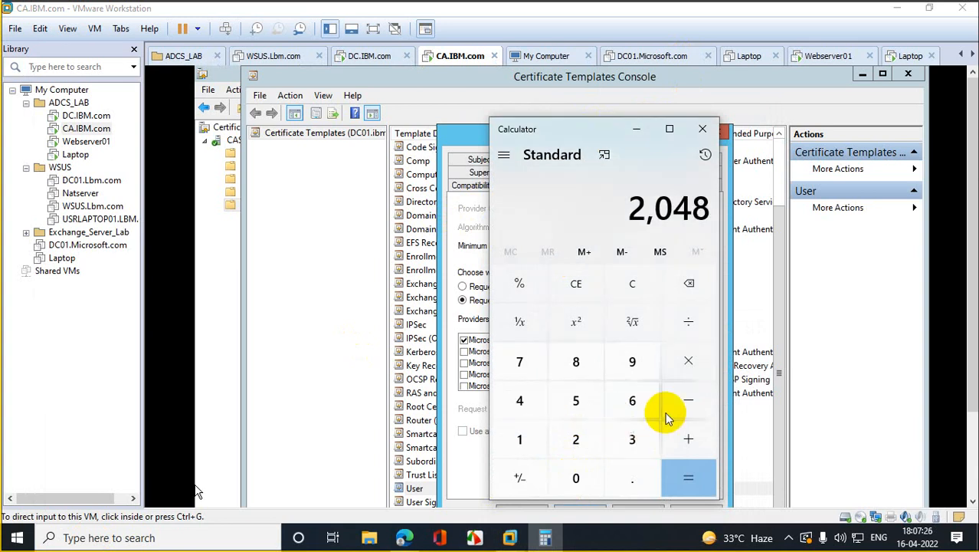
{"action": "left_click", "coordinate": [683, 363]}
{"action": "left_click", "coordinate": [575, 439]}
{"action": "left_click", "coordinate": [689, 475]}
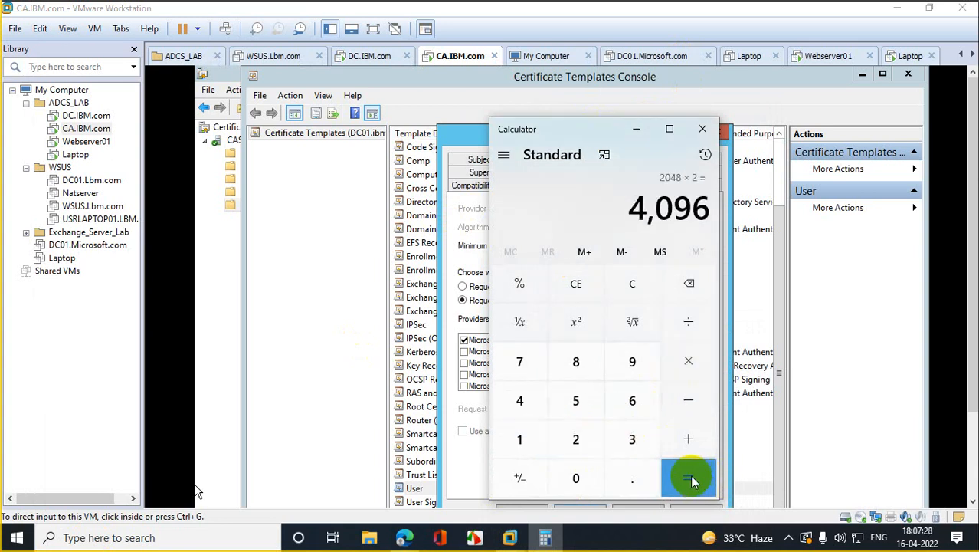
Step: Set the domainuser template's minimum key size to 4096
{"action": "left_click", "coordinate": [734, 322]}
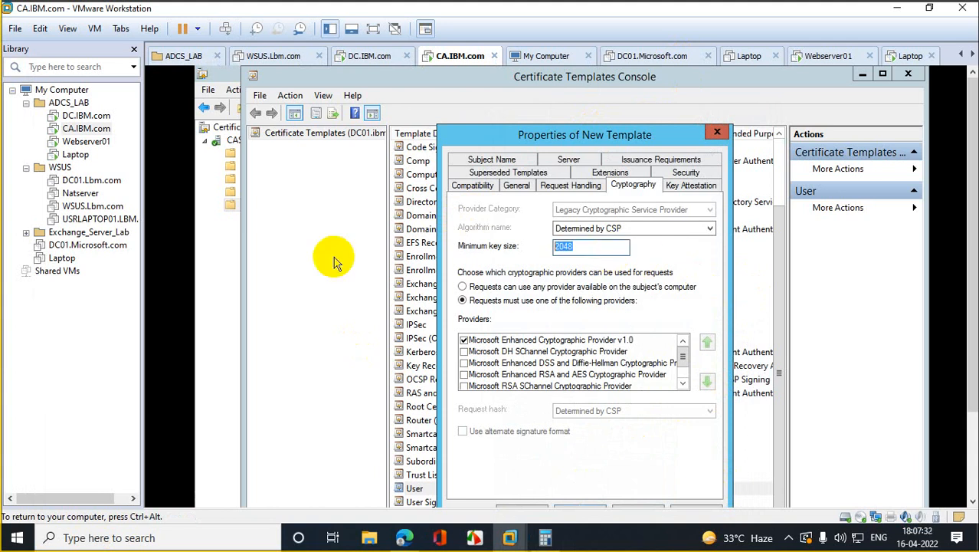
{"action": "type", "text": "4096"}
{"action": "left_click", "coordinate": [692, 186]}
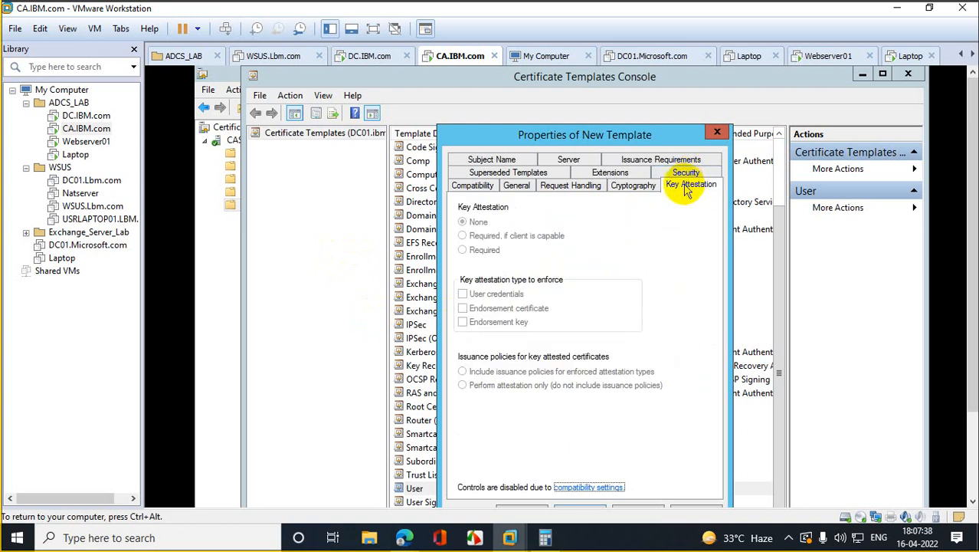
{"action": "left_click", "coordinate": [685, 174]}
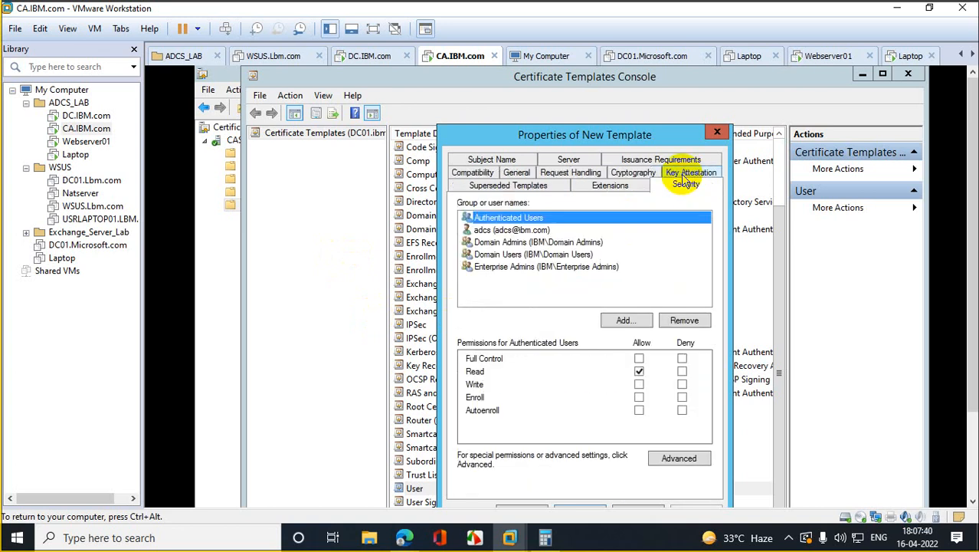
Step: Add Domain Users to the template's security permissions
{"action": "left_click", "coordinate": [623, 319]}
{"action": "type", "text": "d"}
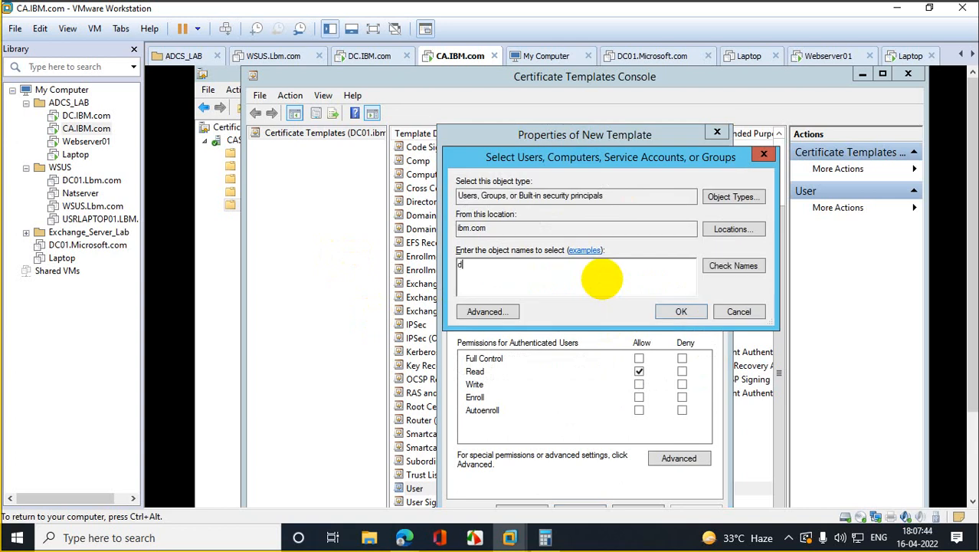
{"action": "type", "text": "omain user"}
{"action": "left_click", "coordinate": [740, 270]}
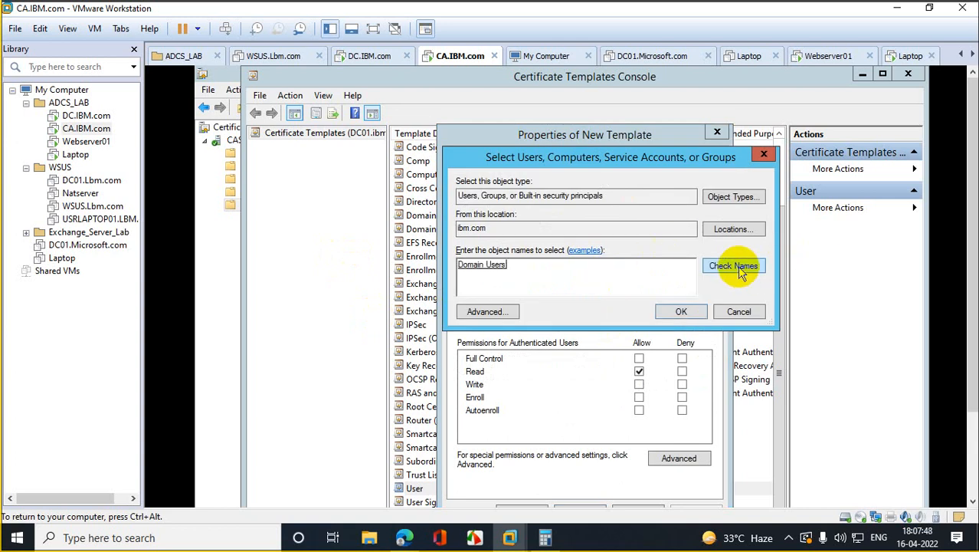
{"action": "left_click", "coordinate": [681, 311]}
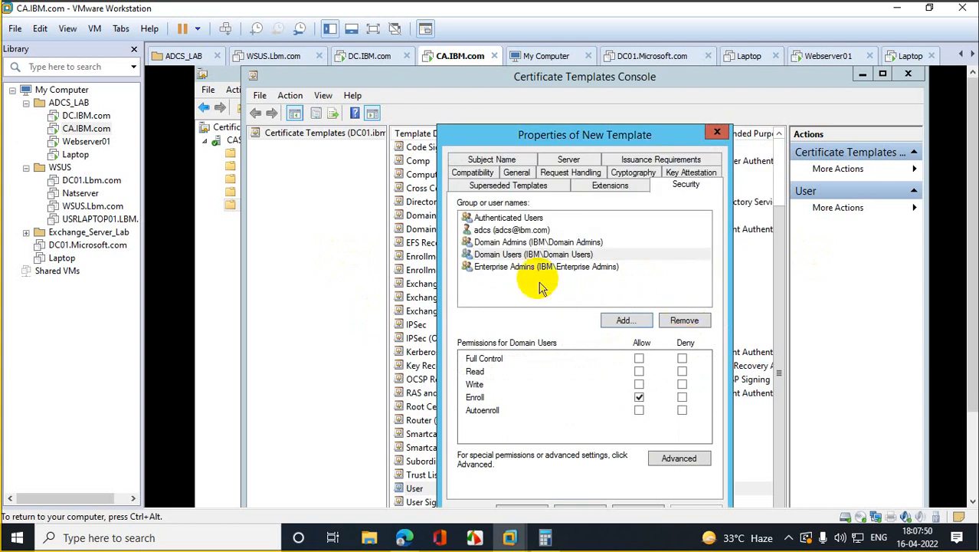
Step: Allow Domain Users only Enroll and Autoenroll, and give the adcs account Full Control
{"action": "left_click", "coordinate": [536, 253]}
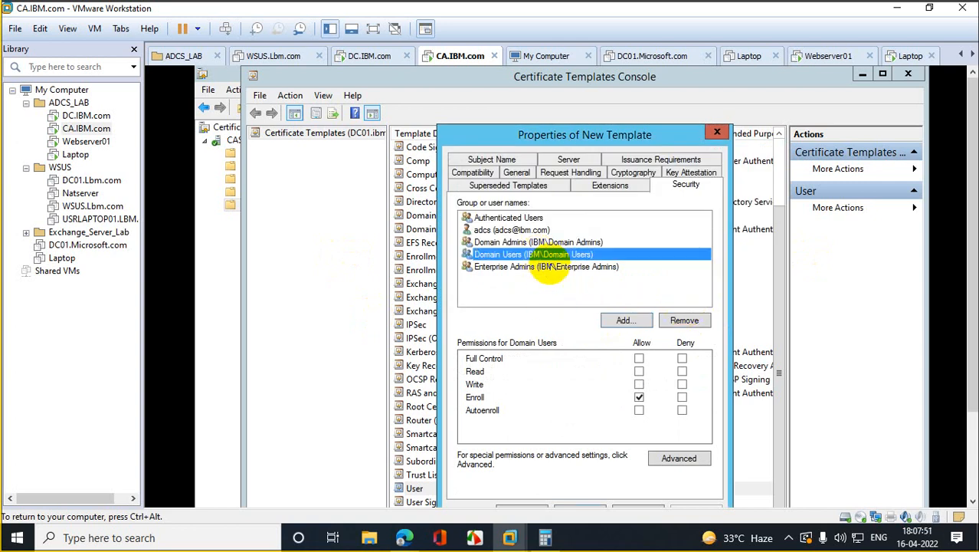
{"action": "left_click", "coordinate": [640, 359]}
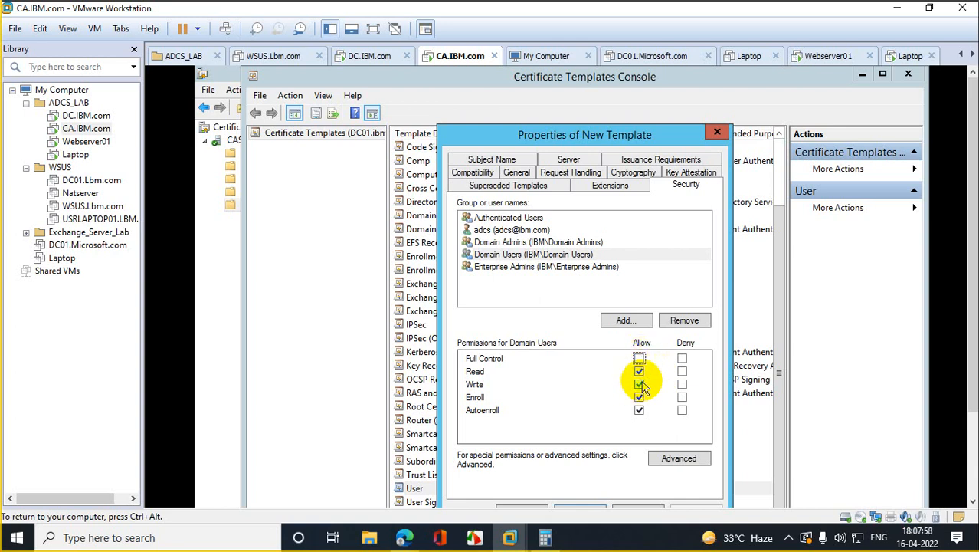
{"action": "left_click", "coordinate": [640, 372]}
{"action": "left_click", "coordinate": [640, 383]}
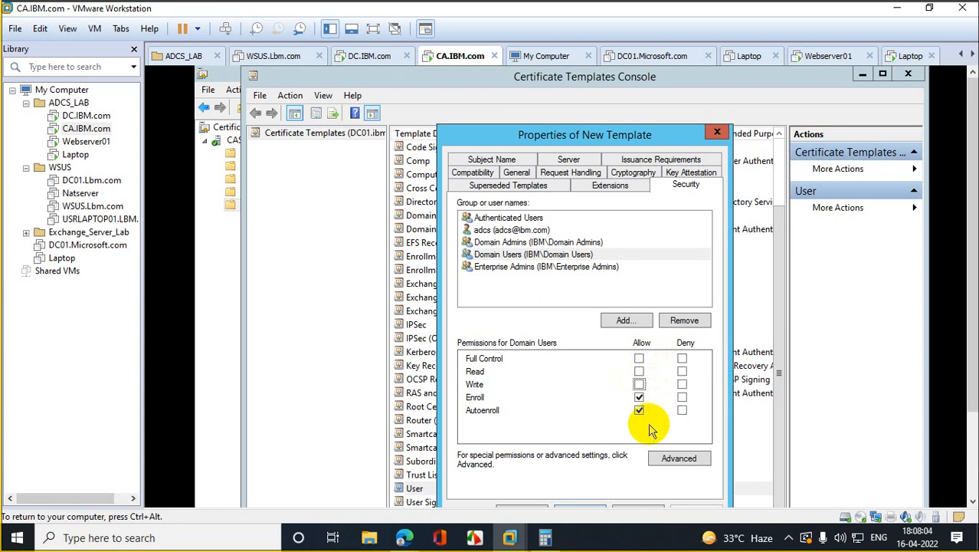
{"action": "left_click", "coordinate": [512, 229]}
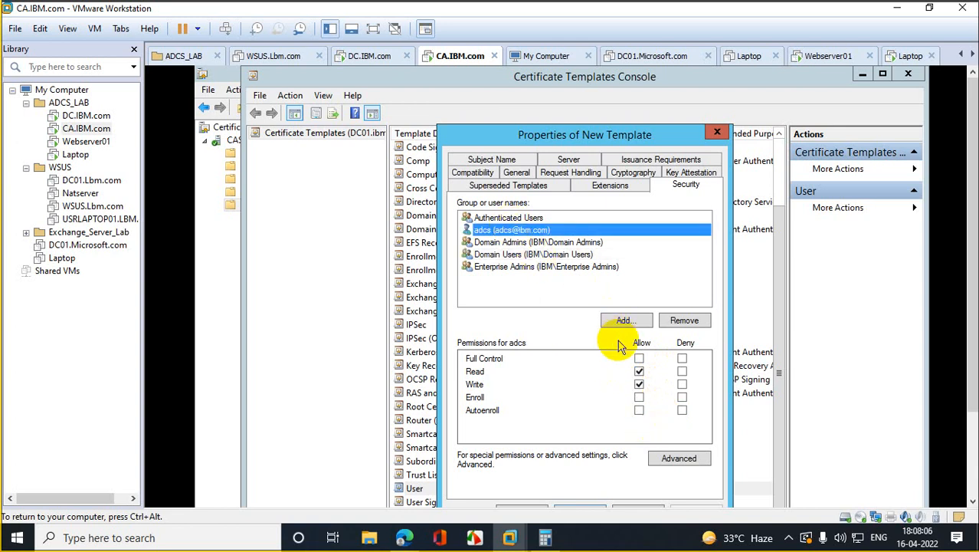
{"action": "left_click", "coordinate": [639, 359]}
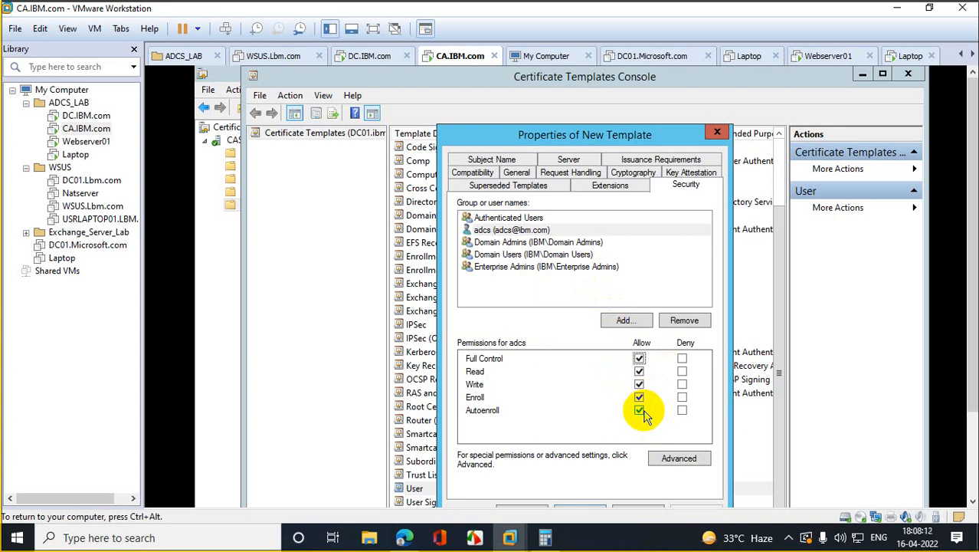
Step: Untick E-mail name in the template's alternate subject name settings
{"action": "left_click", "coordinate": [492, 159]}
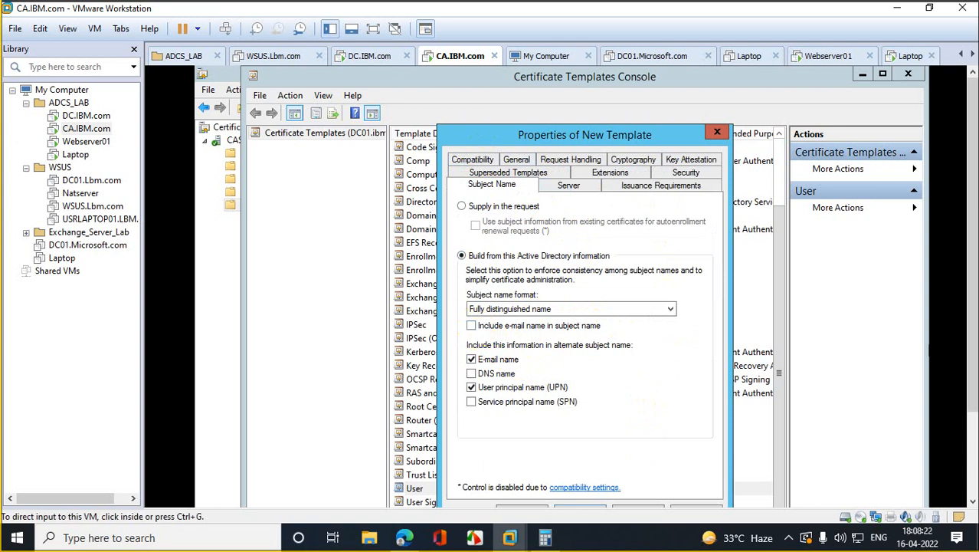
{"action": "left_click", "coordinate": [972, 307]}
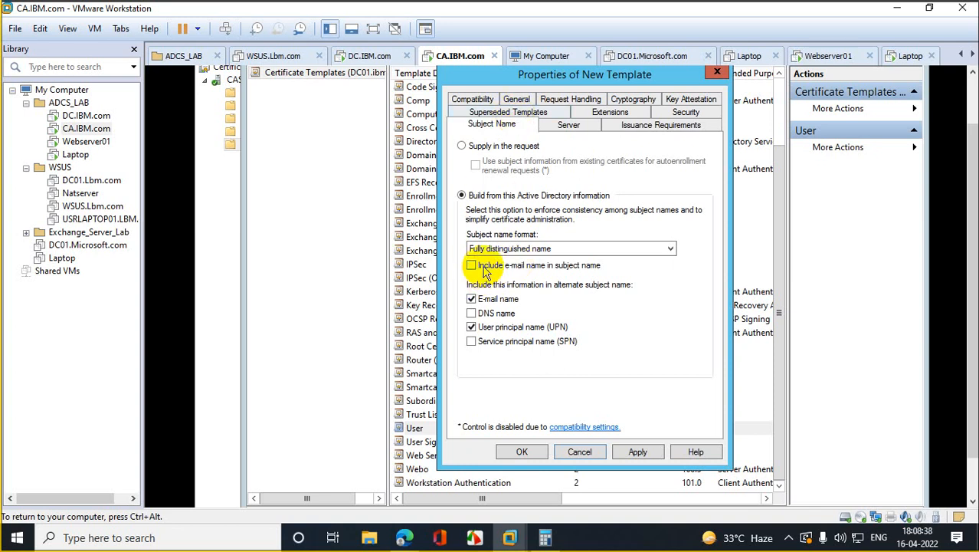
{"action": "left_click", "coordinate": [481, 301]}
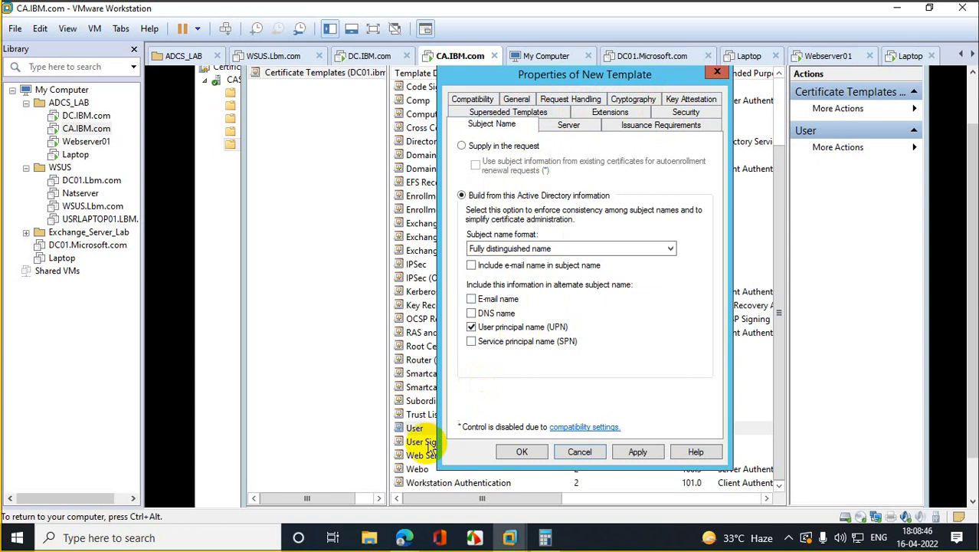
Step: Admit the waiting participant to the video call, then hide the call window
{"action": "mouse_move", "coordinate": [409, 540]}
{"action": "left_click", "coordinate": [385, 475]}
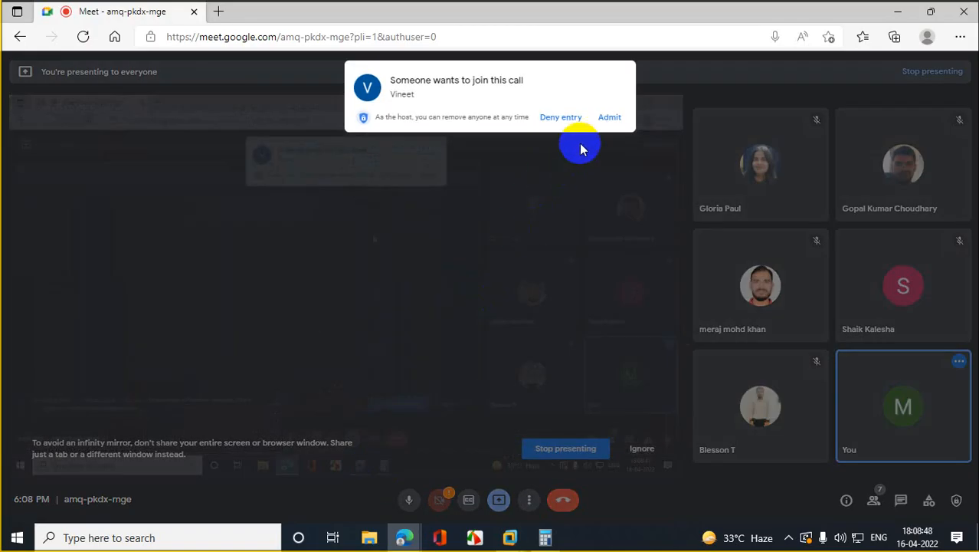
{"action": "left_click", "coordinate": [607, 122]}
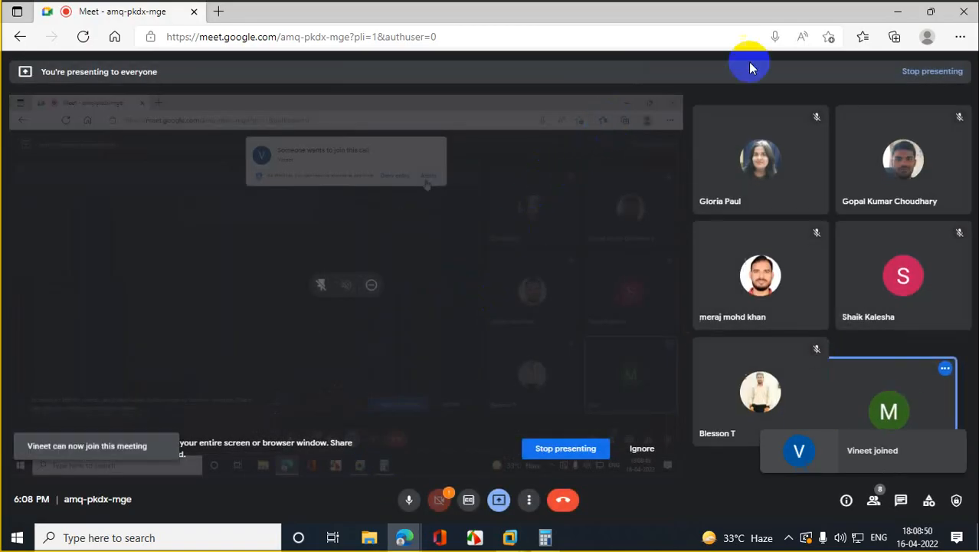
{"action": "left_click", "coordinate": [897, 12]}
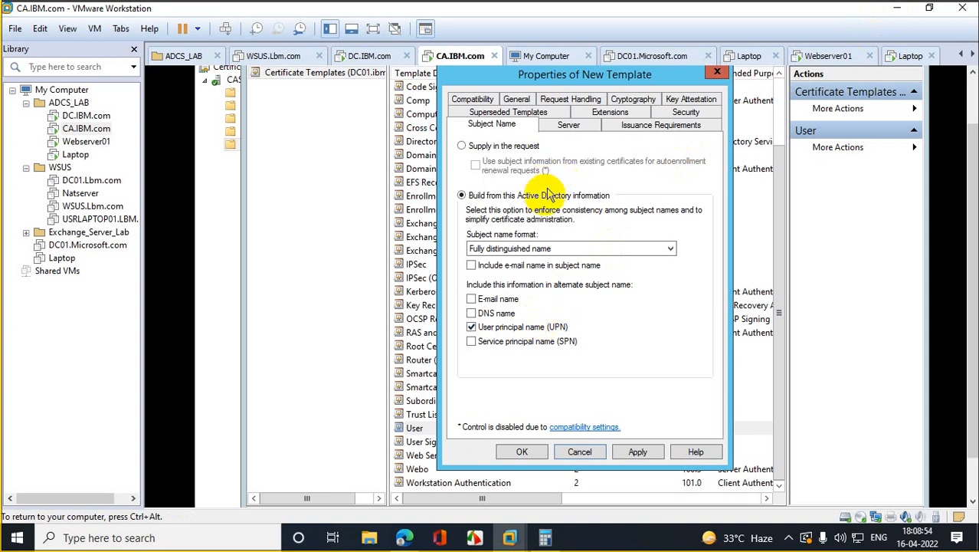
Step: Review the domainuser template's tabs, confirm Domain Users has Enroll and Autoenroll, and apply
{"action": "left_click", "coordinate": [550, 251]}
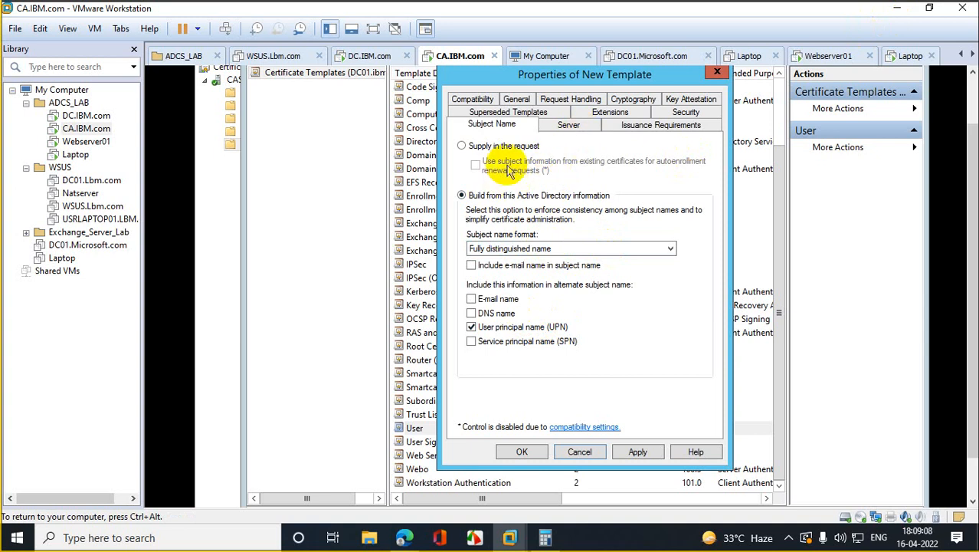
{"action": "left_click", "coordinate": [575, 130]}
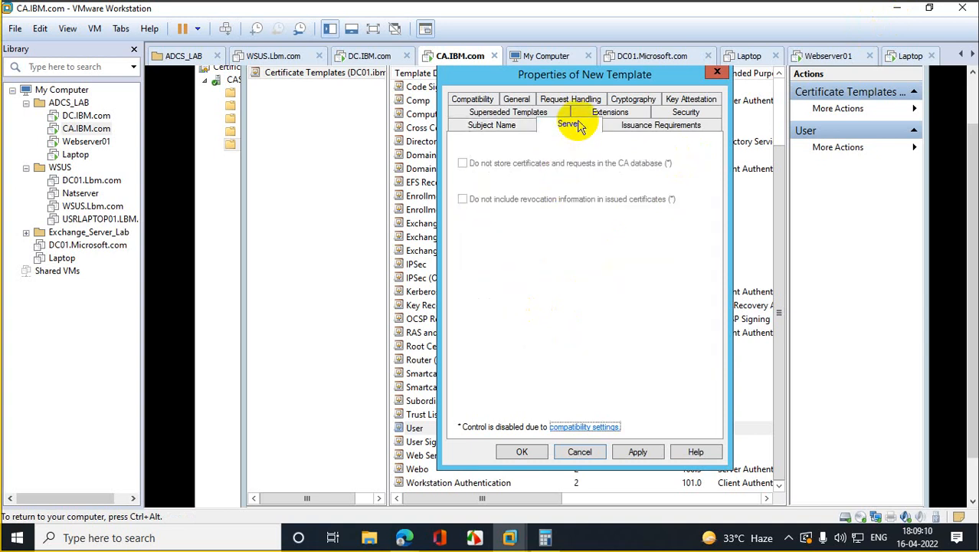
{"action": "left_click", "coordinate": [466, 100]}
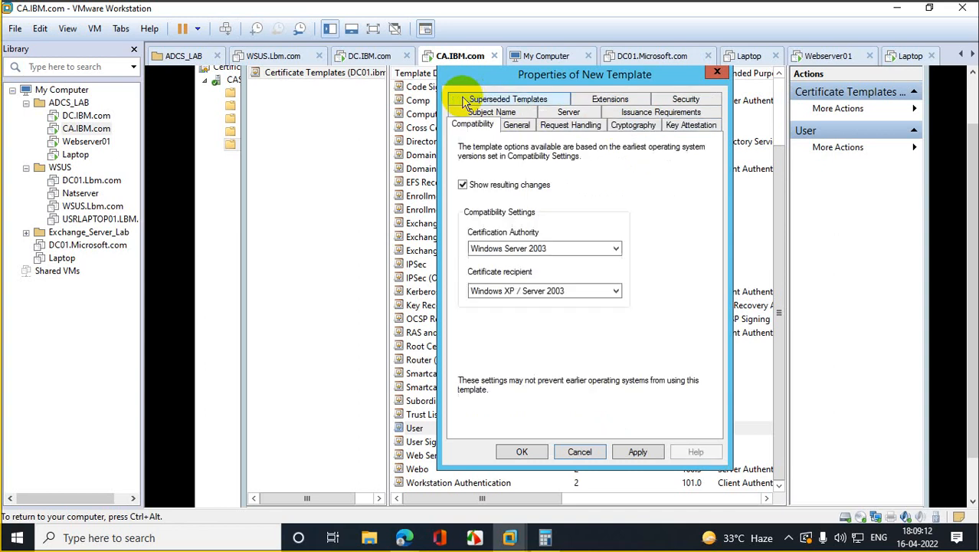
{"action": "left_click", "coordinate": [569, 115]}
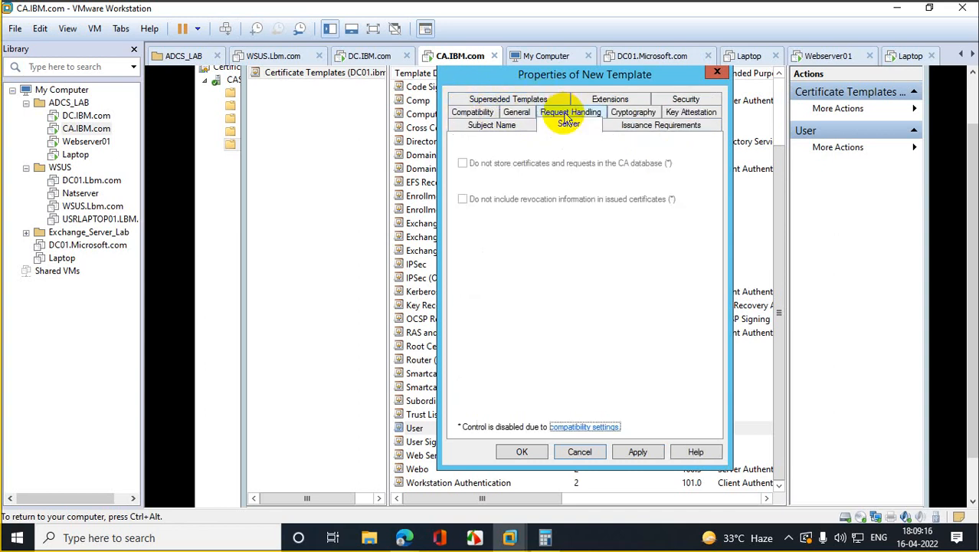
{"action": "left_click", "coordinate": [515, 122]}
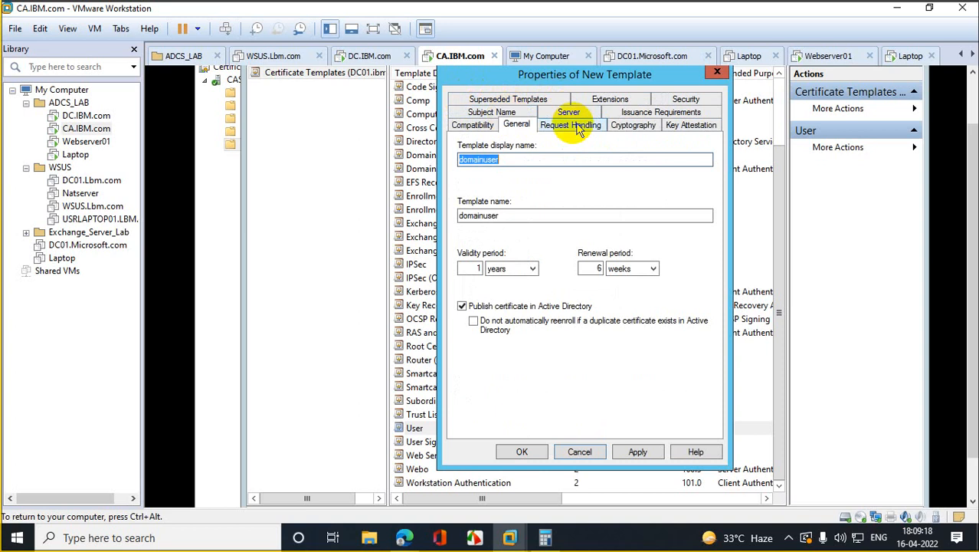
{"action": "left_click", "coordinate": [684, 99]}
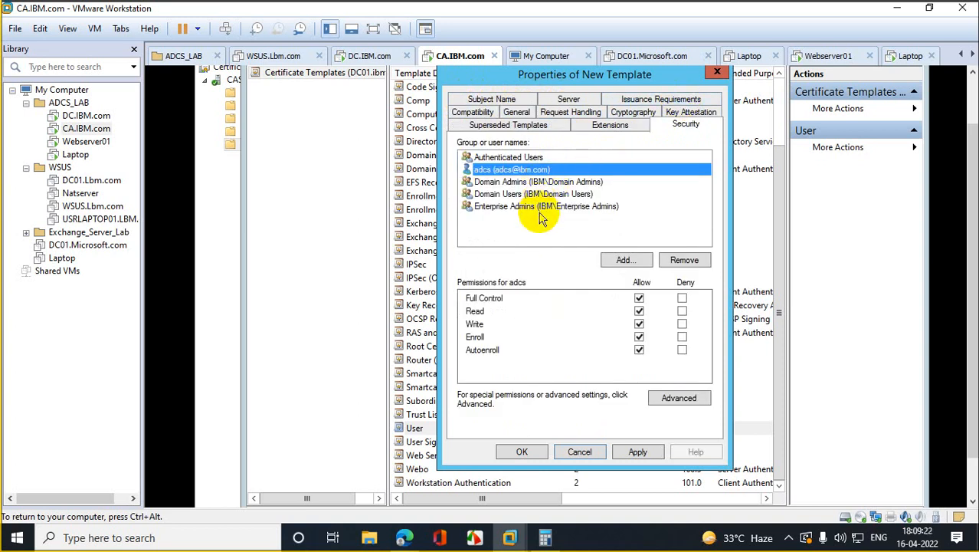
{"action": "left_click", "coordinate": [519, 196]}
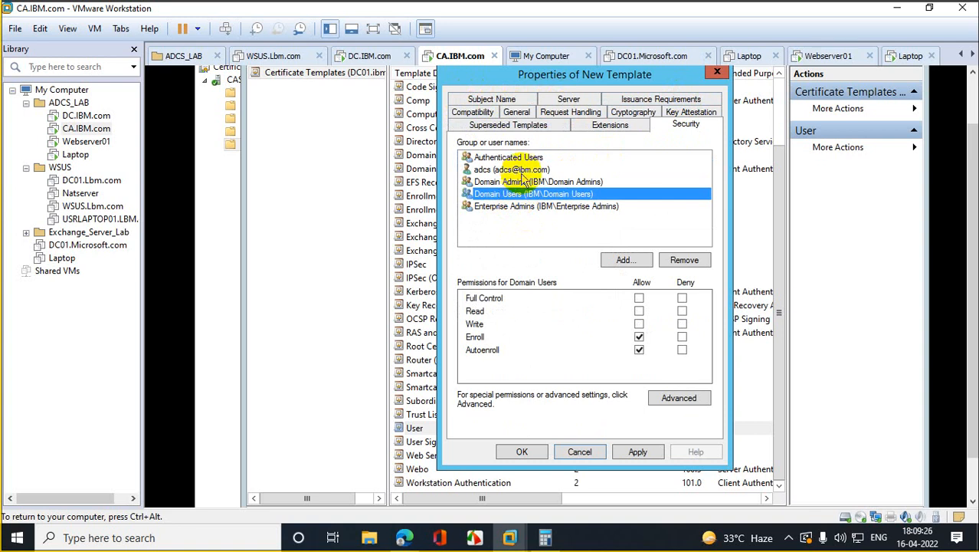
{"action": "left_click", "coordinate": [521, 171]}
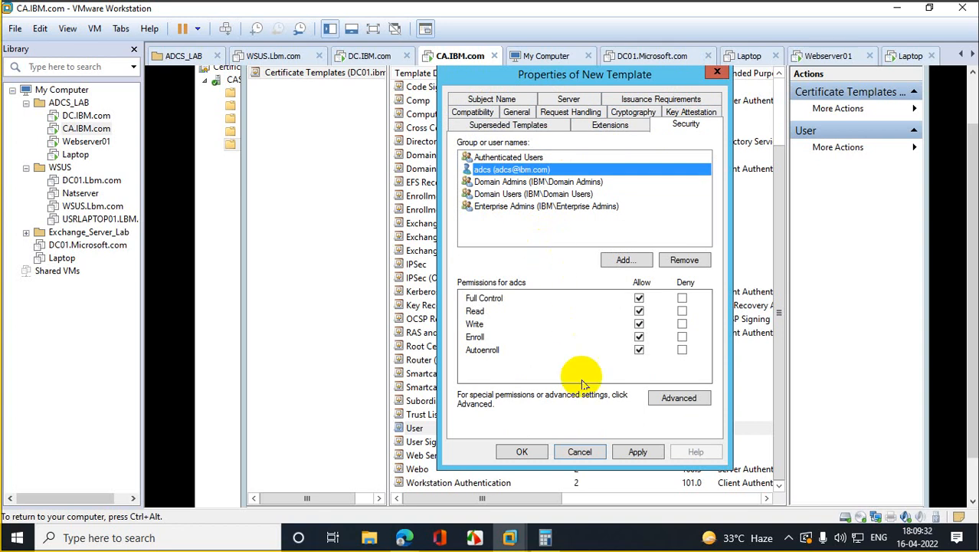
{"action": "left_click", "coordinate": [639, 452]}
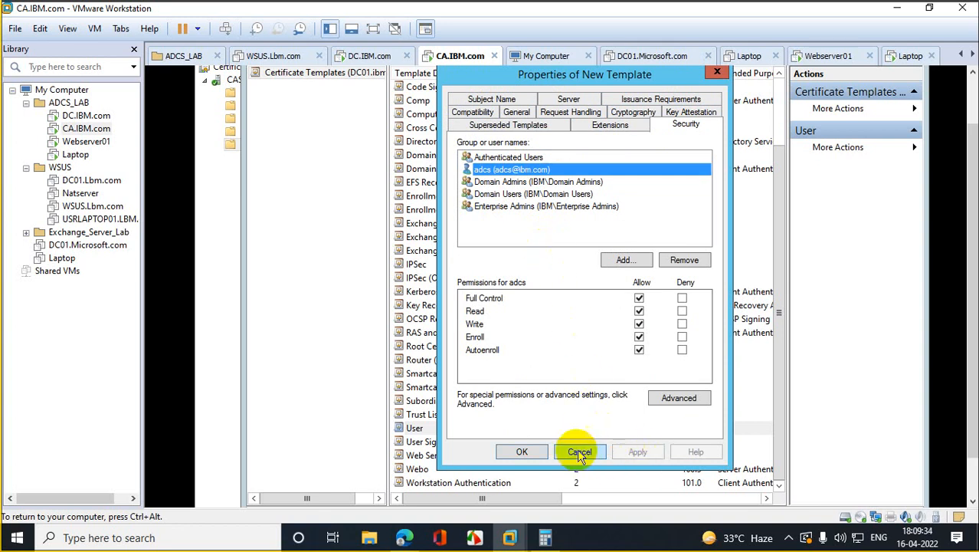
Step: Close the template properties and the Certificate Templates Console
{"action": "left_click", "coordinate": [522, 451]}
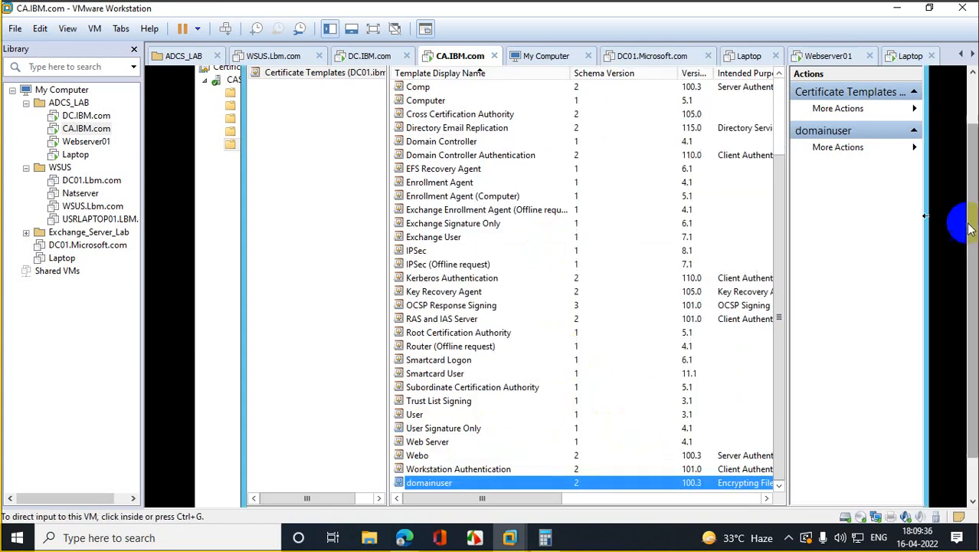
{"action": "left_click_drag", "start_coordinate": [970, 219], "coordinate": [973, 153]}
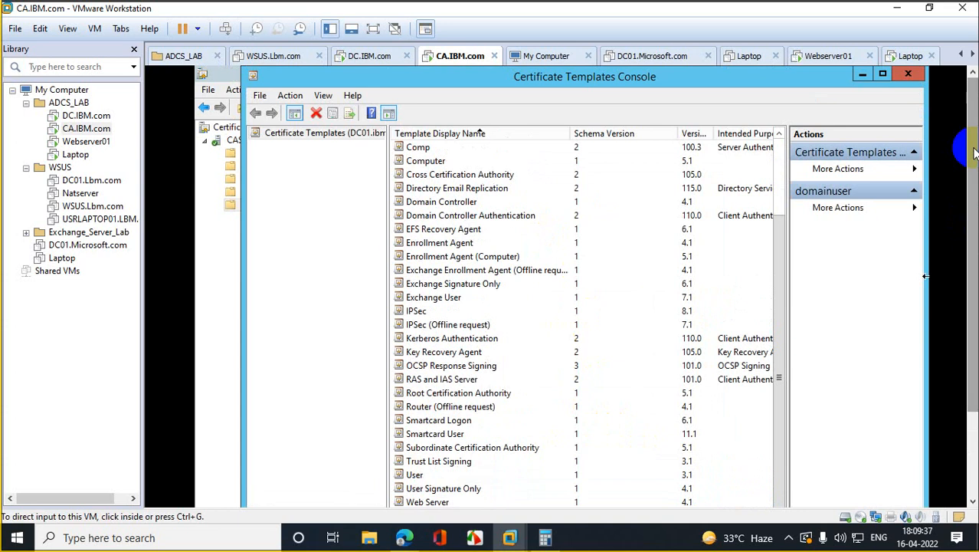
{"action": "left_click", "coordinate": [909, 74]}
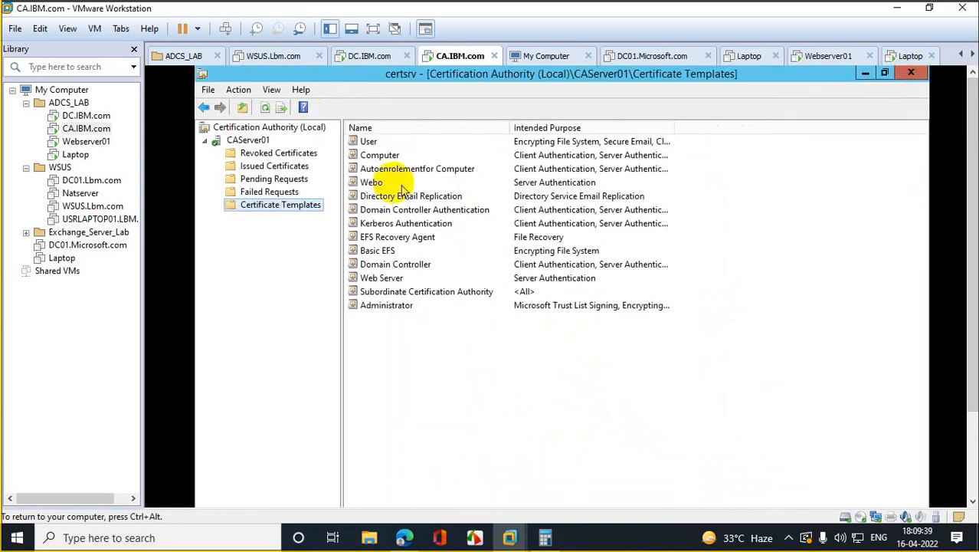
Step: Add domainuser as a new Certificate Template to Issue on CAServer01
{"action": "right_click", "coordinate": [285, 206]}
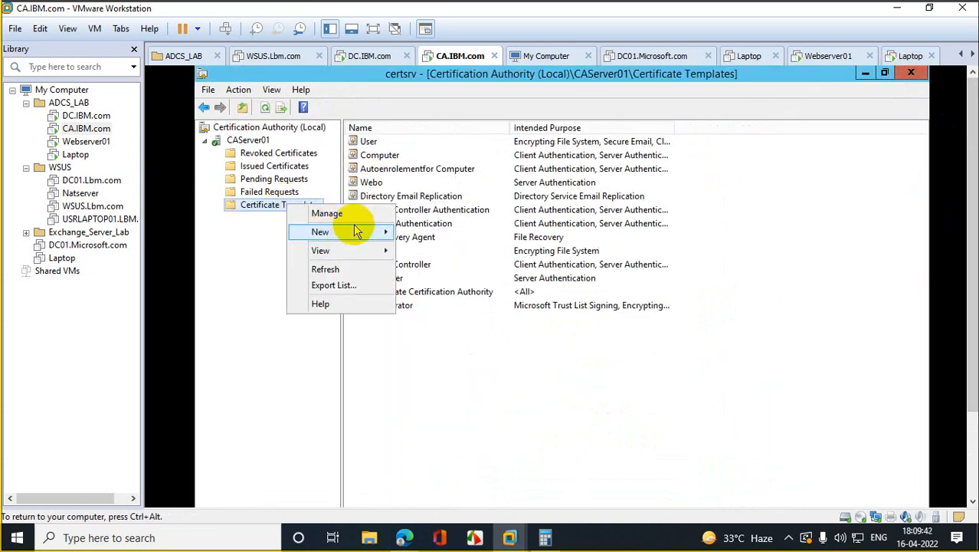
{"action": "mouse_move", "coordinate": [365, 238]}
{"action": "left_click", "coordinate": [453, 232]}
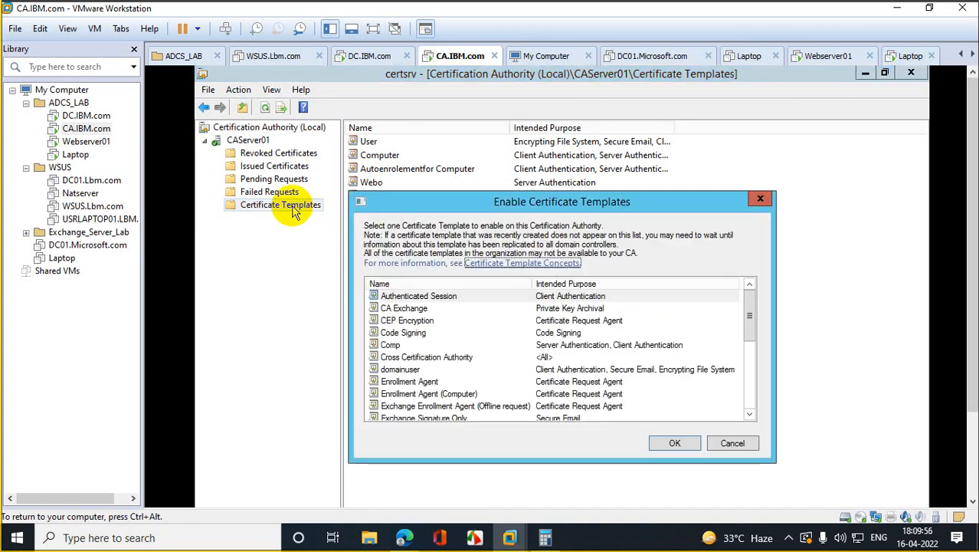
{"action": "left_click", "coordinate": [416, 298]}
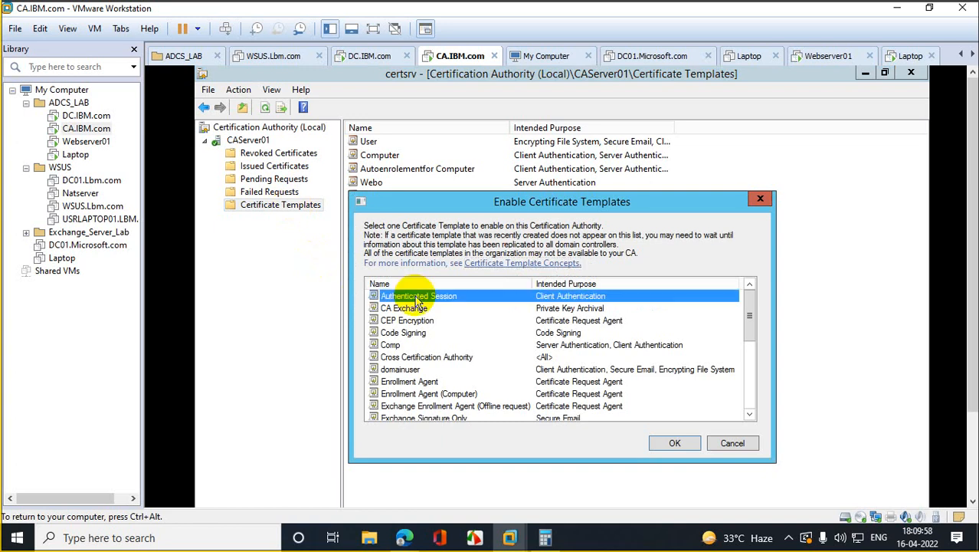
{"action": "key", "text": "d"}
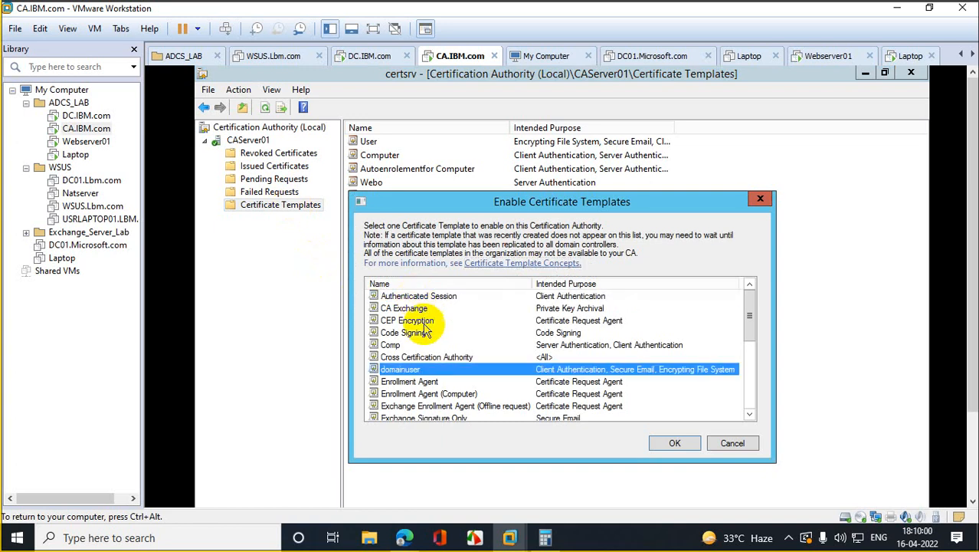
{"action": "left_click", "coordinate": [675, 444]}
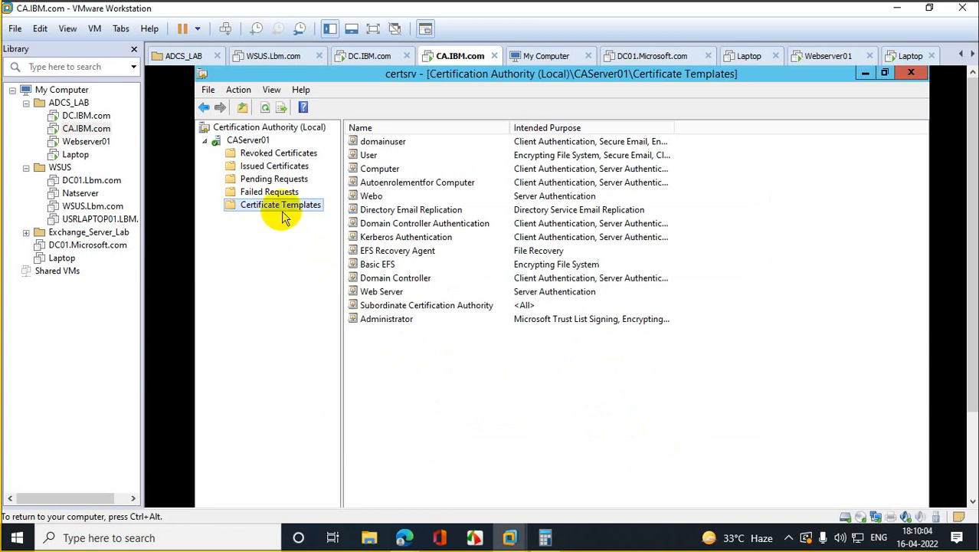
Step: Stop and then start the certificate service on CAServer01, then expand its folders
{"action": "left_click", "coordinate": [253, 142]}
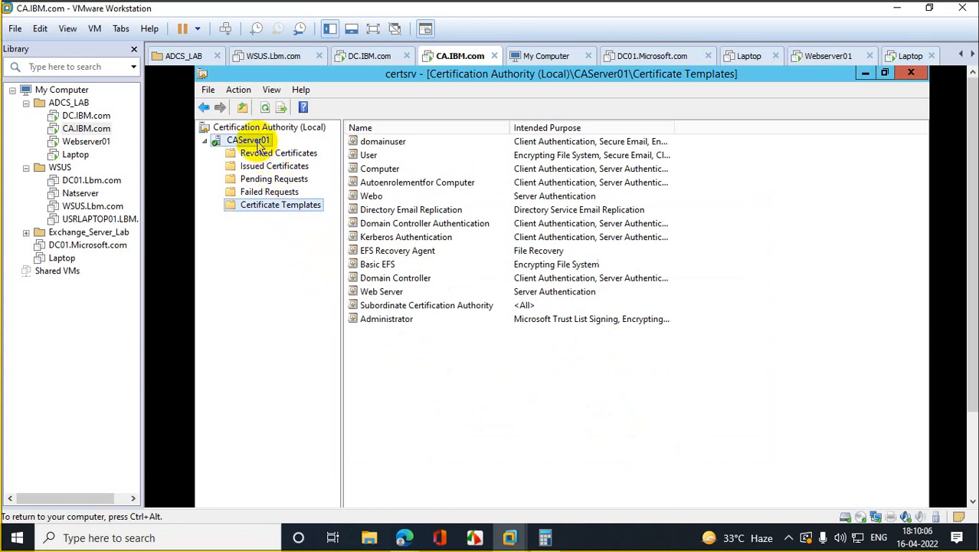
{"action": "right_click", "coordinate": [258, 141]}
{"action": "mouse_move", "coordinate": [329, 152]}
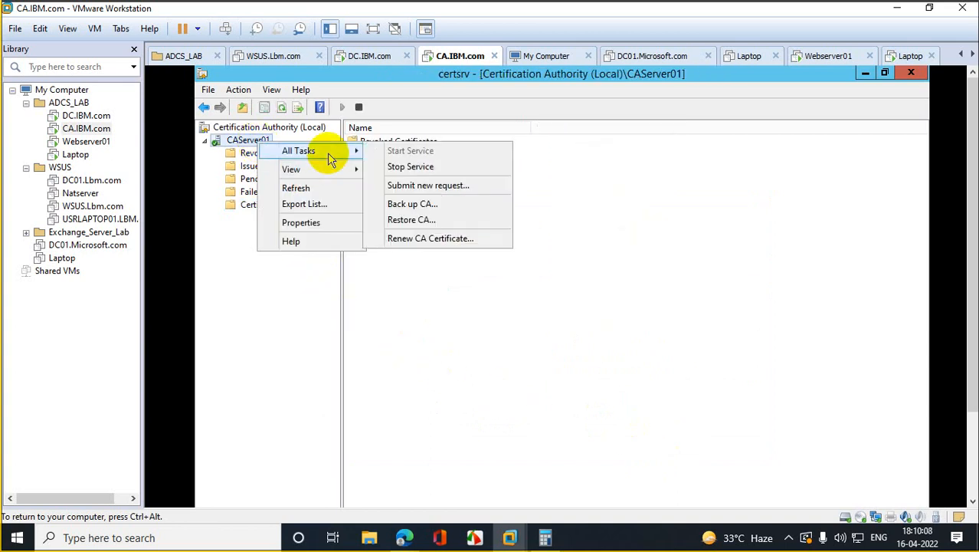
{"action": "left_click", "coordinate": [417, 167]}
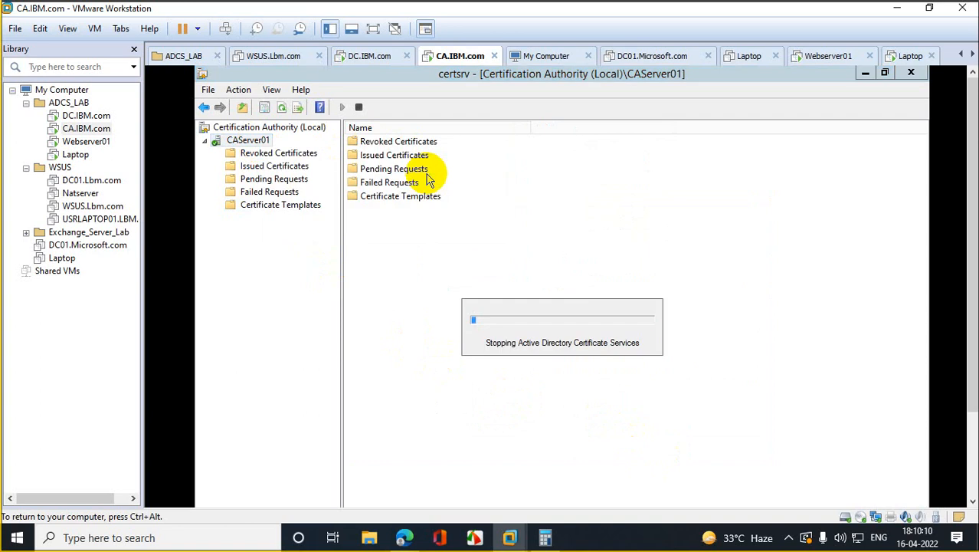
{"action": "right_click", "coordinate": [250, 144]}
{"action": "mouse_move", "coordinate": [307, 148]}
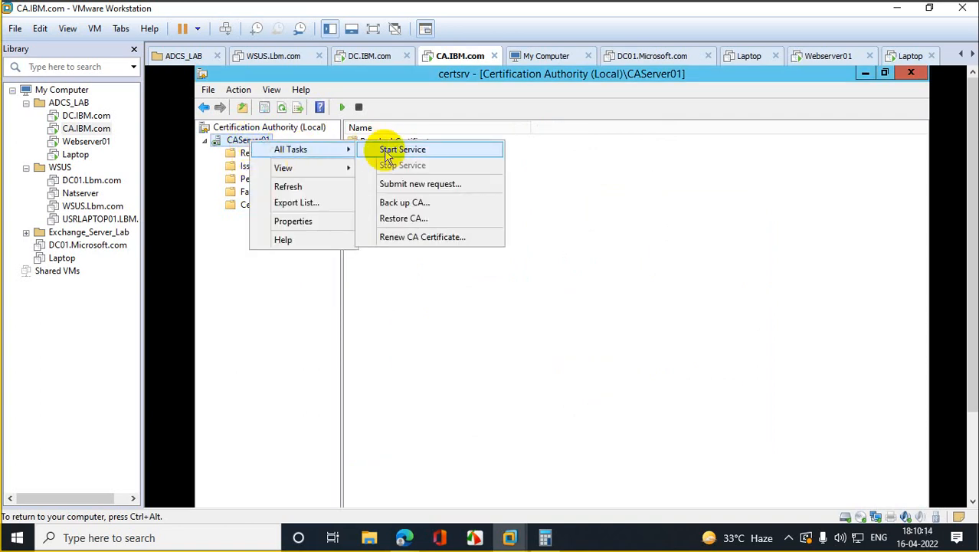
{"action": "left_click", "coordinate": [391, 151]}
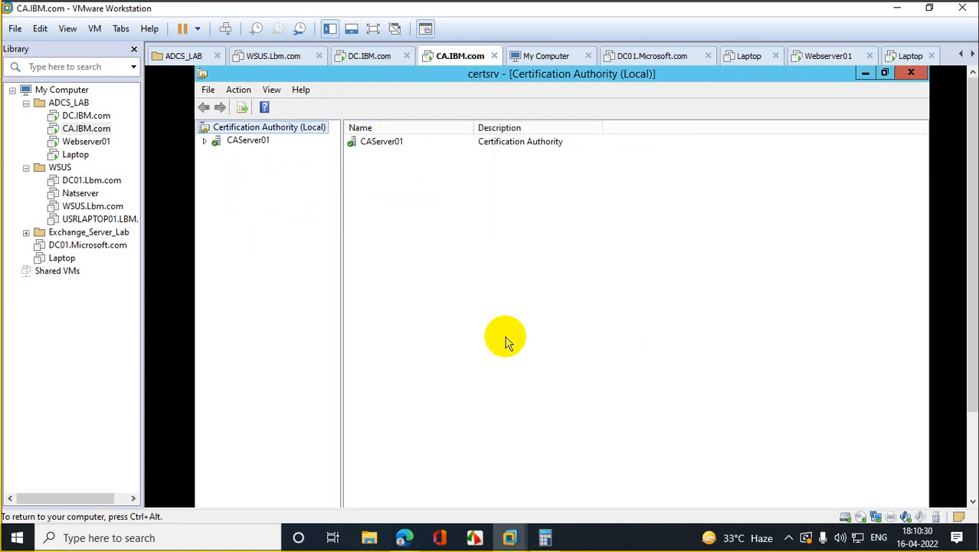
{"action": "left_click", "coordinate": [204, 141]}
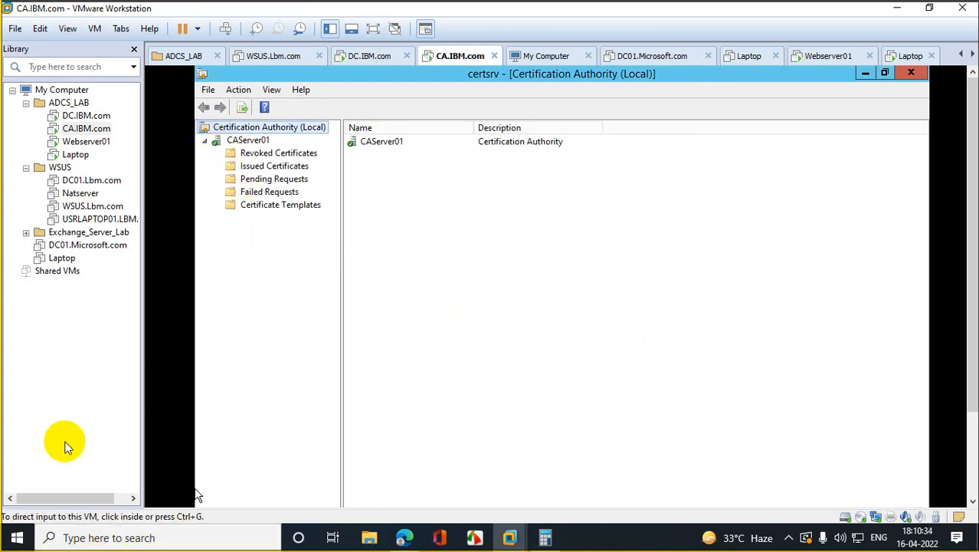
Step: Send Ctrl+Alt+Del to DC.IBM.com, sign in with the account password, and cancel Shutdown Event Tracker
{"action": "left_click", "coordinate": [86, 116]}
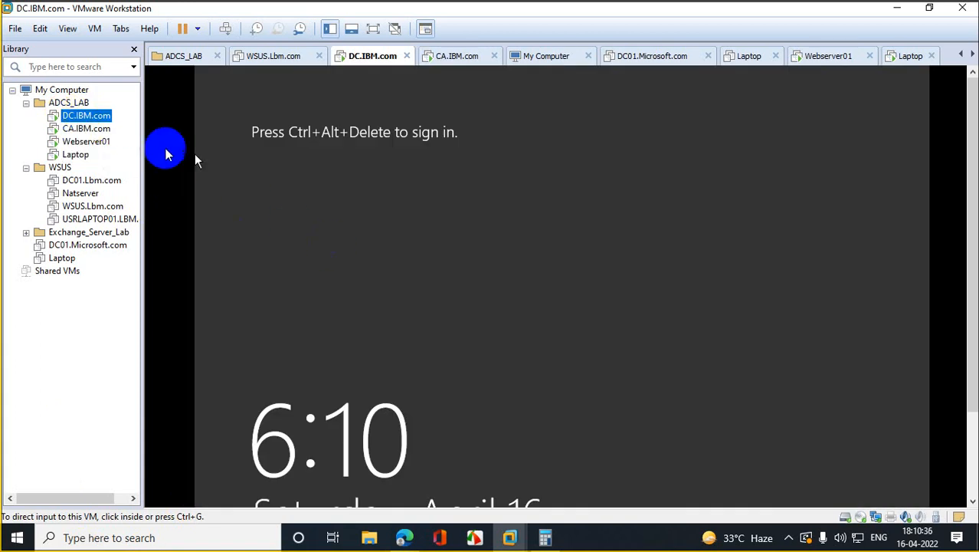
{"action": "right_click", "coordinate": [94, 117]}
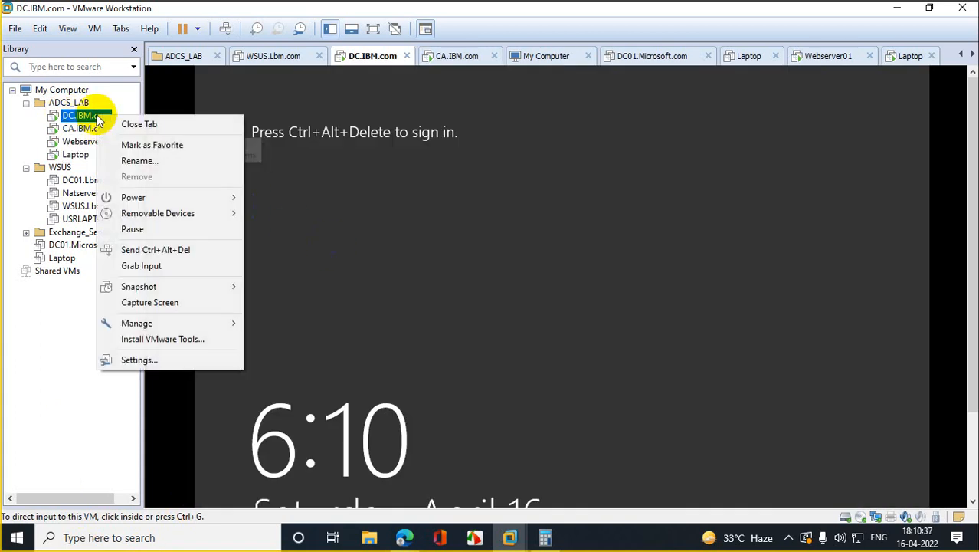
{"action": "left_click", "coordinate": [209, 251]}
{"action": "left_click", "coordinate": [546, 258]}
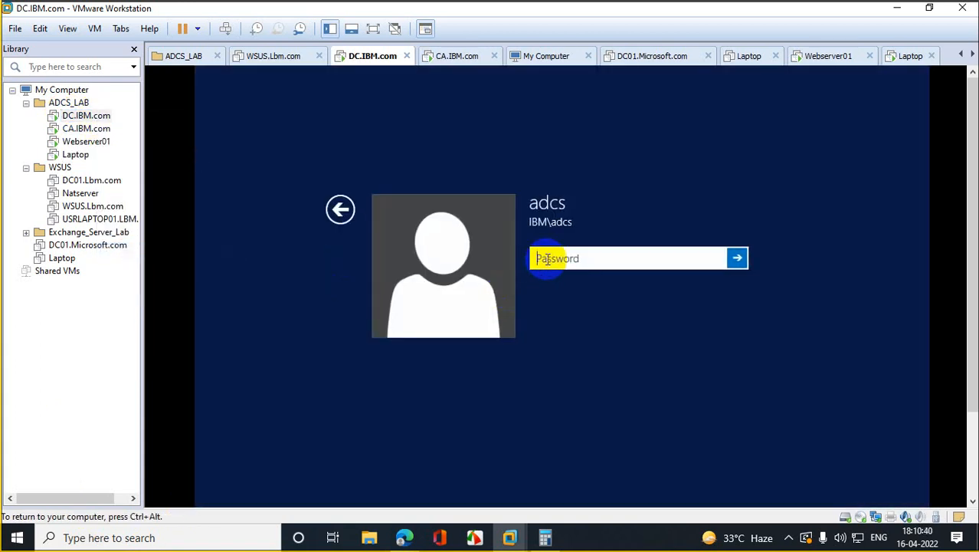
{"action": "type", "text": "•"}
{"action": "key", "text": "Return"}
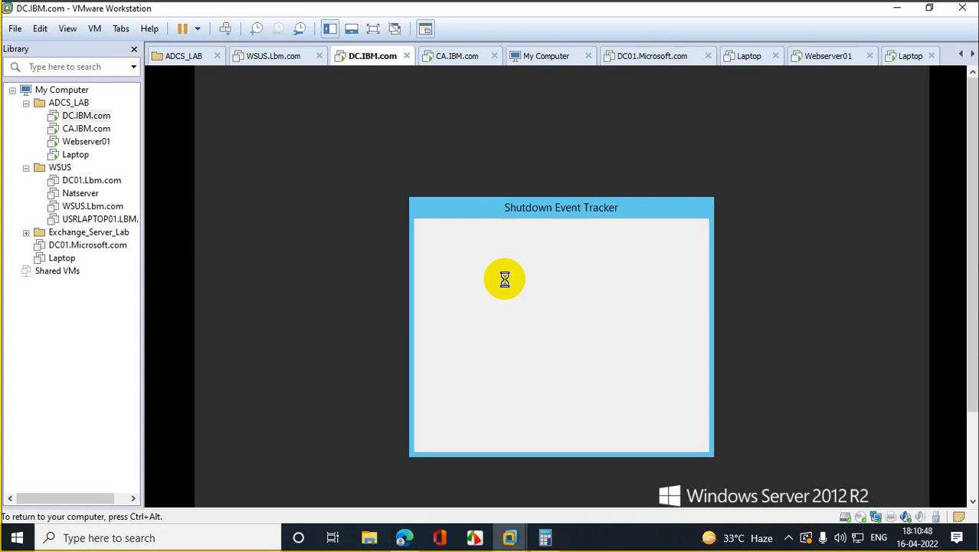
{"action": "left_click", "coordinate": [618, 432]}
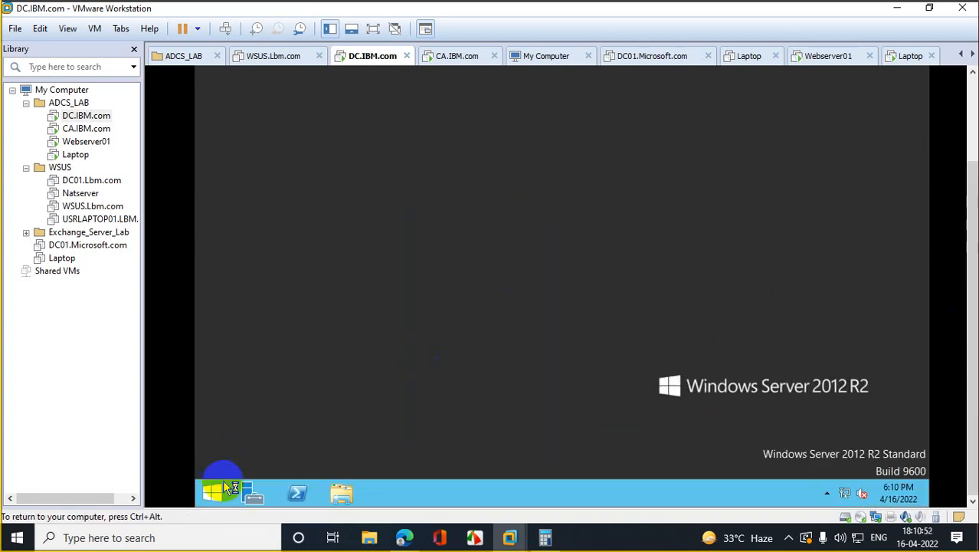
{"action": "right_click", "coordinate": [220, 488]}
Step: Launch Group Policy Management with gpmc.msc and maximize its window
{"action": "left_click", "coordinate": [290, 446]}
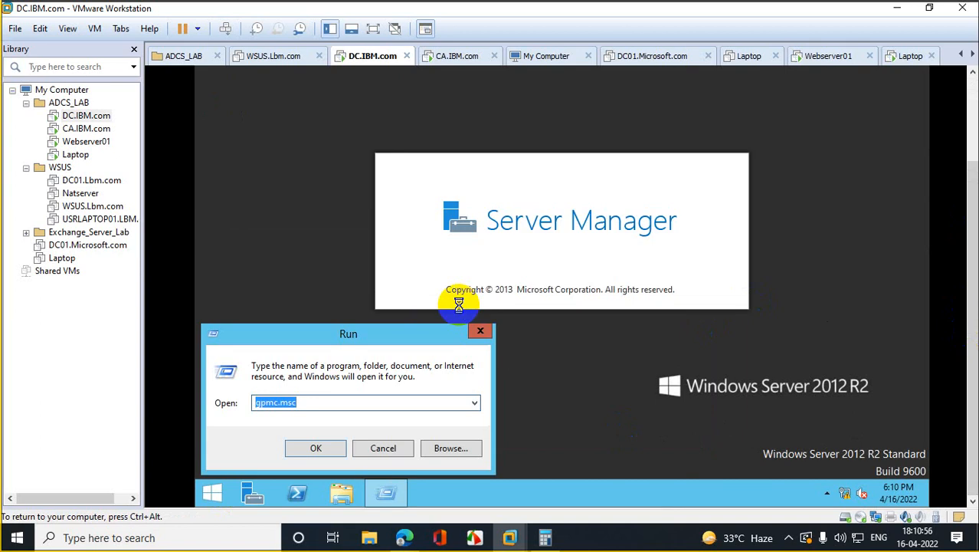
{"action": "key", "text": "Return"}
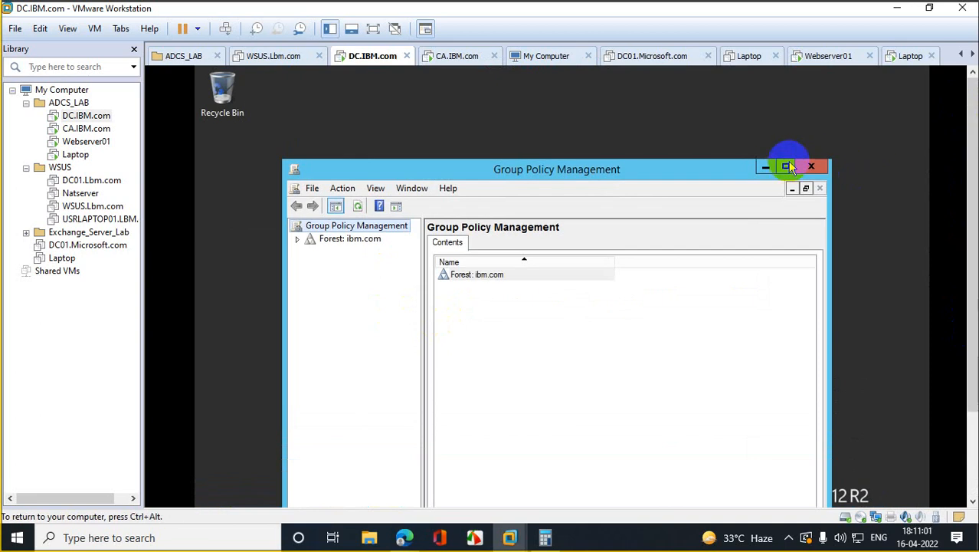
{"action": "left_click", "coordinate": [787, 167]}
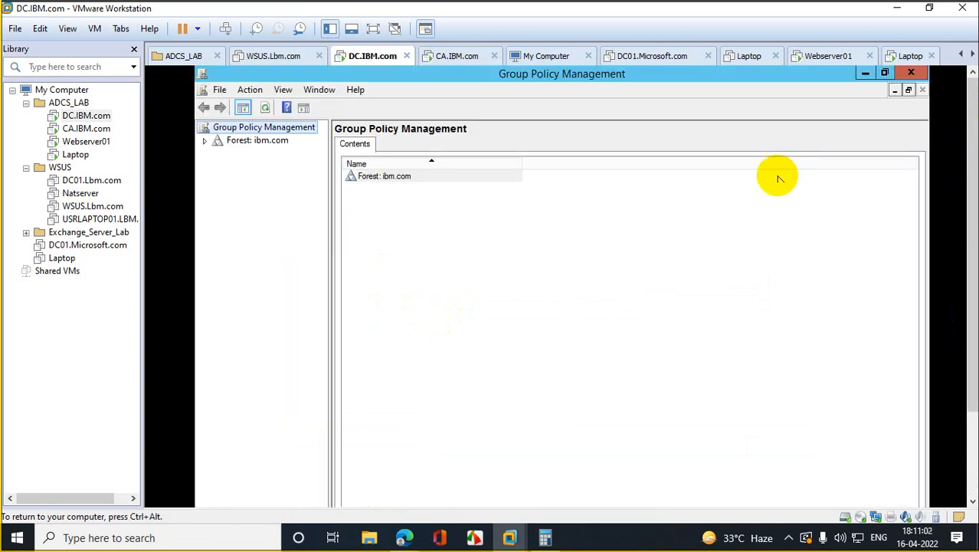
Step: Expand Forest, Domains and ibm.com to show its GPOs, widening the tree pane
{"action": "left_click", "coordinate": [204, 142]}
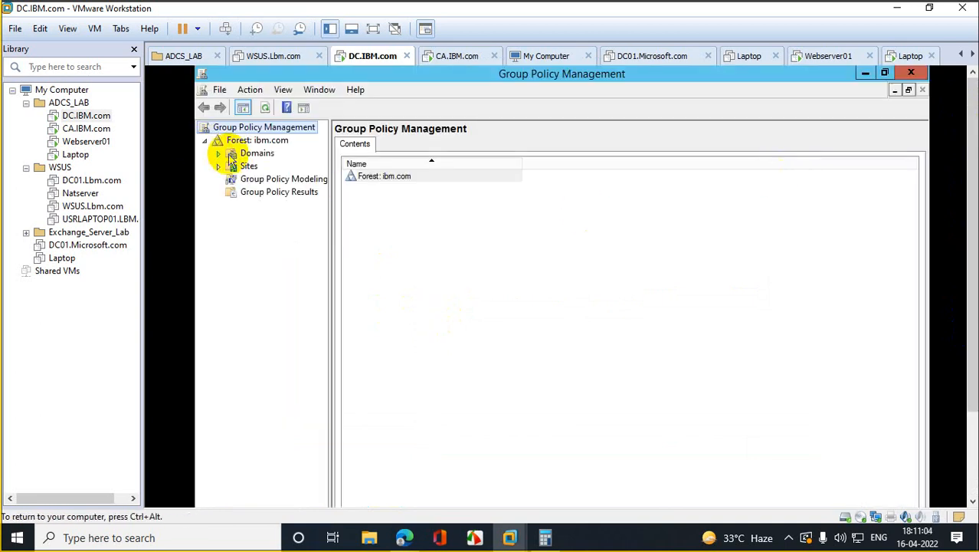
{"action": "left_click", "coordinate": [218, 153]}
{"action": "left_click", "coordinate": [264, 167]}
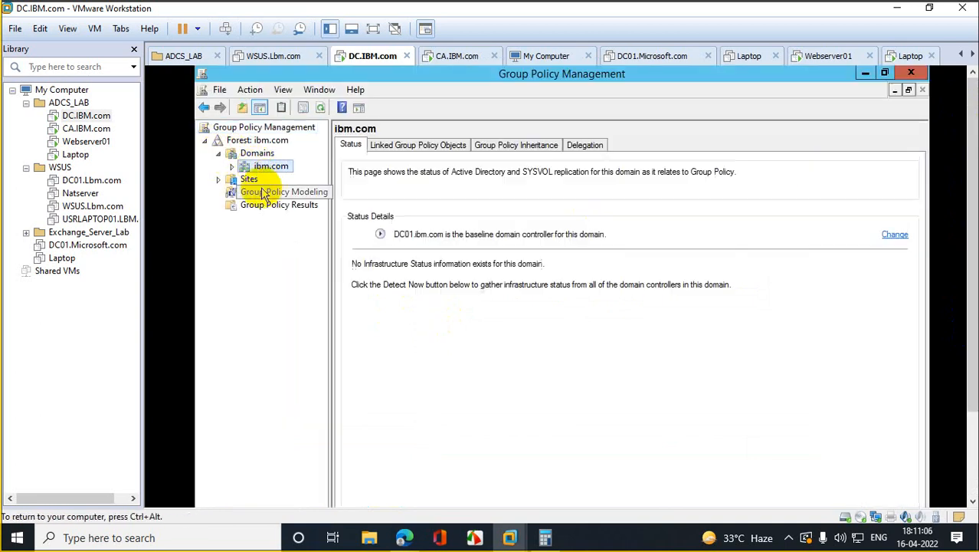
{"action": "left_click", "coordinate": [232, 167]}
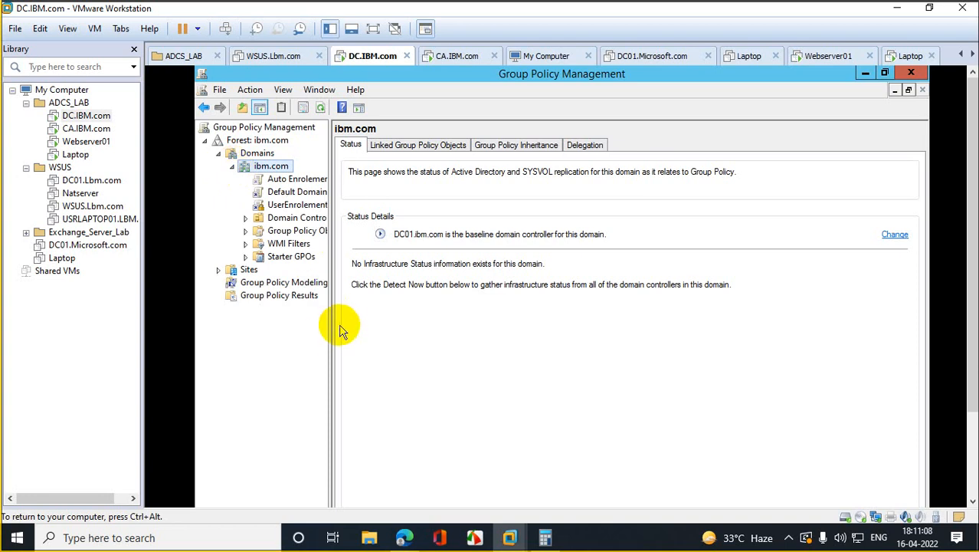
{"action": "left_click_drag", "start_coordinate": [329, 324], "coordinate": [532, 314]}
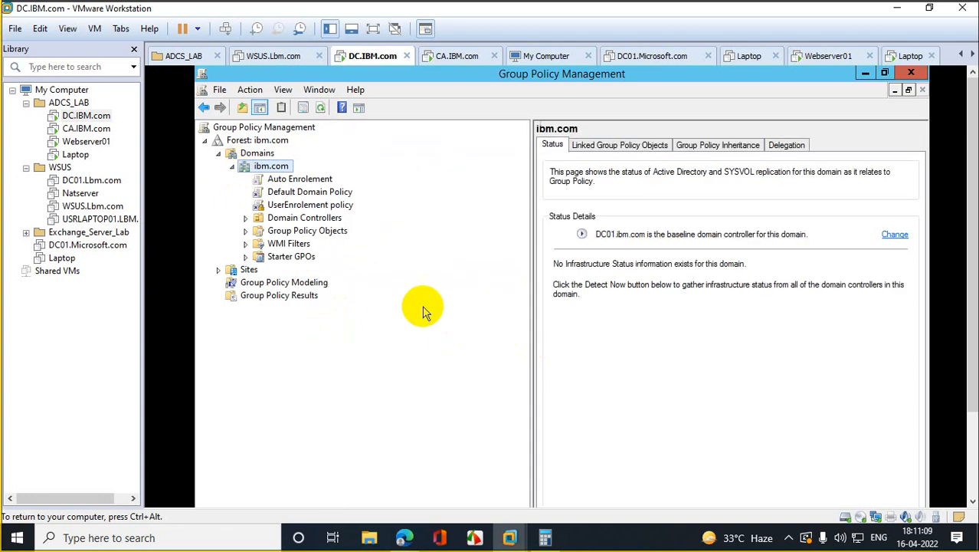
Step: Show all of the Auto Enrolement link's settings report, then select UserEnrolement policy under Group Policy Objects
{"action": "left_click", "coordinate": [315, 181]}
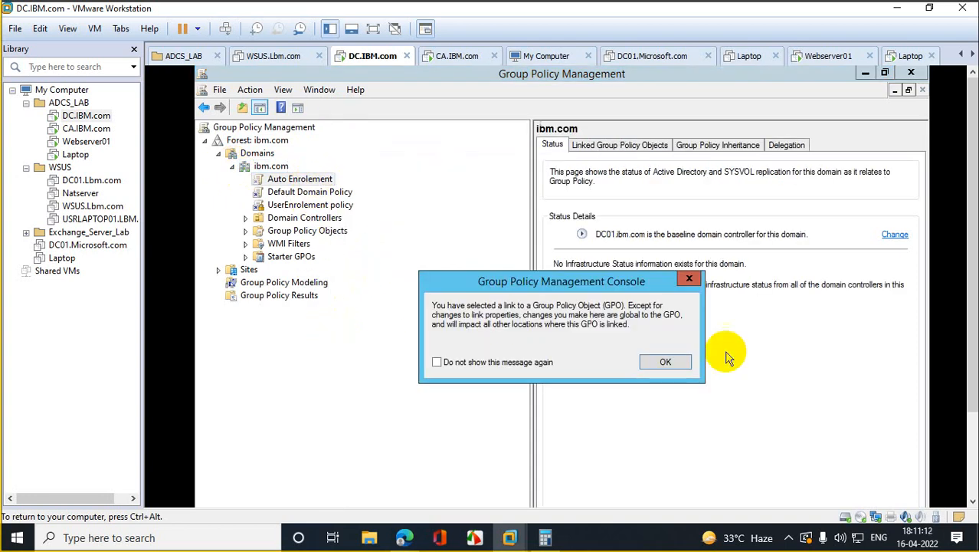
{"action": "left_click", "coordinate": [671, 359]}
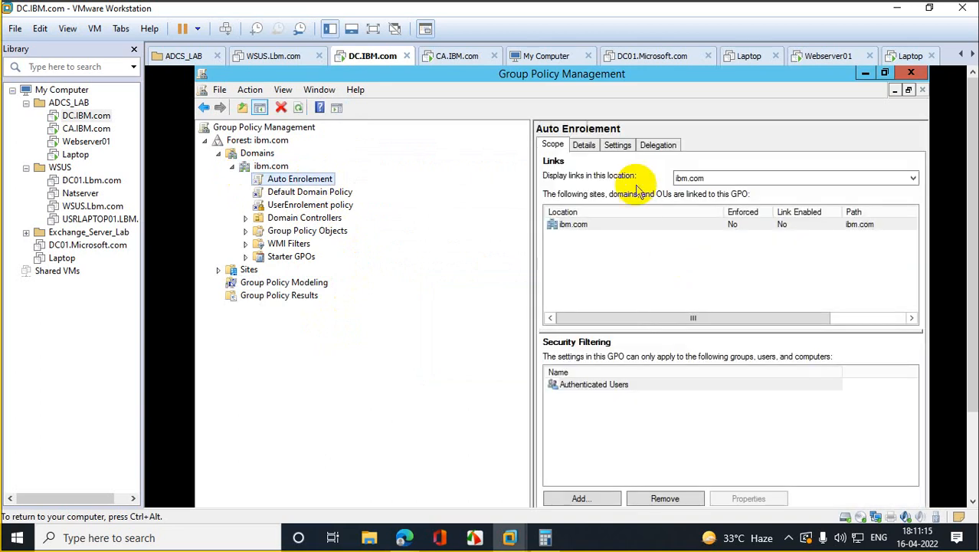
{"action": "left_click", "coordinate": [617, 145]}
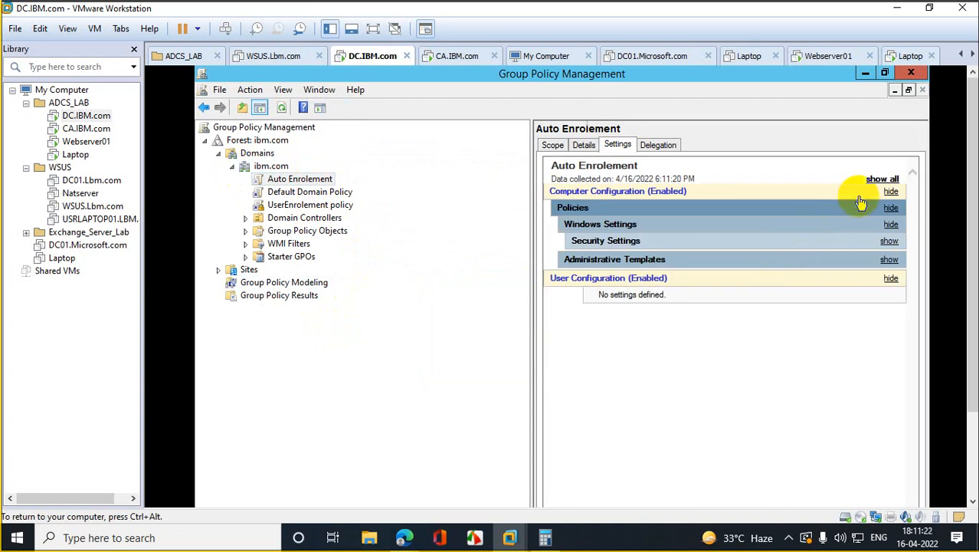
{"action": "left_click", "coordinate": [869, 189]}
{"action": "left_click", "coordinate": [874, 187]}
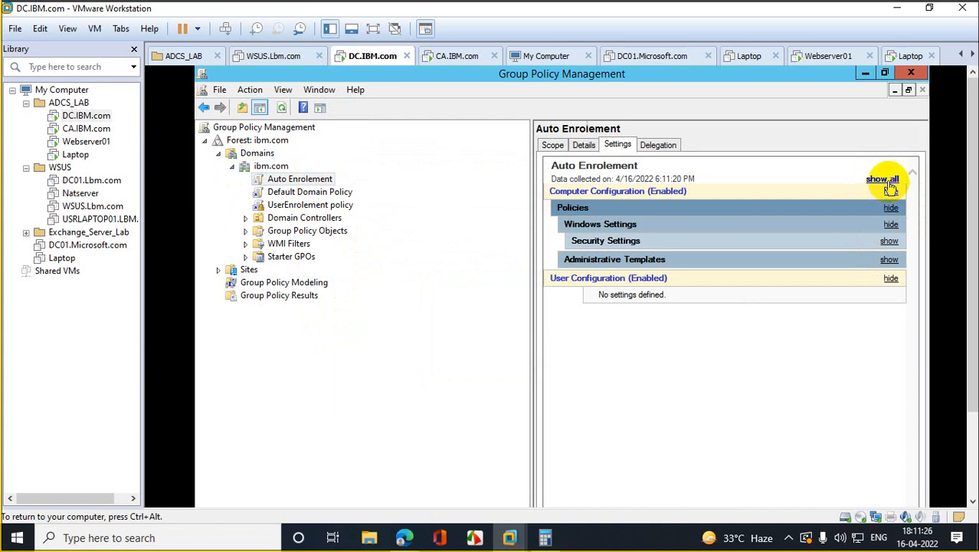
{"action": "left_click", "coordinate": [884, 180]}
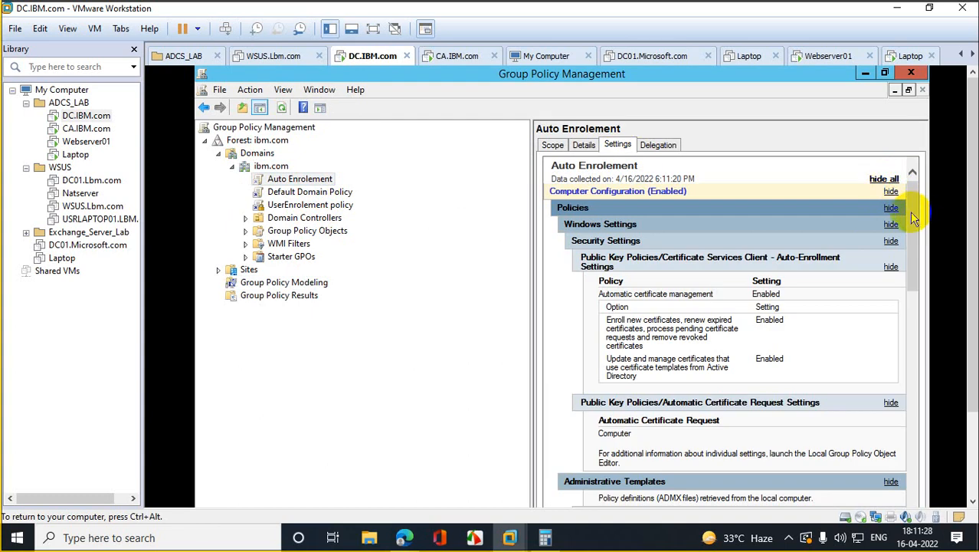
{"action": "left_click_drag", "start_coordinate": [918, 210], "coordinate": [934, 191]}
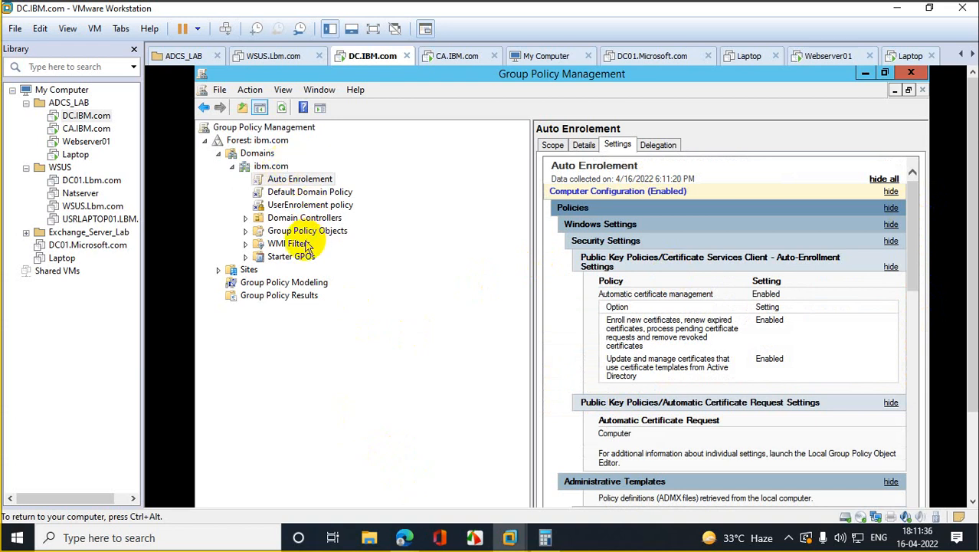
{"action": "left_click", "coordinate": [245, 231]}
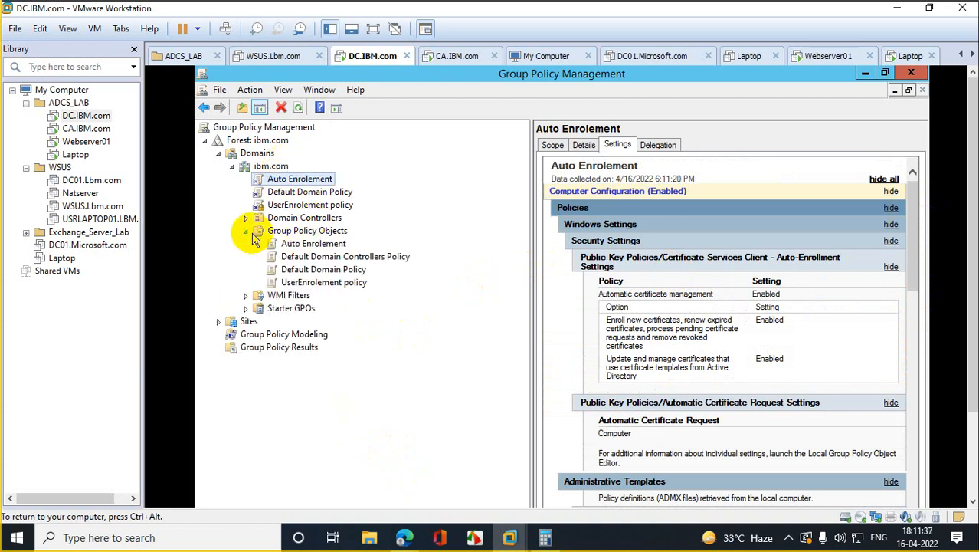
{"action": "left_click", "coordinate": [325, 283]}
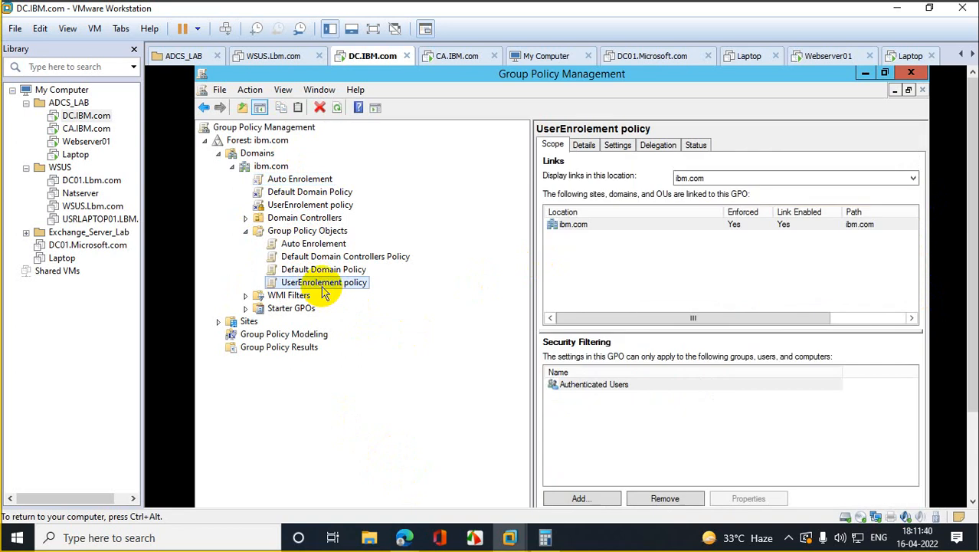
Step: Delete the UserEnrolement policy GPO
{"action": "right_click", "coordinate": [324, 288]}
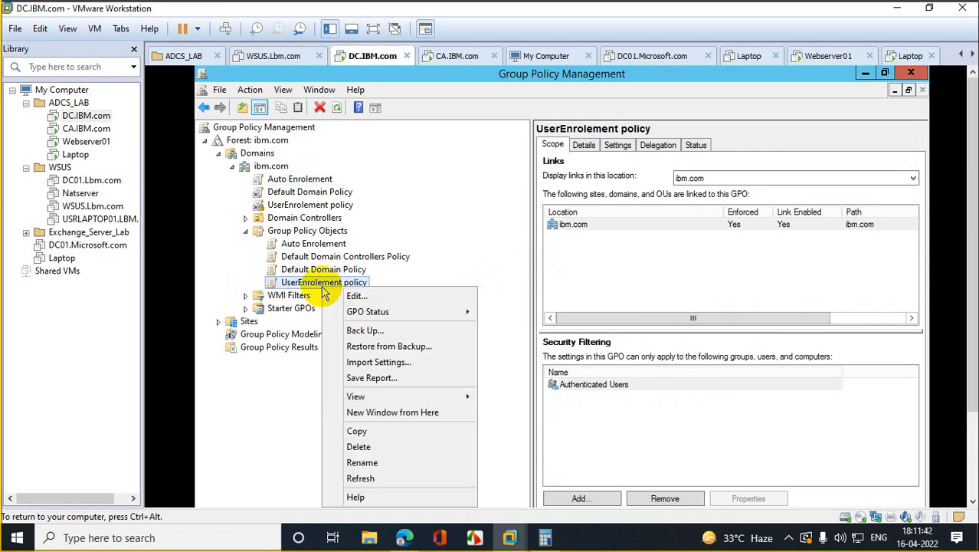
{"action": "left_click", "coordinate": [387, 453]}
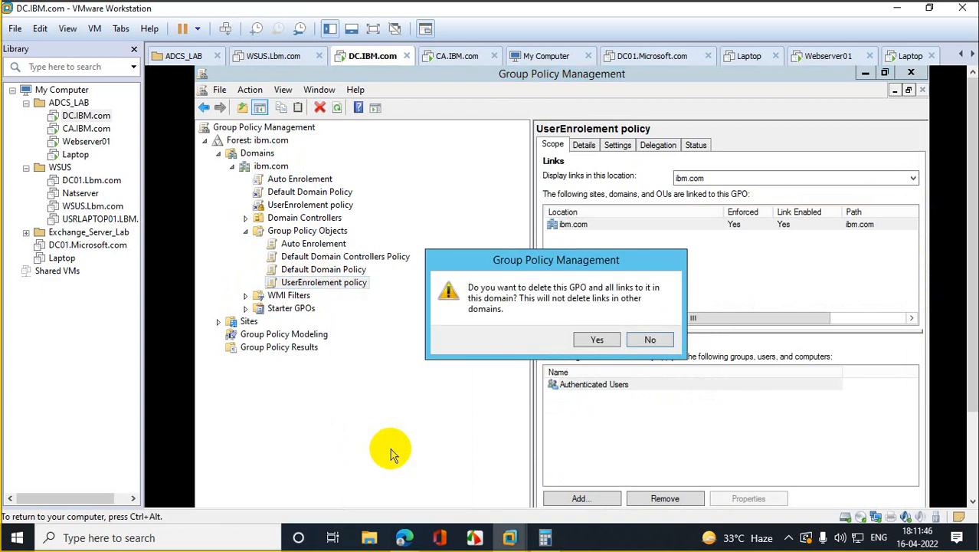
{"action": "left_click", "coordinate": [595, 340]}
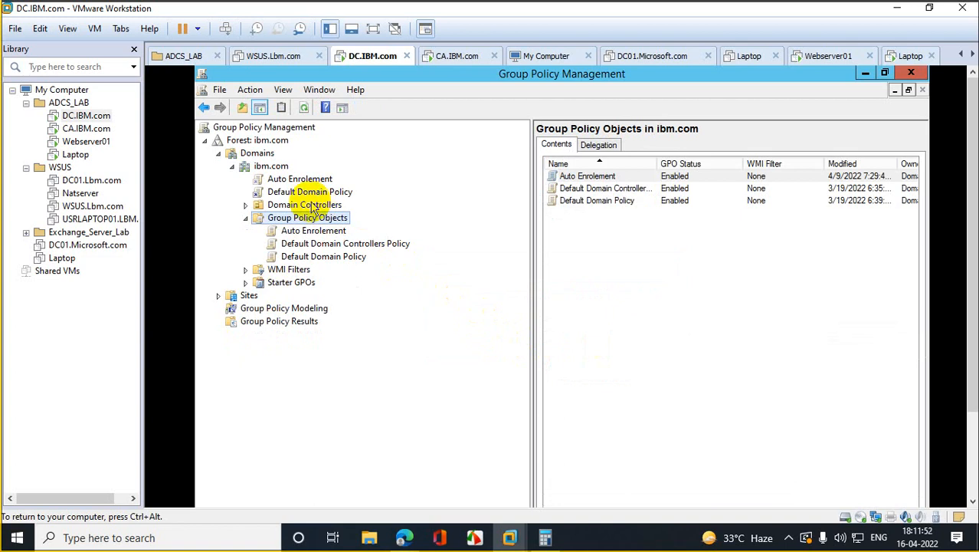
Step: Create a new GPO named UserAutoenrolement under Group Policy Objects
{"action": "right_click", "coordinate": [295, 219]}
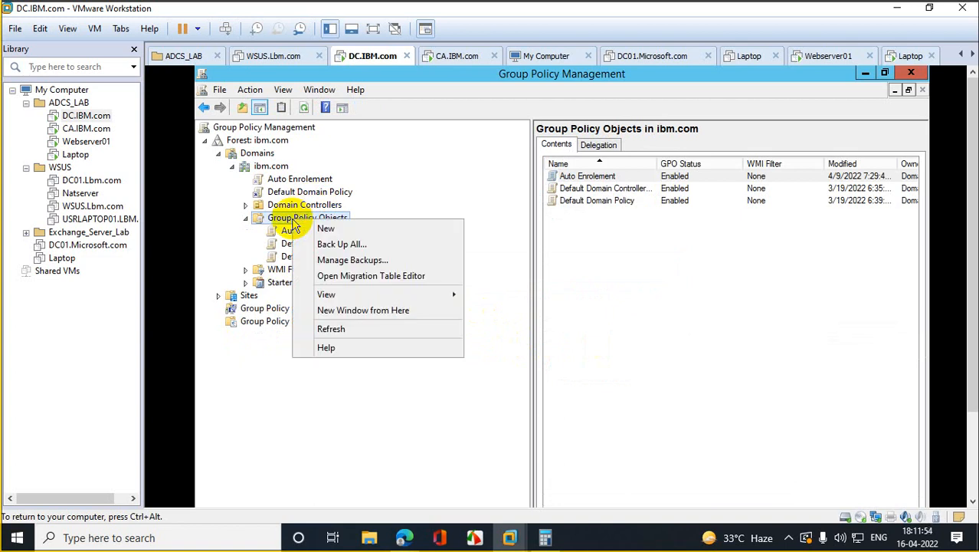
{"action": "left_click", "coordinate": [330, 222]}
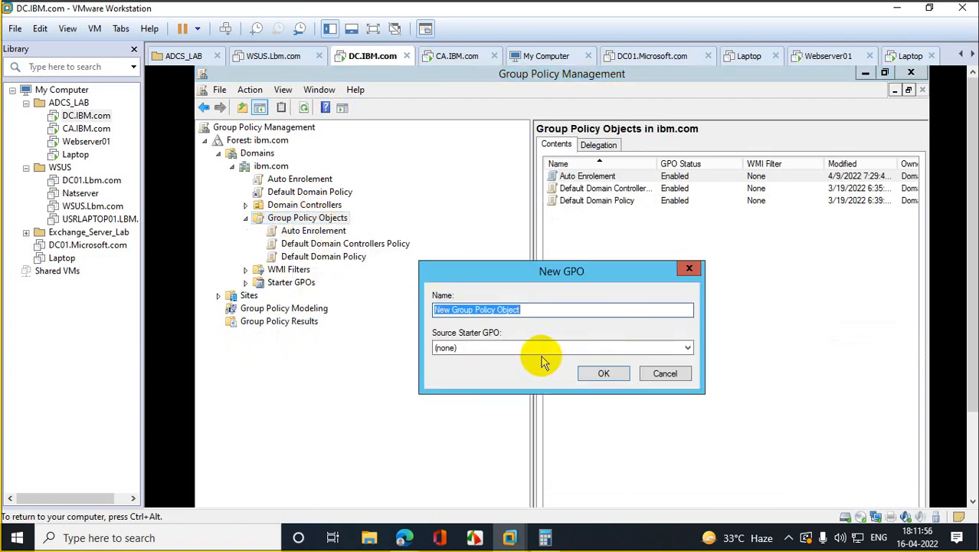
{"action": "type", "text": "UserAutoenrolement"}
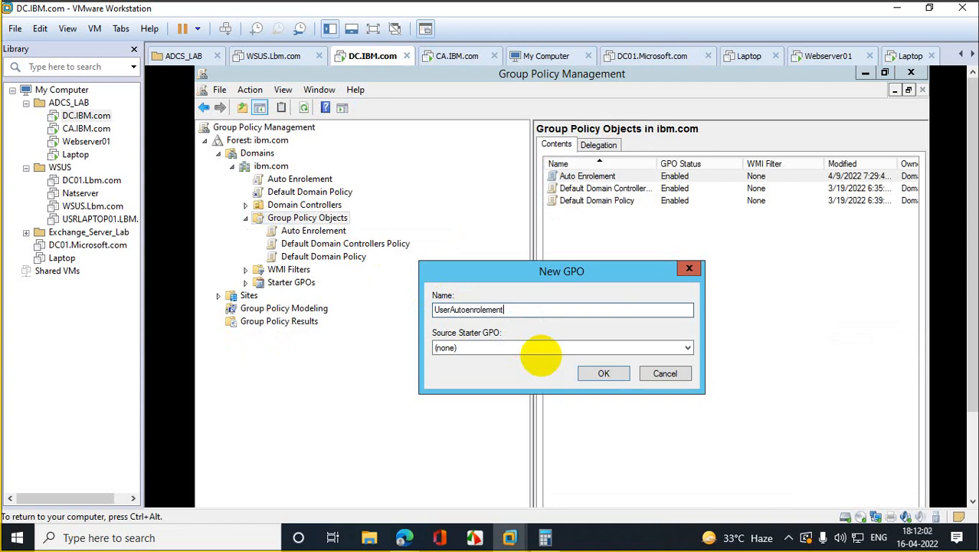
{"action": "left_click", "coordinate": [604, 373]}
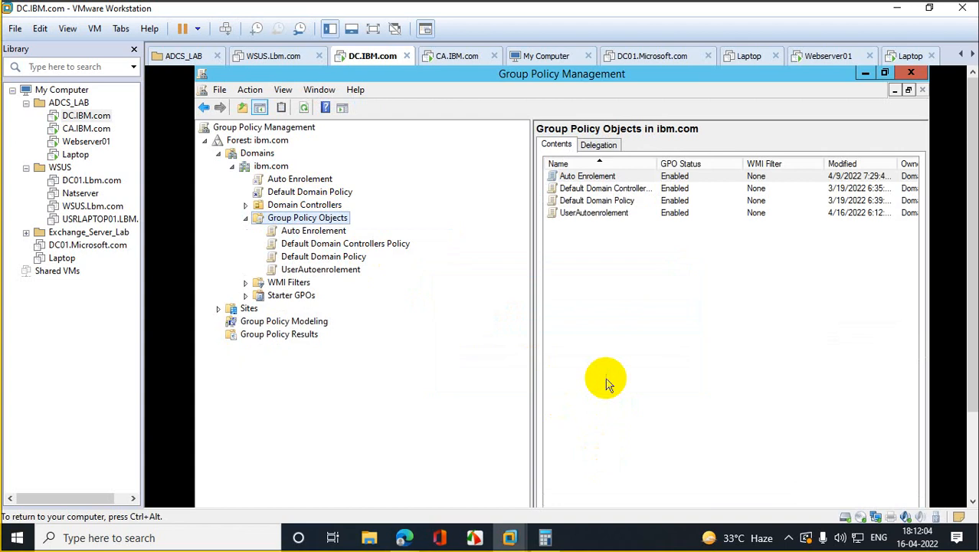
Step: Check the UserAutoenrolement settings report and open the GPO in the Group Policy Management Editor
{"action": "left_click", "coordinate": [337, 269]}
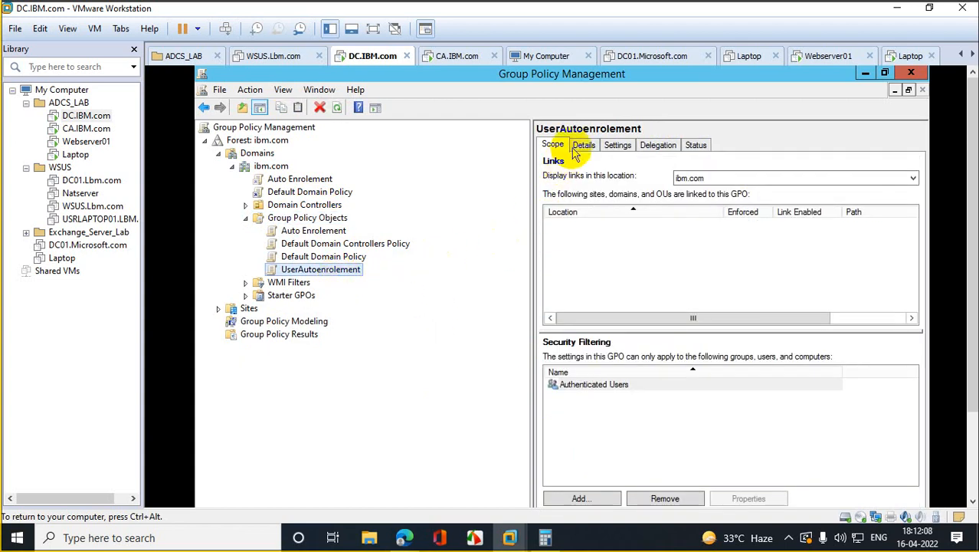
{"action": "left_click", "coordinate": [617, 145]}
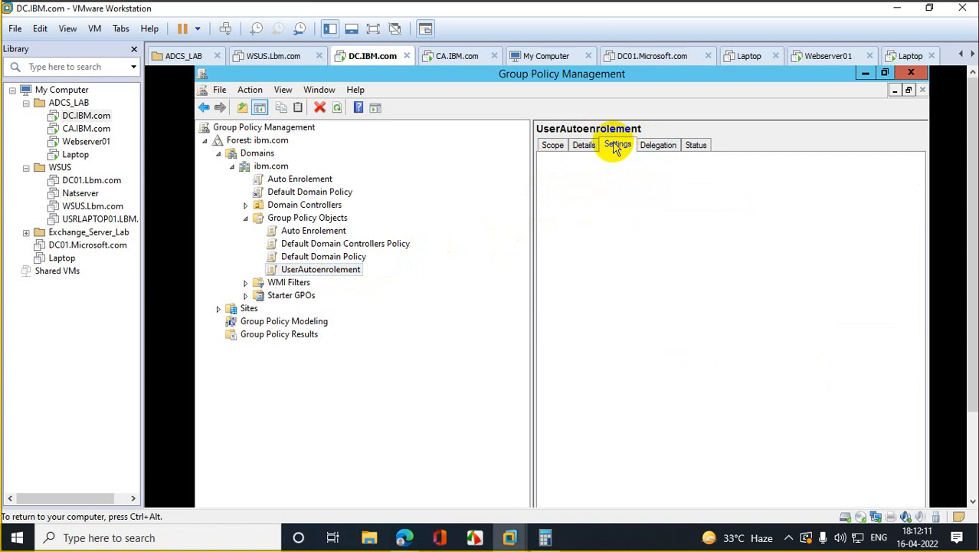
{"action": "right_click", "coordinate": [640, 287]}
{"action": "left_click", "coordinate": [678, 296]}
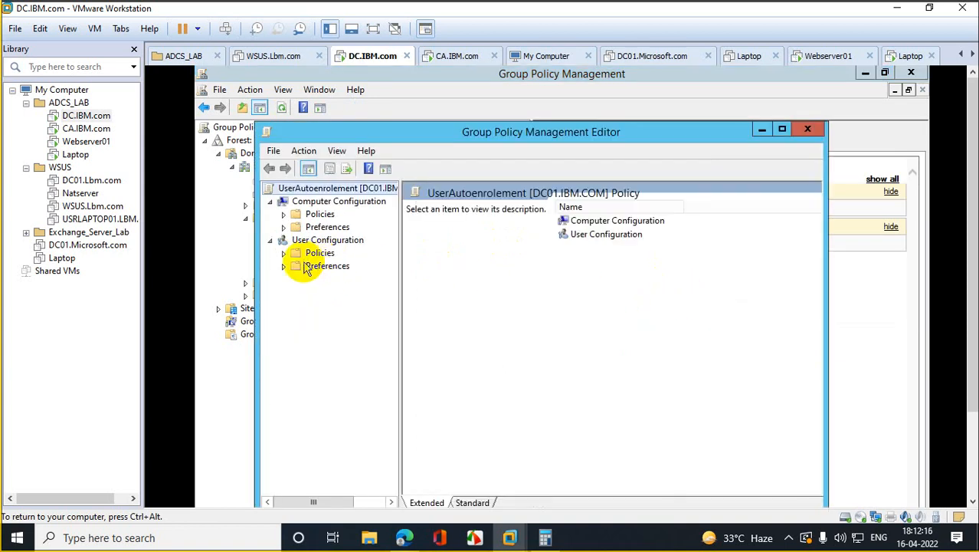
Step: Navigate User Configuration to Security Settings > Public Key Policies and maximize the editor
{"action": "left_click", "coordinate": [283, 254]}
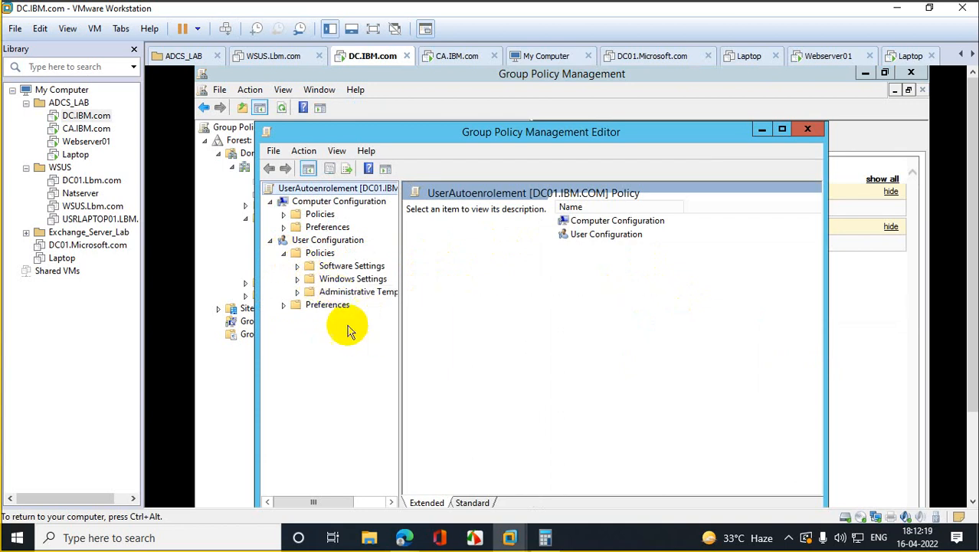
{"action": "left_click", "coordinate": [298, 279]}
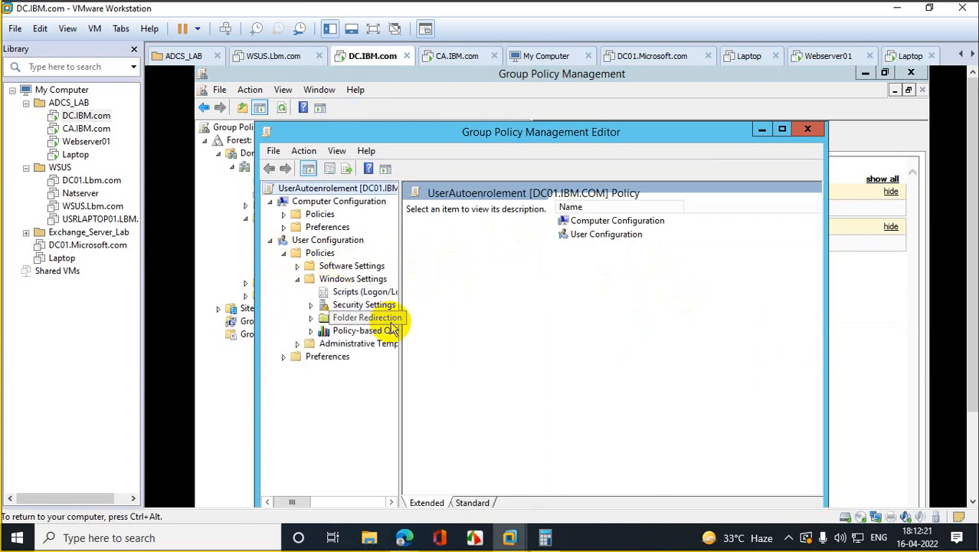
{"action": "left_click", "coordinate": [312, 305]}
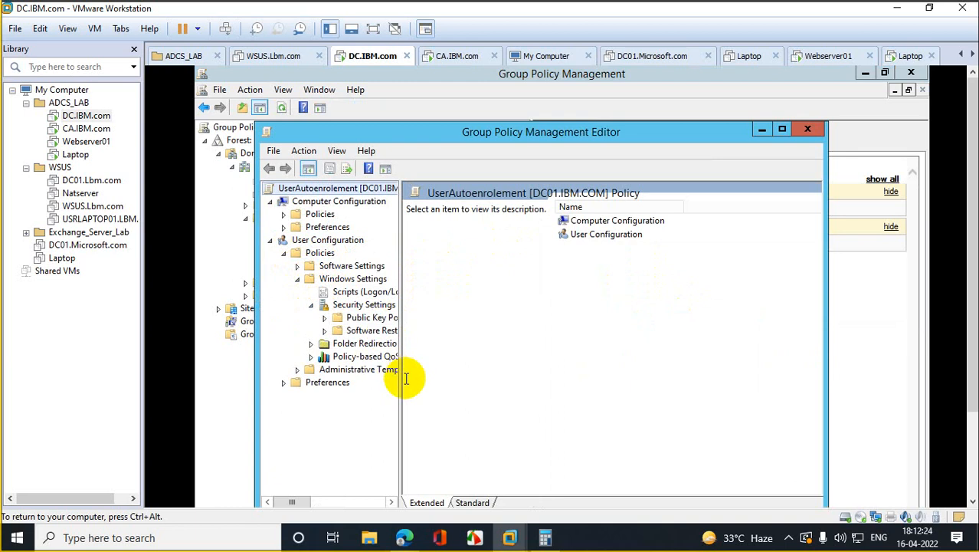
{"action": "left_click_drag", "start_coordinate": [400, 391], "coordinate": [658, 429]}
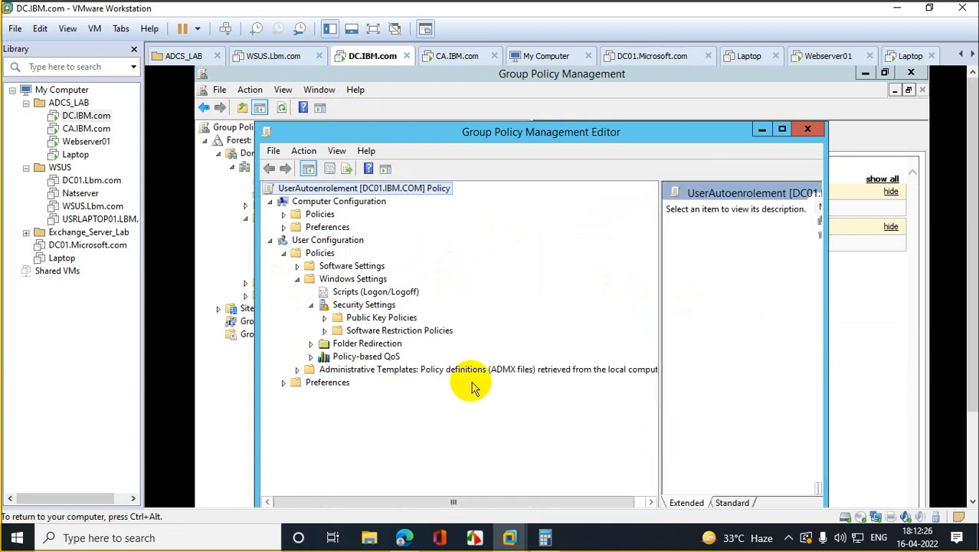
{"action": "left_click", "coordinate": [324, 317]}
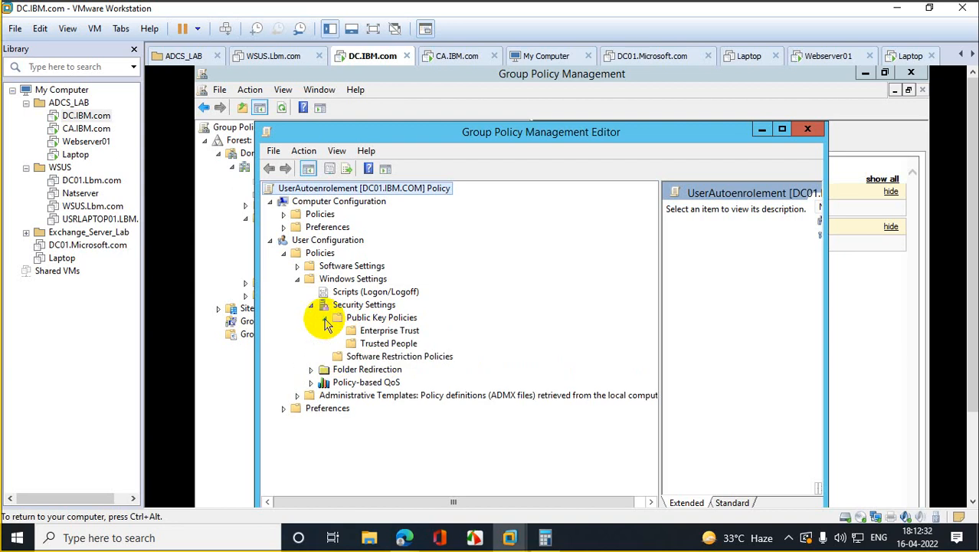
{"action": "left_click", "coordinate": [357, 356]}
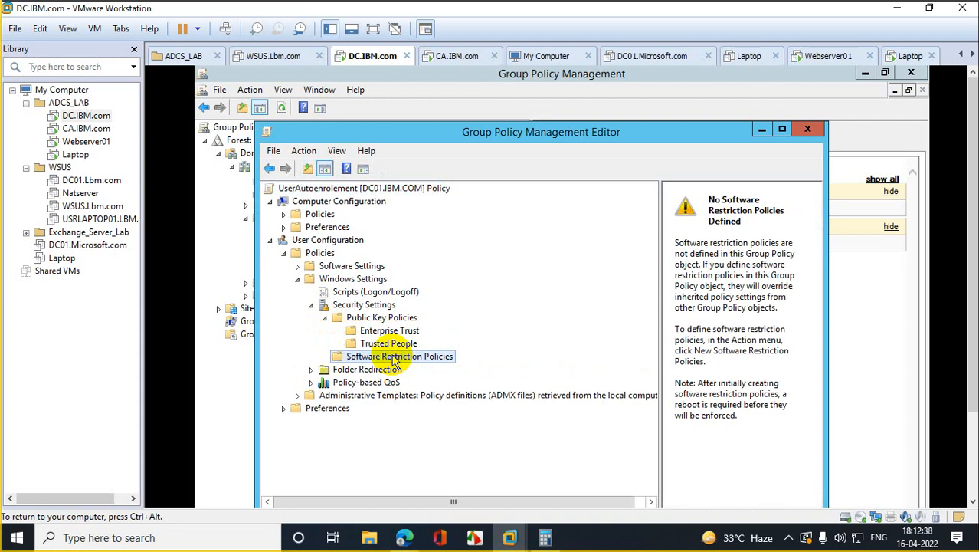
{"action": "left_click", "coordinate": [363, 317]}
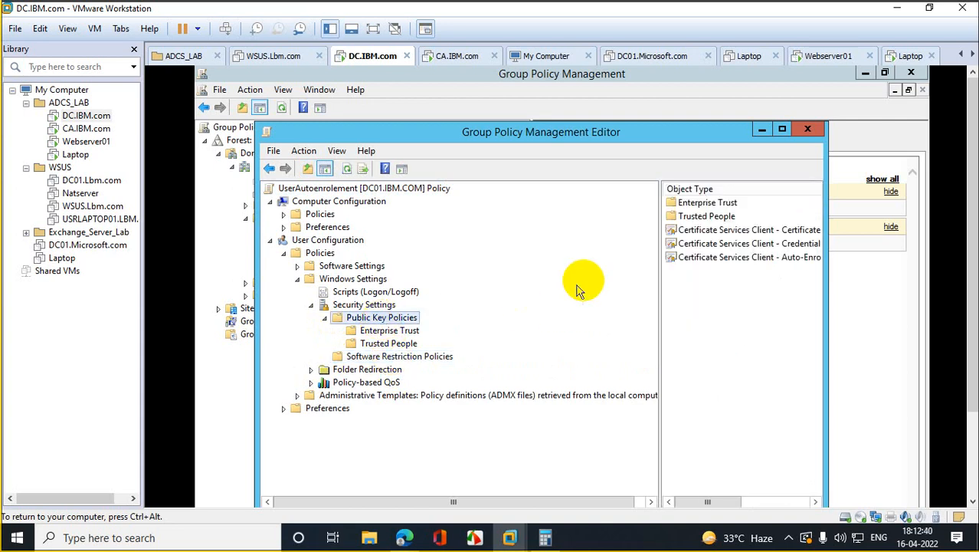
{"action": "left_click", "coordinate": [781, 129]}
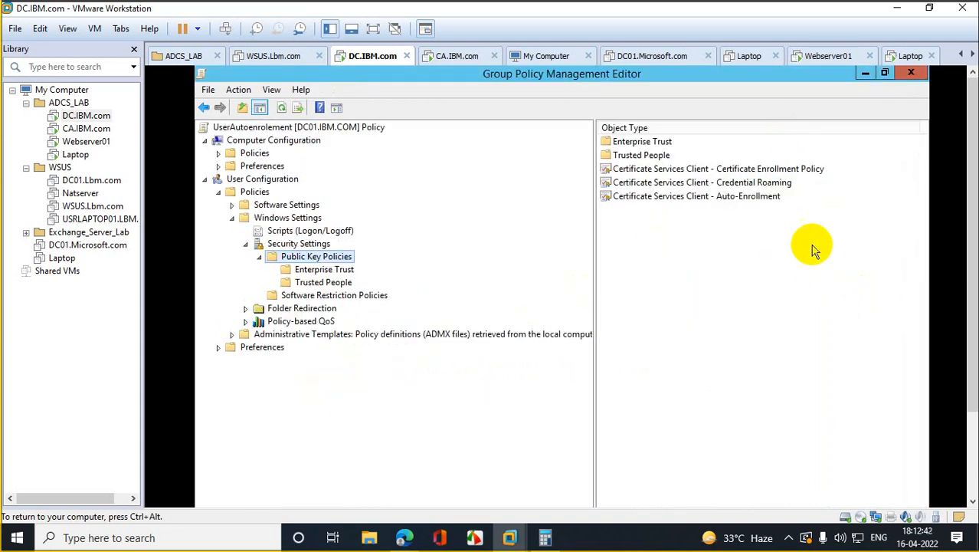
Step: Enable Certificate Services Client - Auto-Enrollment with renewal, template updates and expiring-certificate notifications
{"action": "double_click", "coordinate": [723, 201]}
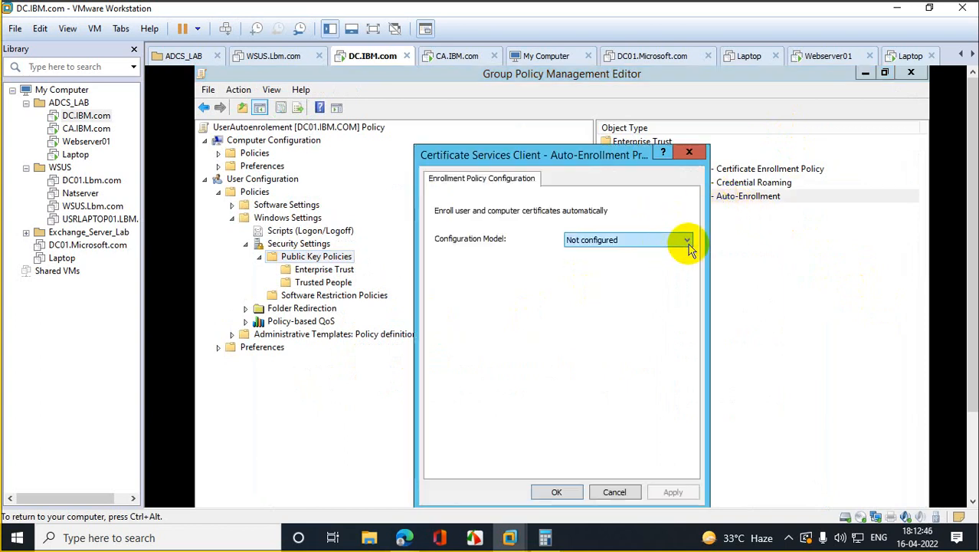
{"action": "left_click", "coordinate": [688, 242]}
{"action": "left_click", "coordinate": [577, 262]}
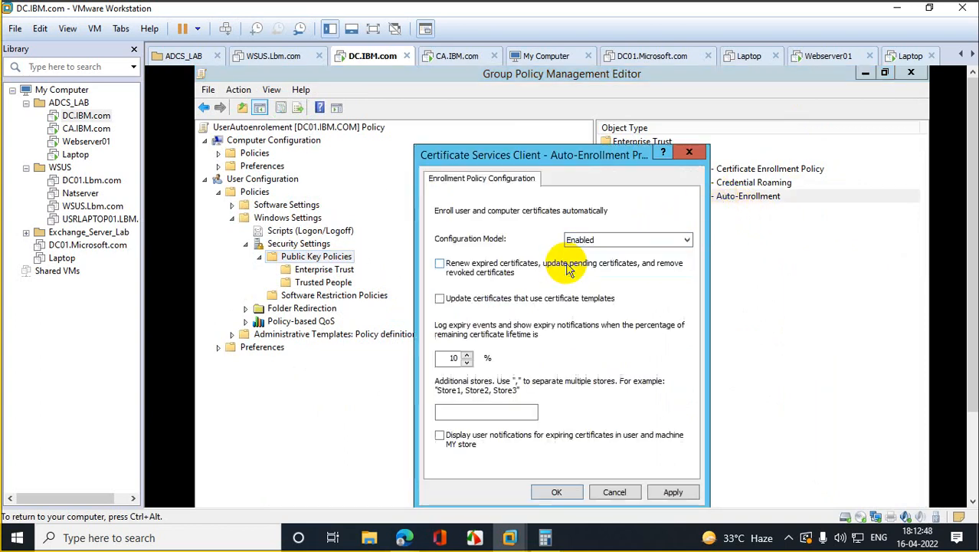
{"action": "left_click", "coordinate": [439, 263]}
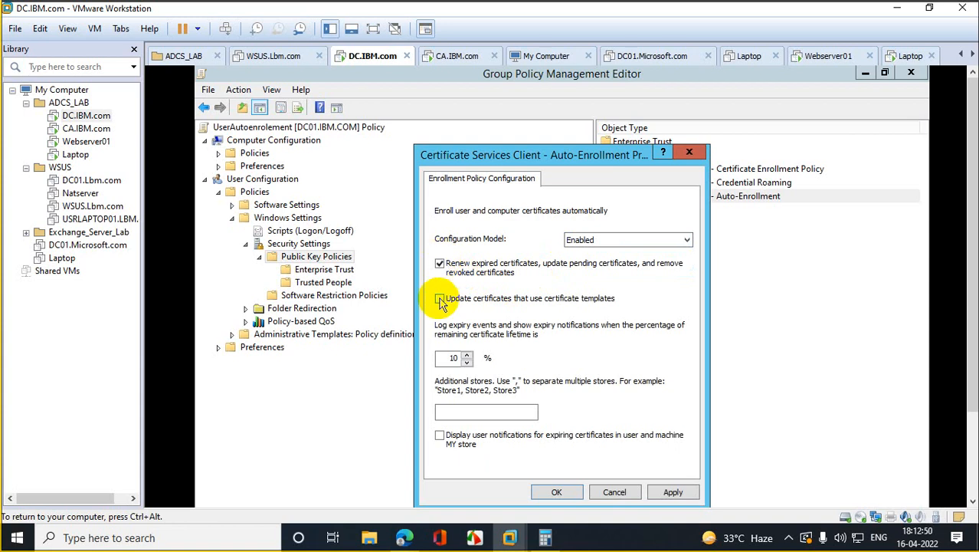
{"action": "left_click", "coordinate": [440, 298]}
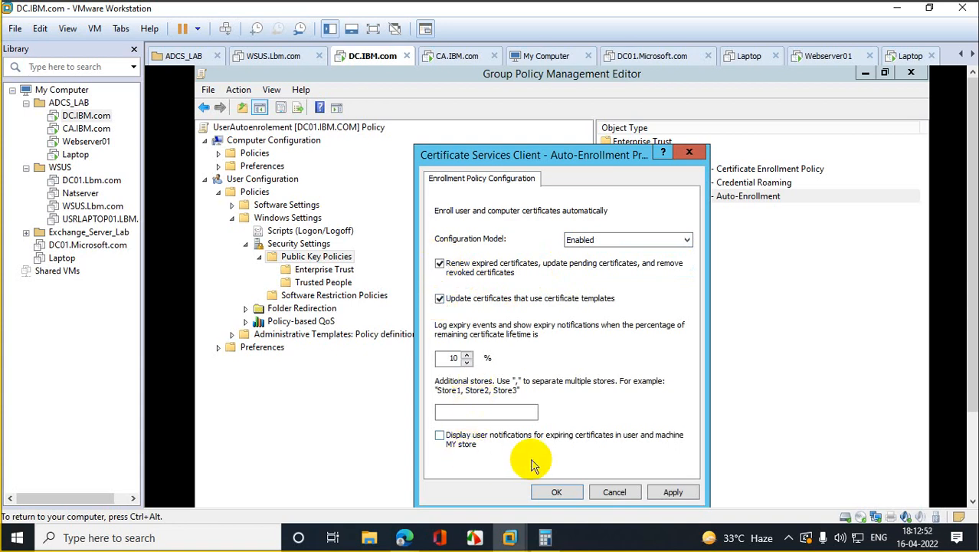
{"action": "left_click", "coordinate": [440, 436]}
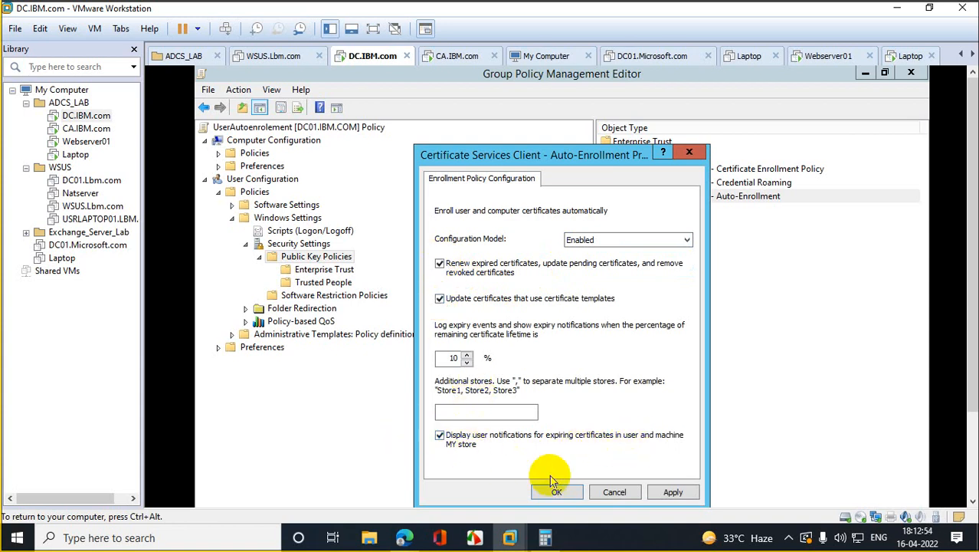
{"action": "left_click", "coordinate": [670, 493]}
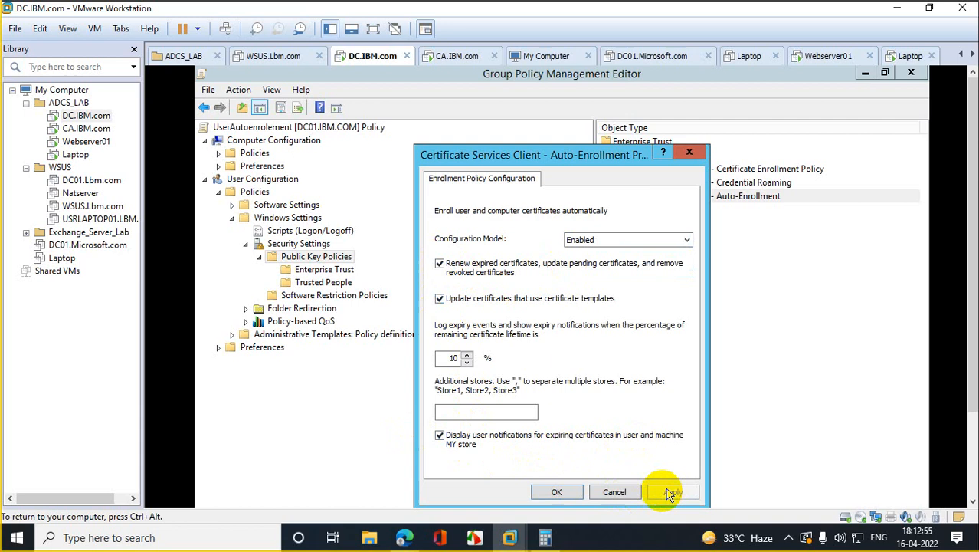
{"action": "left_click", "coordinate": [571, 492]}
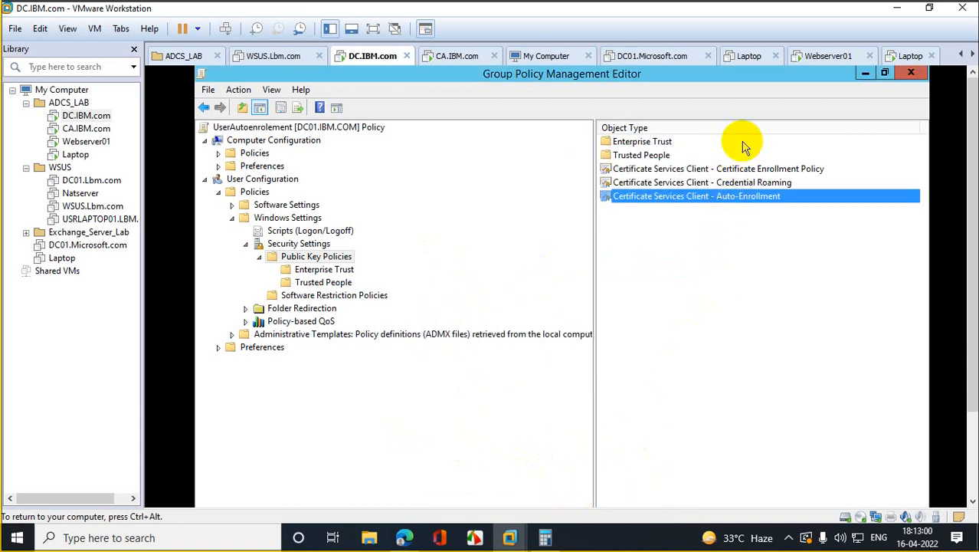
Step: Glance at Certificate Enrollment Policy settings, then close the Group Policy Management Editor
{"action": "double_click", "coordinate": [738, 170]}
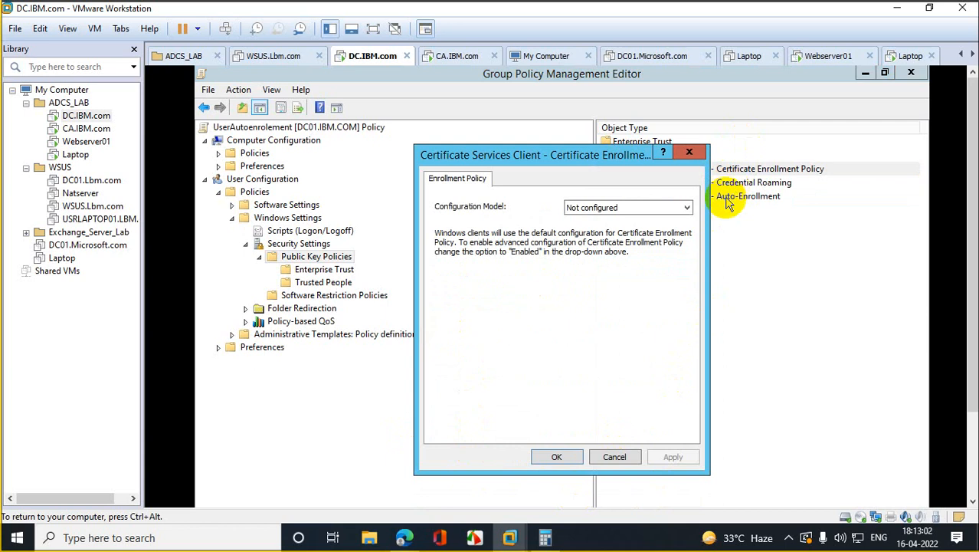
{"action": "left_click", "coordinate": [689, 152]}
{"action": "left_click", "coordinate": [910, 73]}
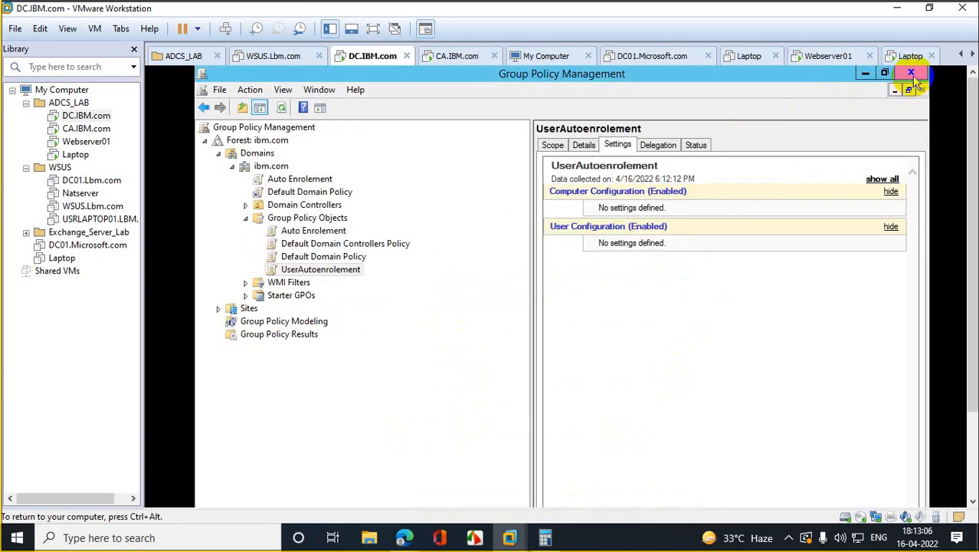
Step: Link UserAutoenrolement to the ibm.com domain, then switch to the Laptop VM
{"action": "left_click_drag", "start_coordinate": [336, 277], "coordinate": [335, 169]}
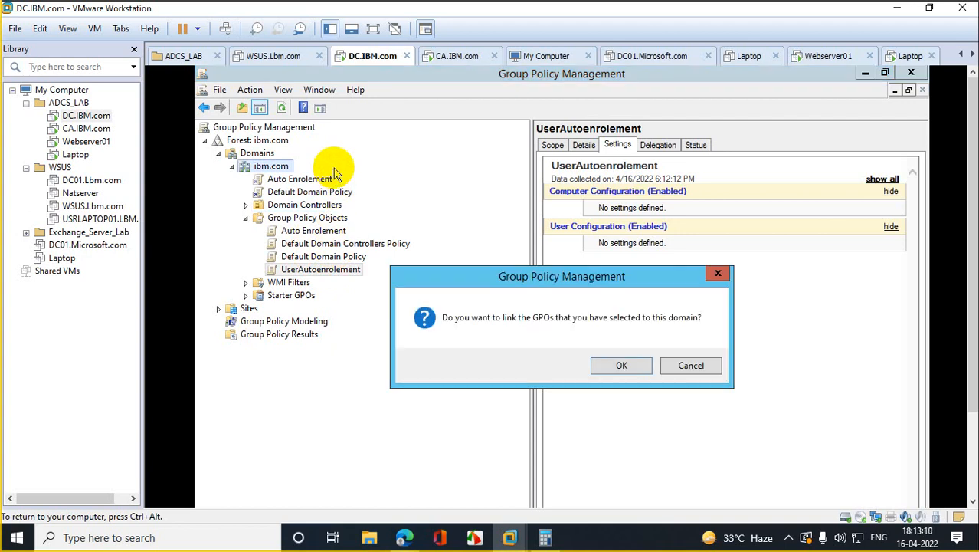
{"action": "left_click", "coordinate": [619, 366]}
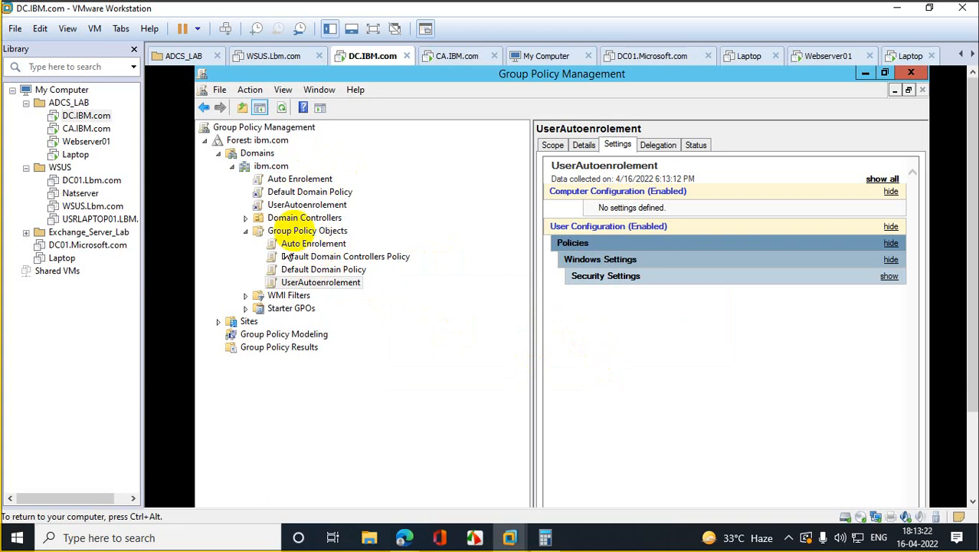
{"action": "left_click", "coordinate": [75, 154]}
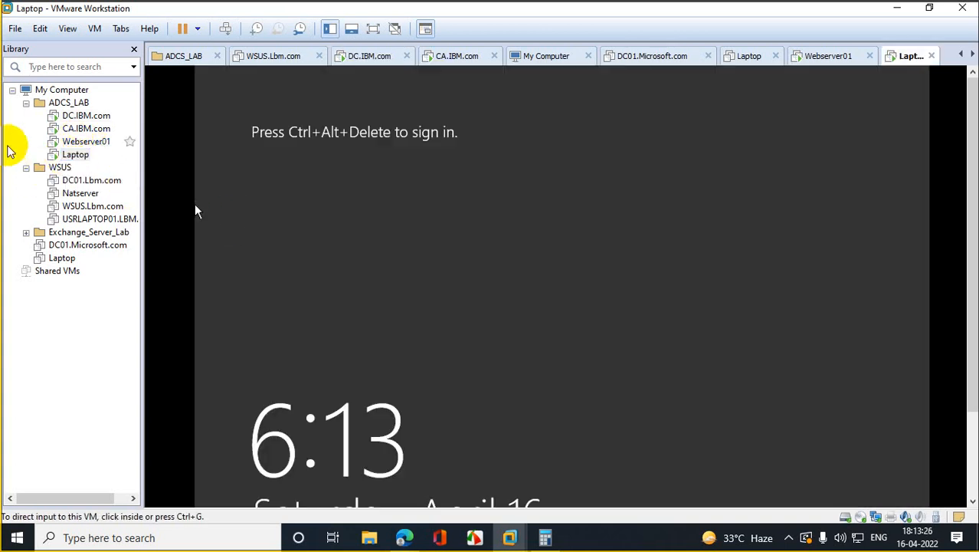
Step: Sign in to the Laptop VM as adcs with the account password, then switch to Webserver01
{"action": "right_click", "coordinate": [72, 156]}
{"action": "left_click", "coordinate": [150, 297]}
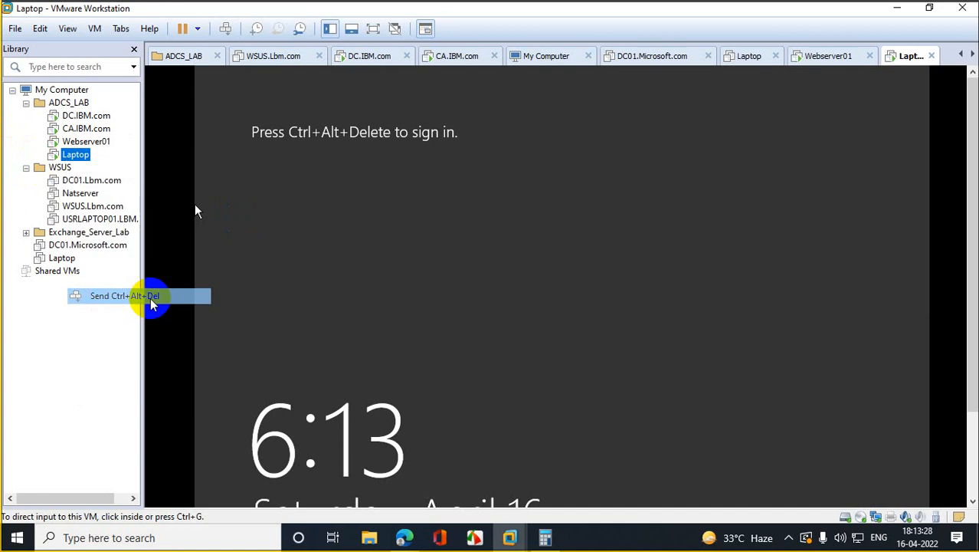
{"action": "left_click", "coordinate": [561, 260]}
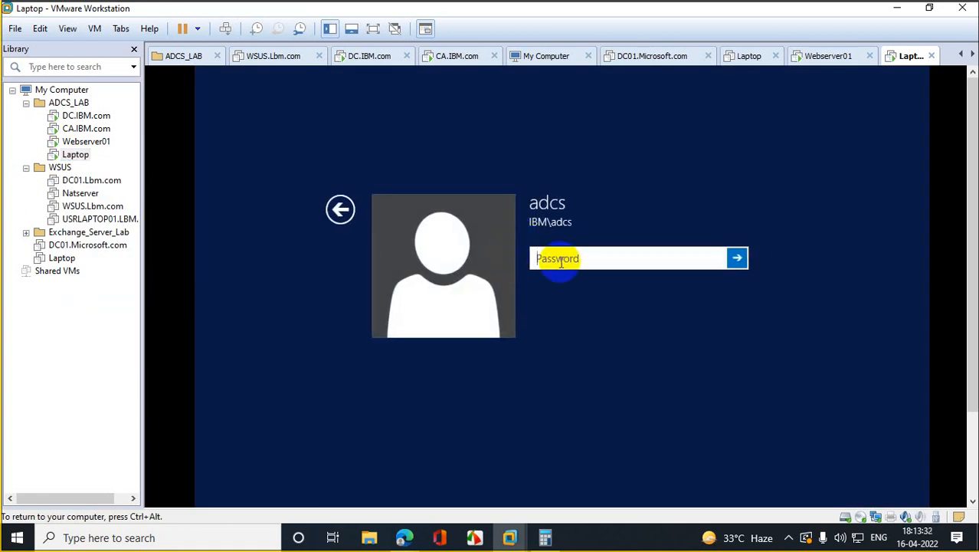
{"action": "type", "text": "•••••••••••••"}
{"action": "key", "text": "Return"}
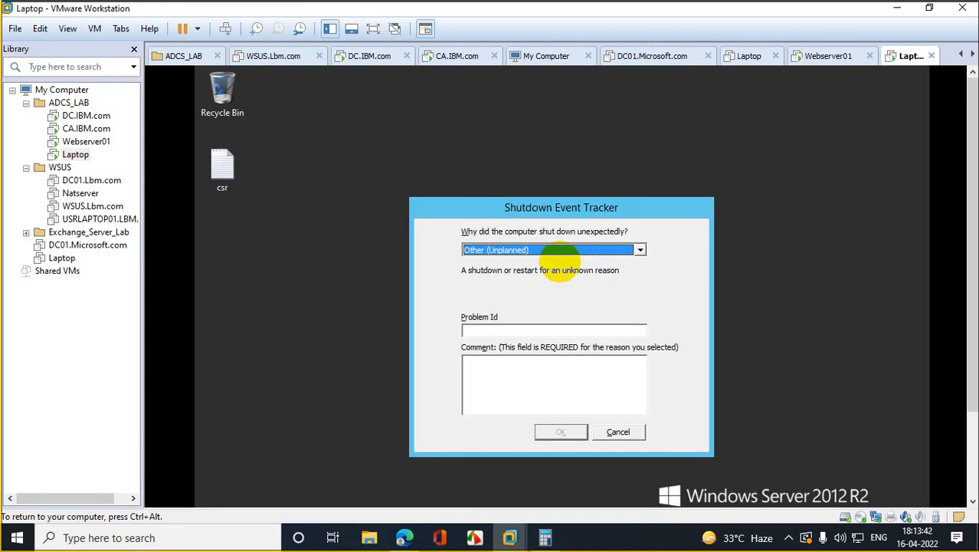
{"action": "left_click", "coordinate": [87, 142]}
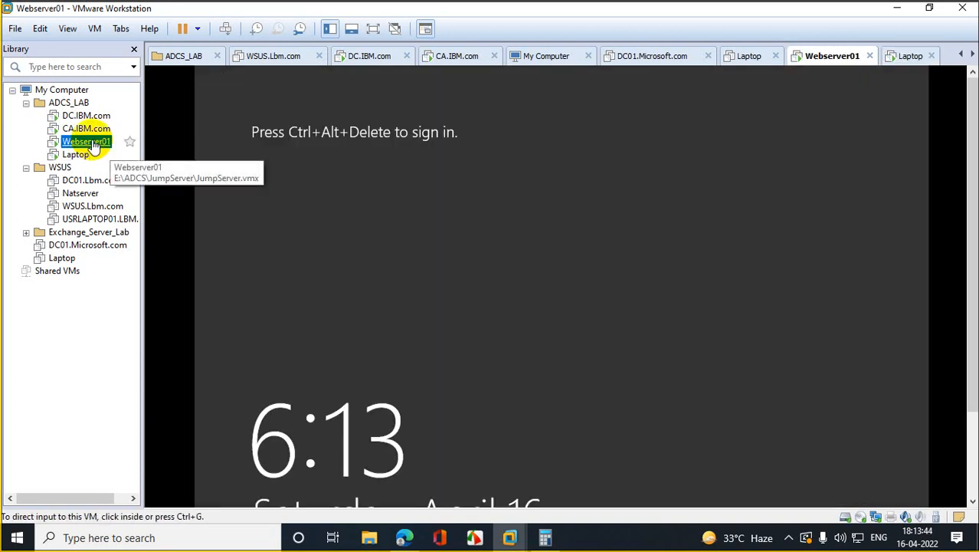
Step: Check CA.IBM.com's certsrv console, then return to DC.IBM.com's Group Policy Management
{"action": "left_click", "coordinate": [84, 129]}
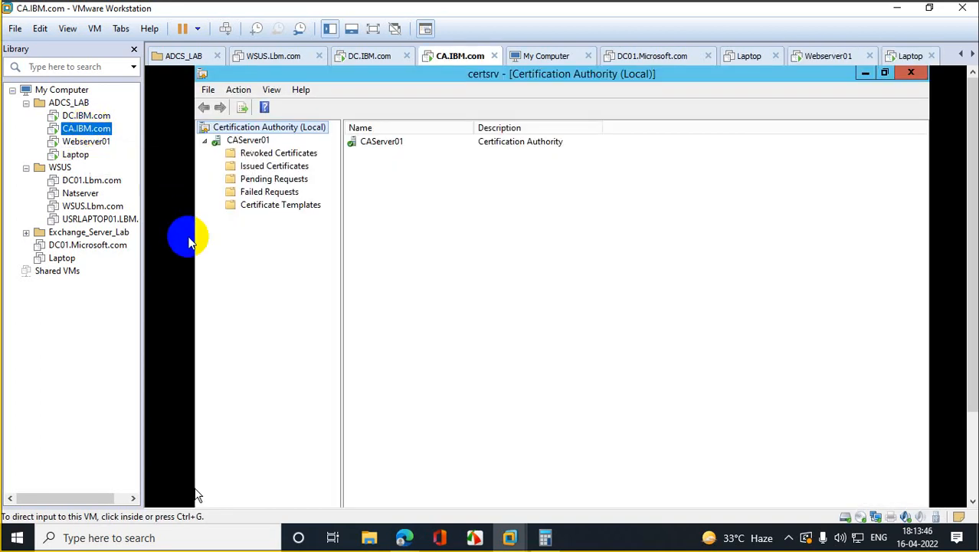
{"action": "left_click", "coordinate": [92, 116]}
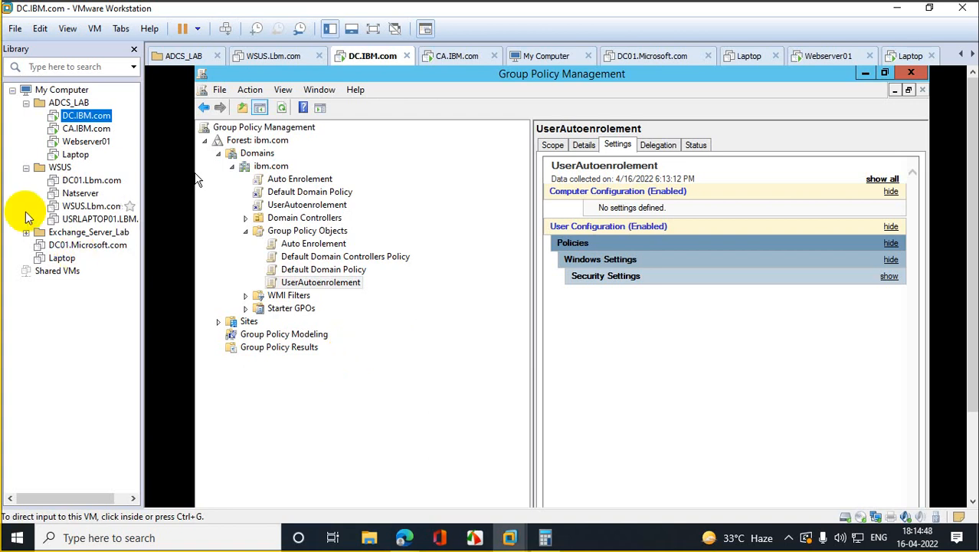
Step: Sign in to Webserver01 as adcs with the account password and open PowerShell
{"action": "left_click", "coordinate": [83, 141]}
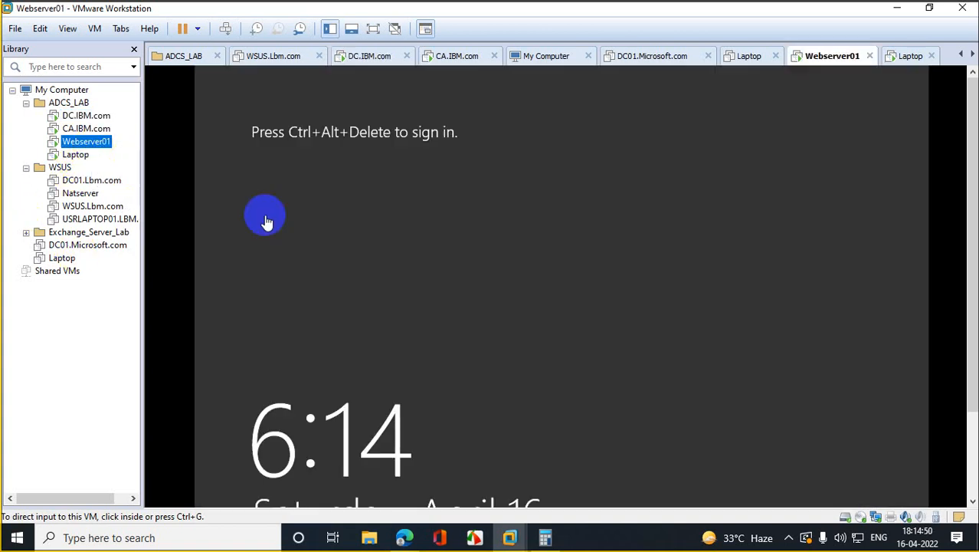
{"action": "right_click", "coordinate": [86, 142]}
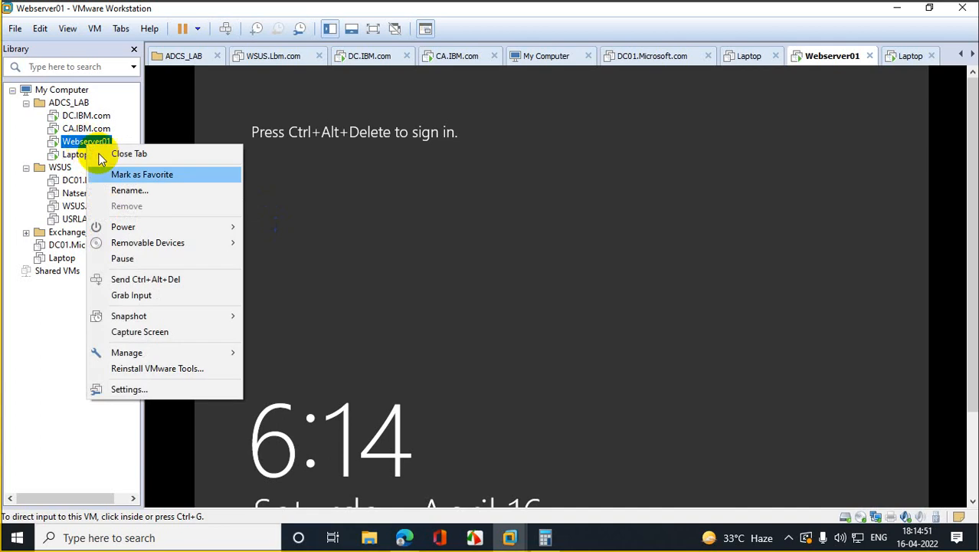
{"action": "left_click", "coordinate": [202, 279]}
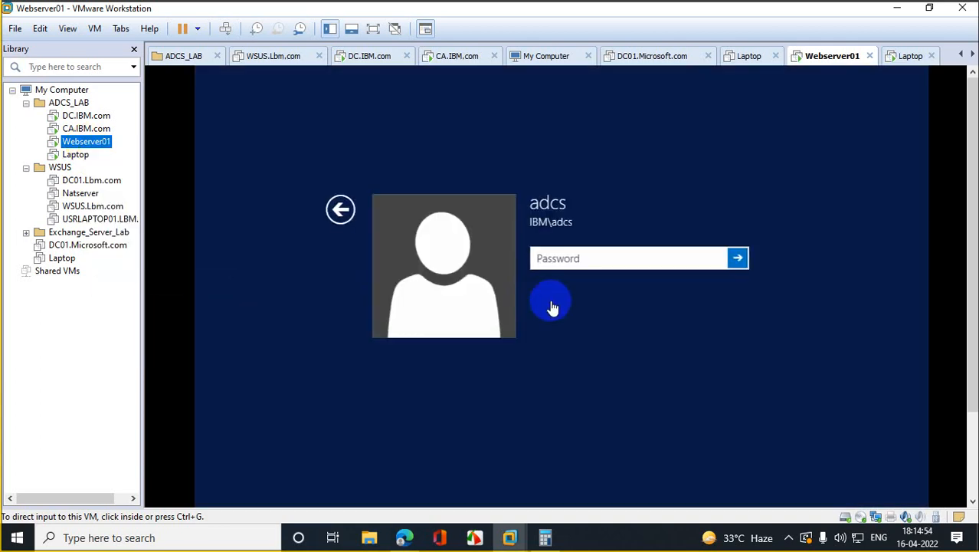
{"action": "left_click", "coordinate": [560, 264]}
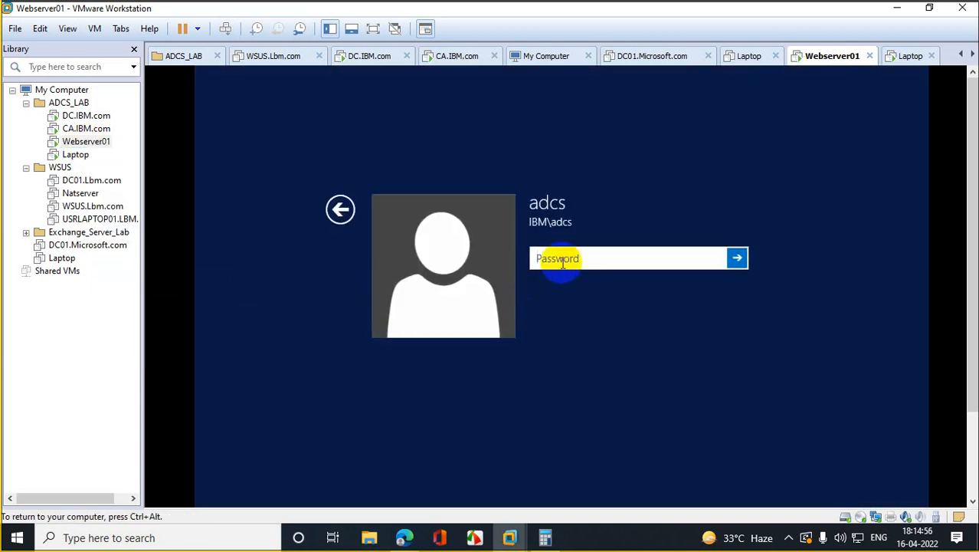
{"action": "type", "text": "P@ssw0rd@123"}
{"action": "key", "text": "Return"}
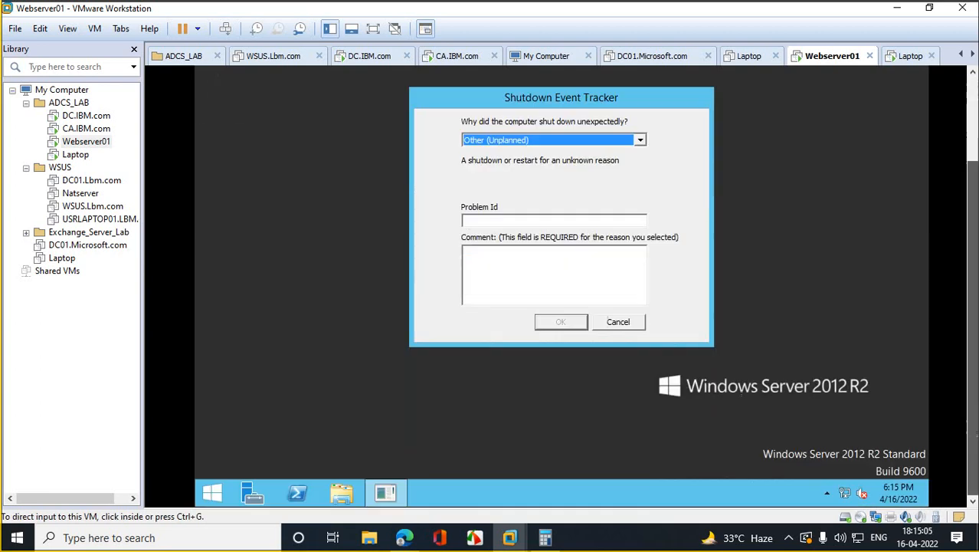
{"action": "left_click", "coordinate": [298, 497]}
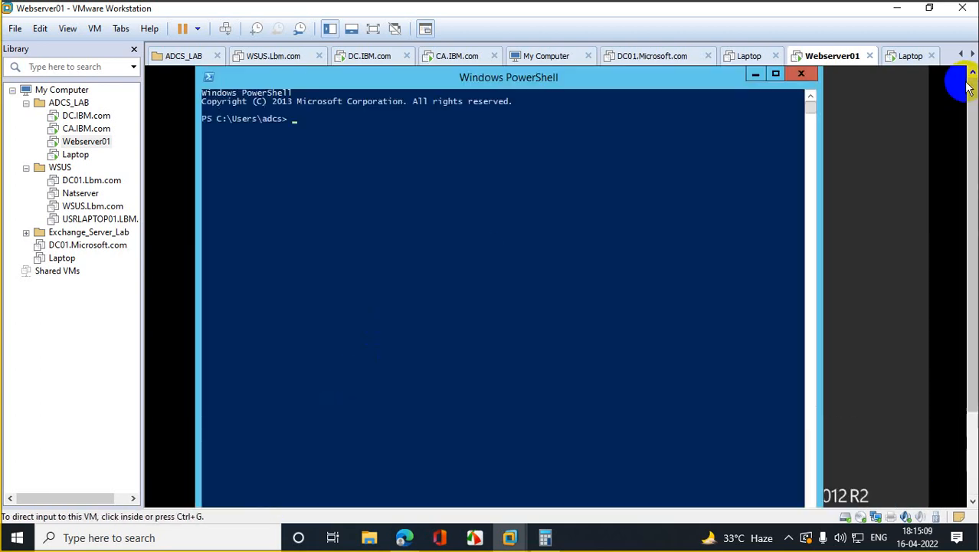
Step: Run gpupdate /force in PowerShell on Webserver01, then launch mmc
{"action": "left_click", "coordinate": [426, 238]}
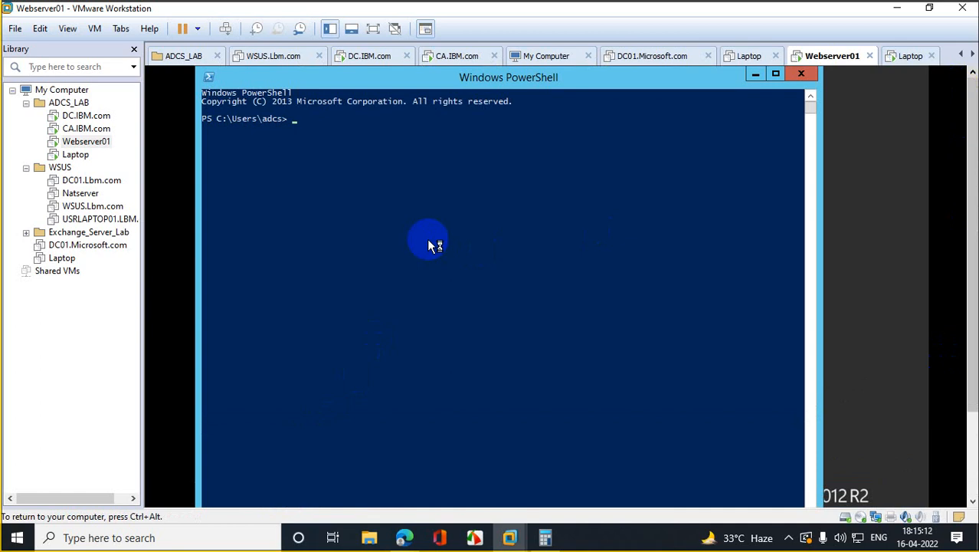
{"action": "type", "text": "gpupdate /force"}
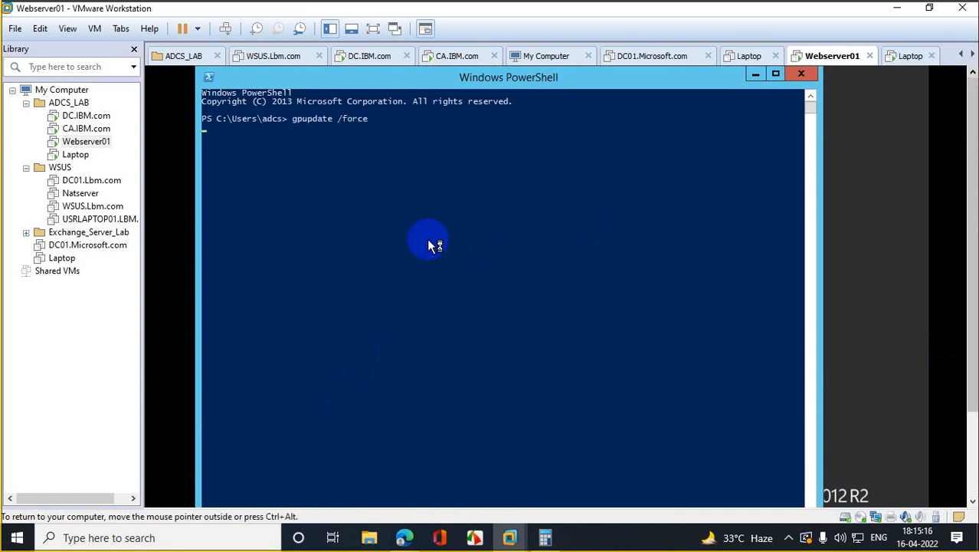
{"action": "key", "text": "Return"}
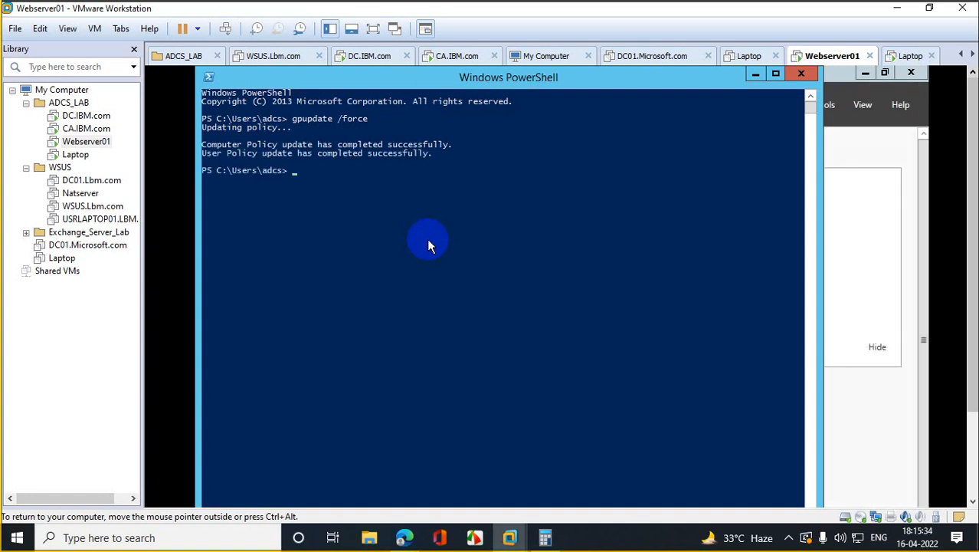
{"action": "type", "text": "mmc"}
{"action": "key", "text": "Return"}
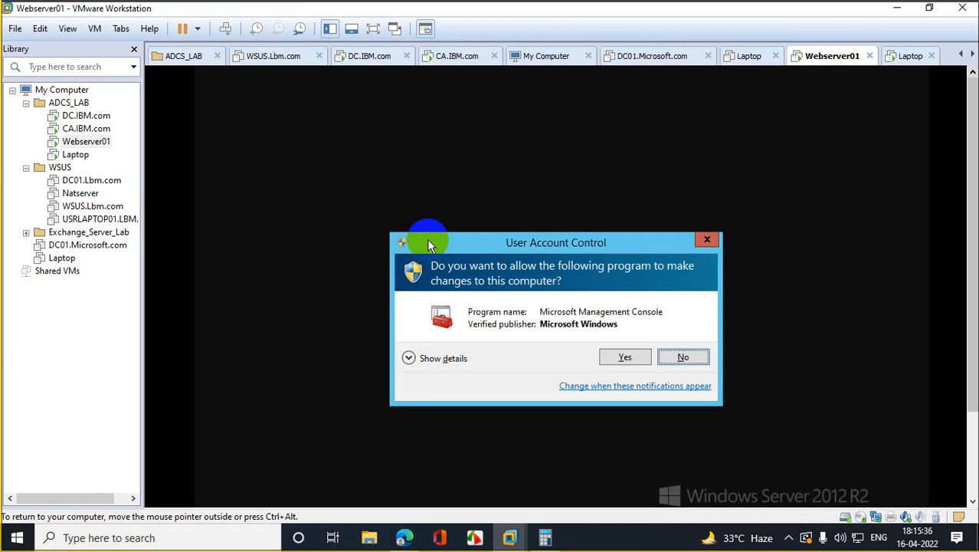
Step: Approve the MMC prompt and add the Certificates snap-in for My user account
{"action": "left_click", "coordinate": [617, 357]}
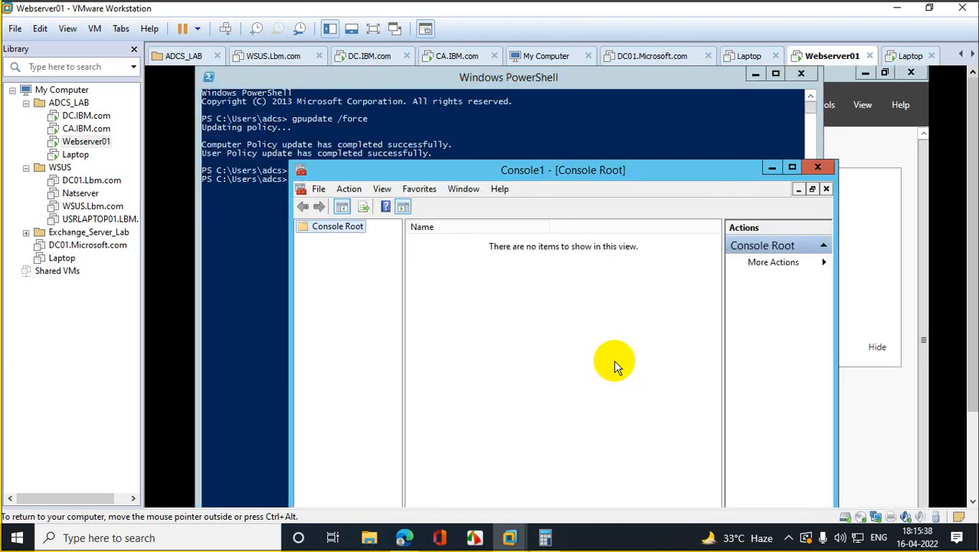
{"action": "left_click", "coordinate": [325, 188]}
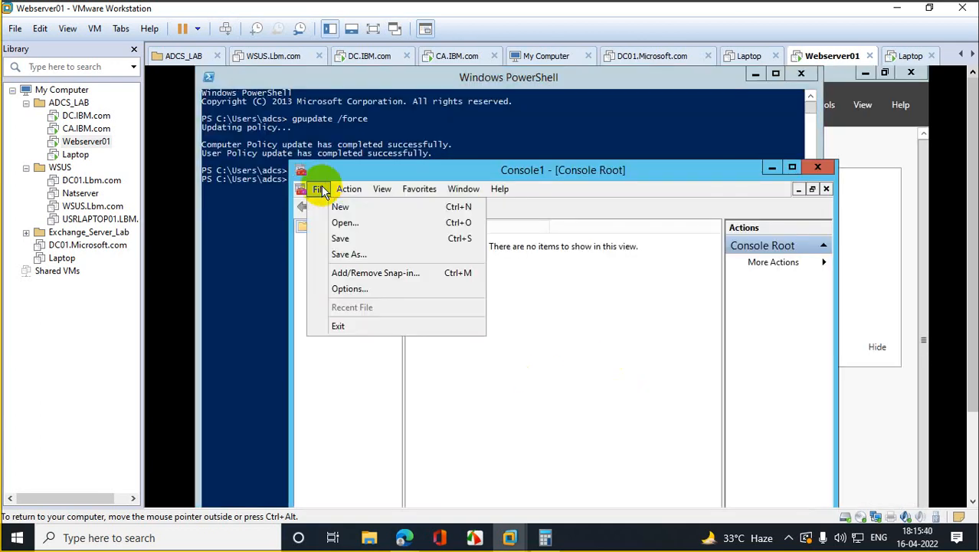
{"action": "left_click", "coordinate": [405, 274]}
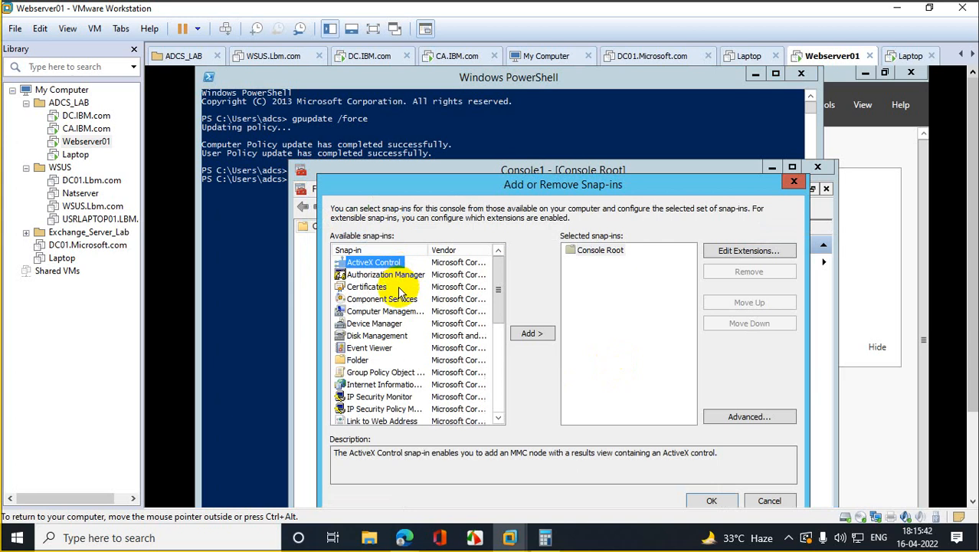
{"action": "left_click", "coordinate": [366, 286]}
{"action": "left_click", "coordinate": [531, 338]}
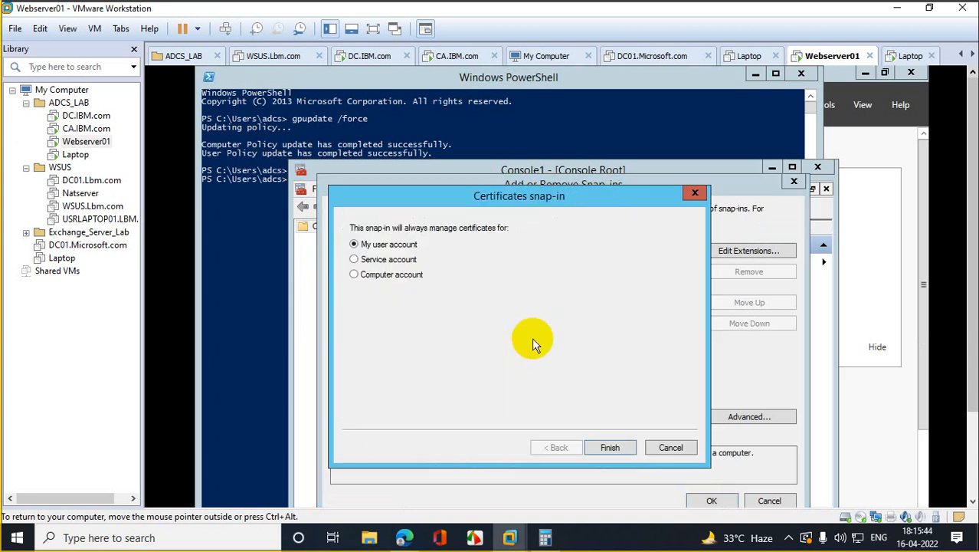
{"action": "left_click", "coordinate": [383, 280]}
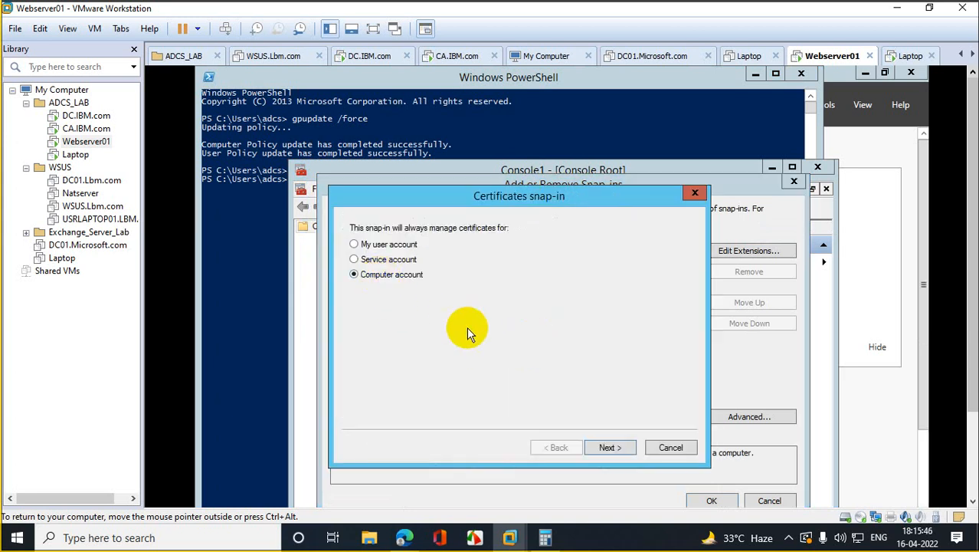
{"action": "left_click", "coordinate": [369, 244]}
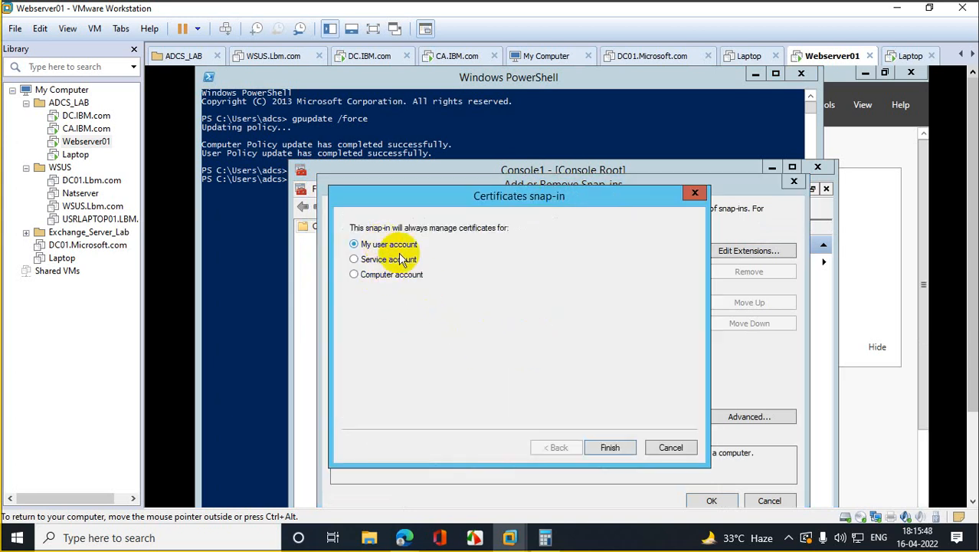
{"action": "left_click", "coordinate": [610, 447]}
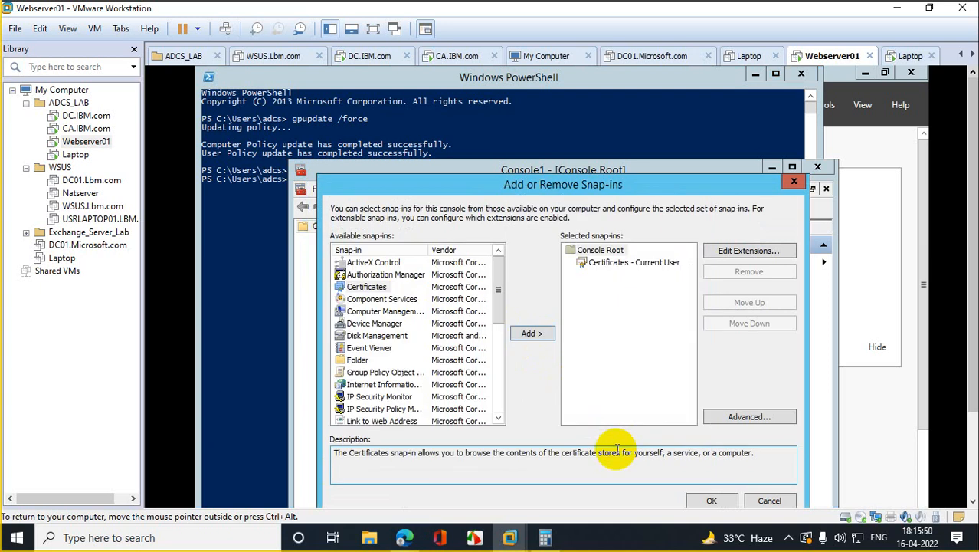
{"action": "left_click", "coordinate": [730, 502]}
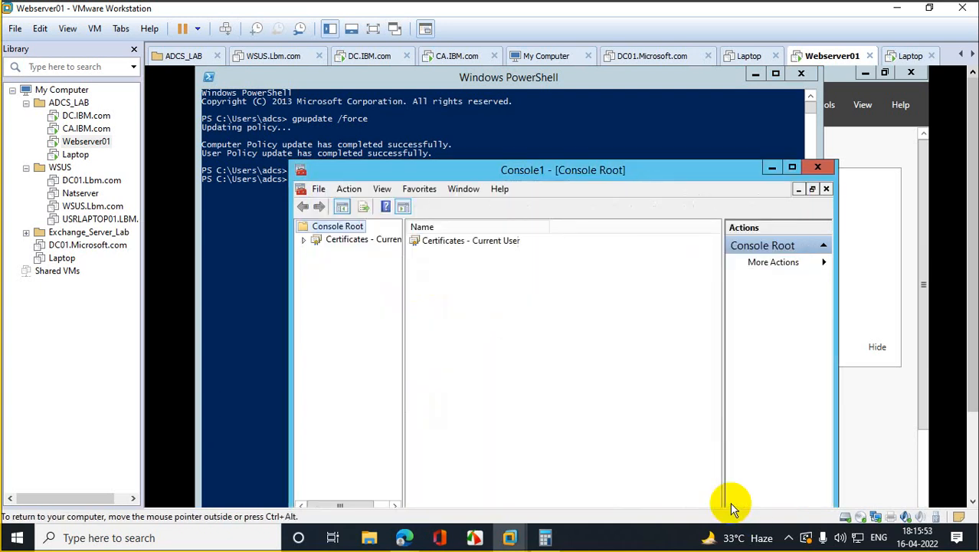
Step: Browse to Certificates - Current User > Personal > Certificates and maximize the console
{"action": "left_click", "coordinate": [304, 240]}
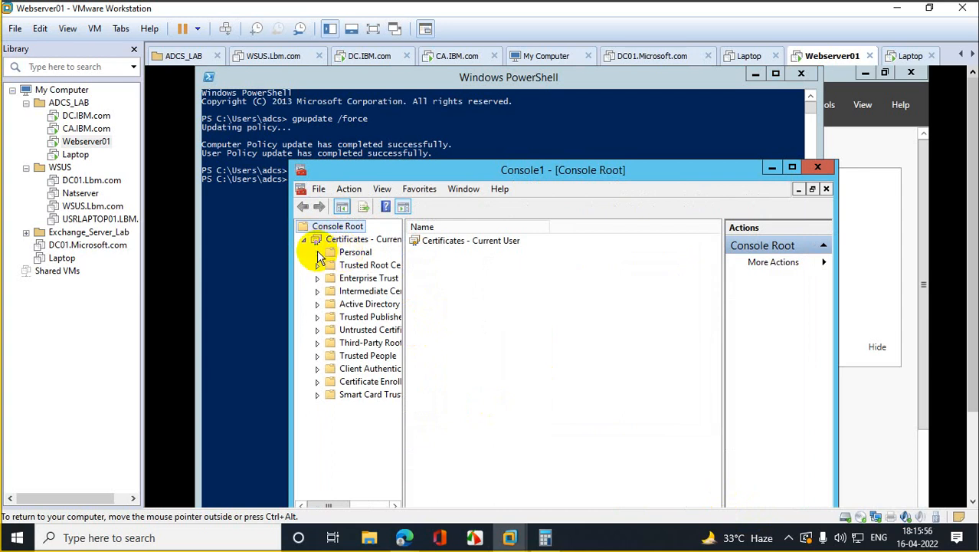
{"action": "left_click", "coordinate": [352, 253]}
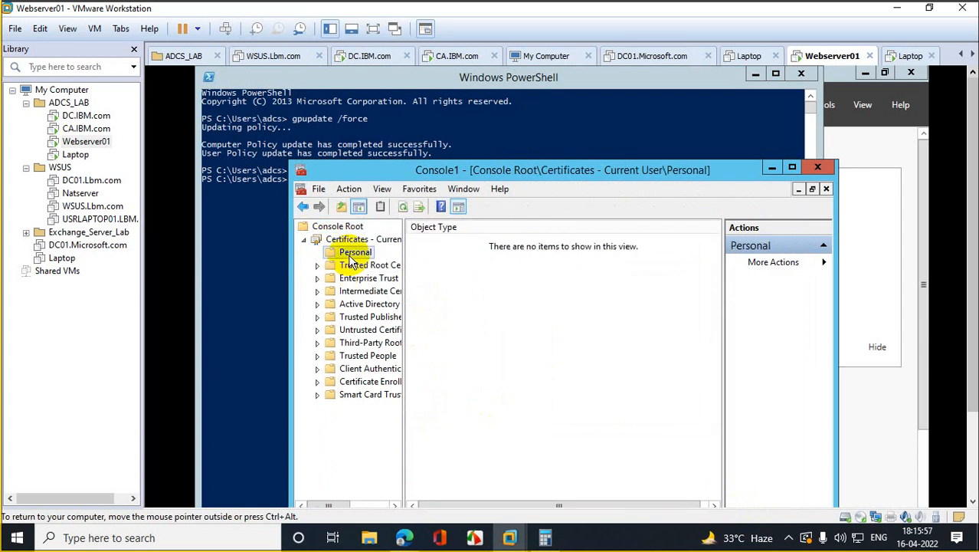
{"action": "left_click", "coordinate": [404, 211]}
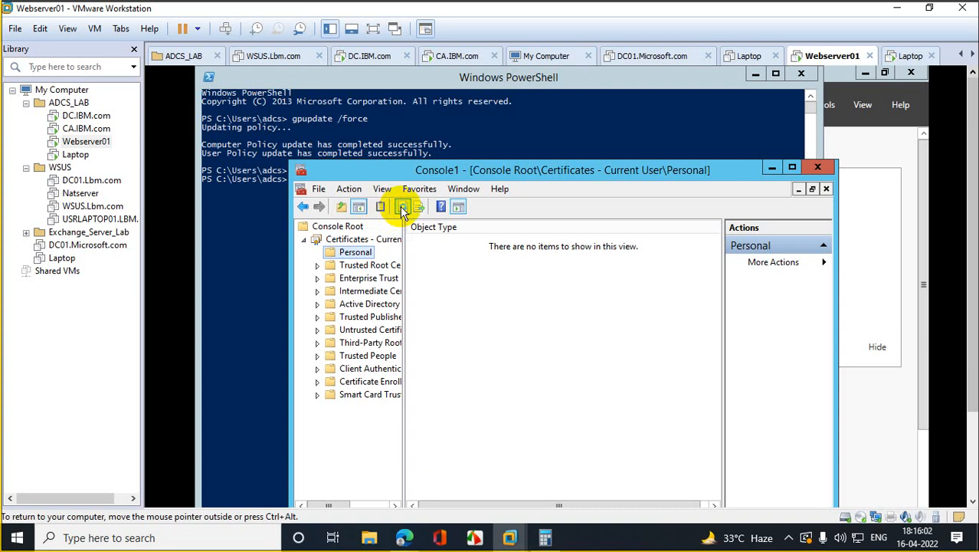
{"action": "left_click", "coordinate": [365, 238]}
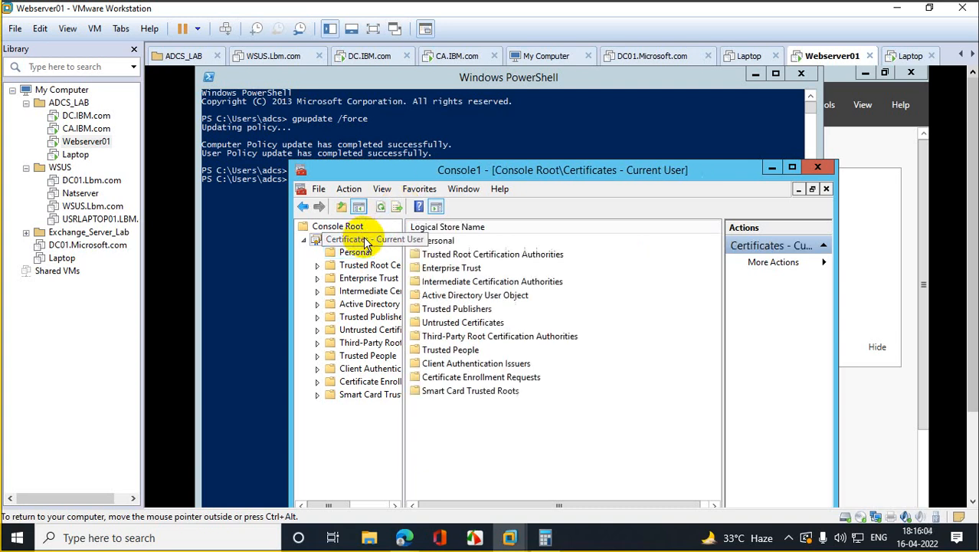
{"action": "left_click", "coordinate": [355, 253]}
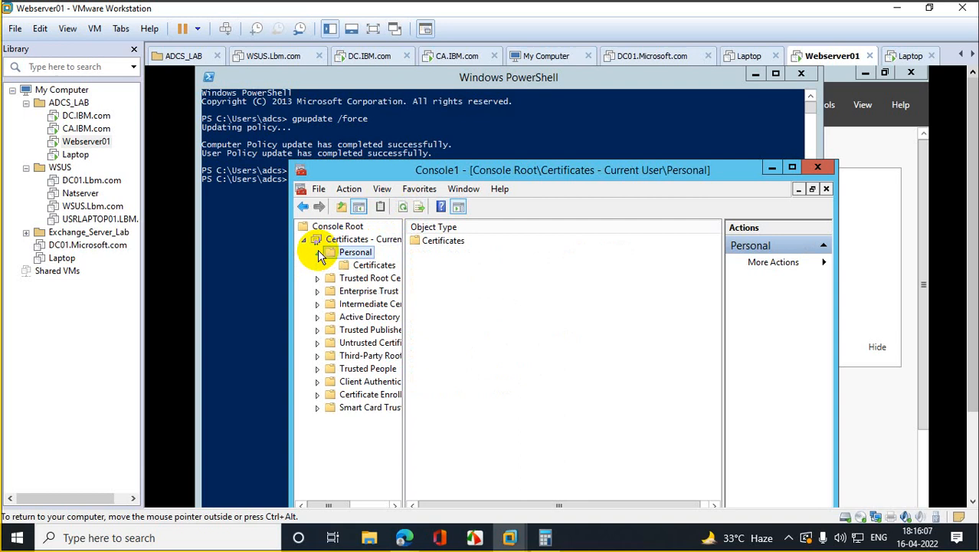
{"action": "left_click", "coordinate": [372, 264]}
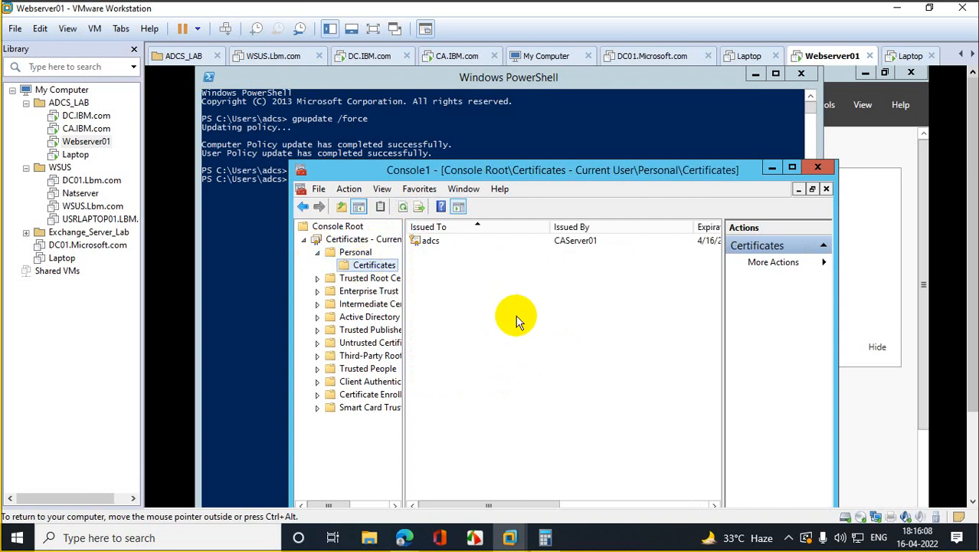
{"action": "left_click", "coordinate": [789, 167]}
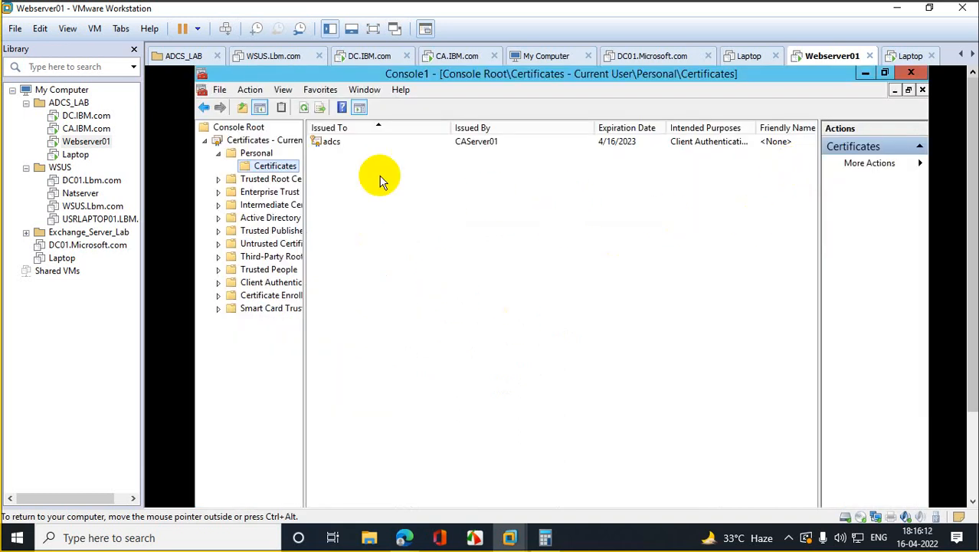
Step: Verify the adcs certificate's path up to CAServer01, then switch to DC.IBM.com
{"action": "double_click", "coordinate": [337, 144]}
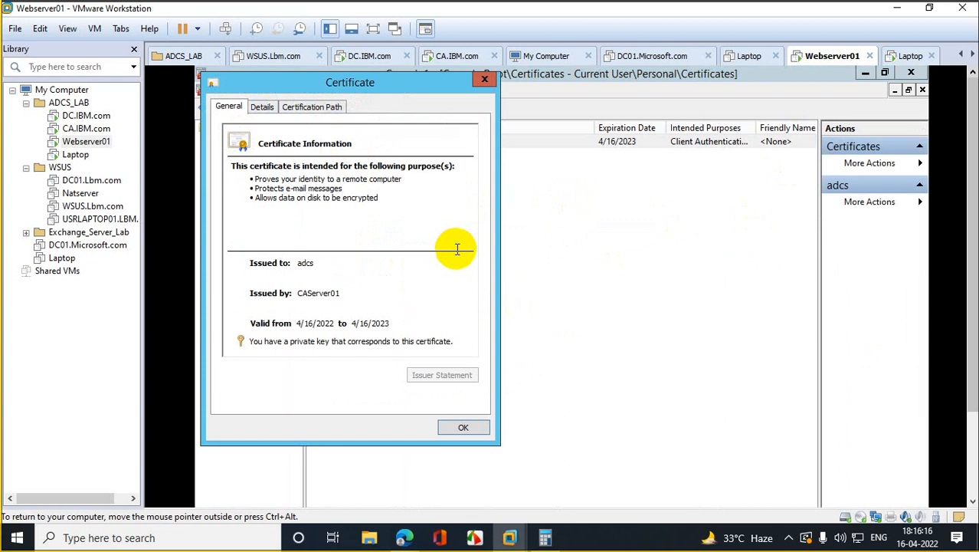
{"action": "left_click", "coordinate": [301, 111]}
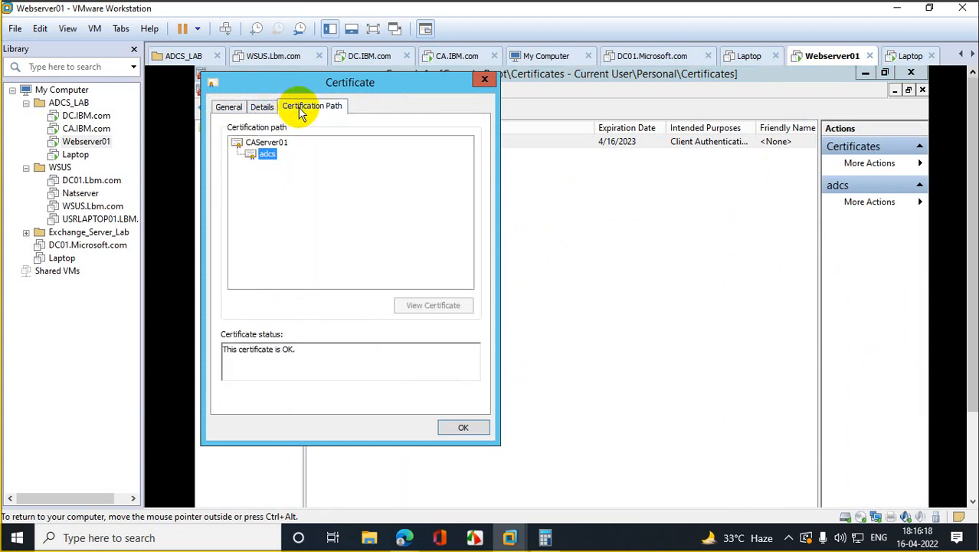
{"action": "left_click", "coordinate": [228, 107]}
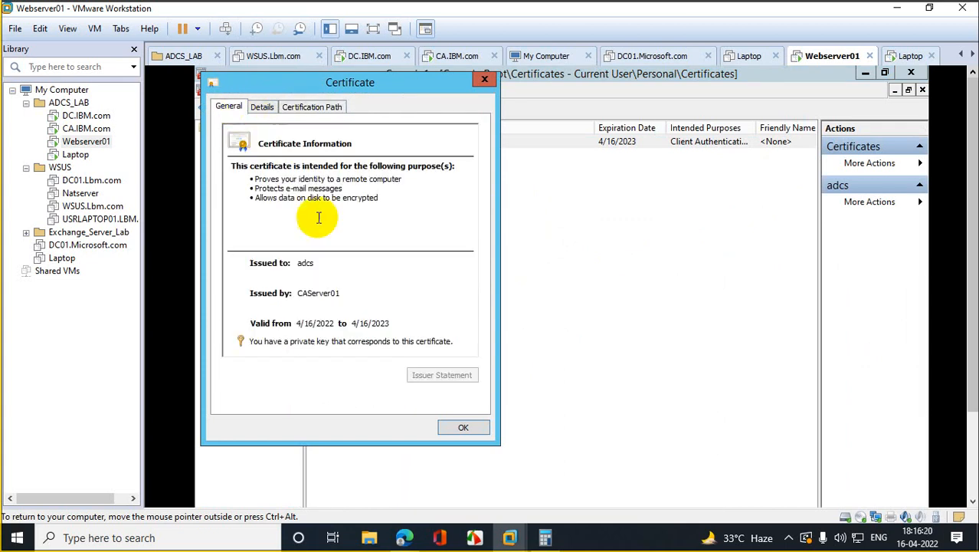
{"action": "left_click", "coordinate": [481, 81]}
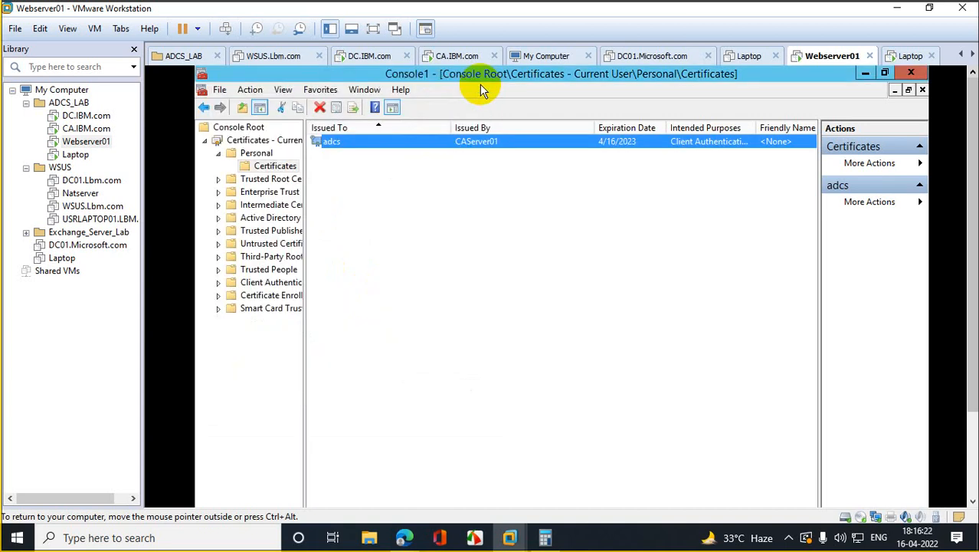
{"action": "left_click", "coordinate": [88, 115]}
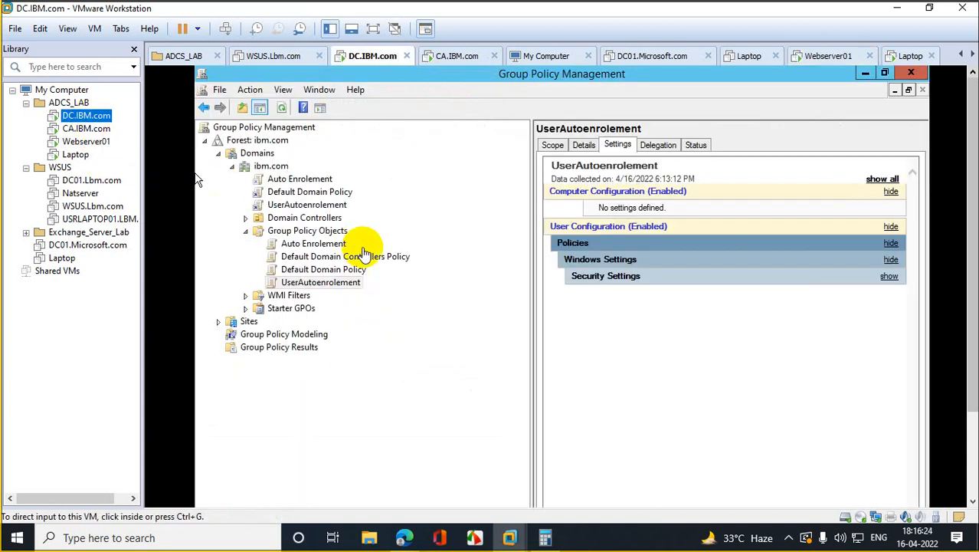
Step: Close Group Policy Management and Server Manager, and launch dsa.msc from Run
{"action": "left_click", "coordinate": [911, 73]}
{"action": "left_click", "coordinate": [912, 74]}
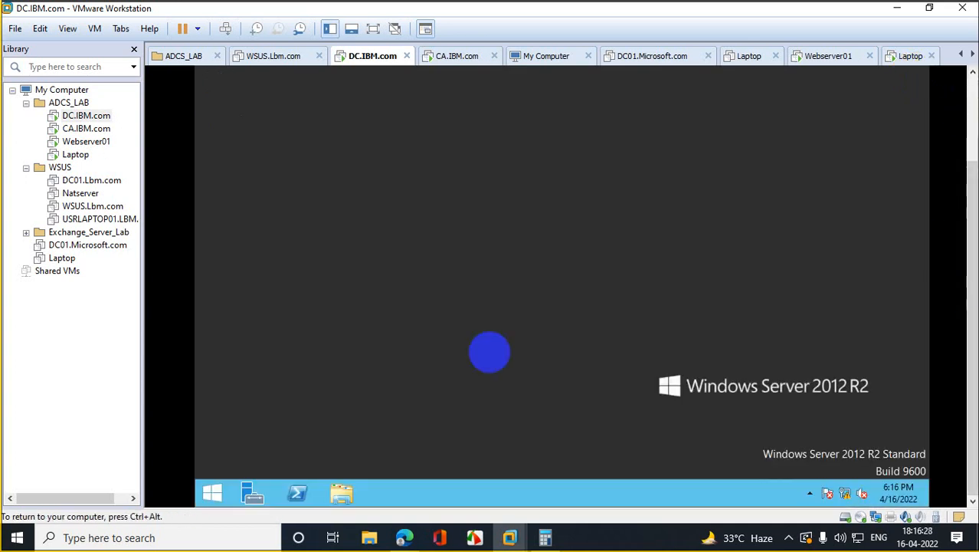
{"action": "right_click", "coordinate": [215, 497]}
{"action": "left_click", "coordinate": [255, 452]}
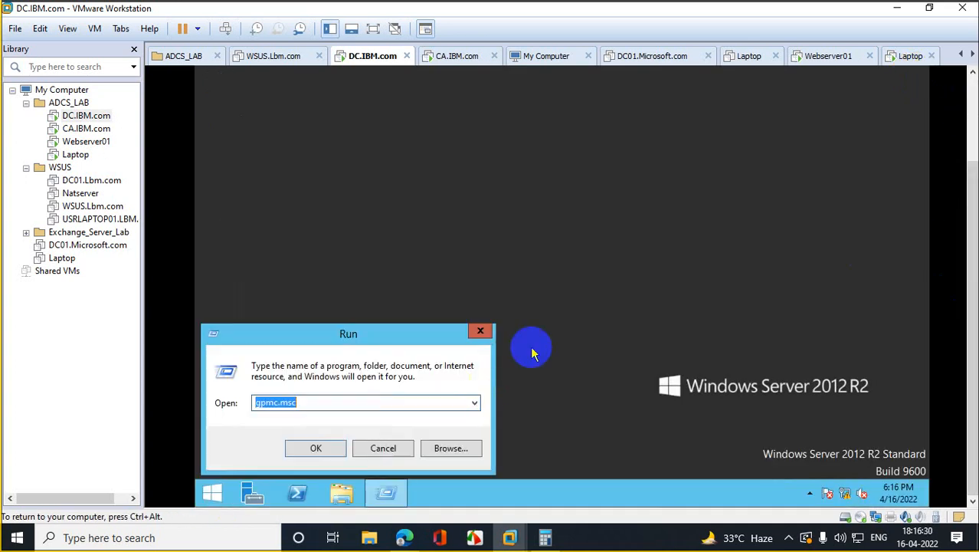
{"action": "type", "text": "dsa.msc"}
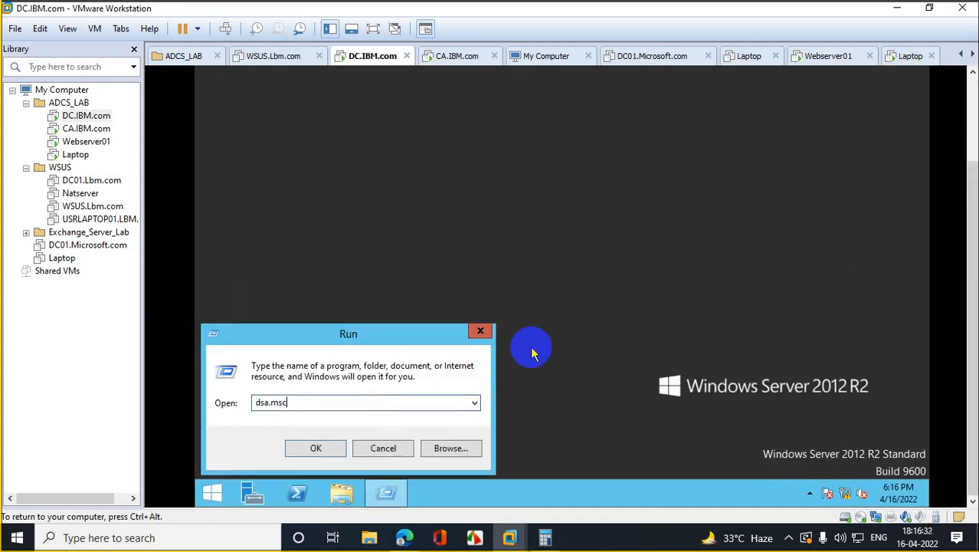
{"action": "key", "text": "Return"}
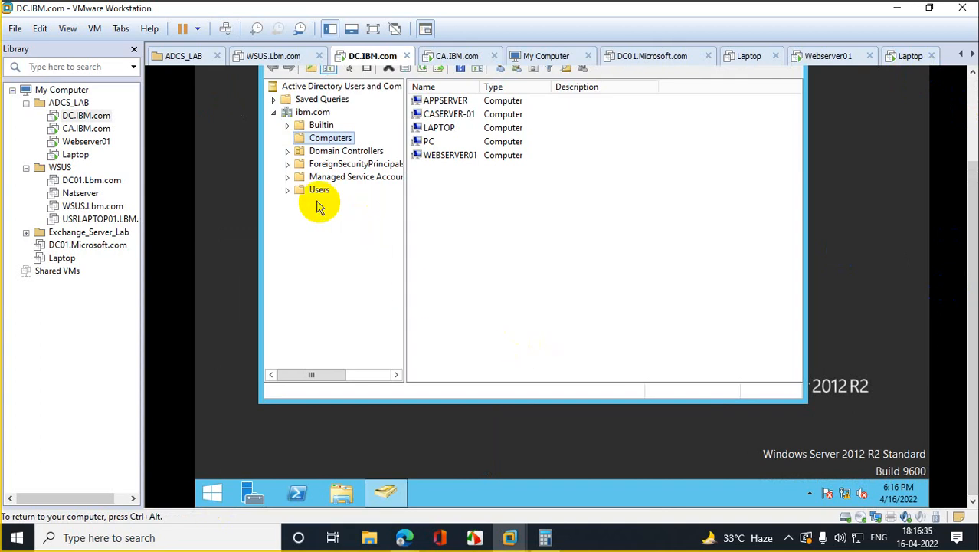
Step: Start a new user in ibm.com/Users, entering the first name, last name and logon name
{"action": "left_click", "coordinate": [310, 191]}
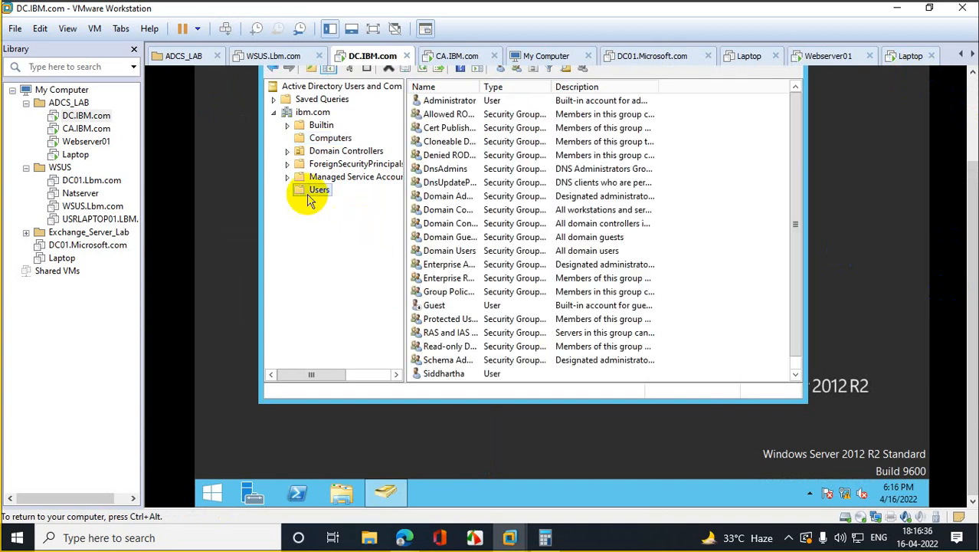
{"action": "right_click", "coordinate": [310, 197]}
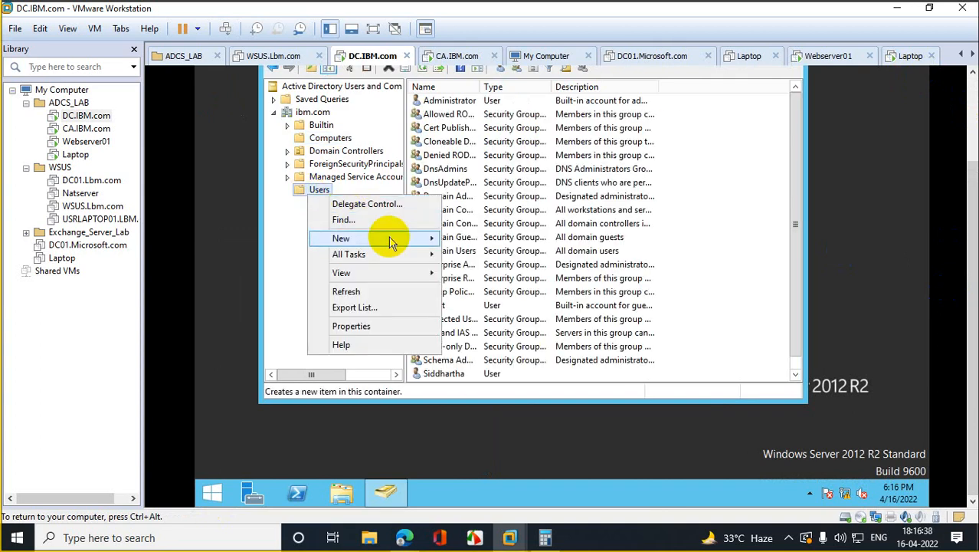
{"action": "mouse_move", "coordinate": [389, 239]}
{"action": "left_click", "coordinate": [499, 364]}
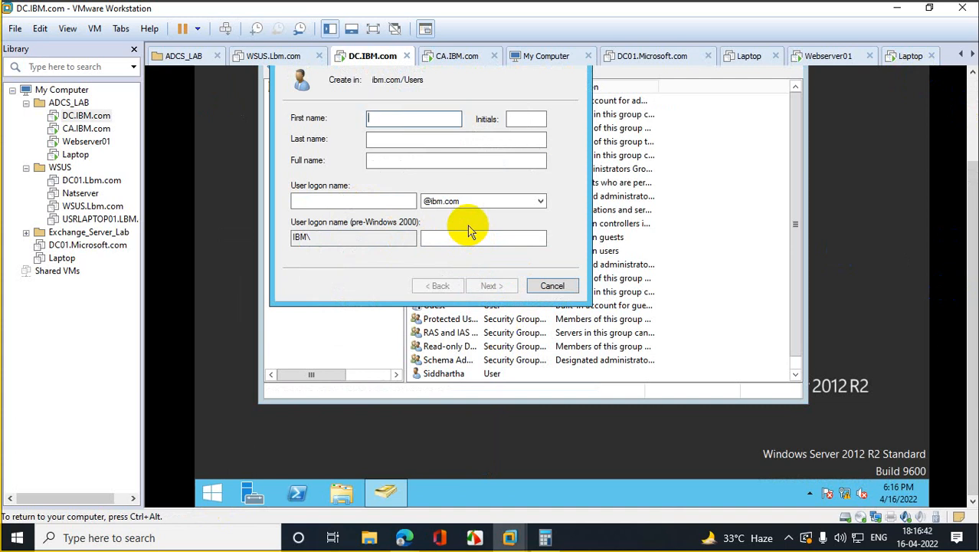
{"action": "key", "text": "Tab"}
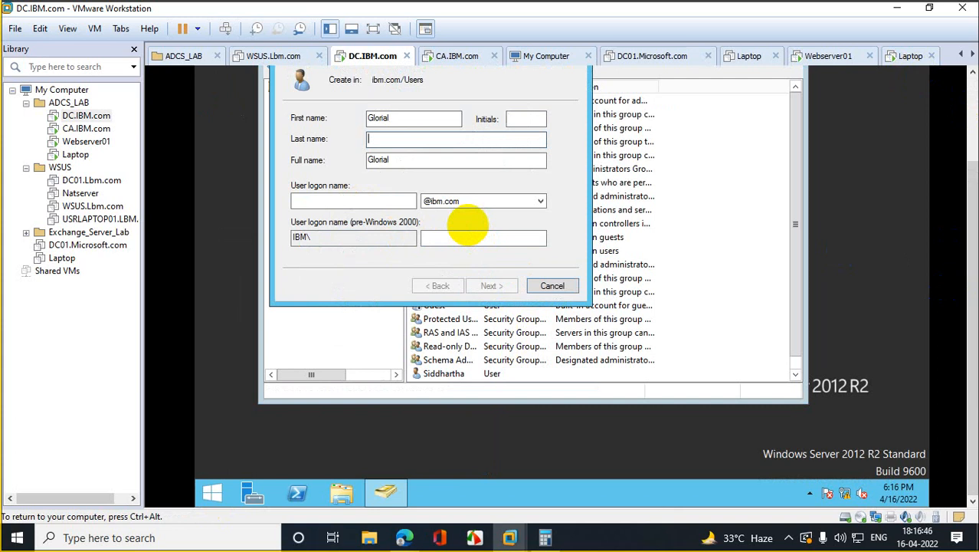
{"action": "key", "text": "Tab"}
{"action": "key", "text": "Tab"}
{"action": "type", "text": "G"}
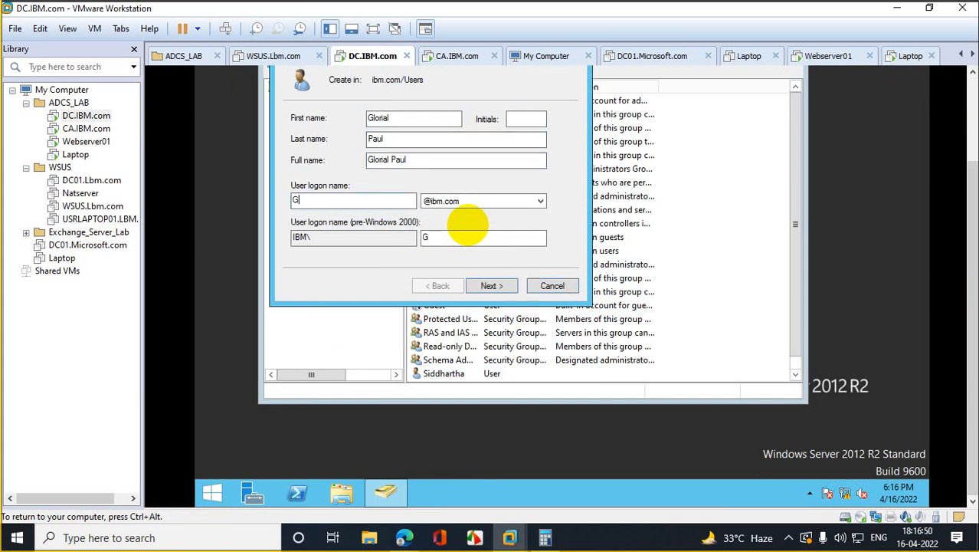
{"action": "type", "text": "loriaP"}
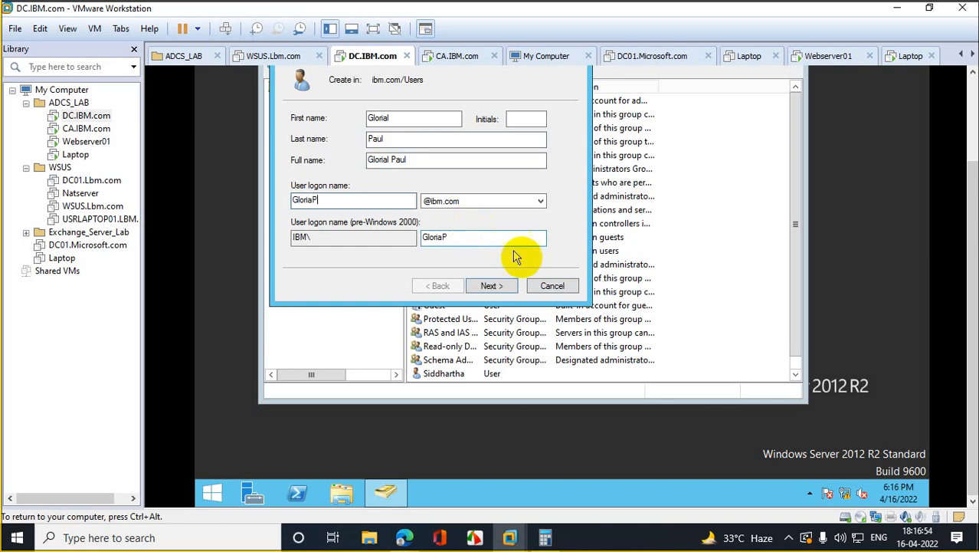
Step: Advance to the password page, adjust the password options, and enter the password twice
{"action": "left_click", "coordinate": [490, 287]}
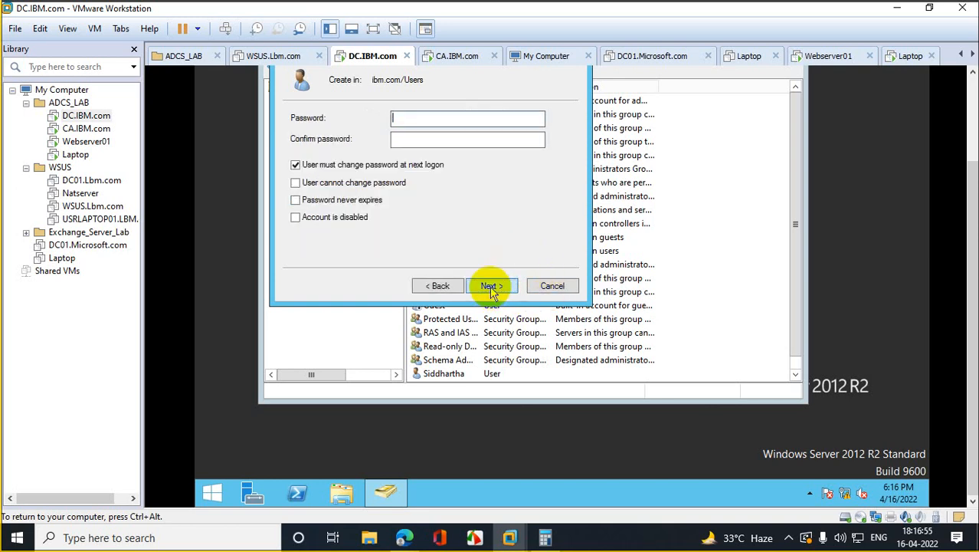
{"action": "left_click", "coordinate": [356, 167]}
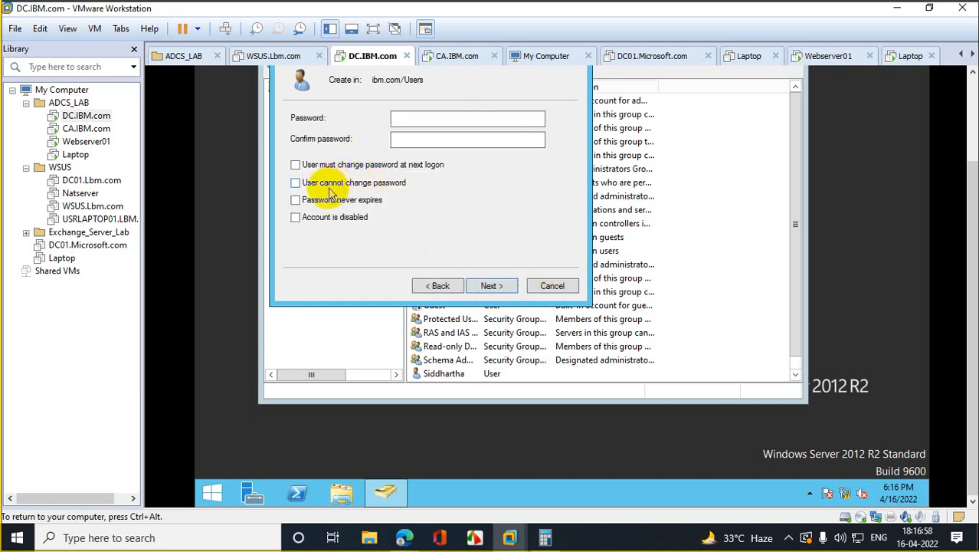
{"action": "left_click", "coordinate": [310, 200]}
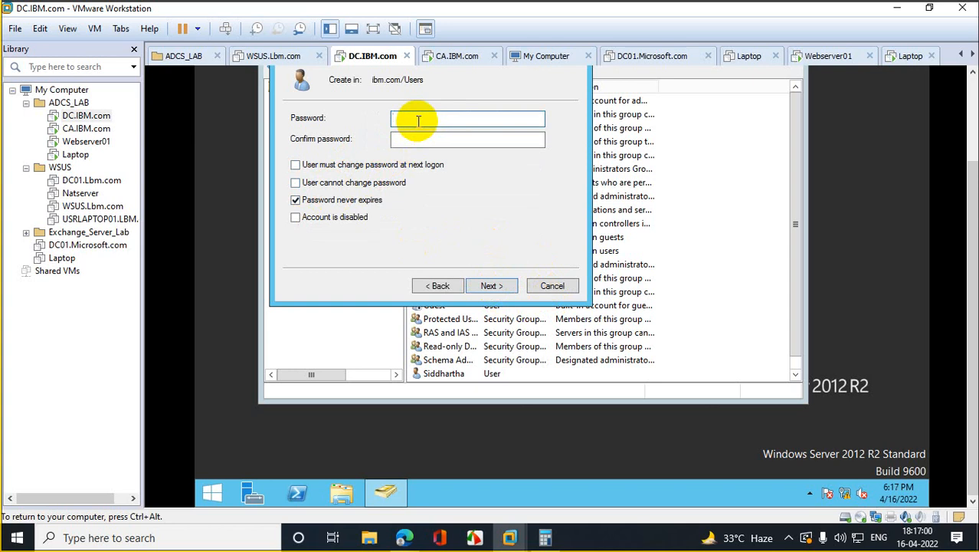
{"action": "type", "text": "••••••••••••"}
{"action": "key", "text": "Tab"}
{"action": "type", "text": "••"}
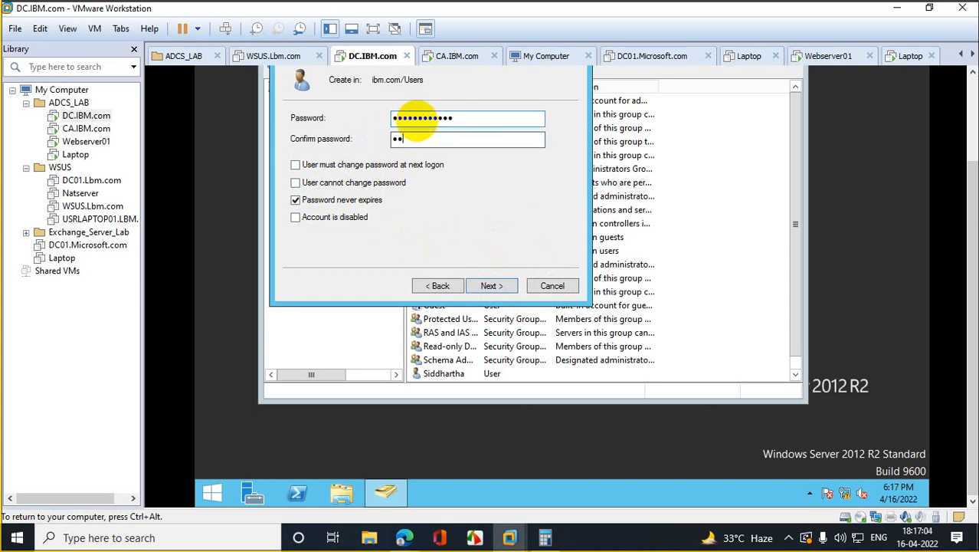
{"action": "type", "text": "••••••••••"}
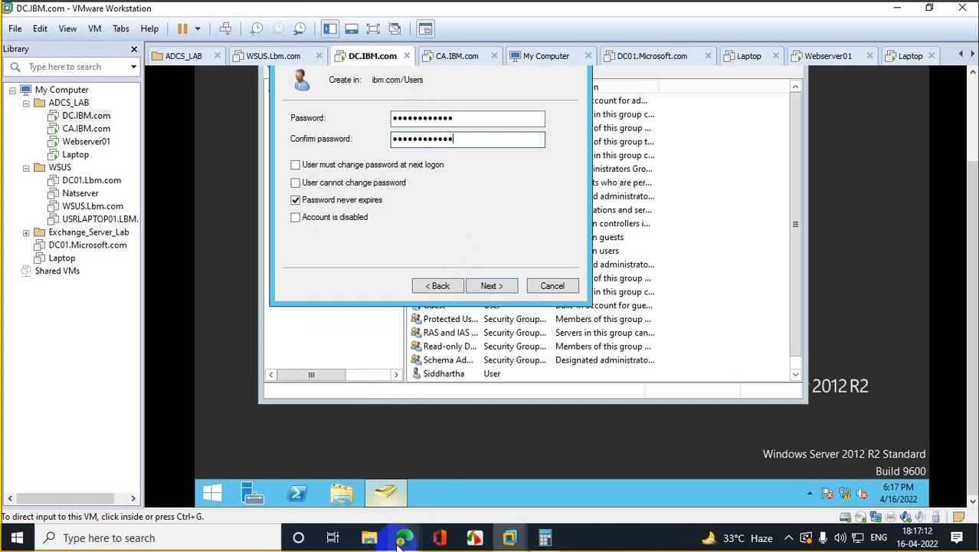
Step: Hide the meeting window, go back, and delete the stray trailing letter from the first name
{"action": "mouse_move", "coordinate": [405, 537]}
{"action": "left_click", "coordinate": [282, 472]}
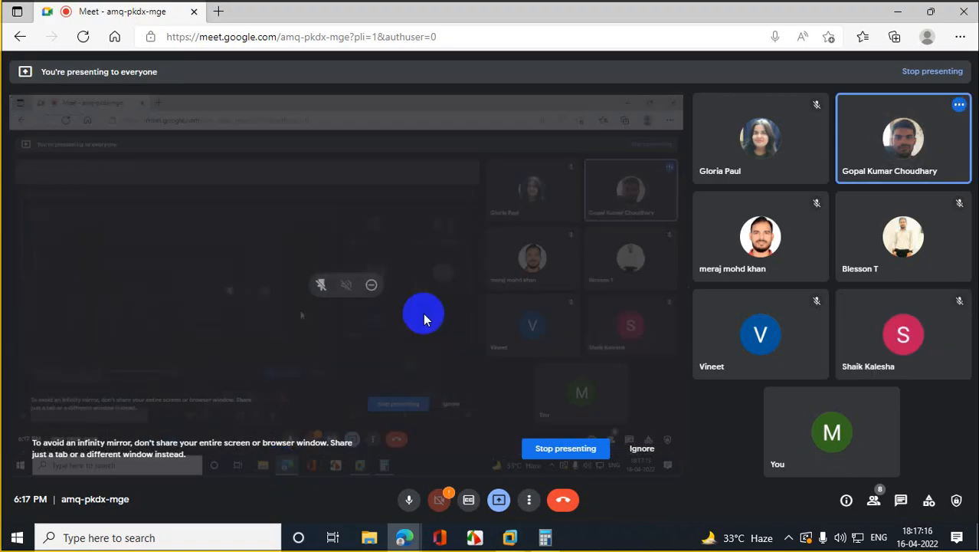
{"action": "left_click", "coordinate": [896, 13]}
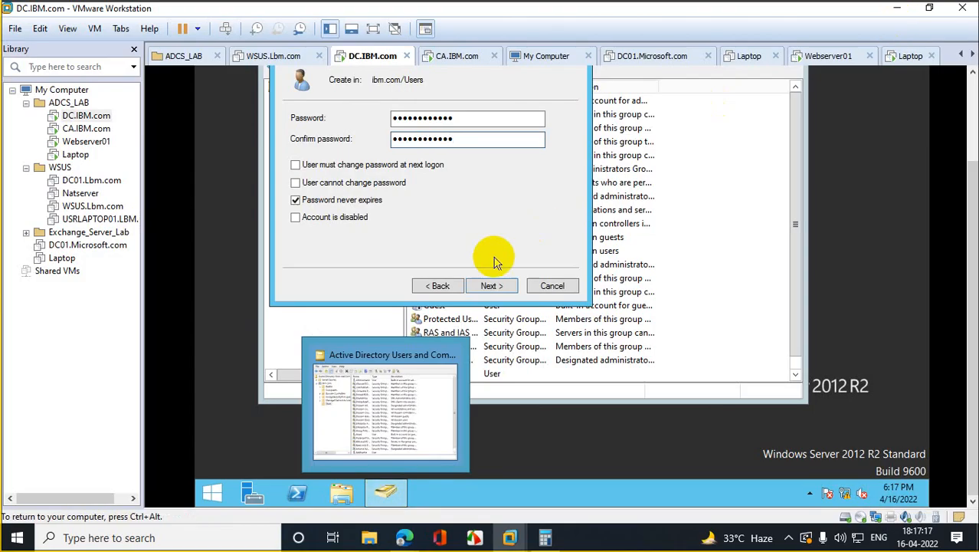
{"action": "left_click", "coordinate": [438, 285]}
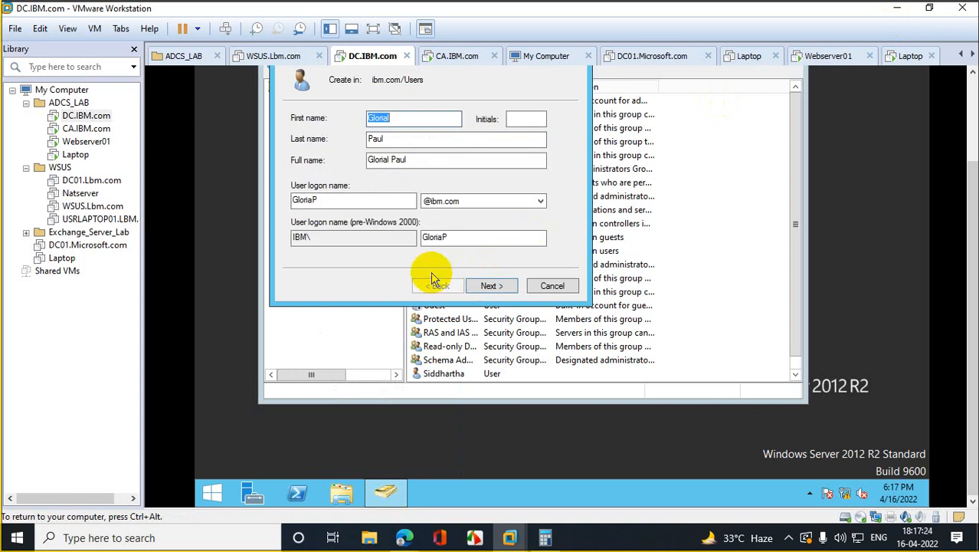
{"action": "left_click", "coordinate": [372, 203]}
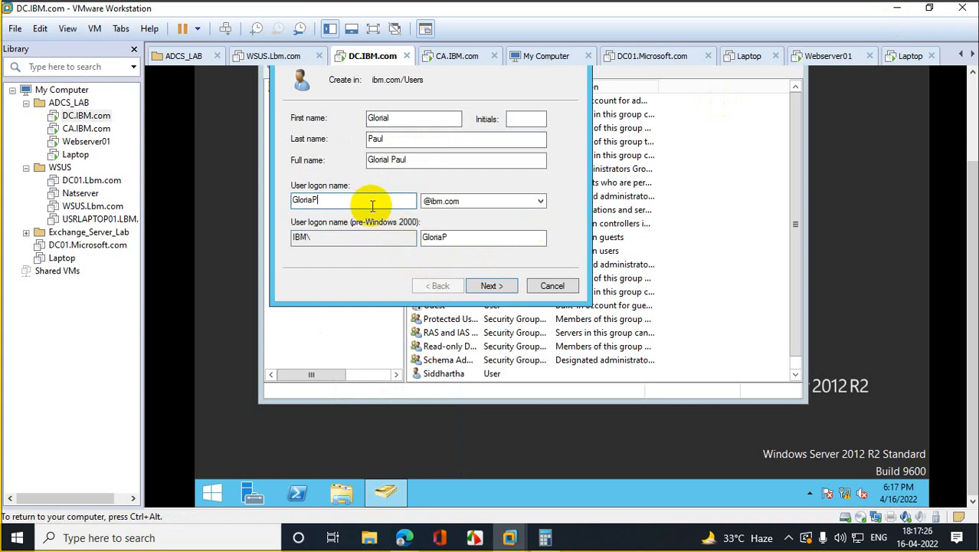
{"action": "left_click", "coordinate": [398, 119]}
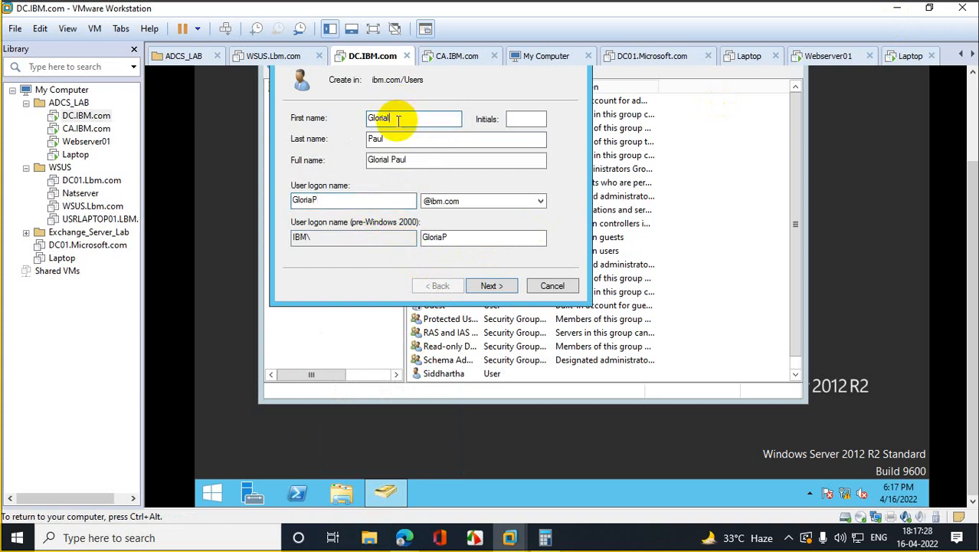
{"action": "key", "text": "BackSpace"}
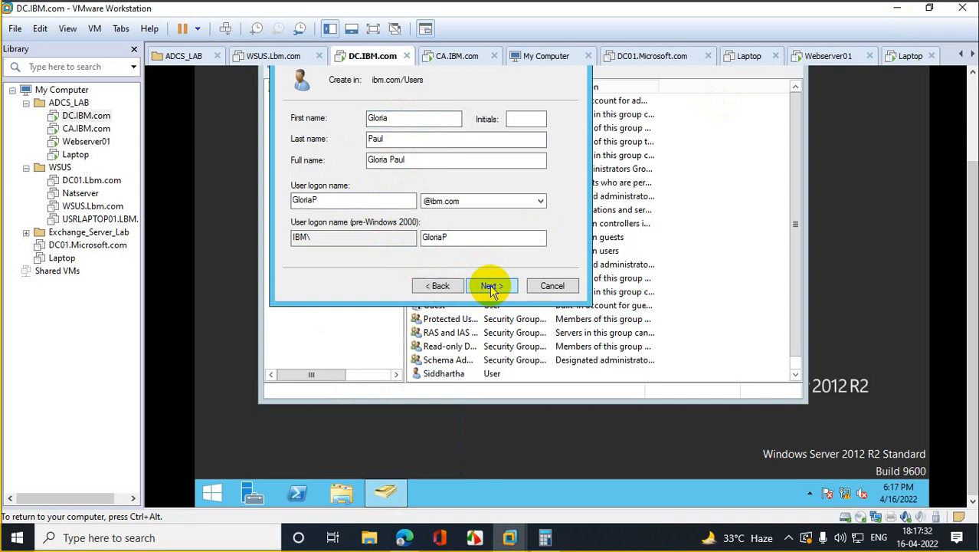
Step: Return to the password page, clear Password never expires, and enter and confirm the password
{"action": "left_click", "coordinate": [490, 285]}
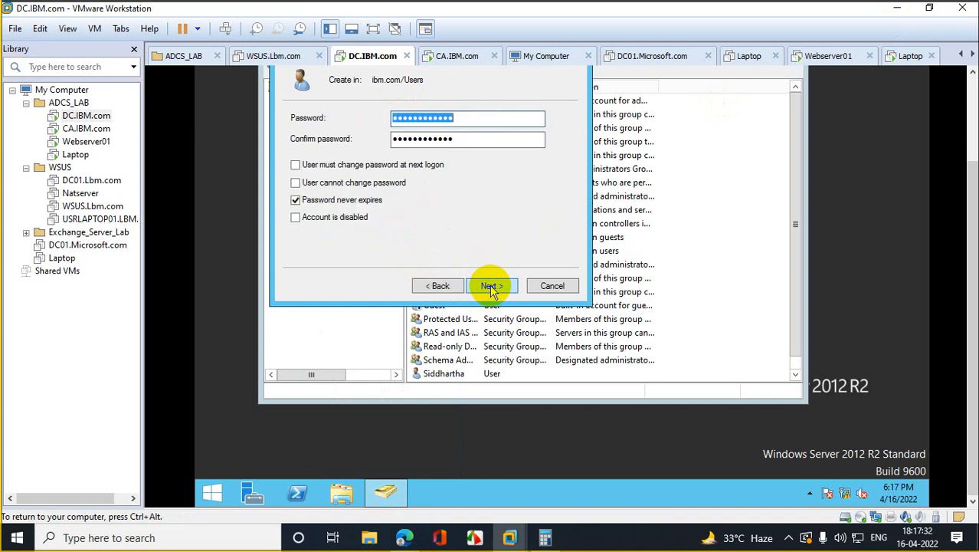
{"action": "left_click", "coordinate": [301, 203]}
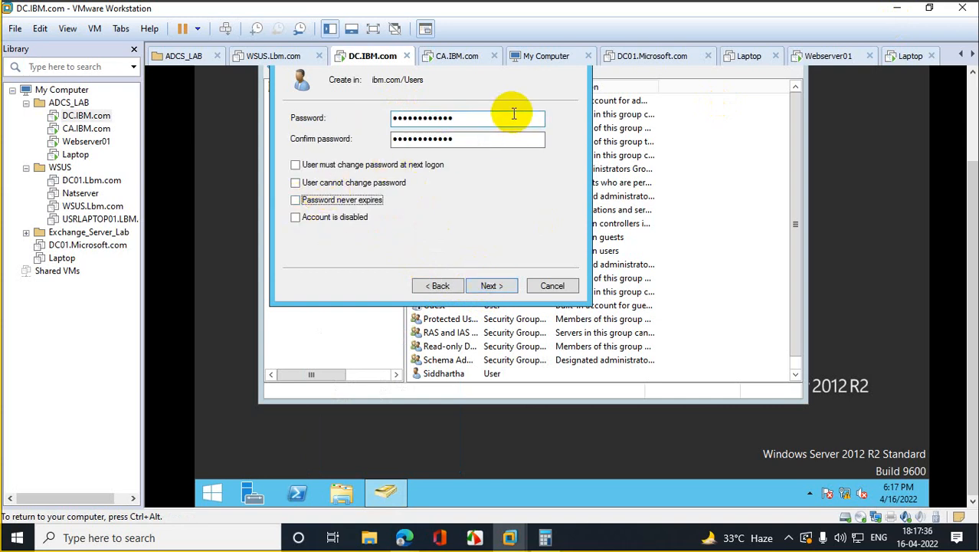
{"action": "type", "text": "••••••"}
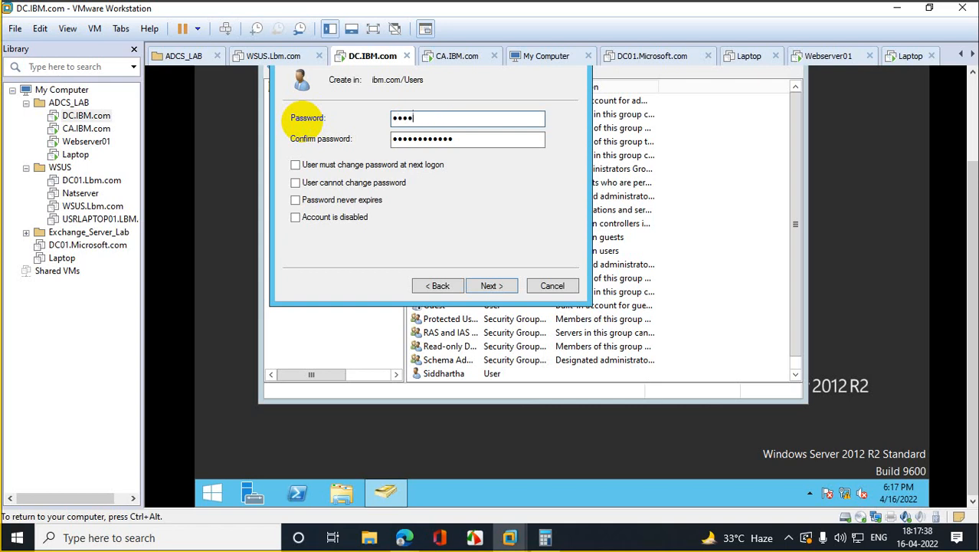
{"action": "type", "text": "••••••"}
{"action": "key", "text": "Tab"}
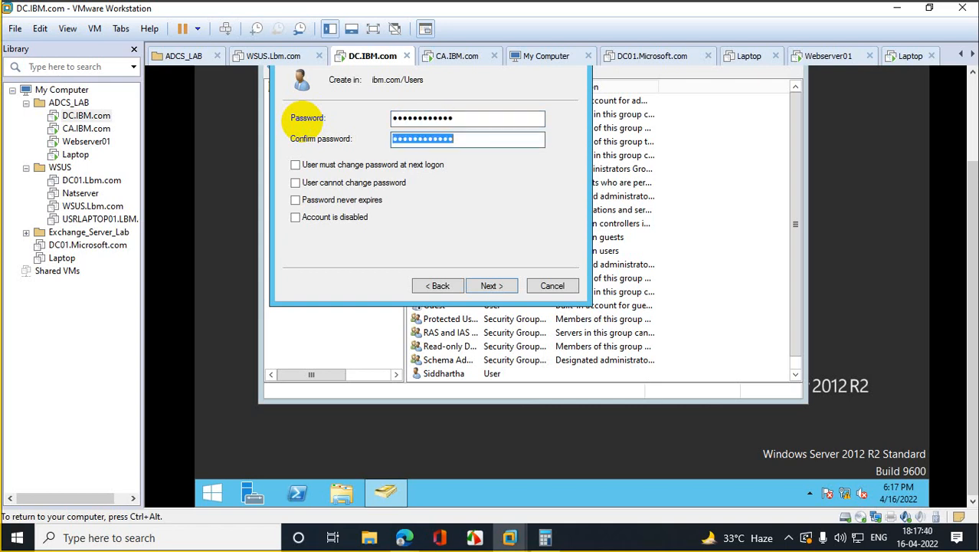
{"action": "type", "text": "••••••"}
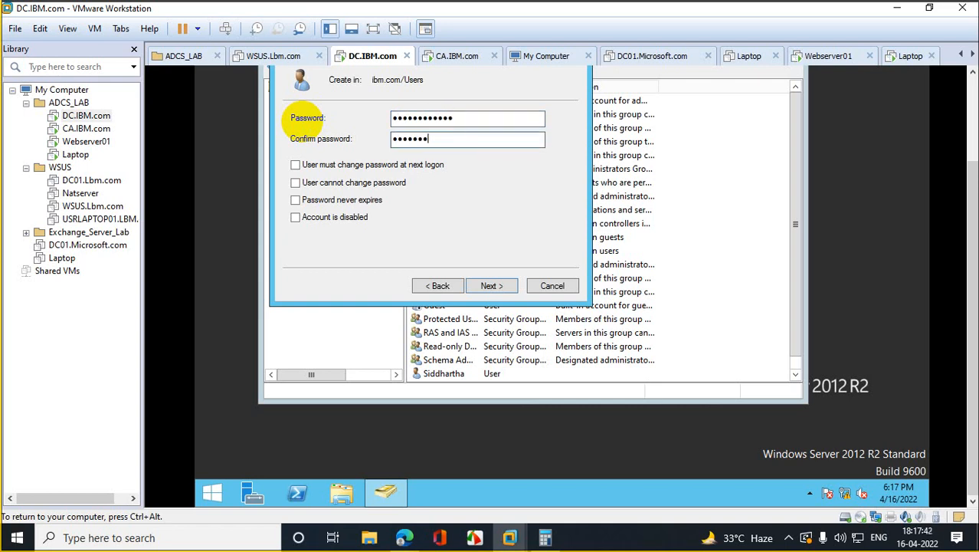
{"action": "type", "text": "••••••"}
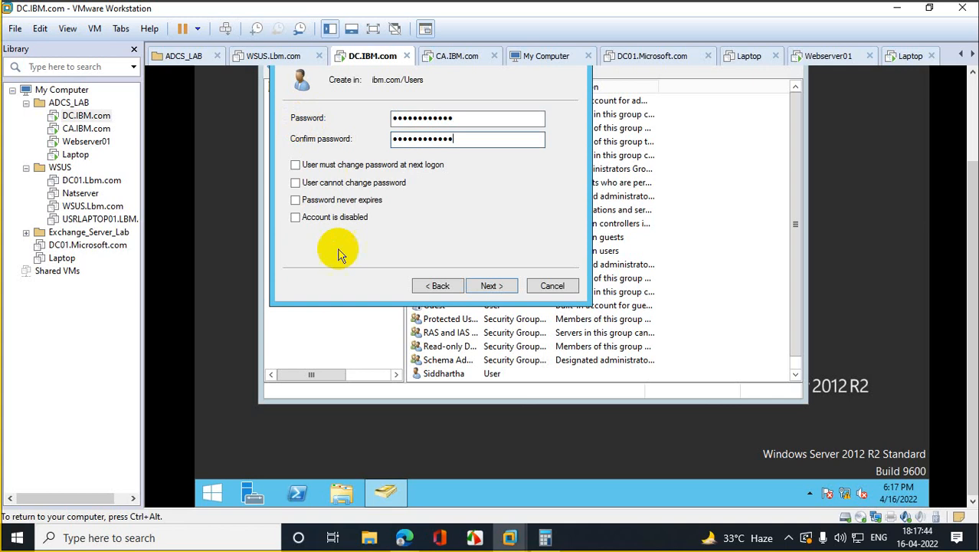
Step: Finish creating the user, review its properties, and close Active Directory Users and Computers
{"action": "left_click", "coordinate": [499, 286]}
{"action": "left_click", "coordinate": [493, 285]}
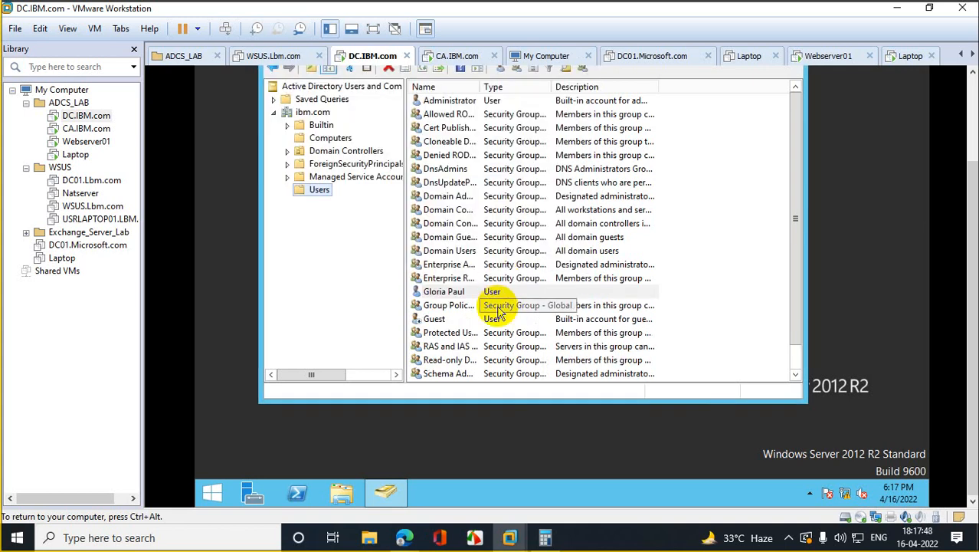
{"action": "double_click", "coordinate": [445, 292]}
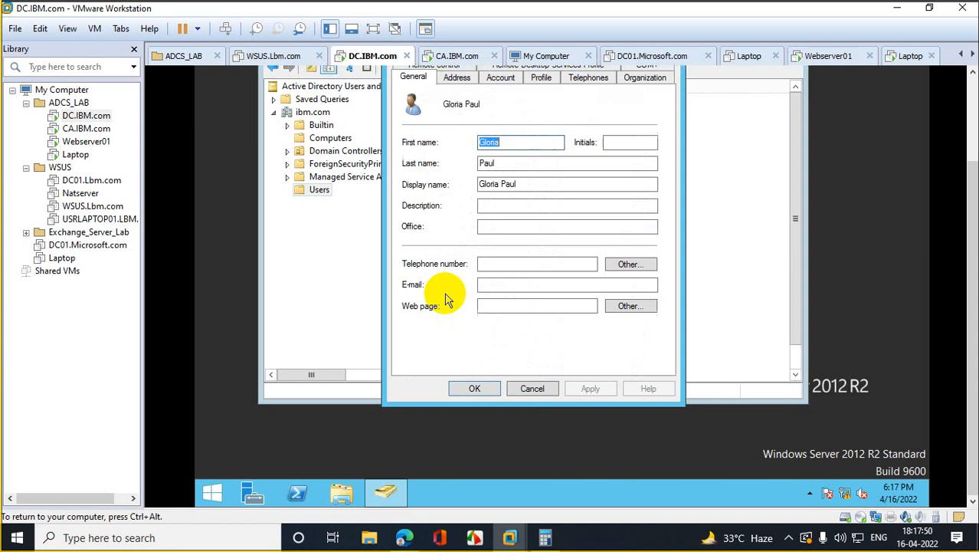
{"action": "left_click_drag", "start_coordinate": [970, 213], "coordinate": [964, 138]}
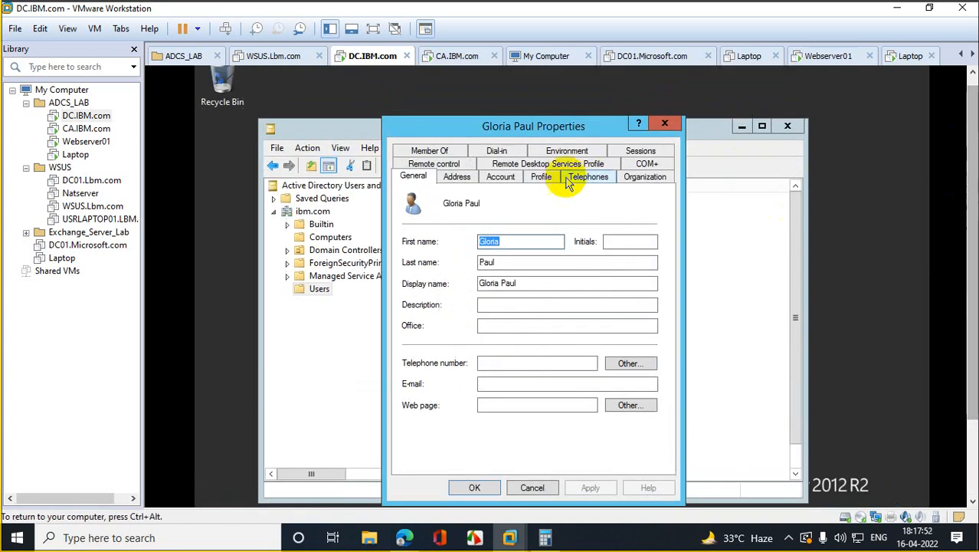
{"action": "left_click", "coordinate": [664, 125]}
{"action": "left_click", "coordinate": [786, 126]}
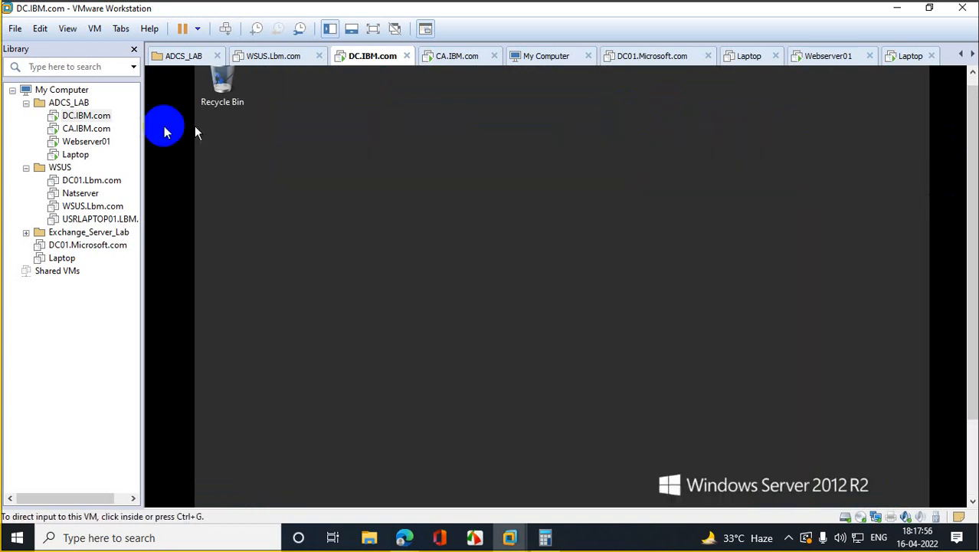
Step: On the Laptop VM, close Server Manager, cancel Shutdown Event Tracker, and open Run
{"action": "left_click", "coordinate": [74, 156]}
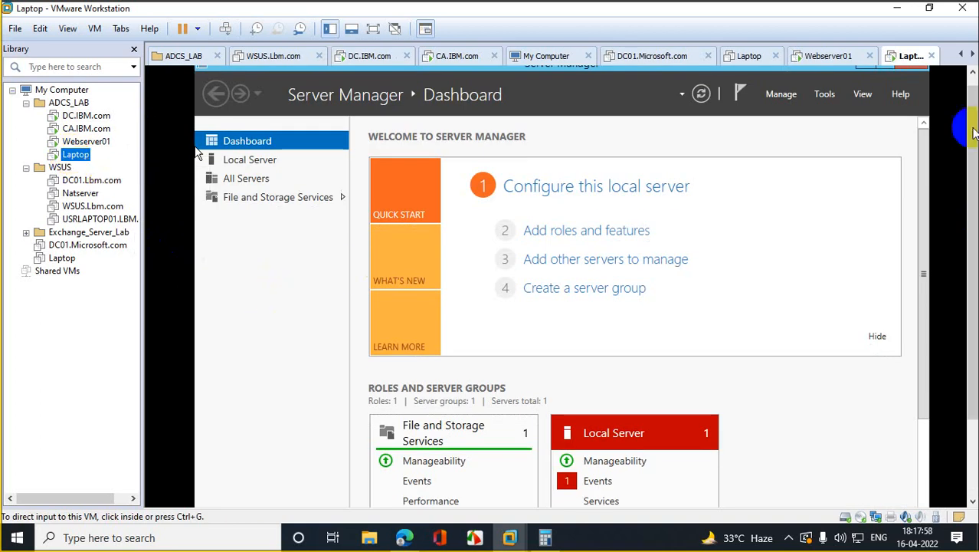
{"action": "left_click_drag", "start_coordinate": [972, 132], "coordinate": [973, 121]}
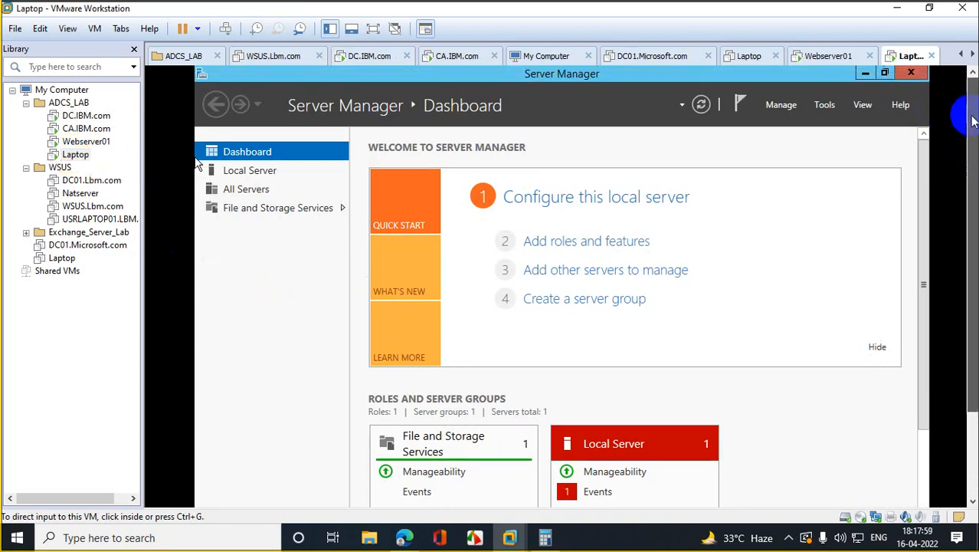
{"action": "left_click", "coordinate": [911, 73]}
{"action": "left_click", "coordinate": [618, 432]}
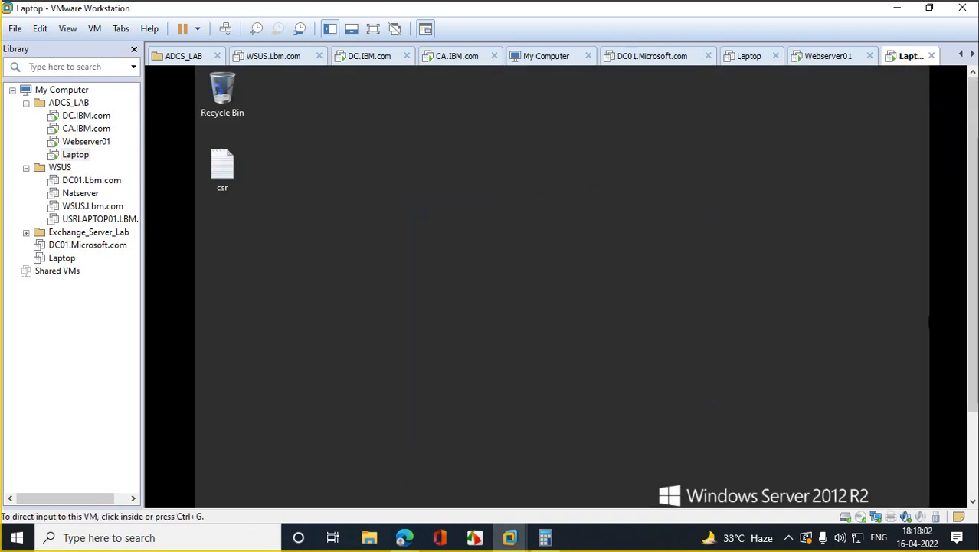
{"action": "left_click_drag", "start_coordinate": [972, 173], "coordinate": [974, 279]}
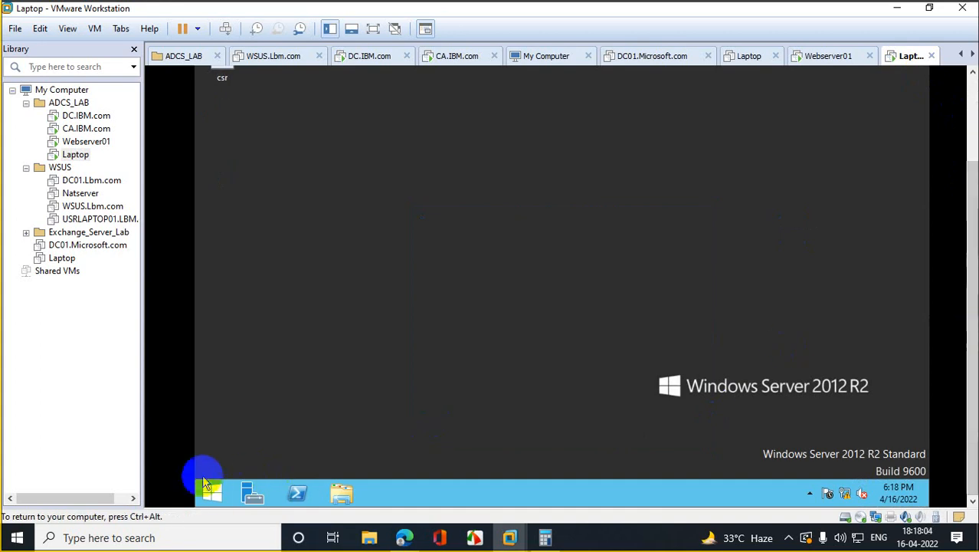
{"action": "right_click", "coordinate": [211, 494]}
{"action": "left_click", "coordinate": [252, 446]}
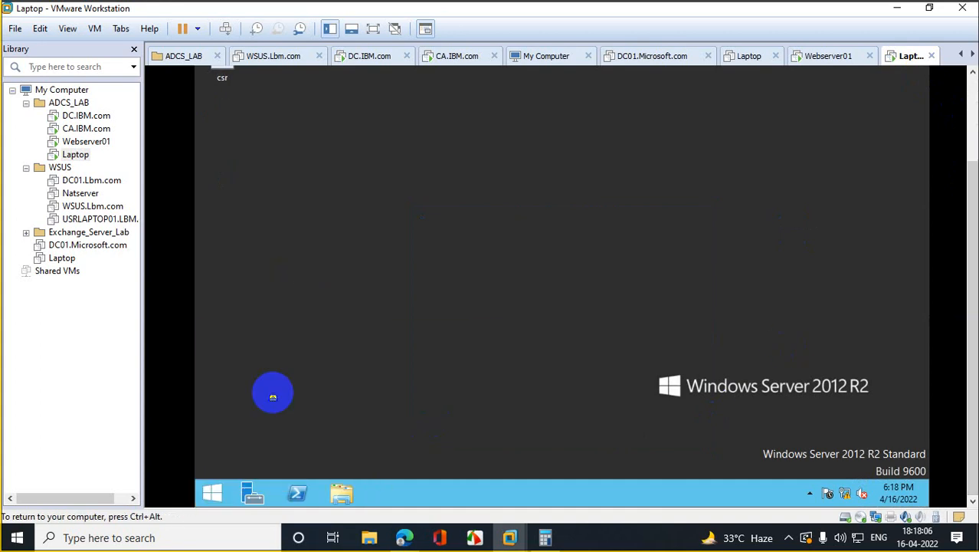
Step: Run logoff on the Laptop VM and send Ctrl+Alt+Del to reach the sign-in screen
{"action": "type", "text": "logoff"}
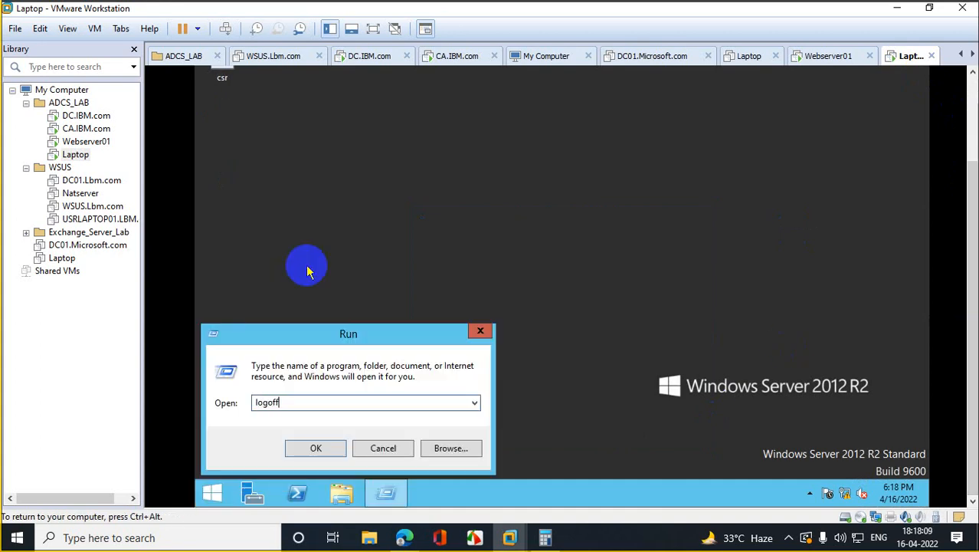
{"action": "key", "text": "Return"}
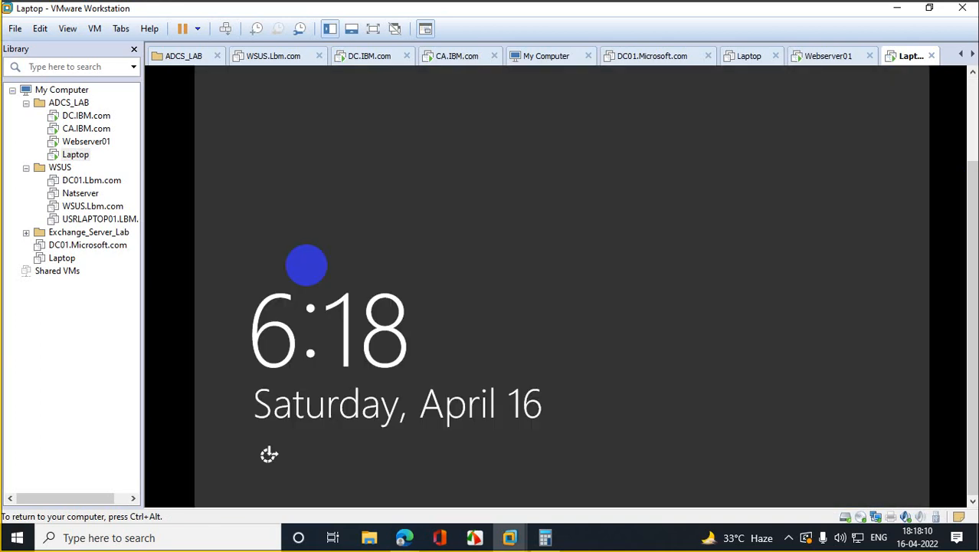
{"action": "right_click", "coordinate": [76, 155]}
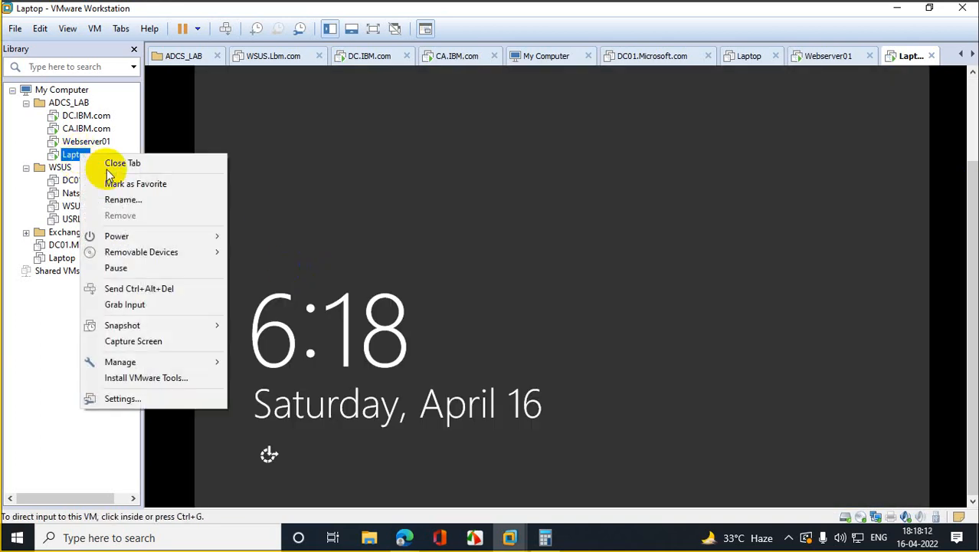
{"action": "left_click", "coordinate": [138, 304]}
{"action": "key", "text": "ctrl+alt"}
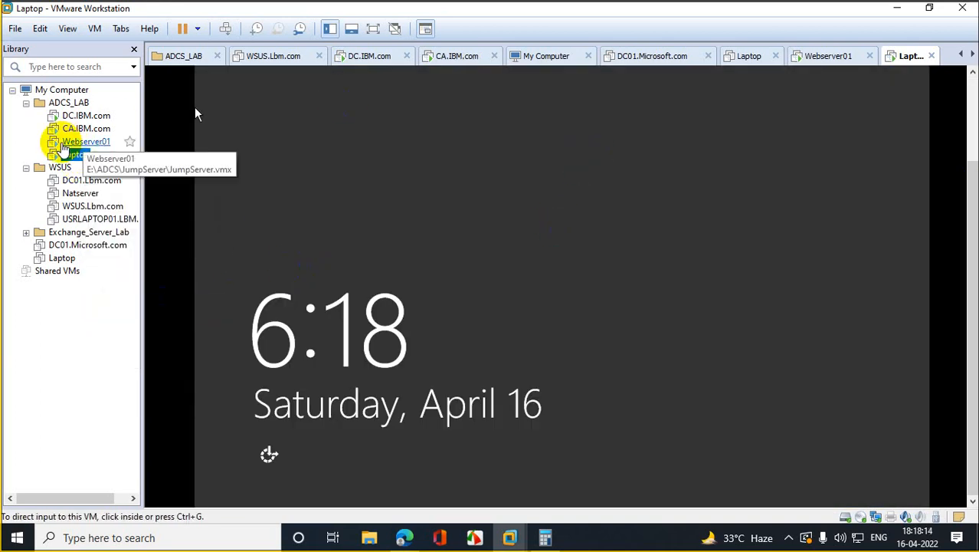
{"action": "right_click", "coordinate": [76, 155]}
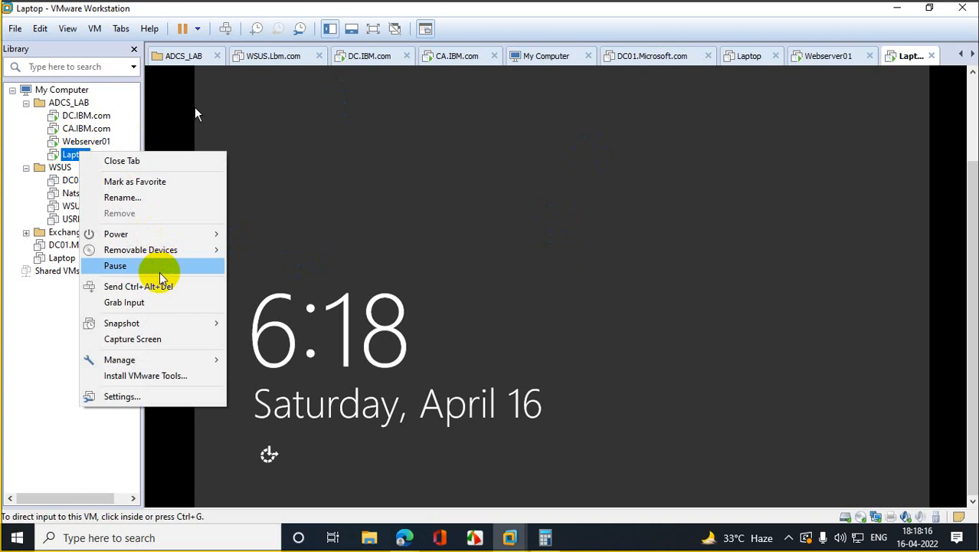
{"action": "left_click", "coordinate": [138, 286]}
Step: Choose Other user and sign in with the new domain user's logon name and password
{"action": "left_click", "coordinate": [673, 175]}
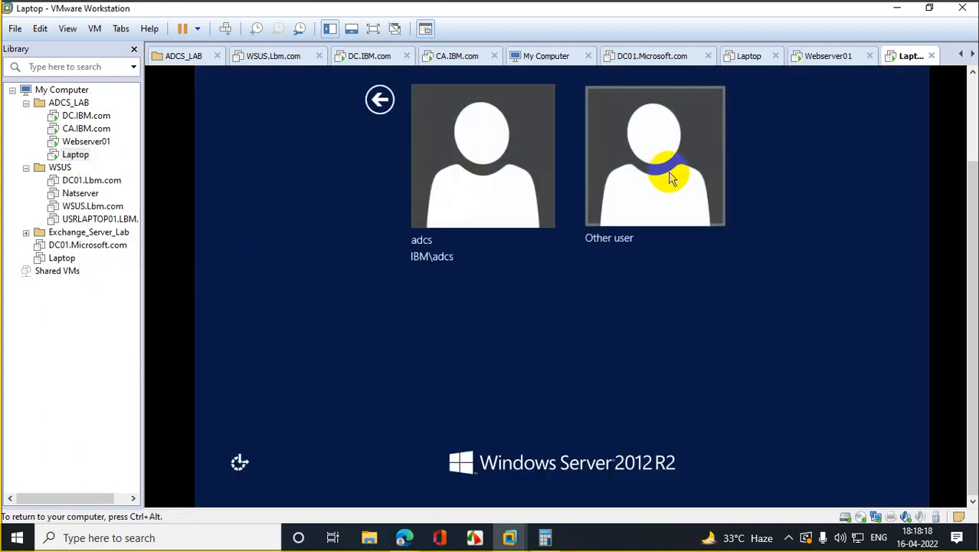
{"action": "type", "text": "gl"}
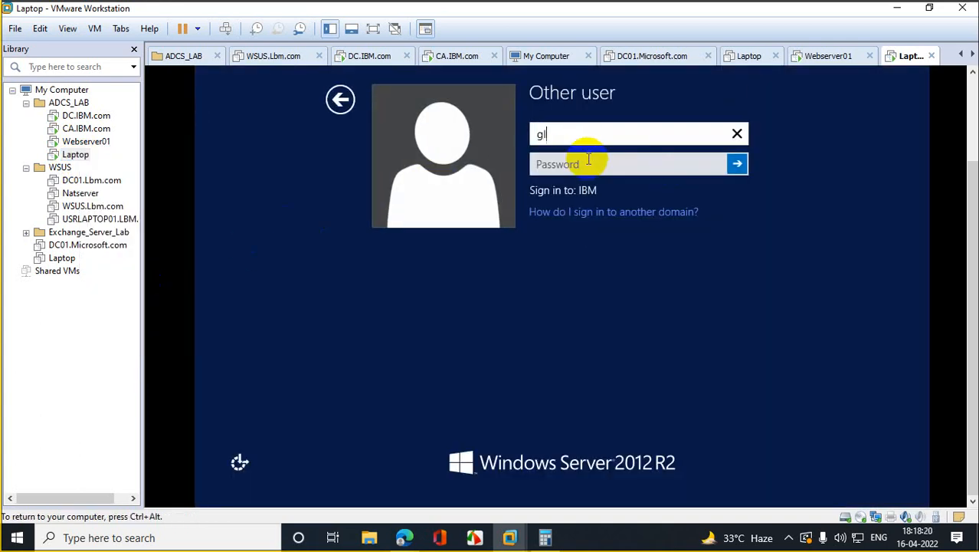
{"action": "type", "text": "oriap"}
{"action": "key", "text": "Tab"}
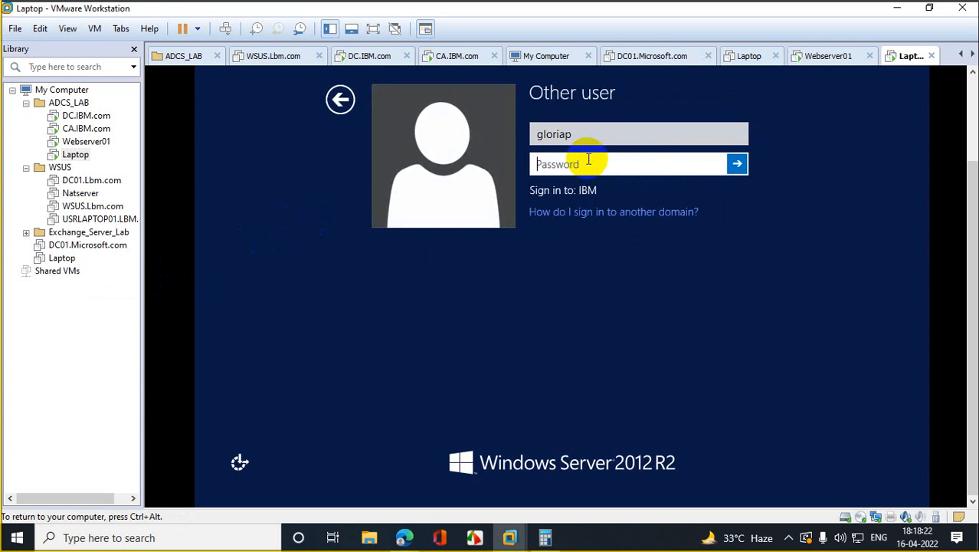
{"action": "type", "text": "************"}
{"action": "key", "text": "Return"}
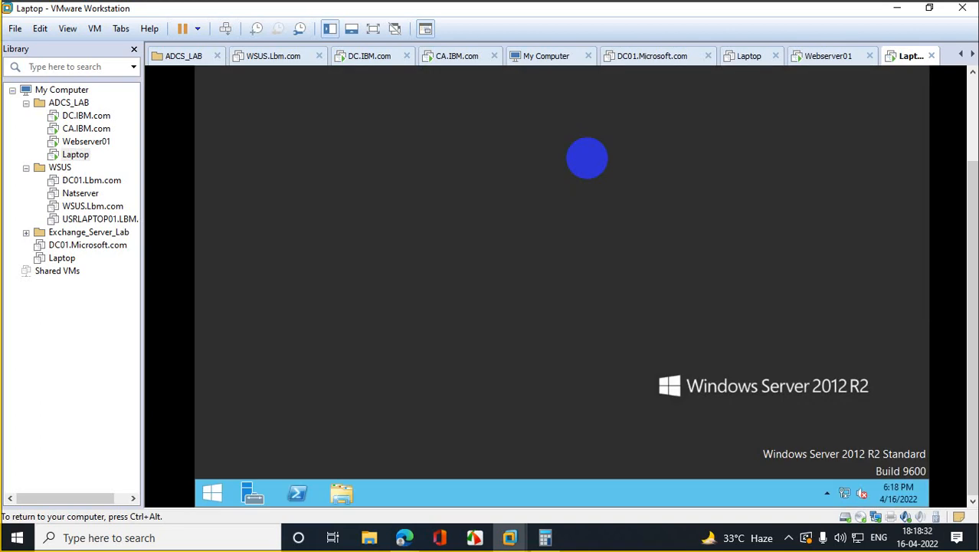
Step: Open a PowerShell window on the Laptop VM from the system shortcuts menu
{"action": "right_click", "coordinate": [211, 492]}
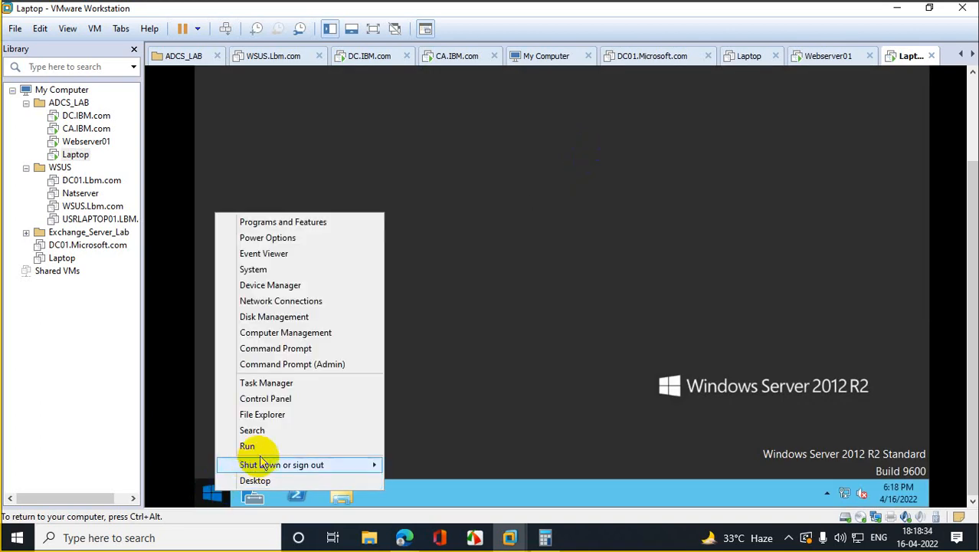
{"action": "left_click", "coordinate": [269, 451]}
{"action": "left_click", "coordinate": [292, 490]}
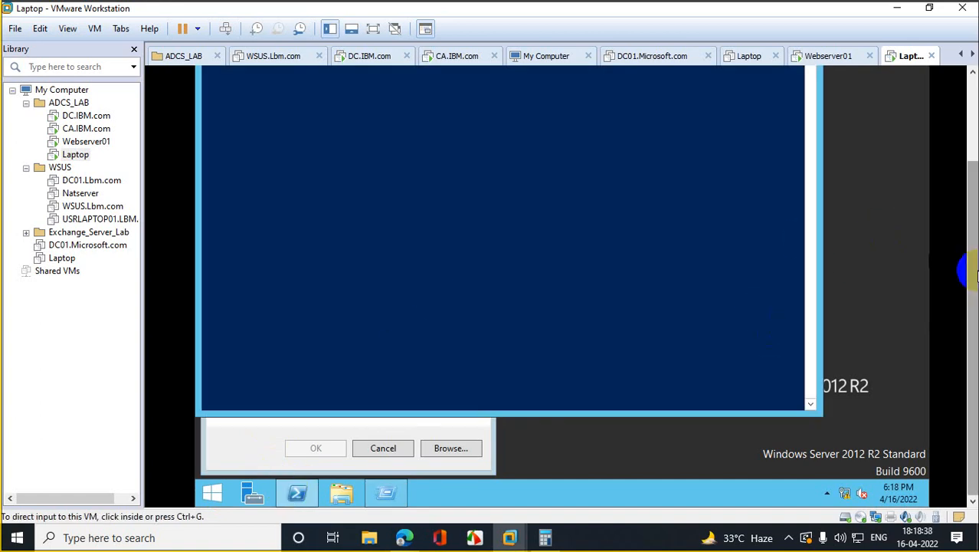
Step: Run gpupdate /force to refresh Group Policy, then launch rsop.msc
{"action": "left_click", "coordinate": [550, 198]}
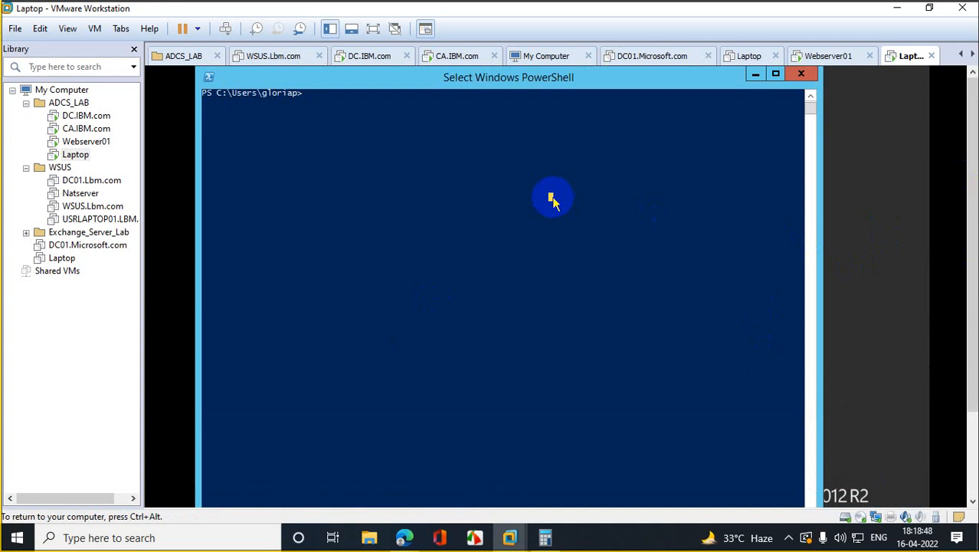
{"action": "type", "text": "gp"}
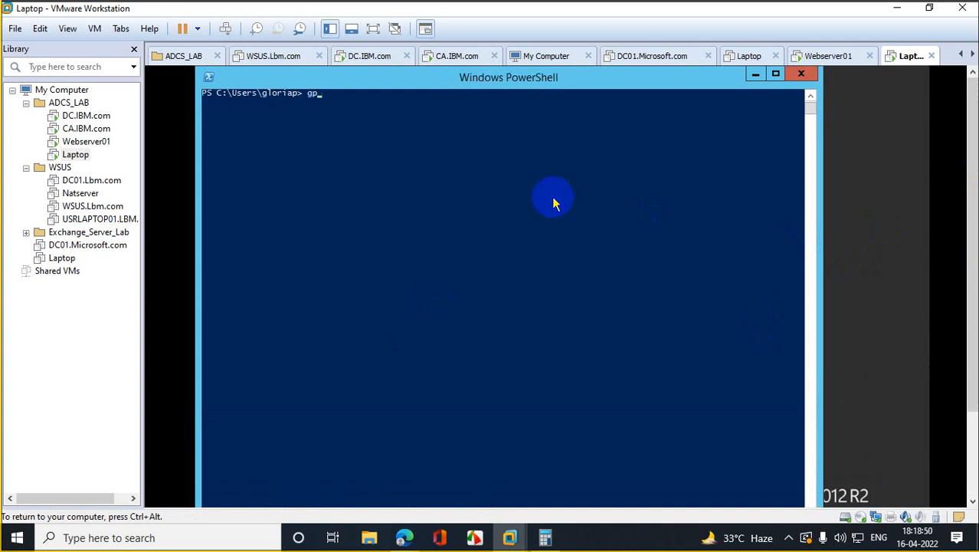
{"action": "type", "text": "update /force"}
{"action": "key", "text": "Return"}
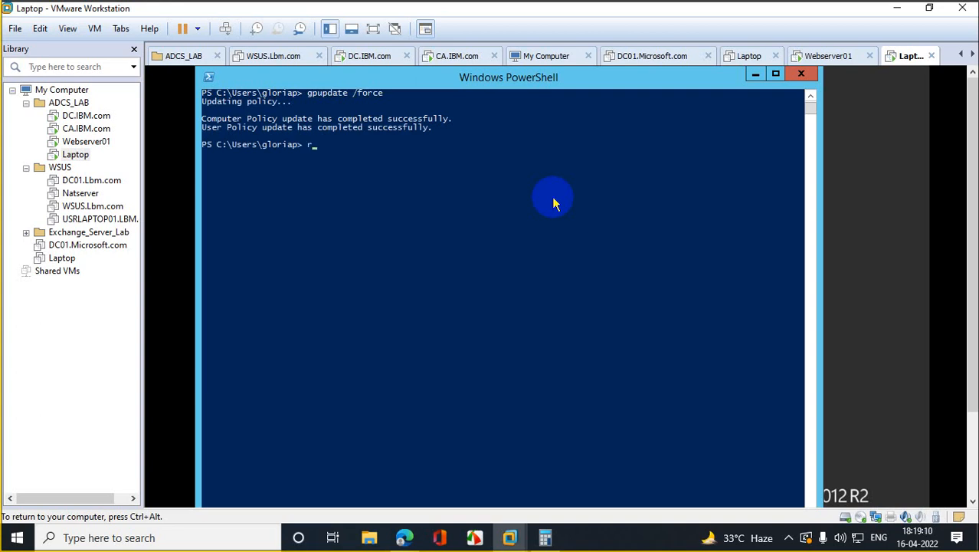
{"action": "type", "text": "op"}
{"action": "type", "text": ".msc"}
{"action": "key", "text": "Return"}
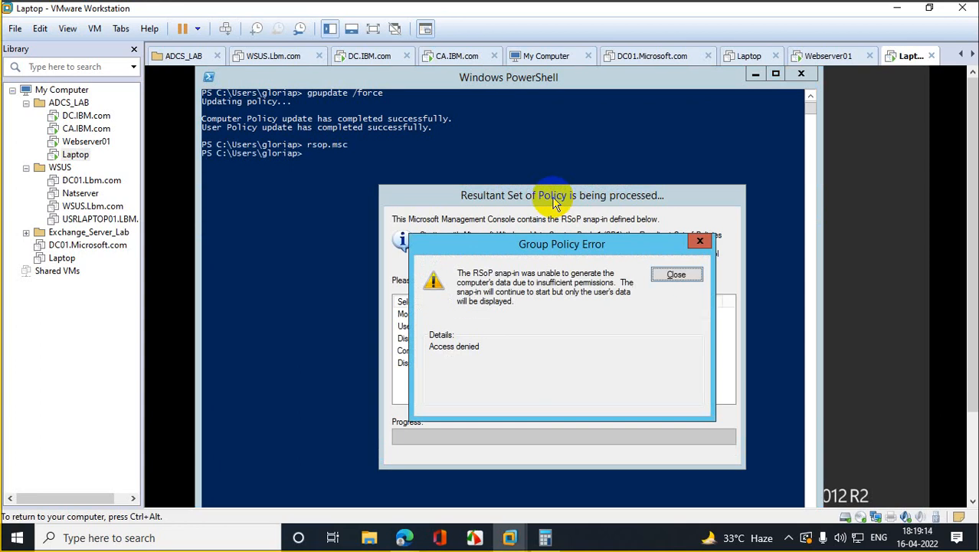
Step: Dismiss the access-denied error, verify UserAutoenrolement in User Configuration properties, and close RSoP without saving
{"action": "left_click", "coordinate": [677, 278]}
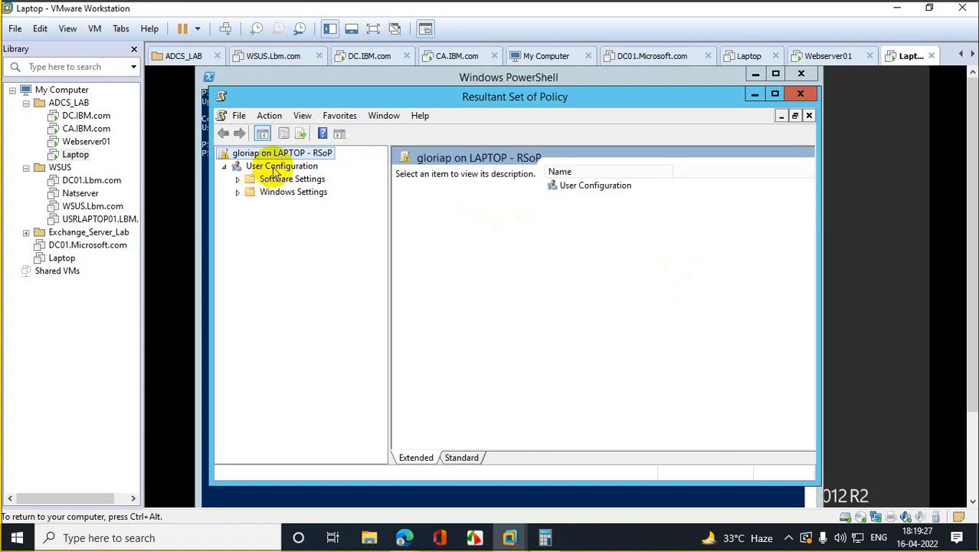
{"action": "right_click", "coordinate": [276, 170]}
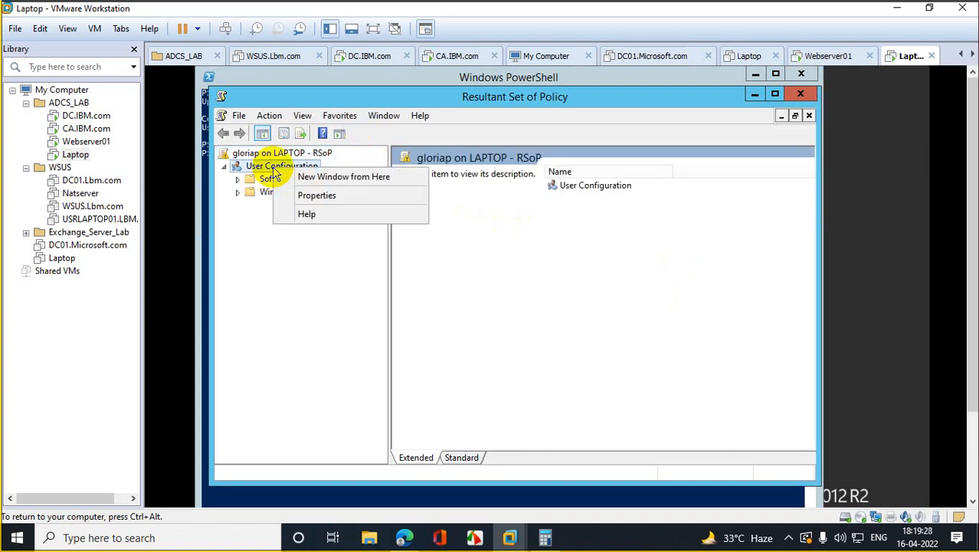
{"action": "left_click", "coordinate": [322, 196]}
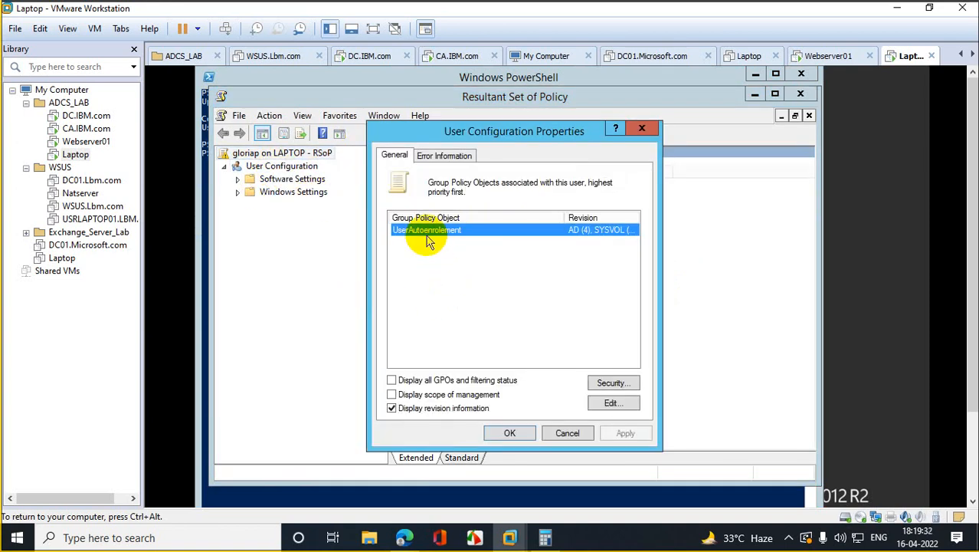
{"action": "left_click", "coordinate": [510, 433]}
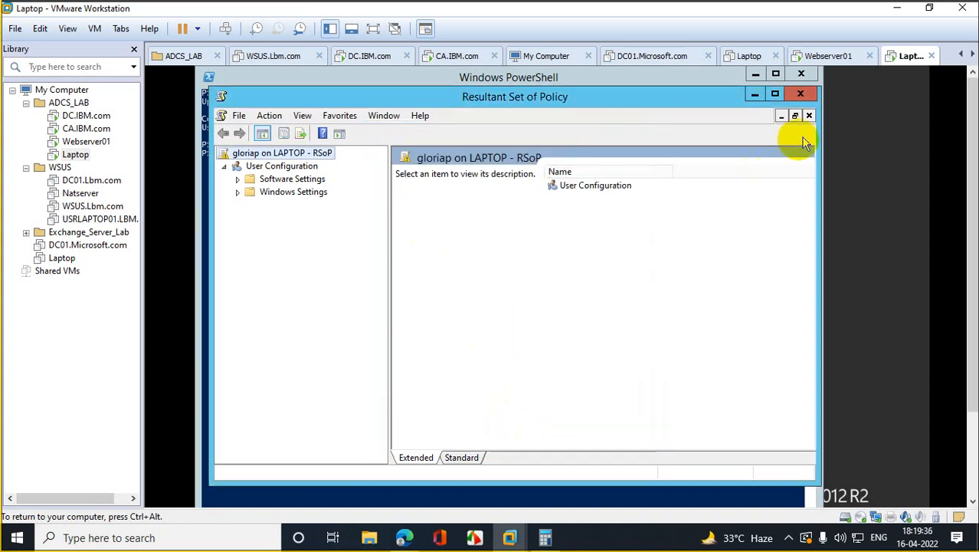
{"action": "left_click", "coordinate": [813, 94]}
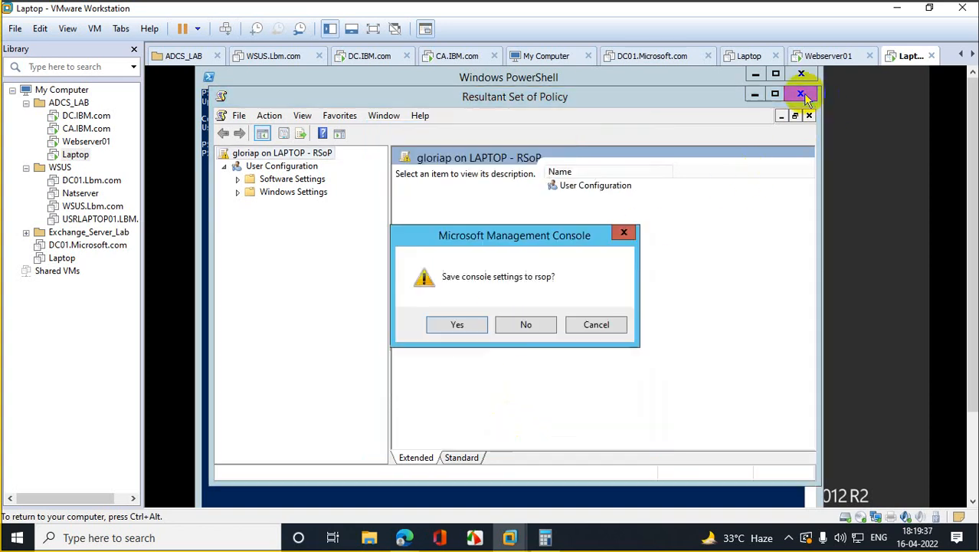
{"action": "left_click", "coordinate": [536, 328]}
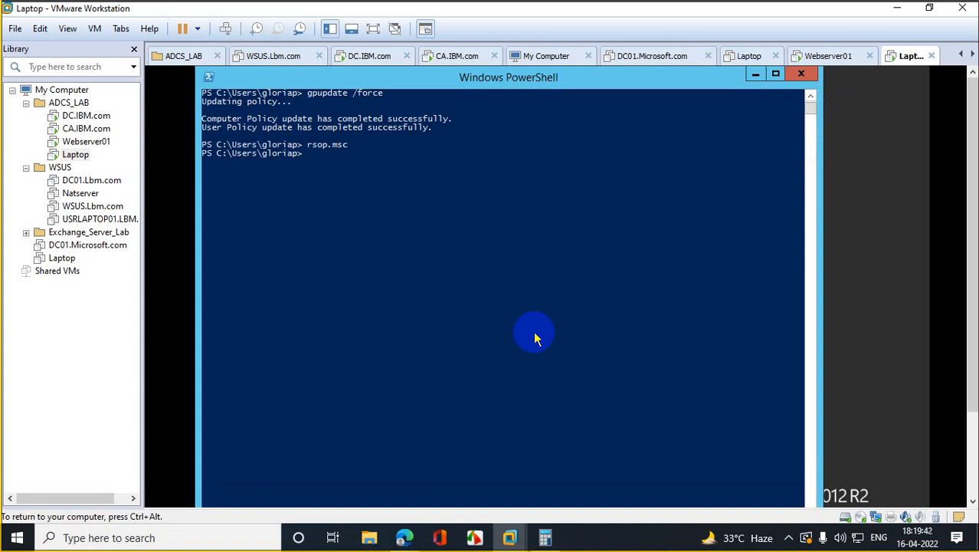
Step: Start mmc and add the Certificates snap-in for My user account
{"action": "type", "text": "mmc"}
{"action": "key", "text": "Return"}
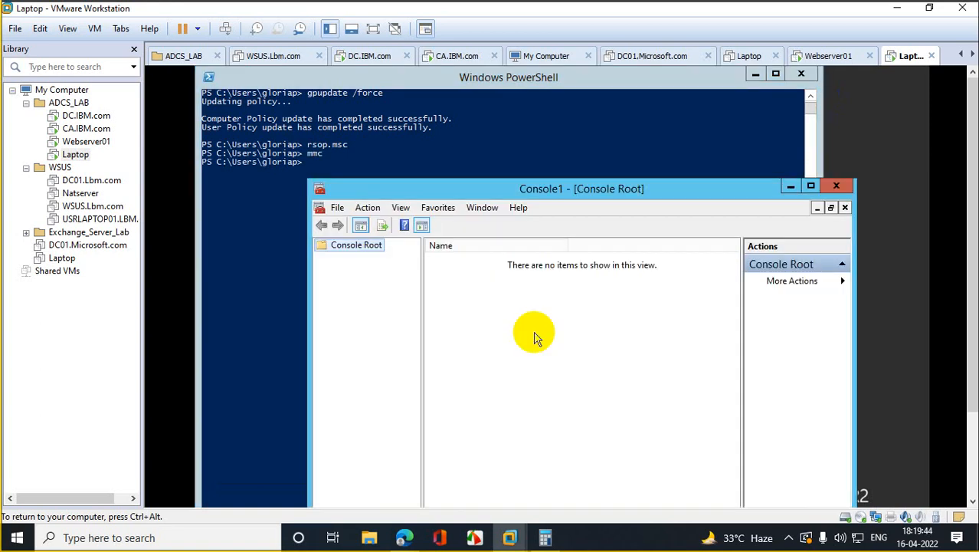
{"action": "left_click", "coordinate": [338, 209]}
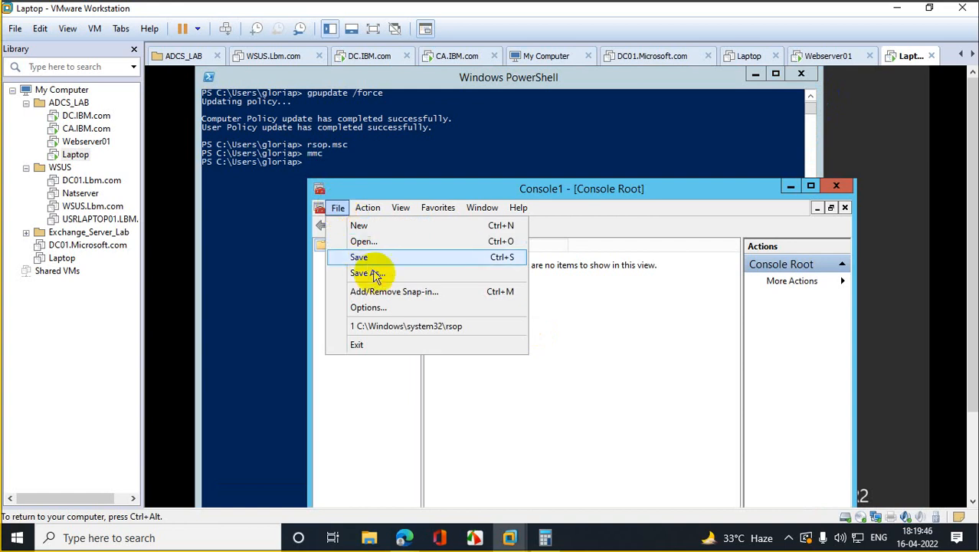
{"action": "left_click", "coordinate": [395, 296]}
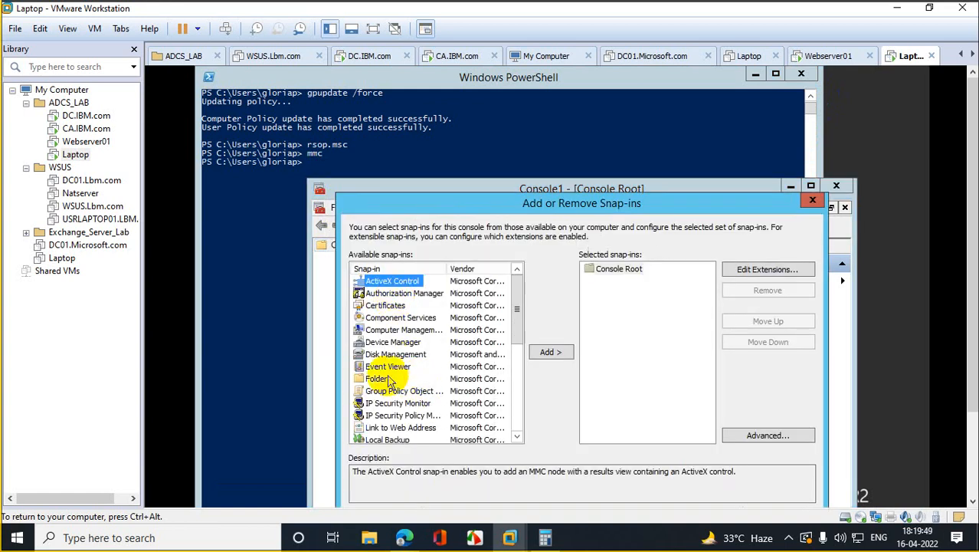
{"action": "left_click", "coordinate": [386, 306]}
{"action": "left_click", "coordinate": [551, 352]}
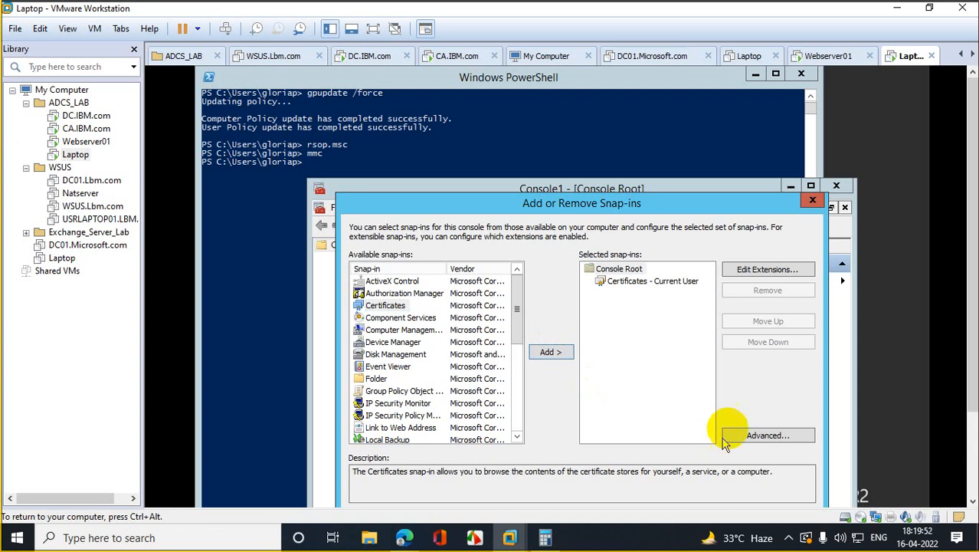
{"action": "left_click_drag", "start_coordinate": [974, 353], "coordinate": [977, 390]}
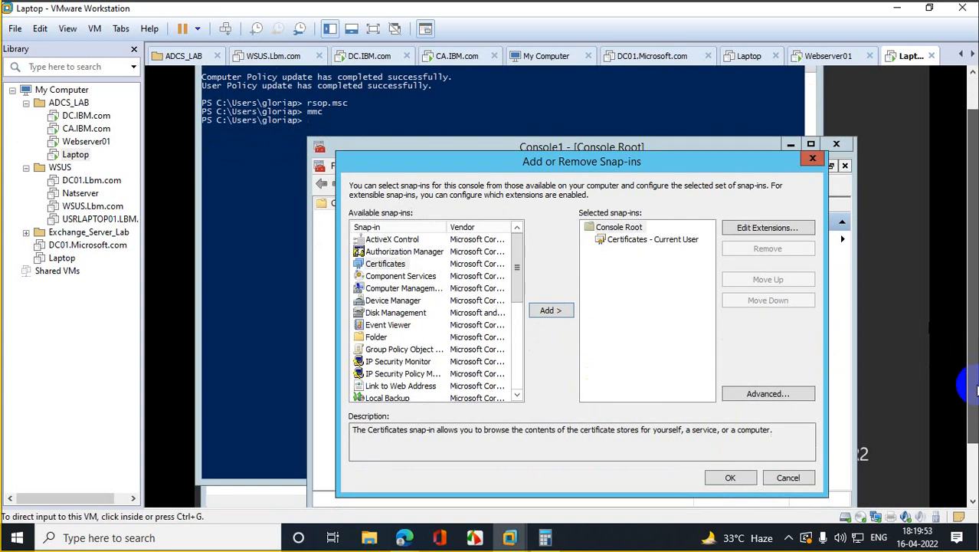
{"action": "left_click", "coordinate": [732, 478]}
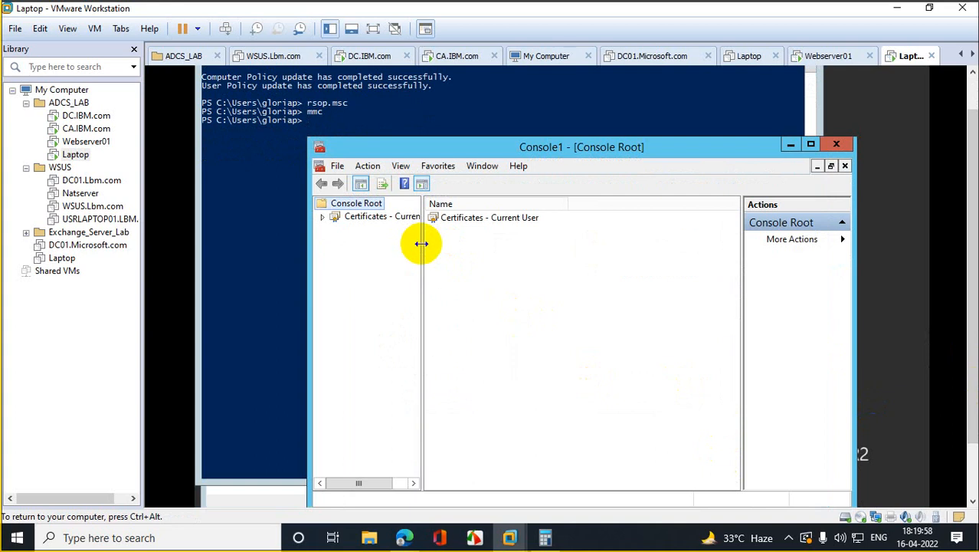
Step: Expand Personal > Certificates, maximize the console, and select the certificate issued by CAServer01
{"action": "left_click_drag", "start_coordinate": [422, 246], "coordinate": [550, 251]}
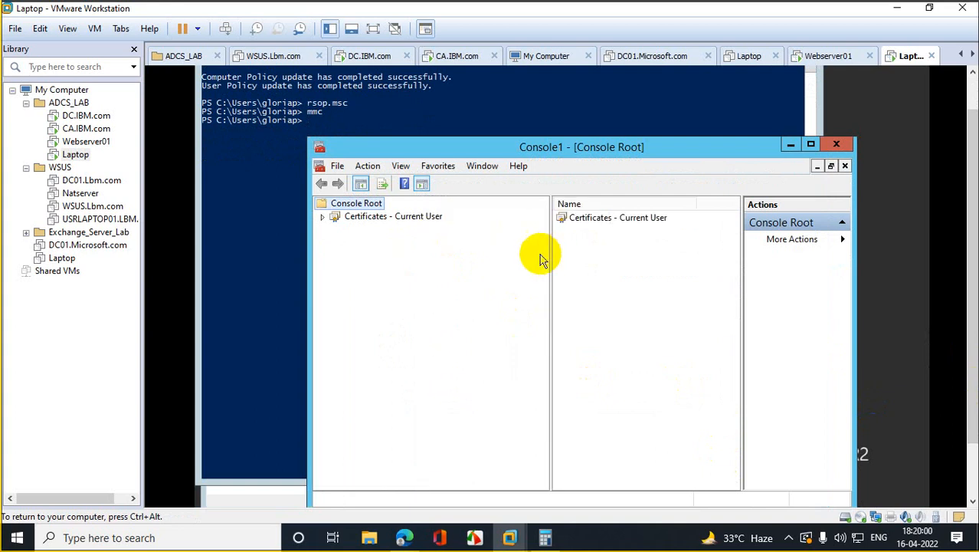
{"action": "left_click", "coordinate": [322, 218]}
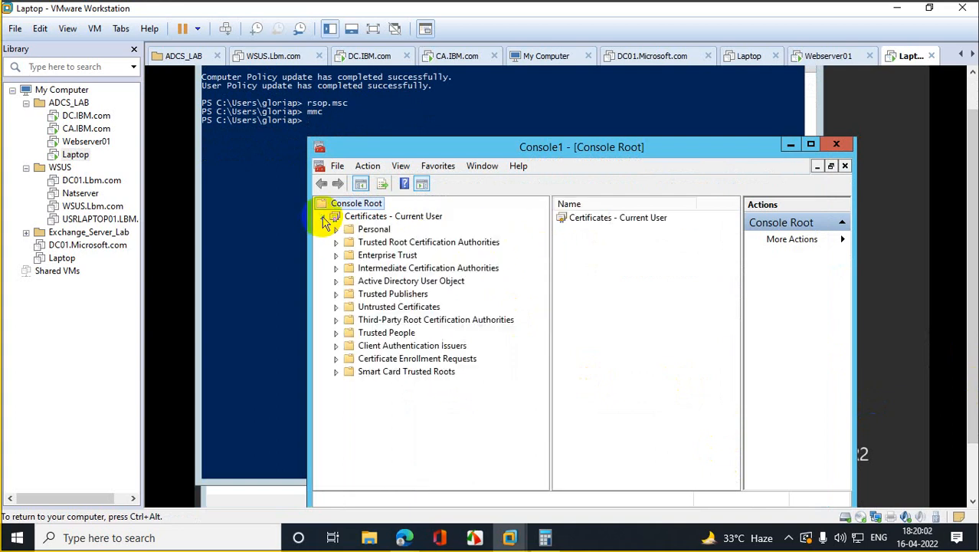
{"action": "left_click", "coordinate": [335, 229]}
{"action": "left_click", "coordinate": [390, 242]}
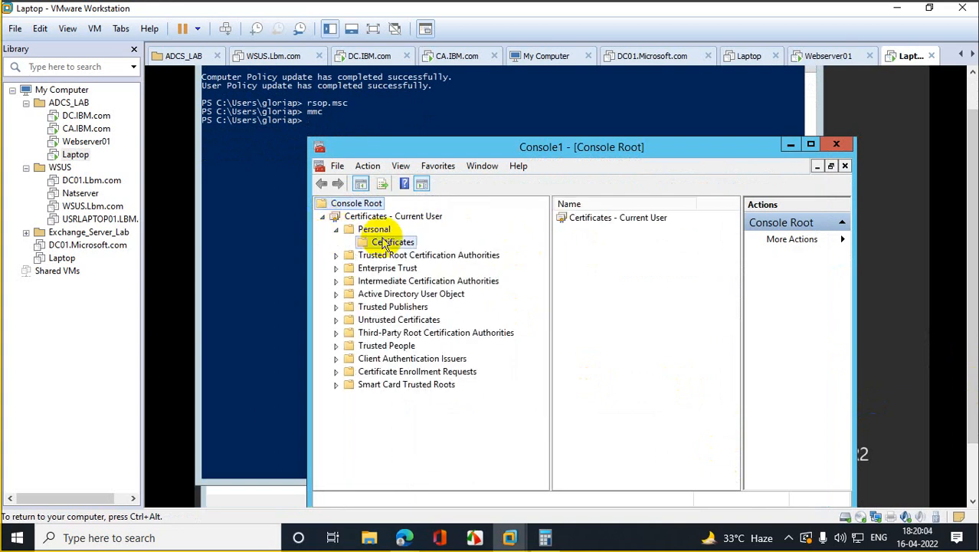
{"action": "left_click", "coordinate": [812, 145]}
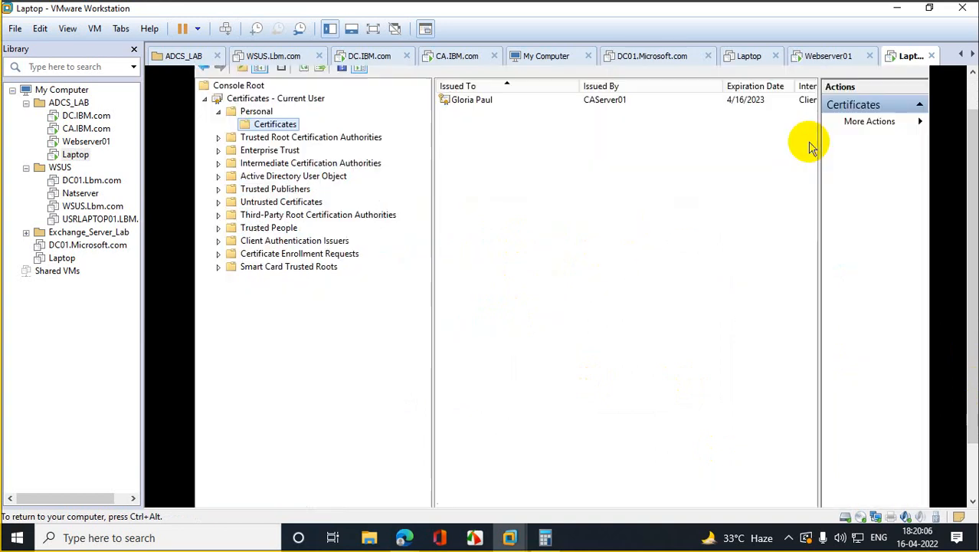
{"action": "left_click", "coordinate": [458, 101]}
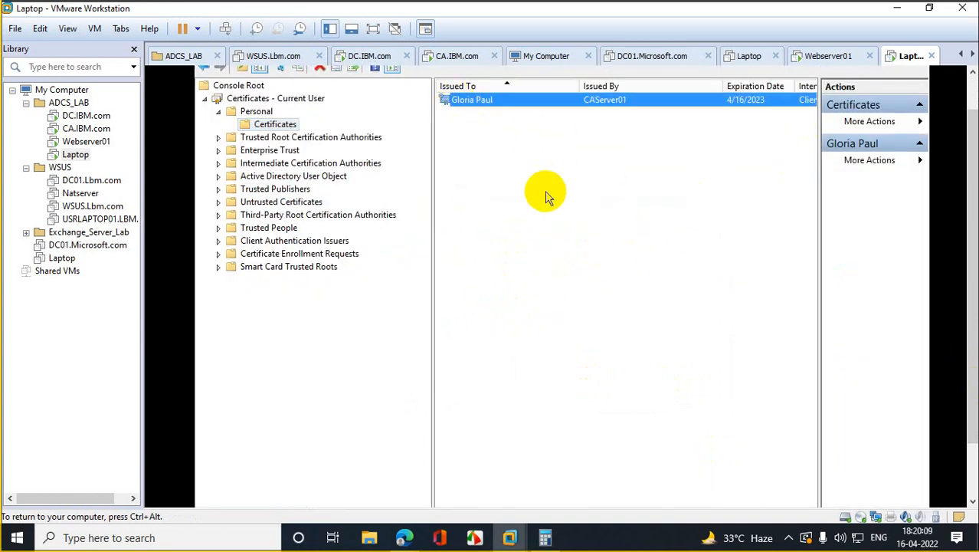
{"action": "double_click", "coordinate": [485, 102]}
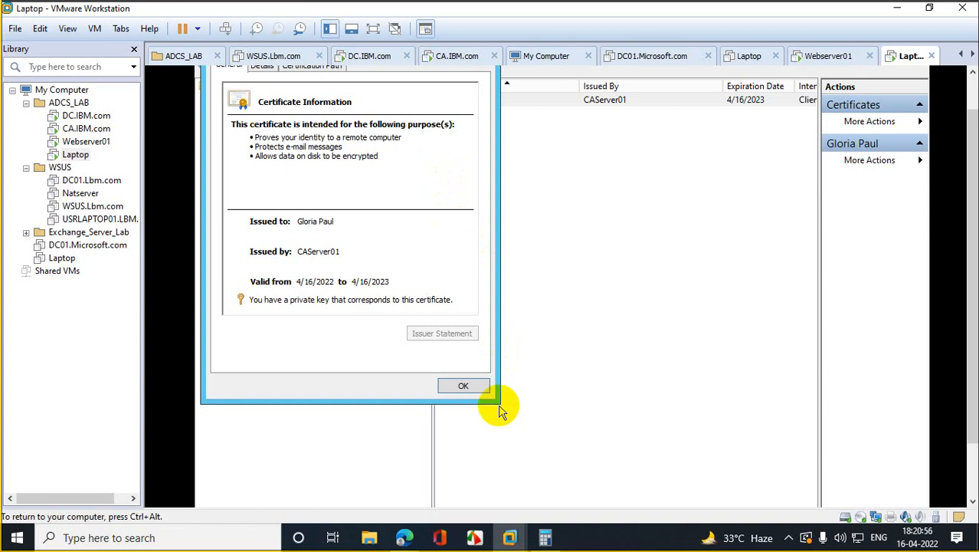
{"action": "left_click", "coordinate": [471, 391]}
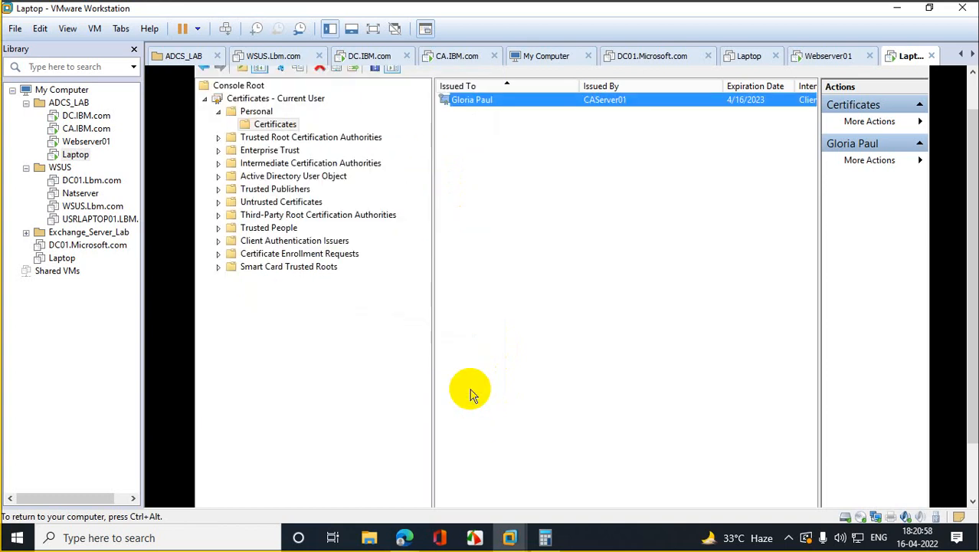
{"action": "left_click_drag", "start_coordinate": [967, 200], "coordinate": [968, 88]}
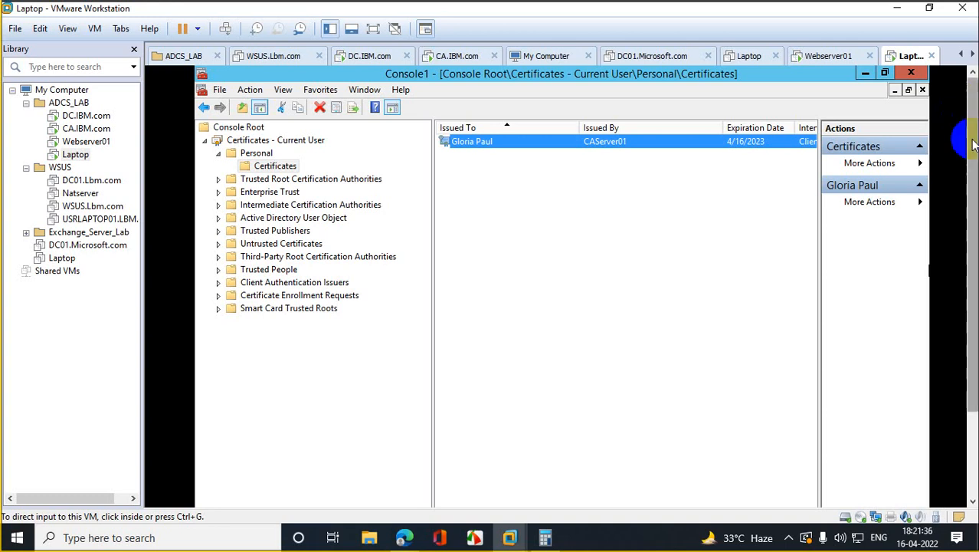
{"action": "left_click_drag", "start_coordinate": [973, 138], "coordinate": [973, 234]}
{"action": "left_click", "coordinate": [216, 494]}
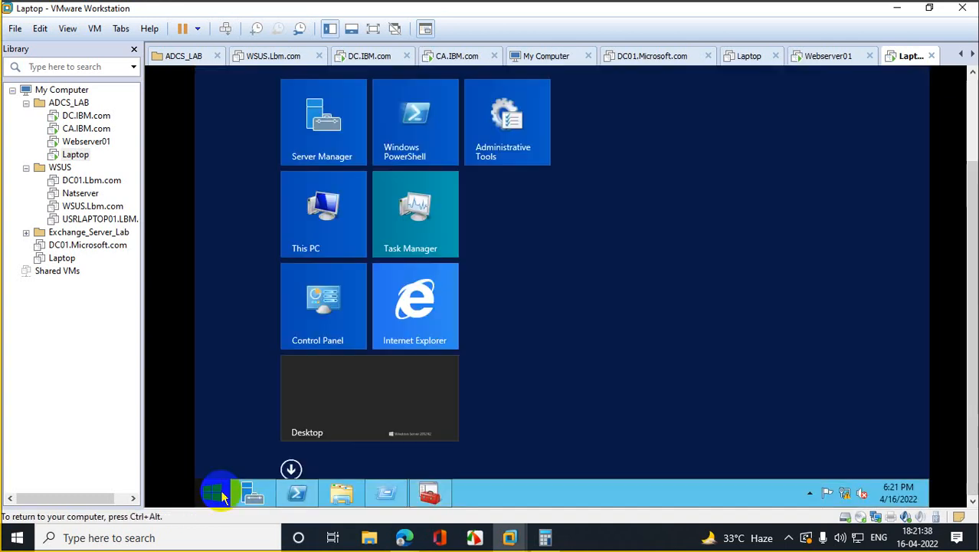
{"action": "left_click_drag", "start_coordinate": [967, 213], "coordinate": [969, 82]}
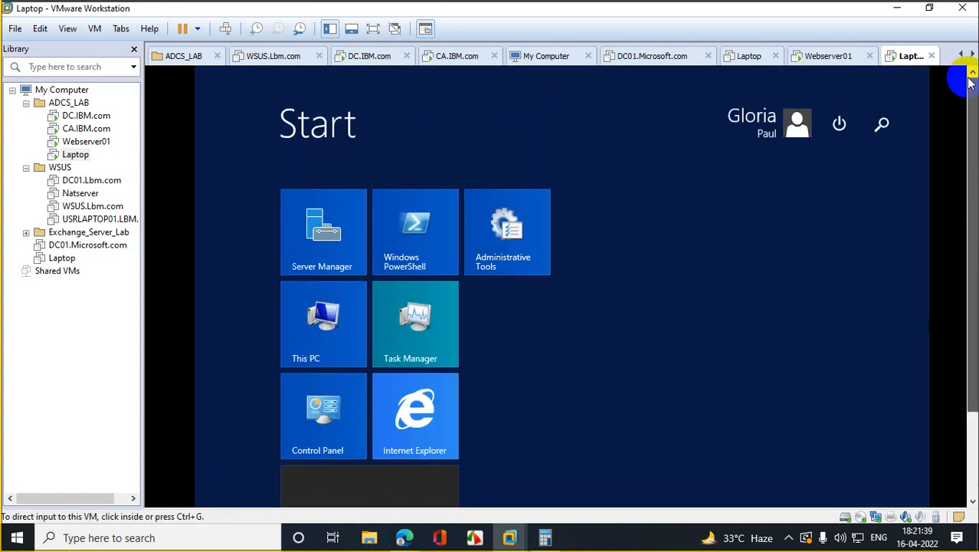
{"action": "left_click", "coordinate": [881, 124]}
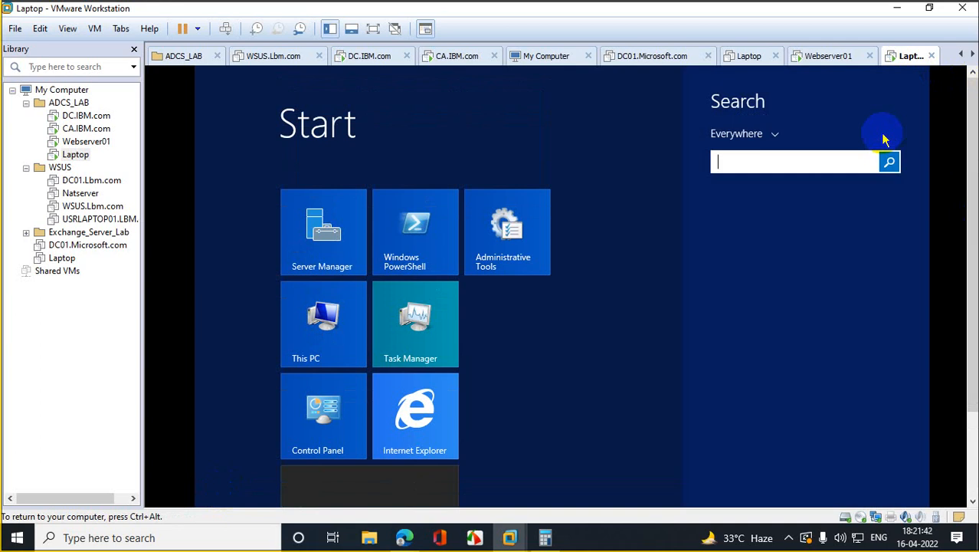
{"action": "type", "text": "msra"}
{"action": "left_click", "coordinate": [860, 161]}
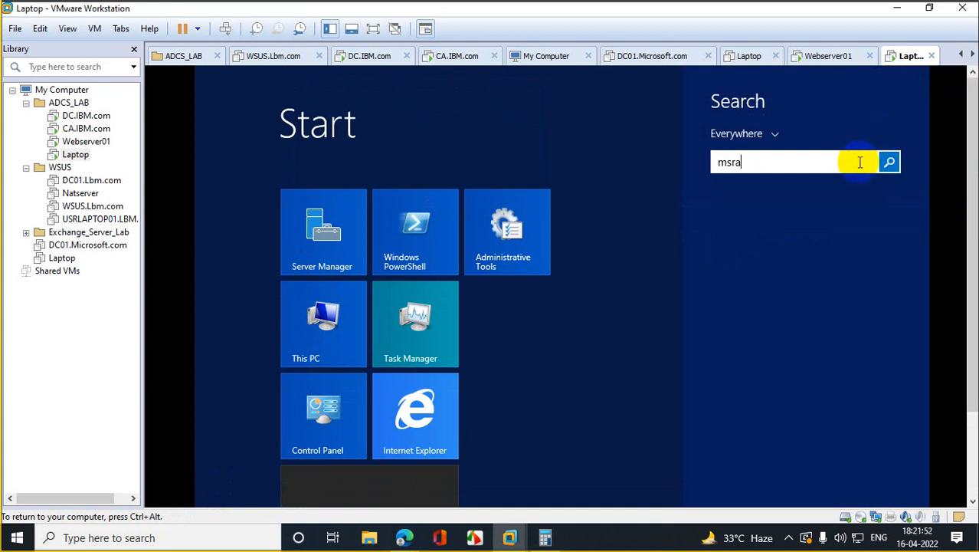
{"action": "key", "text": "Return"}
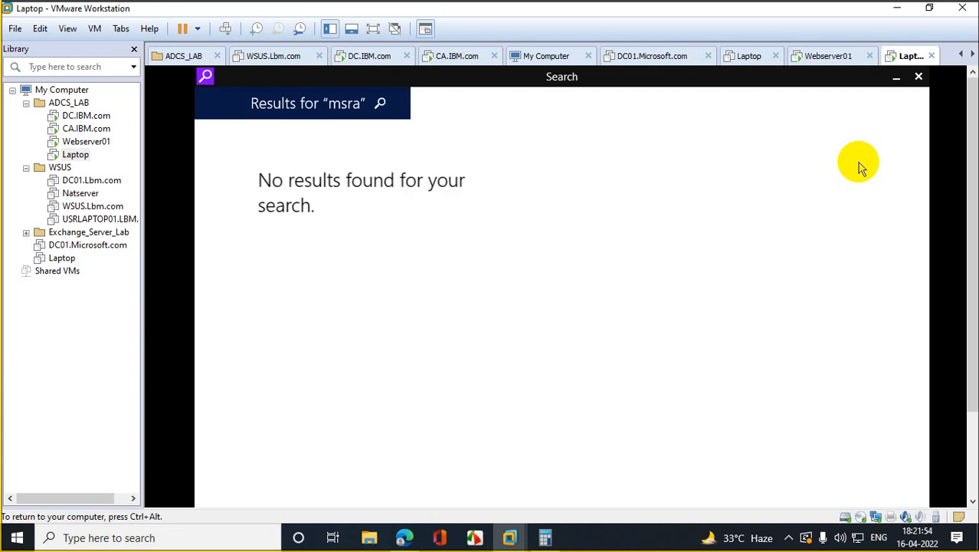
{"action": "left_click", "coordinate": [919, 77]}
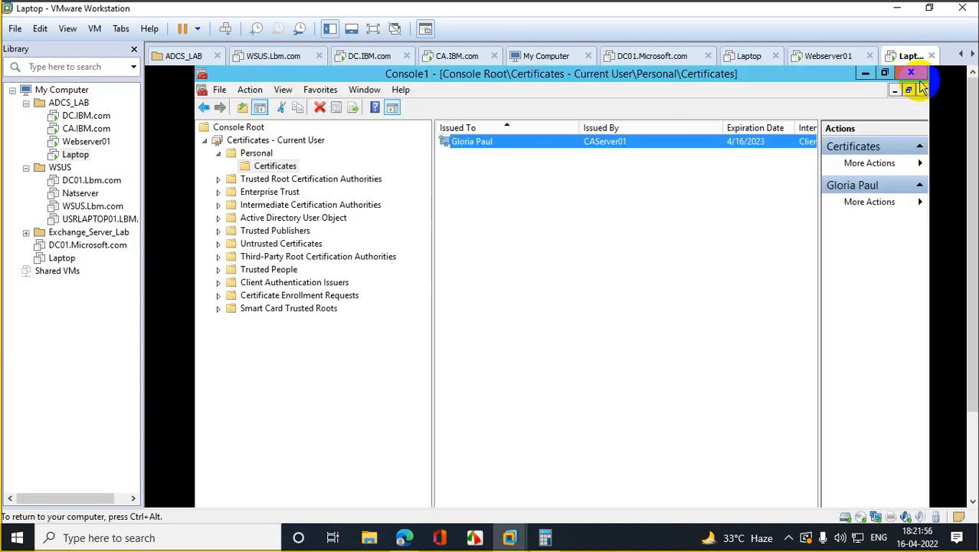
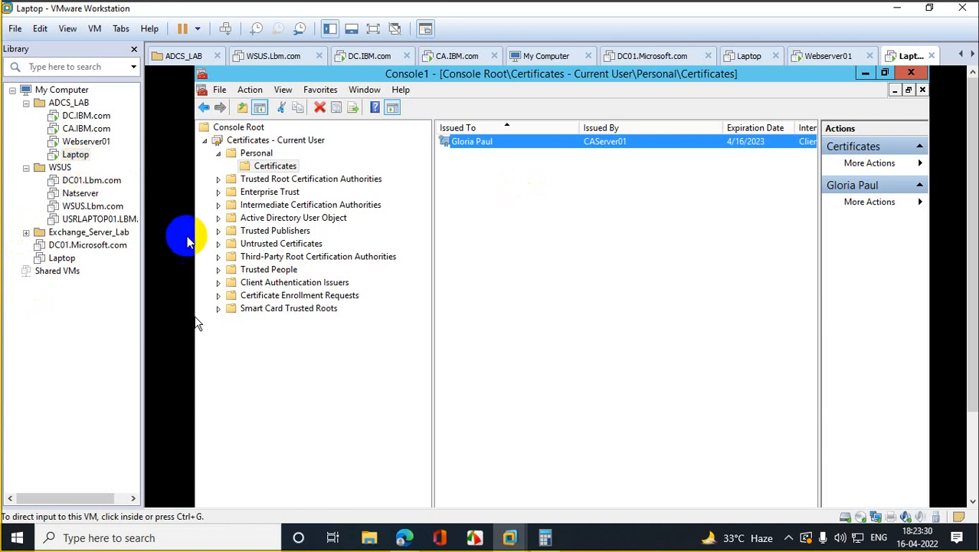
Step: Close the certificates console without saving its settings, then close PowerShell
{"action": "left_click", "coordinate": [911, 73]}
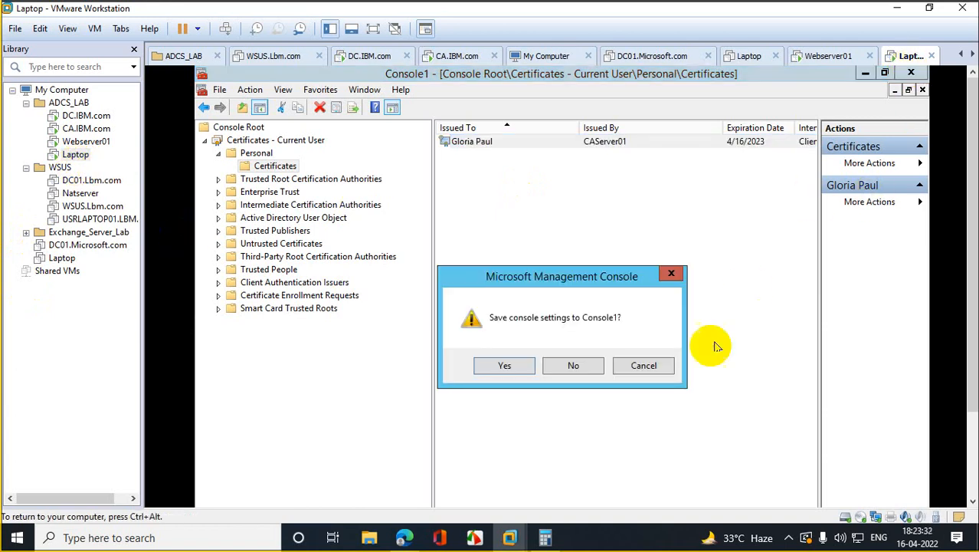
{"action": "left_click", "coordinate": [573, 365]}
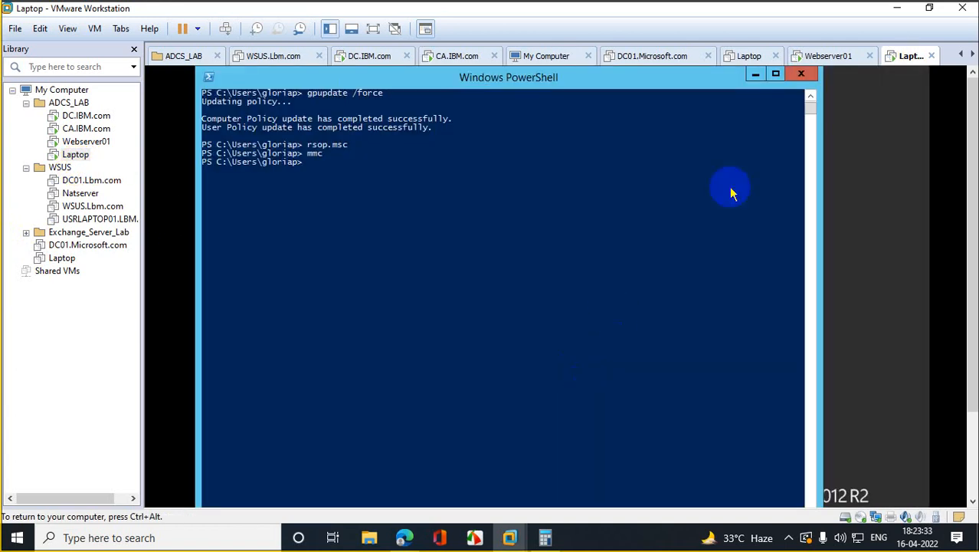
{"action": "left_click", "coordinate": [801, 73]}
{"action": "left_click_drag", "start_coordinate": [974, 217], "coordinate": [973, 302]}
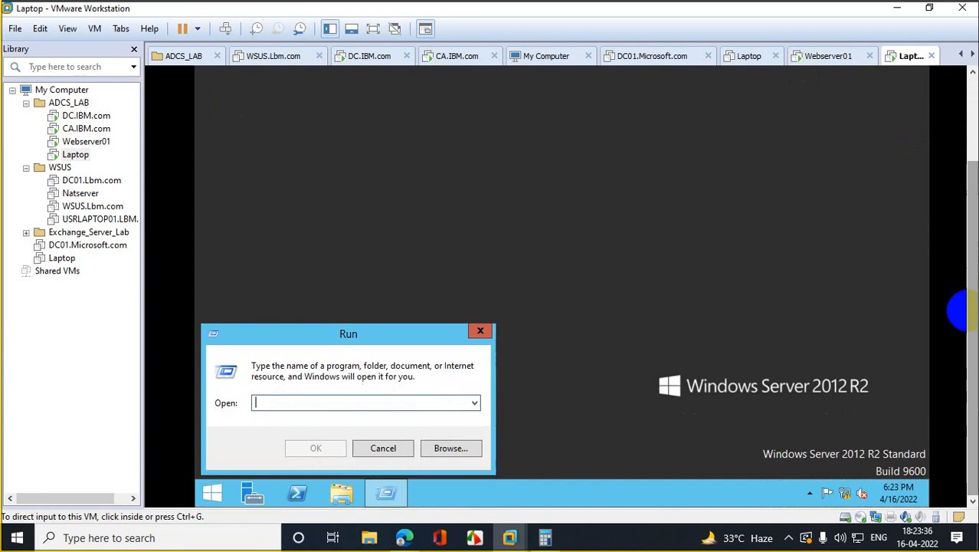
Step: Run mmc from the Run dialog and maximize the new empty Console1 window
{"action": "left_click", "coordinate": [293, 402]}
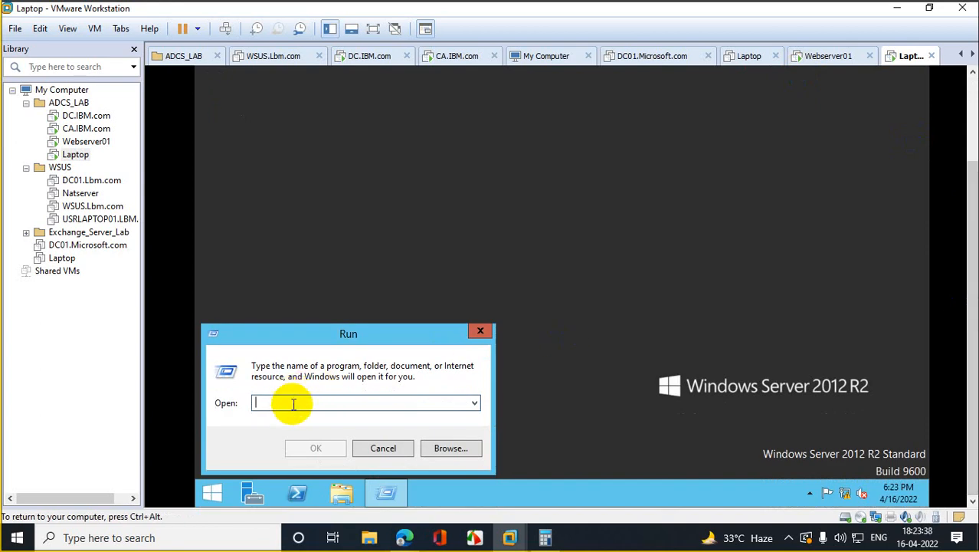
{"action": "type", "text": "mmc"}
{"action": "key", "text": "Return"}
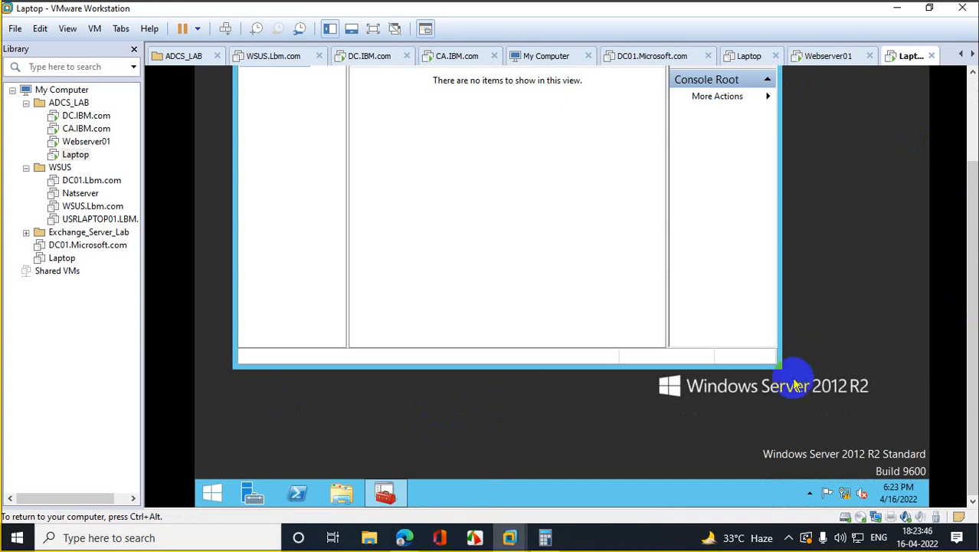
{"action": "left_click_drag", "start_coordinate": [966, 280], "coordinate": [962, 188]}
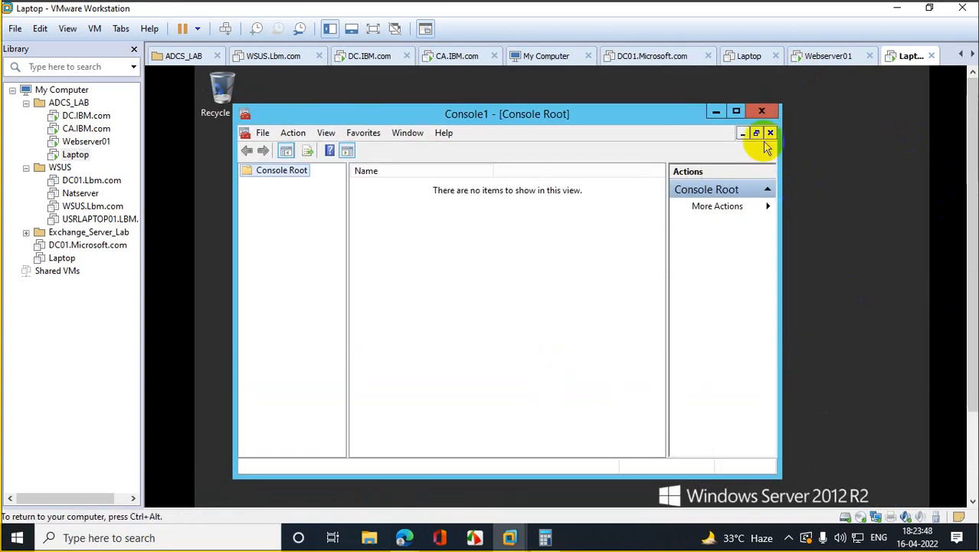
{"action": "left_click", "coordinate": [737, 111]}
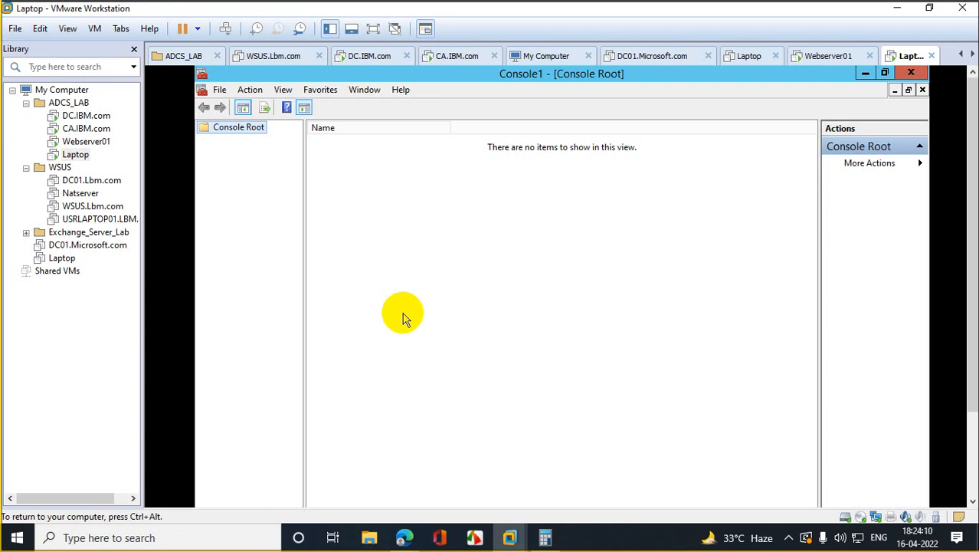
Step: Add the Certificates snap-in for the current user and widen the console's tree pane
{"action": "left_click", "coordinate": [219, 91]}
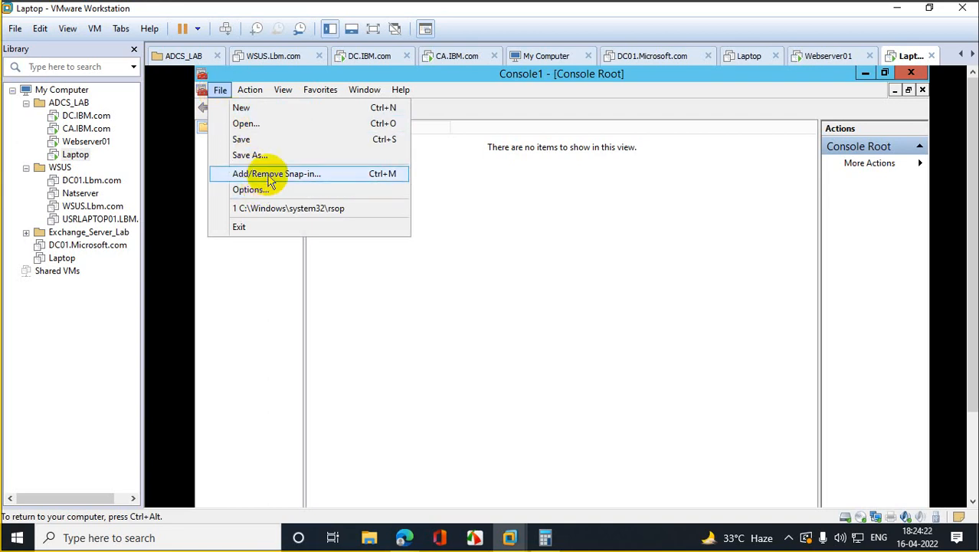
{"action": "left_click", "coordinate": [263, 172]}
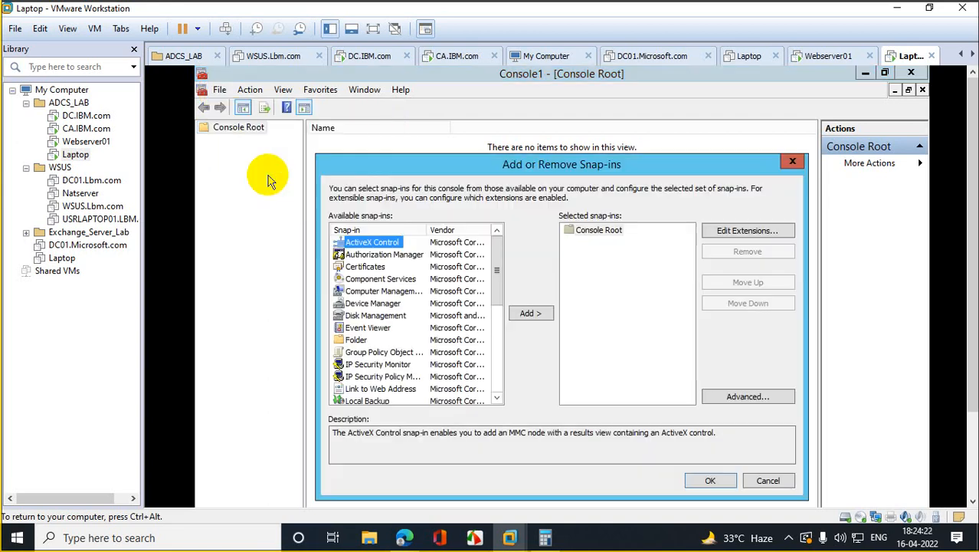
{"action": "left_click", "coordinate": [368, 267]}
{"action": "left_click", "coordinate": [527, 314]}
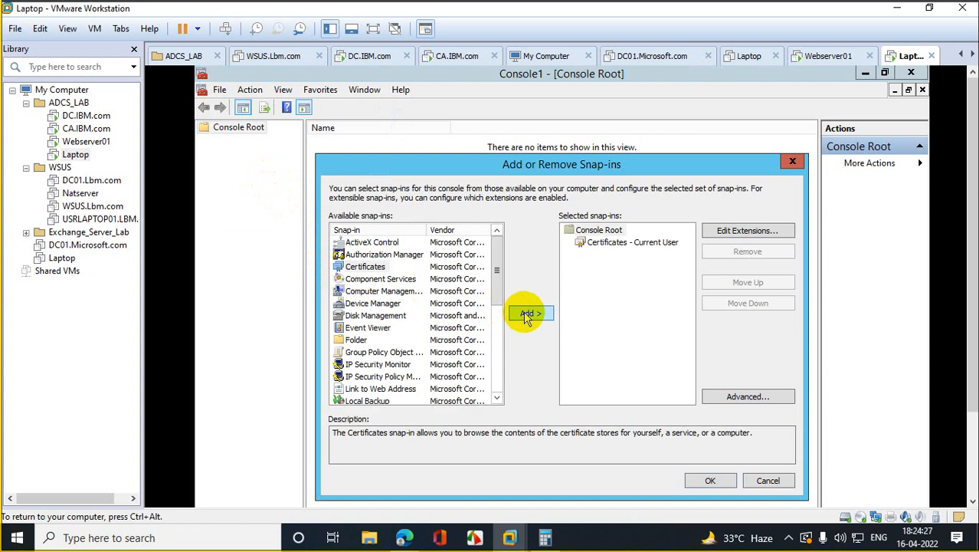
{"action": "left_click", "coordinate": [710, 480]}
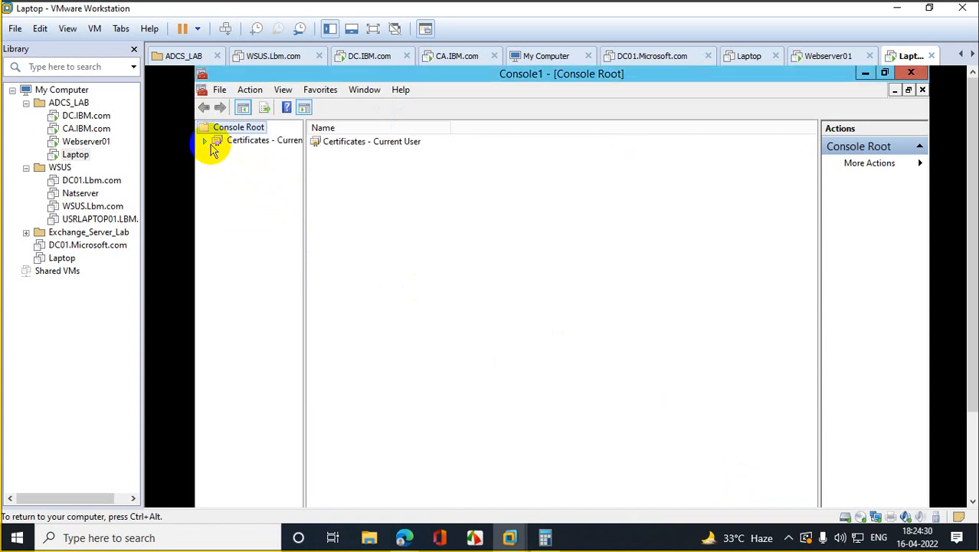
{"action": "left_click_drag", "start_coordinate": [304, 170], "coordinate": [484, 202]}
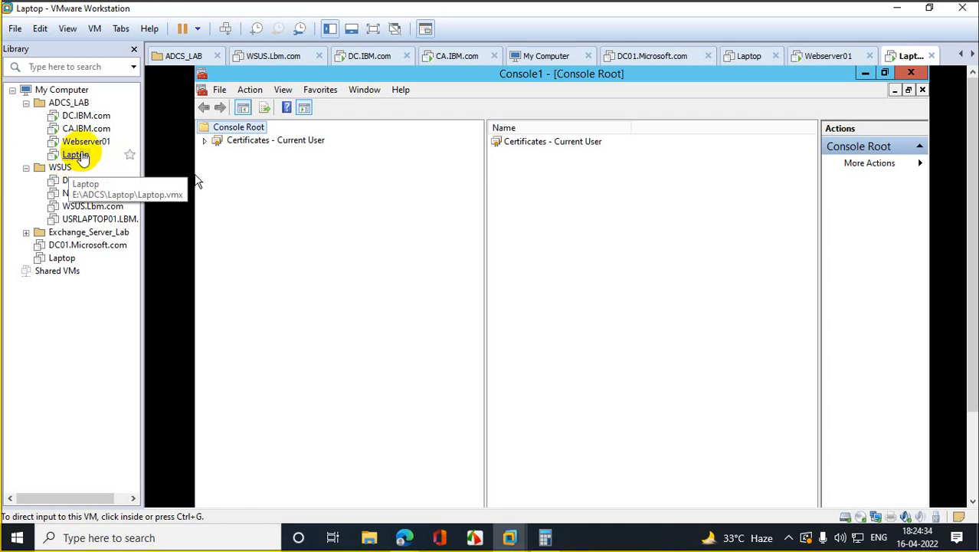
Step: Release input from the Laptop VM and switch to the DC.IBM.com VM
{"action": "left_click", "coordinate": [376, 175]}
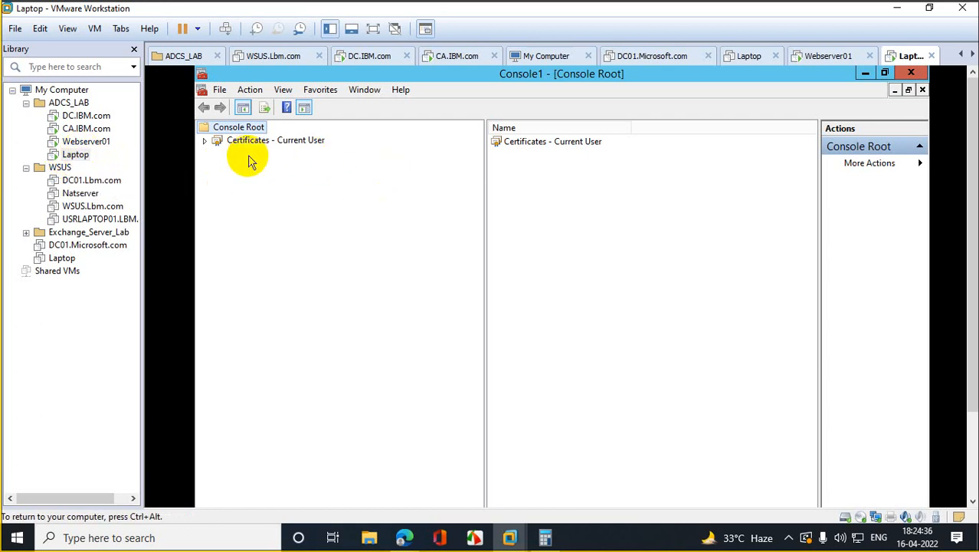
{"action": "key", "text": "ctrl+alt"}
{"action": "left_click", "coordinate": [86, 115]}
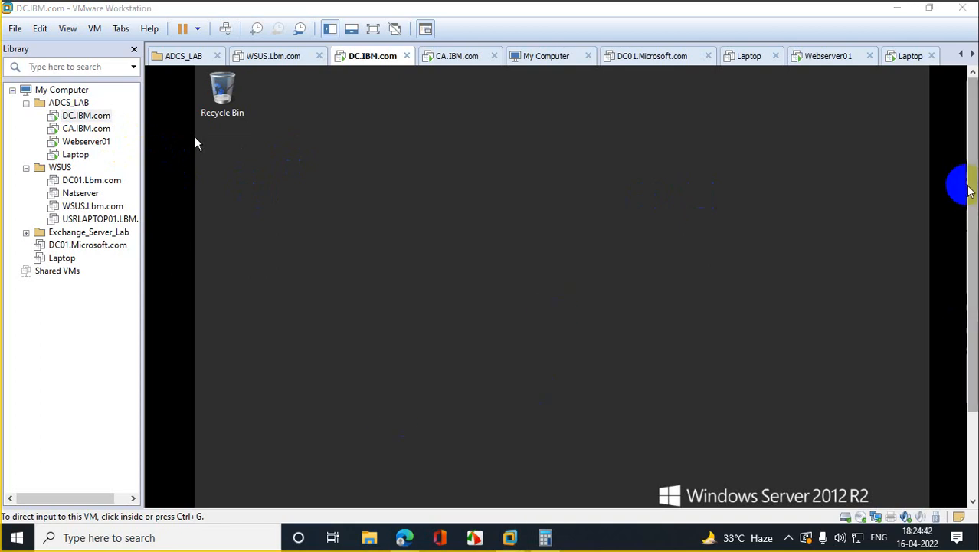
Step: Launch Active Directory Users and Computers (dsa.msc) and maximize it
{"action": "left_click_drag", "start_coordinate": [972, 195], "coordinate": [972, 374]}
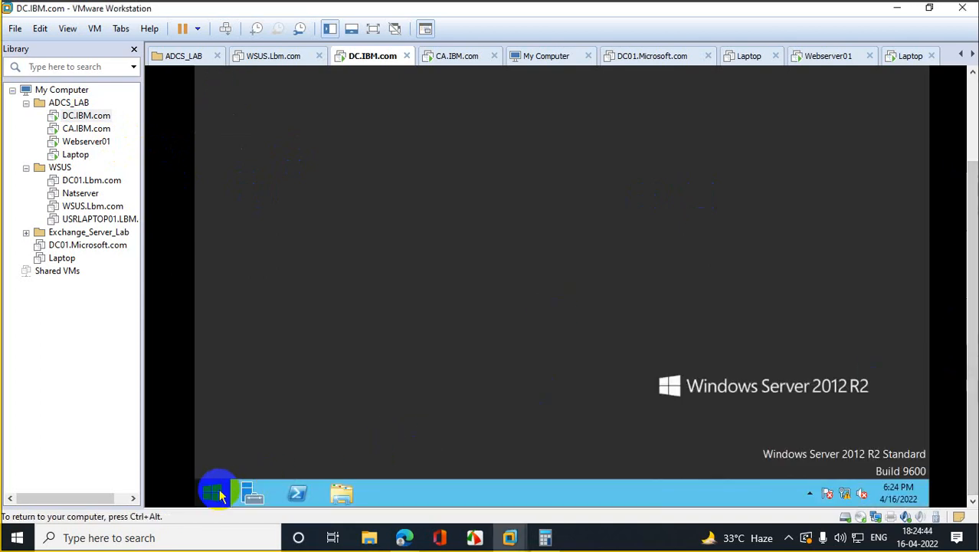
{"action": "right_click", "coordinate": [216, 490]}
{"action": "left_click", "coordinate": [253, 443]}
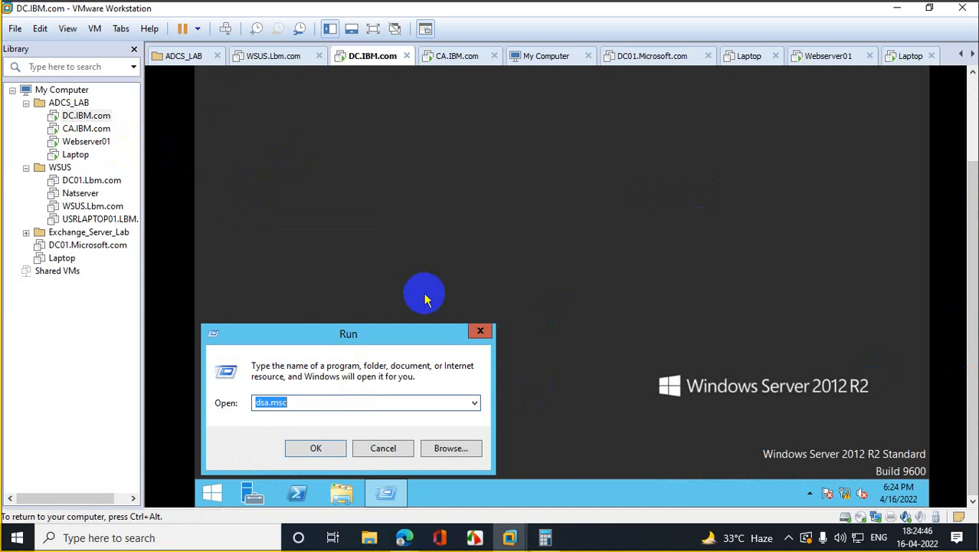
{"action": "key", "text": "Return"}
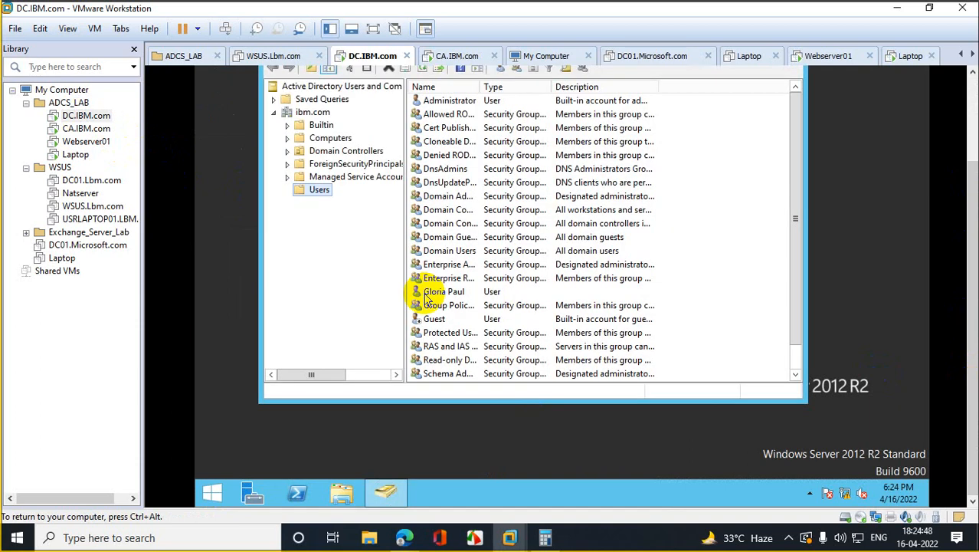
{"action": "left_click_drag", "start_coordinate": [972, 214], "coordinate": [970, 136]}
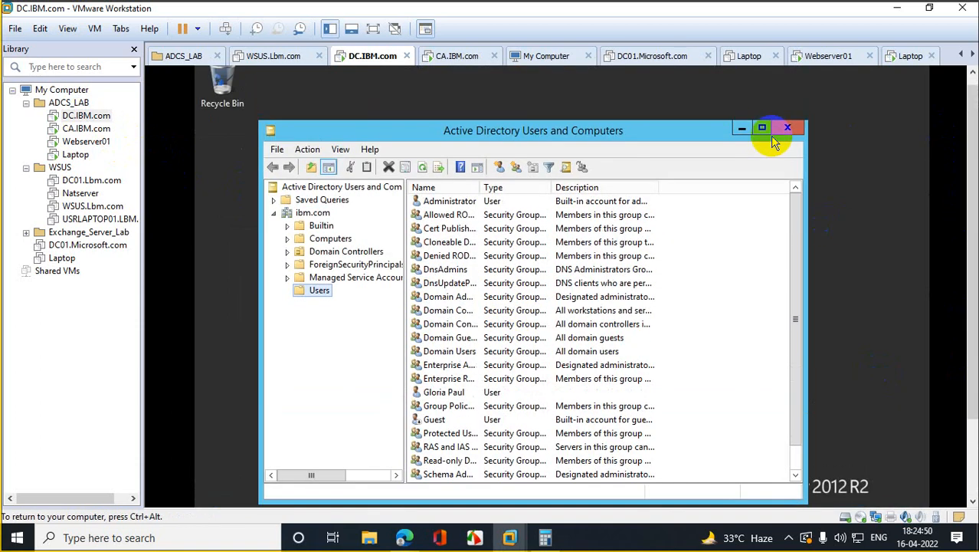
{"action": "left_click", "coordinate": [763, 127]}
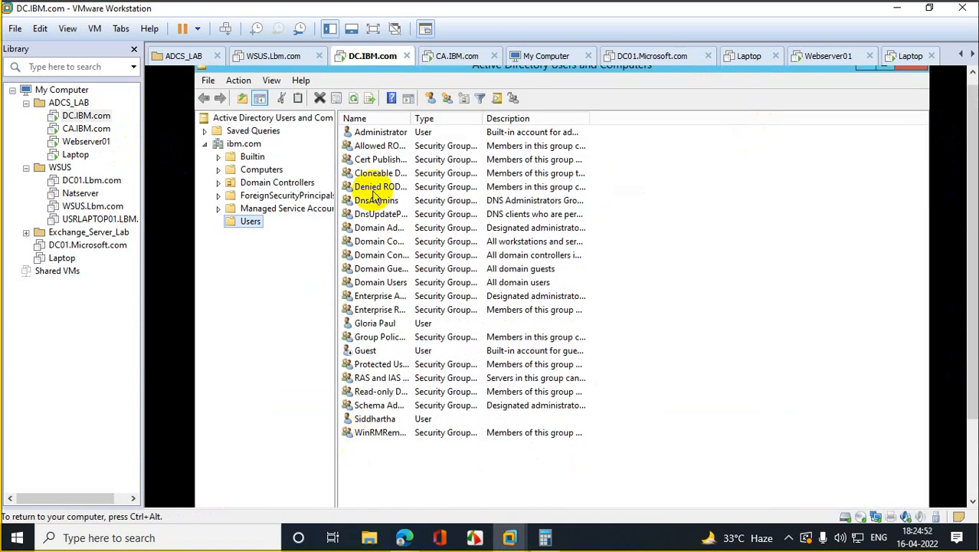
Step: Open the demo domain user's account properties from the Users list
{"action": "left_click", "coordinate": [376, 406]}
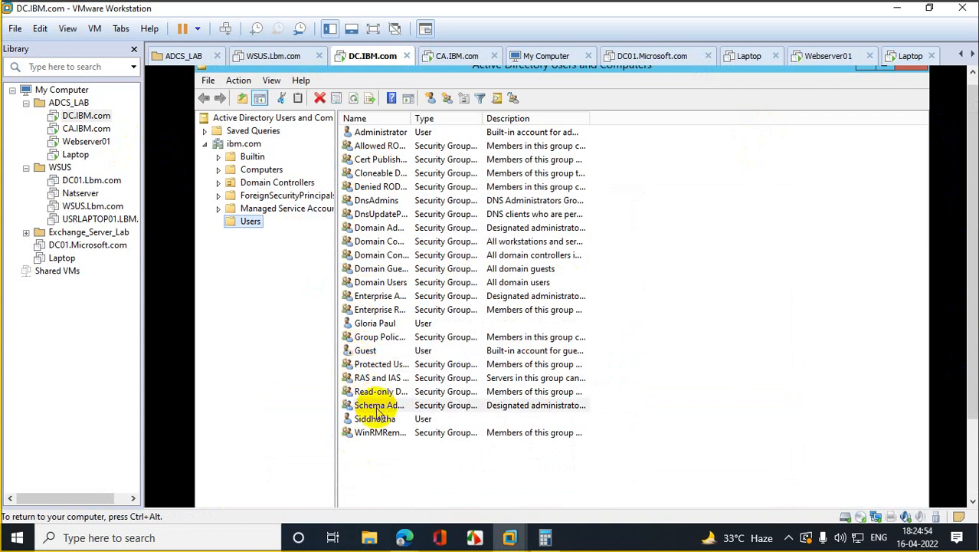
{"action": "left_click", "coordinate": [376, 406]}
{"action": "key", "text": "g"}
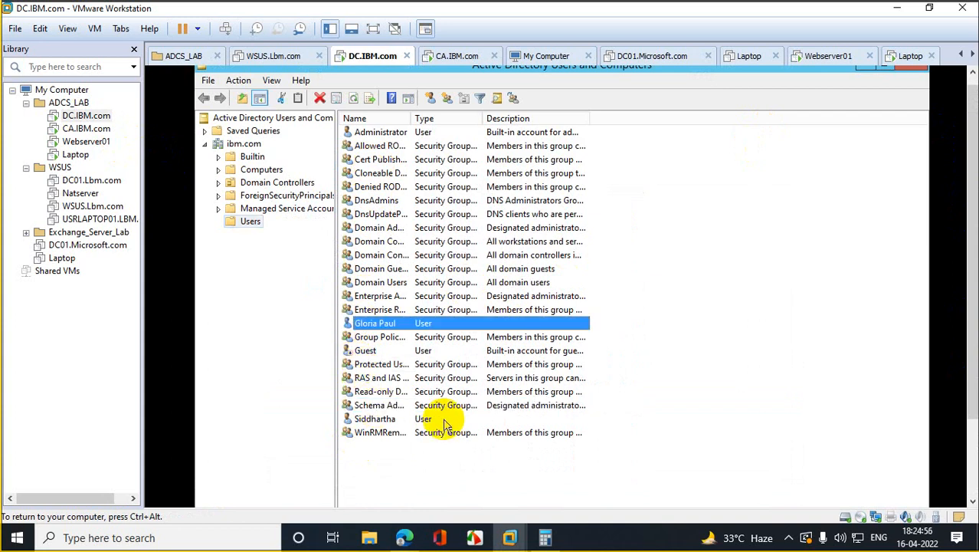
{"action": "double_click", "coordinate": [381, 325]}
Step: Add the user to the Domain Admins group, apply, and close the properties
{"action": "left_click", "coordinate": [452, 158]}
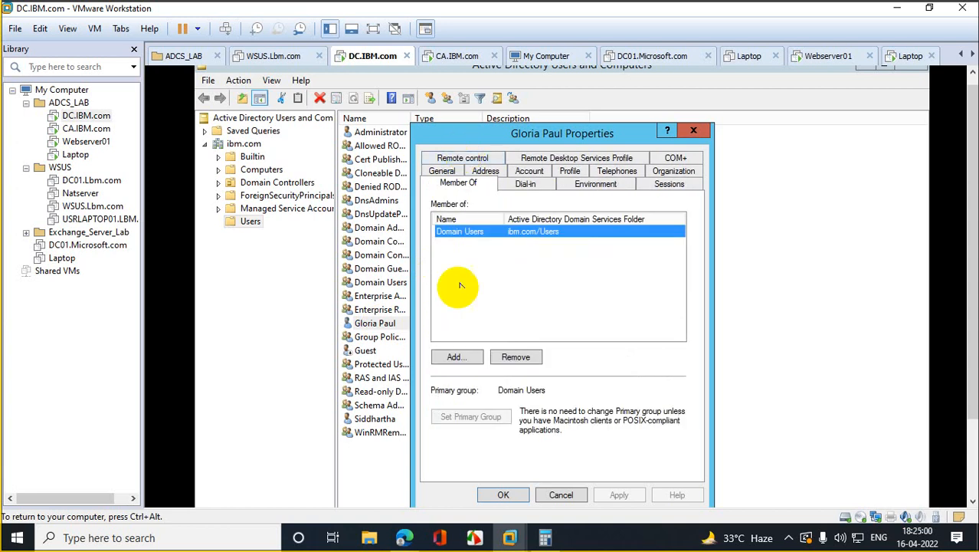
{"action": "left_click", "coordinate": [455, 356]}
{"action": "type", "text": "domain"}
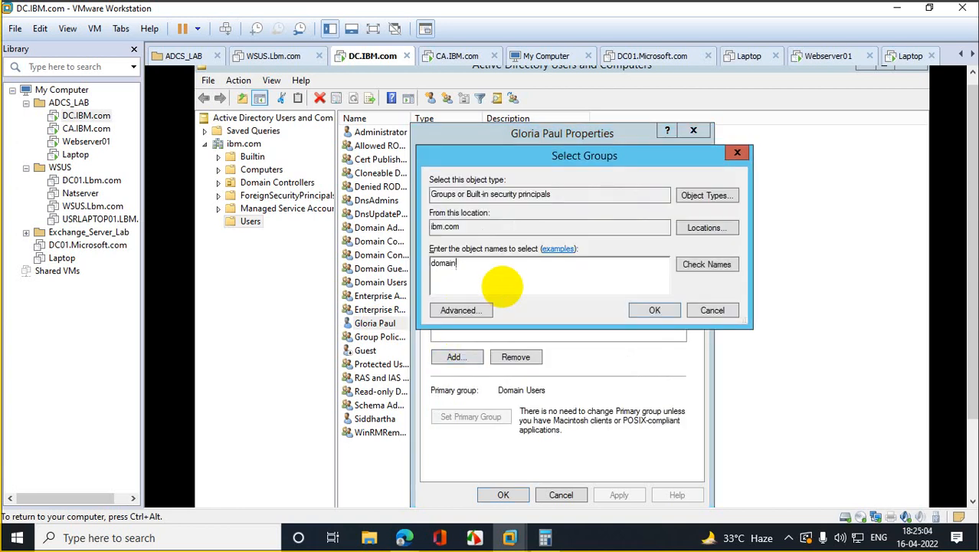
{"action": "type", "text": "ad"}
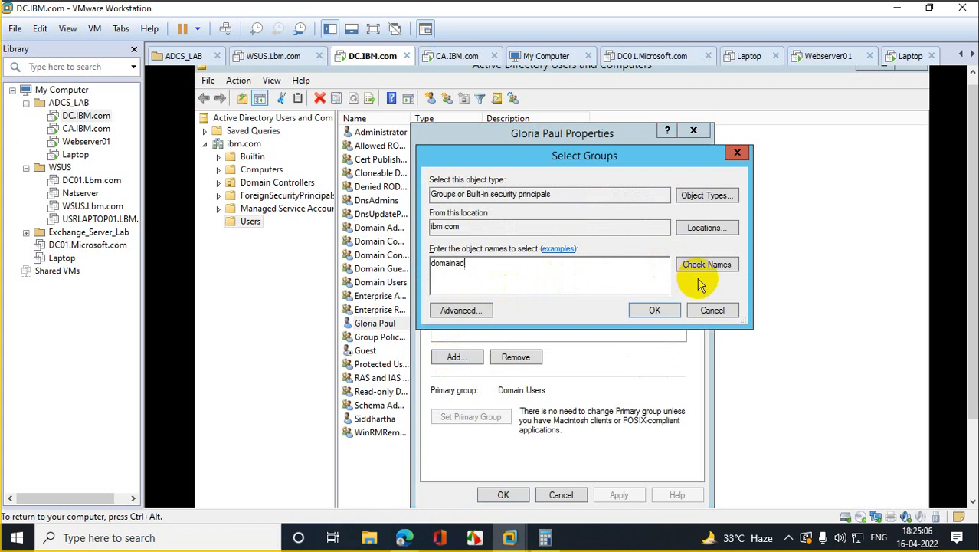
{"action": "left_click", "coordinate": [700, 265]}
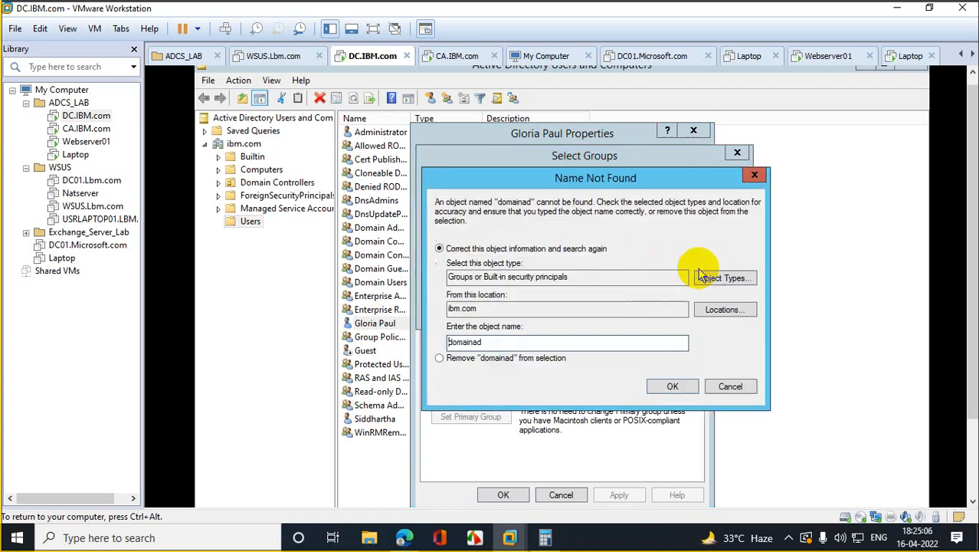
{"action": "left_click", "coordinate": [473, 343]}
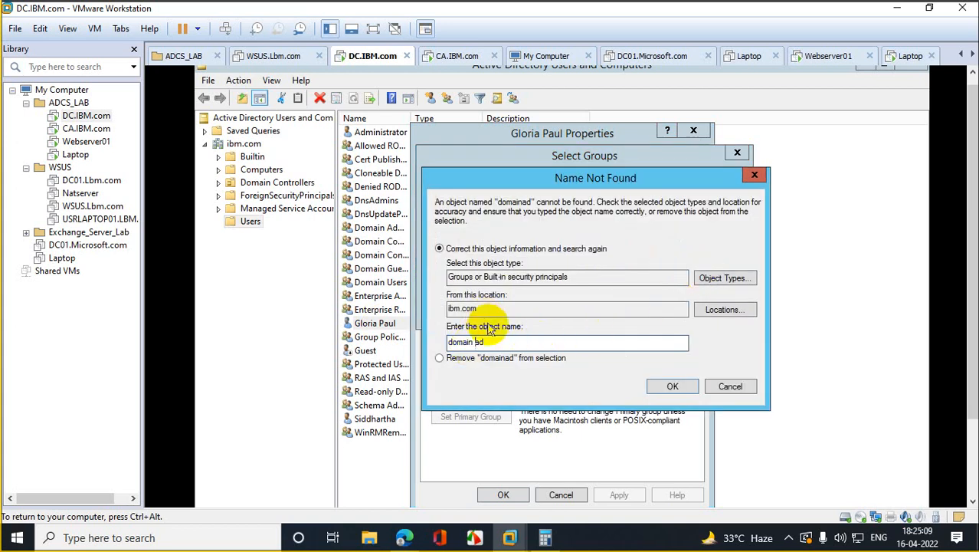
{"action": "left_click", "coordinate": [657, 388]}
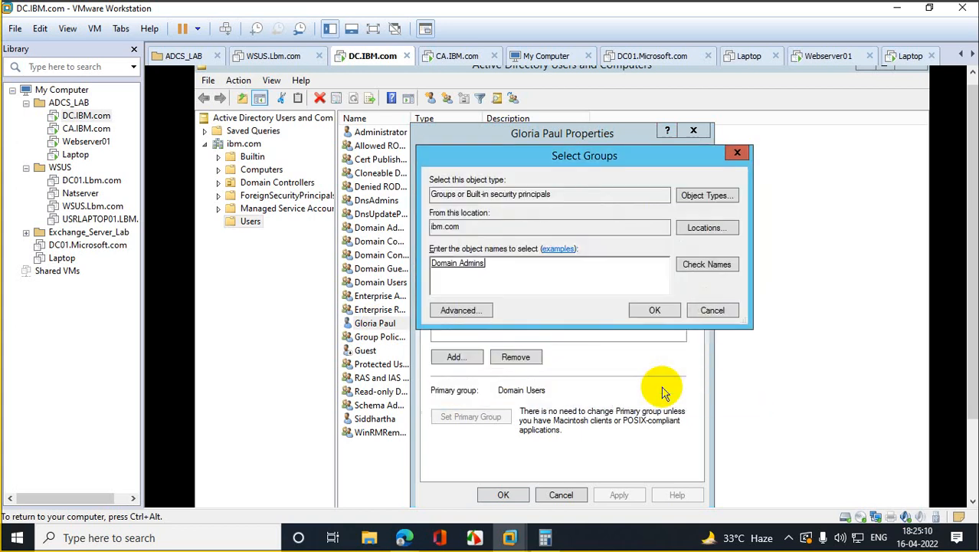
{"action": "left_click", "coordinate": [655, 311]}
{"action": "left_click", "coordinate": [619, 495]}
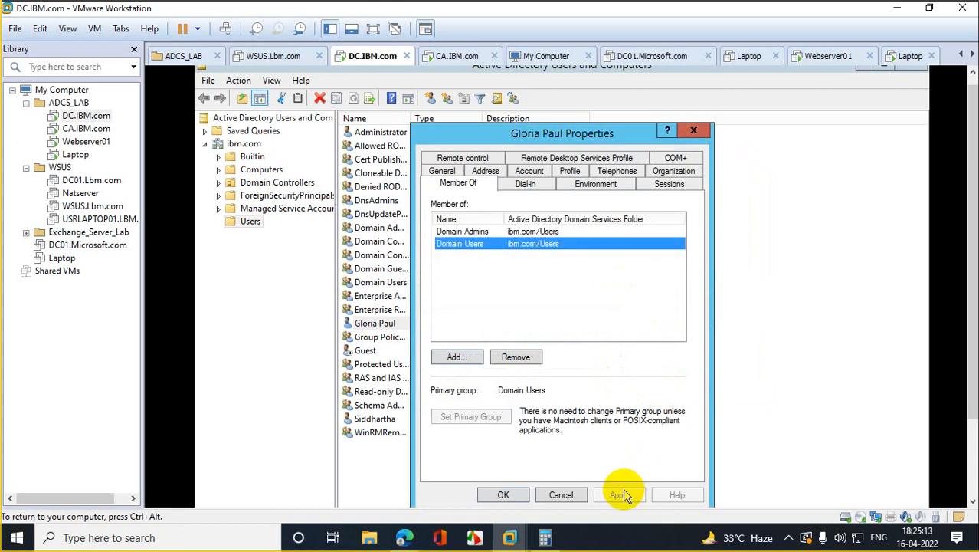
{"action": "left_click", "coordinate": [502, 494]}
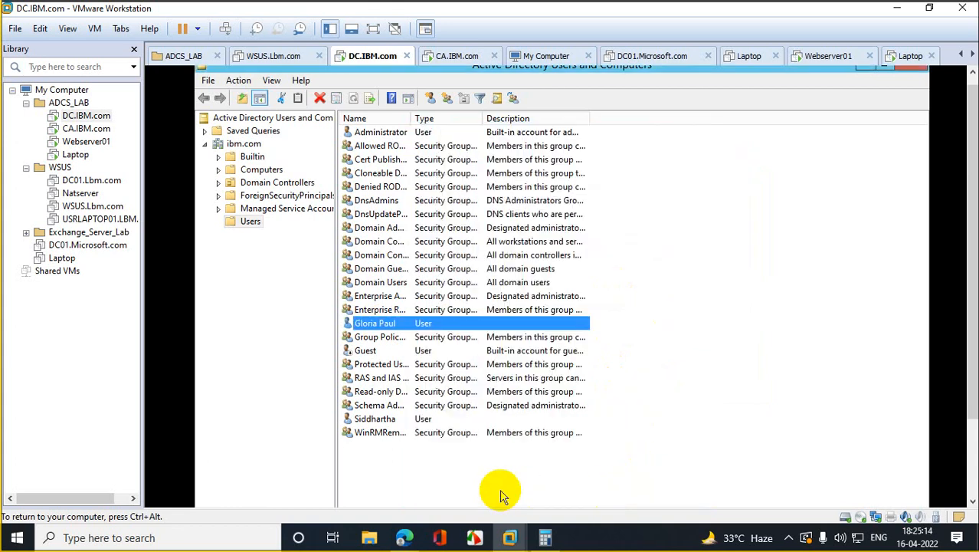
Step: On the Laptop VM, close the console without saving and sign out with logoff
{"action": "left_click", "coordinate": [81, 155]}
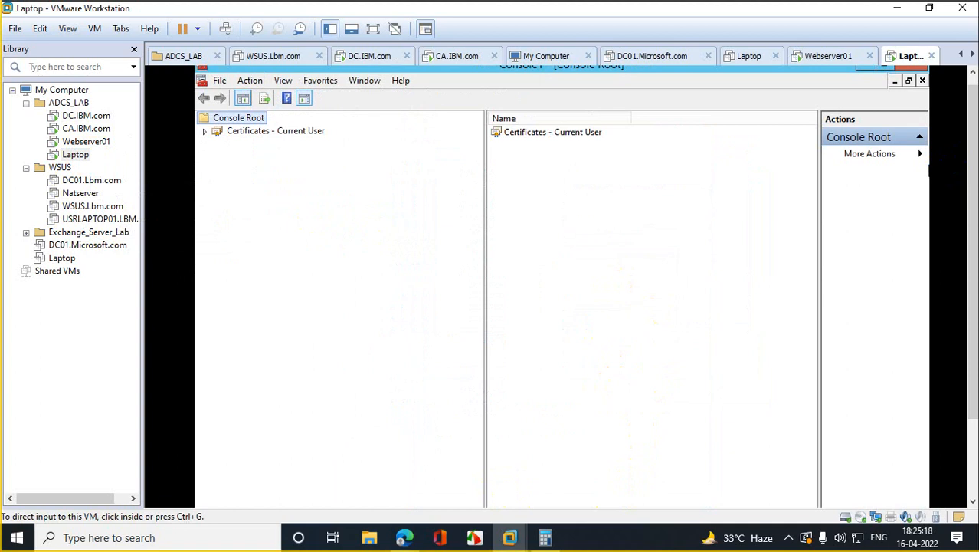
{"action": "left_click", "coordinate": [911, 72]}
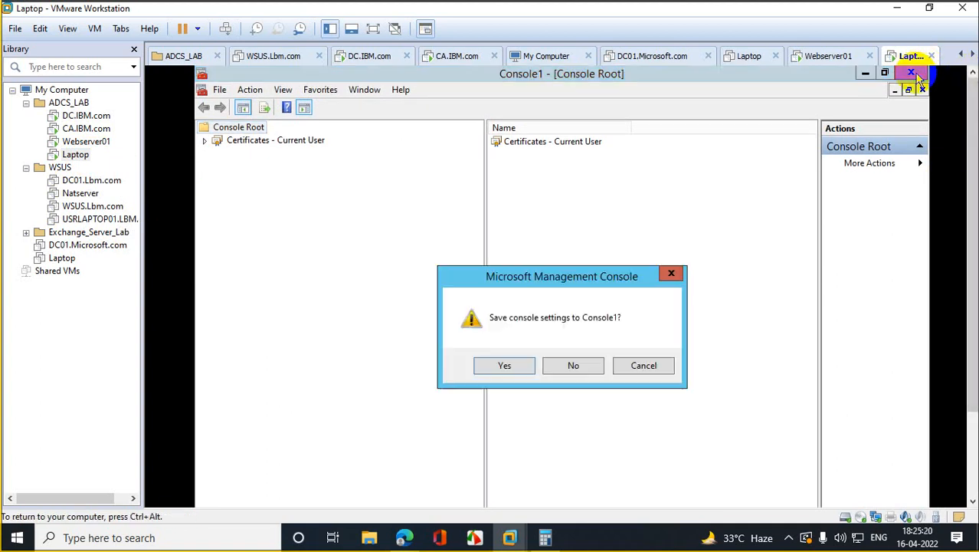
{"action": "left_click", "coordinate": [573, 365]}
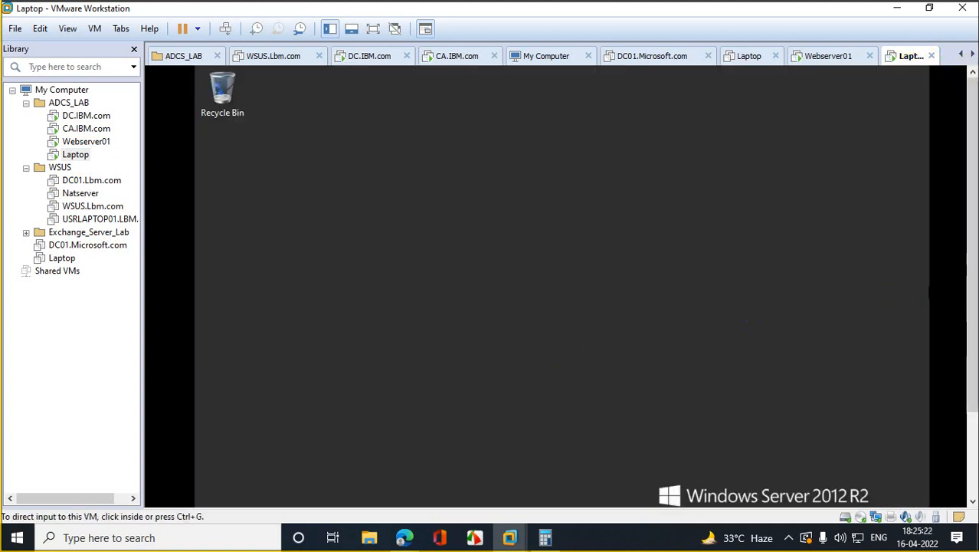
{"action": "left_click", "coordinate": [269, 416]}
{"action": "right_click", "coordinate": [232, 490]}
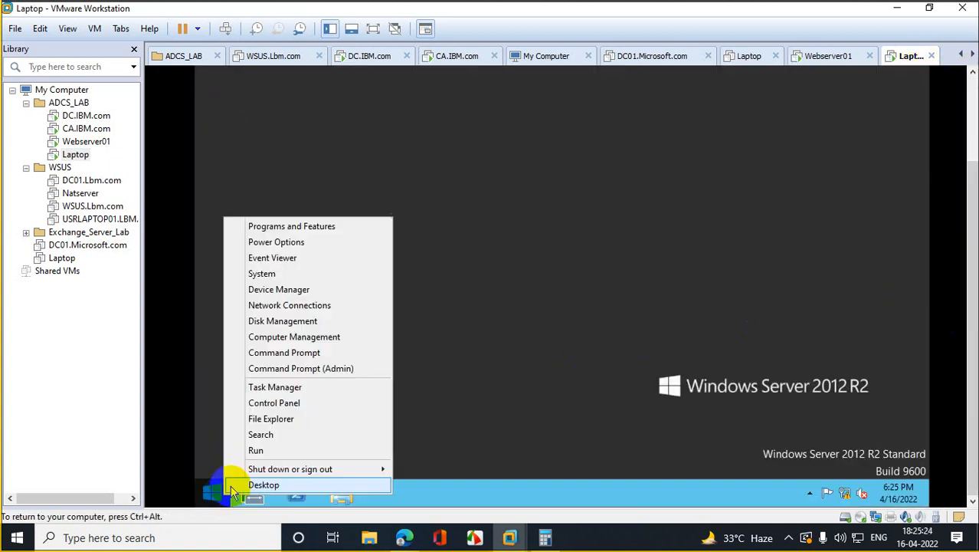
{"action": "left_click", "coordinate": [284, 450]}
{"action": "type", "text": "logoff"}
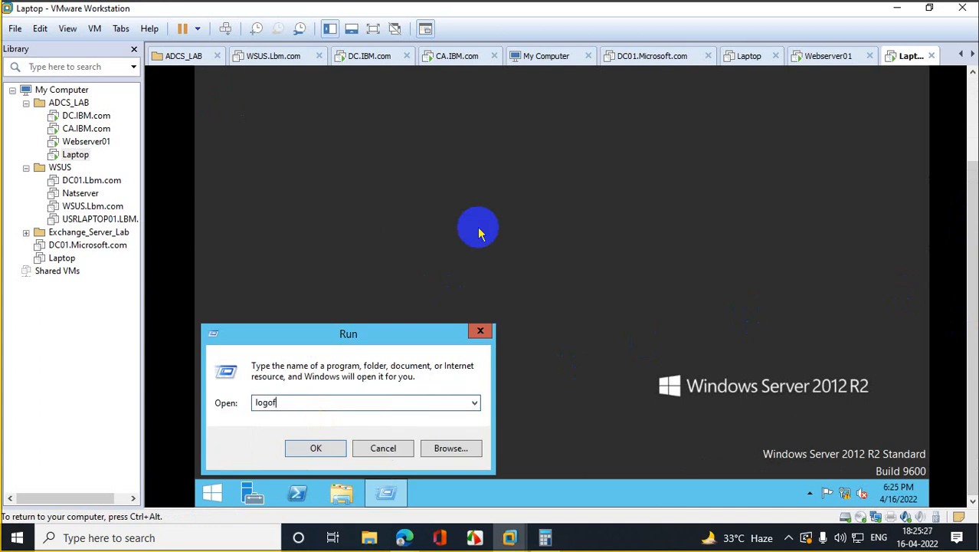
{"action": "key", "text": "Return"}
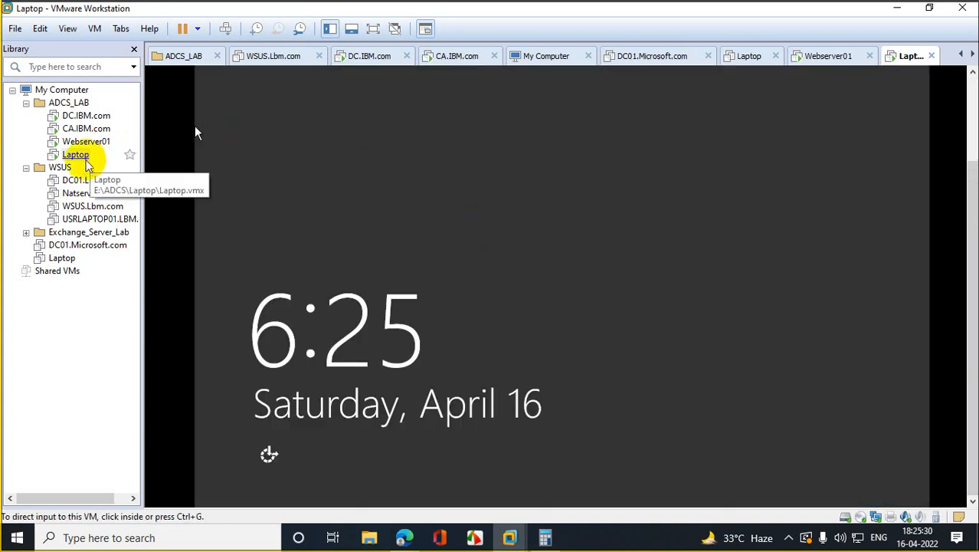
Step: Send Ctrl+Alt+Del and sign back in as the domain user with the account password
{"action": "right_click", "coordinate": [86, 159]}
{"action": "left_click", "coordinate": [191, 305]}
{"action": "left_click", "coordinate": [291, 262]}
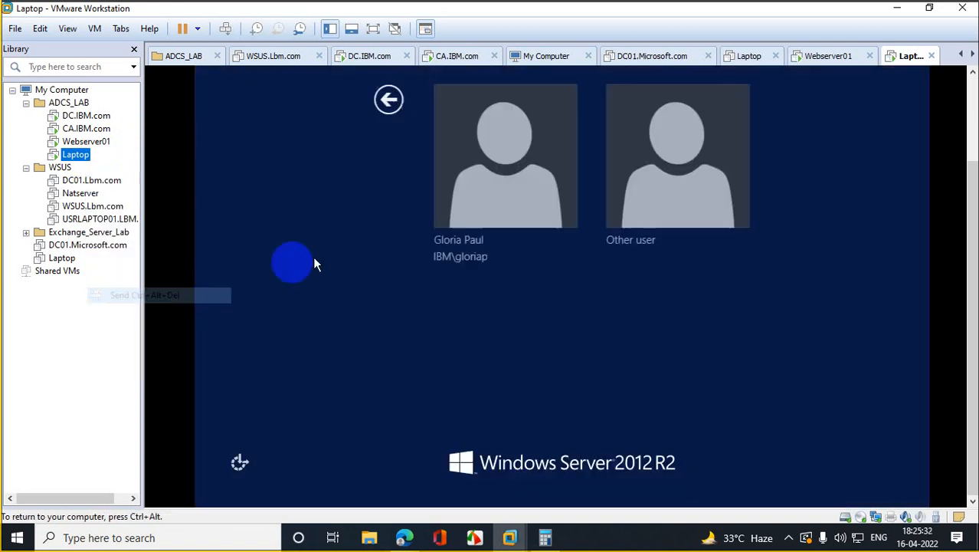
{"action": "left_click", "coordinate": [533, 166]}
{"action": "left_click", "coordinate": [555, 149]}
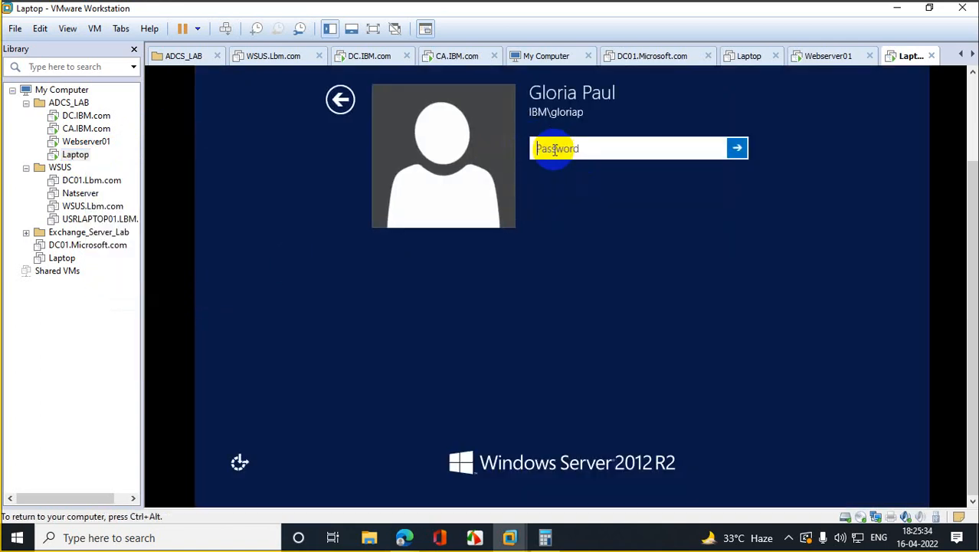
{"action": "type", "text": "••••••••••••"}
{"action": "key", "text": "Return"}
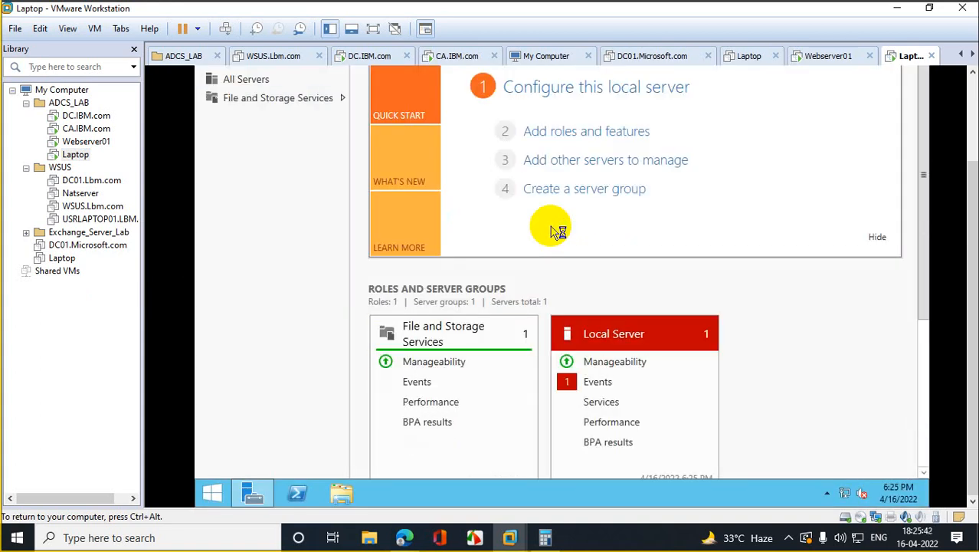
Step: Close Server Manager to reach the Laptop VM's desktop
{"action": "mouse_move", "coordinate": [973, 192]}
{"action": "left_mouse_down"}
{"action": "mouse_move", "coordinate": [970, 108]}
{"action": "mouse_move", "coordinate": [975, 201]}
{"action": "left_mouse_up"}
{"action": "left_click", "coordinate": [909, 74]}
{"action": "left_click", "coordinate": [433, 408]}
{"action": "right_click", "coordinate": [207, 496]}
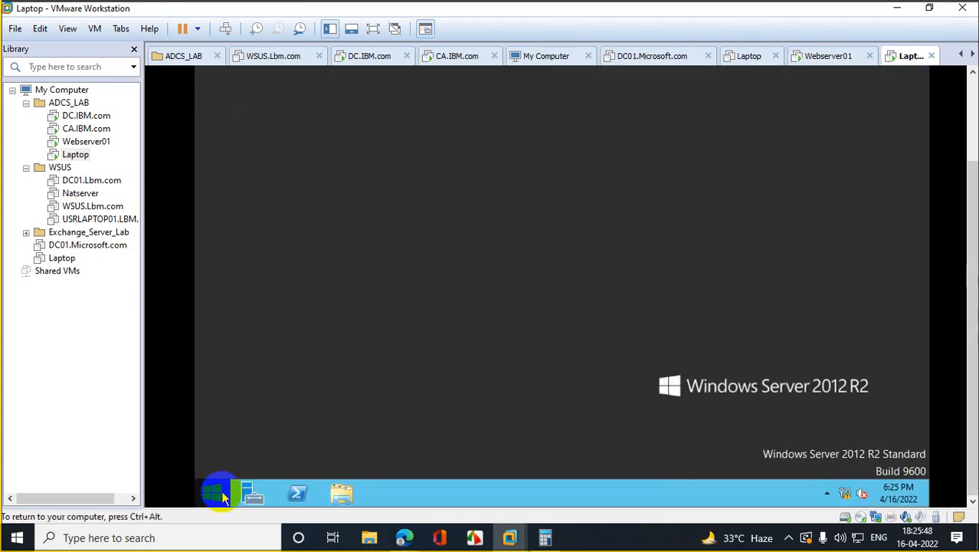
Step: Run mmc, accept the UAC prompt, and maximize the new empty console
{"action": "left_click", "coordinate": [306, 448]}
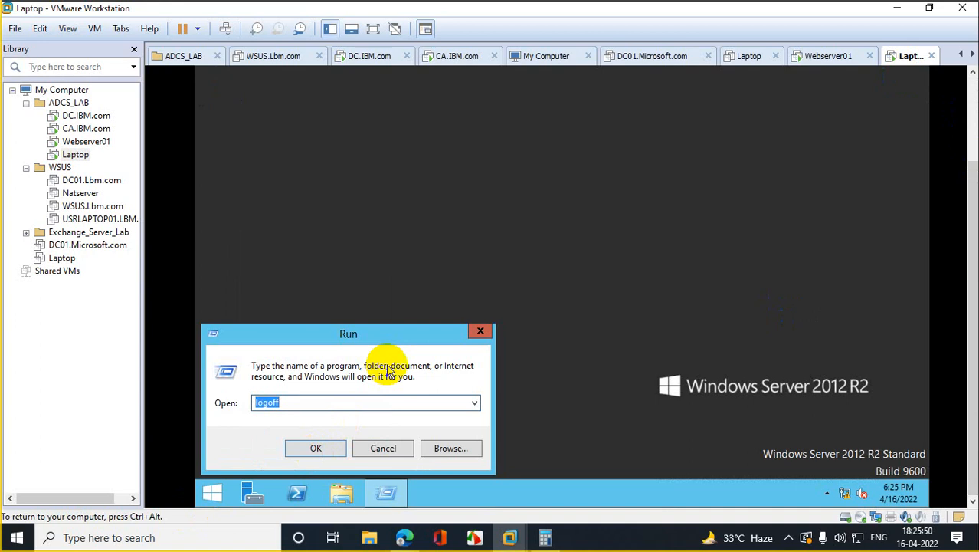
{"action": "type", "text": "mmc"}
{"action": "key", "text": "Return"}
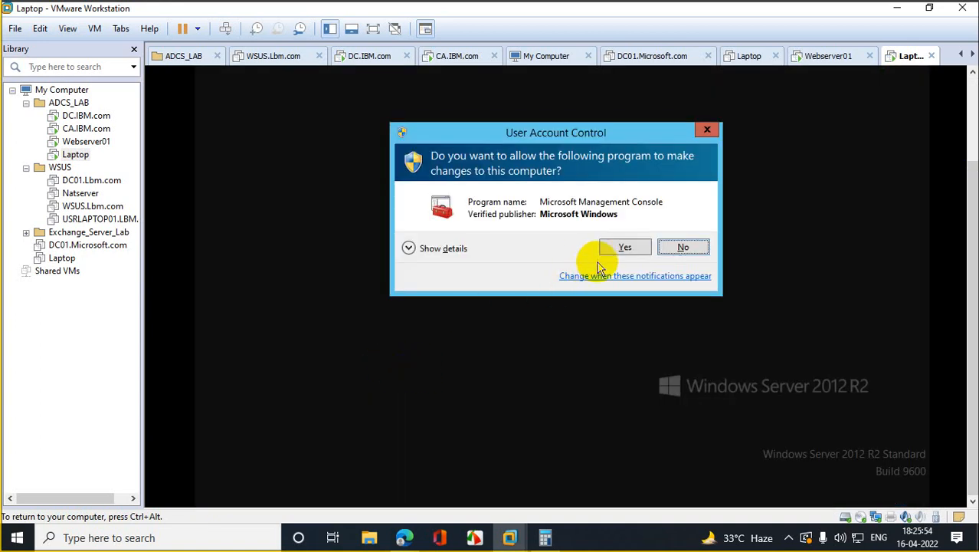
{"action": "left_click", "coordinate": [621, 247]}
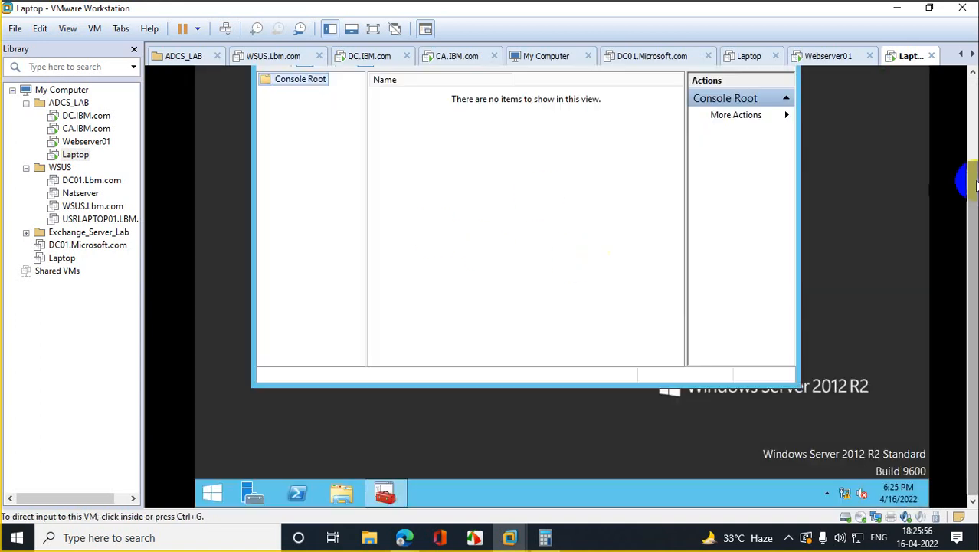
{"action": "left_click_drag", "start_coordinate": [975, 184], "coordinate": [971, 125]}
{"action": "left_click", "coordinate": [752, 107]}
{"action": "right_click", "coordinate": [231, 94]}
{"action": "left_click", "coordinate": [242, 268]}
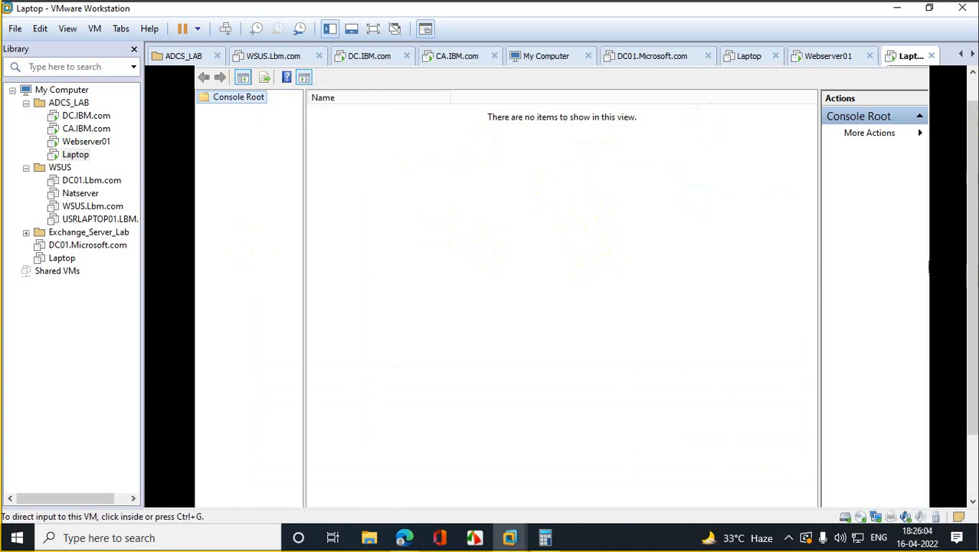
{"action": "left_click_drag", "start_coordinate": [971, 190], "coordinate": [950, 164]}
Step: Add the Local Computer Certificates snap-in and start a custom request without enrollment policy
{"action": "left_click", "coordinate": [220, 90]}
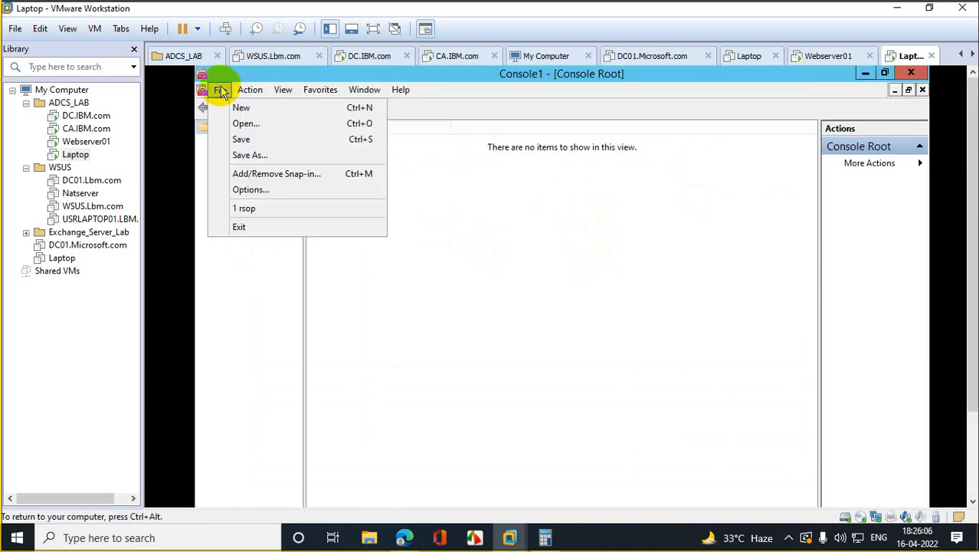
{"action": "left_click", "coordinate": [284, 174]}
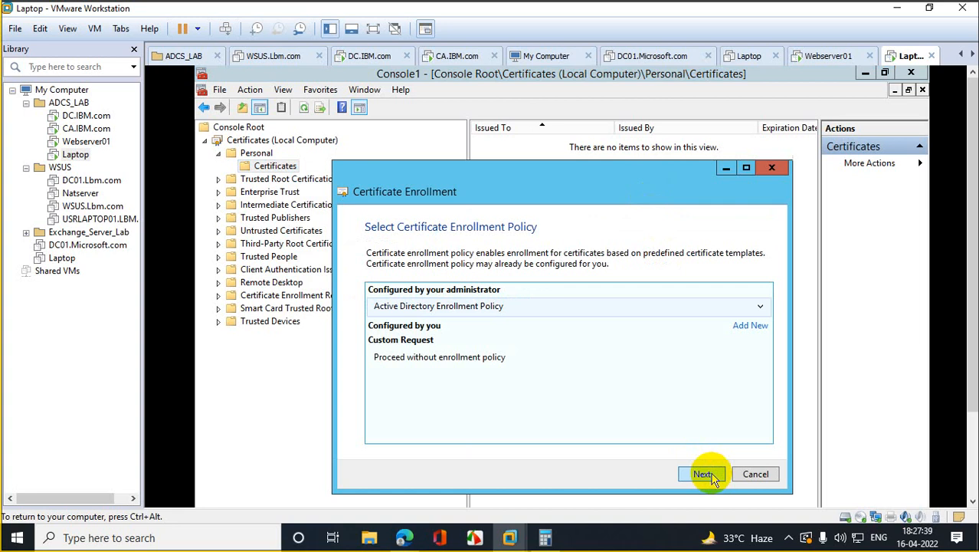
{"action": "left_click", "coordinate": [703, 474]}
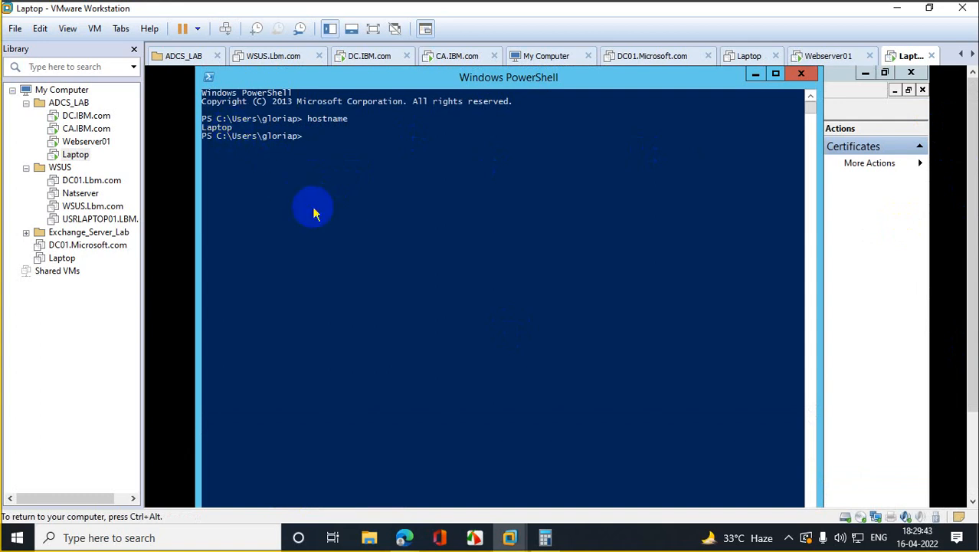
Step: Check the signed-in account with whoami and add CN=Laptop.ibm.com to the subject
{"action": "type", "text": "whoami"}
{"action": "key", "text": "Return"}
{"action": "type", "text": "\\"}
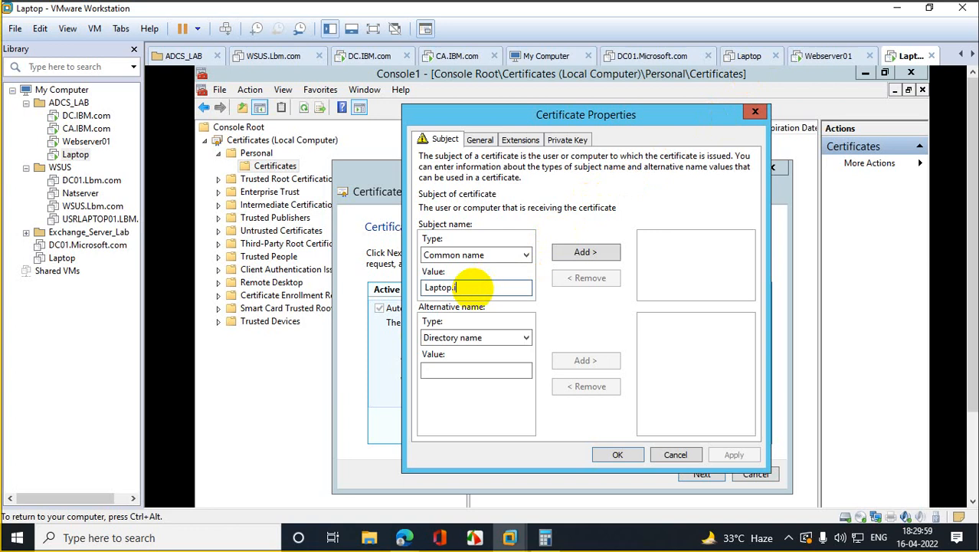
{"action": "type", "text": ".ibm.com"}
{"action": "left_click", "coordinate": [581, 256]}
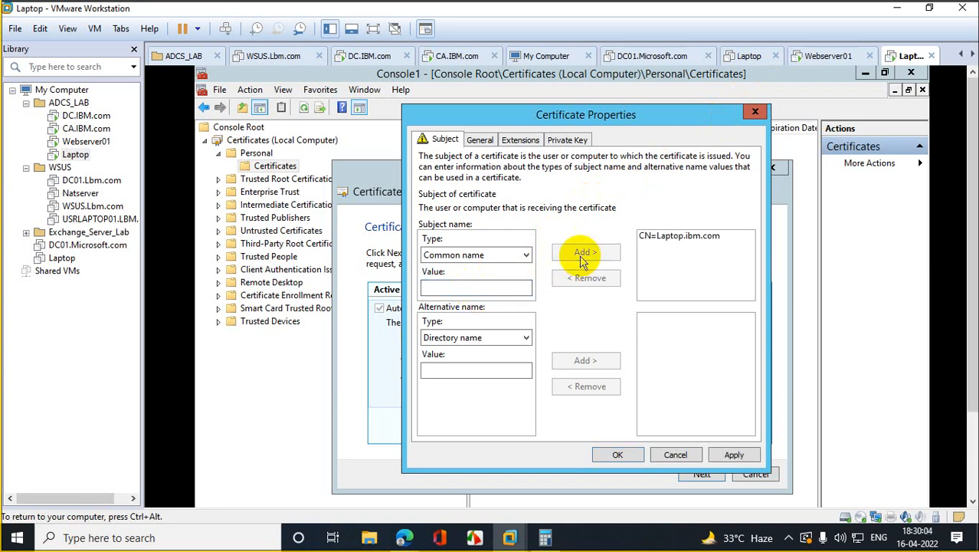
Step: Add Country IN and Locality MUM to the request's subject name
{"action": "left_click", "coordinate": [518, 261]}
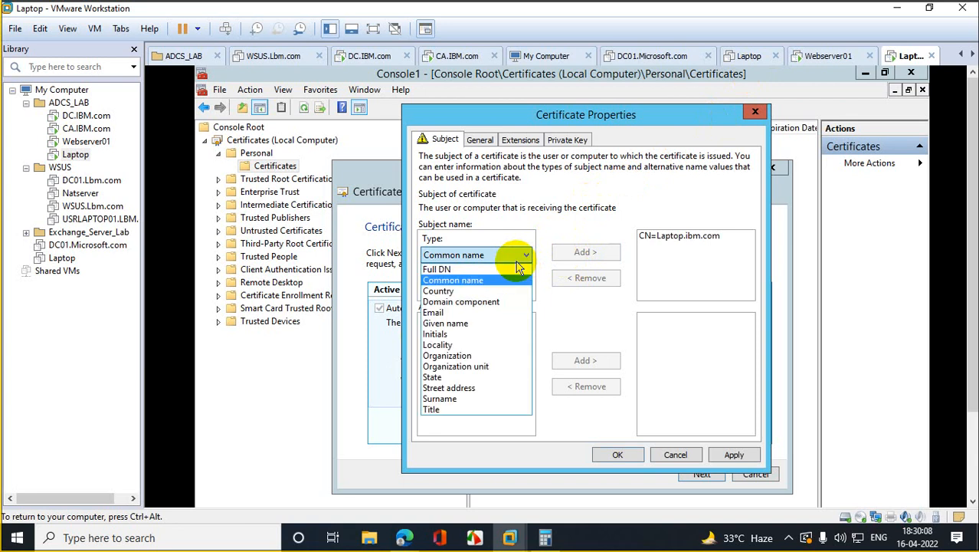
{"action": "left_click", "coordinate": [458, 289]}
{"action": "left_click", "coordinate": [448, 285]}
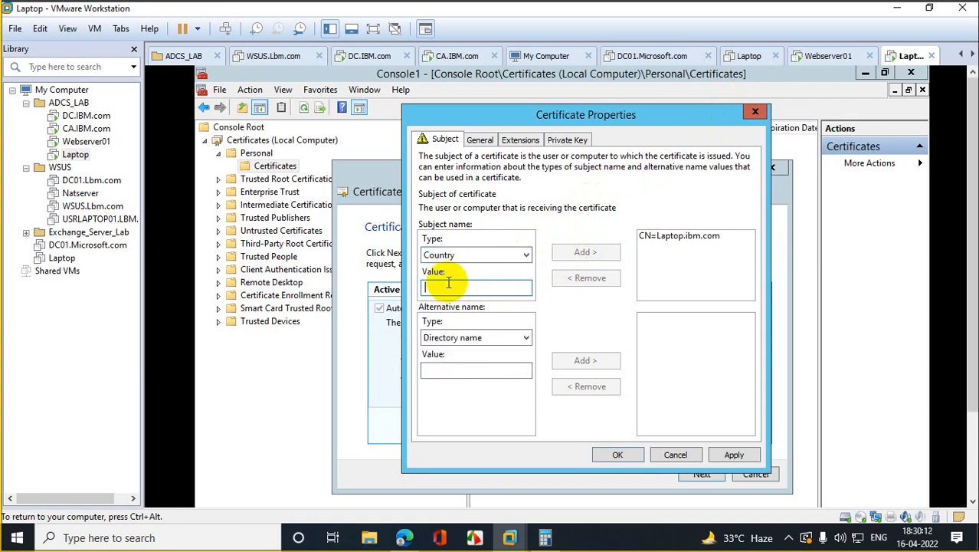
{"action": "type", "text": "IN"}
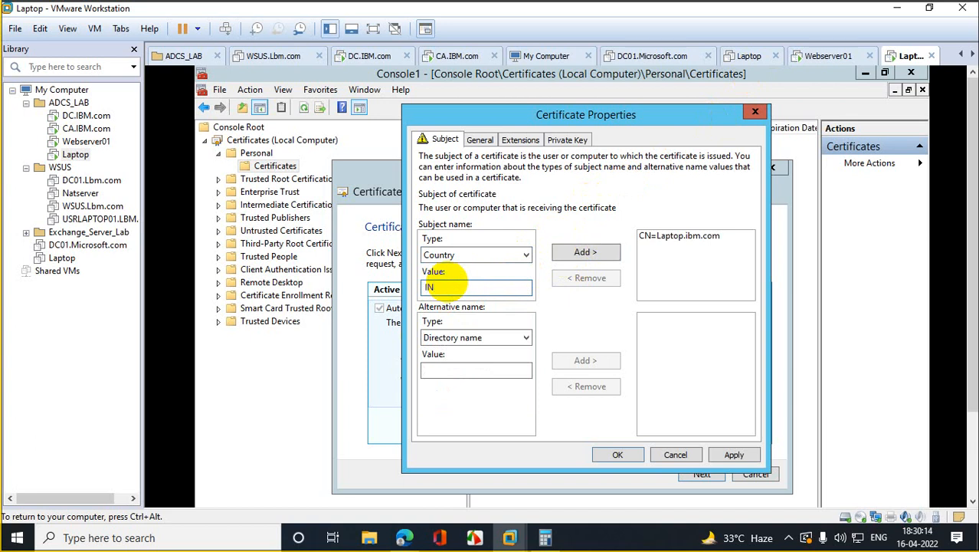
{"action": "left_click", "coordinate": [601, 256]}
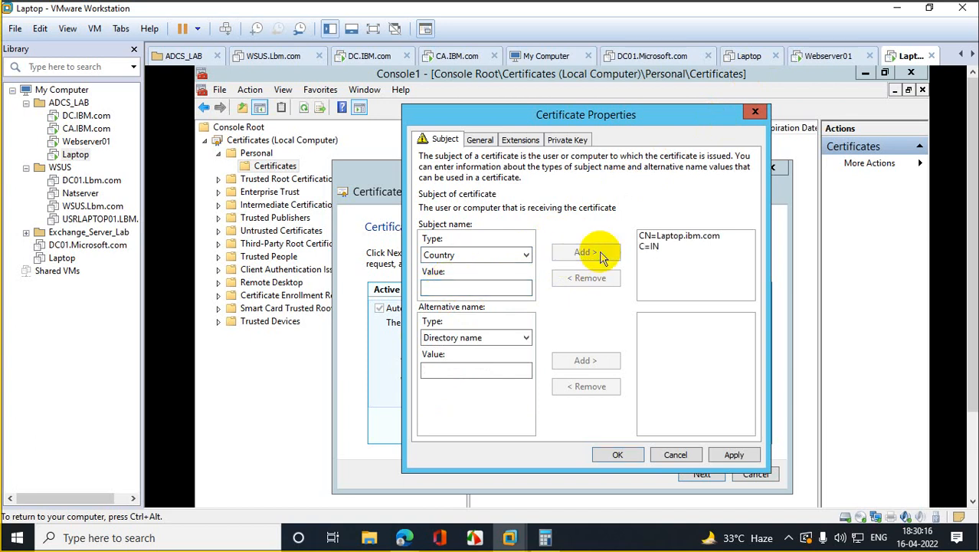
{"action": "left_click", "coordinate": [496, 257]}
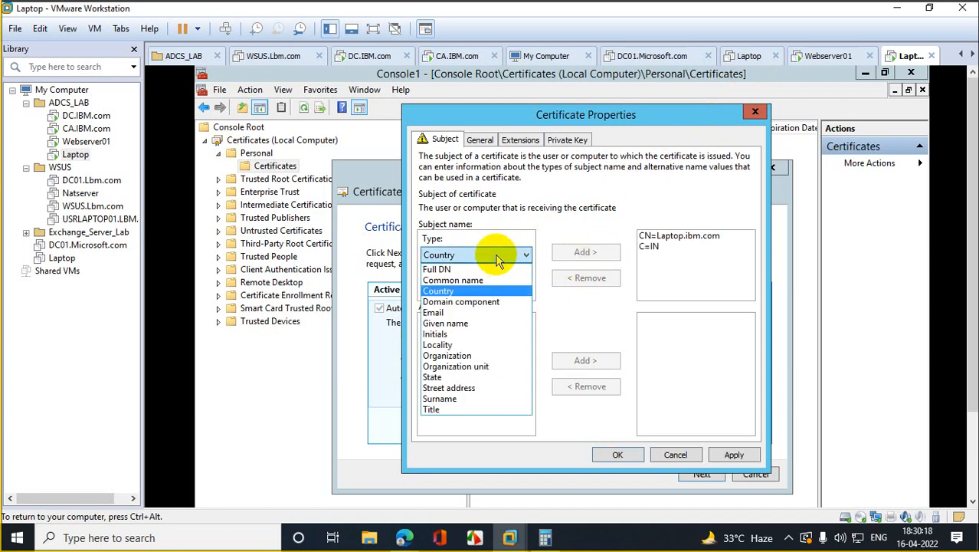
{"action": "left_click", "coordinate": [438, 345]}
{"action": "left_click", "coordinate": [440, 289]}
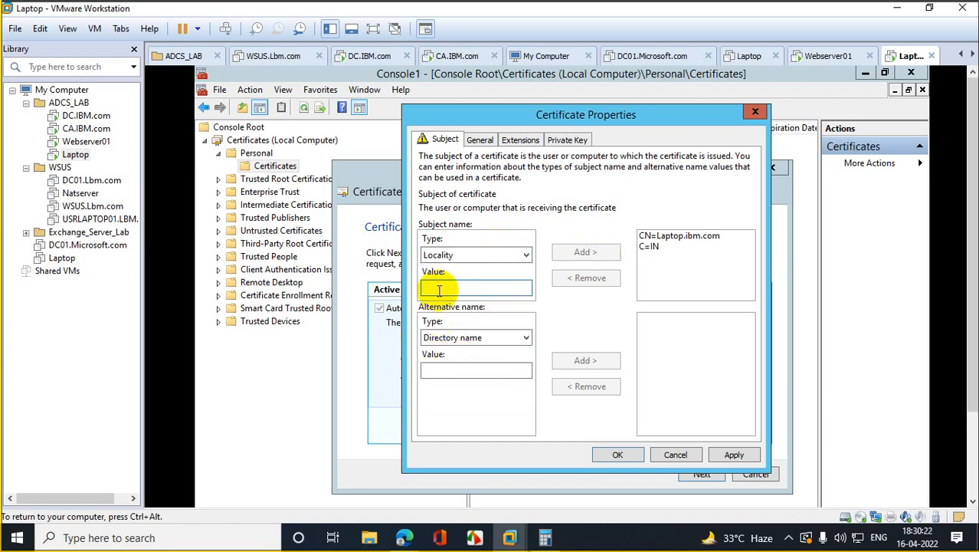
{"action": "type", "text": "MUM"}
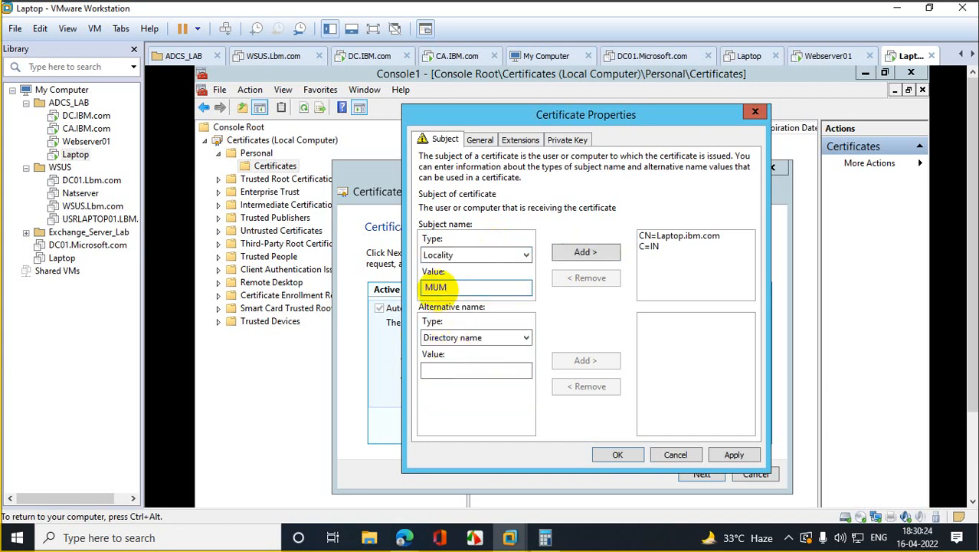
{"action": "left_click", "coordinate": [586, 251]}
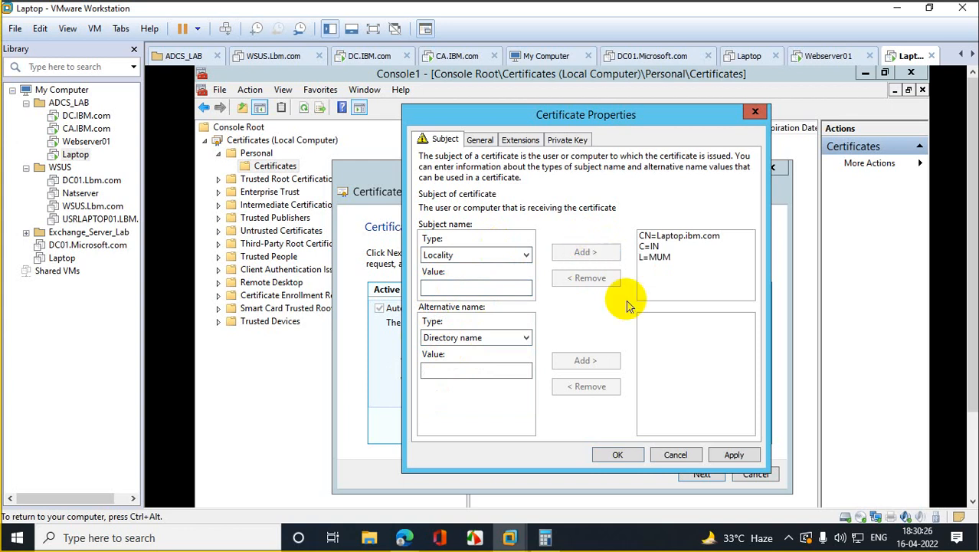
Step: Apply the certificate properties and advance to saving the offline request
{"action": "left_click", "coordinate": [729, 455]}
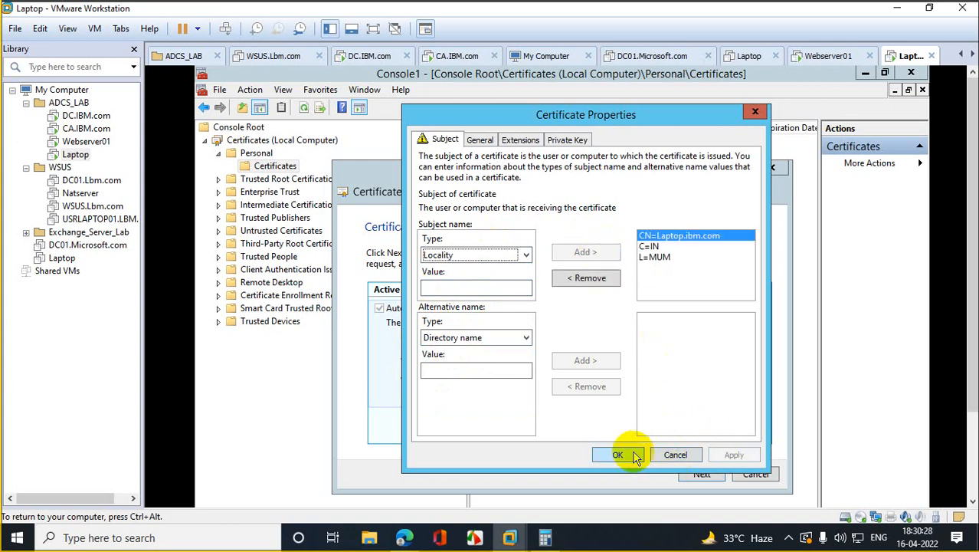
{"action": "left_click", "coordinate": [618, 455]}
{"action": "left_click", "coordinate": [700, 475]}
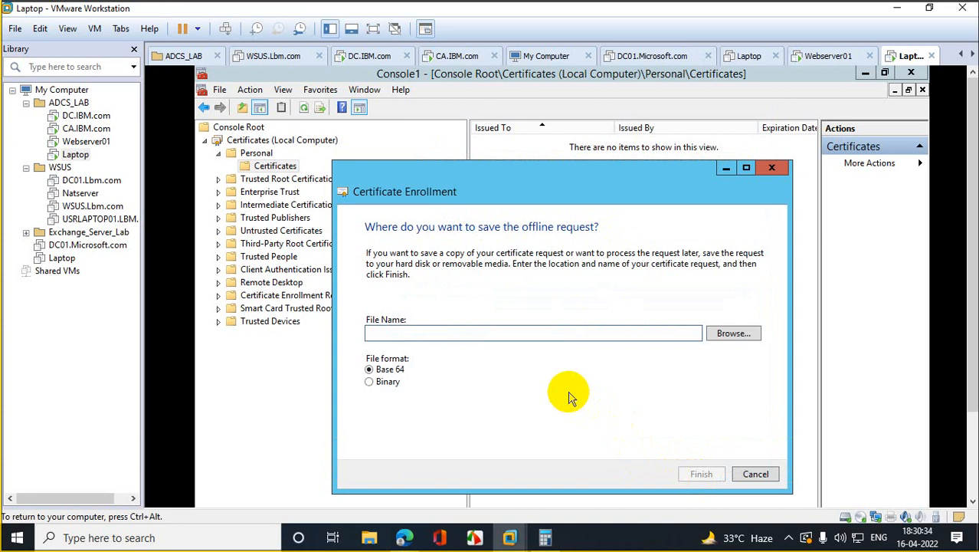
Step: Save the request to the Desktop as mycsr.txt using All Files type, then finish enrollment
{"action": "left_click", "coordinate": [739, 335]}
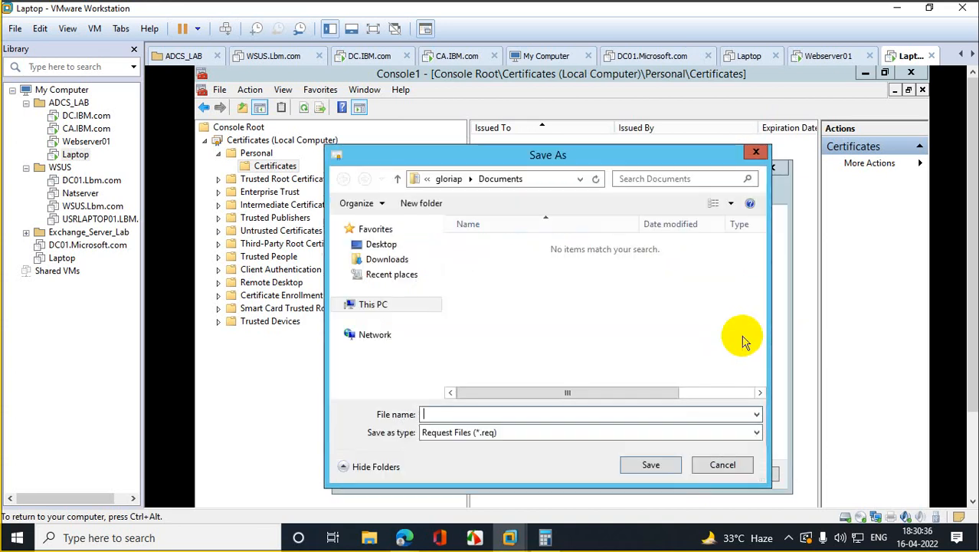
{"action": "left_click", "coordinate": [375, 245]}
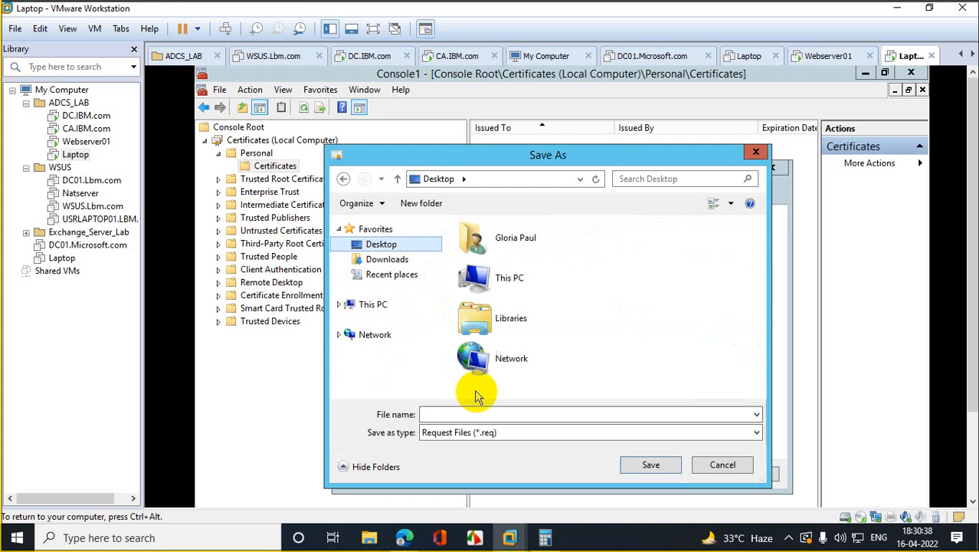
{"action": "left_click", "coordinate": [476, 414]}
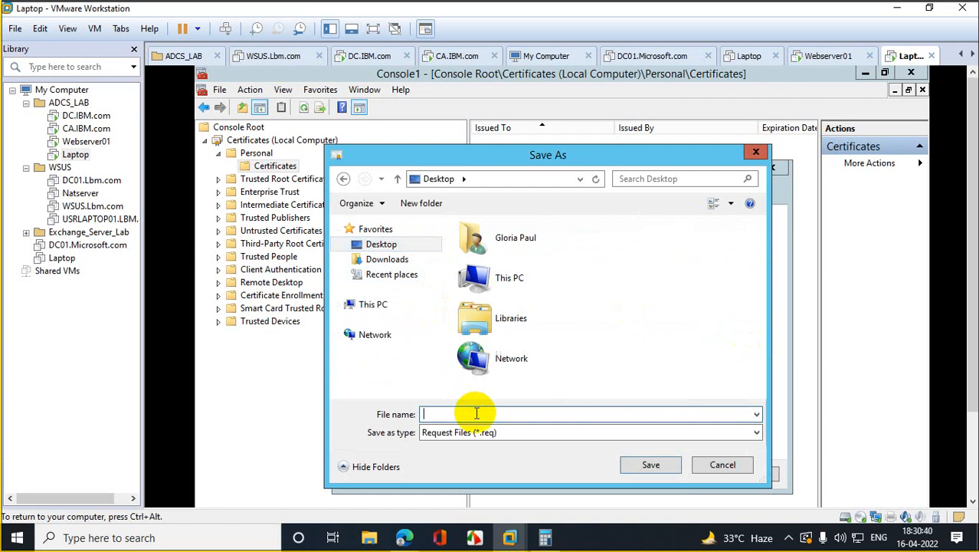
{"action": "type", "text": "mycsr"}
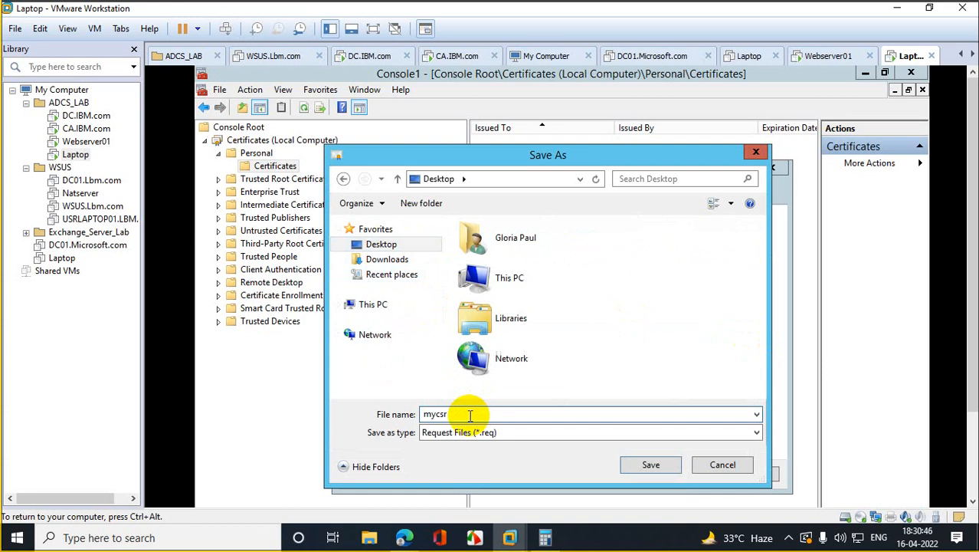
{"action": "left_click", "coordinate": [512, 435]}
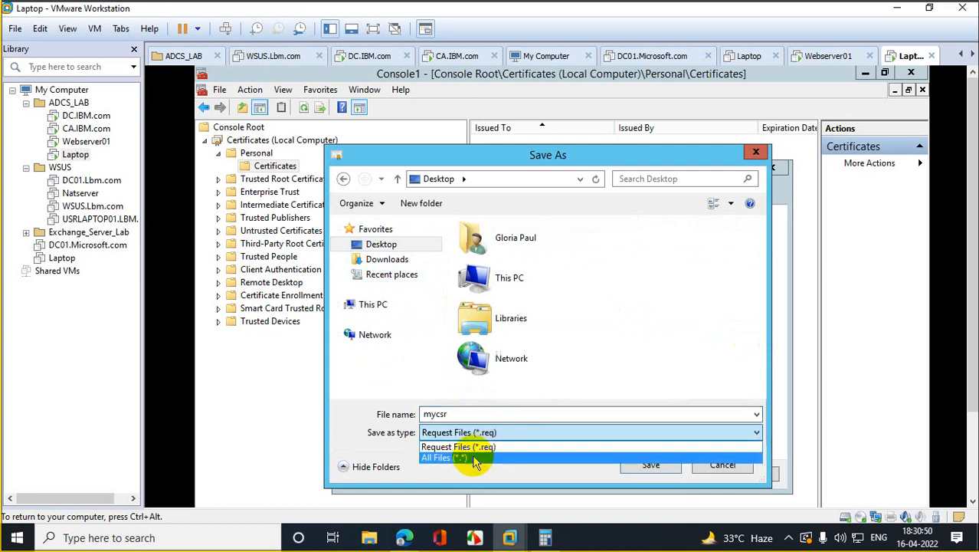
{"action": "left_click", "coordinate": [475, 454]}
{"action": "left_click", "coordinate": [468, 415]}
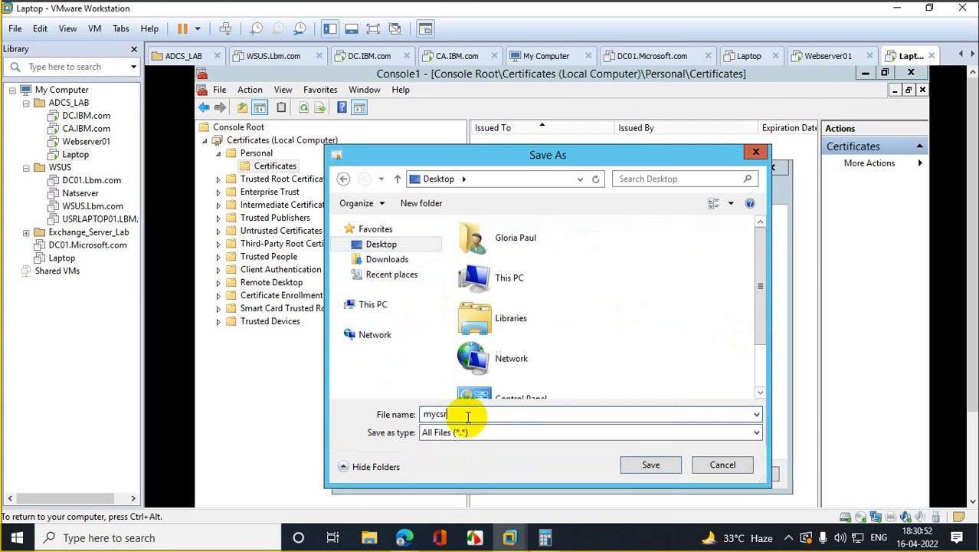
{"action": "type", "text": ".txt"}
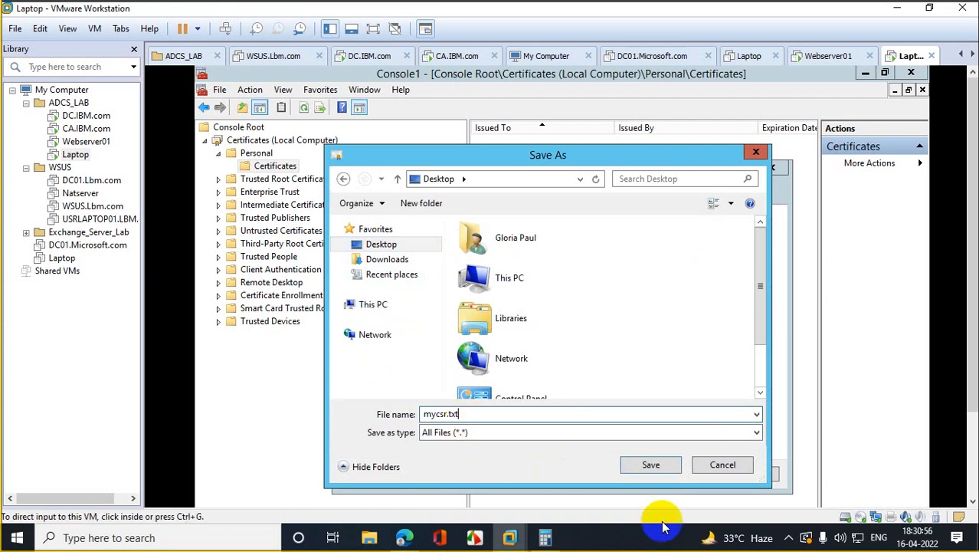
{"action": "left_click", "coordinate": [651, 466]}
{"action": "left_click", "coordinate": [688, 474]}
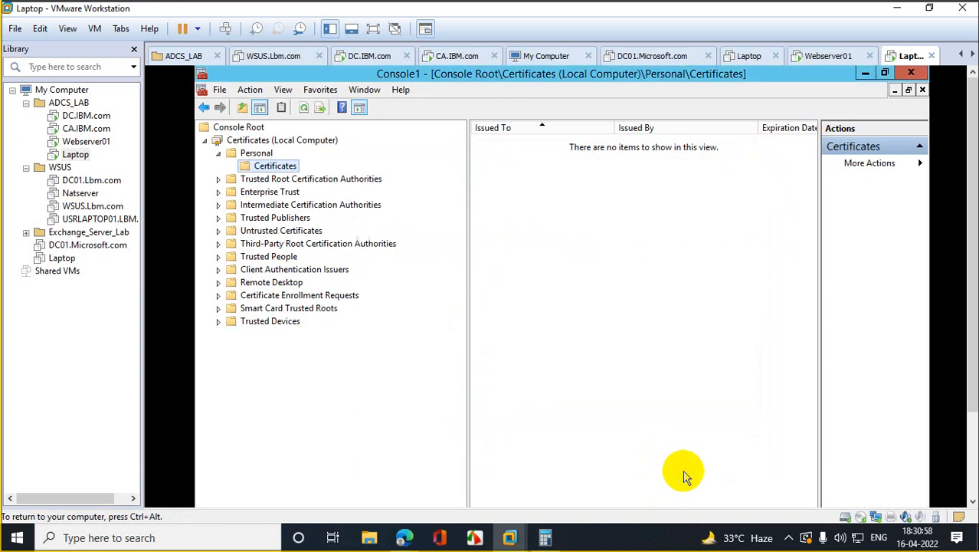
Step: Close the console without saving and open mycsr in a maximized Notepad
{"action": "left_click", "coordinate": [911, 73]}
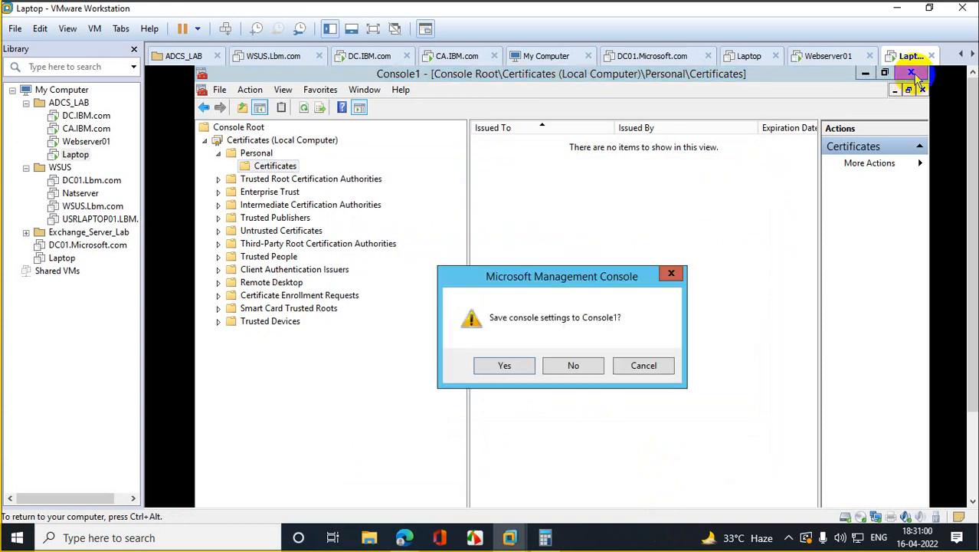
{"action": "left_click", "coordinate": [585, 368]}
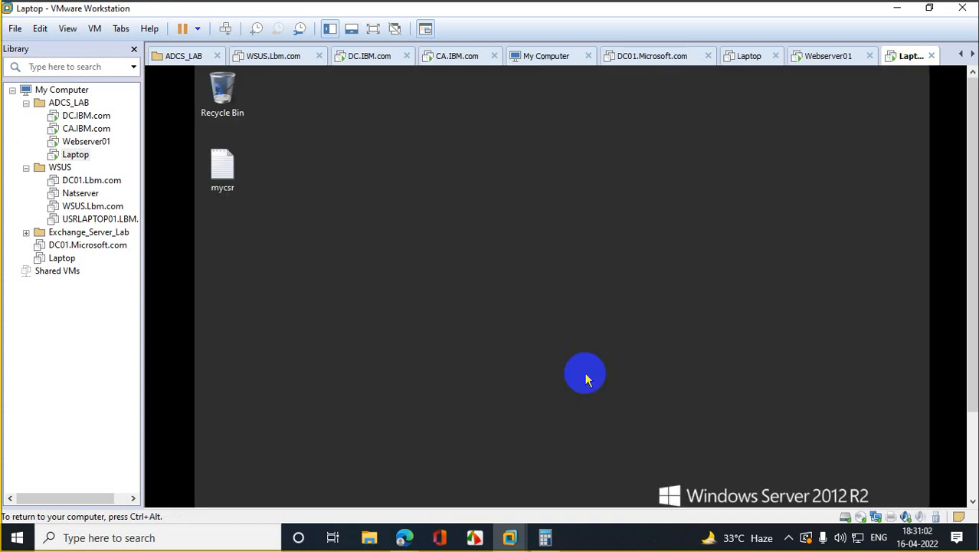
{"action": "double_click", "coordinate": [234, 175]}
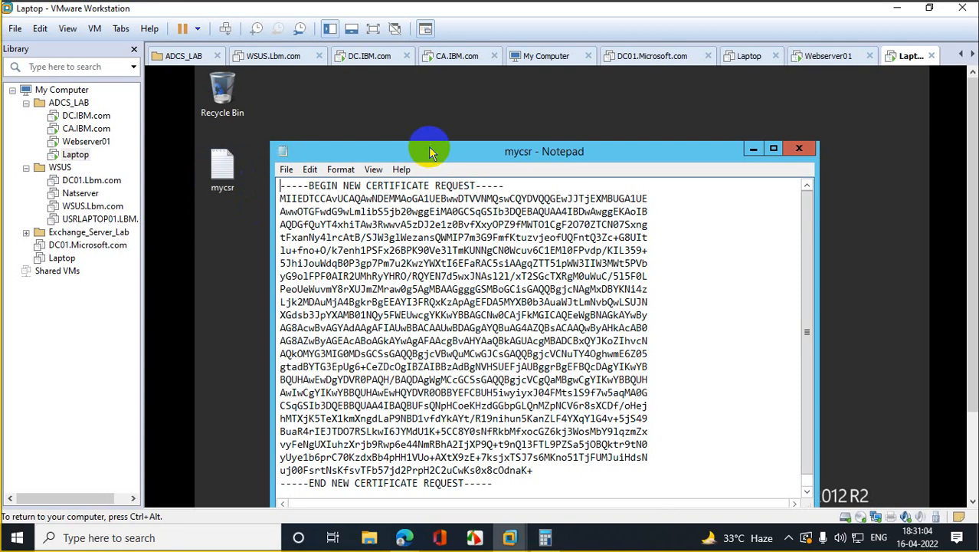
{"action": "left_click", "coordinate": [774, 148]}
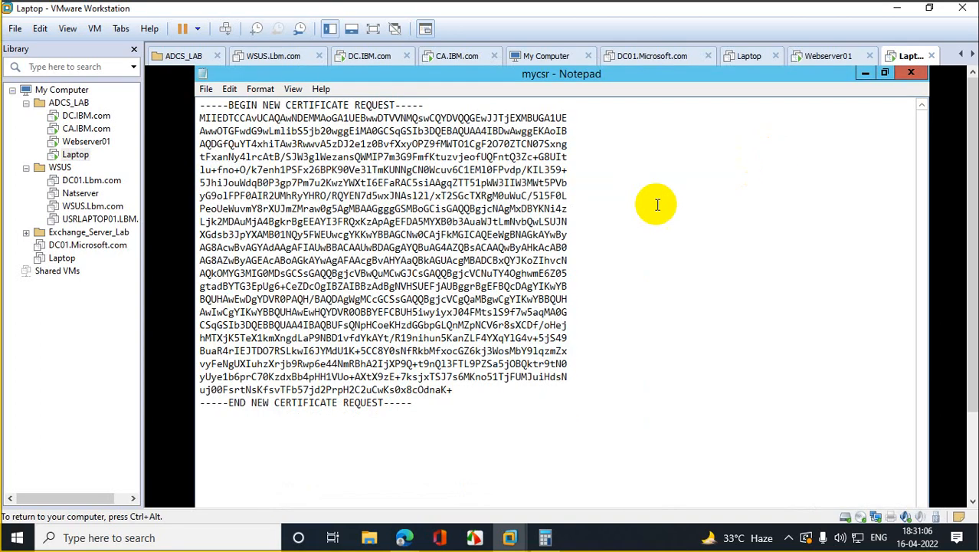
Step: Copy the entire certificate request text and bring the browser window forward
{"action": "left_click_drag", "start_coordinate": [438, 414], "coordinate": [195, 98]}
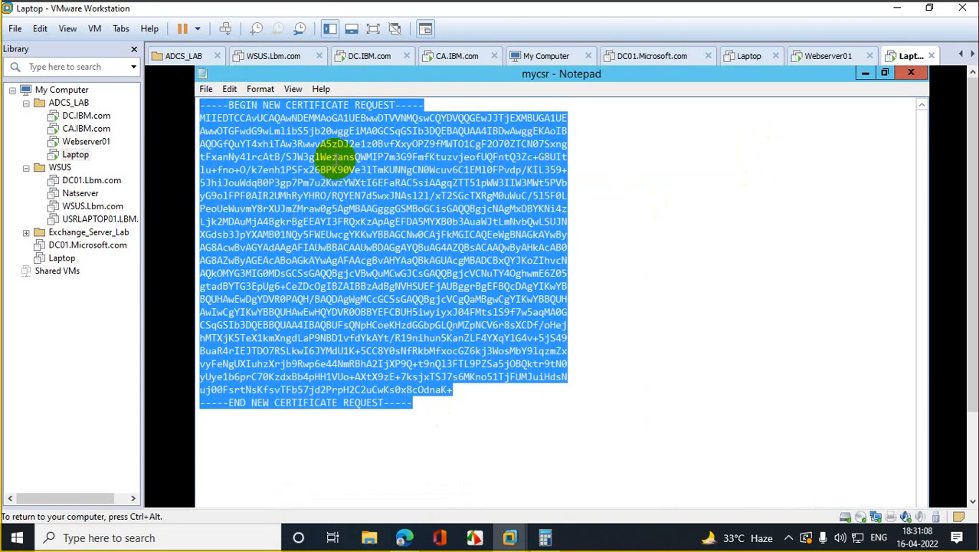
{"action": "right_click", "coordinate": [337, 165]}
{"action": "left_click", "coordinate": [391, 204]}
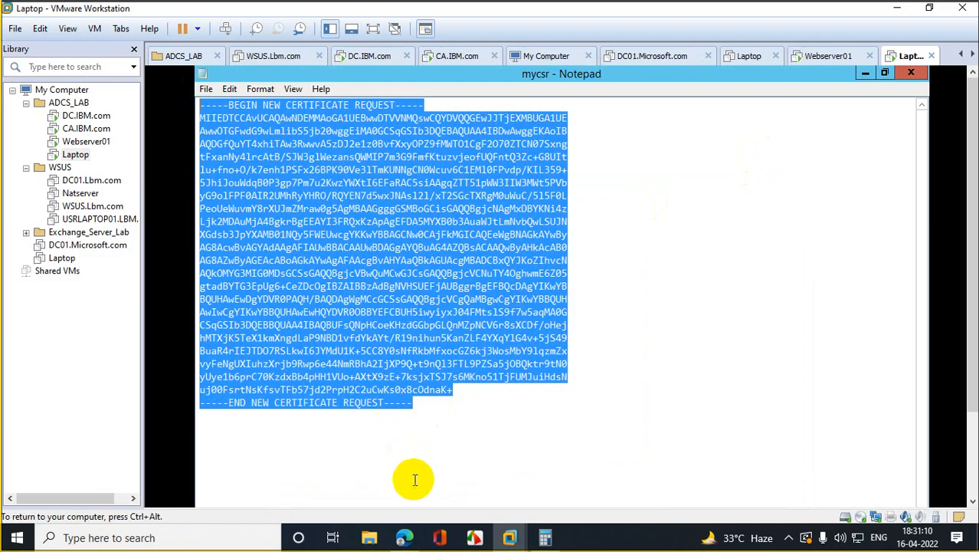
{"action": "left_click", "coordinate": [405, 537]}
{"action": "left_click", "coordinate": [371, 498]}
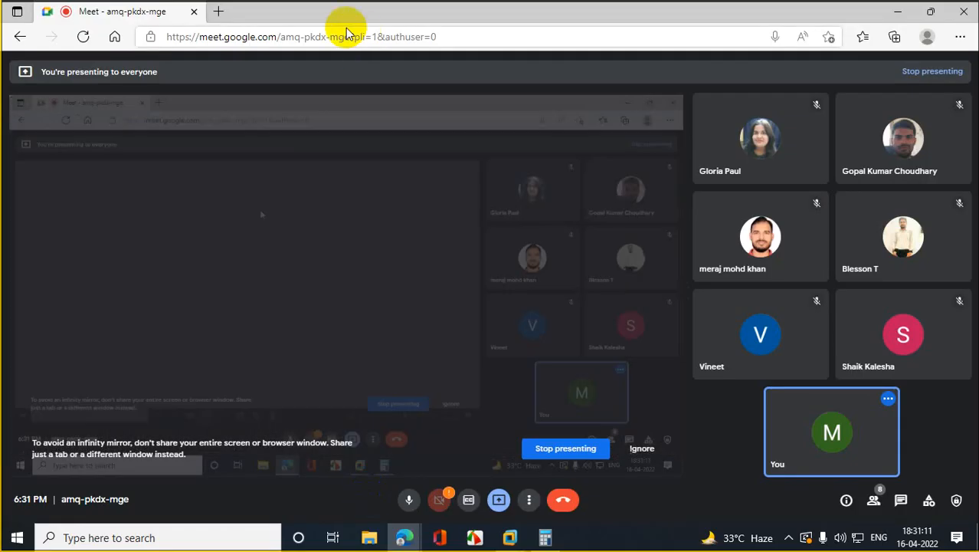
Step: In a new tab, Google 'csr decoder' and open the SSL Shopper CSR Decoder result
{"action": "left_click", "coordinate": [221, 12]}
{"action": "type", "text": "google.com"}
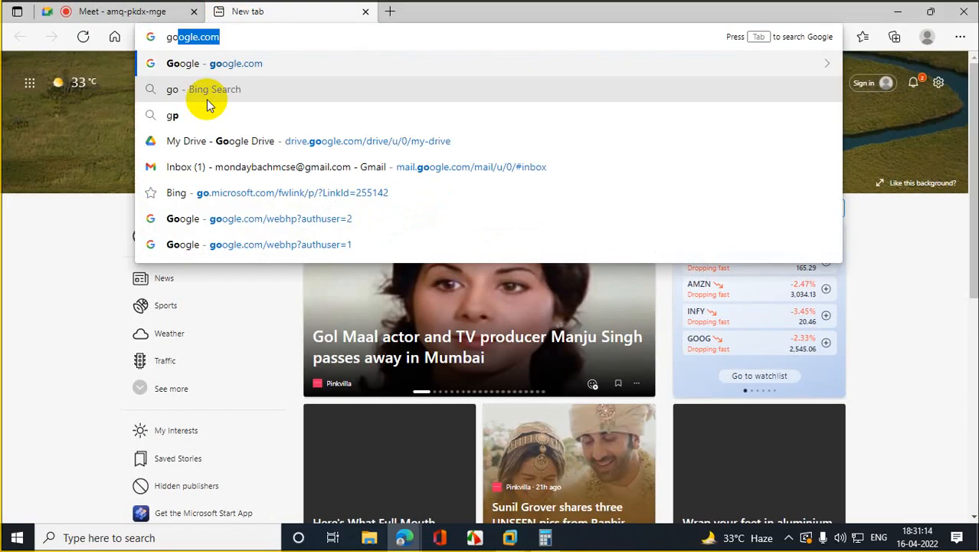
{"action": "key", "text": "Return"}
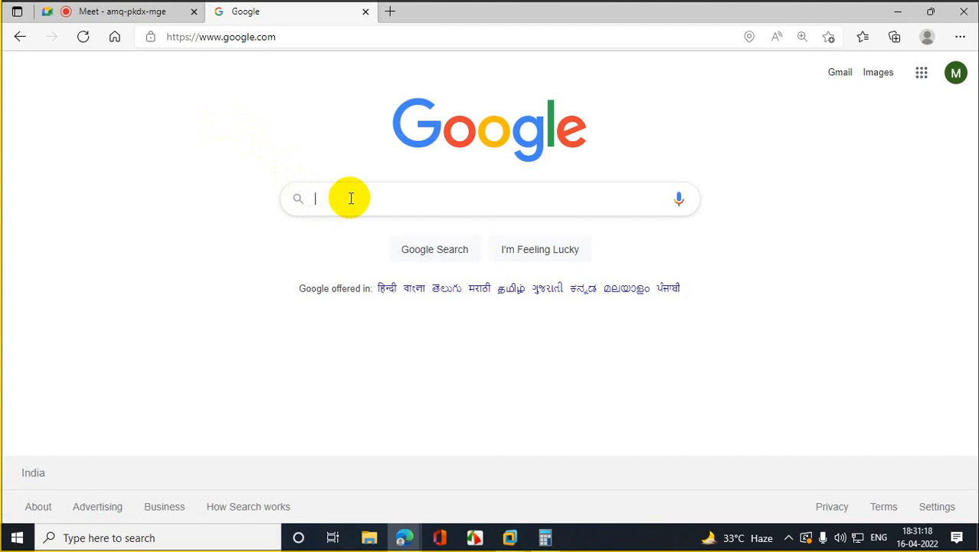
{"action": "type", "text": "csrde"}
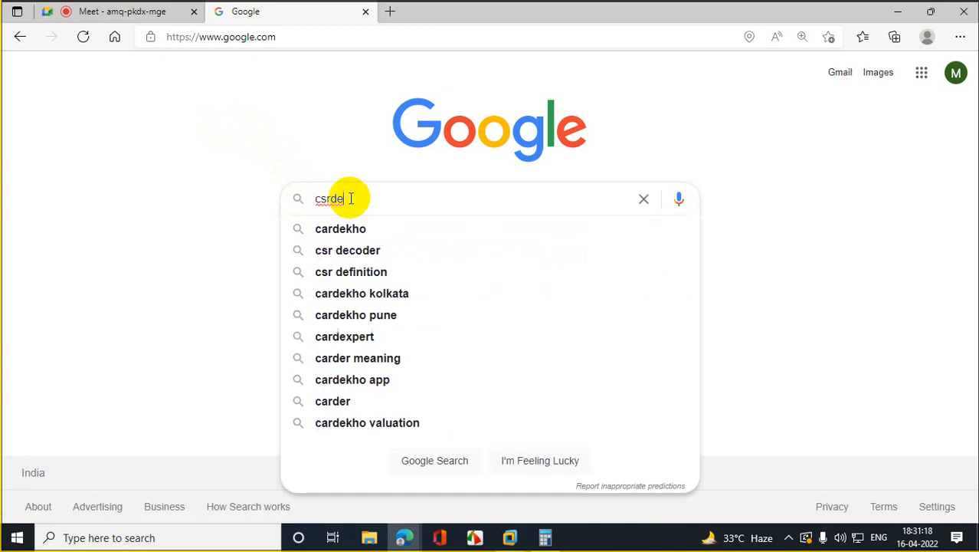
{"action": "left_click", "coordinate": [373, 261]}
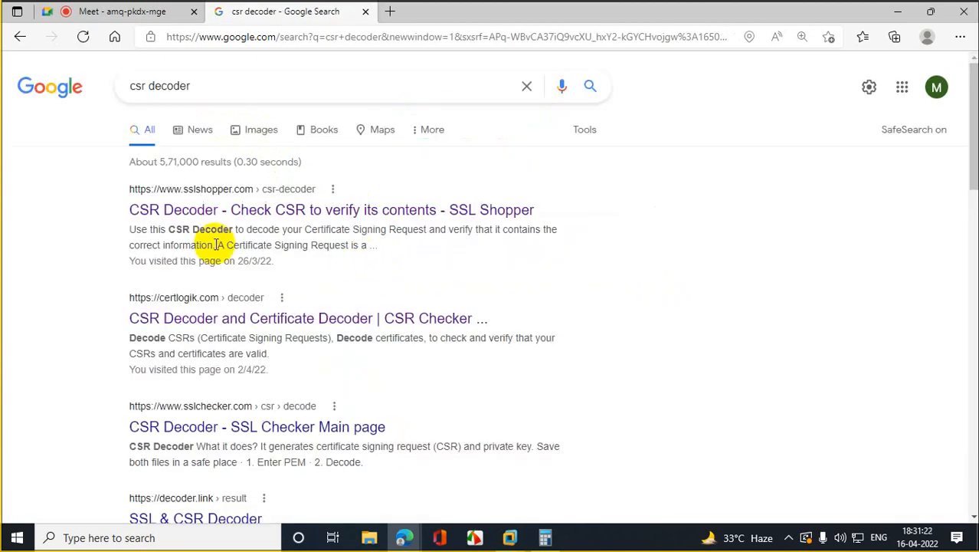
{"action": "left_click", "coordinate": [208, 217]}
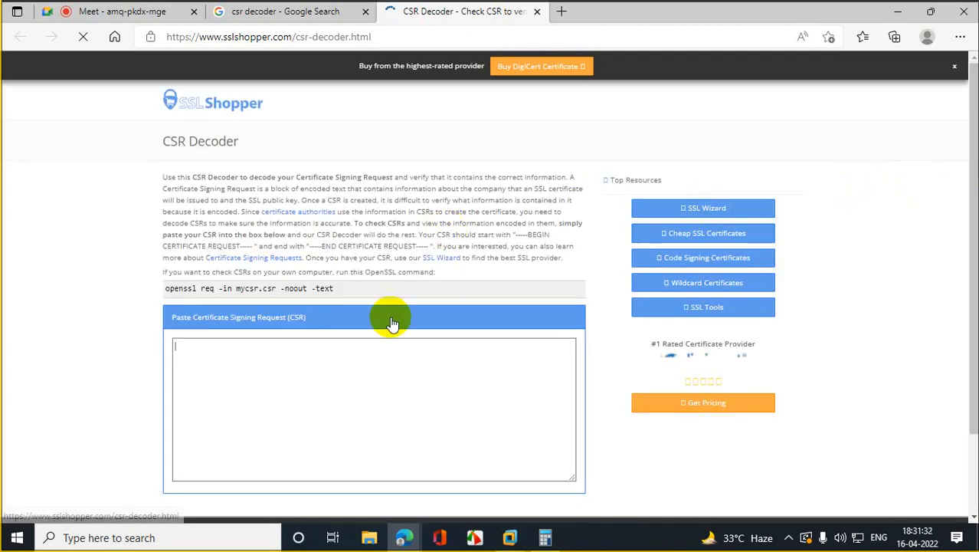
Step: Paste into the SSL Shopper CSR box, clearing the wrongly pasted meeting link
{"action": "left_click", "coordinate": [313, 371]}
{"action": "key", "text": "ctrl+v"}
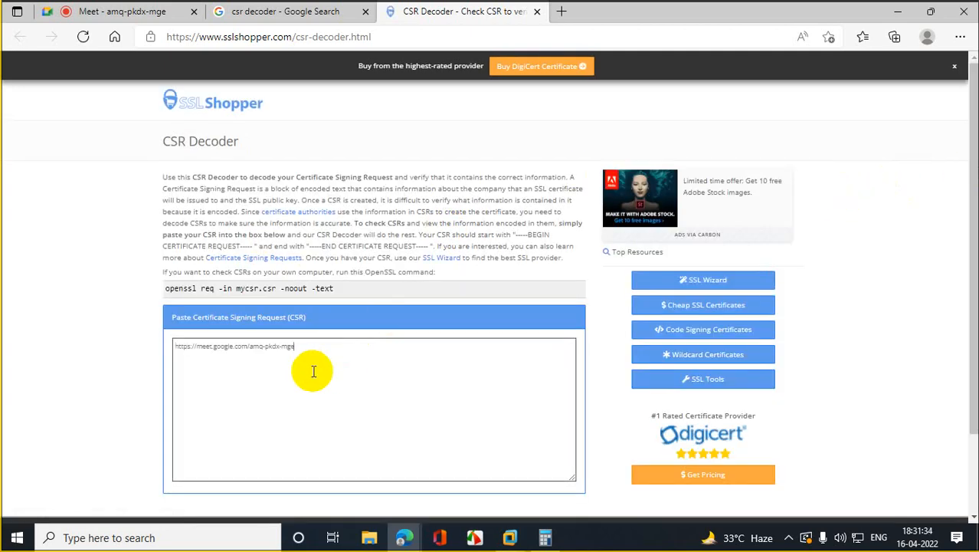
{"action": "left_click_drag", "start_coordinate": [296, 347], "coordinate": [69, 335]}
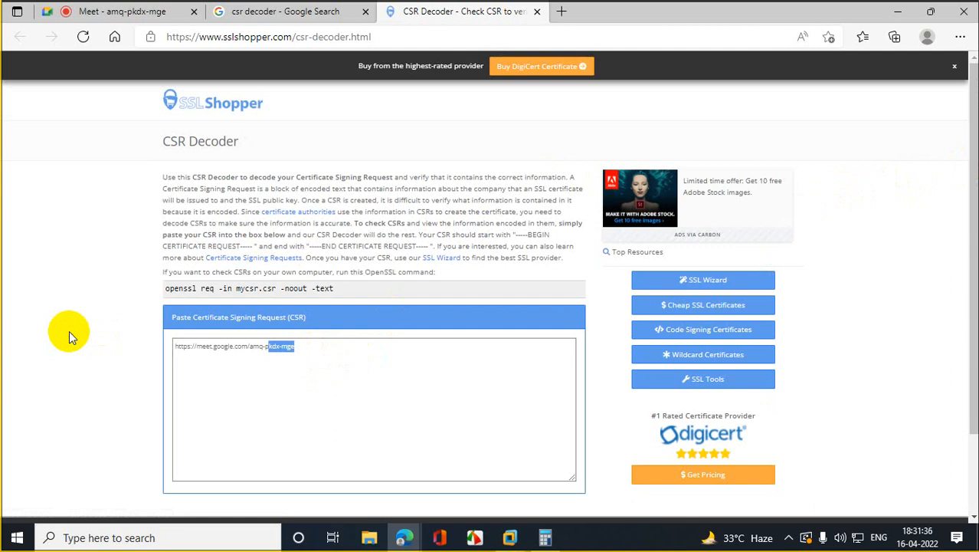
{"action": "key", "text": "BackSpace"}
{"action": "right_click", "coordinate": [207, 362]}
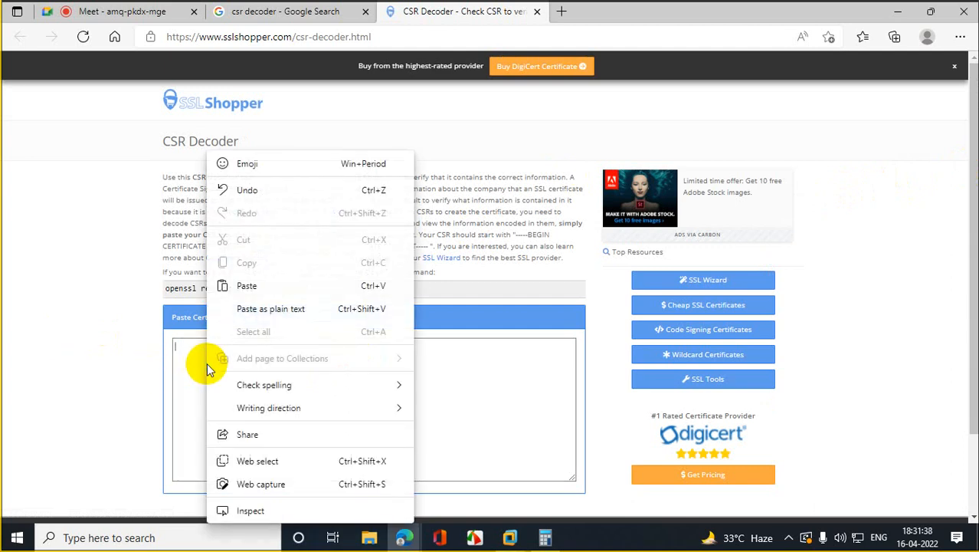
{"action": "left_click", "coordinate": [264, 285]}
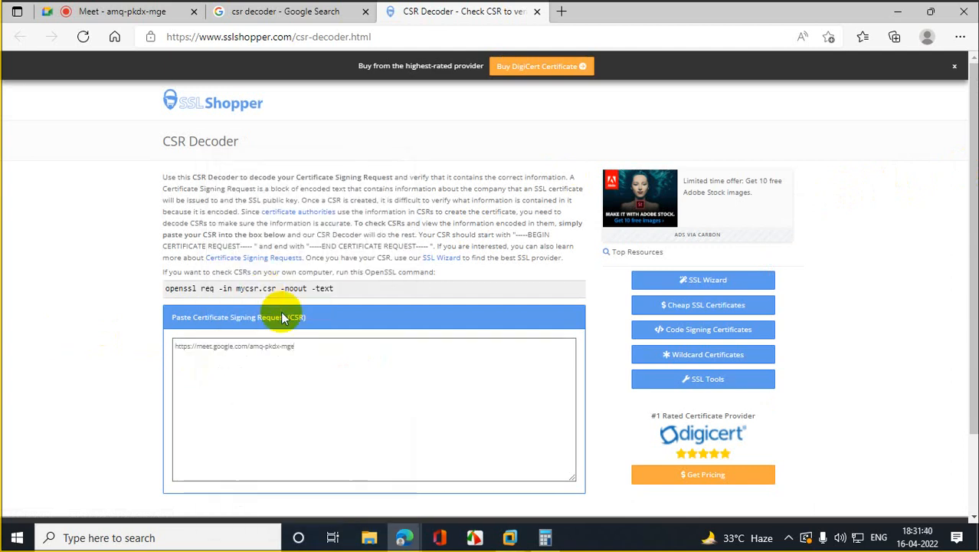
Step: Copy the certificate request again in the VM and re-paste it into the CSR box
{"action": "left_click", "coordinate": [898, 11]}
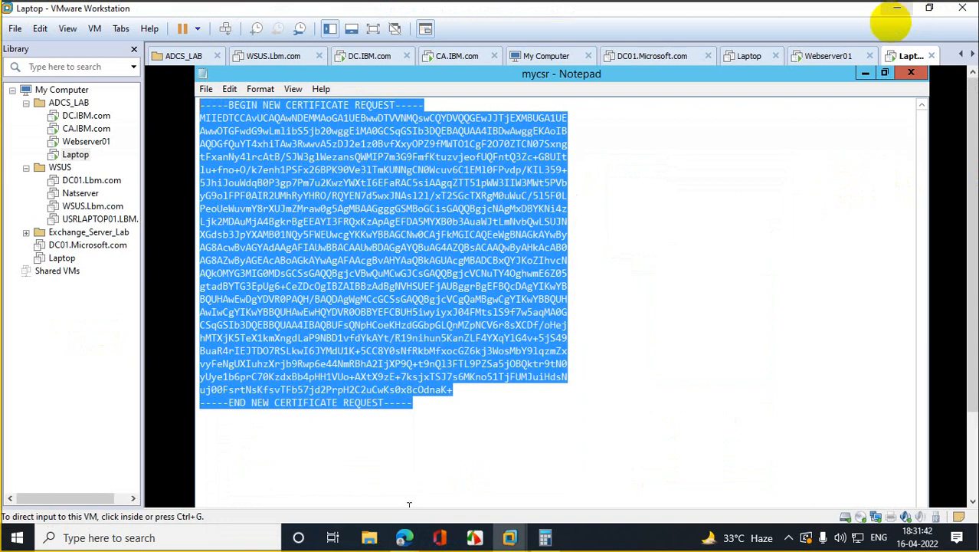
{"action": "right_click", "coordinate": [331, 184]}
{"action": "left_click", "coordinate": [367, 228]}
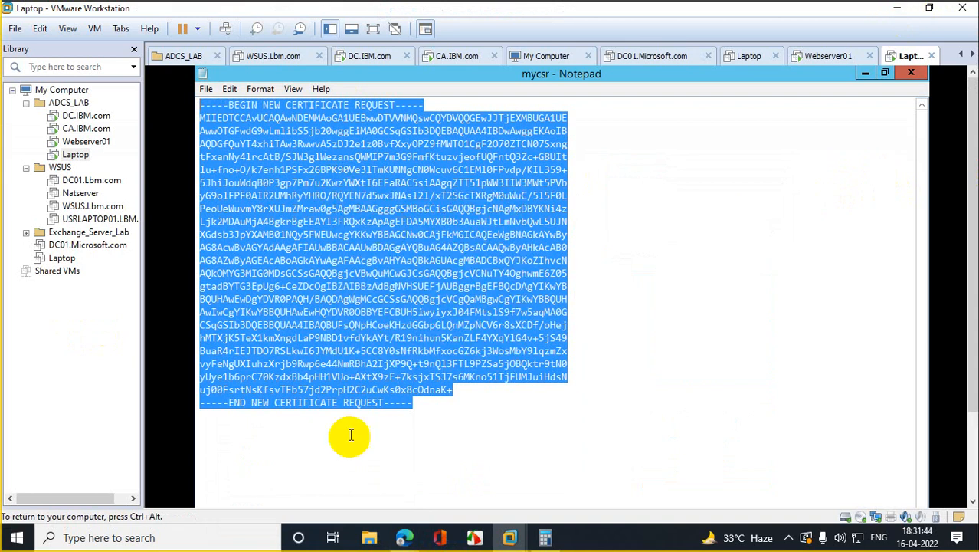
{"action": "mouse_move", "coordinate": [404, 537]}
{"action": "left_click", "coordinate": [367, 490]}
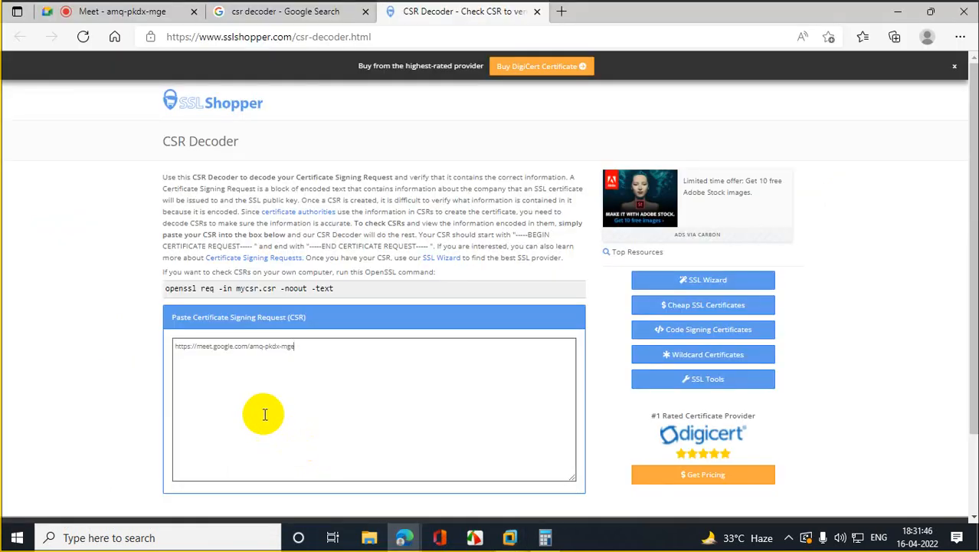
{"action": "left_click_drag", "start_coordinate": [323, 350], "coordinate": [9, 347]}
{"action": "key", "text": "Delete"}
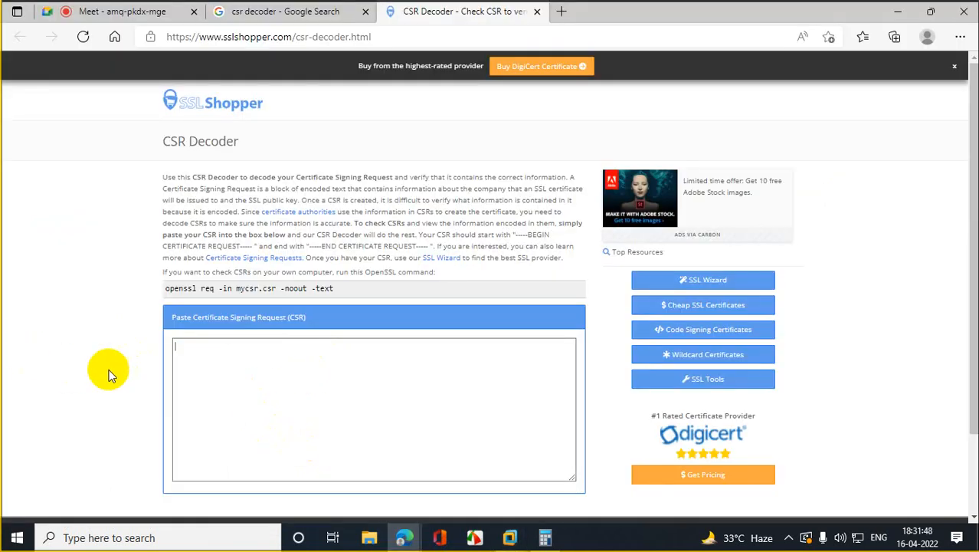
{"action": "right_click", "coordinate": [187, 360]}
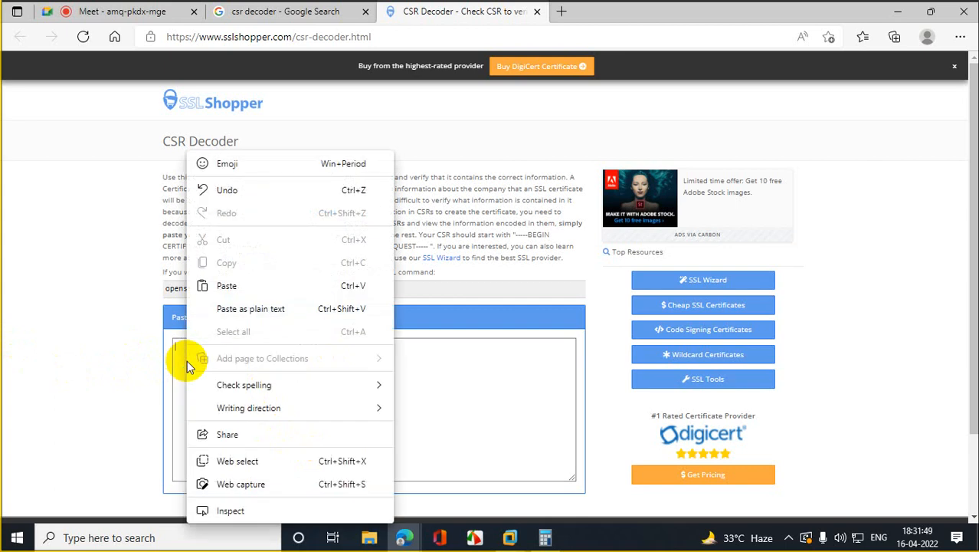
{"action": "left_click", "coordinate": [228, 285]}
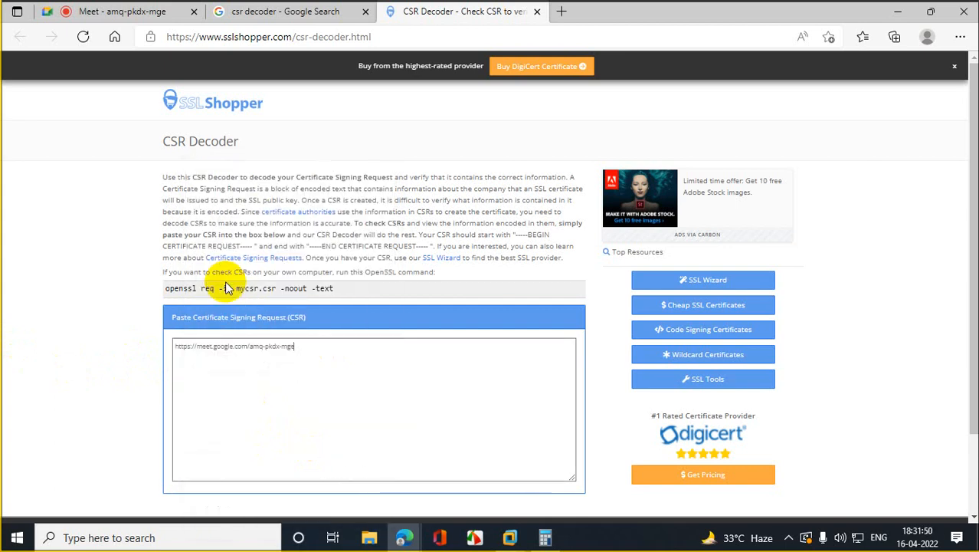
Step: Start installing VMware Tools on the Laptop VM, close Notepad, and open File Explorer
{"action": "left_click", "coordinate": [899, 10]}
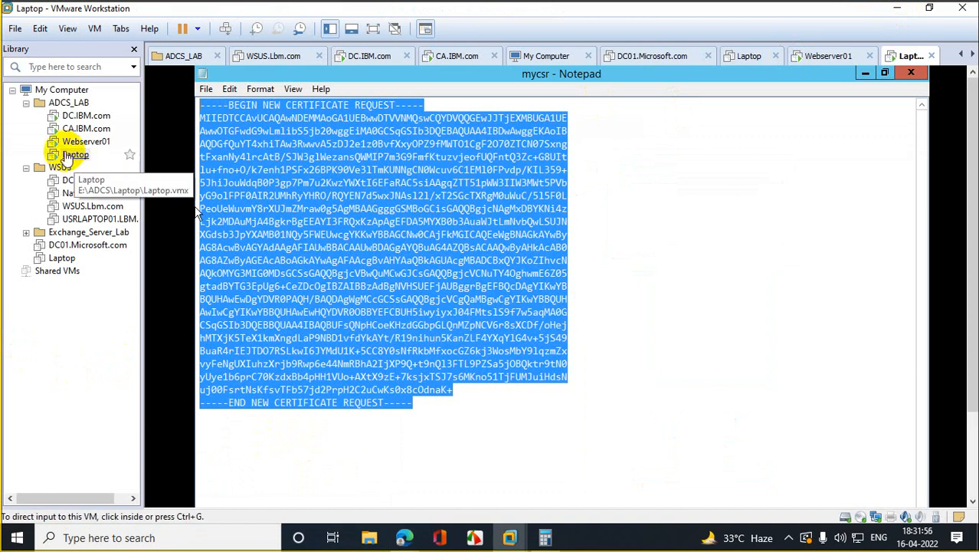
{"action": "right_click", "coordinate": [73, 154]}
{"action": "left_click", "coordinate": [131, 374]}
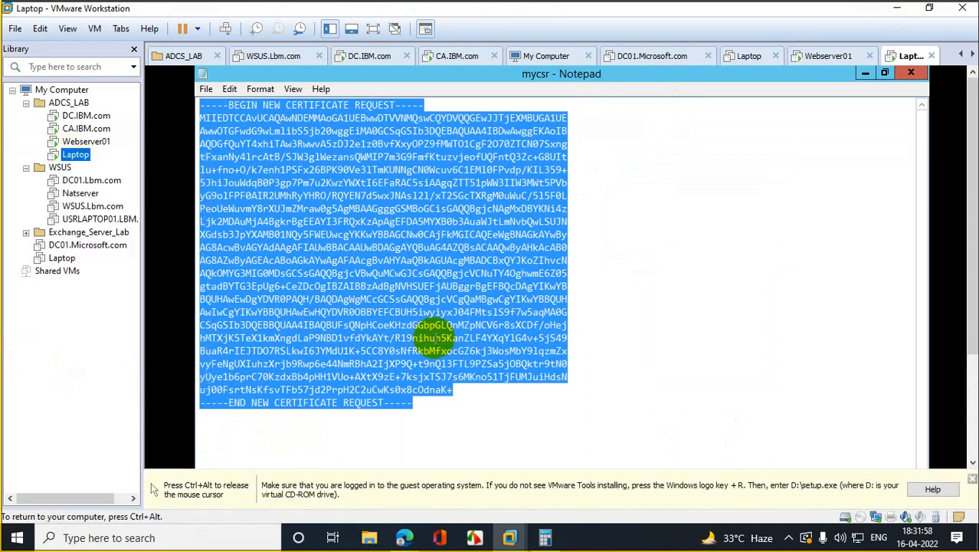
{"action": "left_click", "coordinate": [971, 479]}
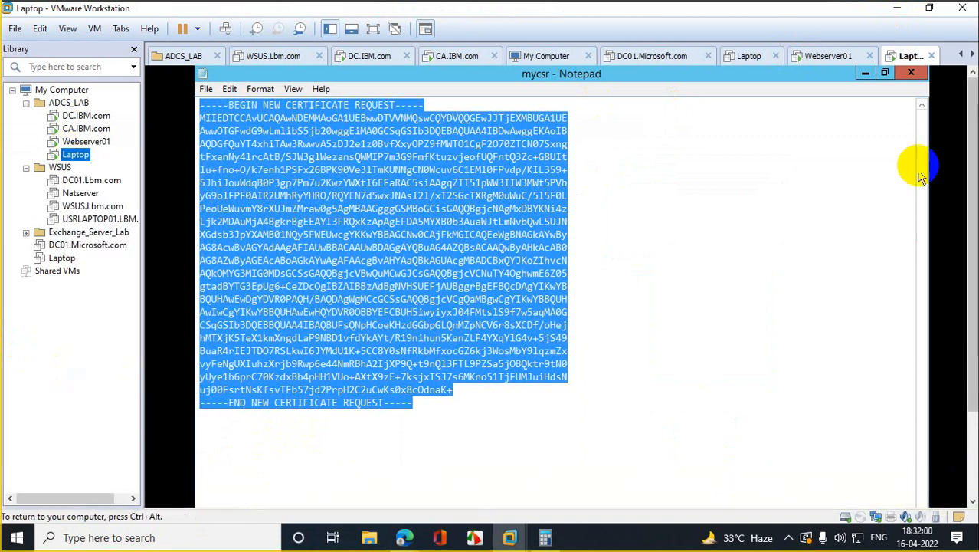
{"action": "left_click", "coordinate": [909, 74]}
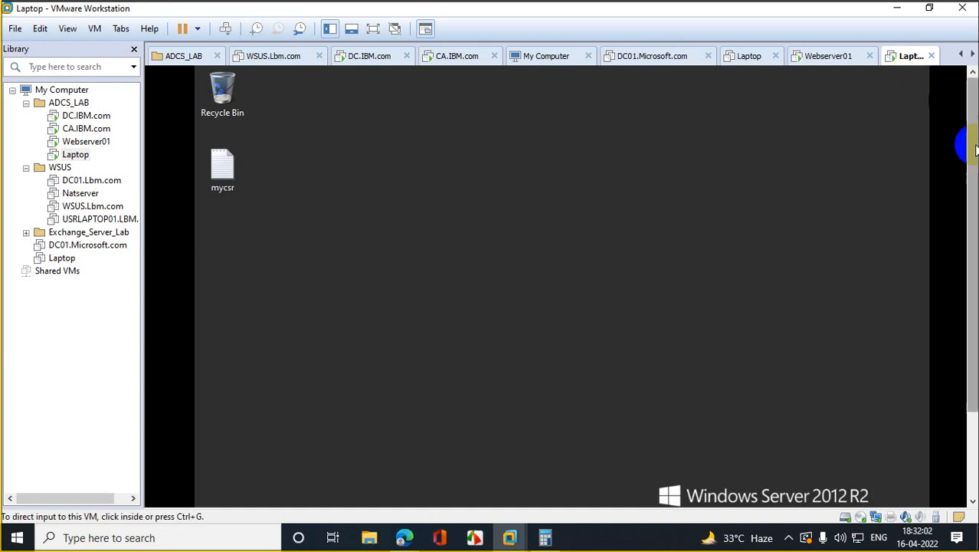
{"action": "left_click", "coordinate": [341, 492]}
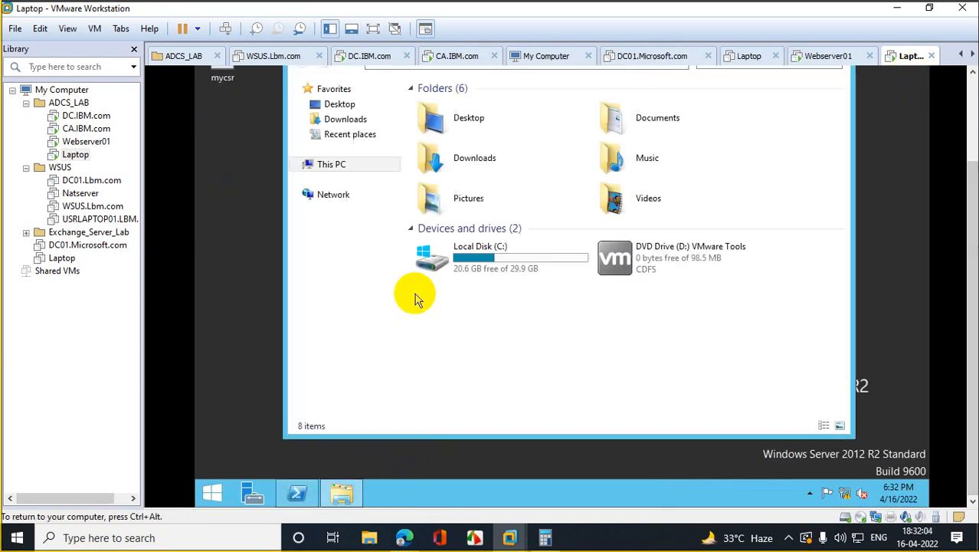
Step: Launch the VMware Tools installer from the DVD drive, approve UAC, and pass the Welcome page
{"action": "double_click", "coordinate": [623, 281]}
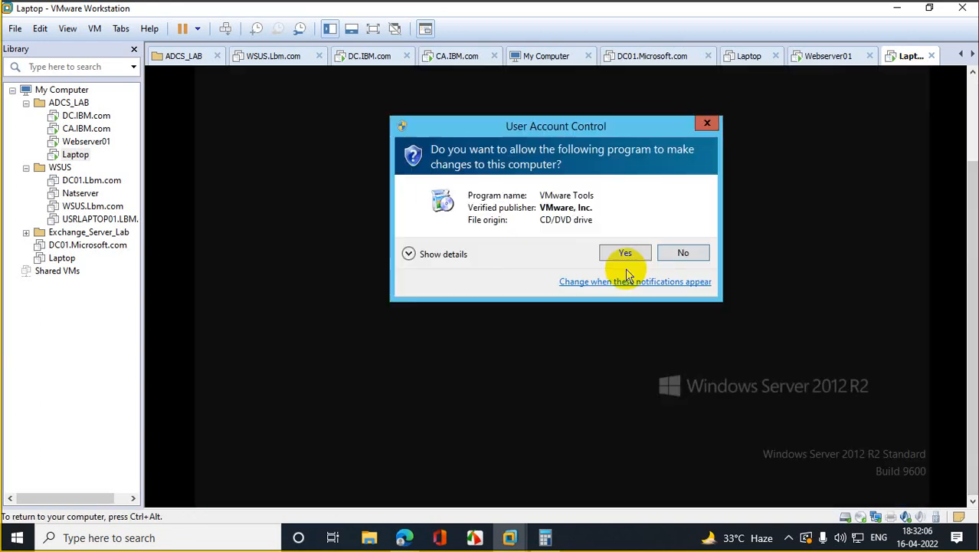
{"action": "left_click", "coordinate": [626, 253]}
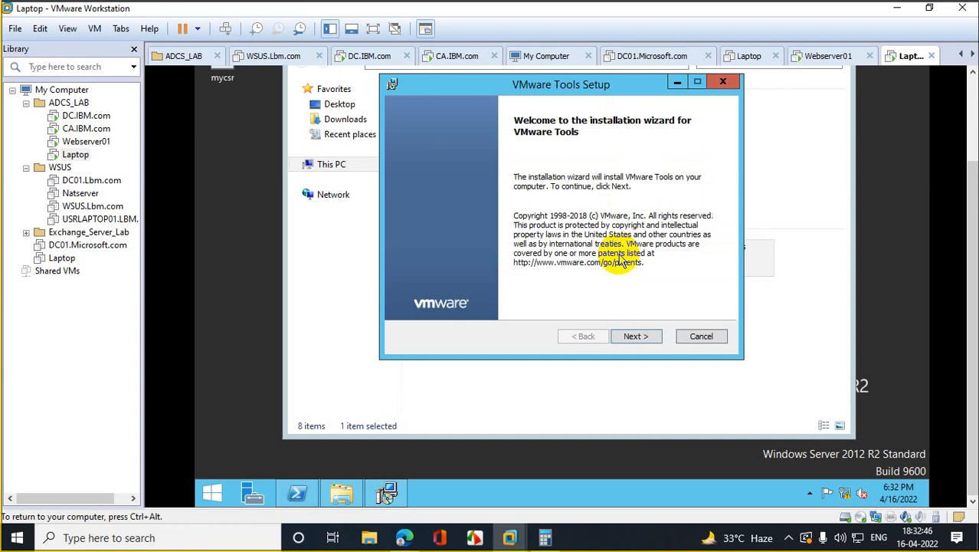
{"action": "left_click", "coordinate": [628, 337]}
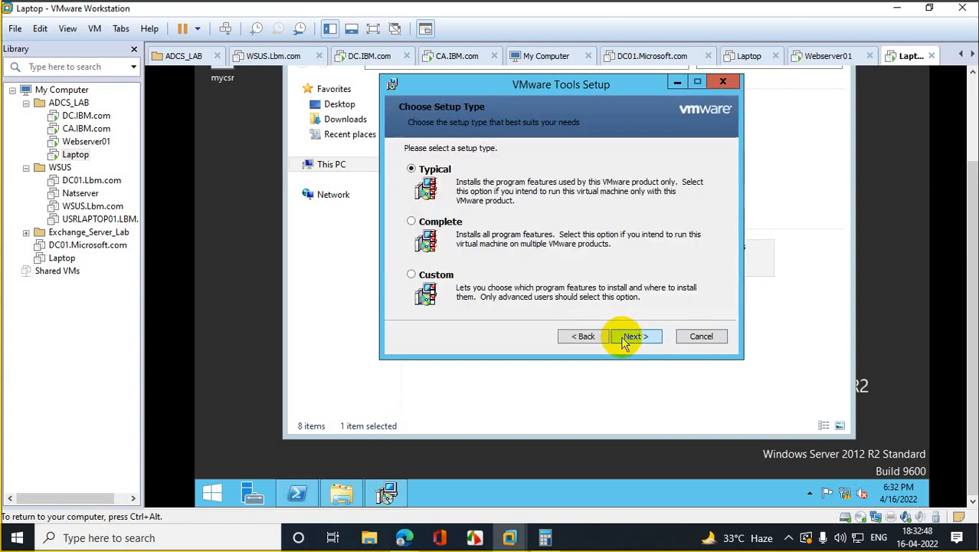
Step: Keep the Typical setup type and run the VMware Tools installation
{"action": "left_click", "coordinate": [624, 340]}
{"action": "left_click", "coordinate": [625, 339]}
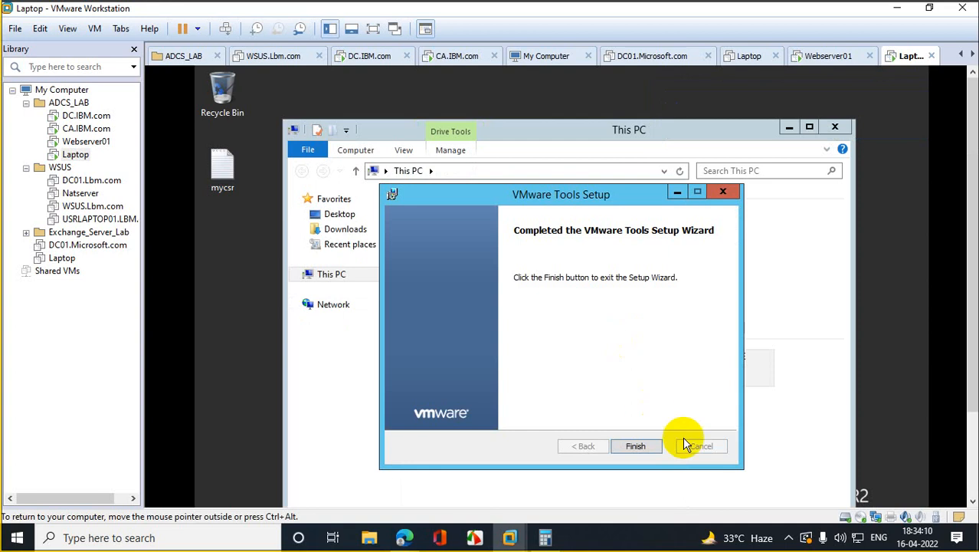
Step: Finish the VMware Tools wizard and confirm restarting the Laptop VM now
{"action": "left_click", "coordinate": [648, 447]}
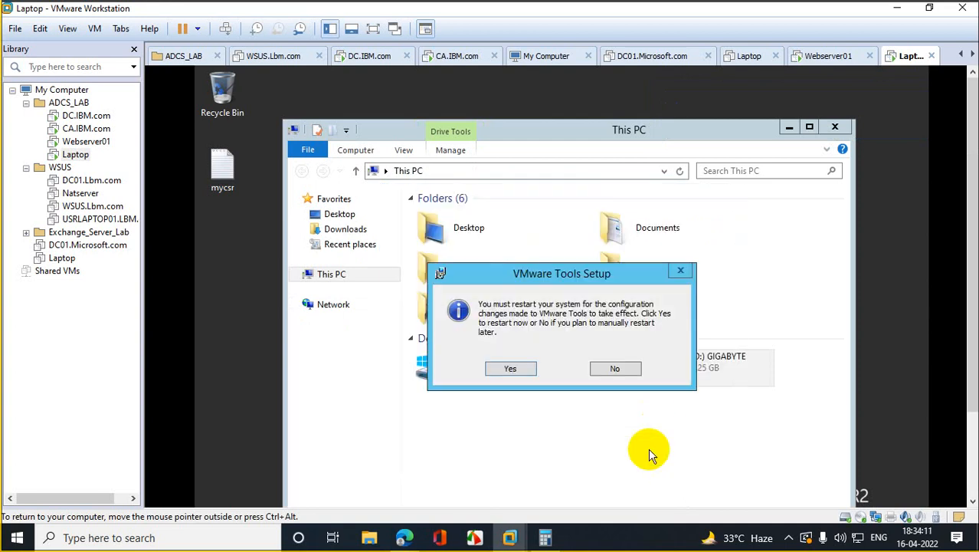
{"action": "left_click", "coordinate": [506, 368]}
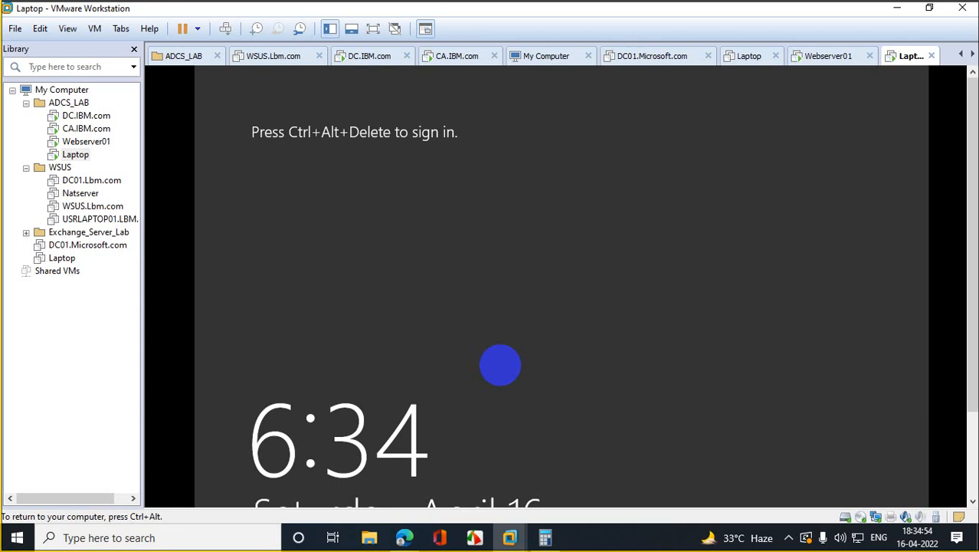
Step: Sign in to the Laptop VM via Ctrl+Alt+Del with the account password
{"action": "right_click", "coordinate": [84, 159]}
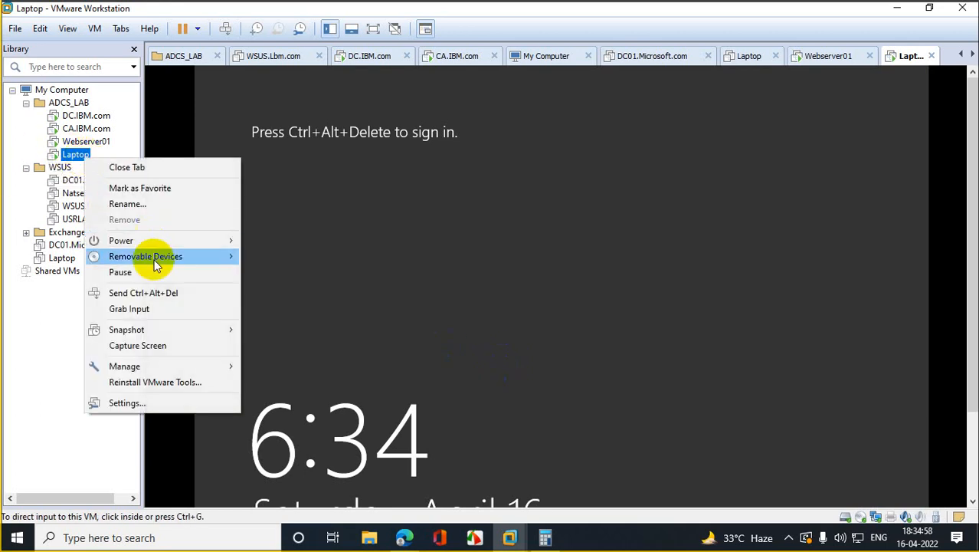
{"action": "left_click", "coordinate": [159, 301]}
{"action": "left_click", "coordinate": [566, 262]}
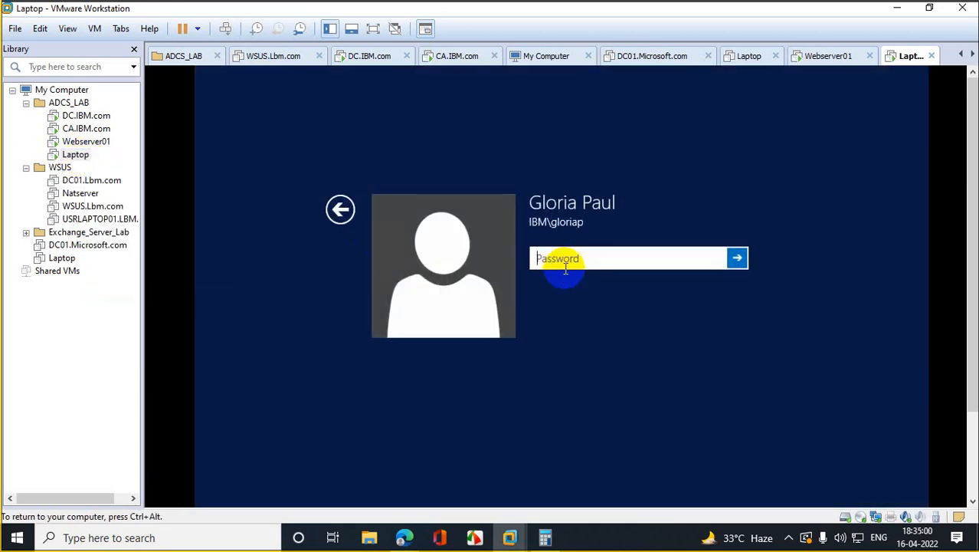
{"action": "type", "text": "••••••"}
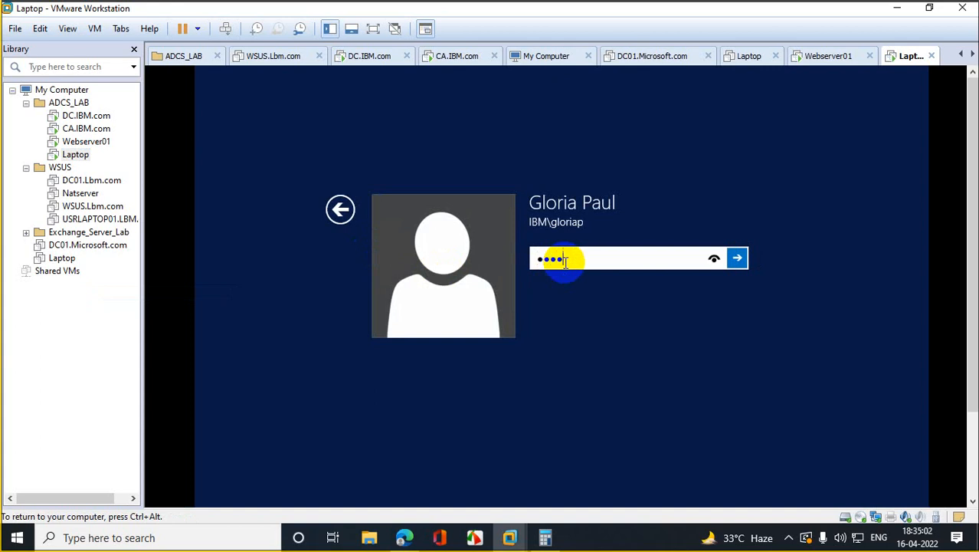
{"action": "type", "text": "•••••••"}
{"action": "key", "text": "Return"}
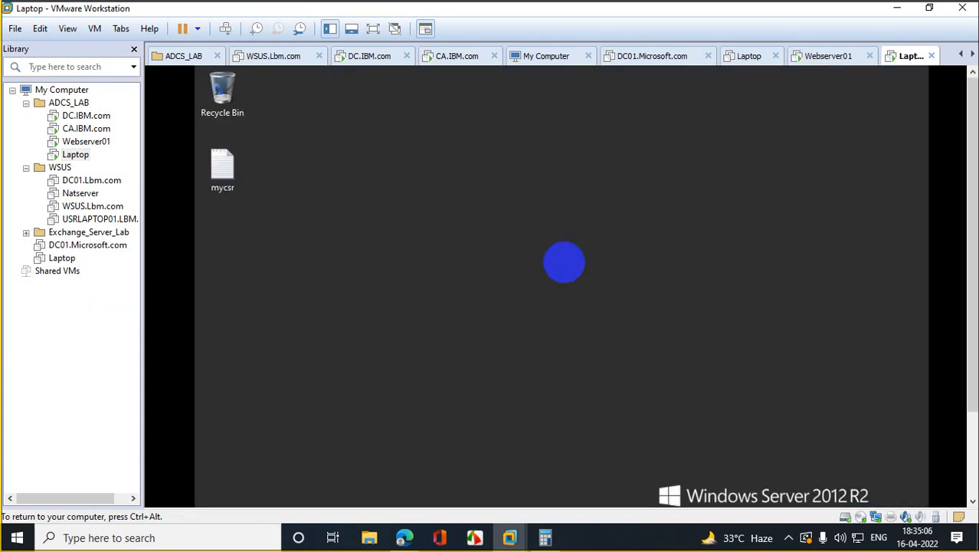
Step: Open mycsr in Notepad and copy the whole certificate request
{"action": "double_click", "coordinate": [232, 162]}
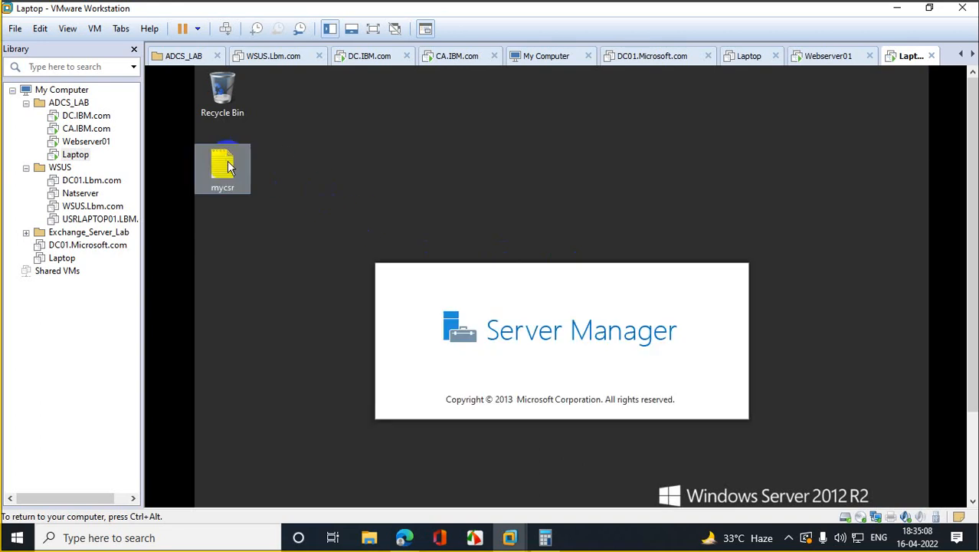
{"action": "key", "text": "ctrl+a"}
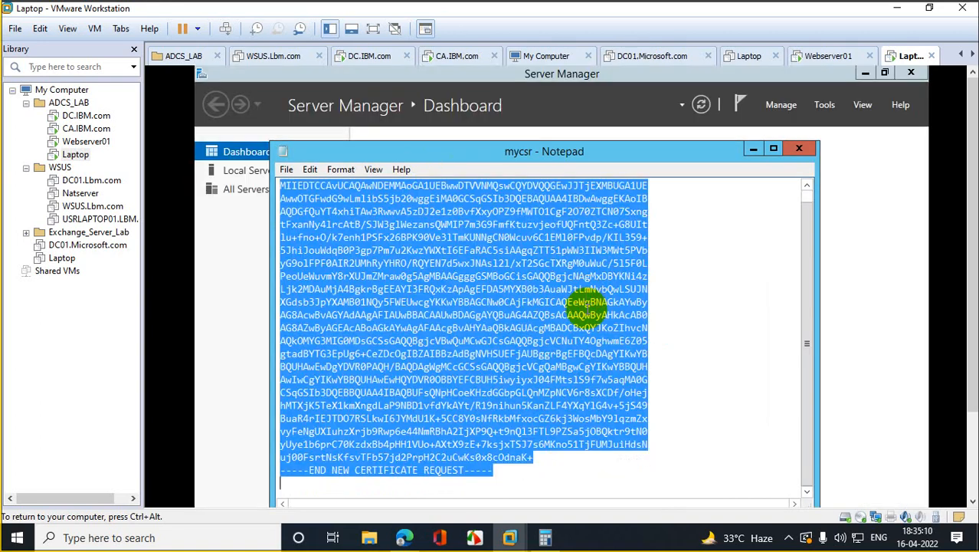
{"action": "right_click", "coordinate": [511, 305]}
{"action": "left_click", "coordinate": [561, 348]}
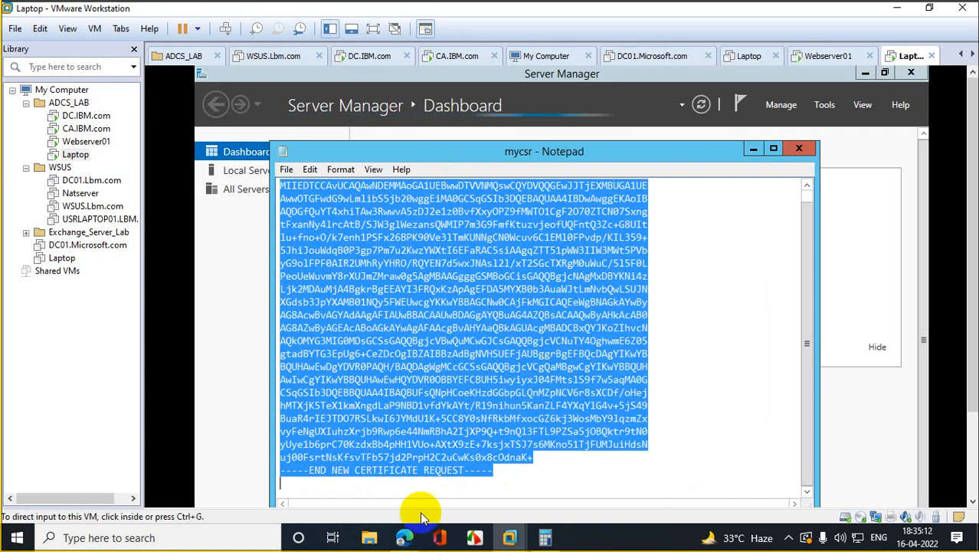
Step: Replace the CSR Decoder box contents with the clipboard, which still pastes the old link
{"action": "mouse_move", "coordinate": [404, 535]}
{"action": "left_click", "coordinate": [364, 485]}
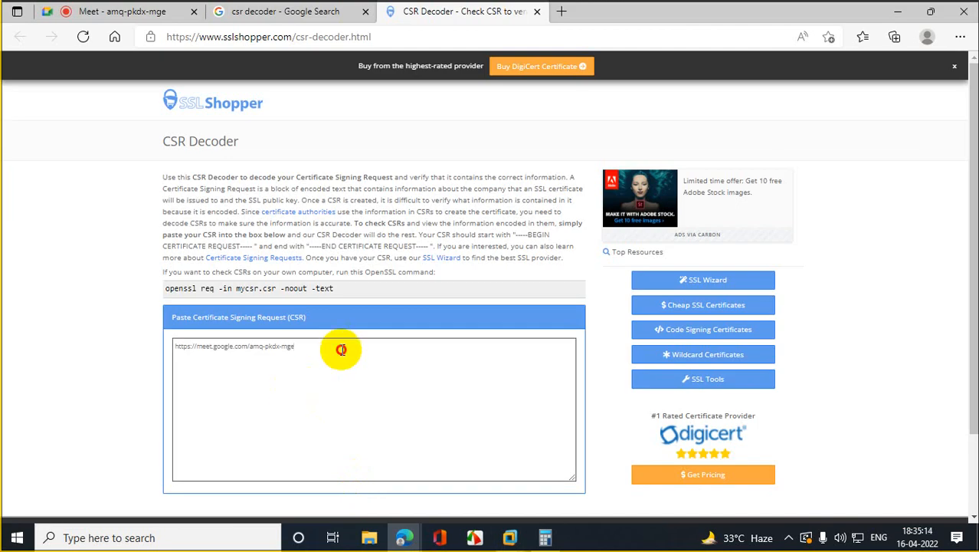
{"action": "left_click_drag", "start_coordinate": [339, 350], "coordinate": [10, 339]}
{"action": "key", "text": "BackSpace"}
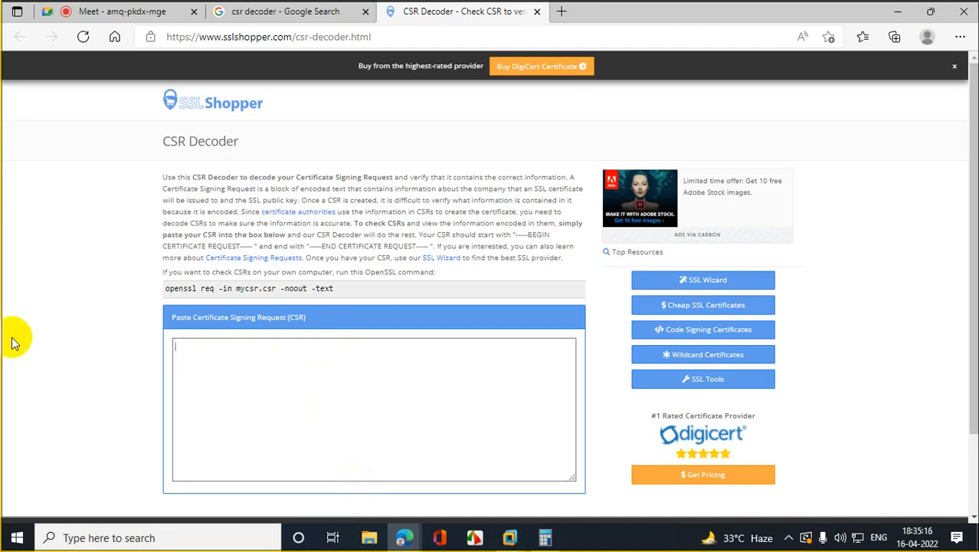
{"action": "key", "text": "ctrl+v"}
{"action": "key", "text": "BackSpace"}
{"action": "key", "text": "BackSpace"}
{"action": "key", "text": "BackSpace"}
{"action": "key", "text": "BackSpace"}
{"action": "key", "text": "BackSpace"}
{"action": "key", "text": "BackSpace"}
{"action": "key", "text": "BackSpace"}
{"action": "key", "text": "BackSpace"}
{"action": "key", "text": "BackSpace"}
{"action": "key", "text": "BackSpace"}
{"action": "key", "text": "BackSpace"}
{"action": "key", "text": "BackSpace"}
{"action": "key", "text": "BackSpace"}
{"action": "key", "text": "BackSpace"}
{"action": "key", "text": "BackSpace"}
{"action": "key", "text": "BackSpace"}
{"action": "key", "text": "BackSpace"}
{"action": "key", "text": "BackSpace"}
{"action": "key", "text": "BackSpace"}
{"action": "key", "text": "BackSpace"}
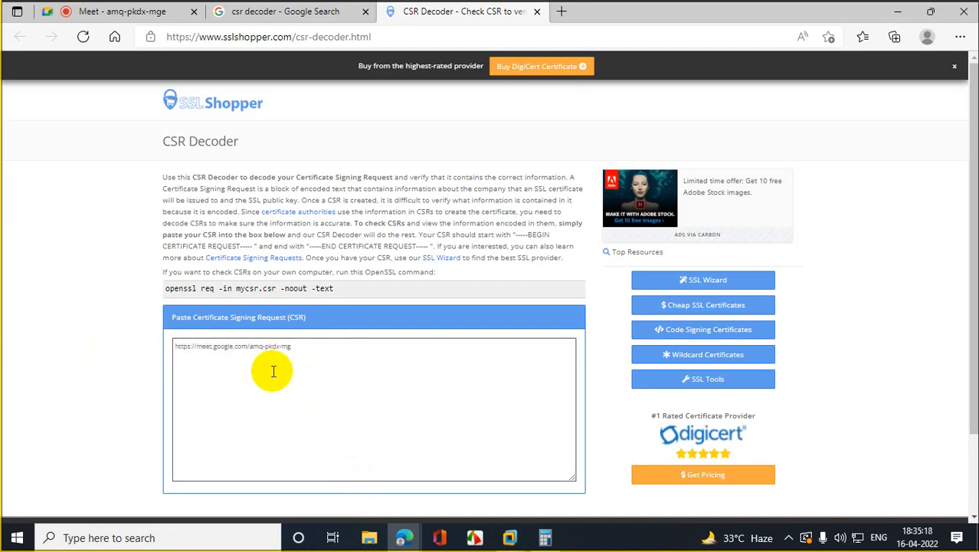
{"action": "right_click", "coordinate": [240, 358]}
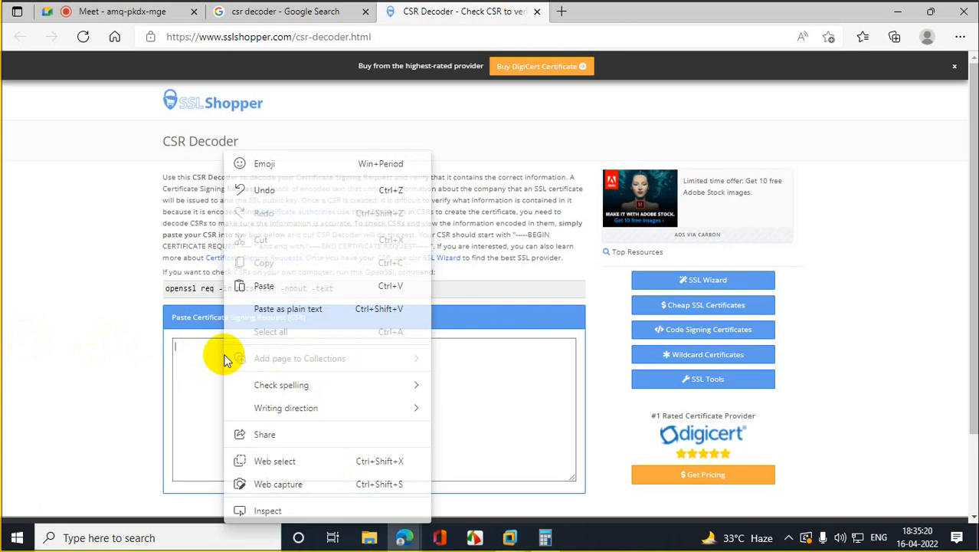
{"action": "left_click", "coordinate": [267, 285]}
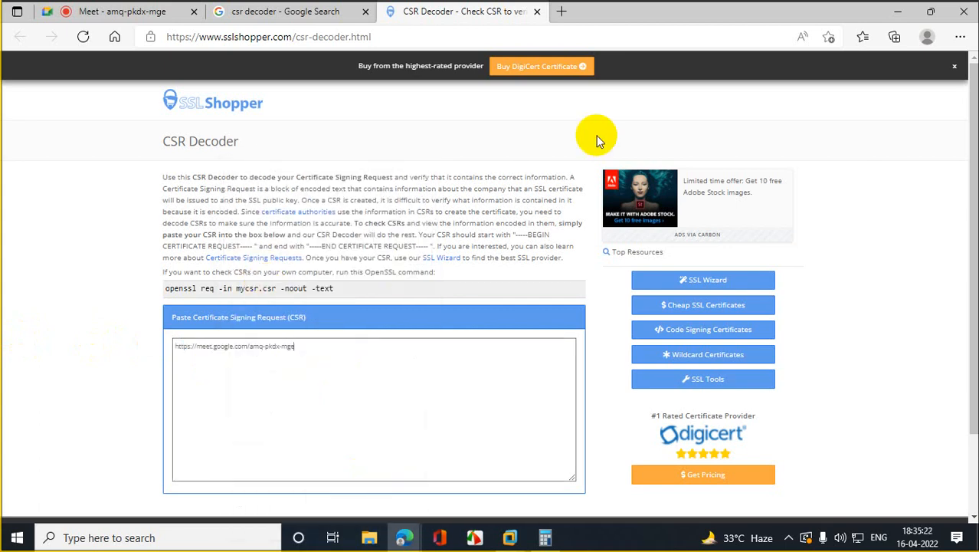
{"action": "left_click", "coordinate": [898, 11]}
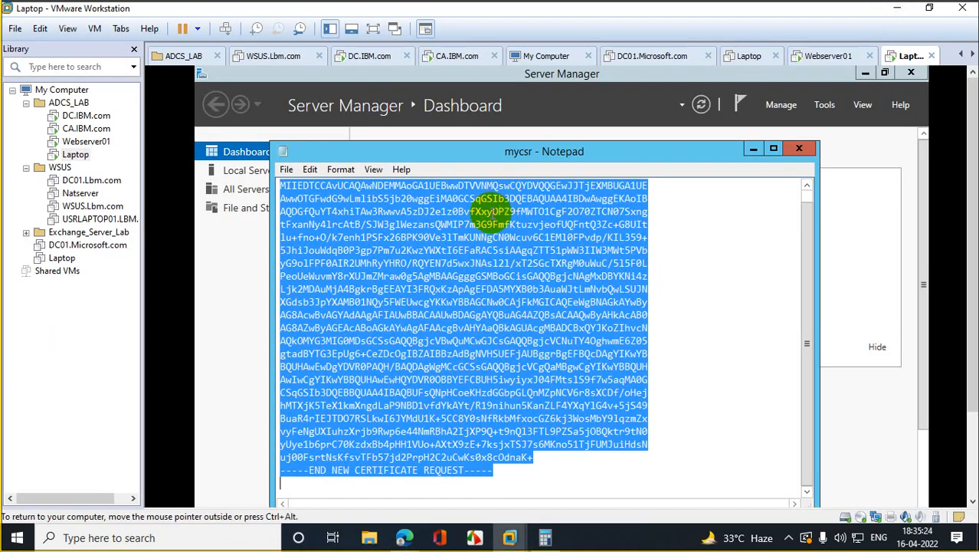
Step: Copy the request text and launch a new Notepad through Run
{"action": "right_click", "coordinate": [496, 241]}
{"action": "left_click", "coordinate": [555, 285]}
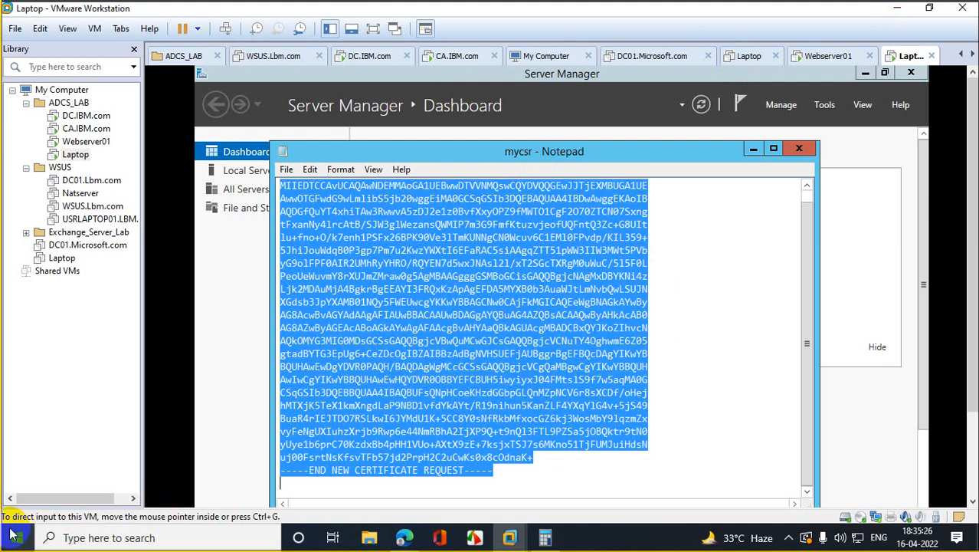
{"action": "right_click", "coordinate": [17, 537]}
{"action": "left_click", "coordinate": [64, 468]}
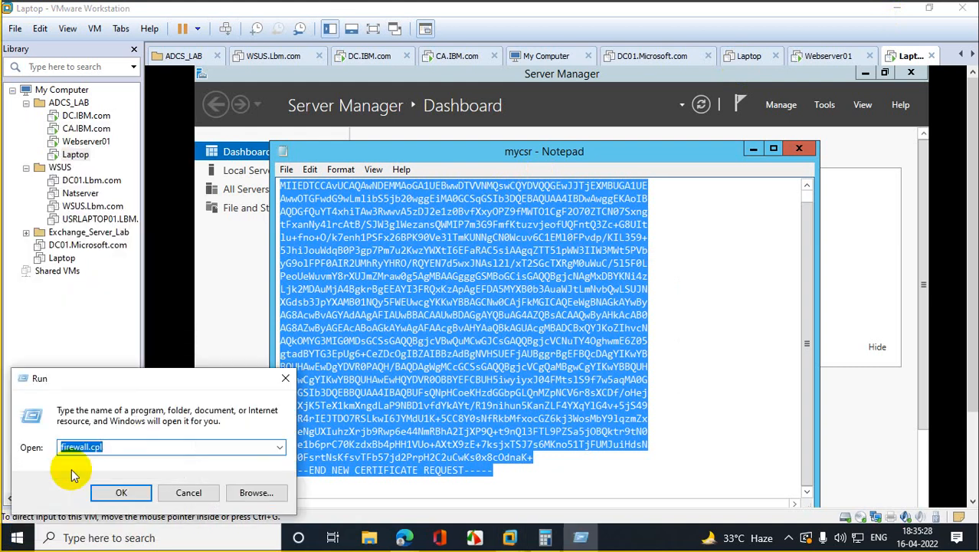
{"action": "type", "text": "notepa"}
{"action": "left_click", "coordinate": [73, 464]}
{"action": "key", "text": "Return"}
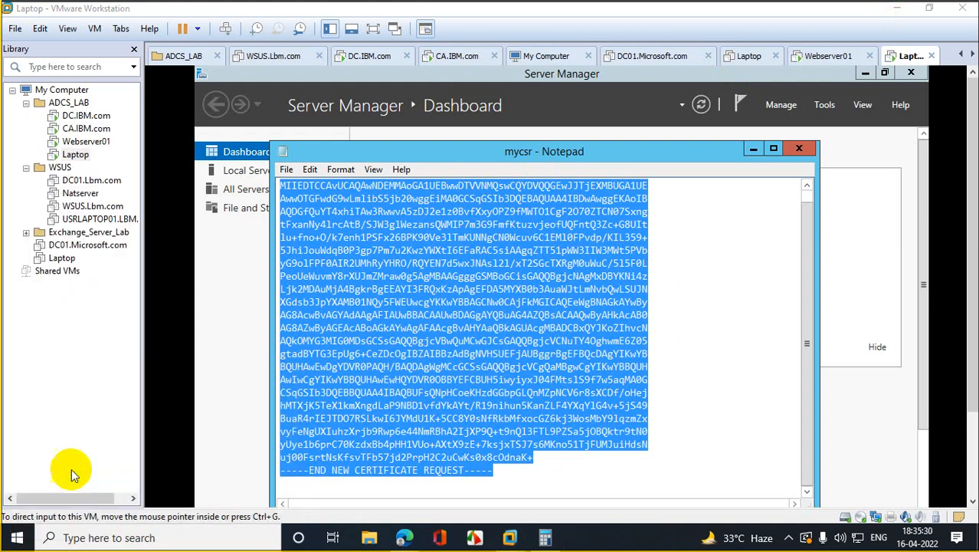
Step: Paste the request into the blank Notepad and copy the complete text, BEGIN line included
{"action": "right_click", "coordinate": [552, 256]}
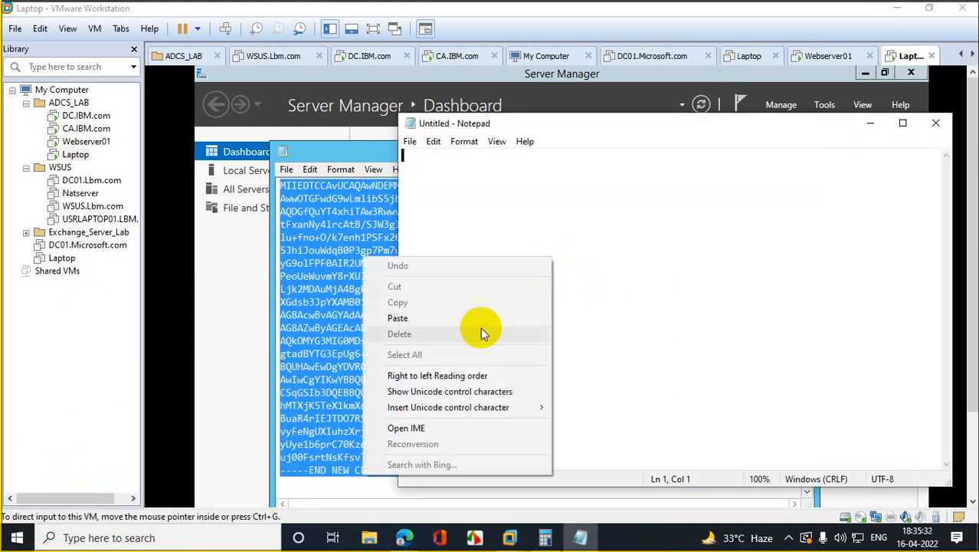
{"action": "left_click", "coordinate": [458, 320]}
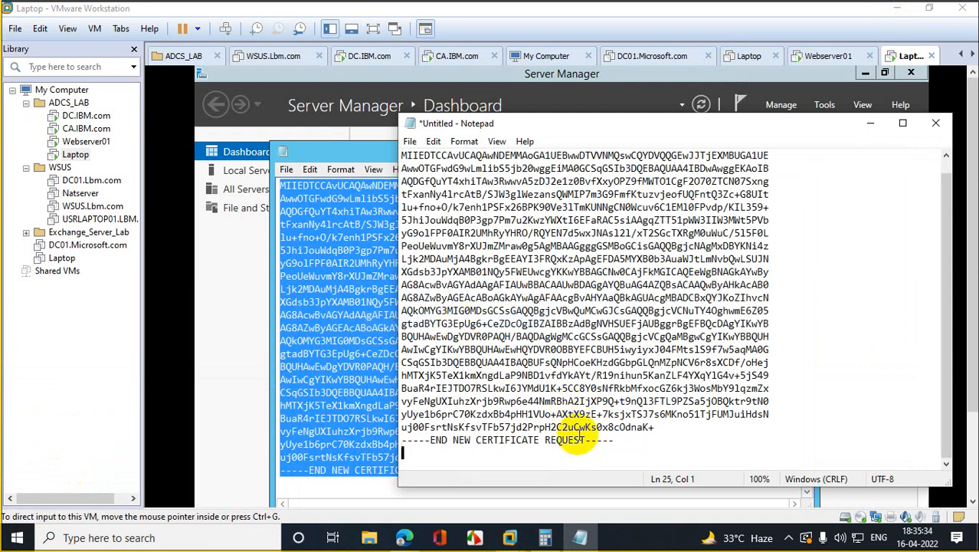
{"action": "left_click_drag", "start_coordinate": [617, 442], "coordinate": [262, 125]}
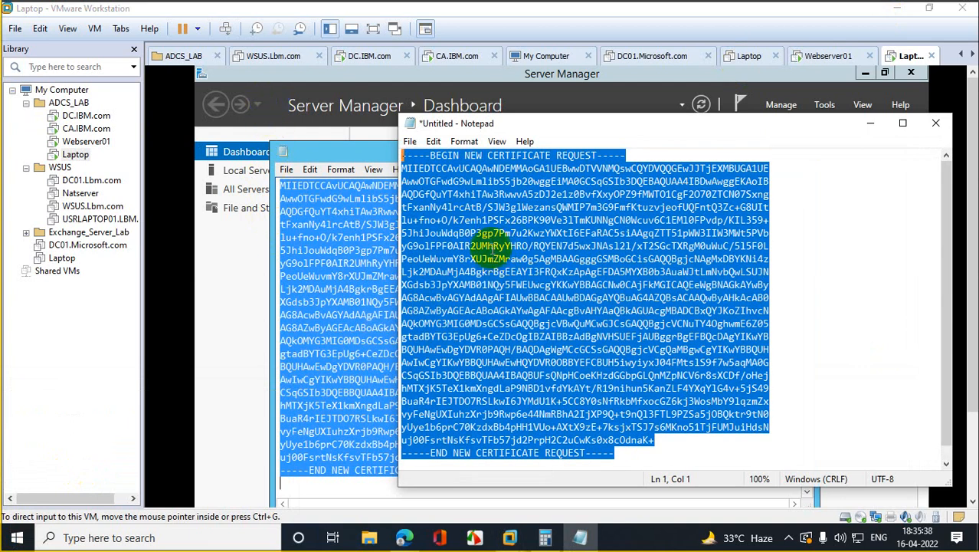
{"action": "right_click", "coordinate": [492, 251]}
{"action": "left_click", "coordinate": [375, 299]}
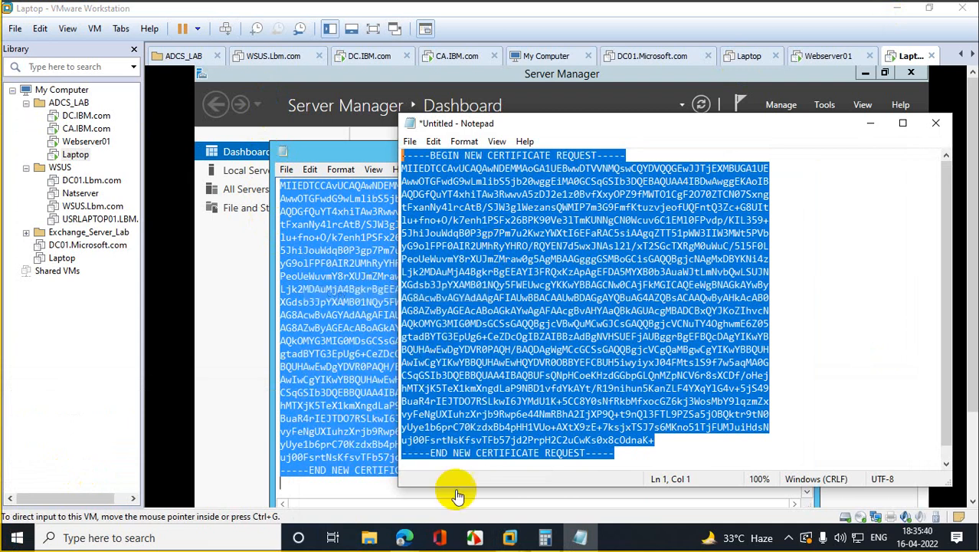
Step: Clear the old link from SSL Shopper's CSR box and paste the request
{"action": "mouse_move", "coordinate": [404, 537]}
{"action": "left_click", "coordinate": [350, 466]}
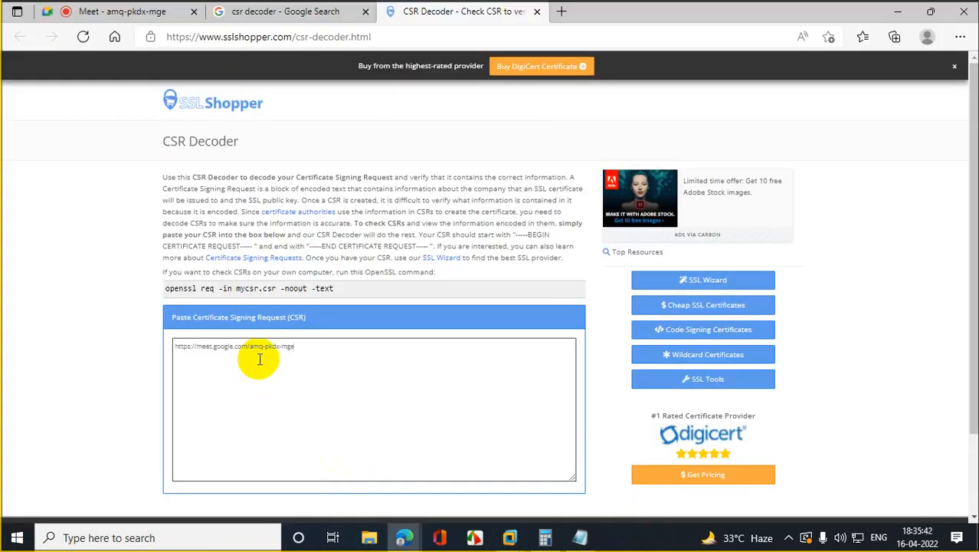
{"action": "left_click_drag", "start_coordinate": [175, 346], "coordinate": [417, 348]}
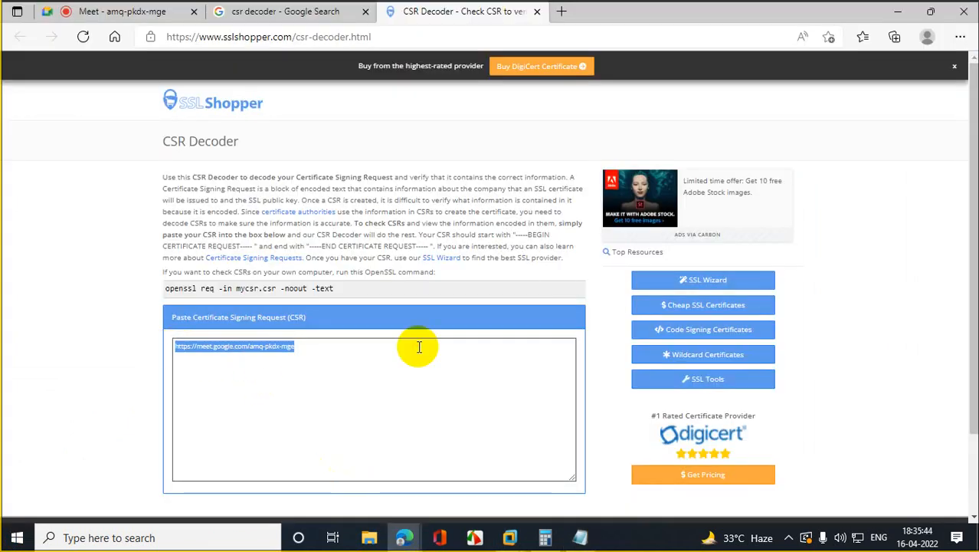
{"action": "key", "text": "BackSpace"}
{"action": "right_click", "coordinate": [259, 358]}
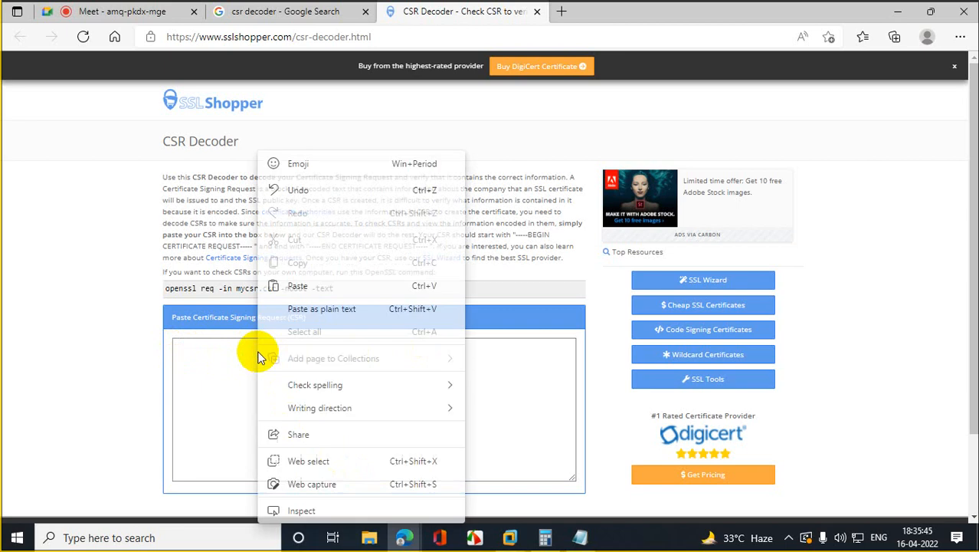
{"action": "left_click", "coordinate": [323, 286]}
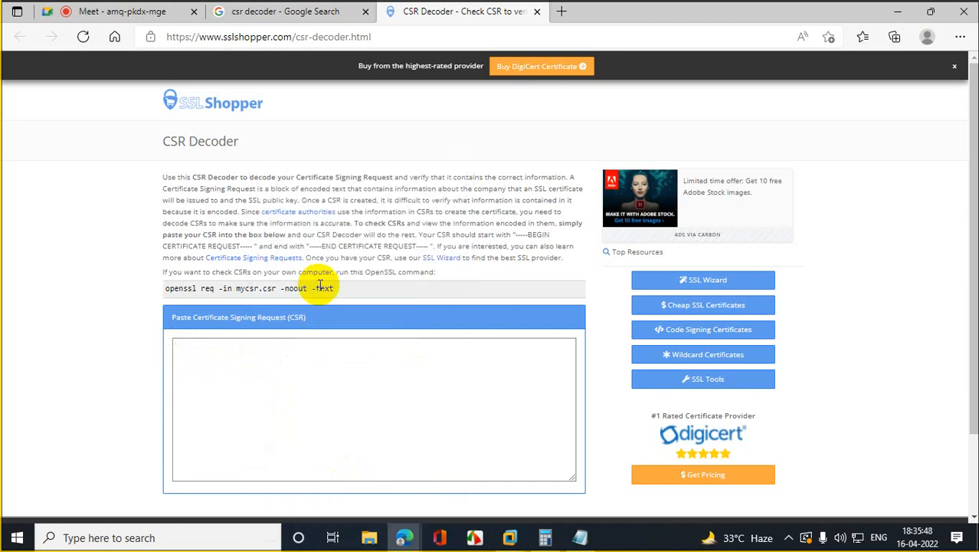
{"action": "scroll", "coordinate": [673, 302], "scroll_direction": "down", "scroll_amount": 3}
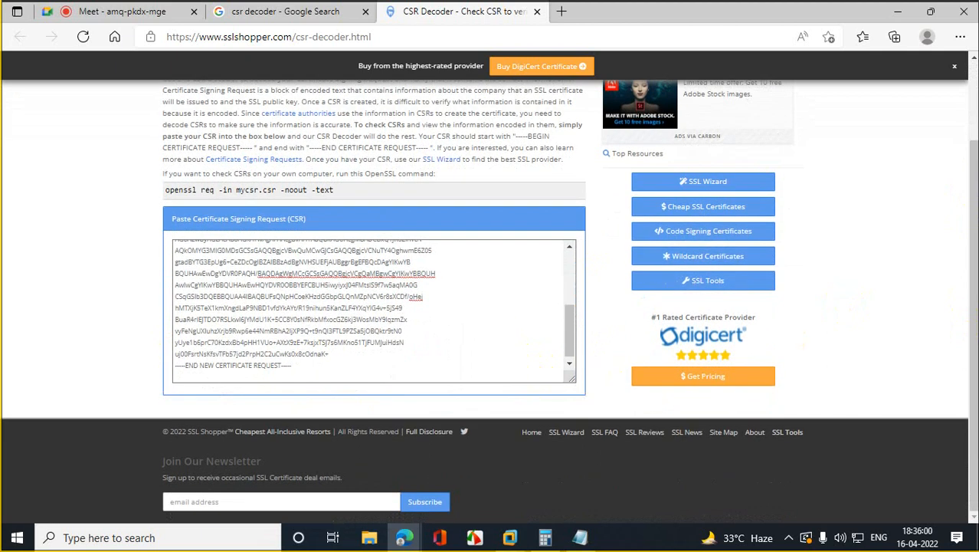
{"action": "left_click_drag", "start_coordinate": [972, 240], "coordinate": [972, 111]}
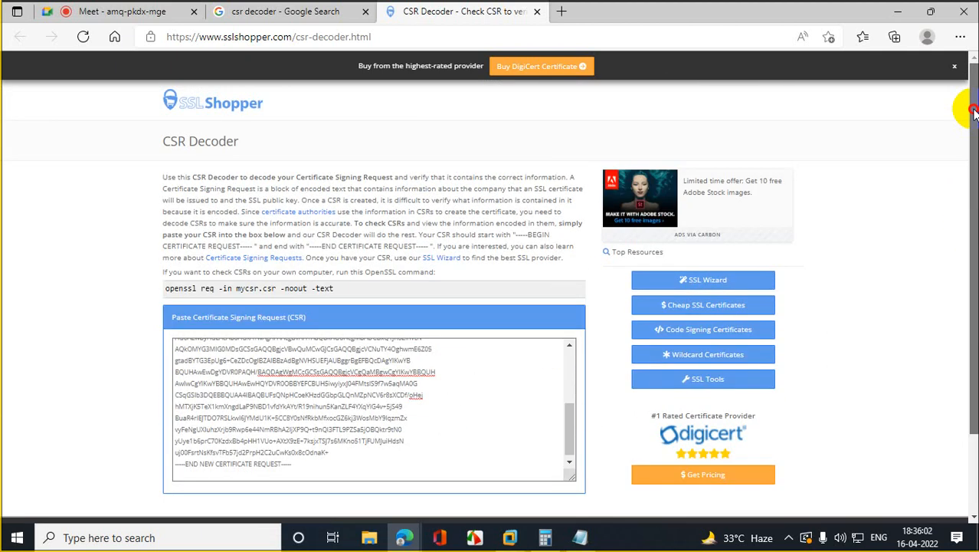
Step: Reload the SSL Shopper decoder and paste the CSR into it again
{"action": "left_click", "coordinate": [83, 39]}
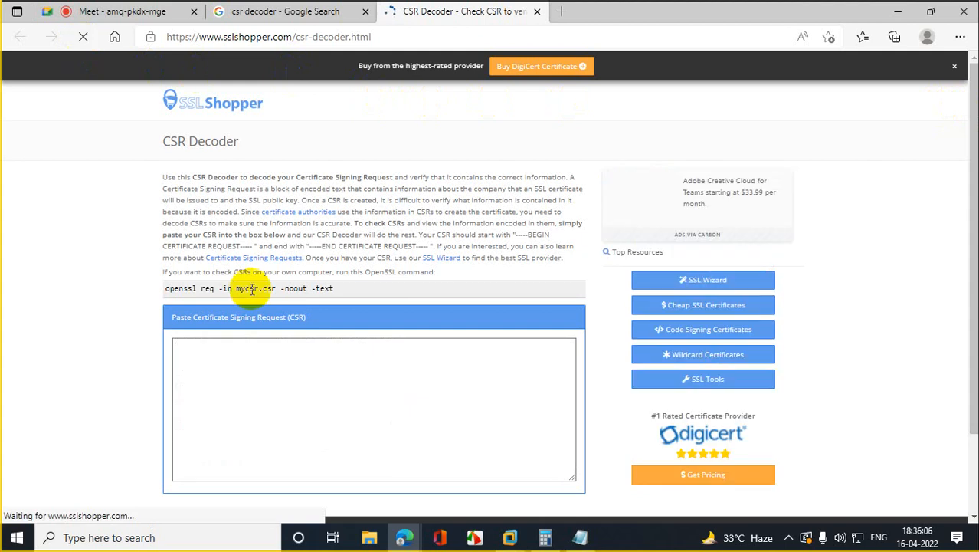
{"action": "right_click", "coordinate": [248, 365]}
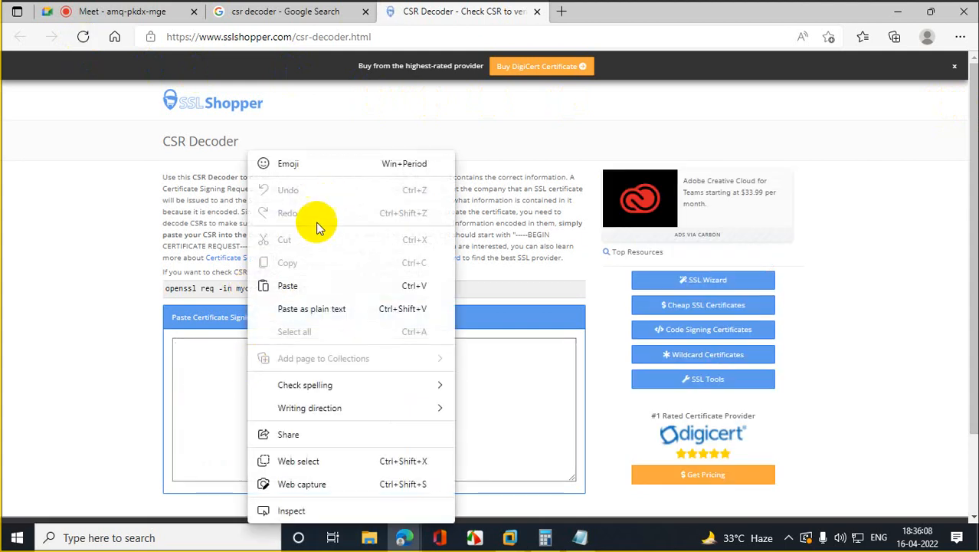
{"action": "left_click", "coordinate": [304, 285]}
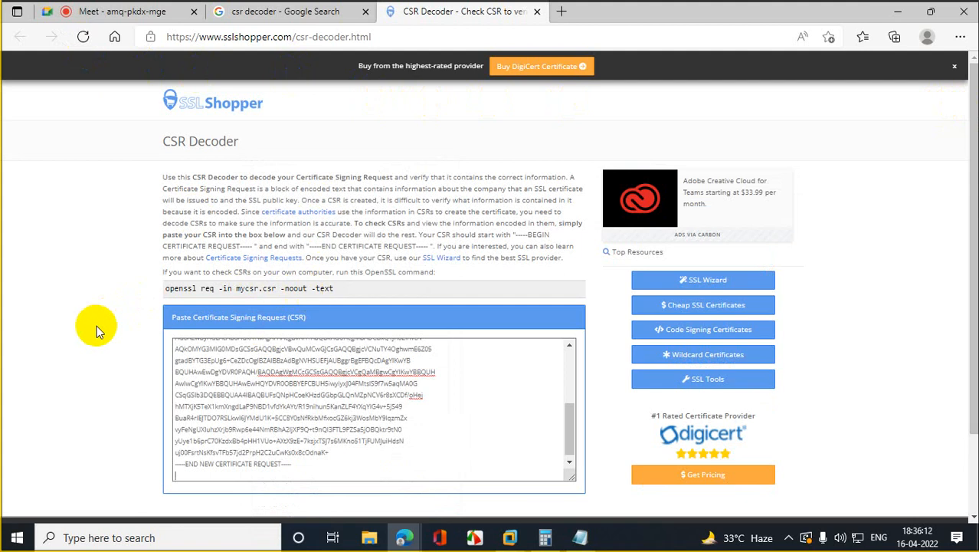
{"action": "left_click", "coordinate": [570, 463]}
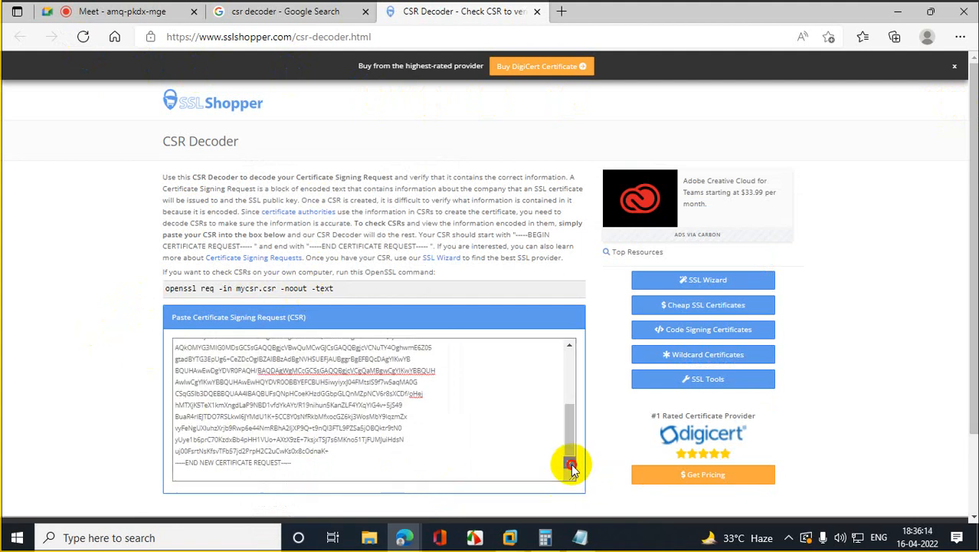
{"action": "scroll", "coordinate": [962, 417], "scroll_direction": "down", "scroll_amount": 3}
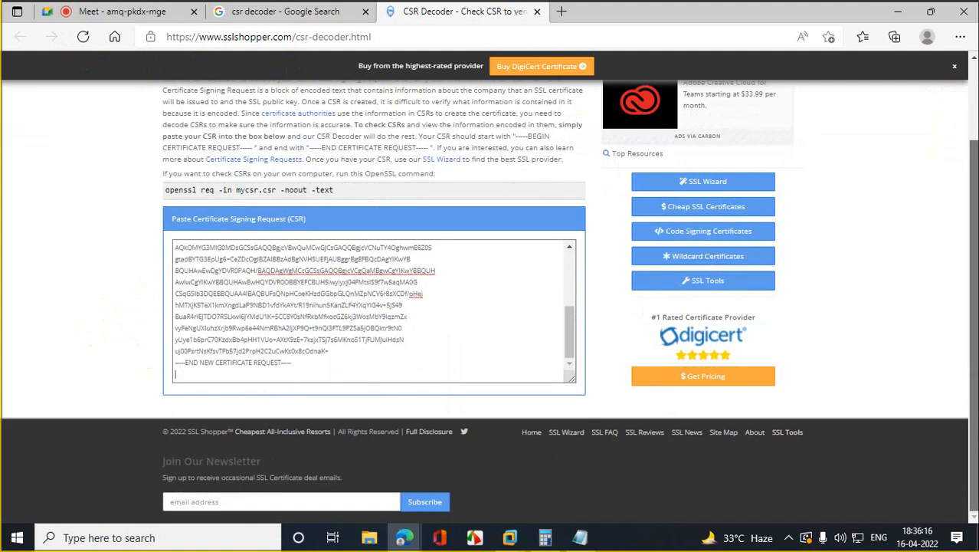
Step: Decode the CSR on Cert Logik instead: subject Laptop.ibm.com, IN, MUM, 2048-bit key
{"action": "left_click", "coordinate": [277, 13]}
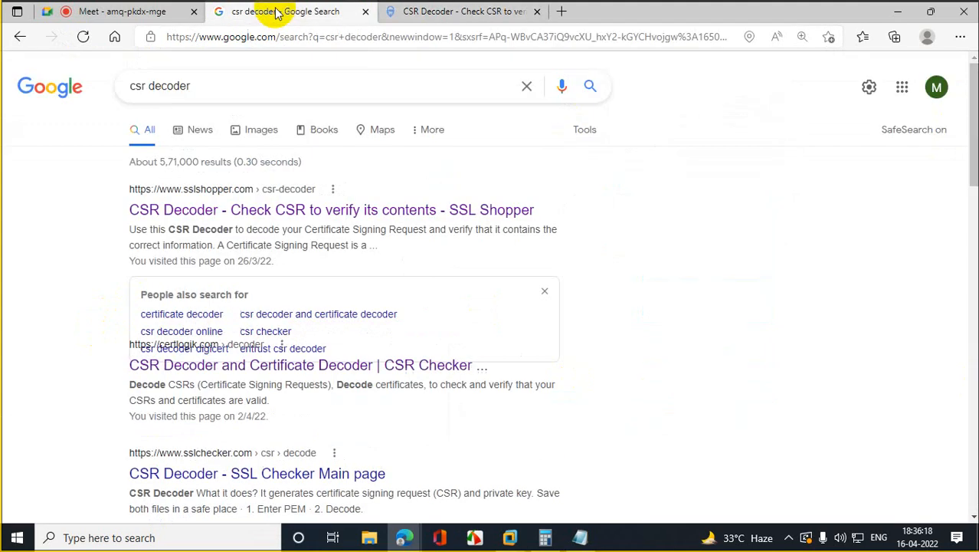
{"action": "left_click", "coordinate": [208, 409]}
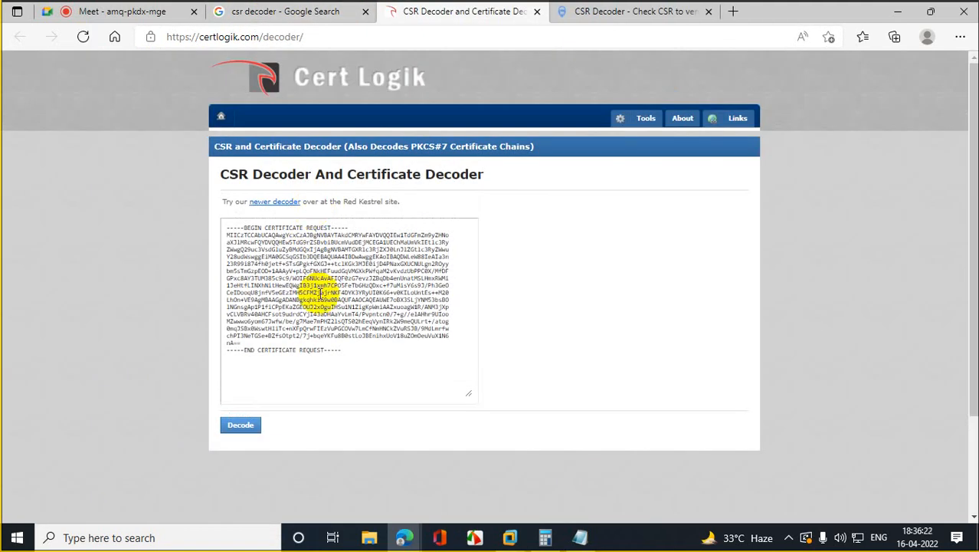
{"action": "left_click", "coordinate": [351, 345]}
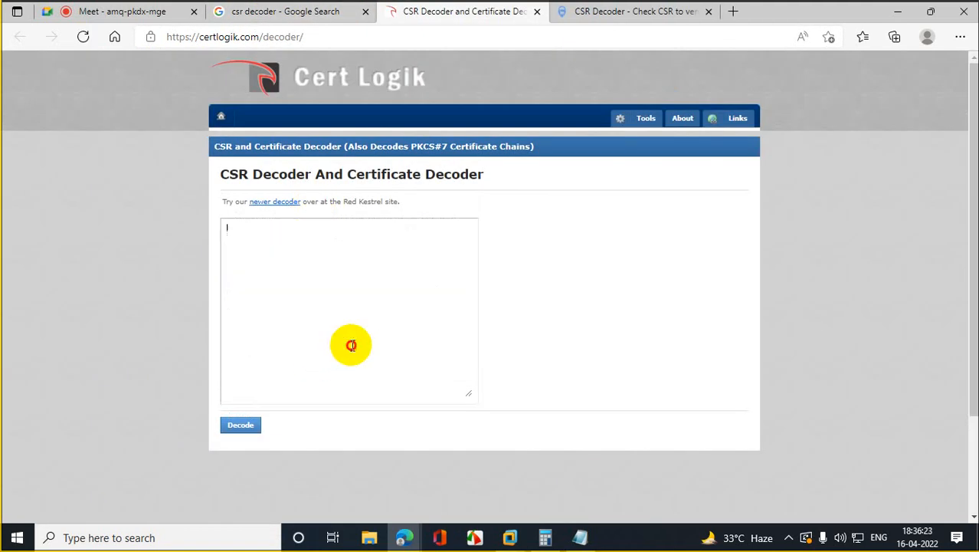
{"action": "right_click", "coordinate": [270, 254]}
{"action": "left_click", "coordinate": [341, 285]}
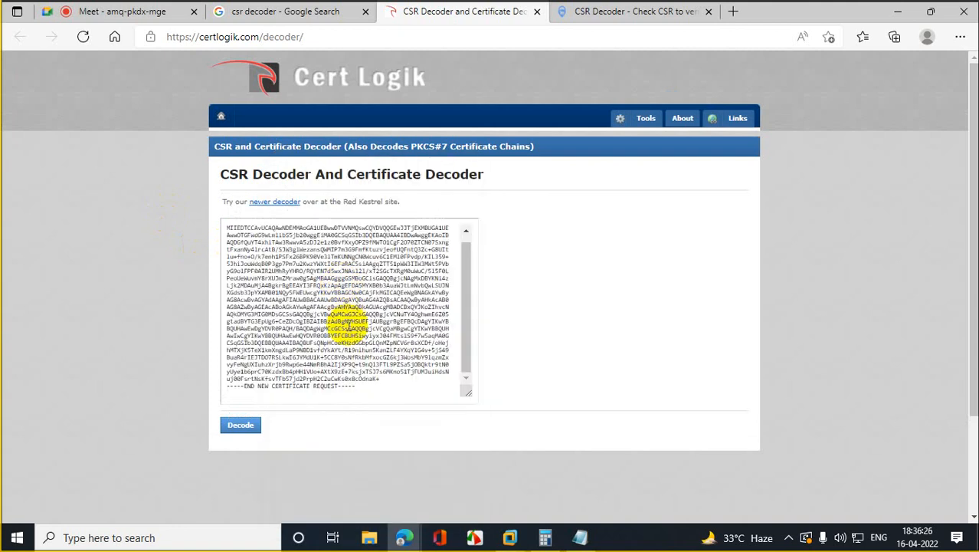
{"action": "left_click", "coordinate": [250, 424]}
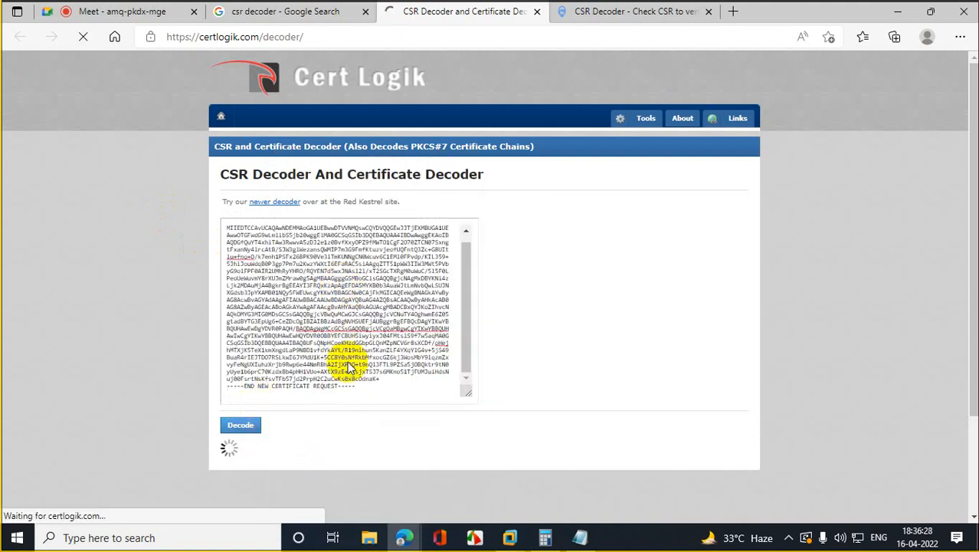
{"action": "left_click_drag", "start_coordinate": [967, 87], "coordinate": [964, 200]}
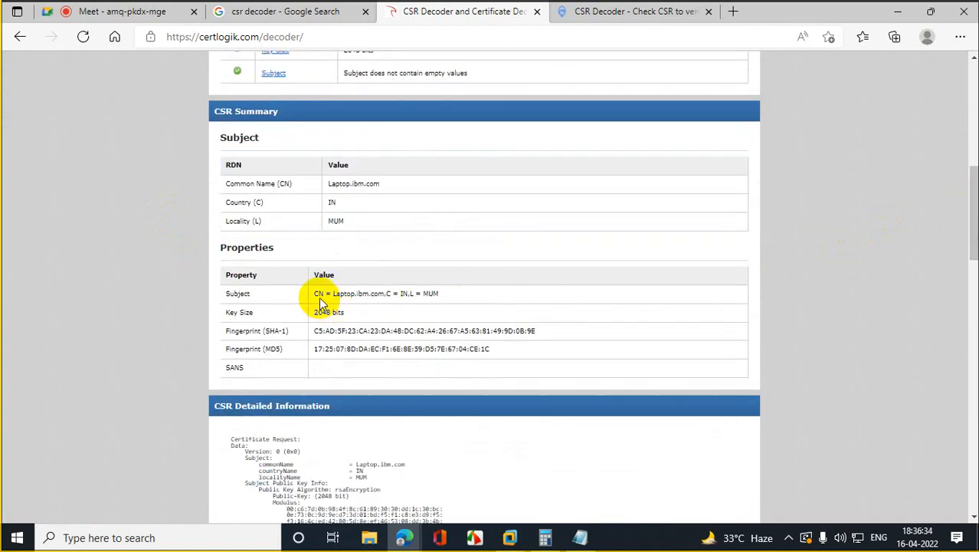
{"action": "left_click_drag", "start_coordinate": [319, 295], "coordinate": [452, 299]}
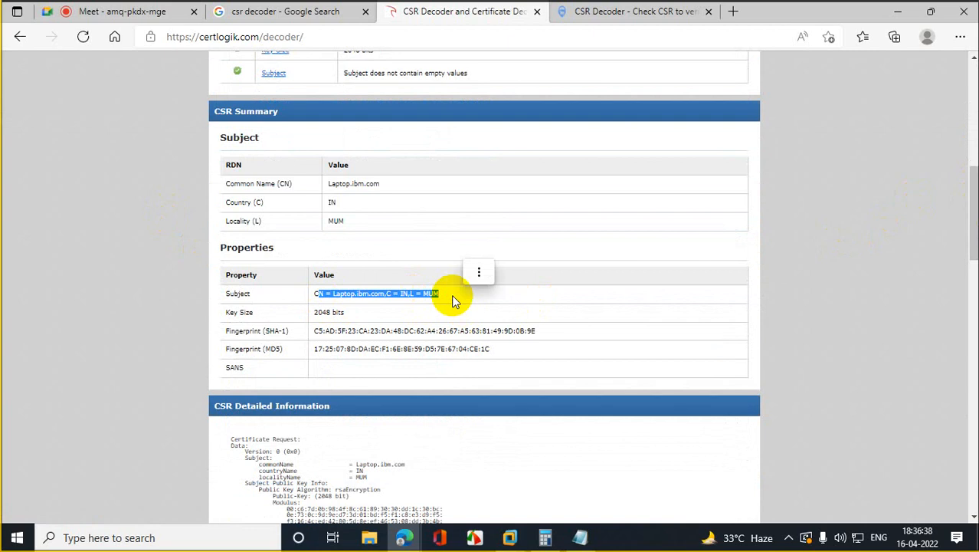
Step: Close both Notepad windows without saving, and close Server Manager on the Laptop VM
{"action": "left_click", "coordinate": [897, 11]}
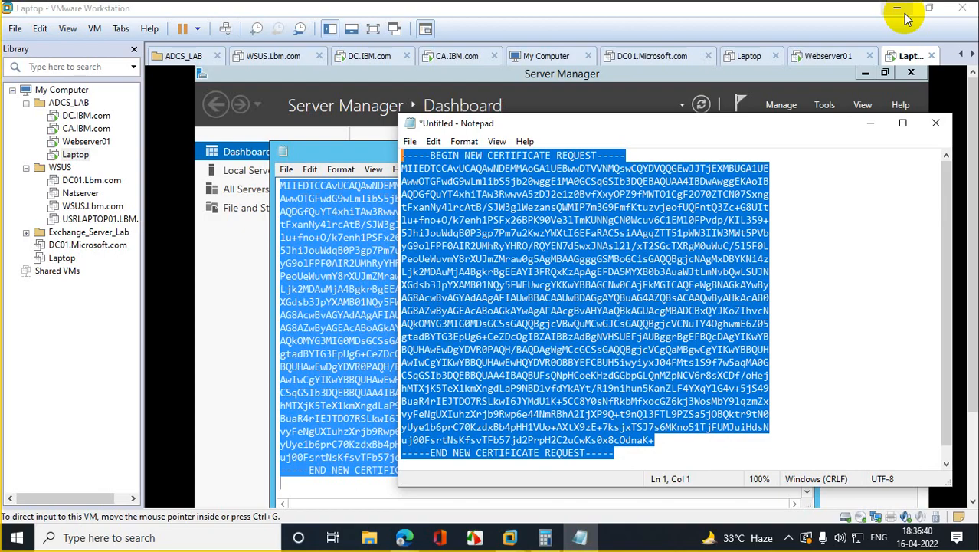
{"action": "left_click", "coordinate": [934, 123]}
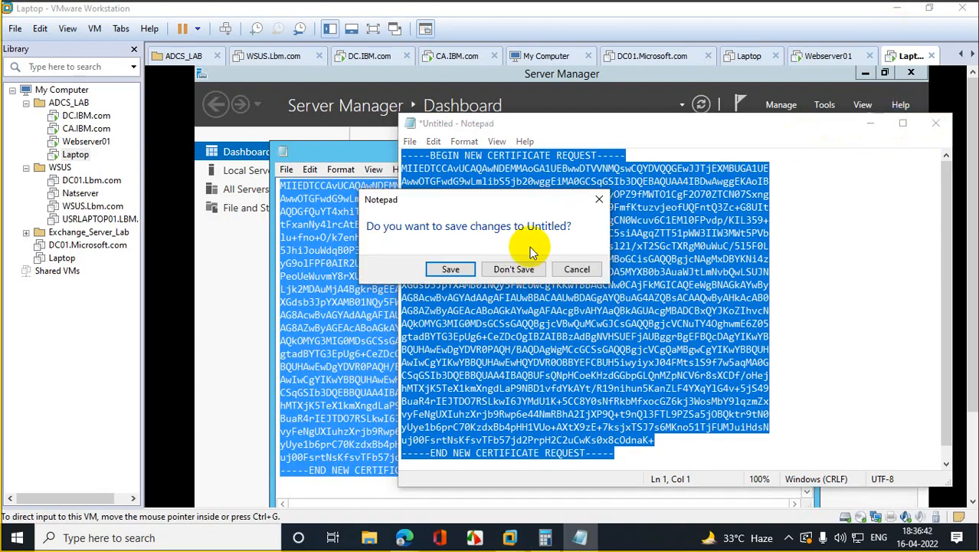
{"action": "left_click", "coordinate": [515, 270]}
{"action": "left_click", "coordinate": [799, 149]}
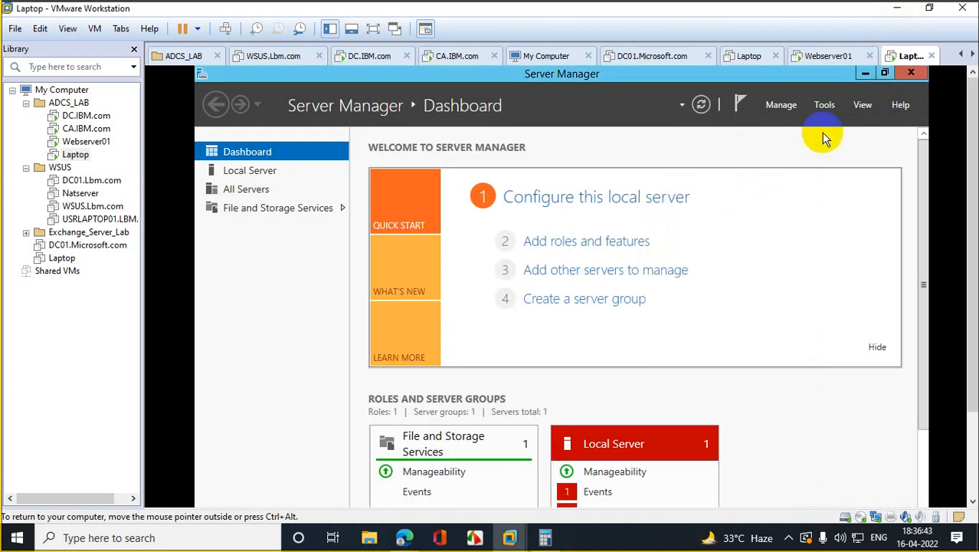
{"action": "left_click", "coordinate": [900, 74]}
{"action": "left_click_drag", "start_coordinate": [973, 164], "coordinate": [954, 226]}
{"action": "left_click", "coordinate": [213, 500]}
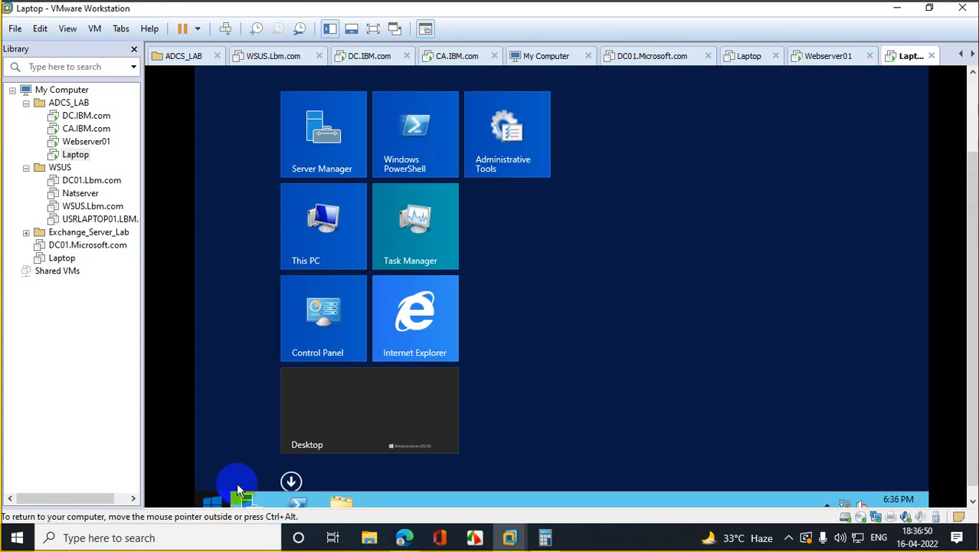
{"action": "left_click", "coordinate": [421, 321]}
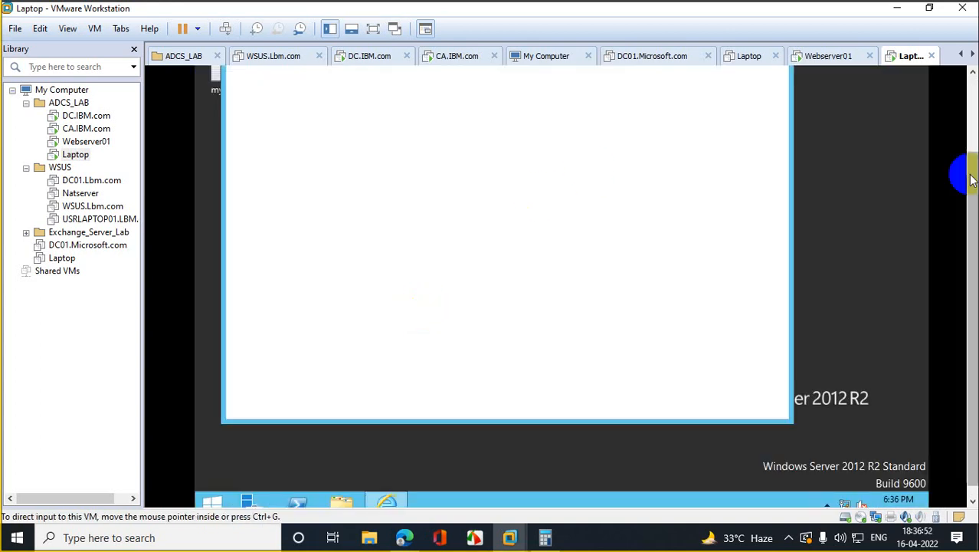
{"action": "left_click_drag", "start_coordinate": [962, 175], "coordinate": [968, 173]}
{"action": "left_click", "coordinate": [745, 93]}
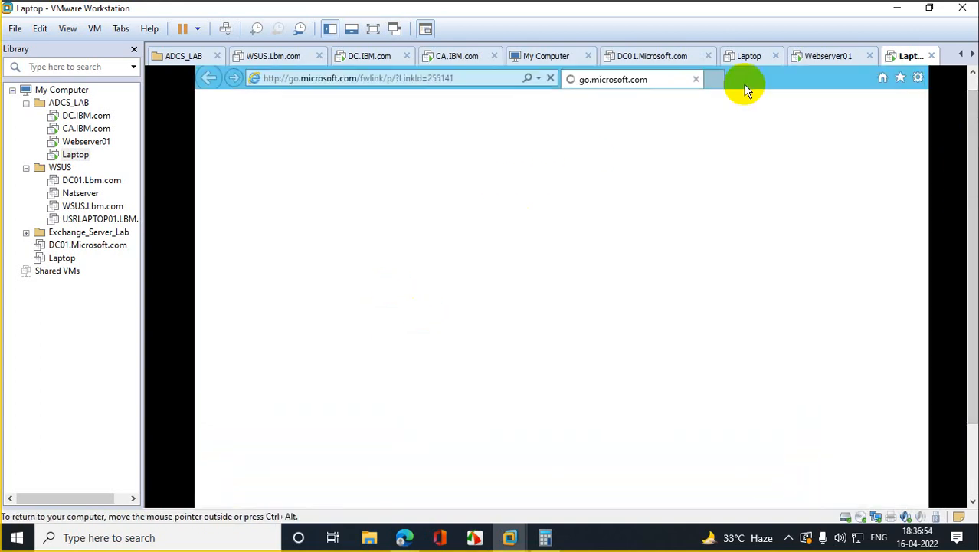
{"action": "left_click", "coordinate": [533, 81]}
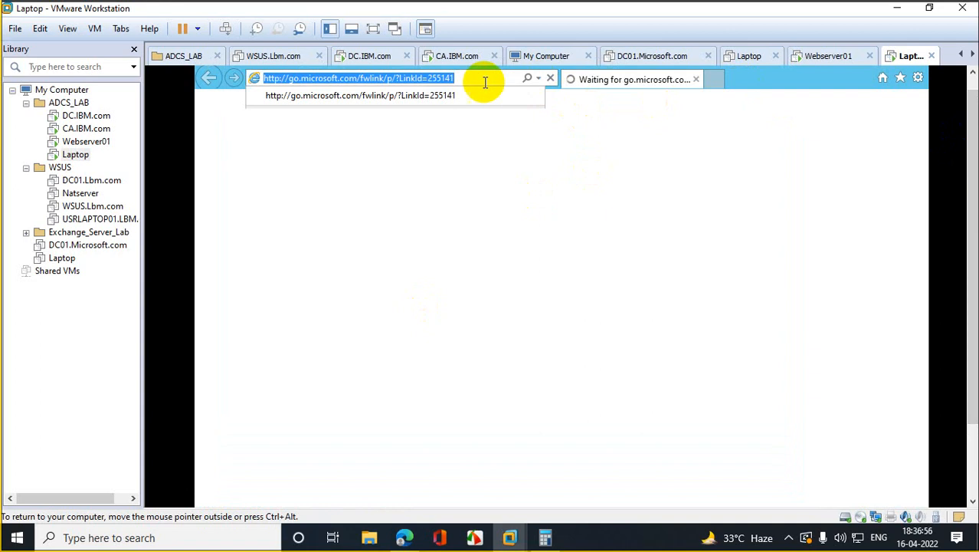
{"action": "type", "text": "https"}
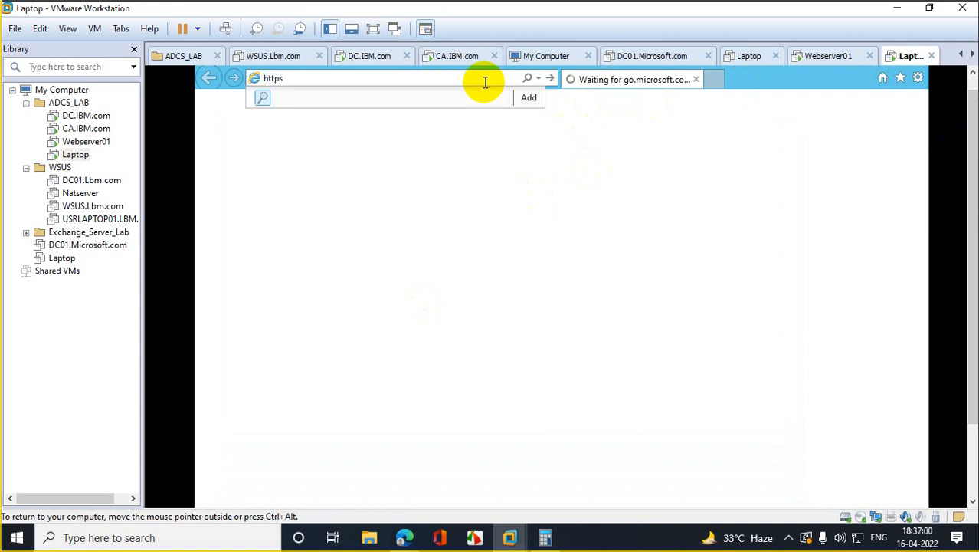
{"action": "type", "text": "://"}
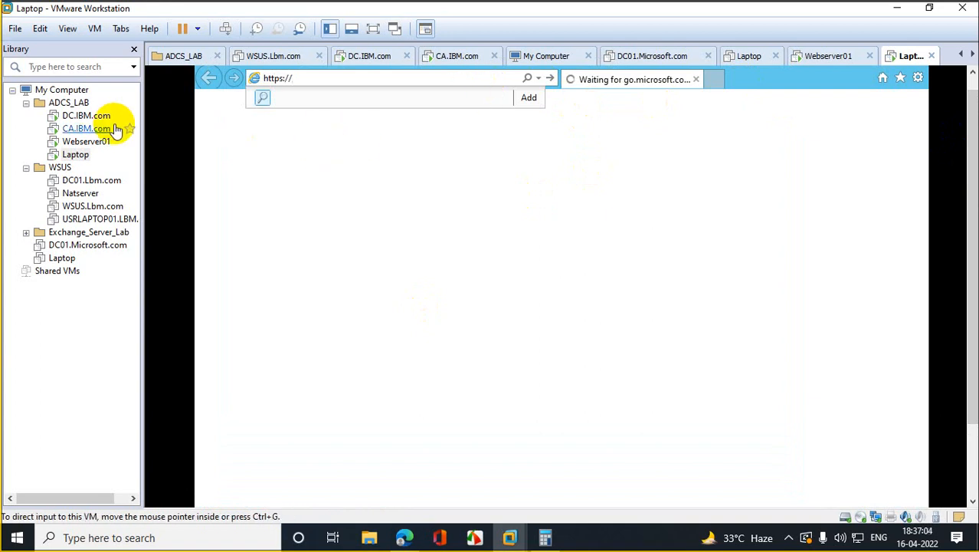
{"action": "left_click", "coordinate": [90, 128]}
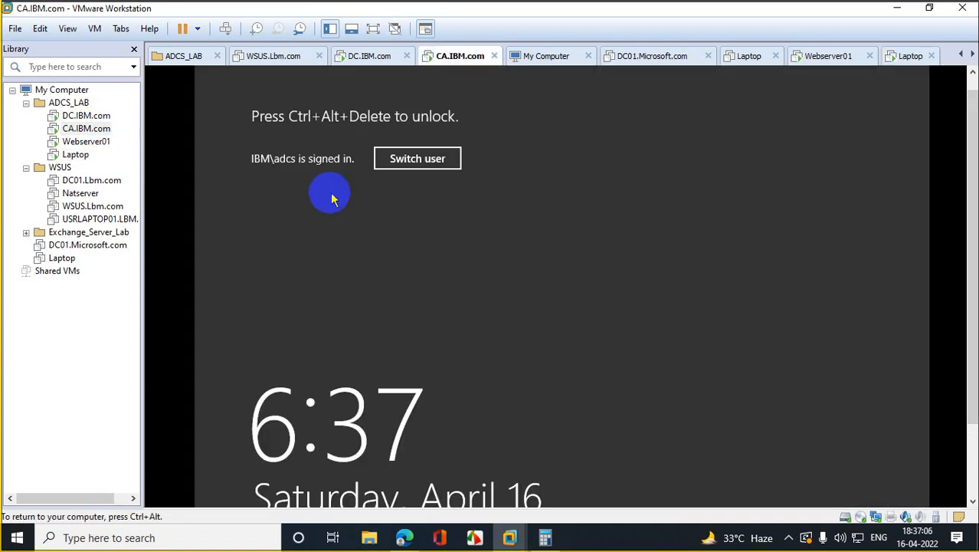
Step: Unlock the CA.IBM.com machine via Ctrl+Alt+Del with its account password
{"action": "right_click", "coordinate": [77, 131]}
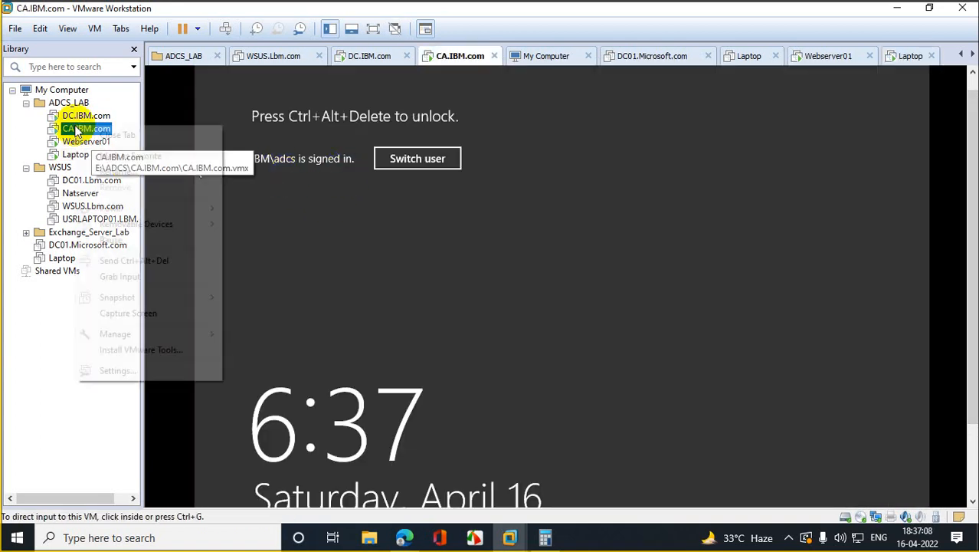
{"action": "left_click", "coordinate": [162, 265]}
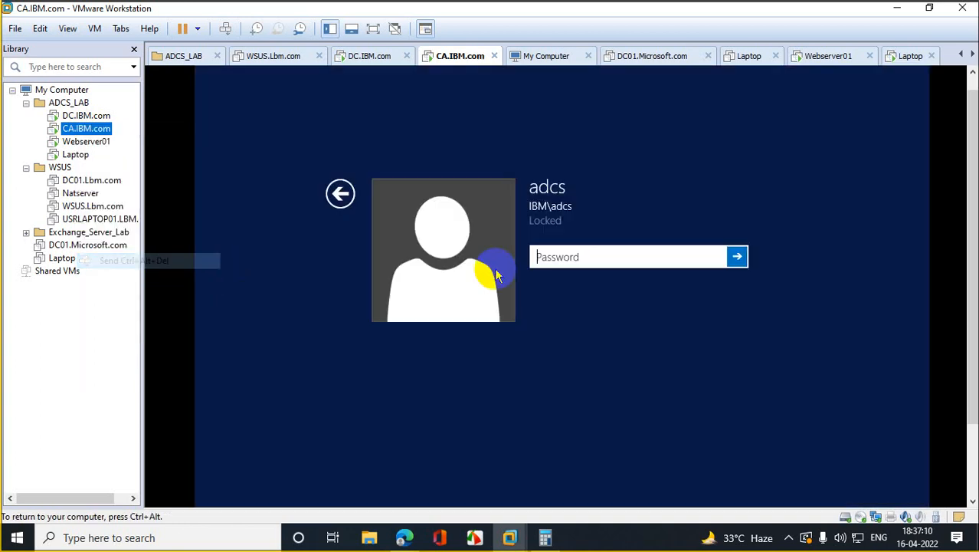
{"action": "left_click", "coordinate": [553, 259]}
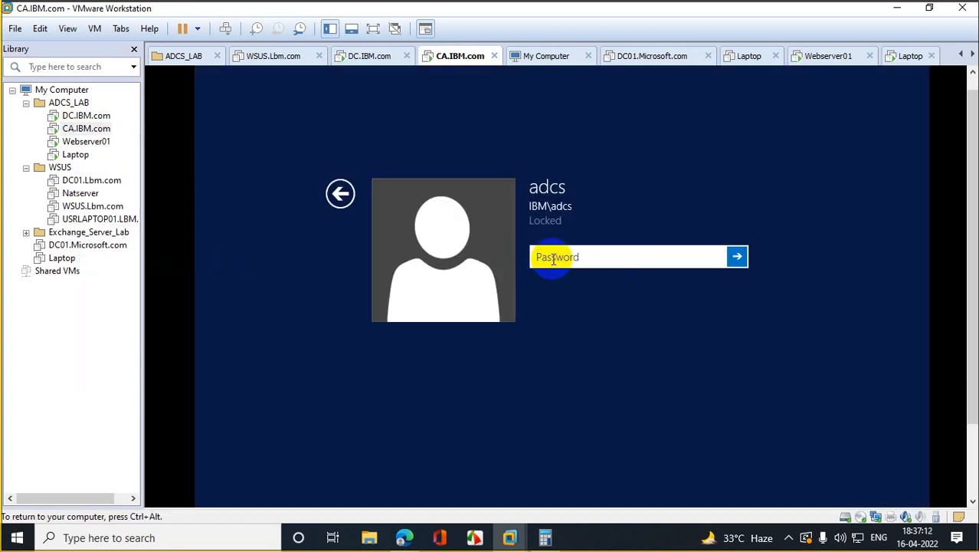
{"action": "type", "text": "Password1@123"}
{"action": "key", "text": "Return"}
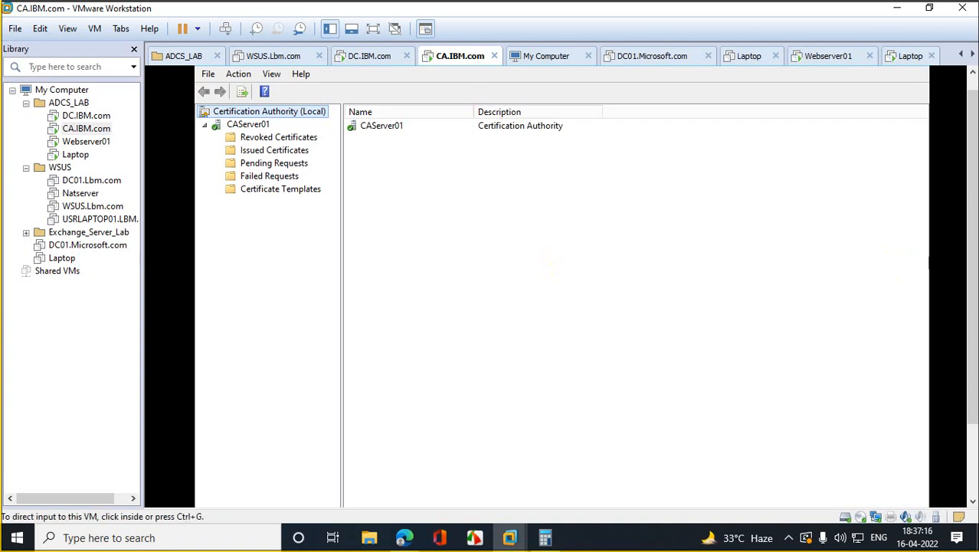
Step: Open PowerShell on the CA machine and run hostname, returning CAServer-01
{"action": "left_click_drag", "start_coordinate": [973, 185], "coordinate": [974, 259]}
{"action": "left_click", "coordinate": [301, 499]}
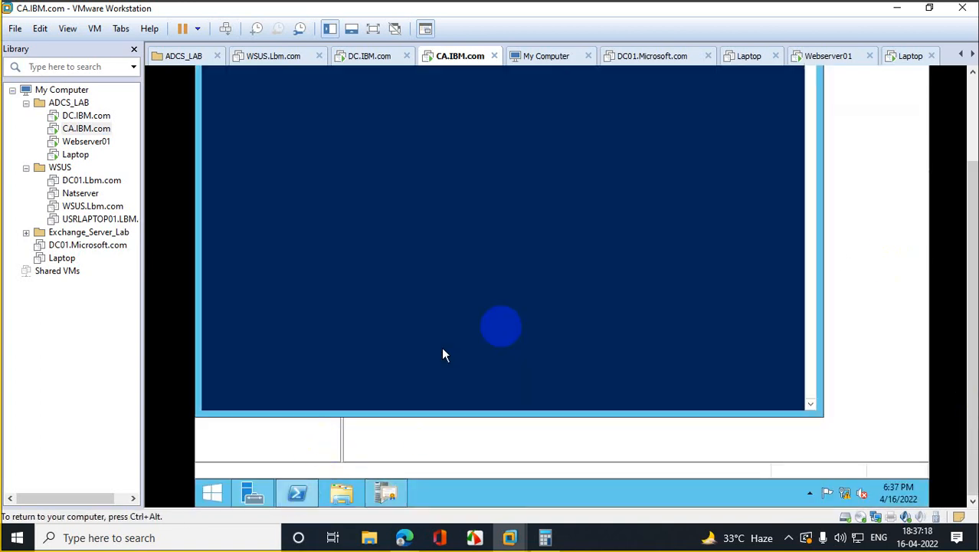
{"action": "left_click_drag", "start_coordinate": [972, 198], "coordinate": [972, 115]}
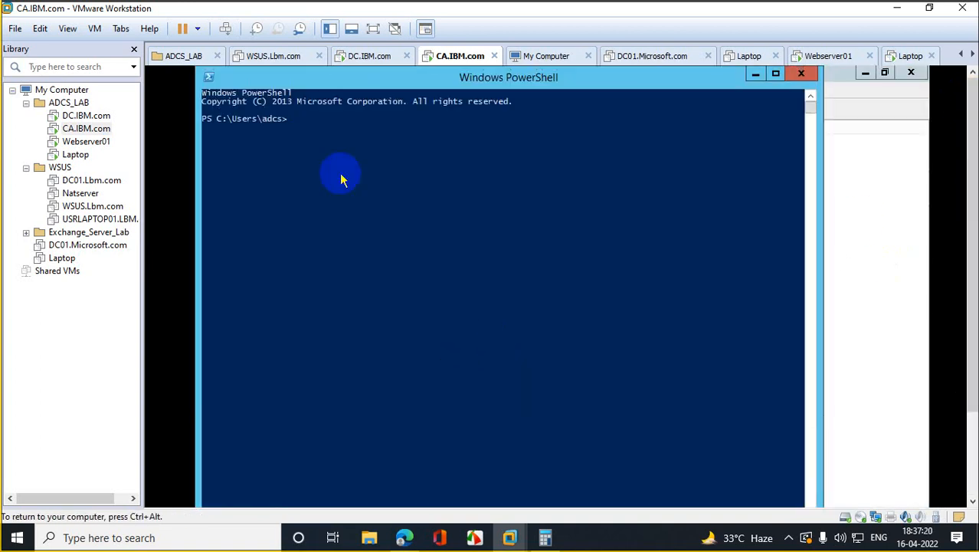
{"action": "type", "text": "hostname"}
{"action": "key", "text": "Return"}
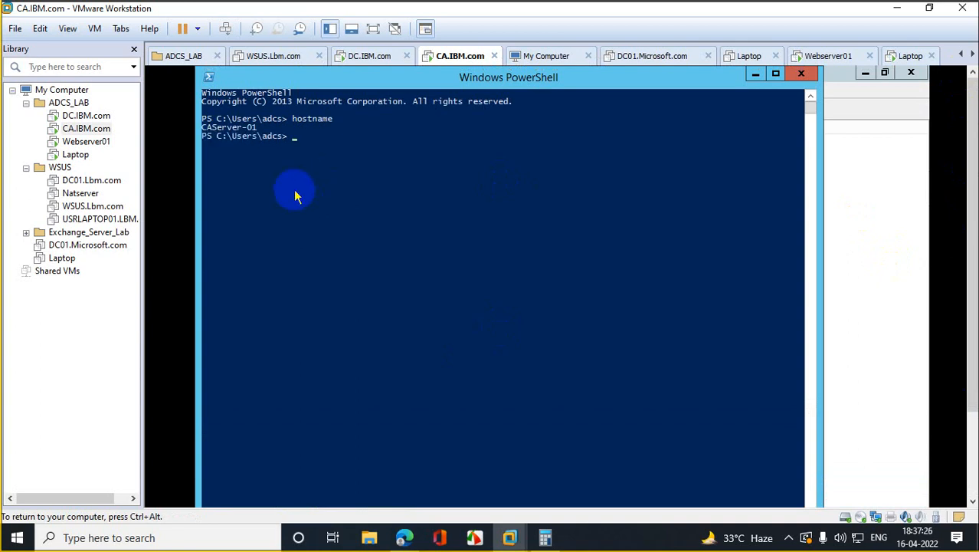
{"action": "left_click", "coordinate": [72, 155]}
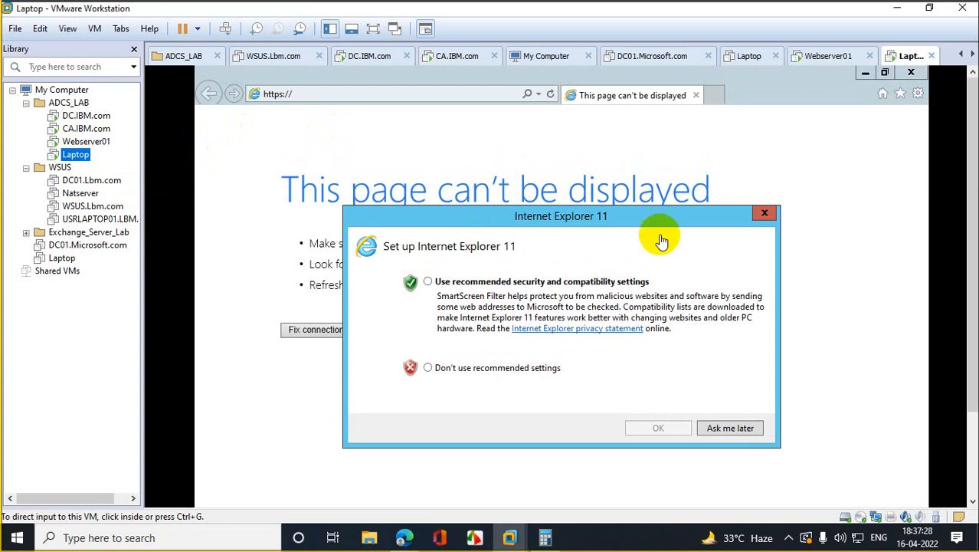
{"action": "left_click", "coordinate": [765, 213]}
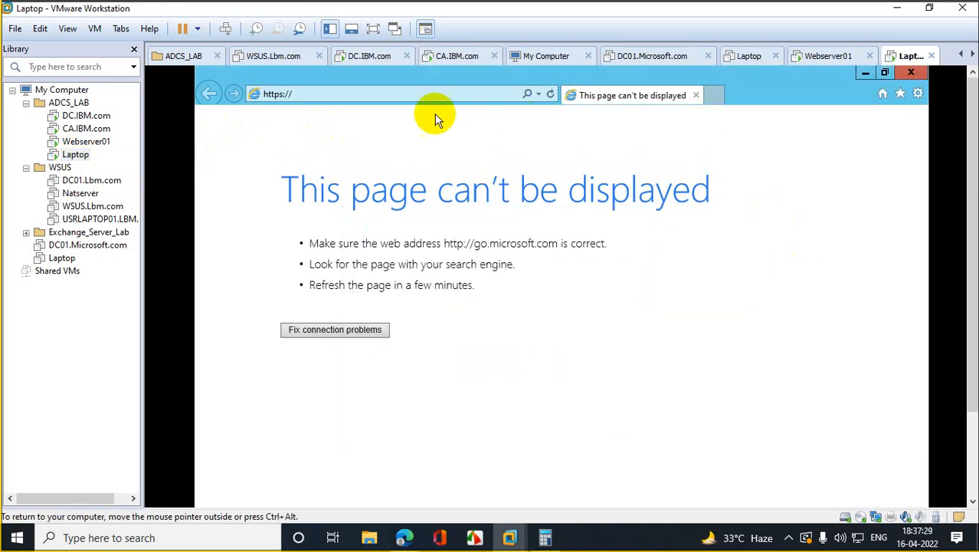
{"action": "left_click", "coordinate": [383, 95]}
{"action": "left_click", "coordinate": [358, 94]}
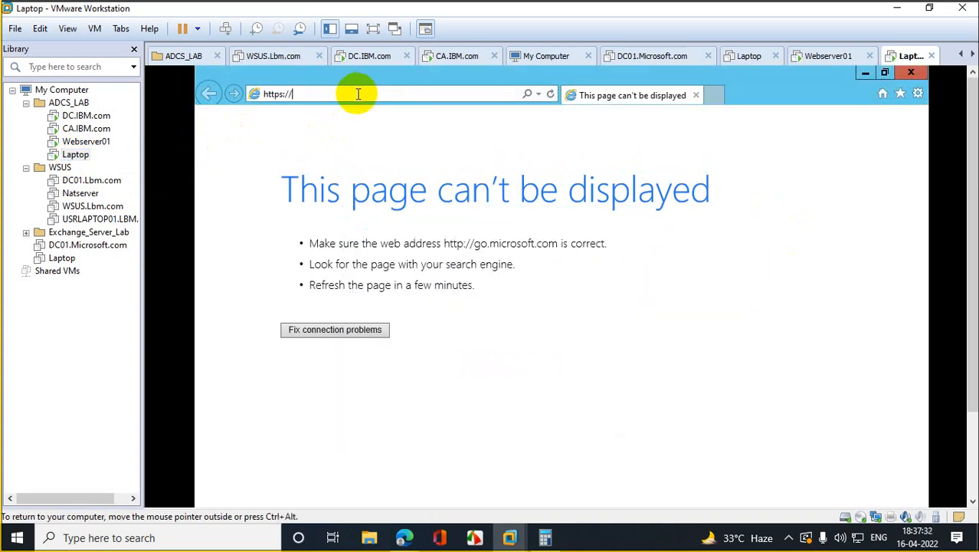
{"action": "type", "text": "caserver-01"}
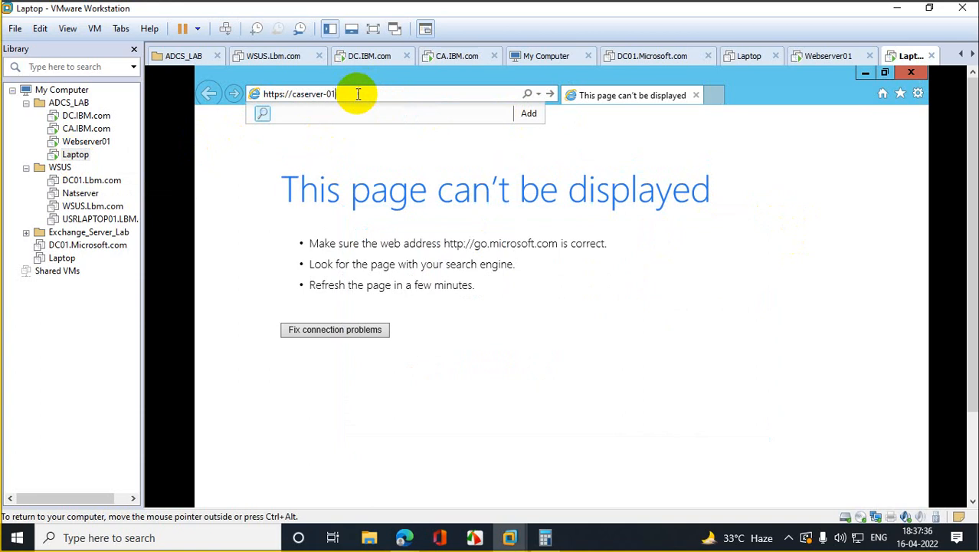
{"action": "left_click", "coordinate": [98, 131]}
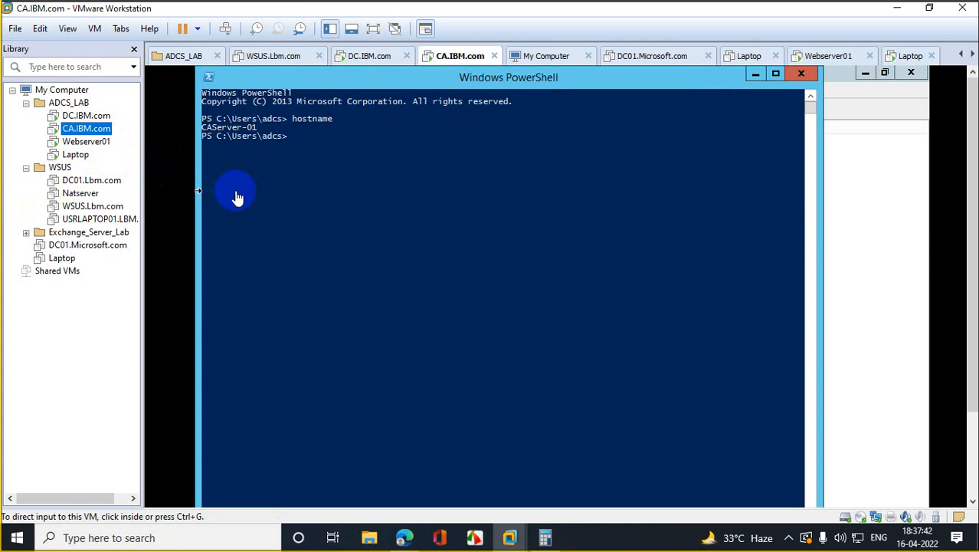
{"action": "left_click", "coordinate": [75, 154]}
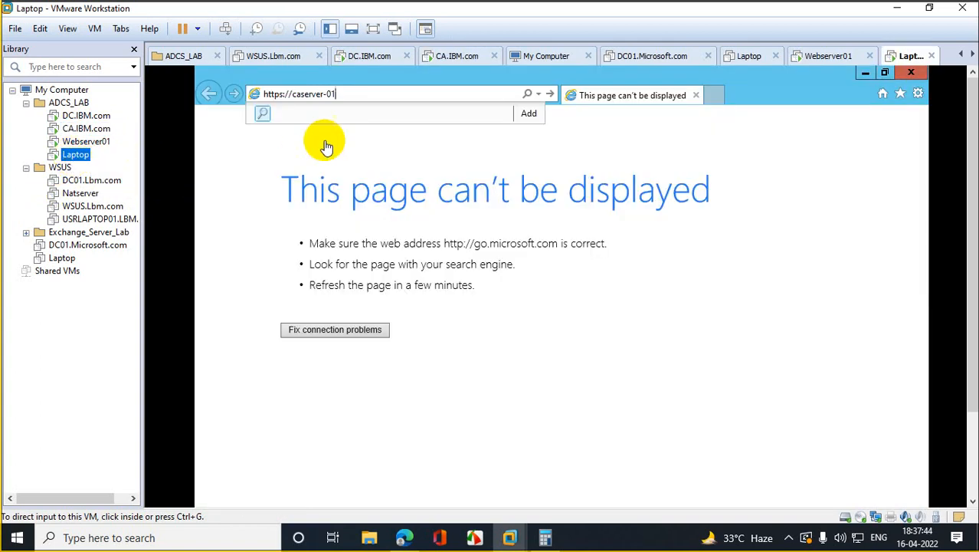
{"action": "left_click", "coordinate": [353, 93]}
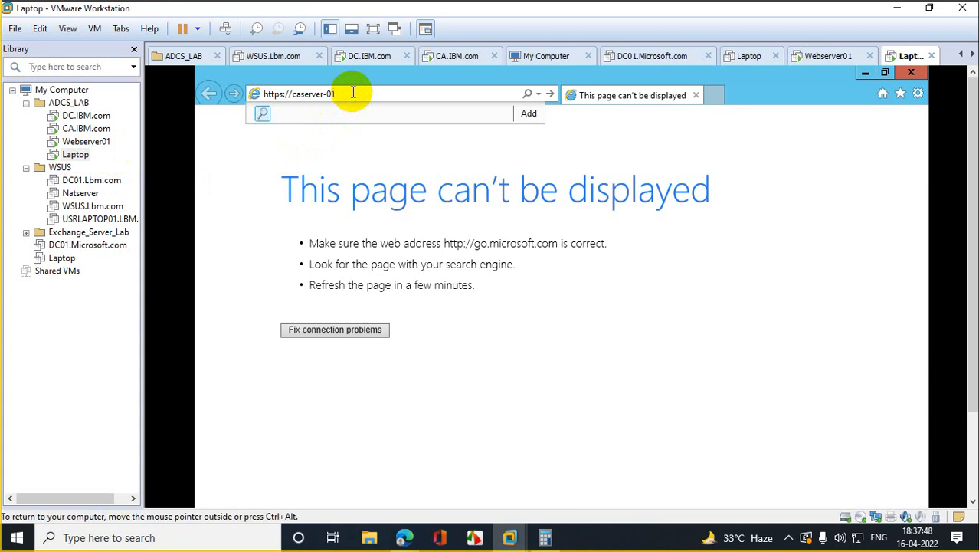
{"action": "type", "text": "certsrvr"}
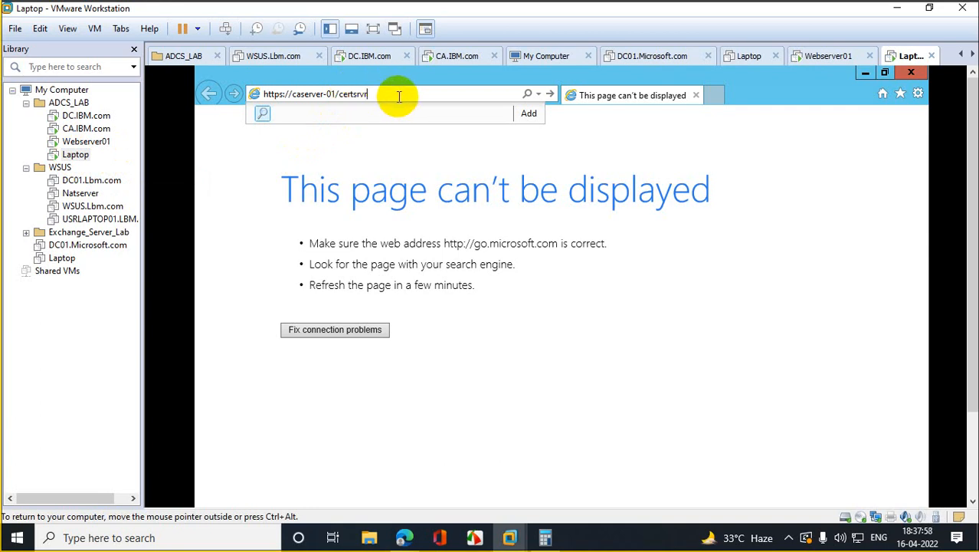
{"action": "key", "text": "Return"}
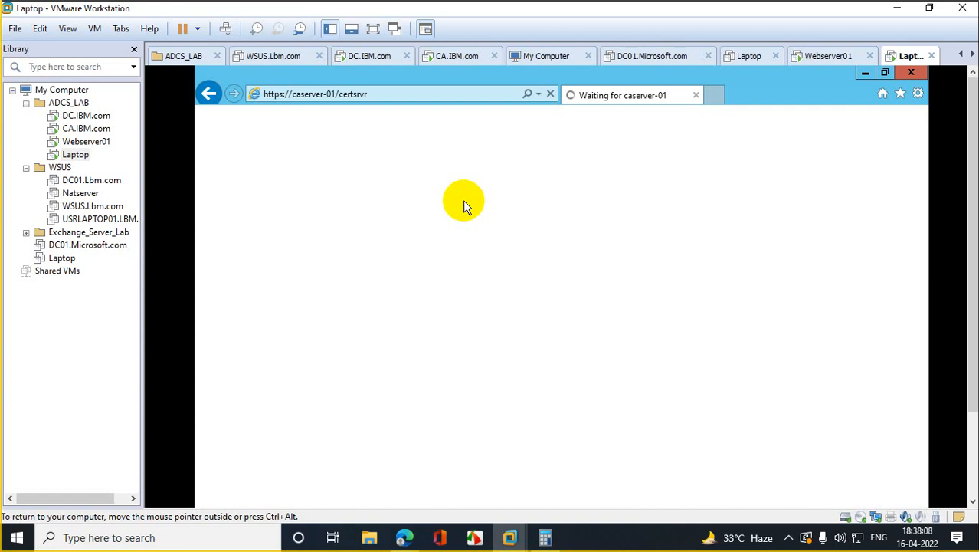
{"action": "left_click", "coordinate": [411, 93]}
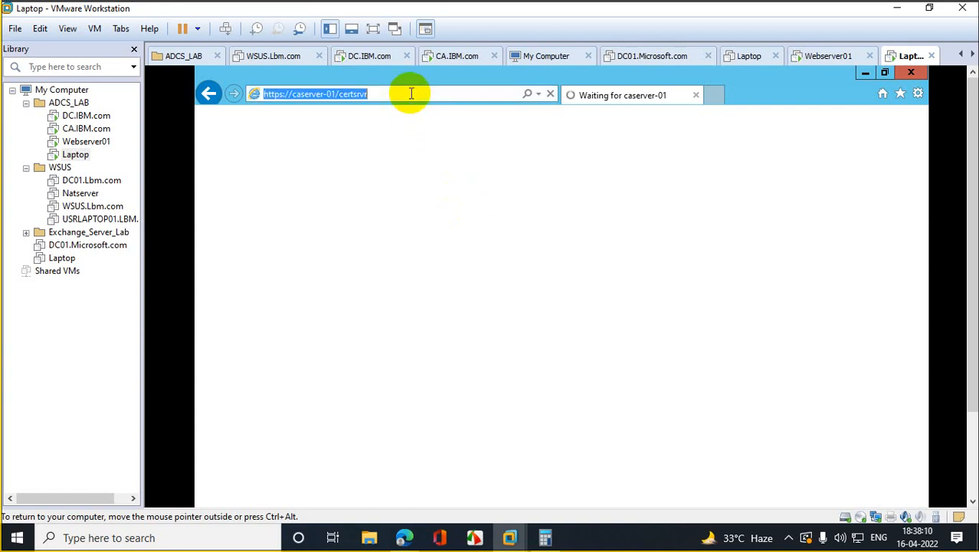
{"action": "key", "text": "Return"}
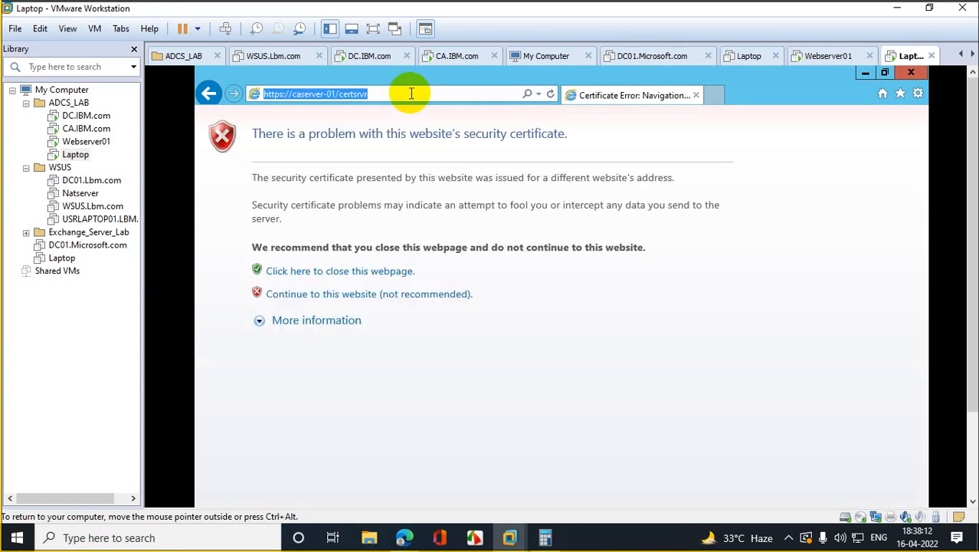
{"action": "left_click", "coordinate": [347, 303]}
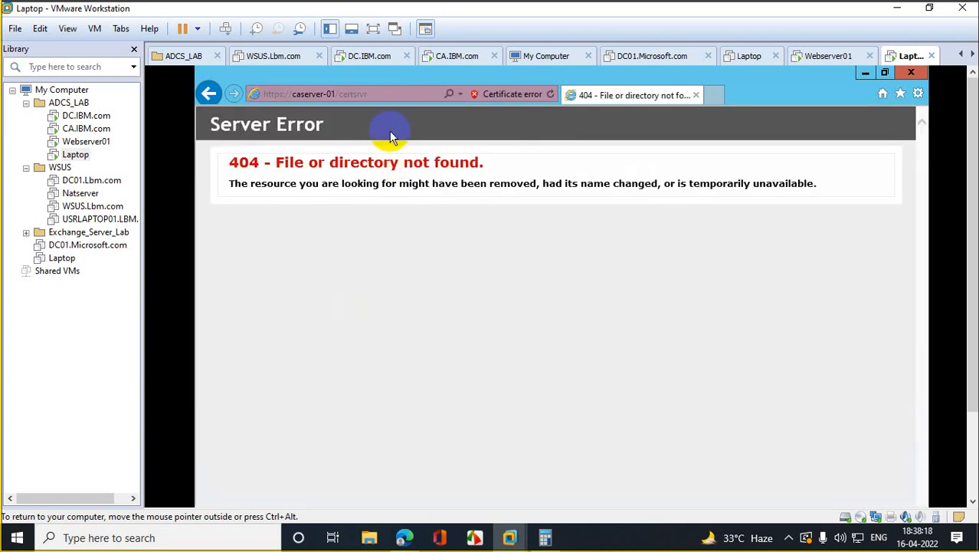
{"action": "left_click", "coordinate": [389, 94]}
{"action": "left_click", "coordinate": [390, 94]}
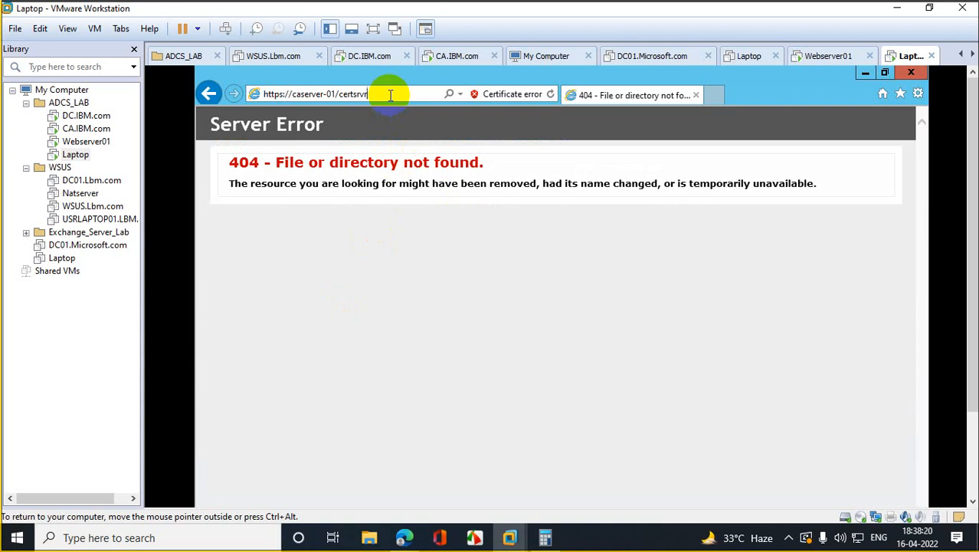
{"action": "key", "text": "BackSpace"}
{"action": "key", "text": "Return"}
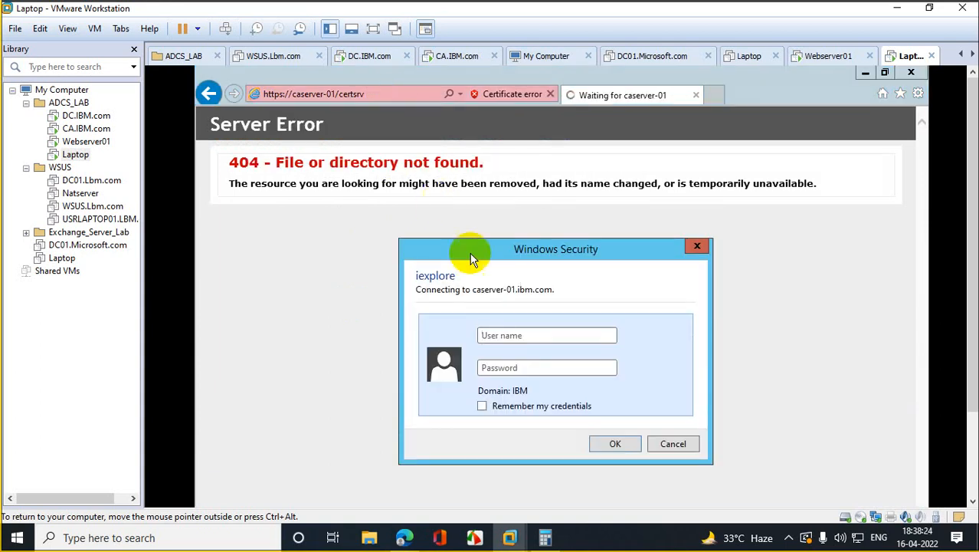
Step: Enter the saved account's user name and password, retyping the password once
{"action": "left_click", "coordinate": [513, 338]}
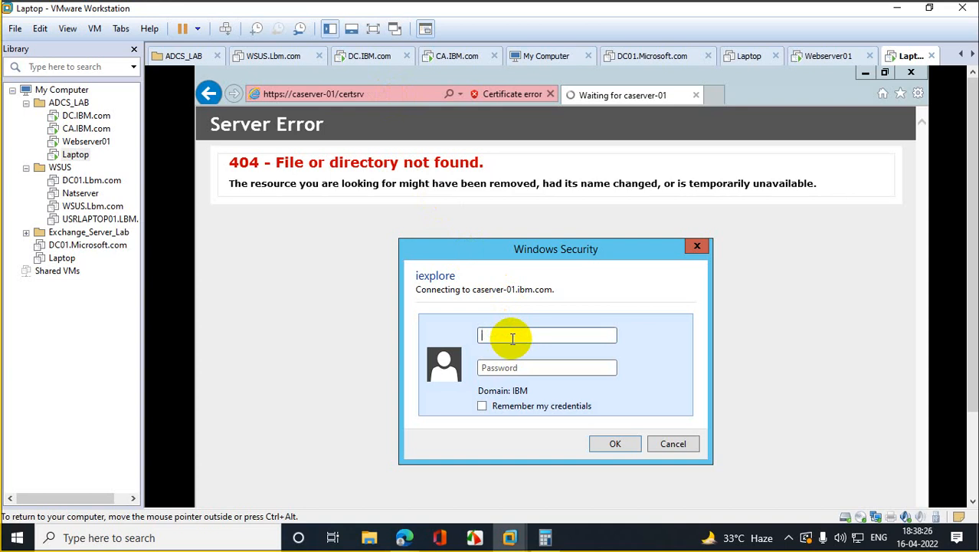
{"action": "type", "text": "gloriap"}
{"action": "key", "text": "Tab"}
{"action": "type", "text": "****"}
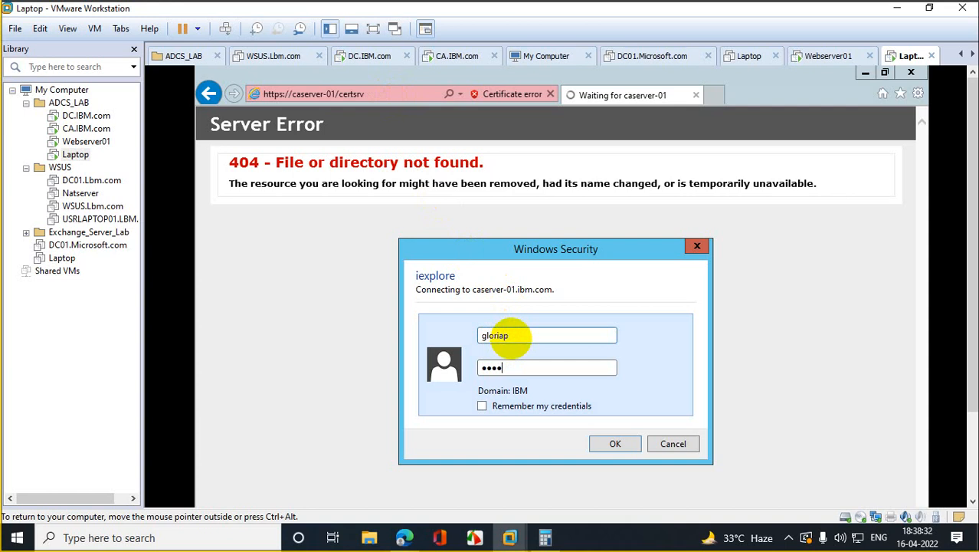
{"action": "type", "text": "*******"}
{"action": "key", "text": "Return"}
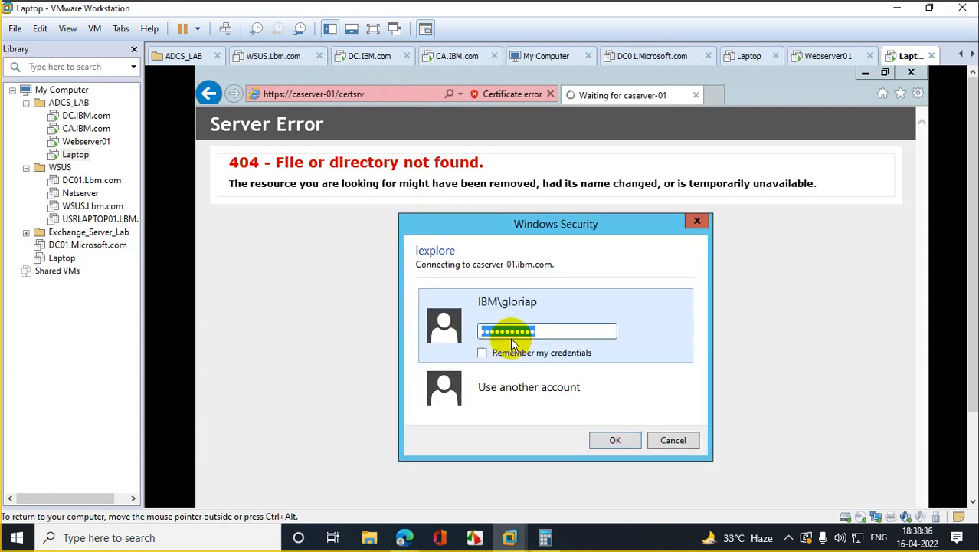
{"action": "type", "text": "***********"}
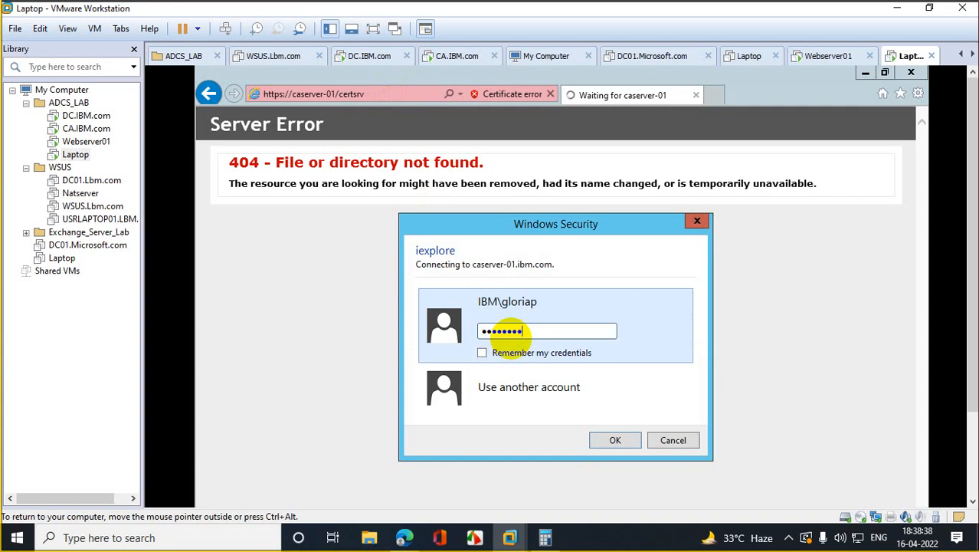
{"action": "key", "text": "Return"}
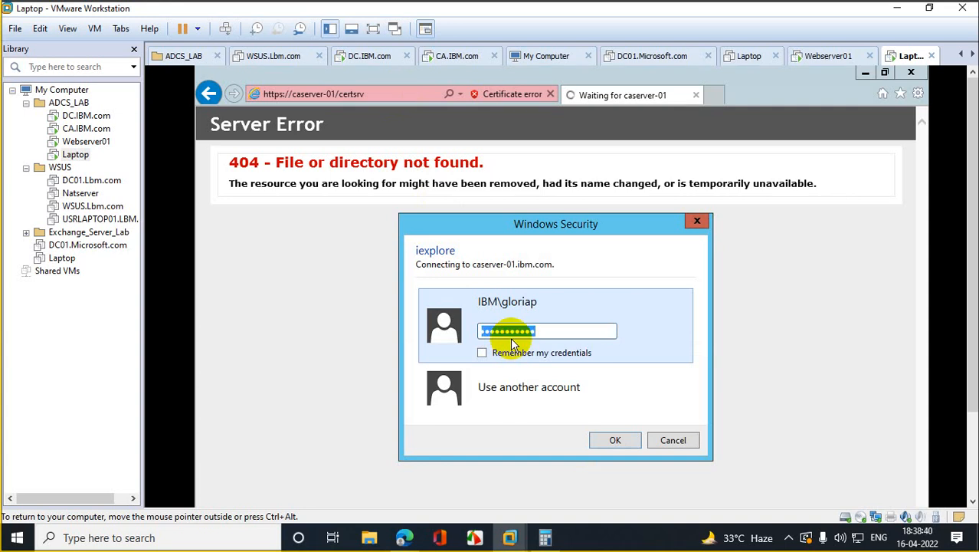
Step: Choose Use another account and submit the other account's user name and password
{"action": "left_click", "coordinate": [496, 388]}
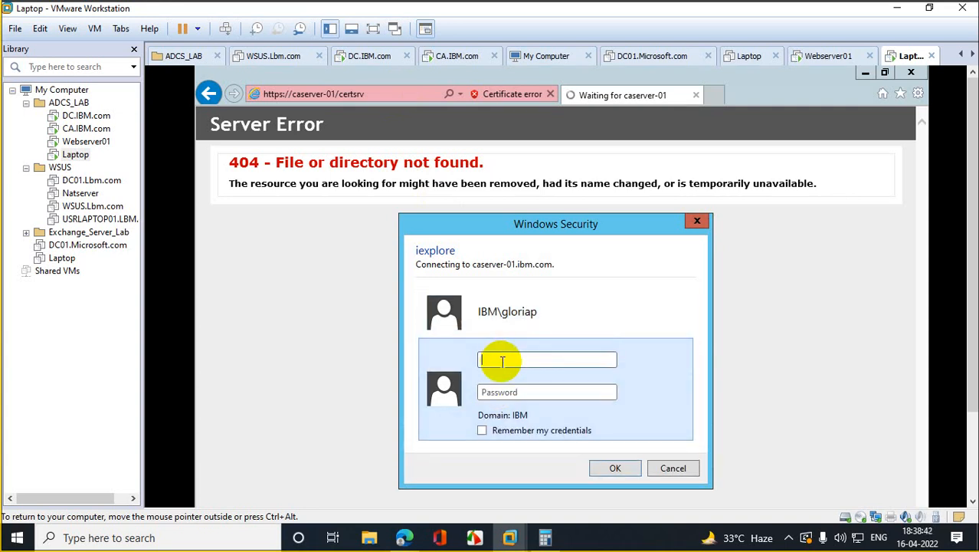
{"action": "type", "text": "adc"}
{"action": "key", "text": "BackSpace"}
{"action": "key", "text": "BackSpace"}
{"action": "type", "text": "adc"}
{"action": "key", "text": "Tab"}
{"action": "type", "text": "P"}
{"action": "type", "text": "•••••••••••"}
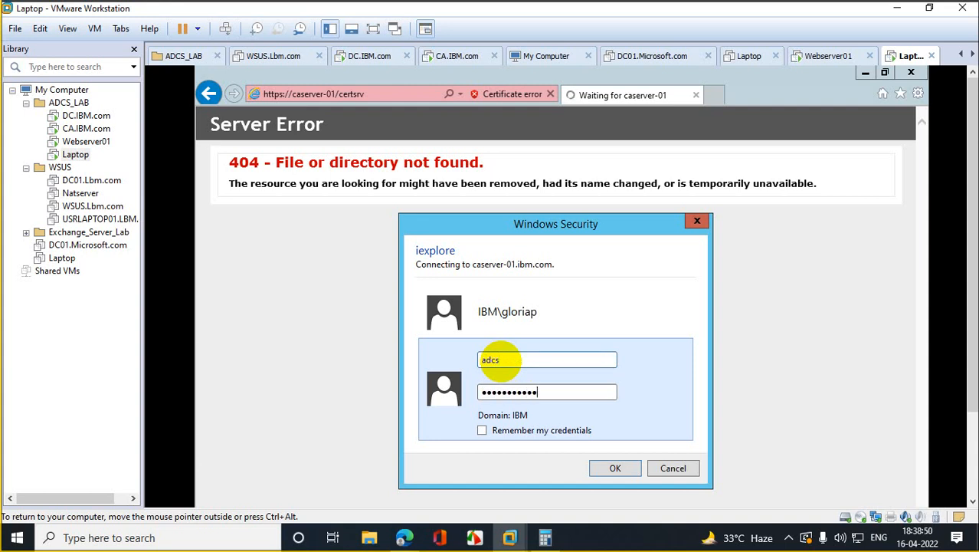
{"action": "key", "text": "Return"}
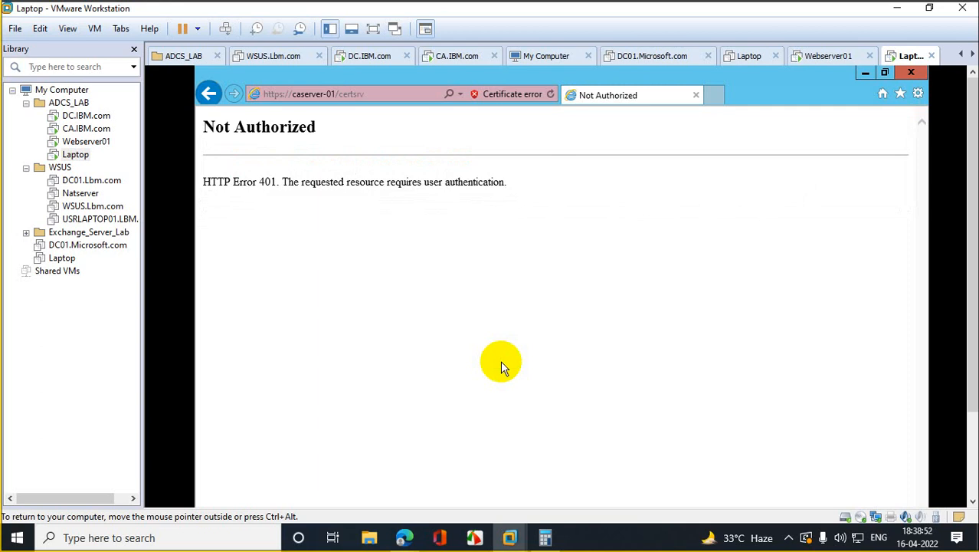
{"action": "left_click", "coordinate": [918, 93]}
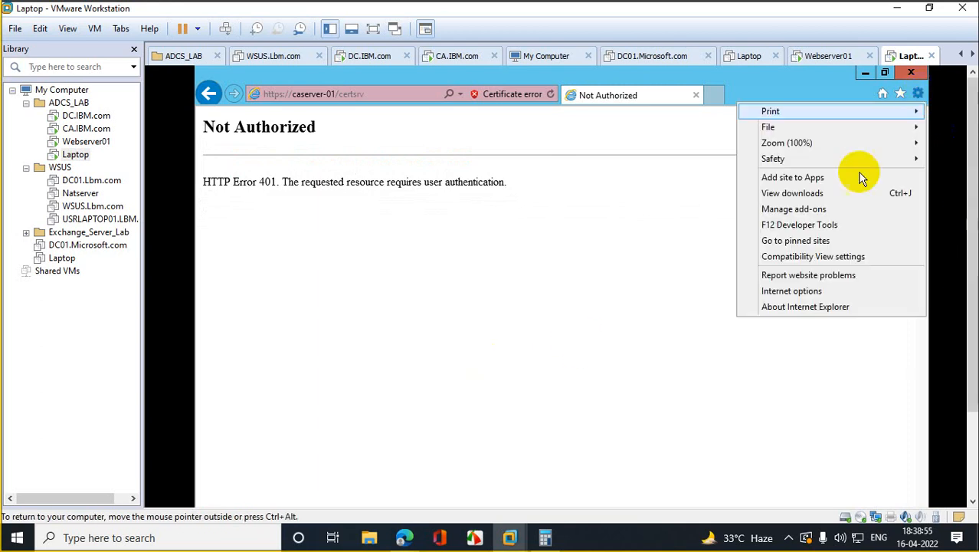
{"action": "left_click", "coordinate": [797, 290]}
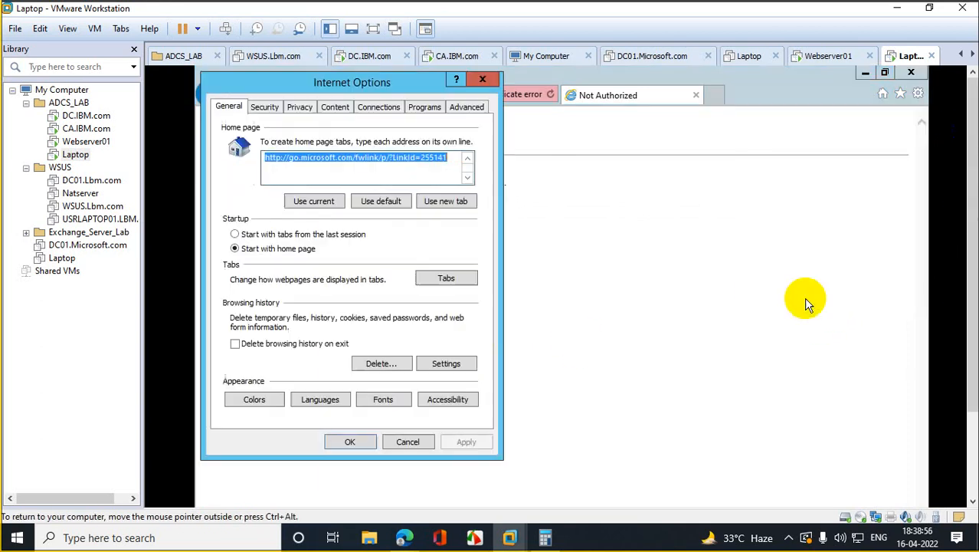
{"action": "left_click", "coordinate": [342, 108]}
{"action": "left_click", "coordinate": [376, 108]}
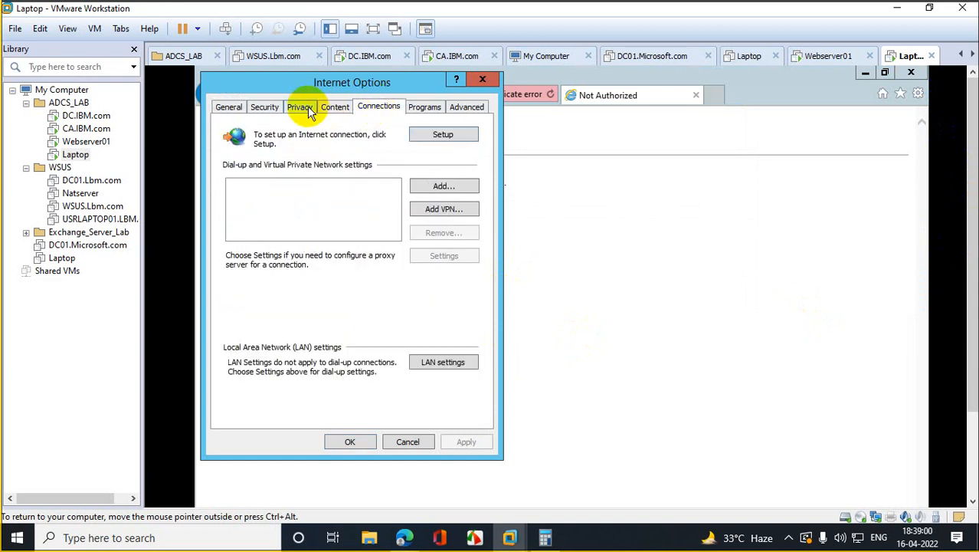
{"action": "left_click", "coordinate": [305, 107]}
{"action": "left_click", "coordinate": [268, 108]}
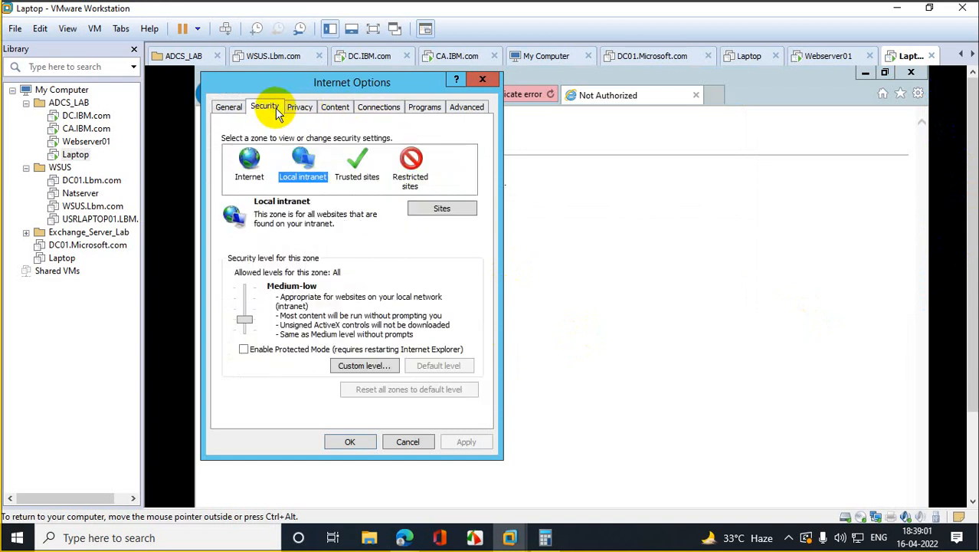
{"action": "left_click", "coordinate": [354, 161]}
{"action": "left_click", "coordinate": [445, 211]}
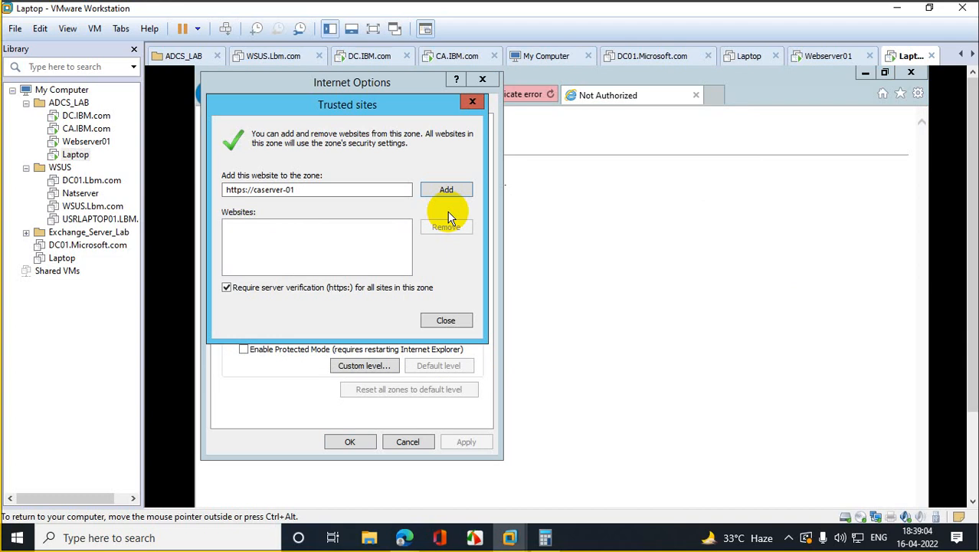
{"action": "left_click", "coordinate": [459, 192]}
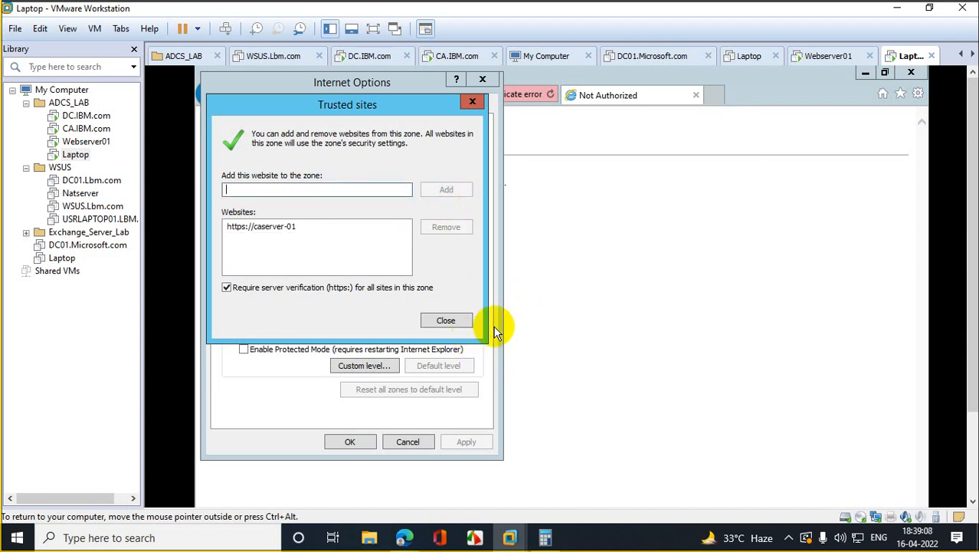
{"action": "left_click", "coordinate": [443, 319]}
{"action": "left_click", "coordinate": [357, 444]}
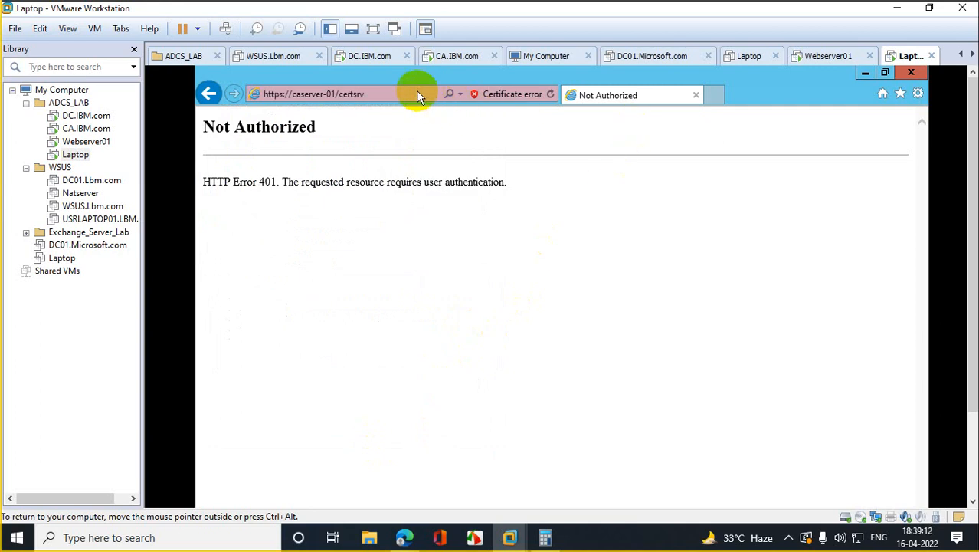
Step: Copy the certsrv web address and check the installed Internet Explorer version
{"action": "left_click", "coordinate": [362, 91]}
{"action": "right_click", "coordinate": [346, 94]}
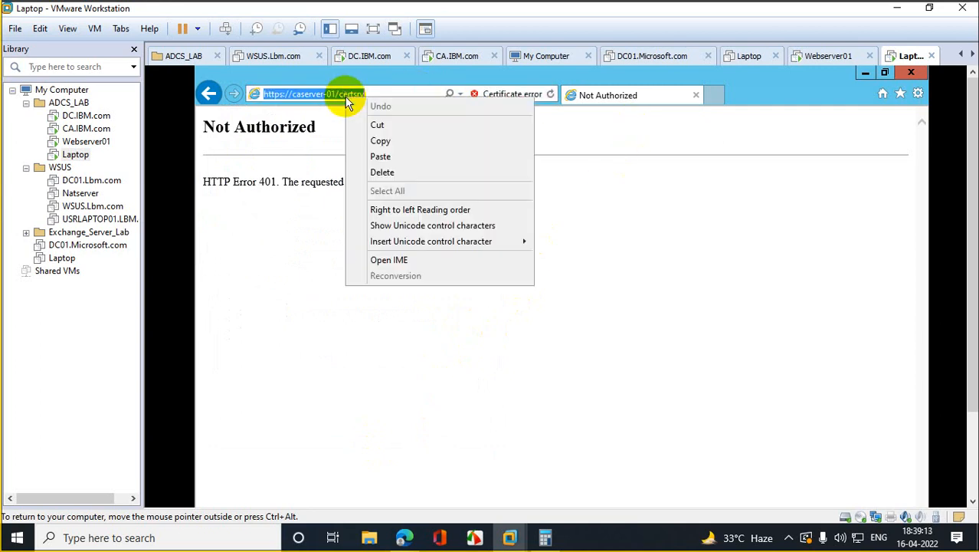
{"action": "left_click", "coordinate": [406, 143]}
{"action": "left_click", "coordinate": [918, 93]}
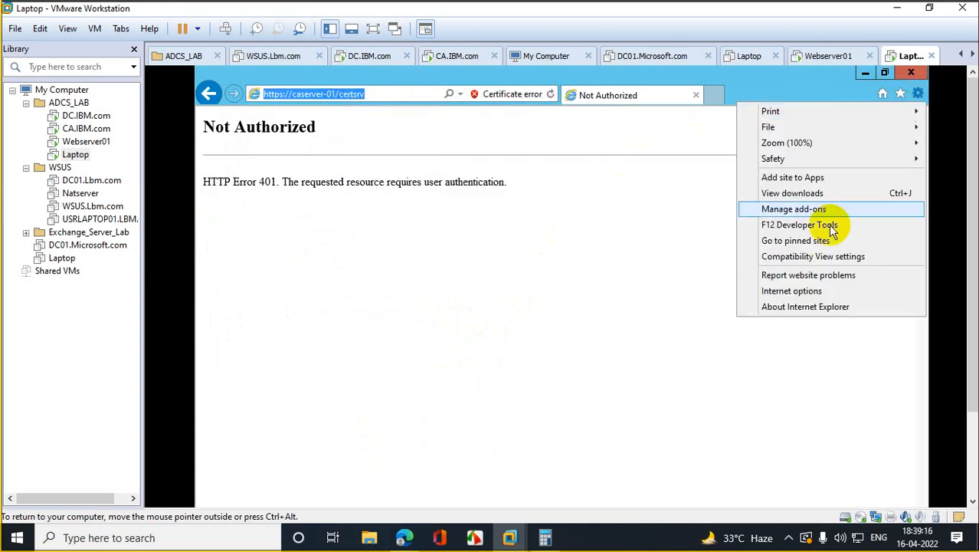
{"action": "left_click", "coordinate": [806, 307]}
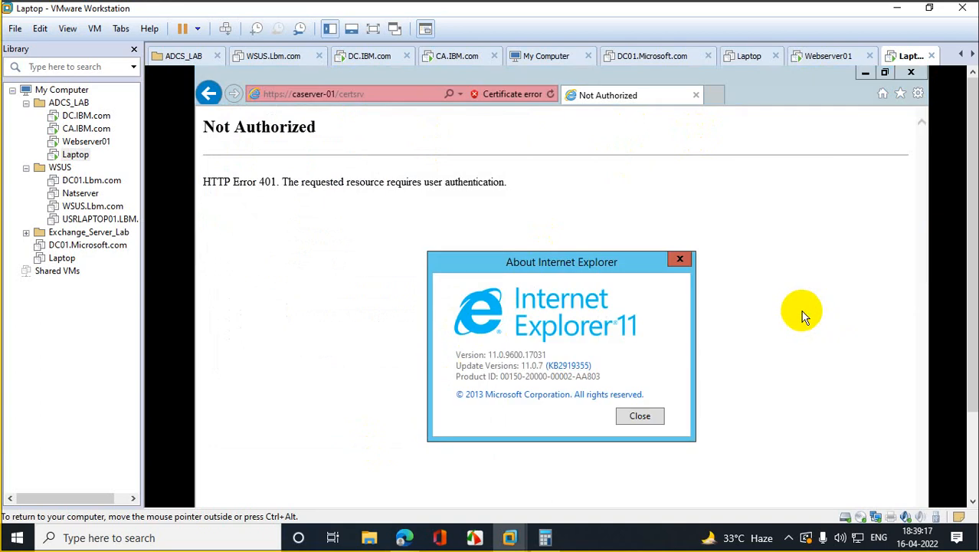
{"action": "left_click", "coordinate": [680, 258]}
Step: Paste the certsrv address into Trusted sites, confirm it's already trusted, and close the browser
{"action": "left_click", "coordinate": [914, 93]}
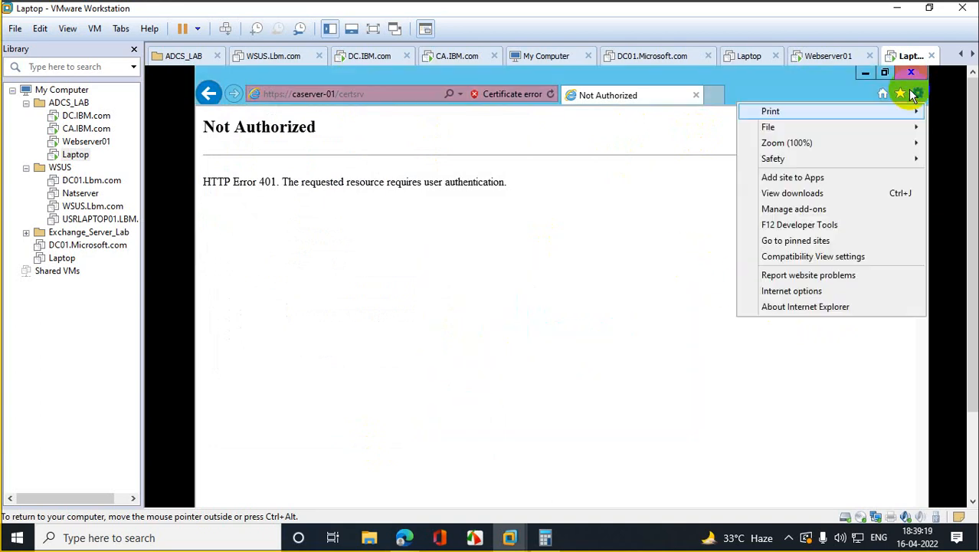
{"action": "left_click", "coordinate": [808, 290]}
{"action": "left_click", "coordinate": [270, 109]}
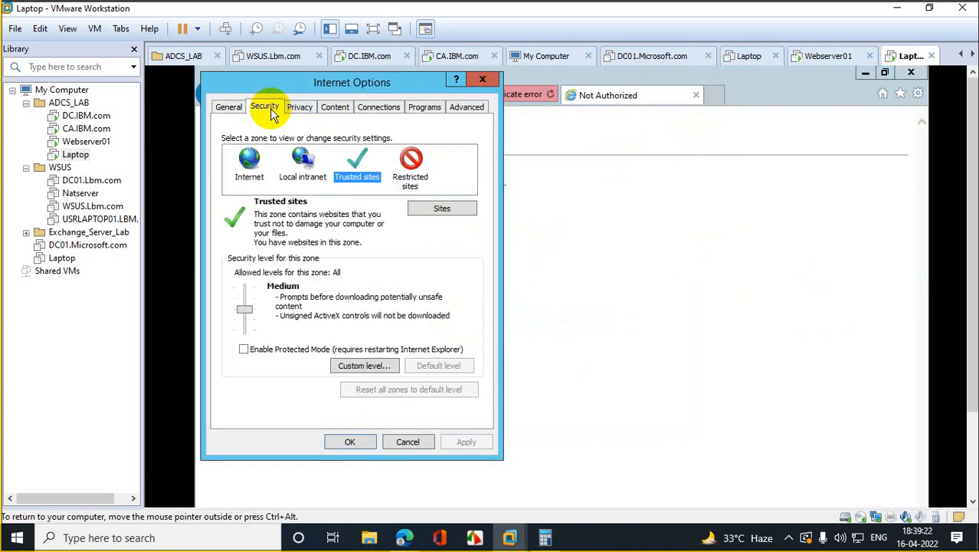
{"action": "left_click", "coordinate": [443, 208]}
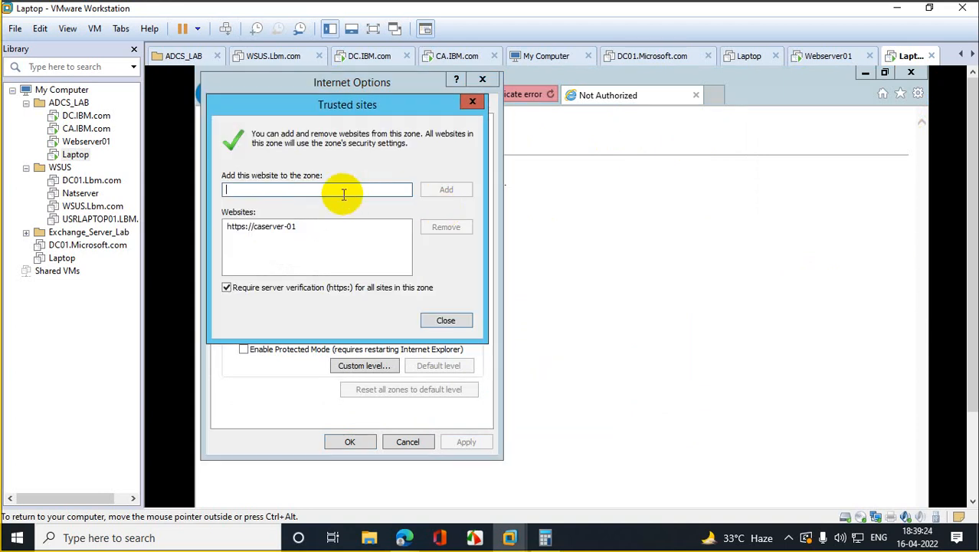
{"action": "key", "text": "ctrl+v"}
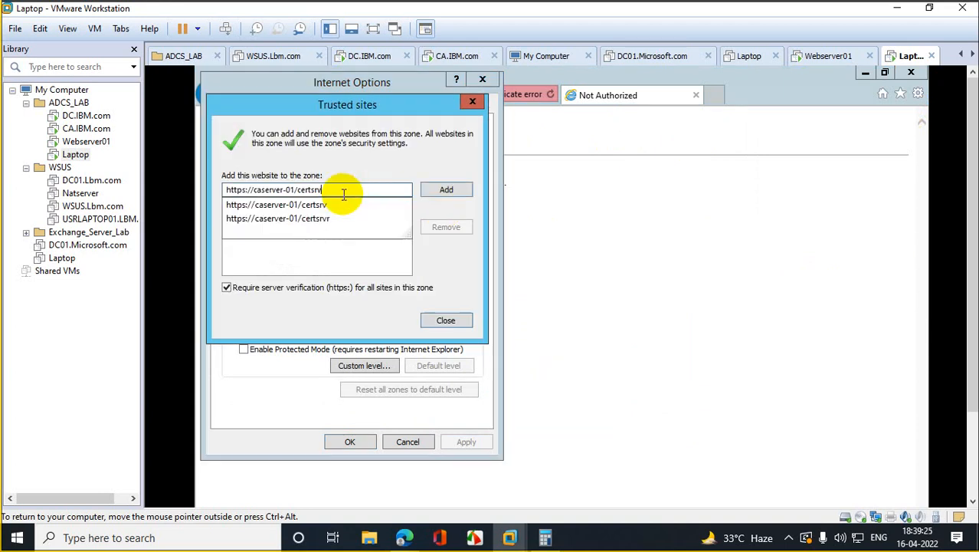
{"action": "left_click", "coordinate": [449, 192]}
{"action": "left_click", "coordinate": [647, 328]}
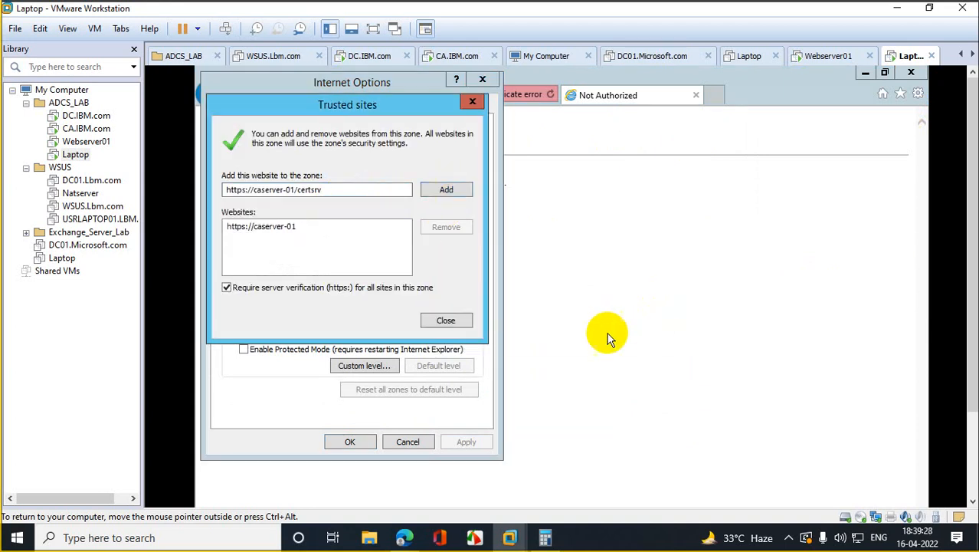
{"action": "left_click", "coordinate": [446, 320]}
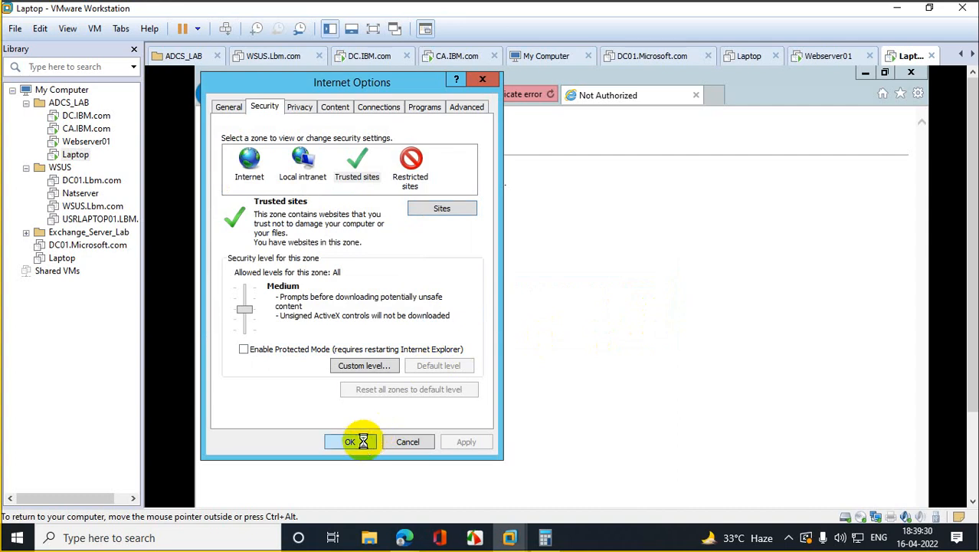
{"action": "left_click", "coordinate": [357, 442]}
{"action": "left_click", "coordinate": [911, 72]}
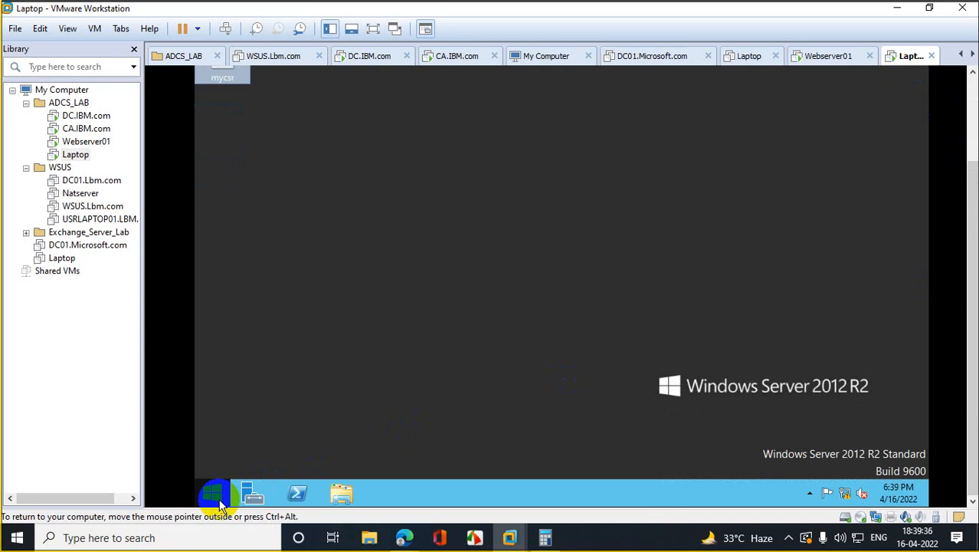
Step: Relaunch Internet Explorer, revisit the caserver-01 history entry past the warning, and correct the path to certsrv
{"action": "left_click", "coordinate": [218, 502]}
{"action": "left_click", "coordinate": [393, 302]}
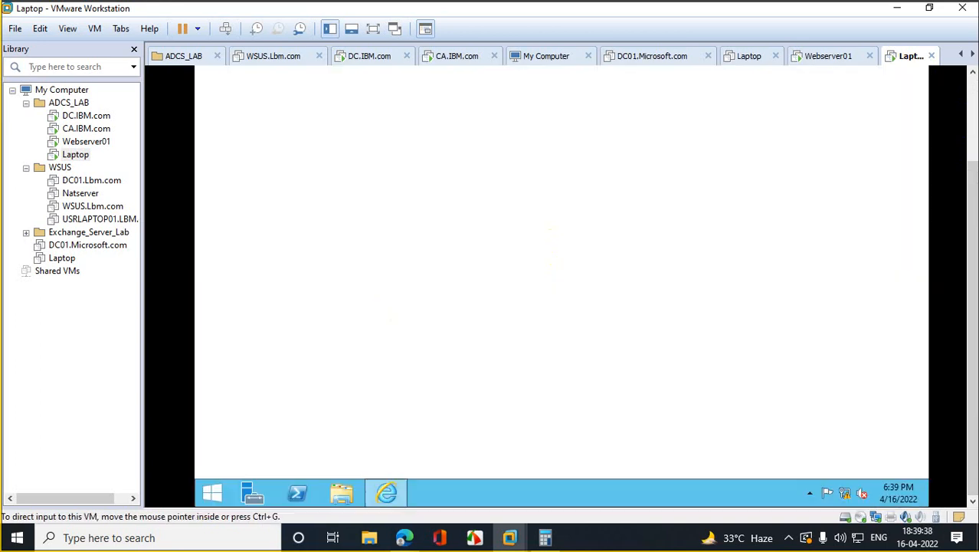
{"action": "left_click", "coordinate": [541, 94]}
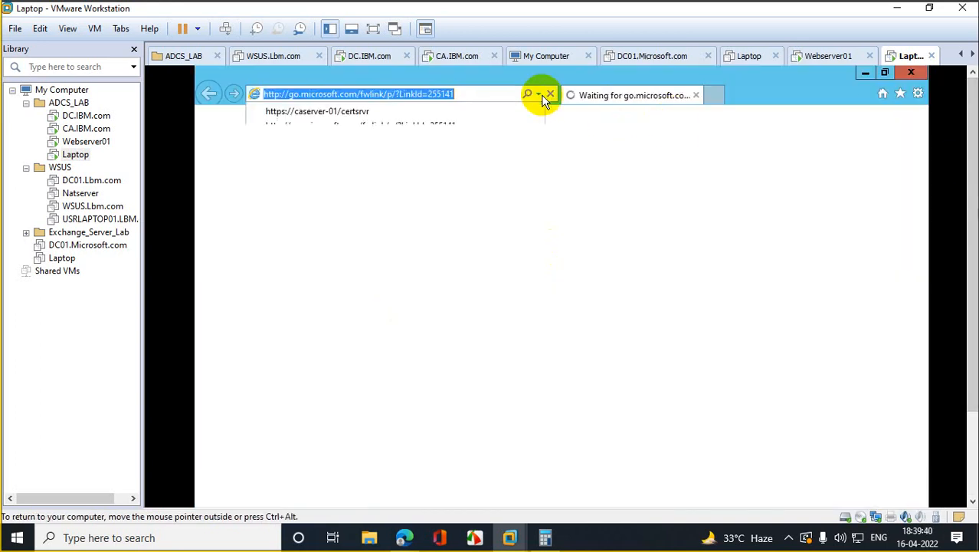
{"action": "left_click", "coordinate": [349, 111]}
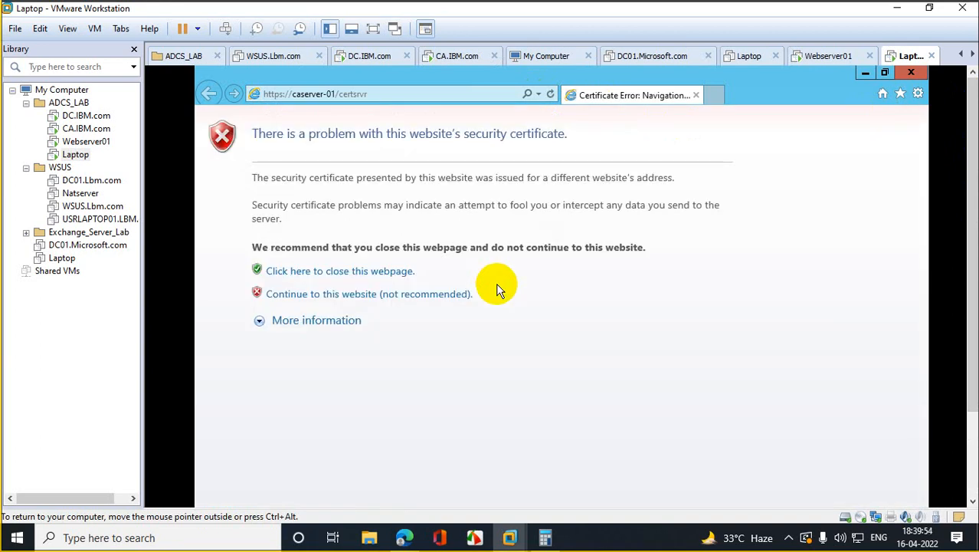
{"action": "left_click", "coordinate": [324, 294]}
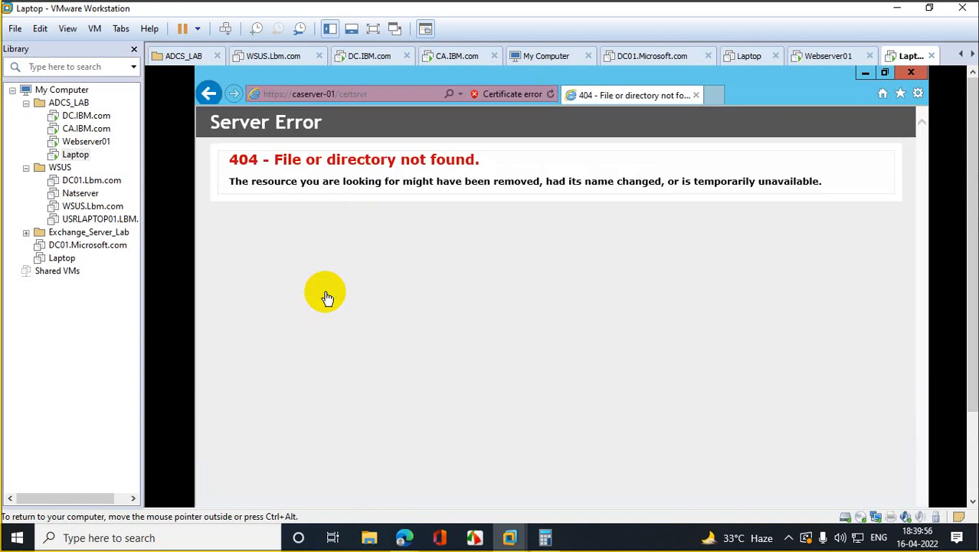
{"action": "left_click", "coordinate": [382, 91]}
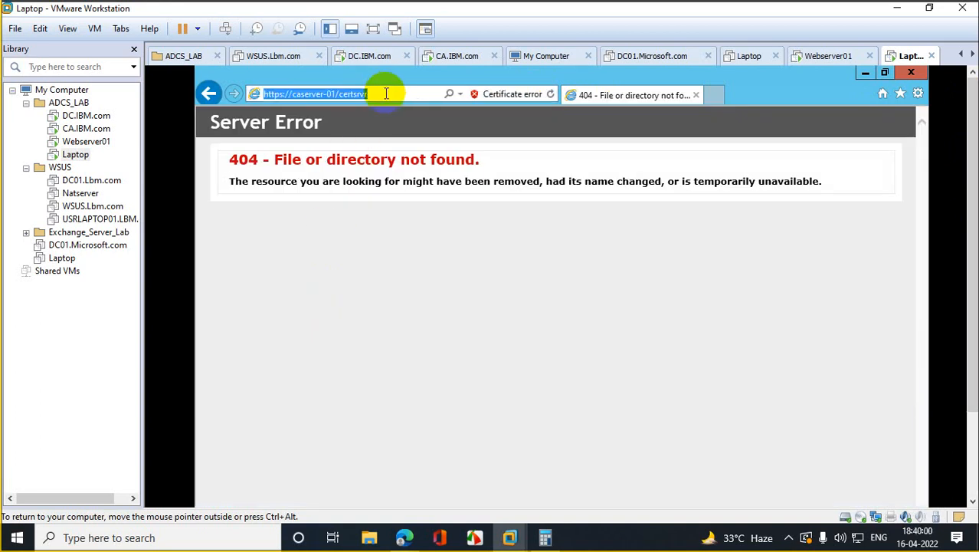
{"action": "left_click", "coordinate": [359, 93]}
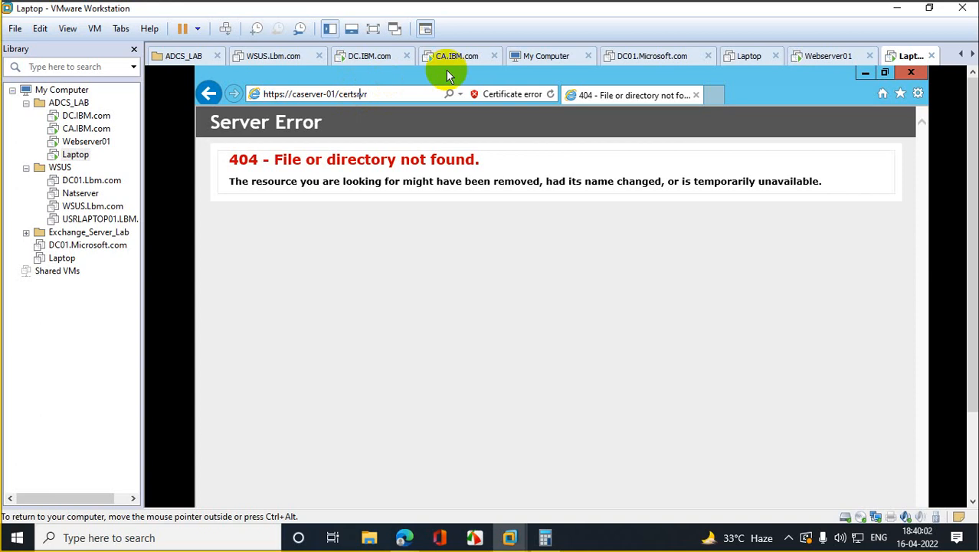
{"action": "key", "text": "BackSpace"}
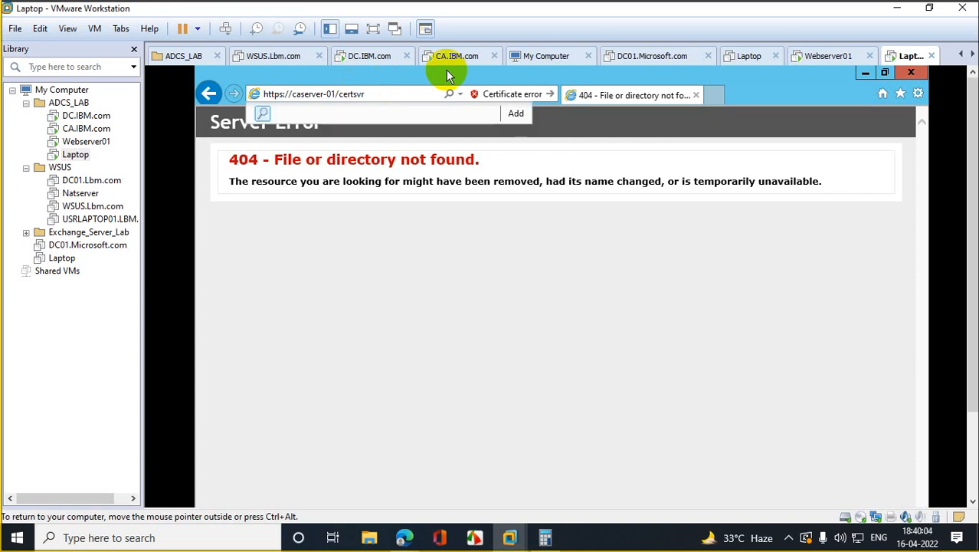
{"action": "key", "text": "Return"}
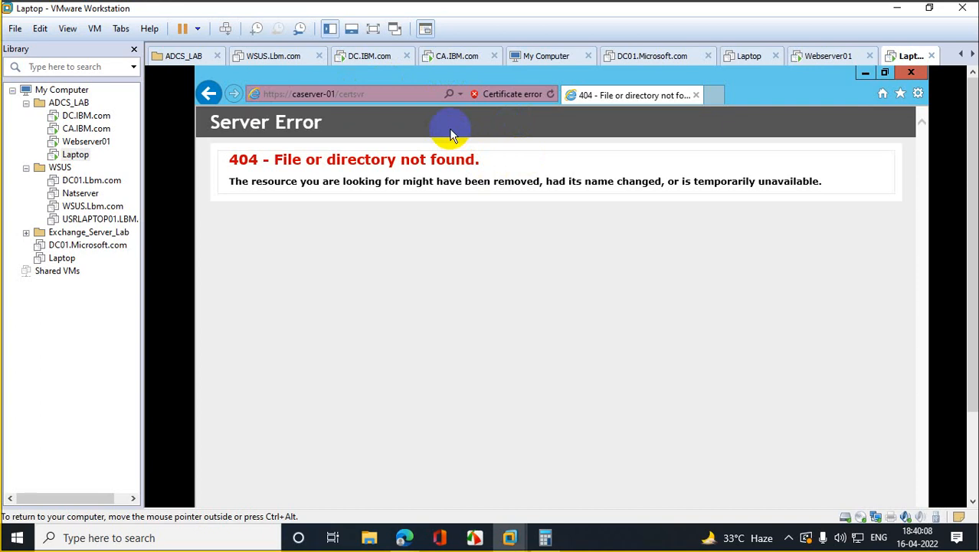
Step: Copy the certsrv address and close the browser
{"action": "left_click", "coordinate": [387, 95]}
{"action": "right_click", "coordinate": [358, 92]}
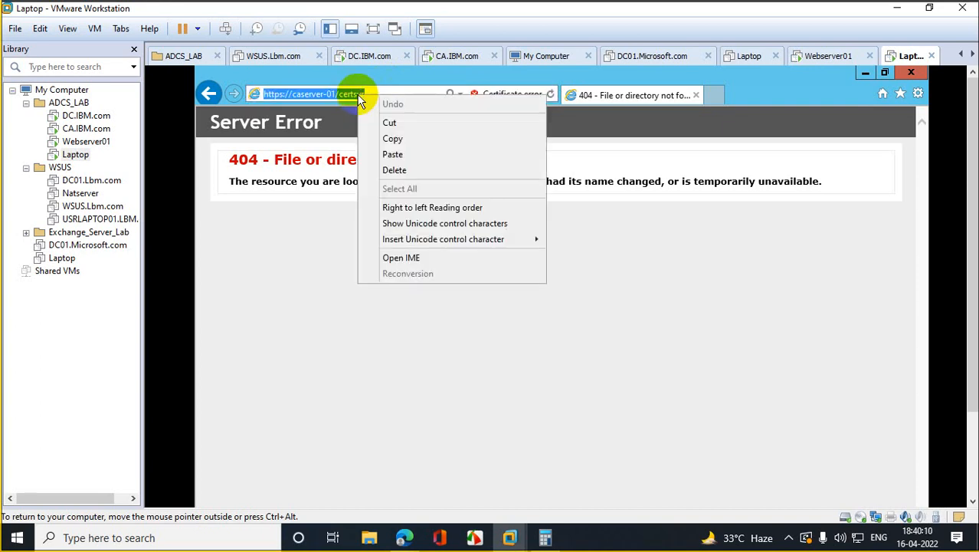
{"action": "left_click", "coordinate": [406, 141]}
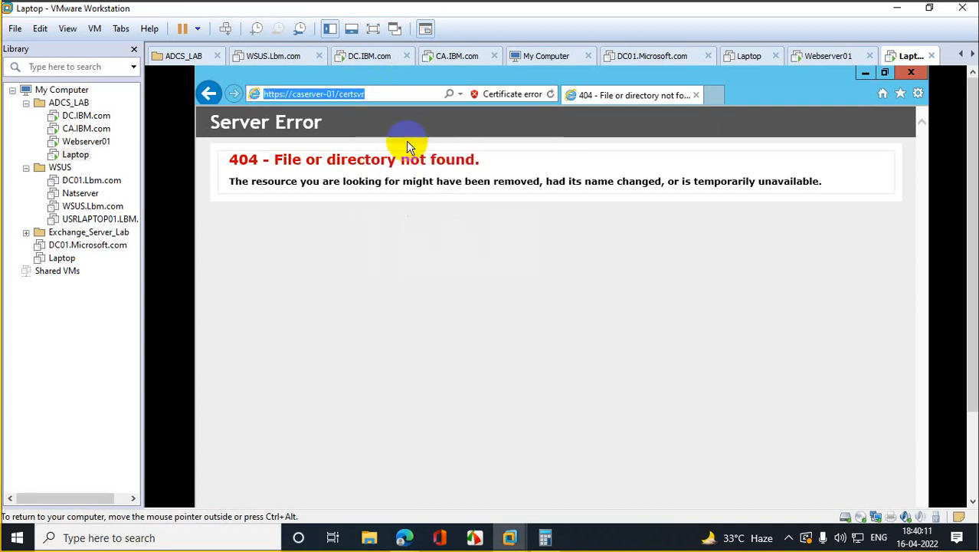
{"action": "left_click", "coordinate": [918, 74]}
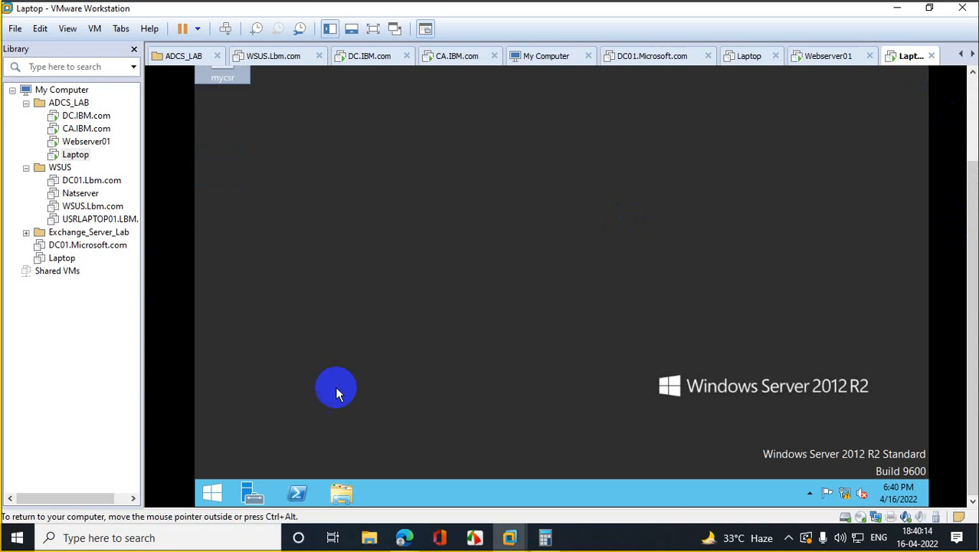
Step: Paste the caserver-01 certsvr address into a fresh IE, pass the certificate warning, then switch to CA.IBM.com
{"action": "left_click", "coordinate": [212, 490]}
{"action": "left_click", "coordinate": [422, 312]}
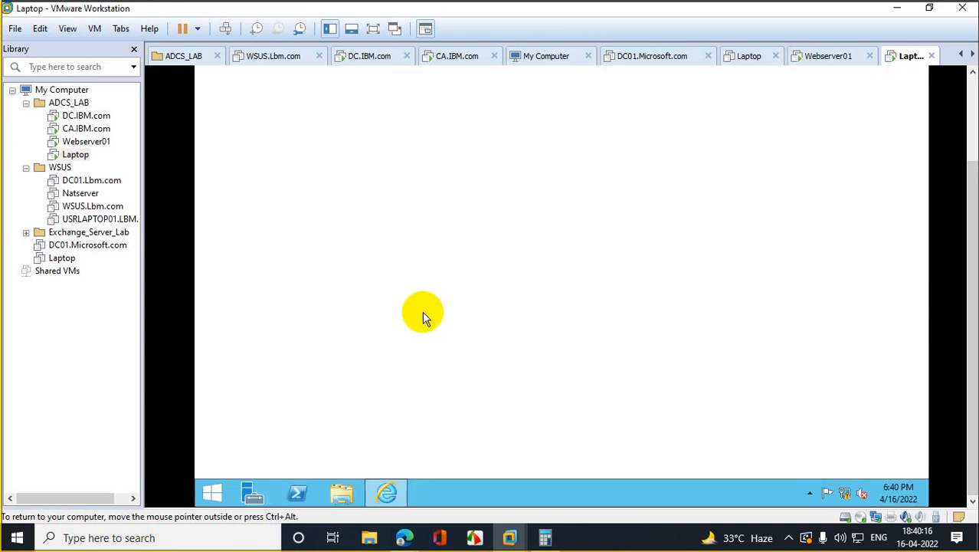
{"action": "left_click", "coordinate": [443, 92]}
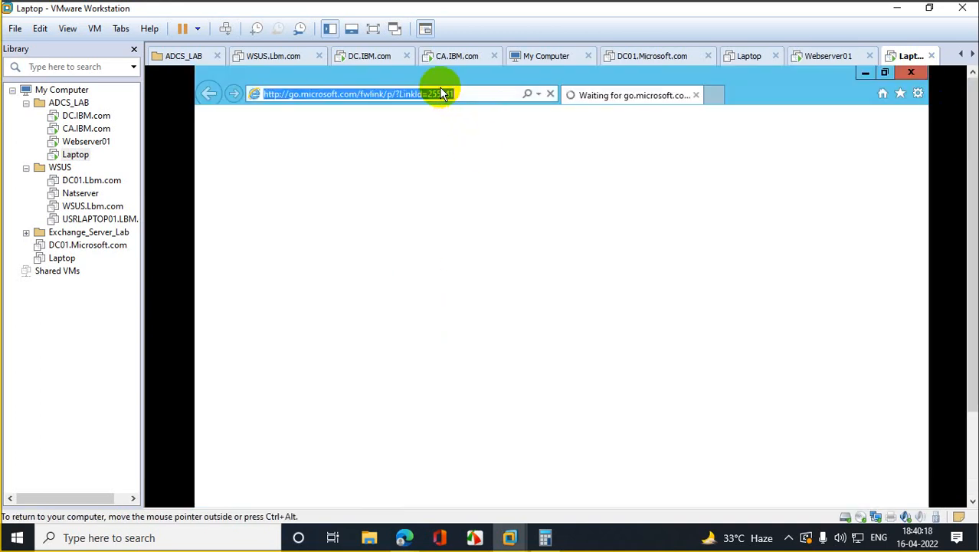
{"action": "key", "text": "ctrl+v"}
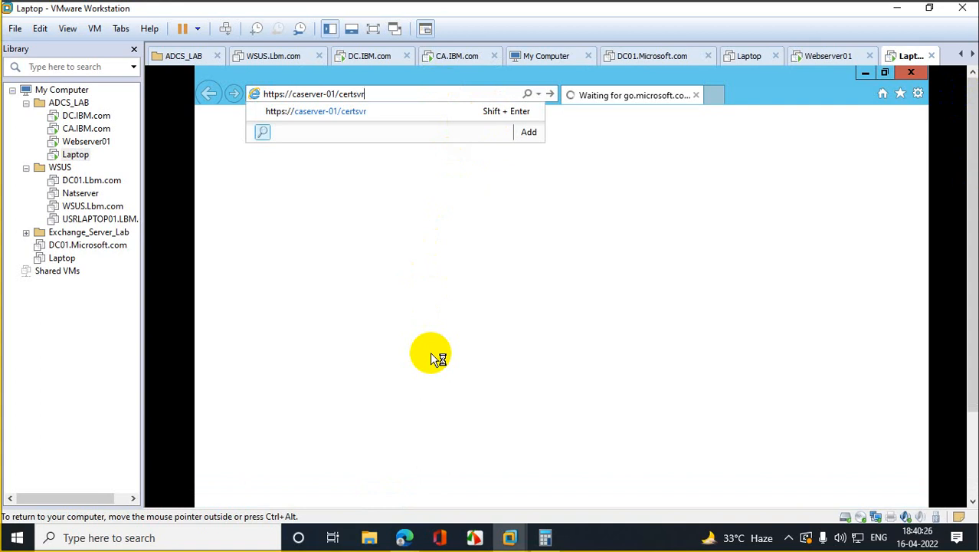
{"action": "key", "text": "Return"}
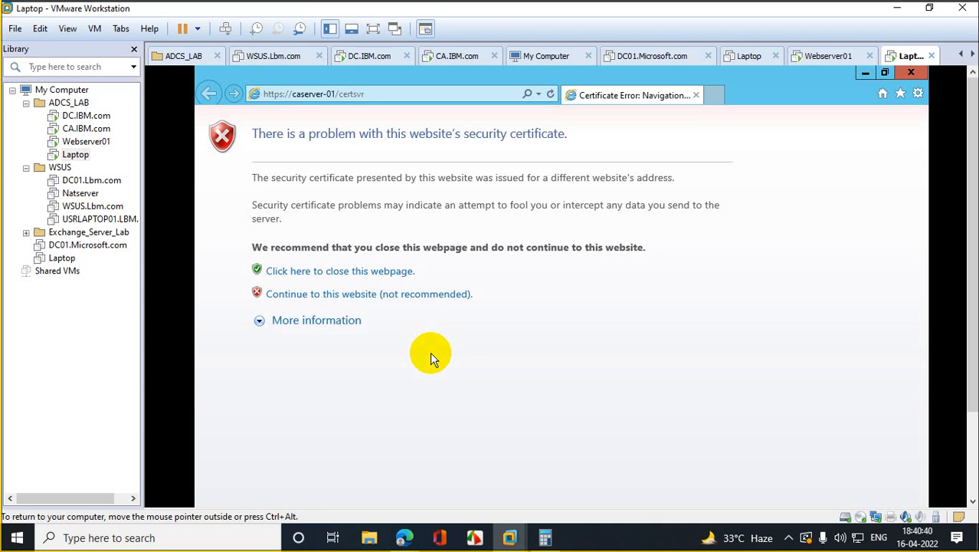
{"action": "left_click", "coordinate": [356, 295]}
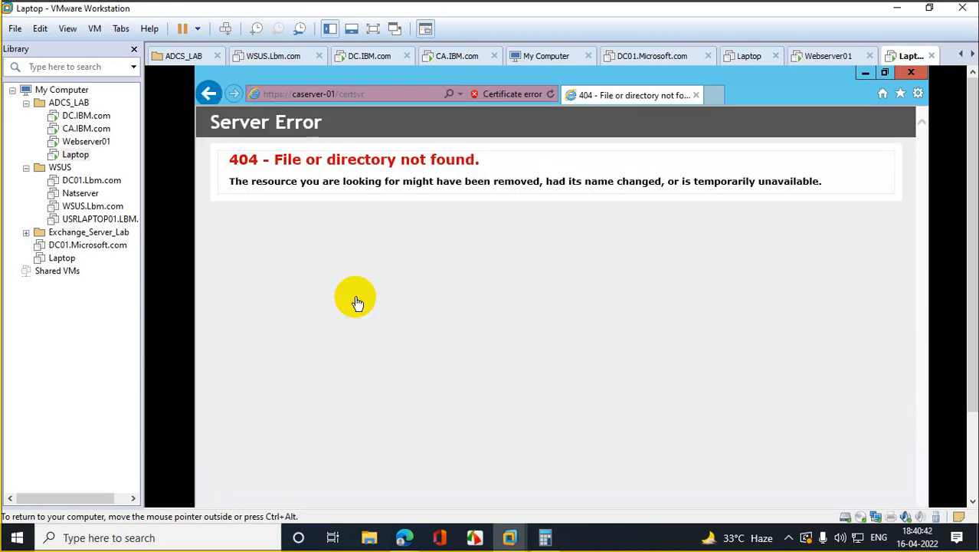
{"action": "left_click", "coordinate": [83, 128]}
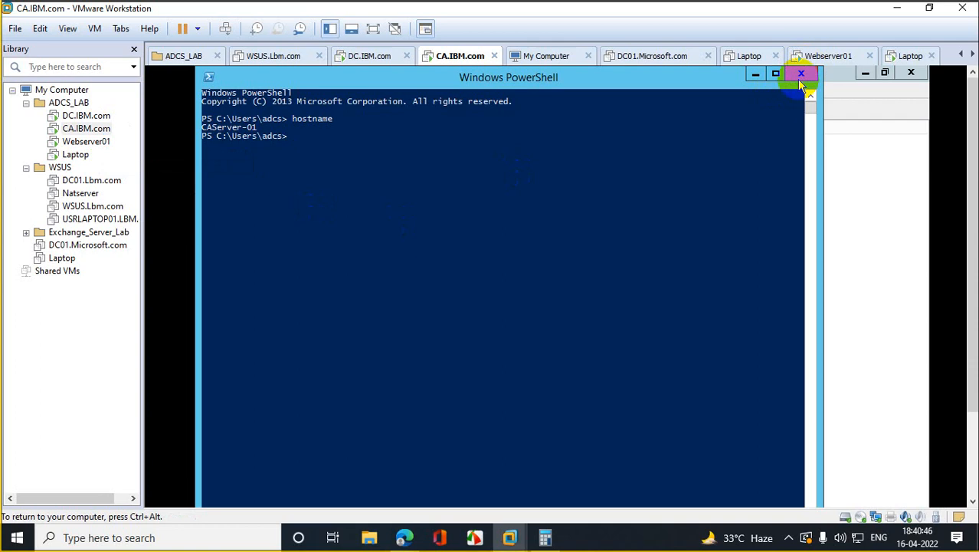
Step: Close PowerShell, the certification authority console and Server Manager on CA.IBM.com
{"action": "left_click", "coordinate": [800, 74]}
{"action": "left_click", "coordinate": [909, 73]}
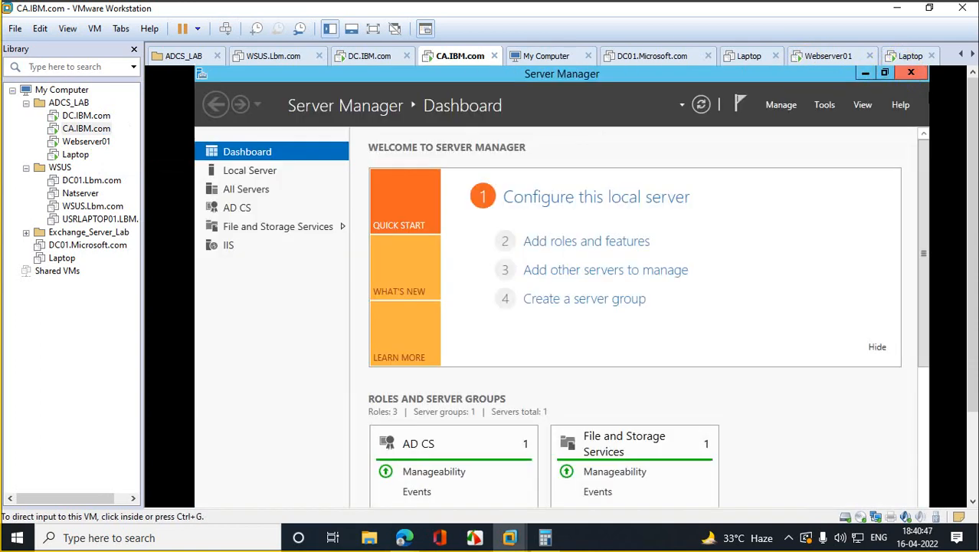
{"action": "left_click", "coordinate": [913, 74]}
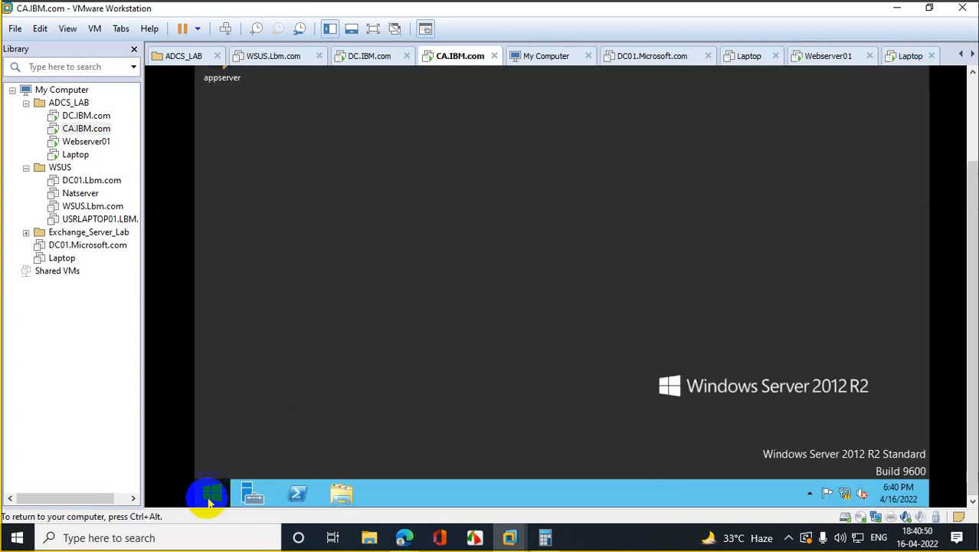
{"action": "left_click", "coordinate": [207, 492]}
{"action": "left_click", "coordinate": [427, 310]}
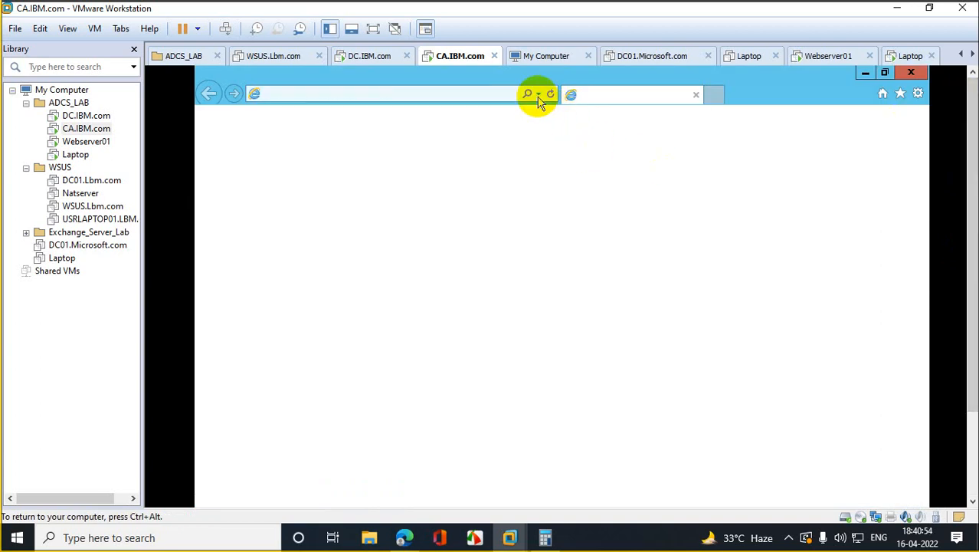
{"action": "left_click", "coordinate": [539, 96]}
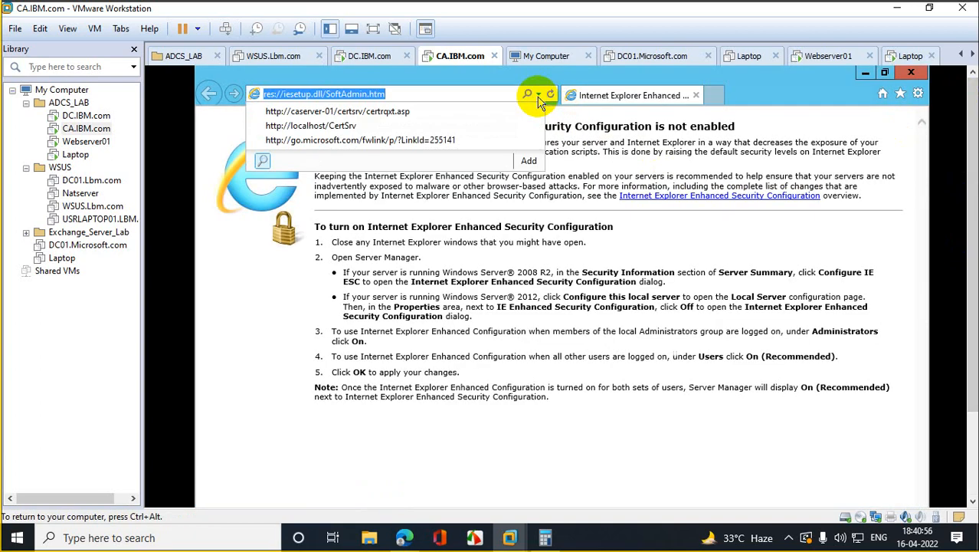
{"action": "left_click", "coordinate": [331, 127]}
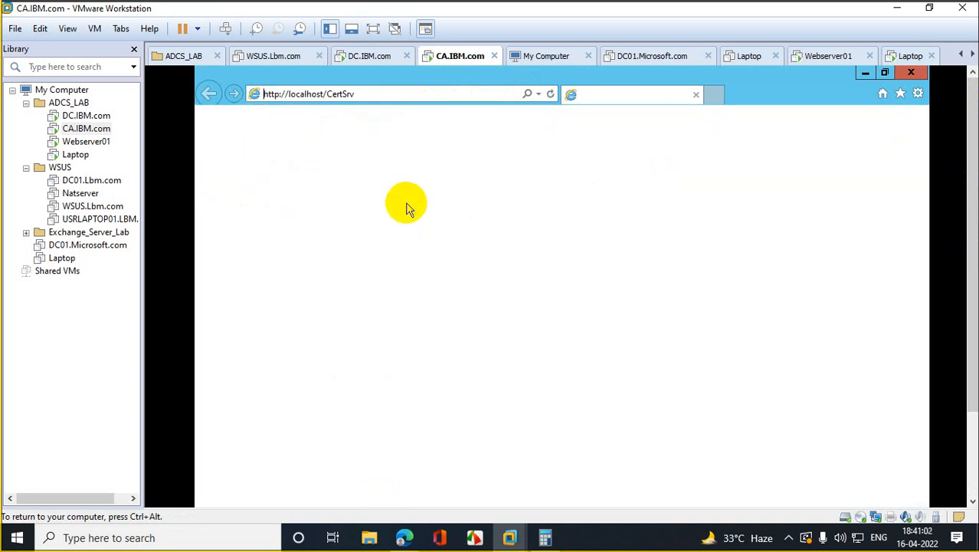
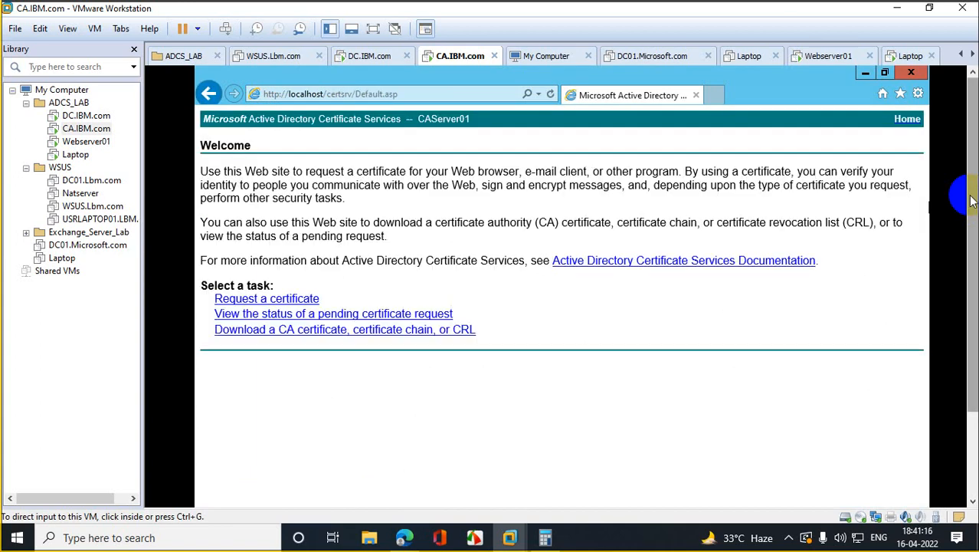
Step: Run ipconfig in PowerShell on CA.IBM.com to find its IP address, 10.10.10.11
{"action": "left_click_drag", "start_coordinate": [972, 200], "coordinate": [962, 317]}
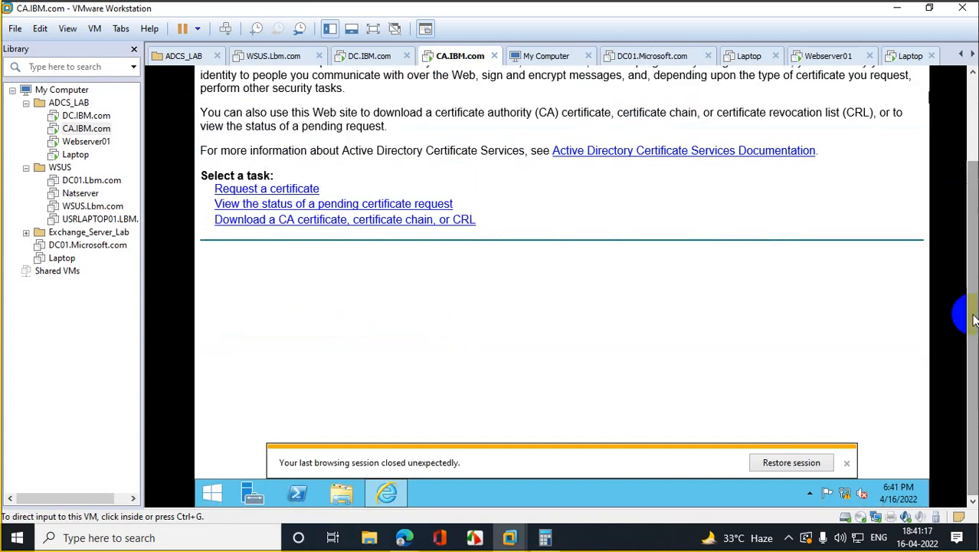
{"action": "left_click", "coordinate": [297, 493]}
{"action": "left_click_drag", "start_coordinate": [962, 258], "coordinate": [958, 184]}
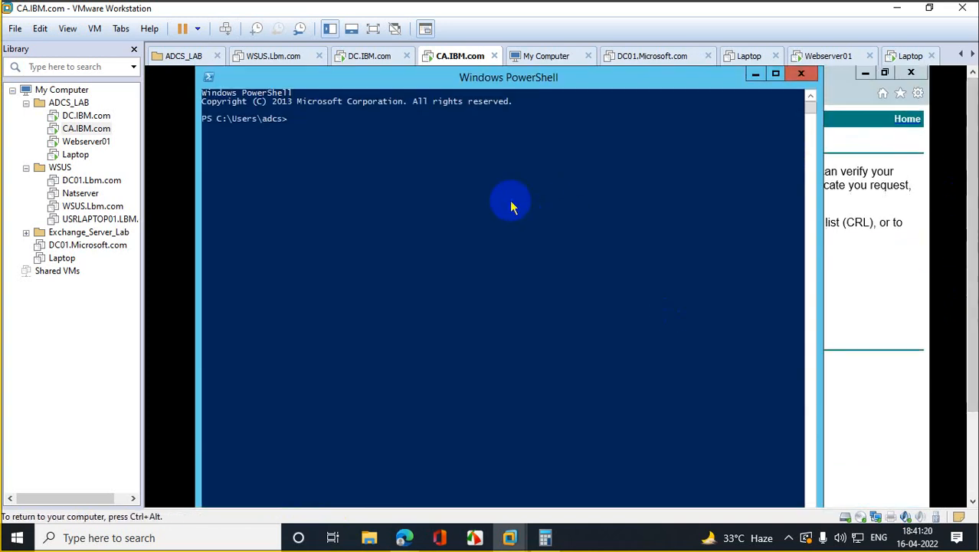
{"action": "type", "text": "ipconfig"}
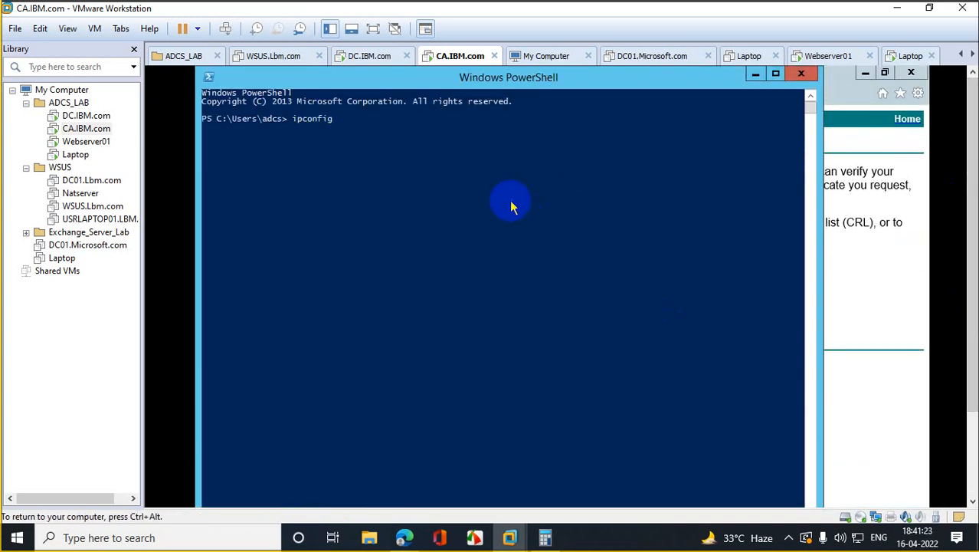
{"action": "key", "text": "Return"}
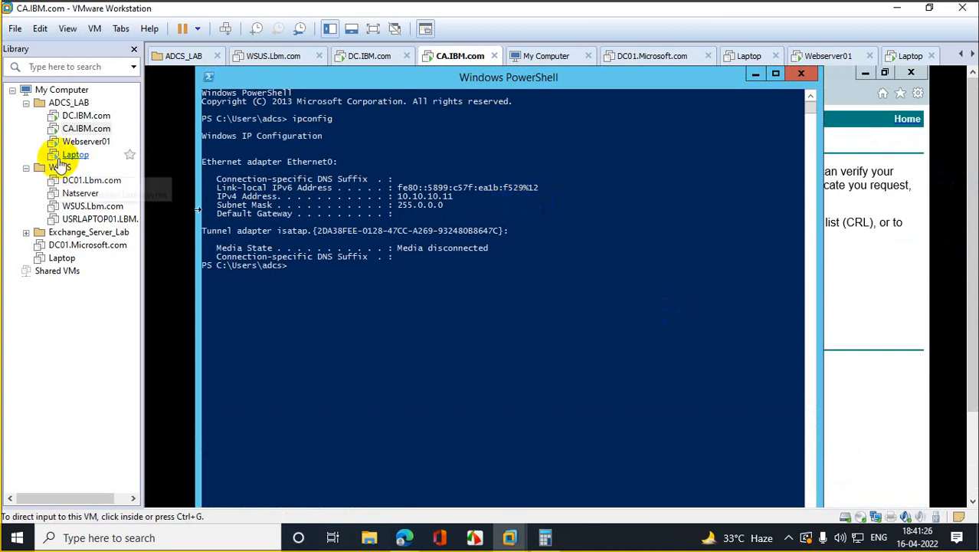
Step: On the Laptop, load the 10.10.10.11/Certsrv address in Internet Explorer, which fails to display
{"action": "left_click", "coordinate": [84, 142]}
{"action": "left_click", "coordinate": [77, 155]}
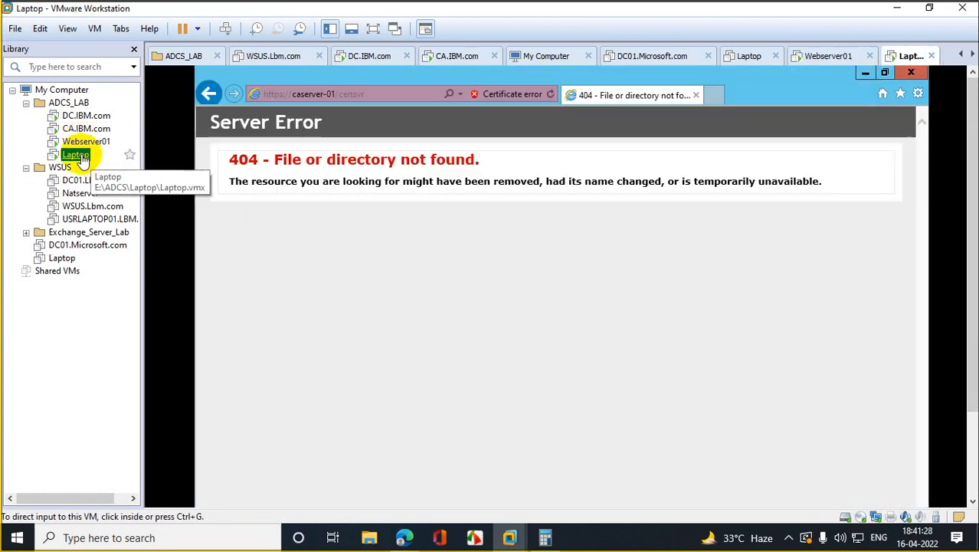
{"action": "left_click", "coordinate": [375, 93]}
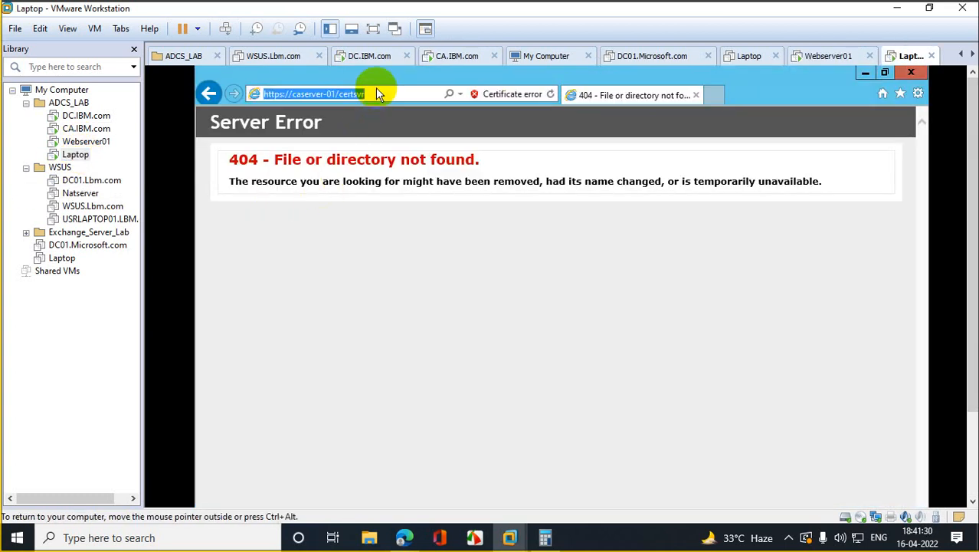
{"action": "type", "text": "h"}
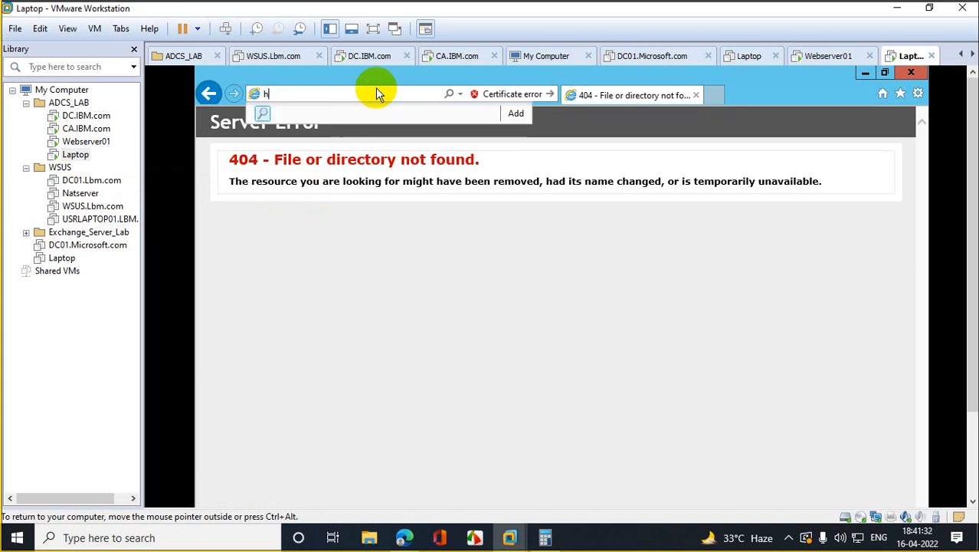
{"action": "type", "text": "ttps://"}
{"action": "key", "text": "BackSpace"}
{"action": "key", "text": "BackSpace"}
{"action": "key", "text": "BackSpace"}
{"action": "key", "text": "BackSpace"}
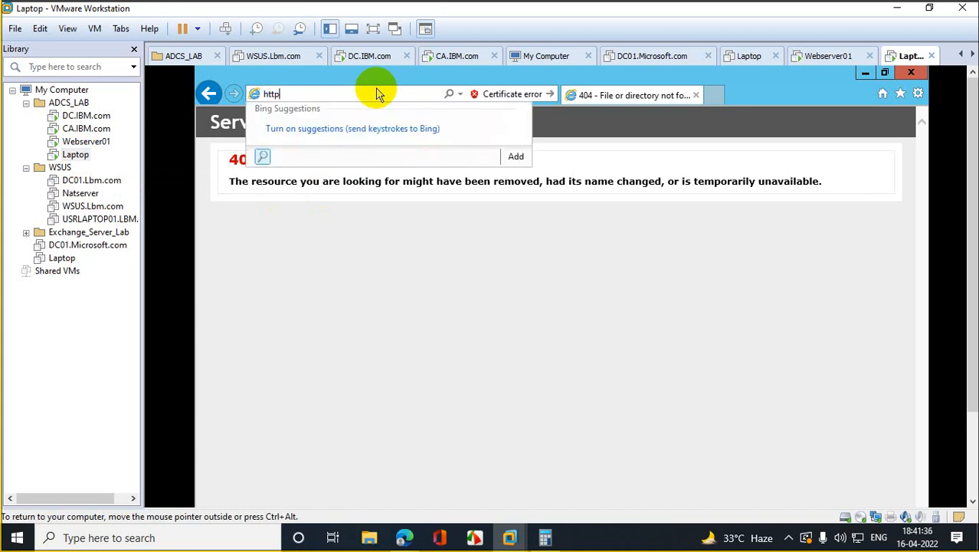
{"action": "type", "text": "//10.10.10.11"}
{"action": "left_click", "coordinate": [86, 129]}
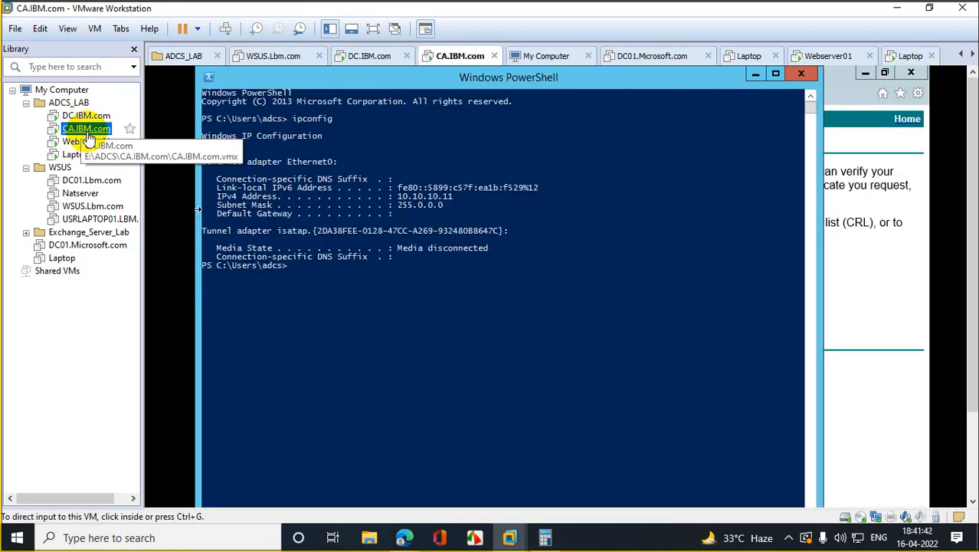
{"action": "left_click", "coordinate": [74, 154]}
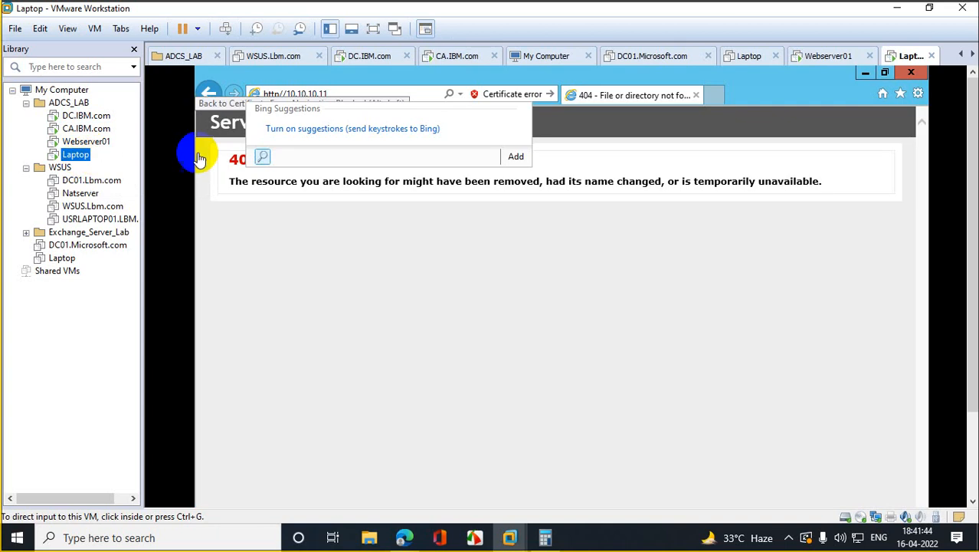
{"action": "left_click", "coordinate": [389, 91]}
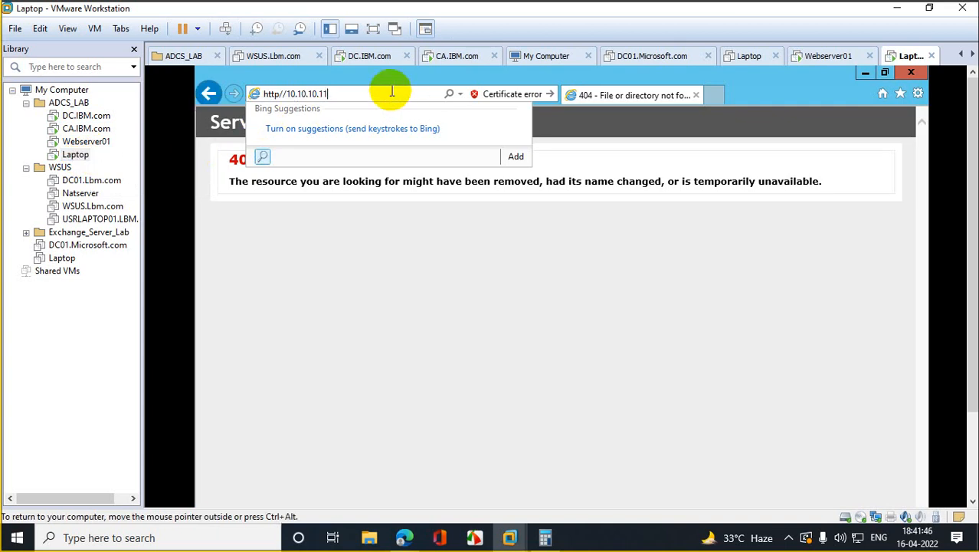
{"action": "type", "text": "/Certsrv"}
{"action": "key", "text": "Return"}
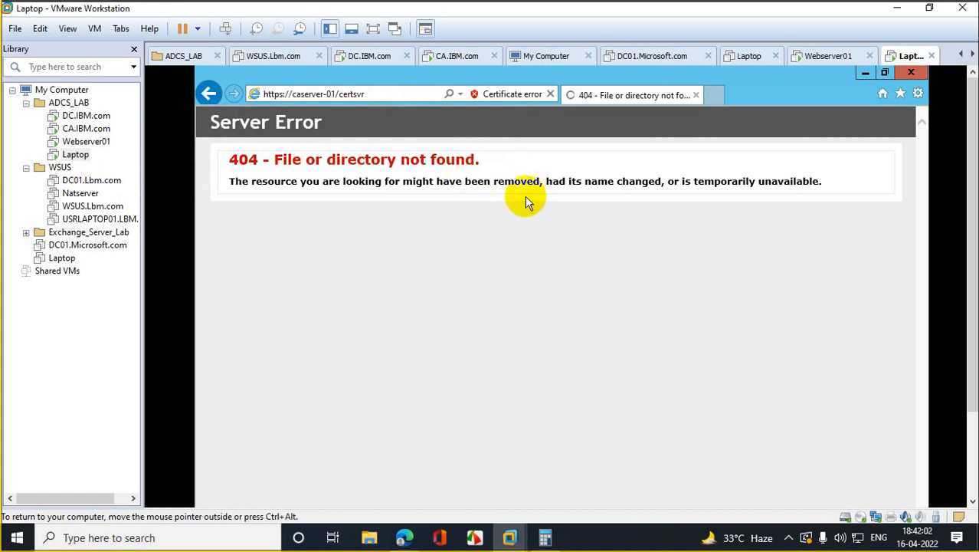
Step: Minimise PowerShell on CA.IBM.com, then return to the Laptop
{"action": "left_click", "coordinate": [86, 141]}
{"action": "left_click", "coordinate": [86, 130]}
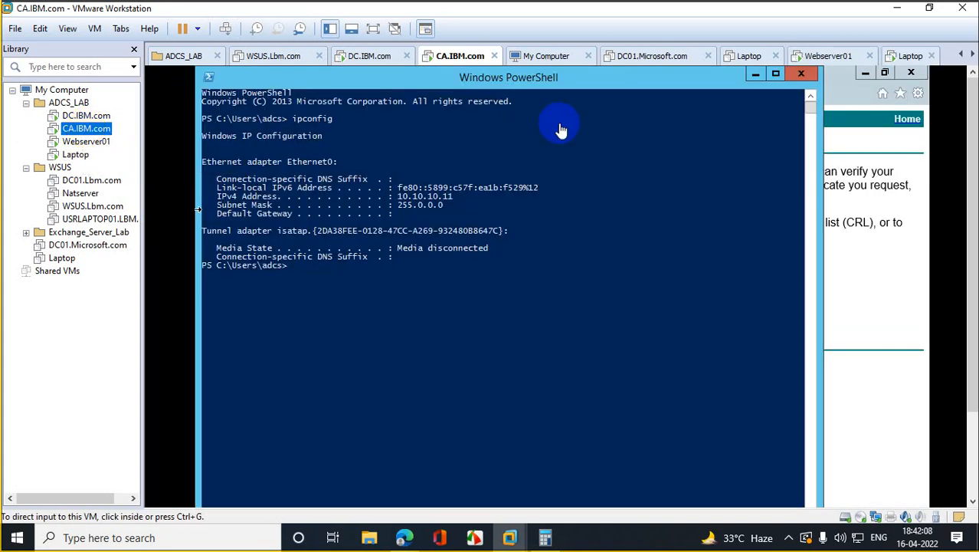
{"action": "left_click", "coordinate": [756, 74]}
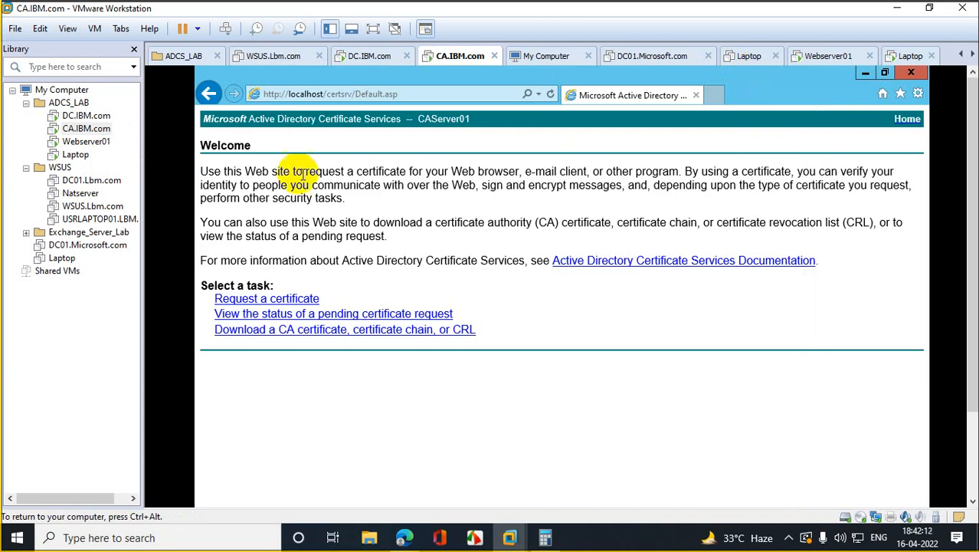
{"action": "left_click", "coordinate": [75, 154]}
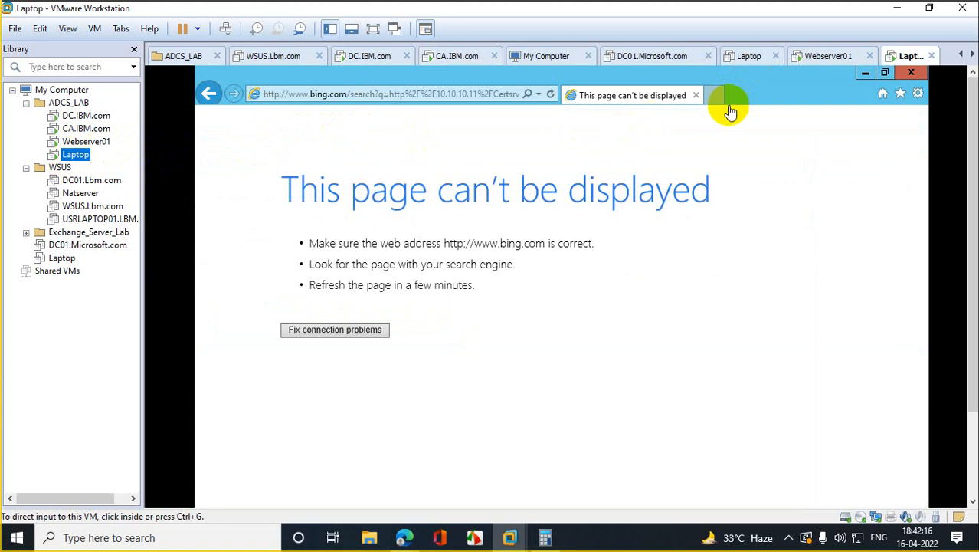
{"action": "left_click", "coordinate": [911, 73]}
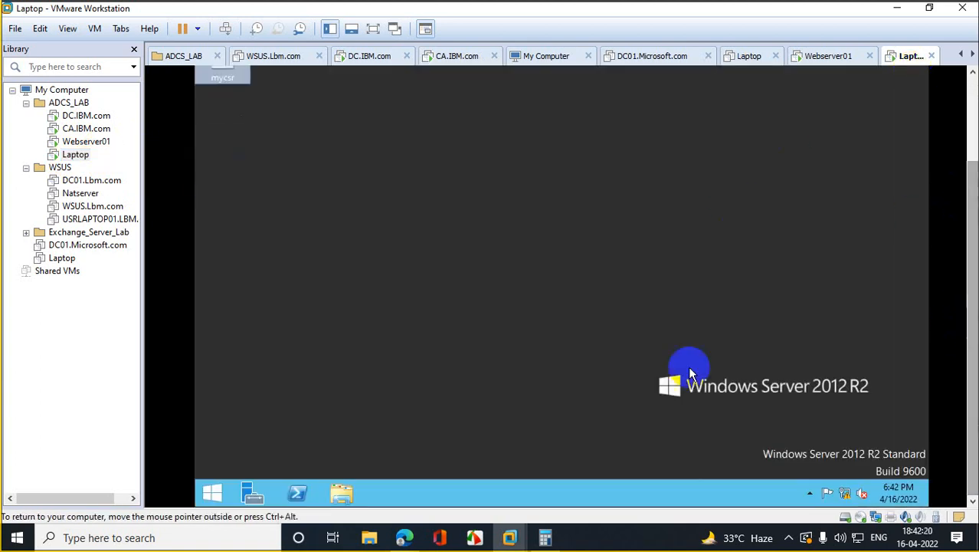
{"action": "left_click", "coordinate": [215, 492]}
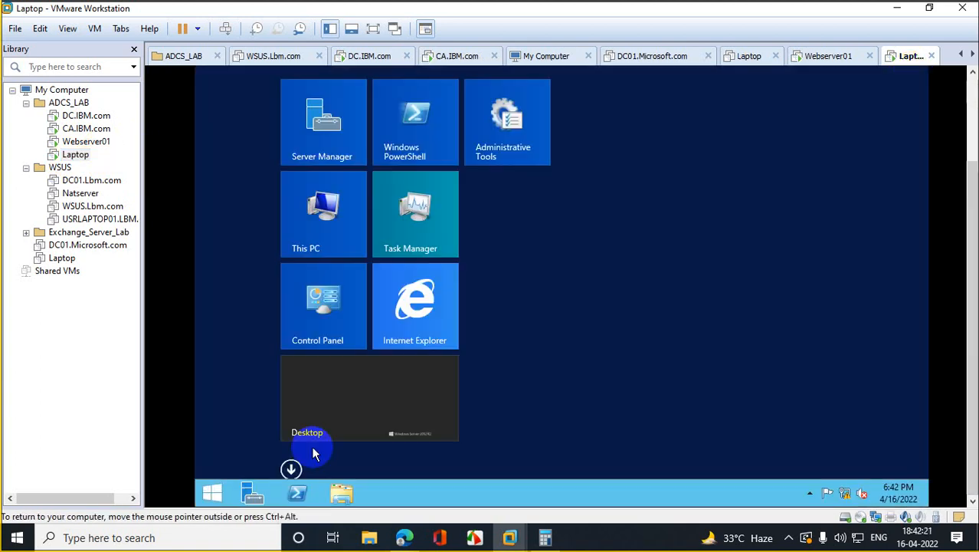
{"action": "left_click", "coordinate": [443, 328]}
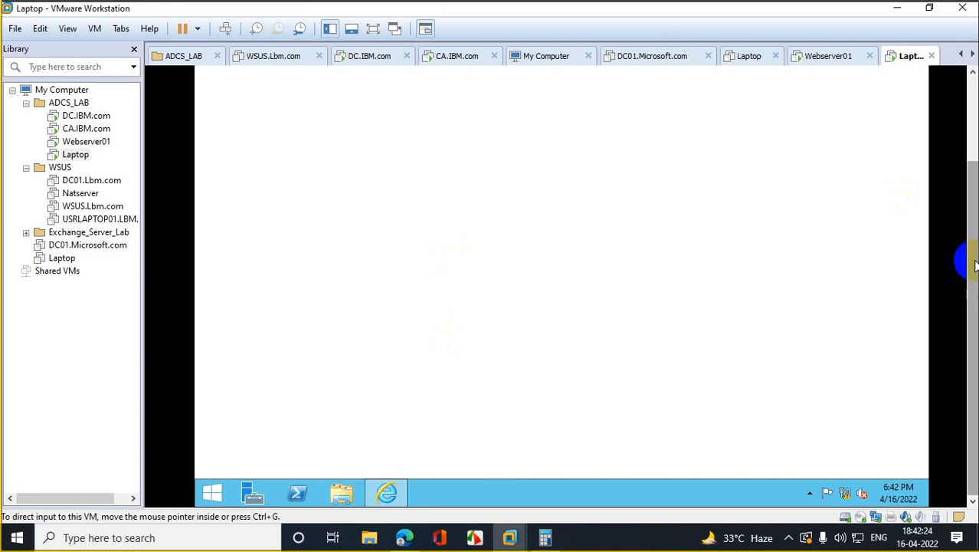
{"action": "left_click", "coordinate": [538, 95]}
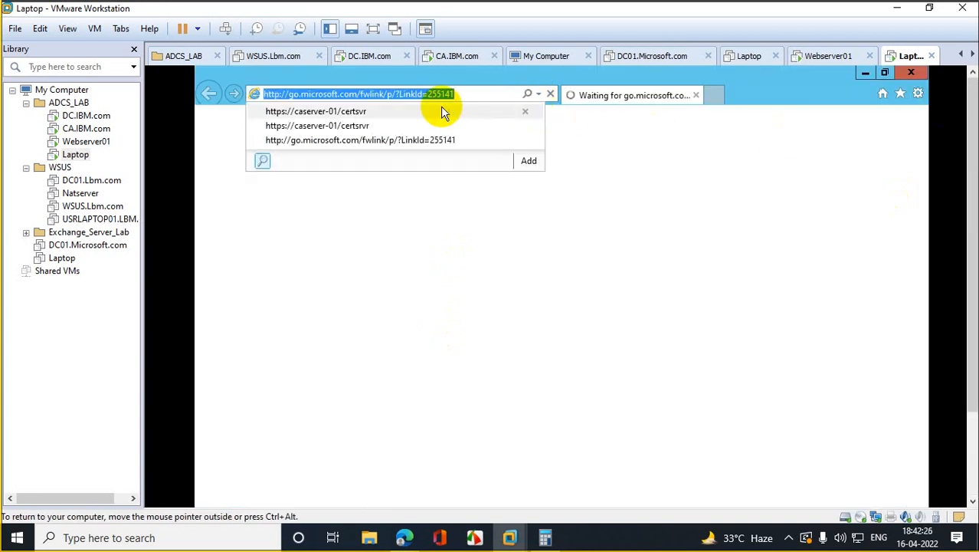
{"action": "left_click", "coordinate": [381, 94]}
{"action": "left_click_drag", "start_coordinate": [457, 92], "coordinate": [197, 111]}
{"action": "type", "text": "h"}
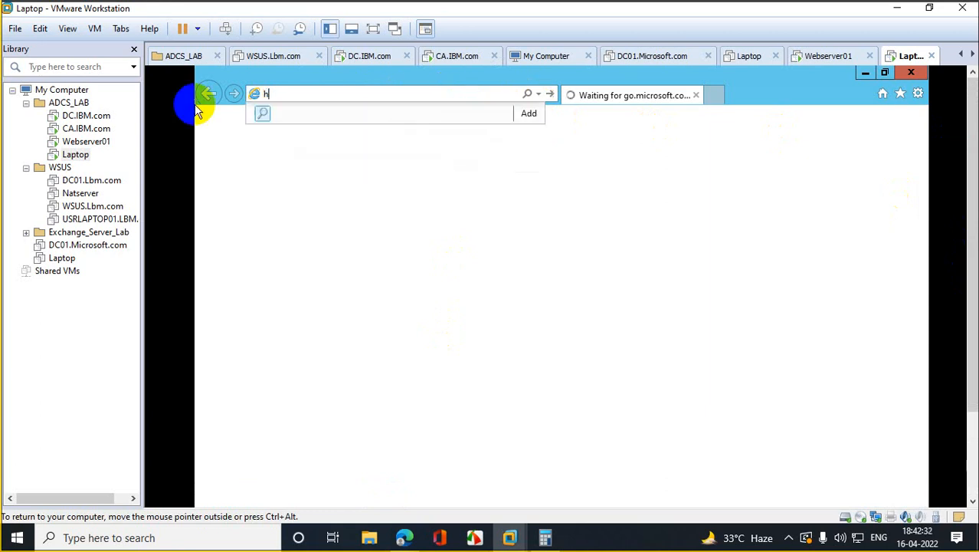
{"action": "type", "text": "ttp://"}
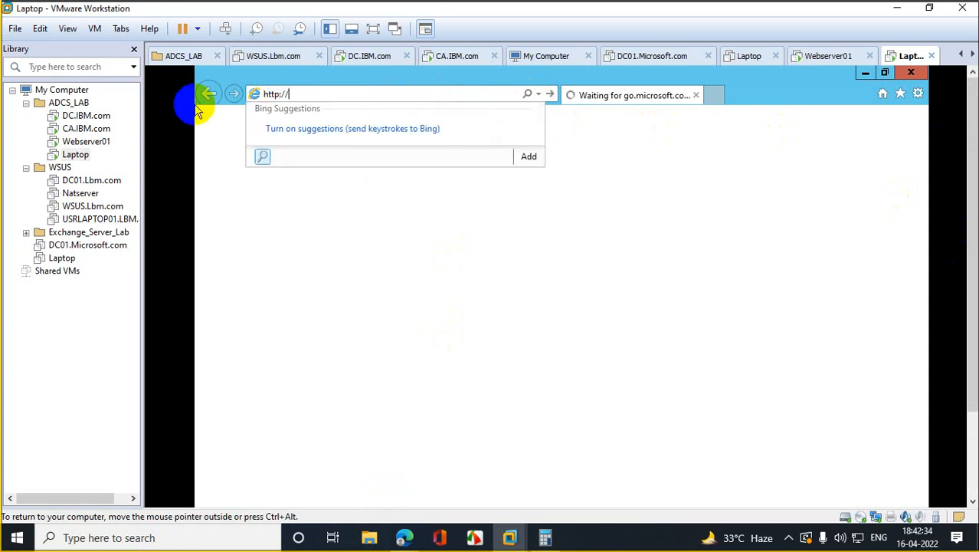
{"action": "type", "text": "10.10.10.11/certsrv"}
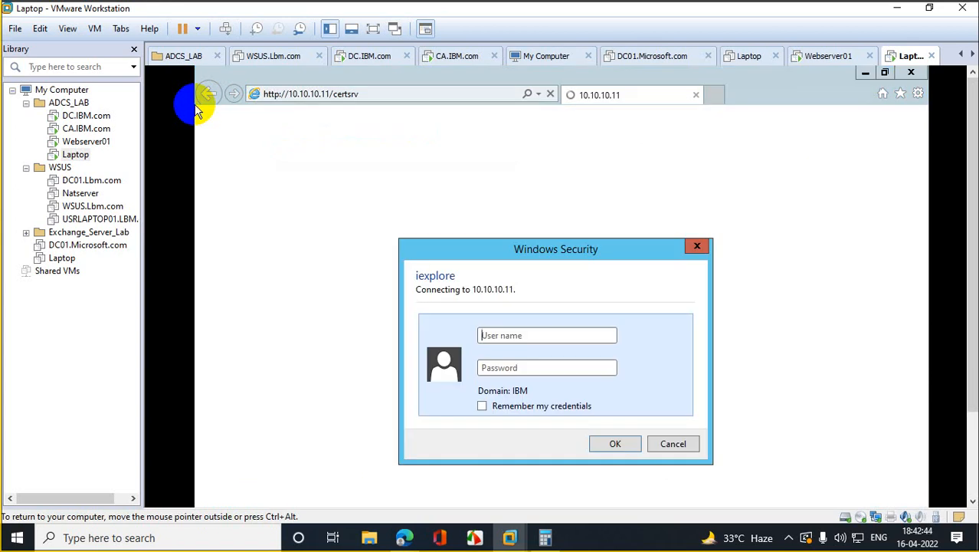
Step: Sign in at the Windows Security prompt with the domain user name and password
{"action": "left_click", "coordinate": [508, 333]}
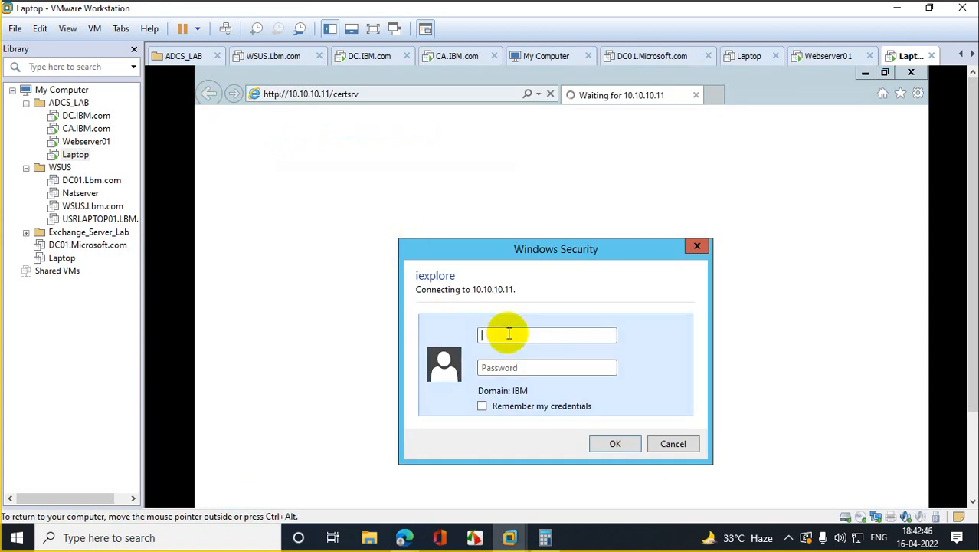
{"action": "type", "text": "adcs"}
{"action": "key", "text": "Tab"}
{"action": "type", "text": "P@ssw0rd"}
{"action": "key", "text": "Return"}
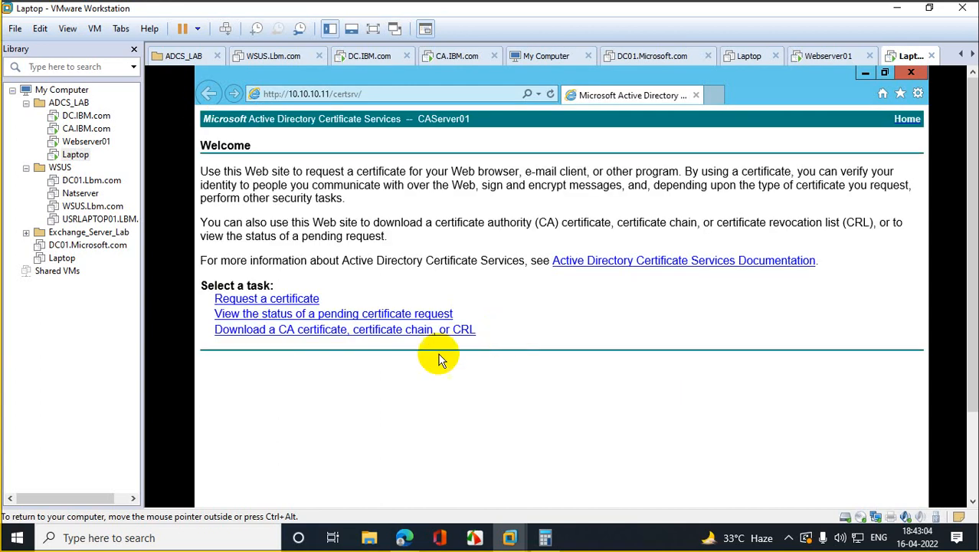
Step: Go to the advanced request page for submitting a base-64 encoded request
{"action": "left_click", "coordinate": [291, 300]}
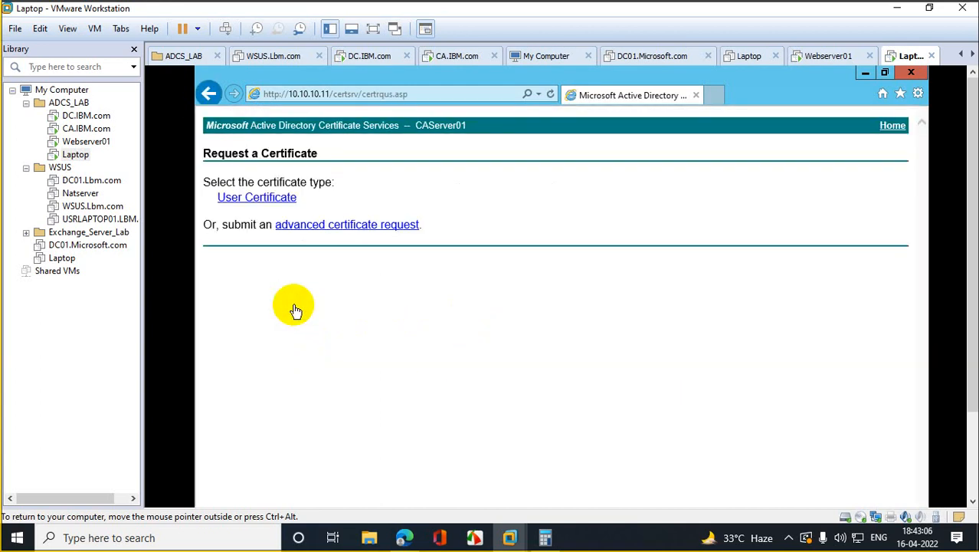
{"action": "left_click", "coordinate": [328, 228]}
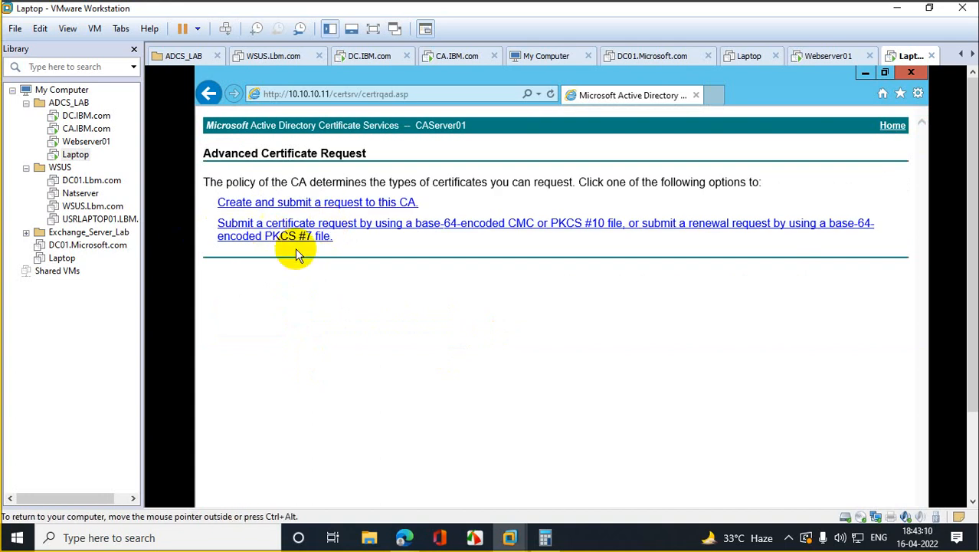
{"action": "left_click", "coordinate": [383, 227]}
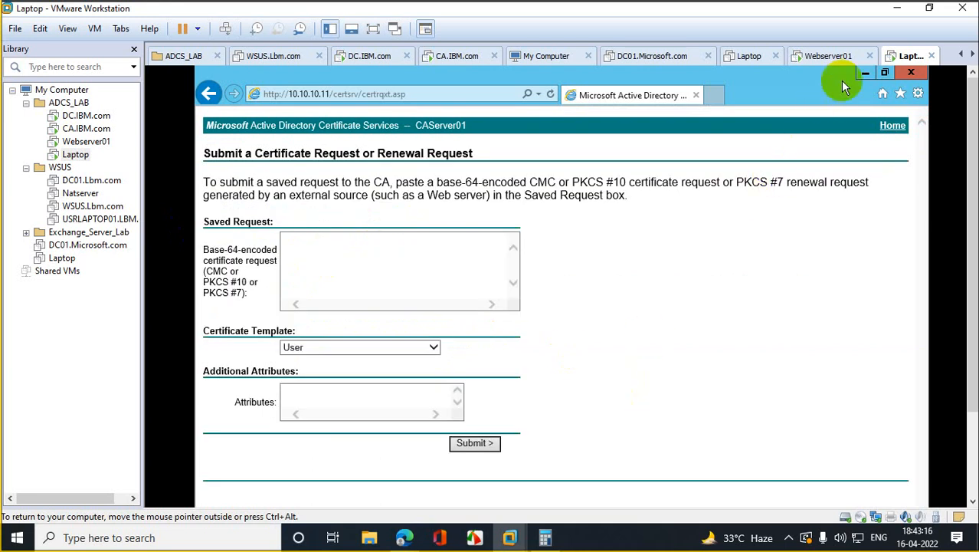
Step: Copy the entire mycsr certificate request from Notepad
{"action": "left_click", "coordinate": [863, 74]}
{"action": "double_click", "coordinate": [222, 167]}
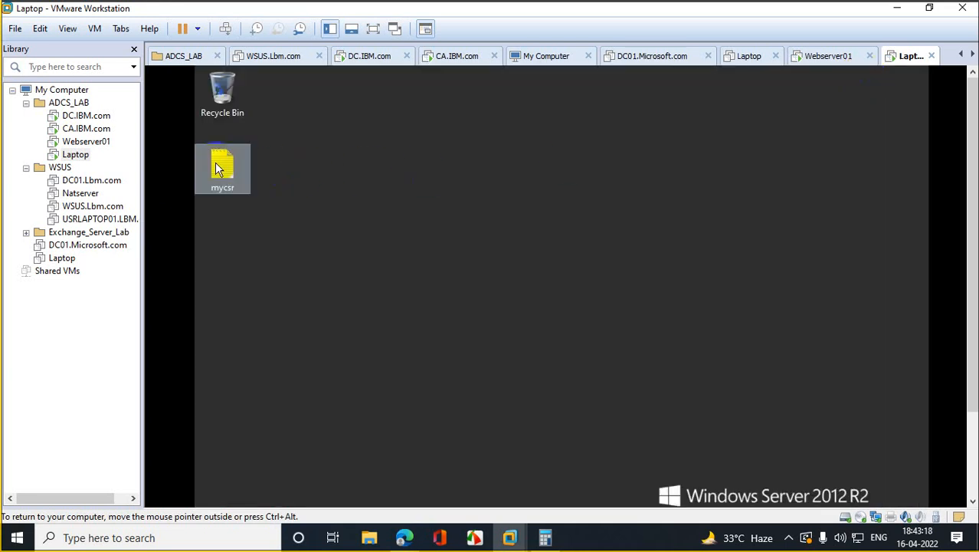
{"action": "key", "text": "ctrl+a"}
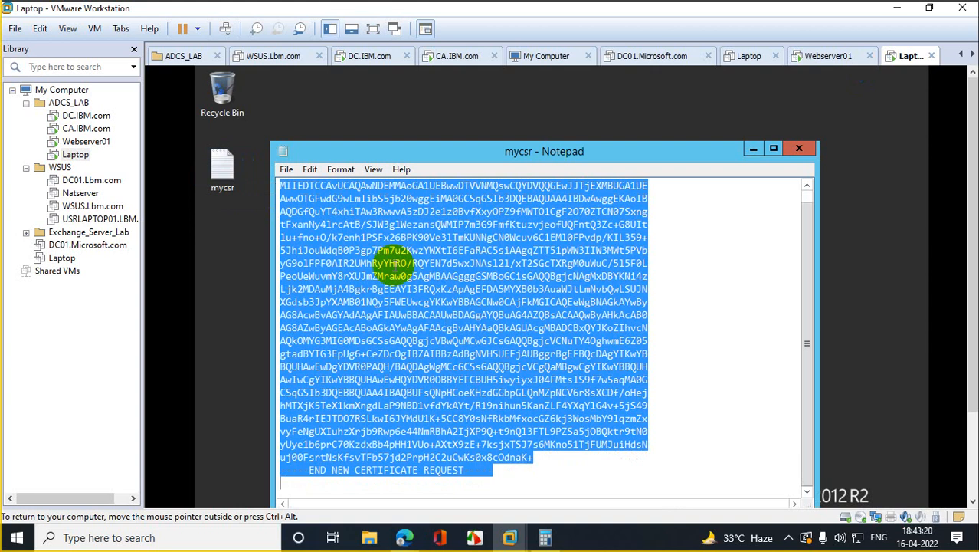
{"action": "right_click", "coordinate": [367, 244]}
{"action": "left_click", "coordinate": [441, 293]}
Step: Paste the request into Saved Request, choose the Web Server template and submit
{"action": "left_click_drag", "start_coordinate": [972, 211], "coordinate": [971, 343]}
{"action": "left_click", "coordinate": [392, 503]}
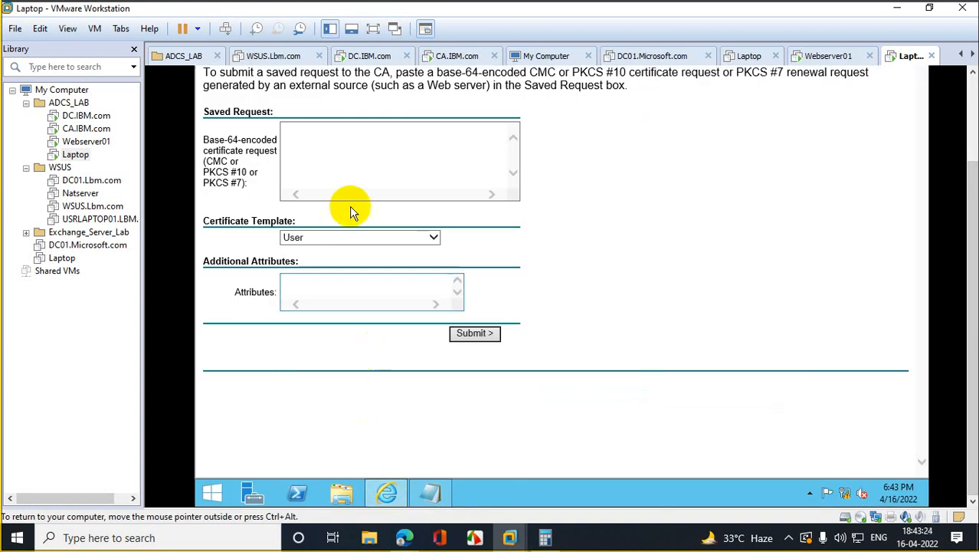
{"action": "left_click", "coordinate": [351, 150]}
{"action": "key", "text": "ctrl+v"}
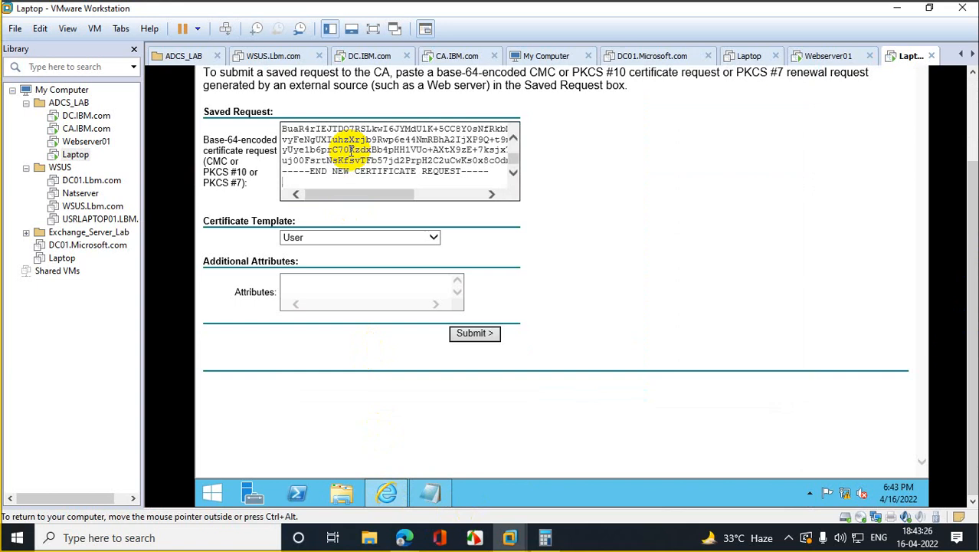
{"action": "left_click", "coordinate": [366, 237]}
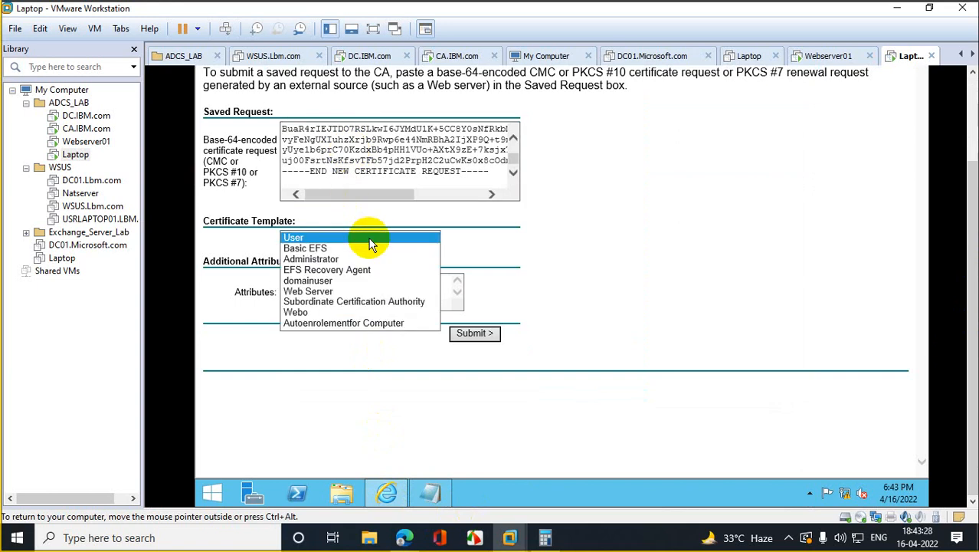
{"action": "left_click", "coordinate": [343, 291]}
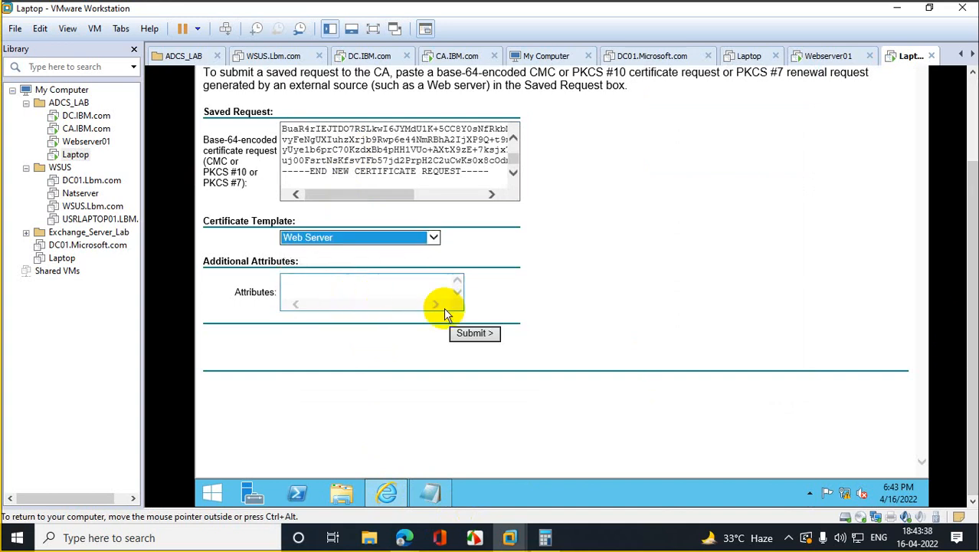
{"action": "left_click", "coordinate": [475, 333]}
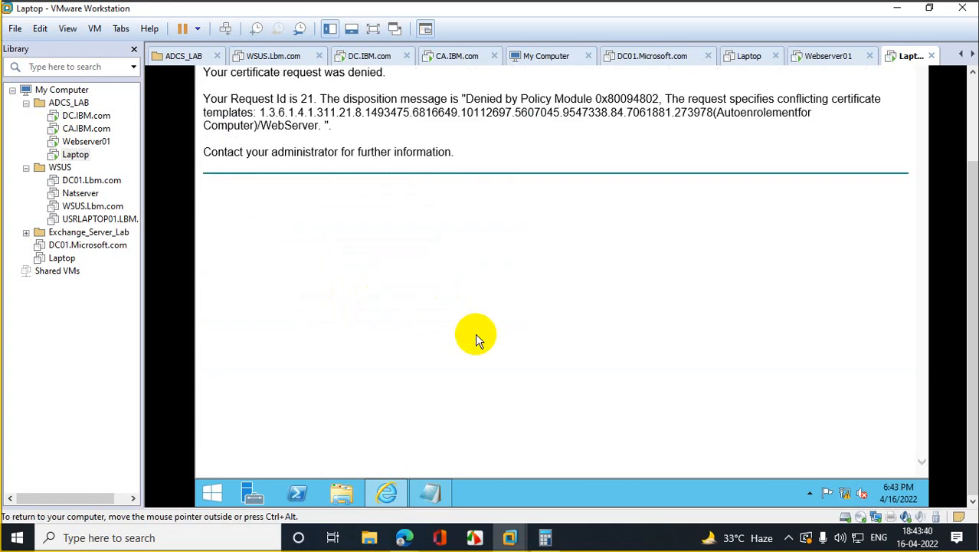
Step: Bring up Internet Options on the Security tab
{"action": "left_click_drag", "start_coordinate": [967, 219], "coordinate": [969, 104]}
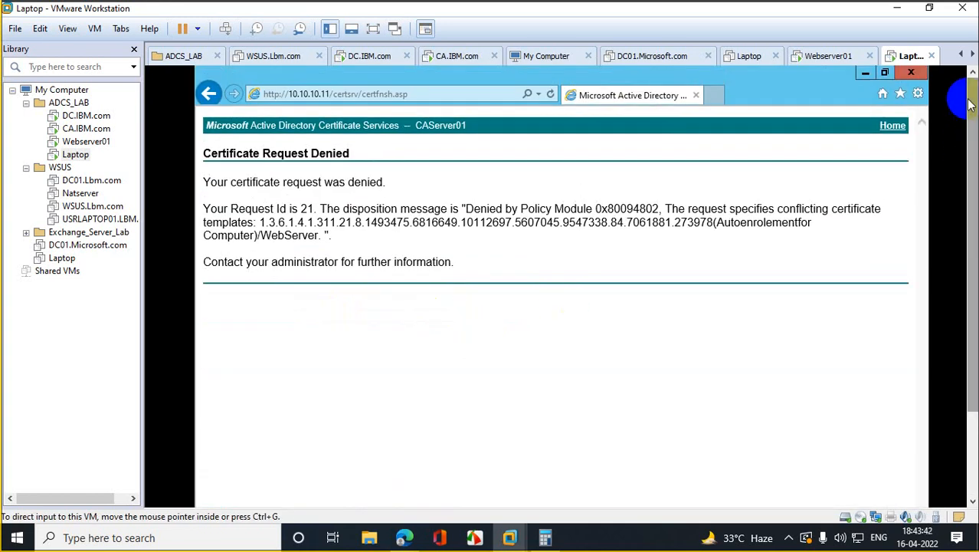
{"action": "left_click", "coordinate": [918, 93]}
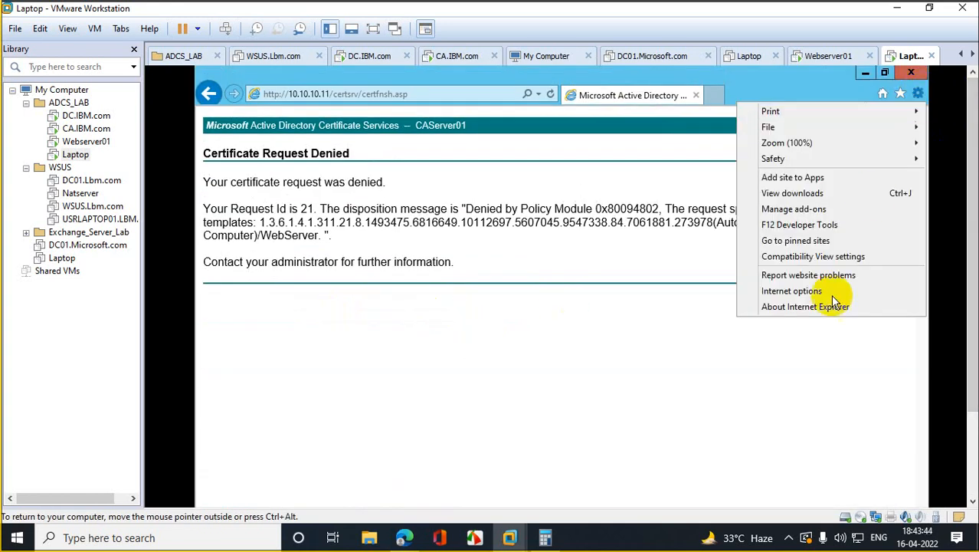
{"action": "left_click", "coordinate": [803, 299]}
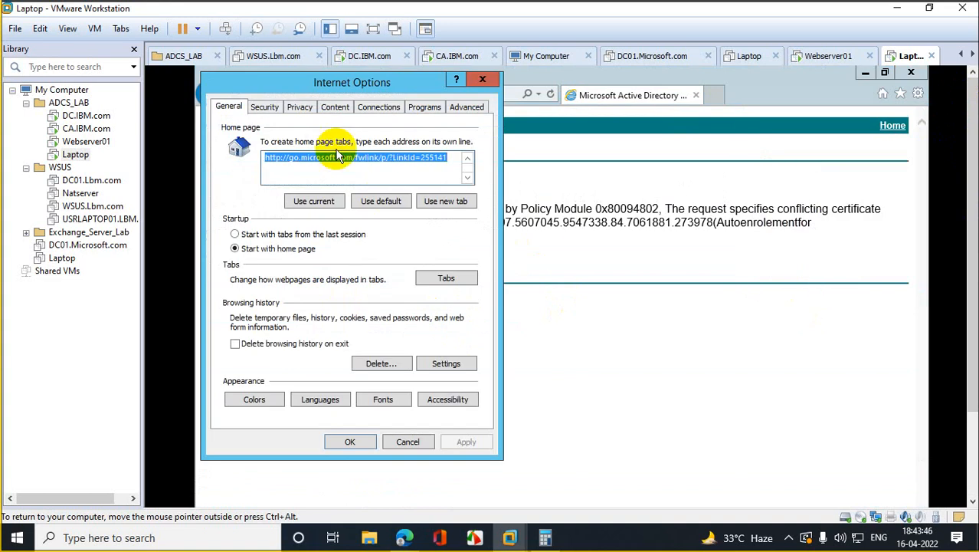
{"action": "left_click", "coordinate": [375, 107]}
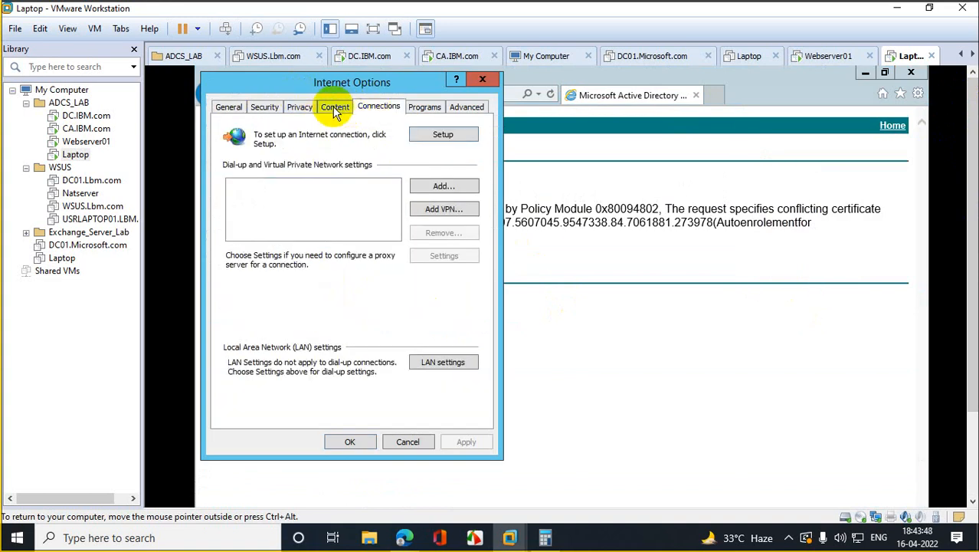
{"action": "left_click", "coordinate": [335, 107]}
{"action": "left_click", "coordinate": [301, 107]}
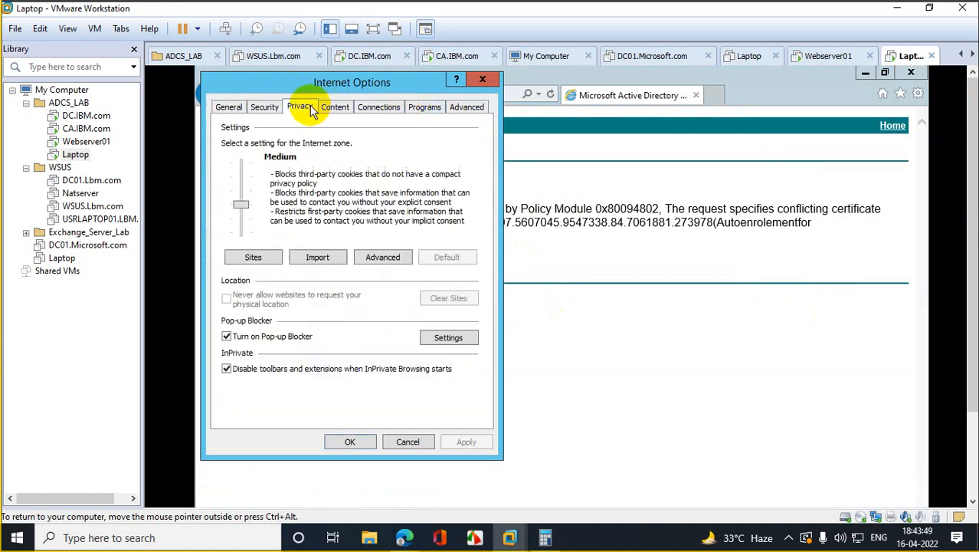
{"action": "left_click", "coordinate": [264, 107]}
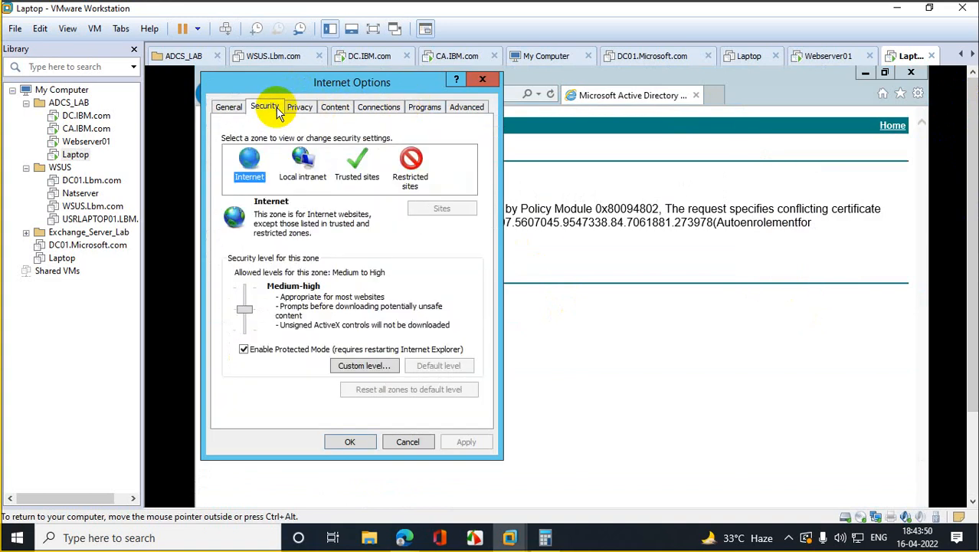
Step: Try adding the CA address to Trusted sites, rejected for lacking https, then close the dialogs
{"action": "left_click", "coordinate": [354, 162]}
{"action": "left_click", "coordinate": [443, 207]}
{"action": "left_click", "coordinate": [446, 207]}
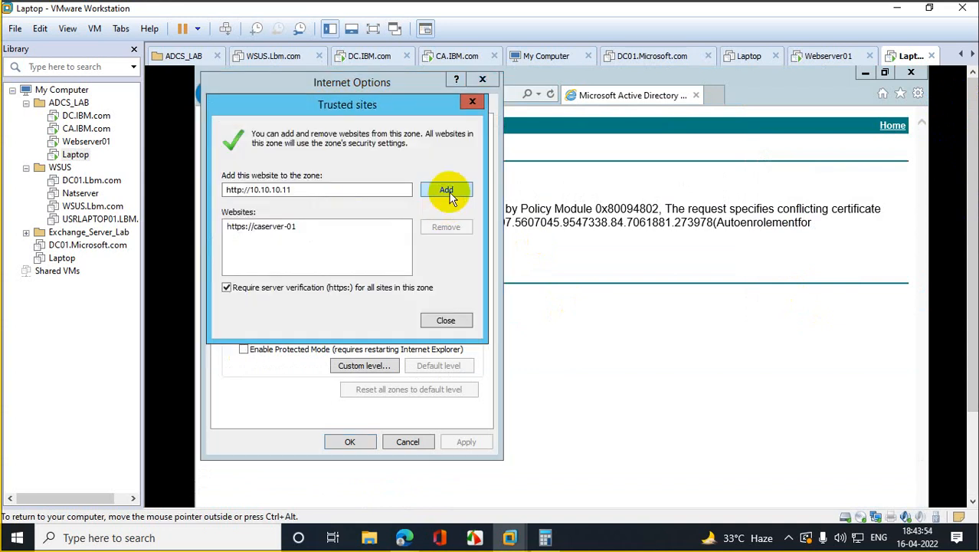
{"action": "left_click", "coordinate": [647, 333]}
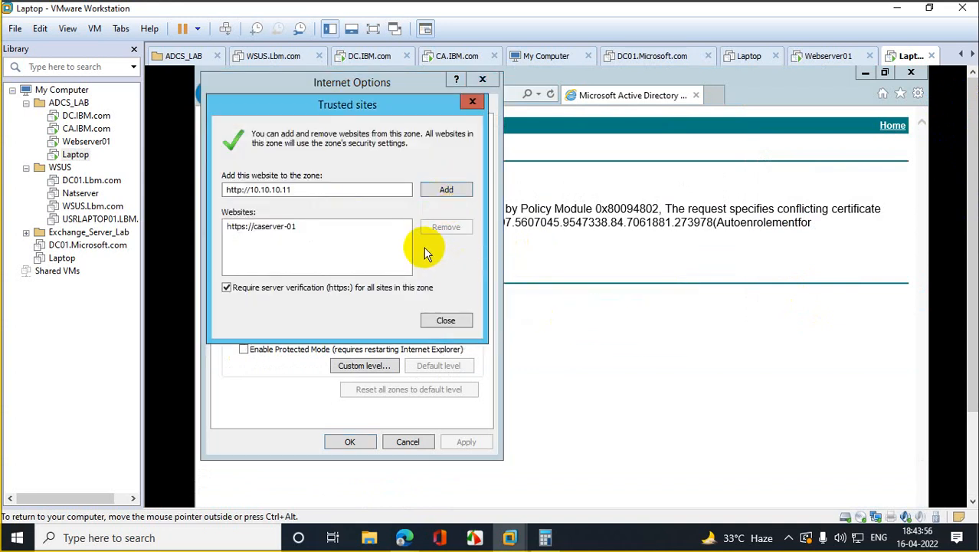
{"action": "left_click", "coordinate": [445, 191]}
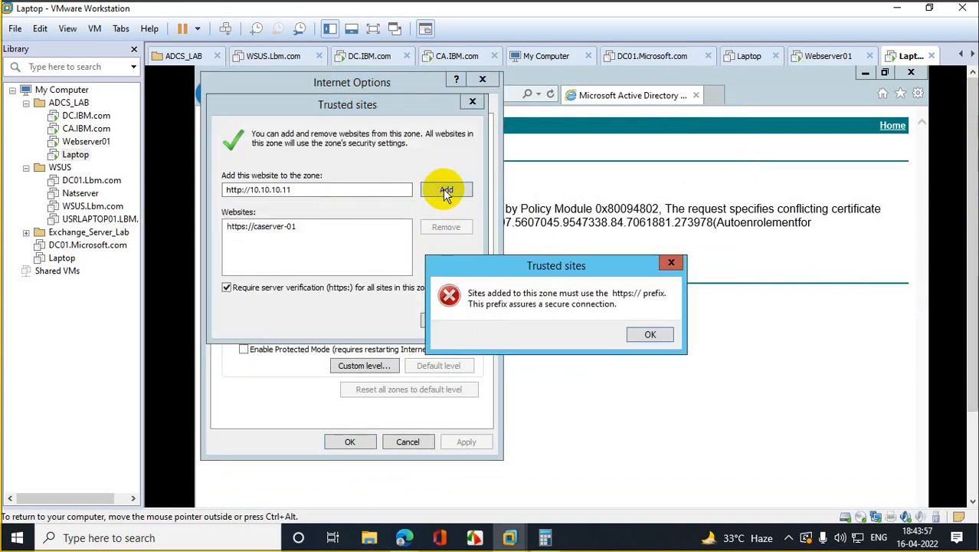
{"action": "left_click", "coordinate": [651, 340]}
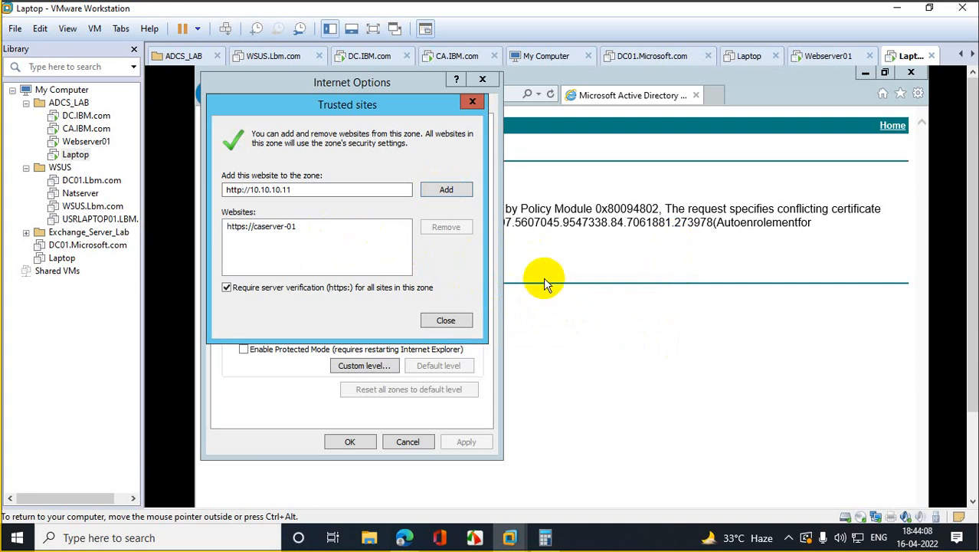
{"action": "left_click", "coordinate": [473, 104]}
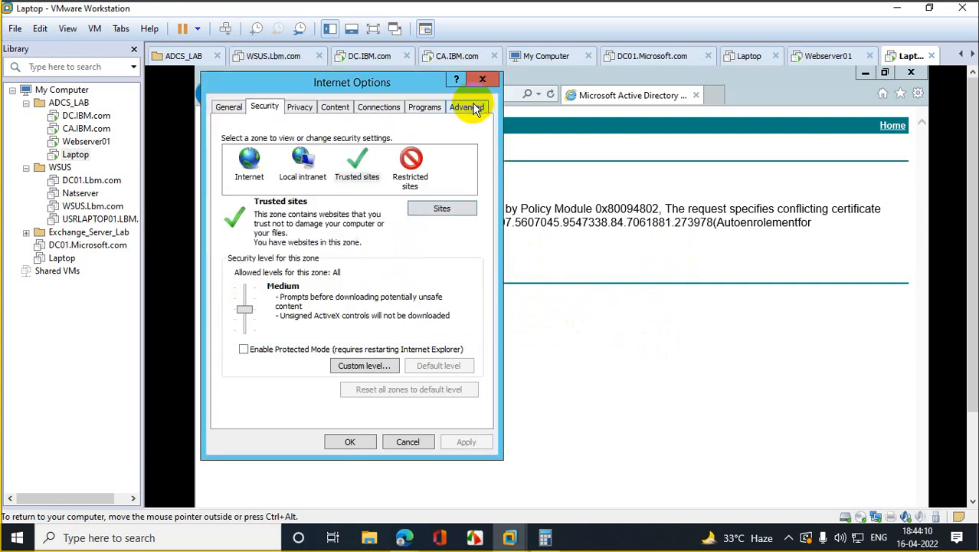
{"action": "left_click", "coordinate": [483, 79]}
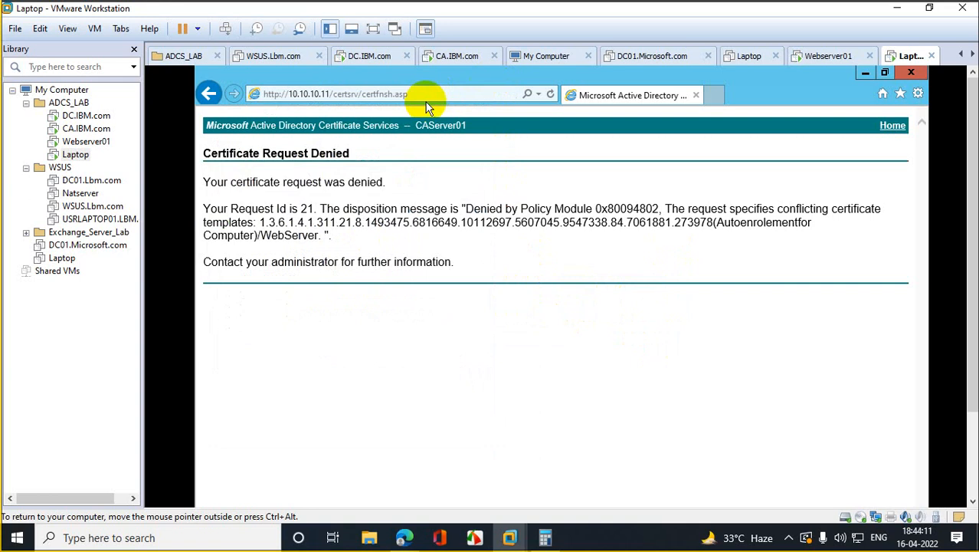
Step: Copy the full certificate page address from the address bar
{"action": "left_click", "coordinate": [326, 94]}
{"action": "left_click", "coordinate": [331, 92]}
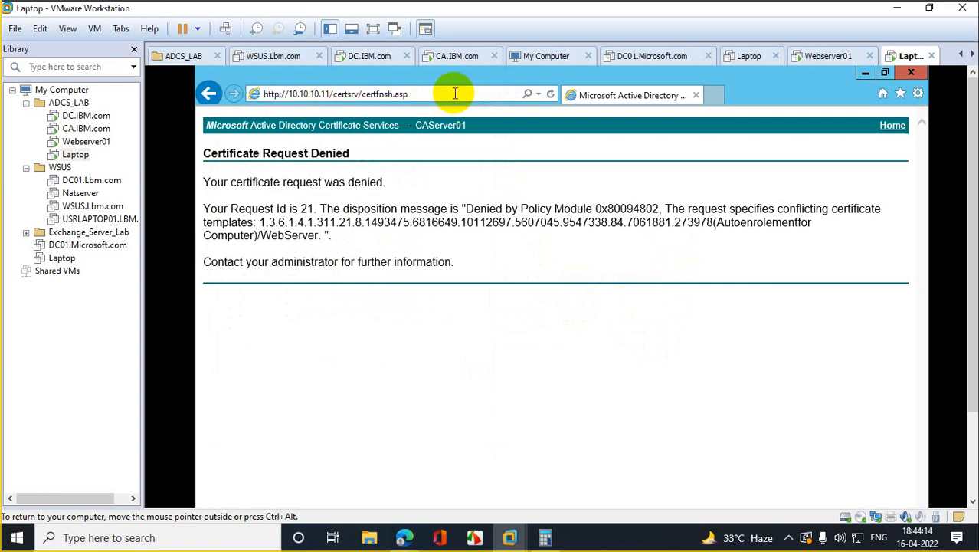
{"action": "left_click_drag", "start_coordinate": [451, 94], "coordinate": [194, 93]}
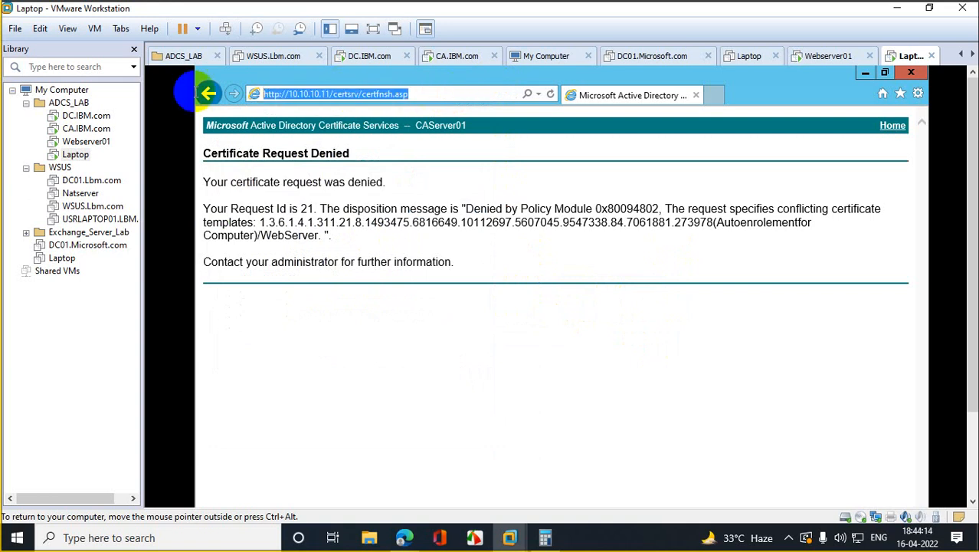
{"action": "right_click", "coordinate": [337, 95]}
{"action": "left_click", "coordinate": [408, 143]}
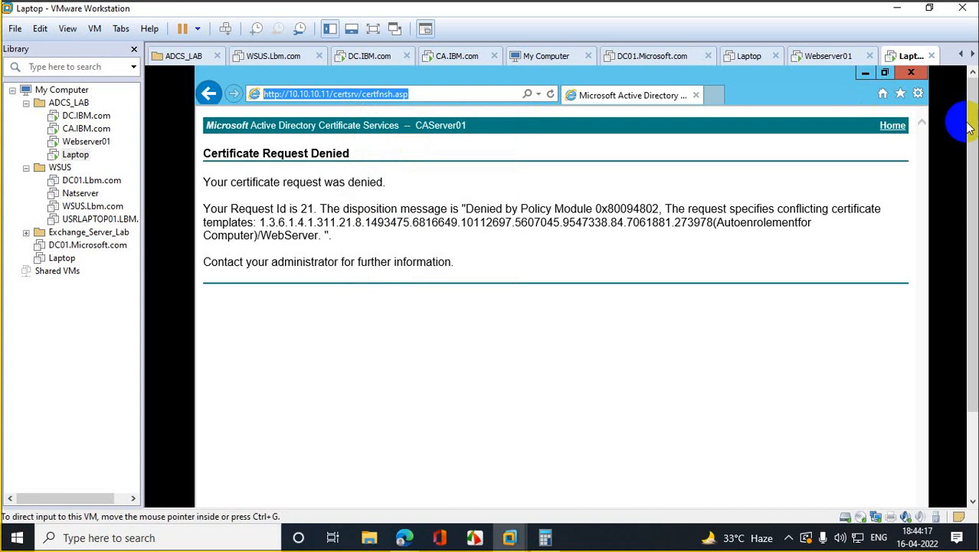
Step: Reopen Internet Options and return to the Security tab
{"action": "left_click", "coordinate": [918, 93]}
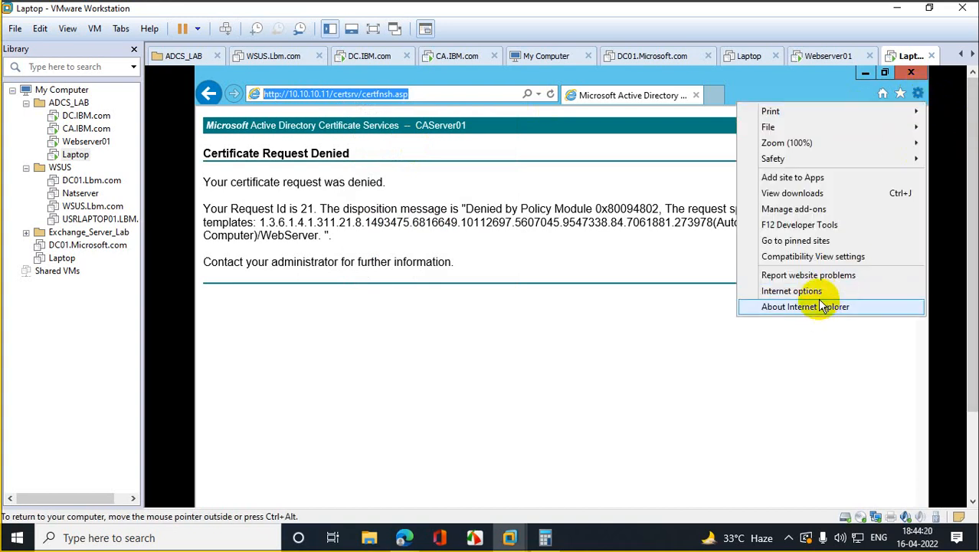
{"action": "left_click", "coordinate": [797, 290]}
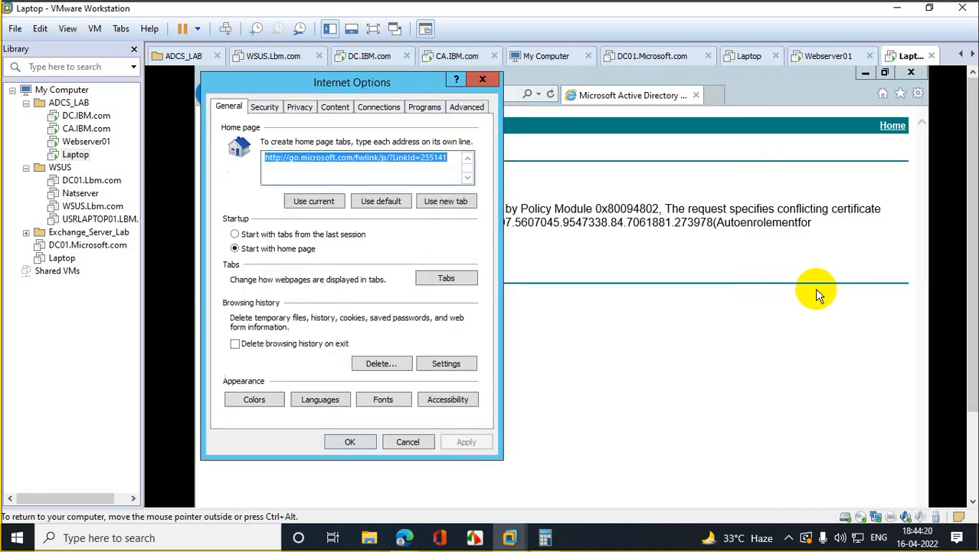
{"action": "left_click", "coordinate": [387, 108]}
{"action": "left_click", "coordinate": [422, 108]}
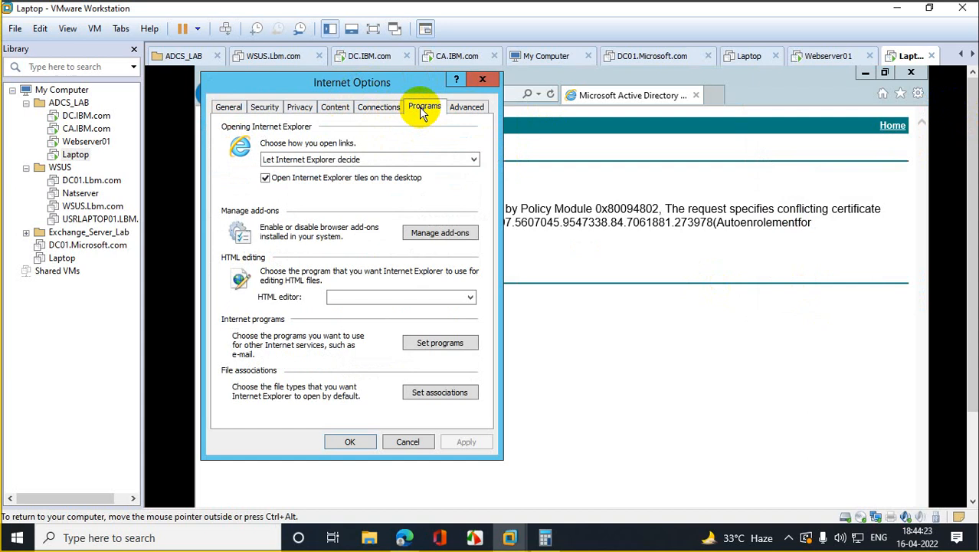
{"action": "left_click", "coordinate": [467, 108]}
{"action": "left_click", "coordinate": [372, 108]}
{"action": "left_click", "coordinate": [303, 108]}
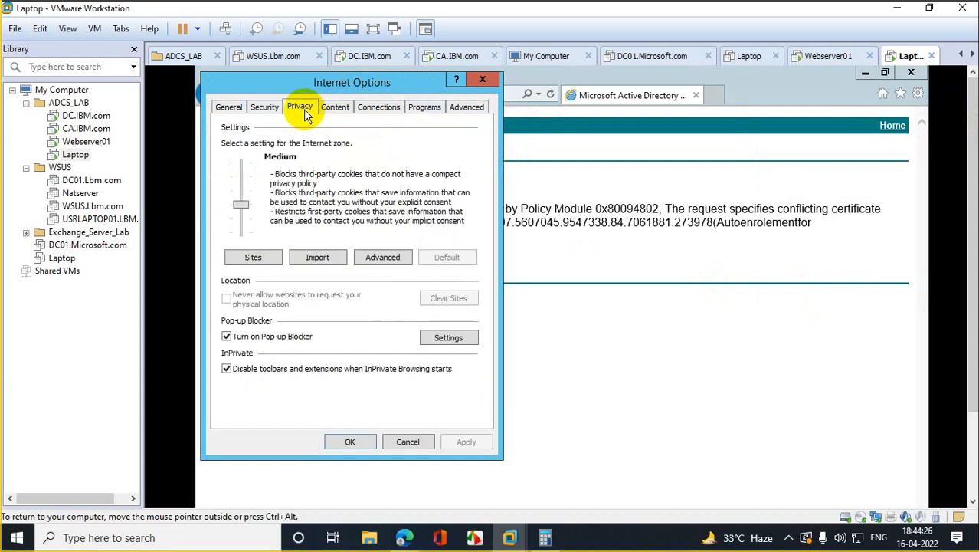
{"action": "left_click", "coordinate": [337, 111]}
{"action": "left_click", "coordinate": [275, 109]}
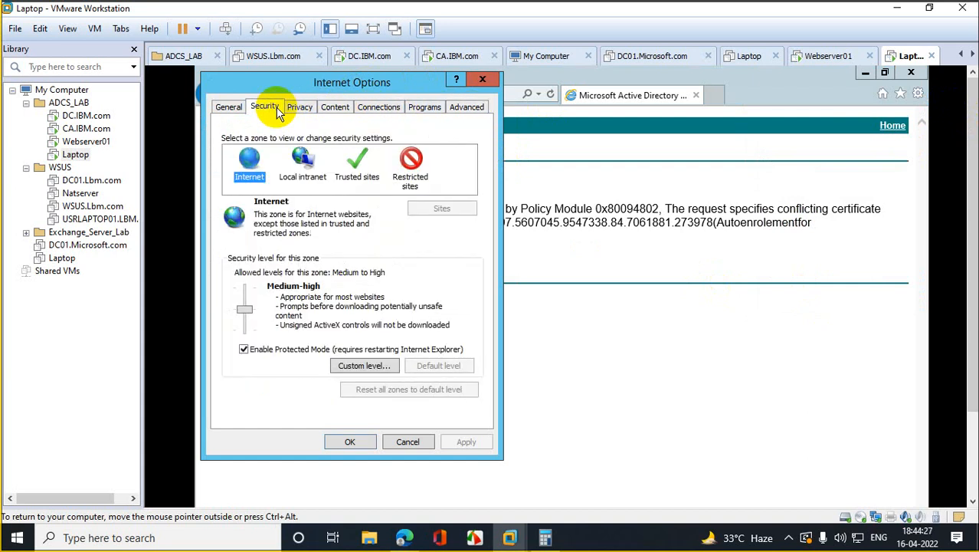
{"action": "left_click", "coordinate": [355, 161]}
{"action": "left_click", "coordinate": [429, 208]}
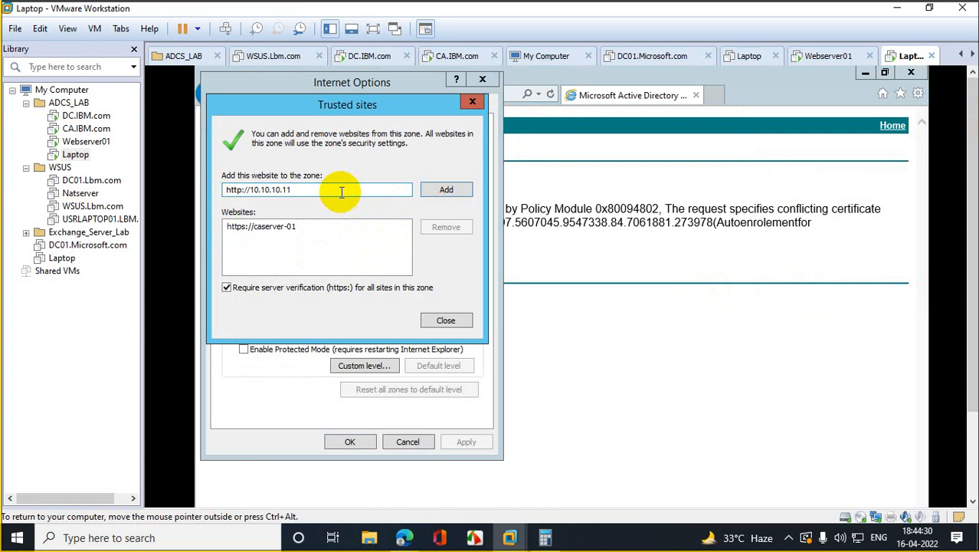
{"action": "left_click_drag", "start_coordinate": [339, 190], "coordinate": [192, 179]}
{"action": "key", "text": "ctrl+v"}
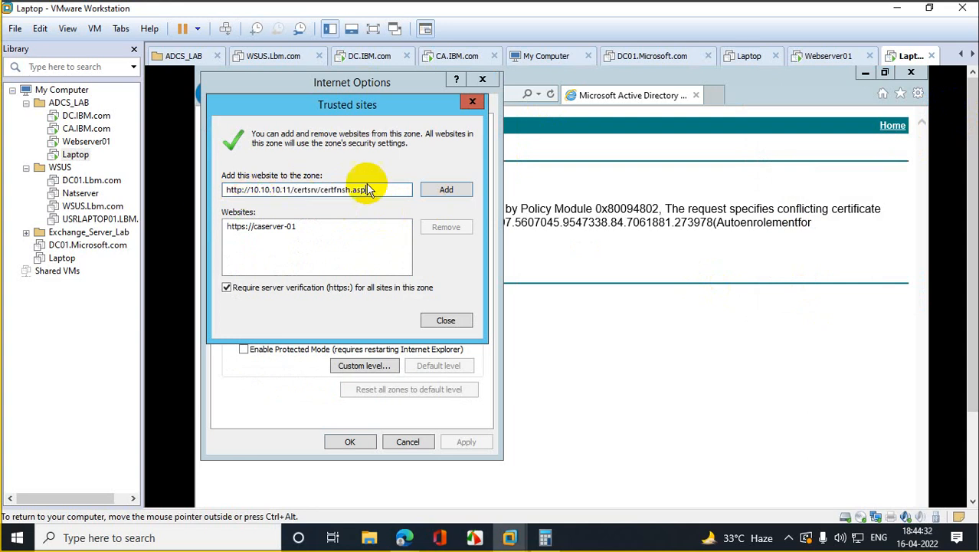
{"action": "left_click", "coordinate": [444, 188]}
{"action": "left_click", "coordinate": [663, 333]}
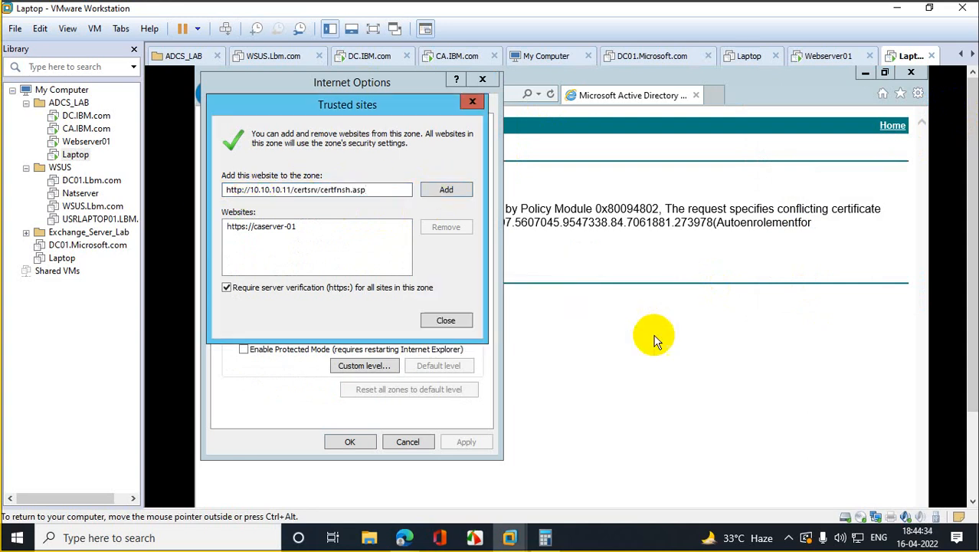
{"action": "key", "text": "BackSpace"}
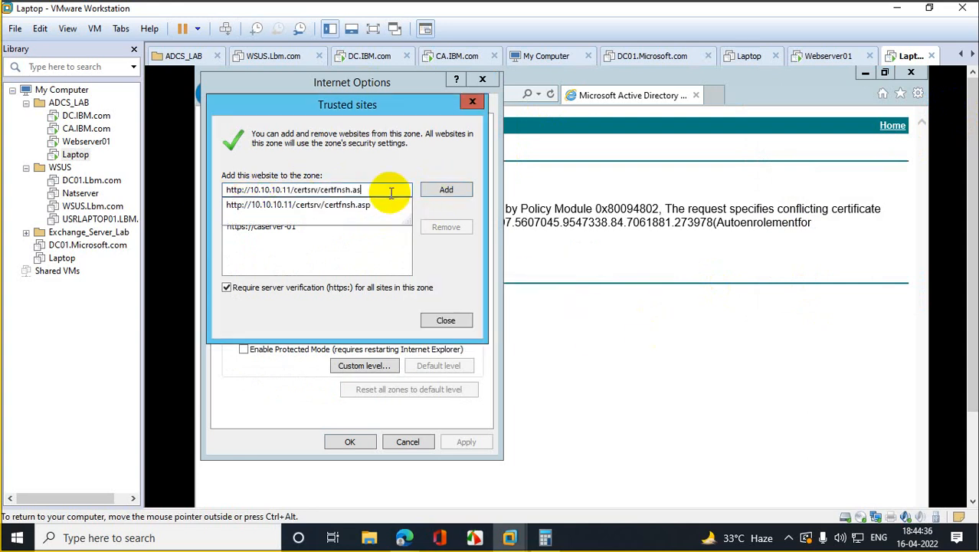
{"action": "key", "text": "BackSpace"}
{"action": "key", "text": "BackSpace"}
{"action": "key", "text": "BackSpace"}
{"action": "key", "text": "BackSpace"}
{"action": "key", "text": "BackSpace"}
{"action": "key", "text": "BackSpace"}
{"action": "key", "text": "BackSpace"}
{"action": "key", "text": "BackSpace"}
{"action": "key", "text": "BackSpace"}
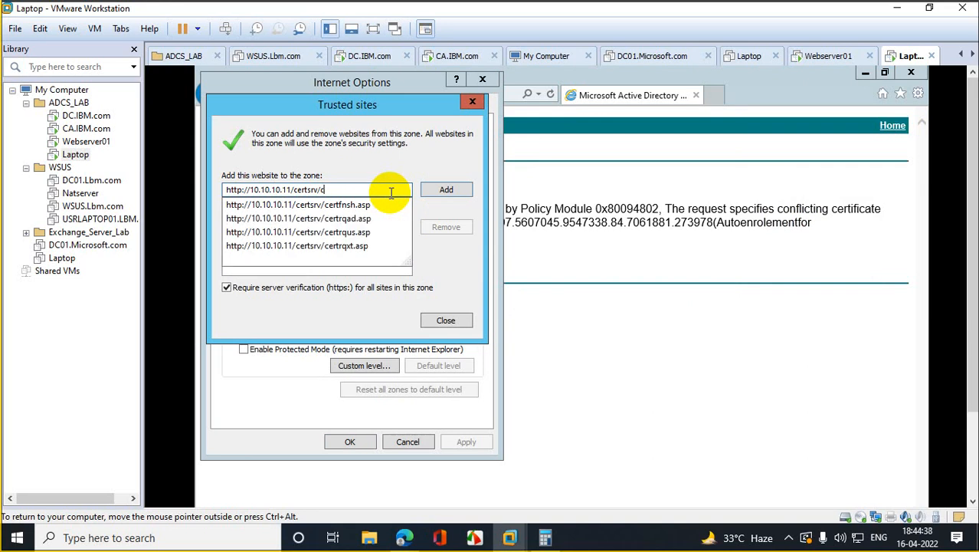
{"action": "left_click", "coordinate": [445, 190]}
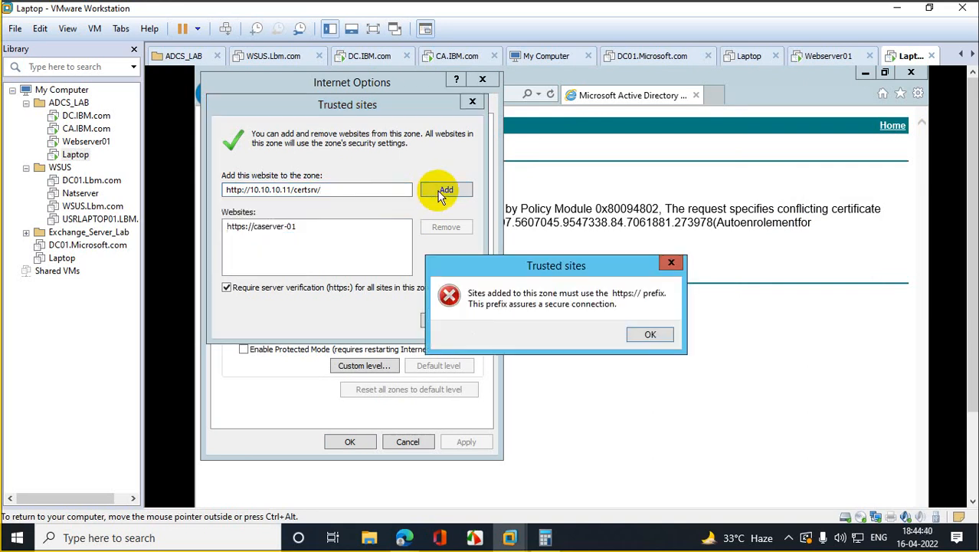
{"action": "left_click", "coordinate": [649, 336]}
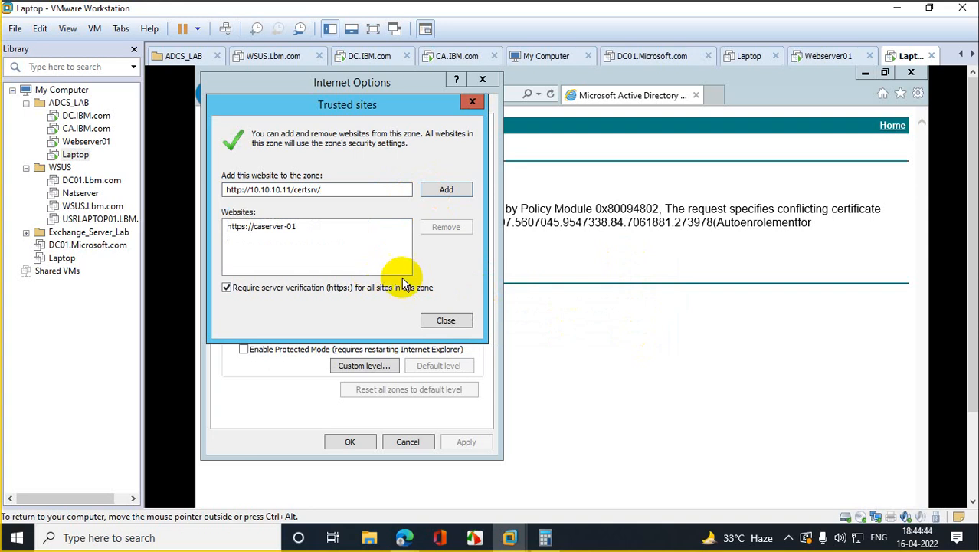
{"action": "left_click", "coordinate": [582, 292]}
{"action": "left_click", "coordinate": [472, 103]}
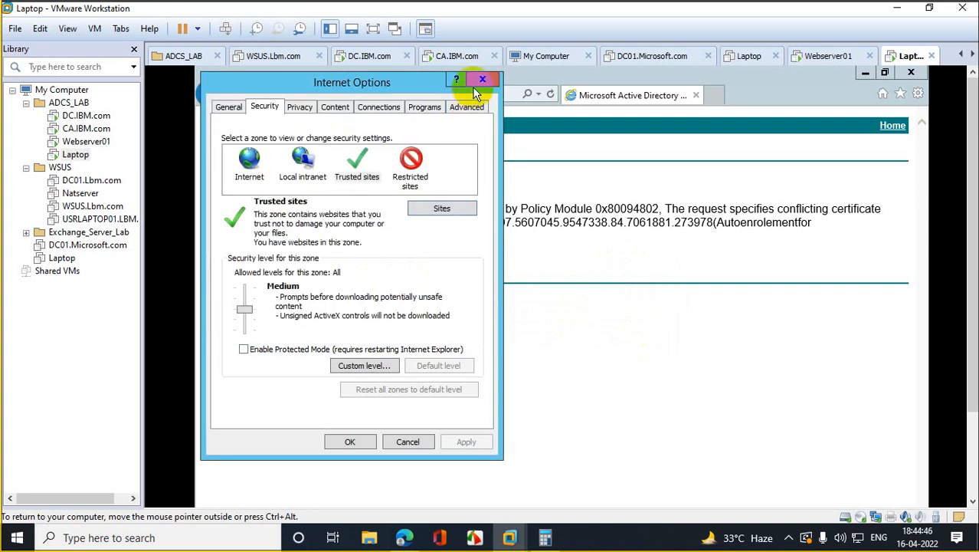
{"action": "left_click", "coordinate": [480, 79]}
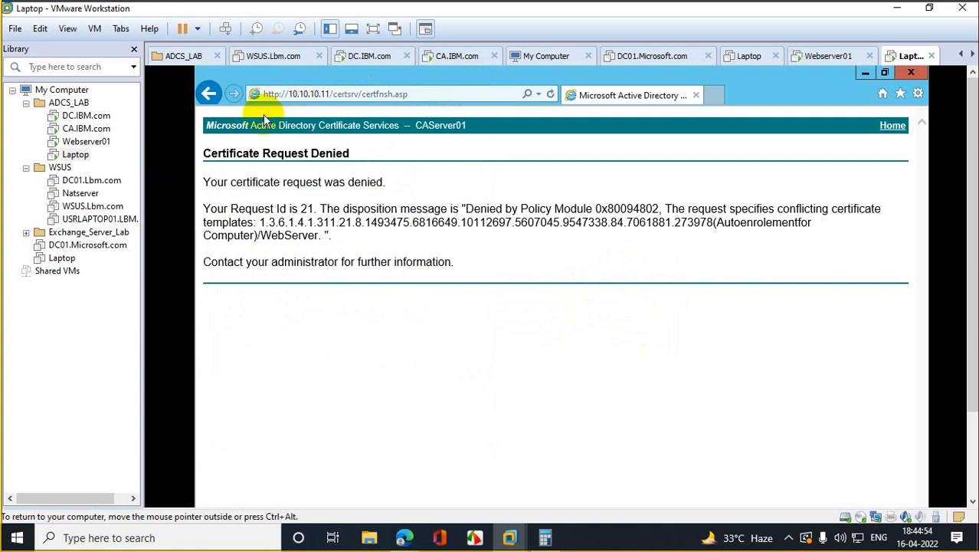
Step: Unlock DC.IBM.com with Ctrl+Alt+Del and the administrator password
{"action": "left_click", "coordinate": [92, 121]}
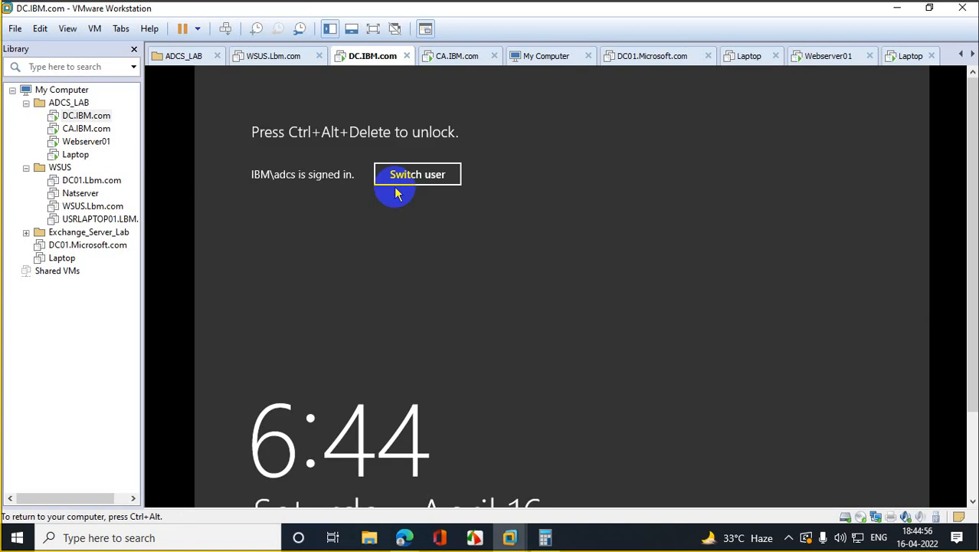
{"action": "right_click", "coordinate": [90, 122]}
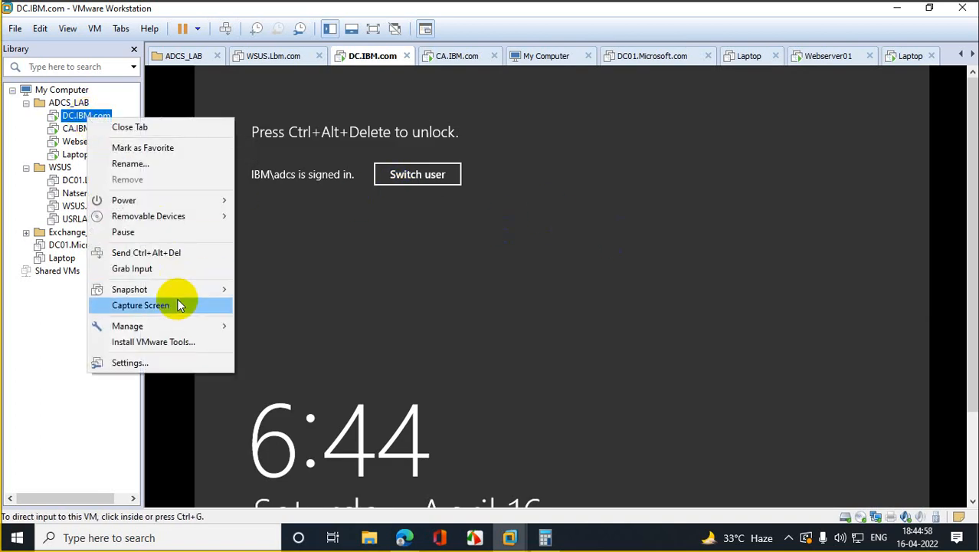
{"action": "left_click", "coordinate": [181, 252]}
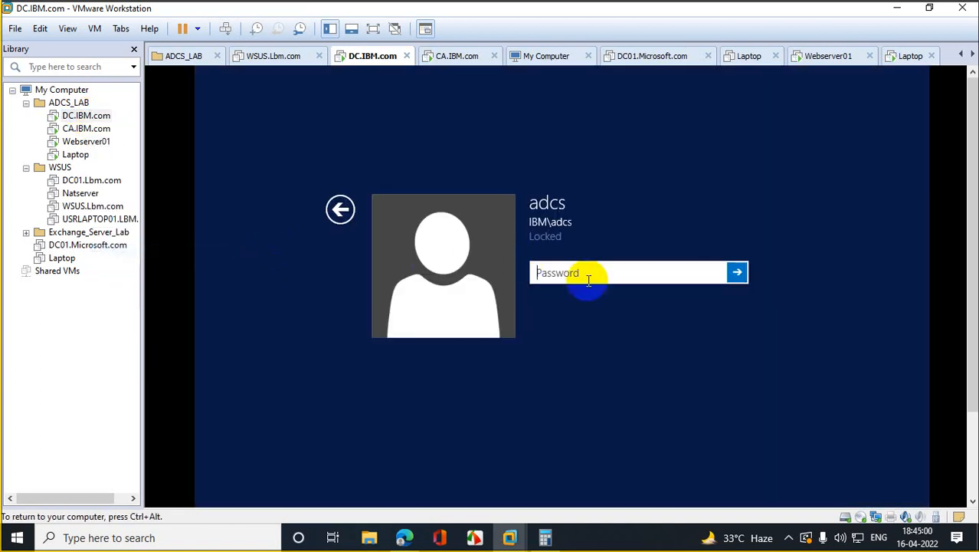
{"action": "type", "text": "P•••••••••••"}
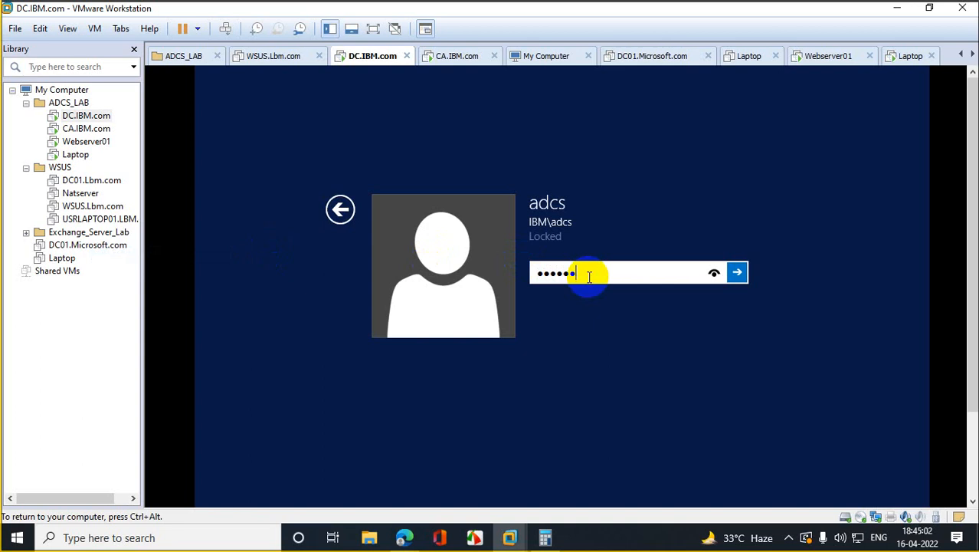
{"action": "key", "text": "Return"}
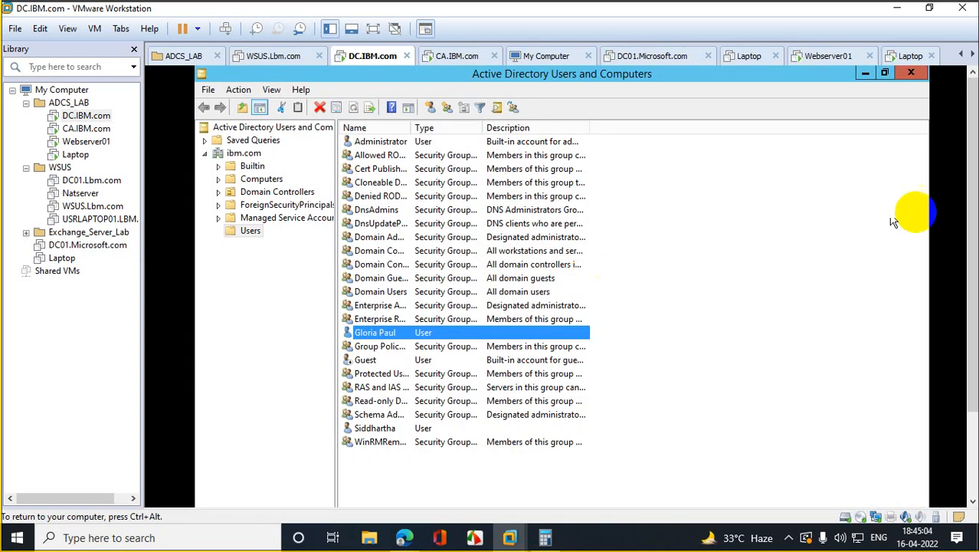
Step: Launch DNS Manager with dnsmgmt.msc and select the caserver record in the ibm.com zone
{"action": "left_click_drag", "start_coordinate": [971, 157], "coordinate": [970, 305]}
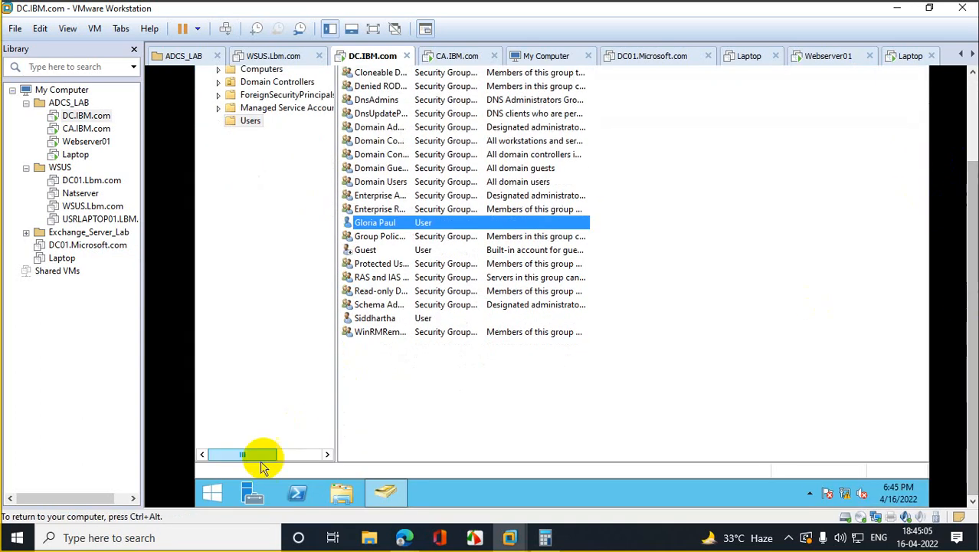
{"action": "right_click", "coordinate": [215, 490]}
{"action": "left_click", "coordinate": [265, 445]}
{"action": "type", "text": "dnsmgmt."}
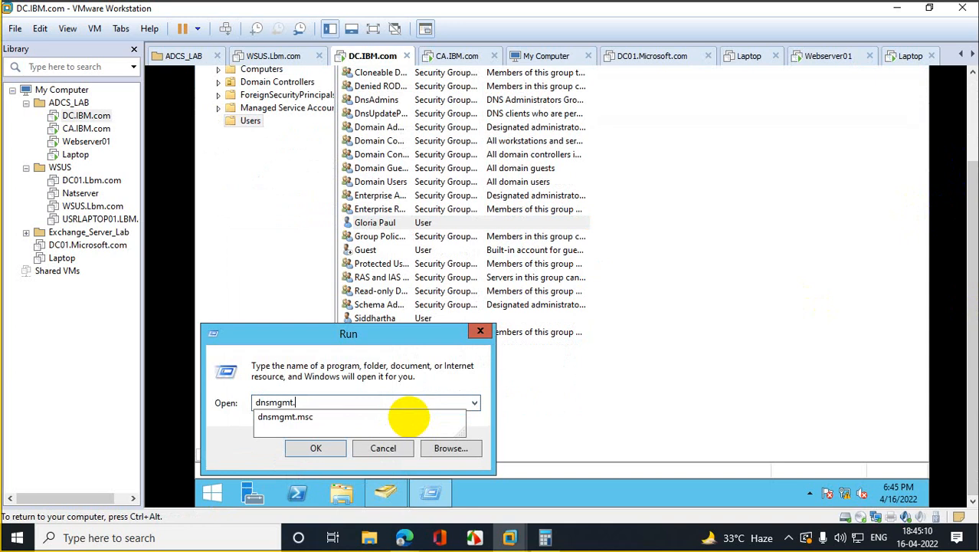
{"action": "type", "text": "msc"}
{"action": "key", "text": "Return"}
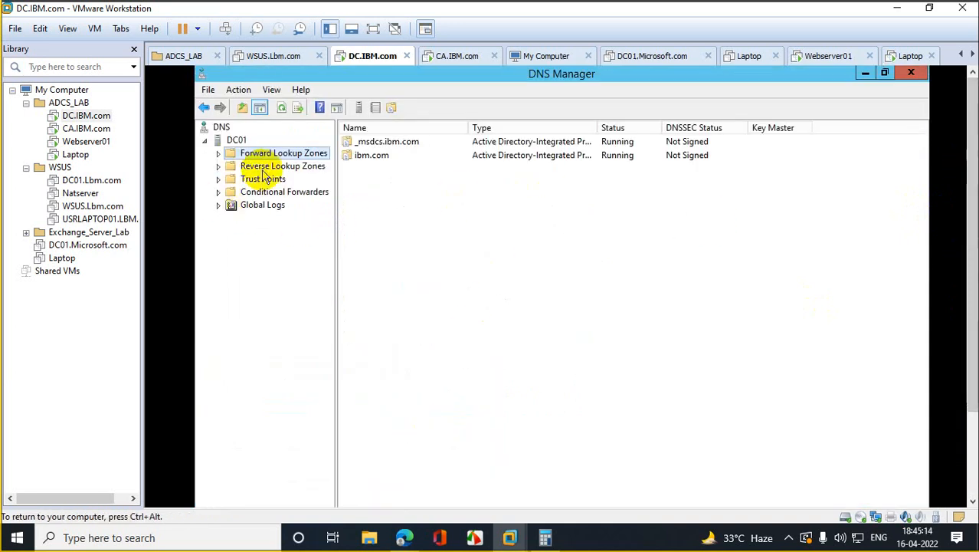
{"action": "left_click", "coordinate": [217, 153]}
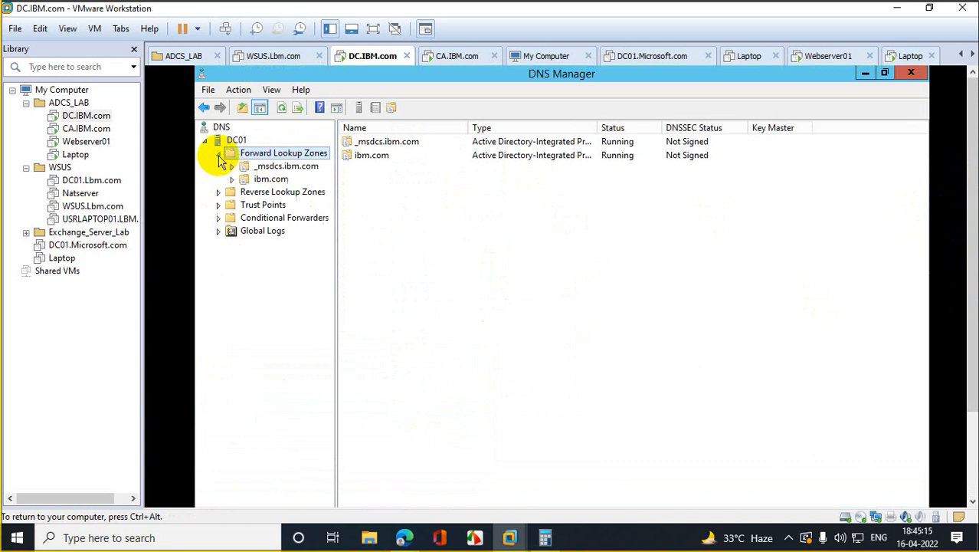
{"action": "left_click", "coordinate": [261, 178]}
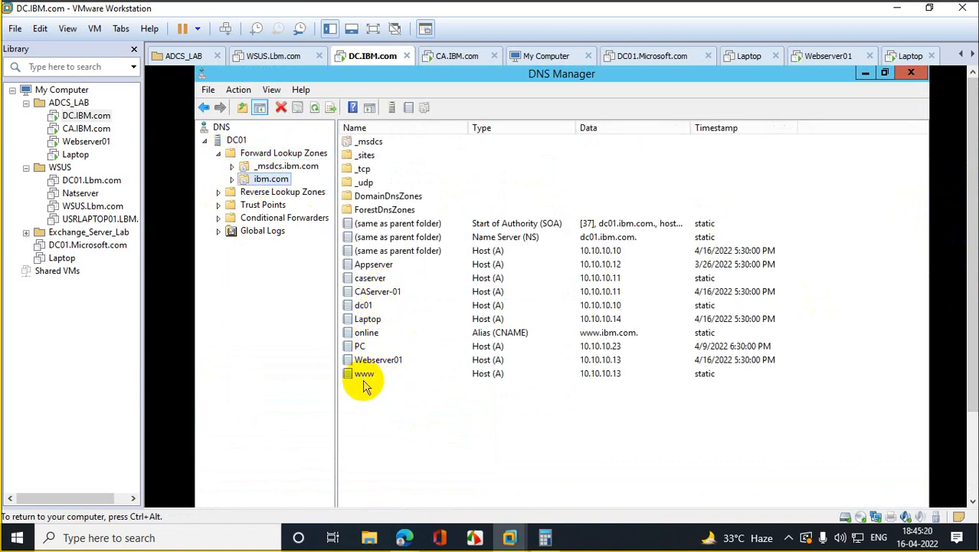
{"action": "left_click", "coordinate": [372, 278]}
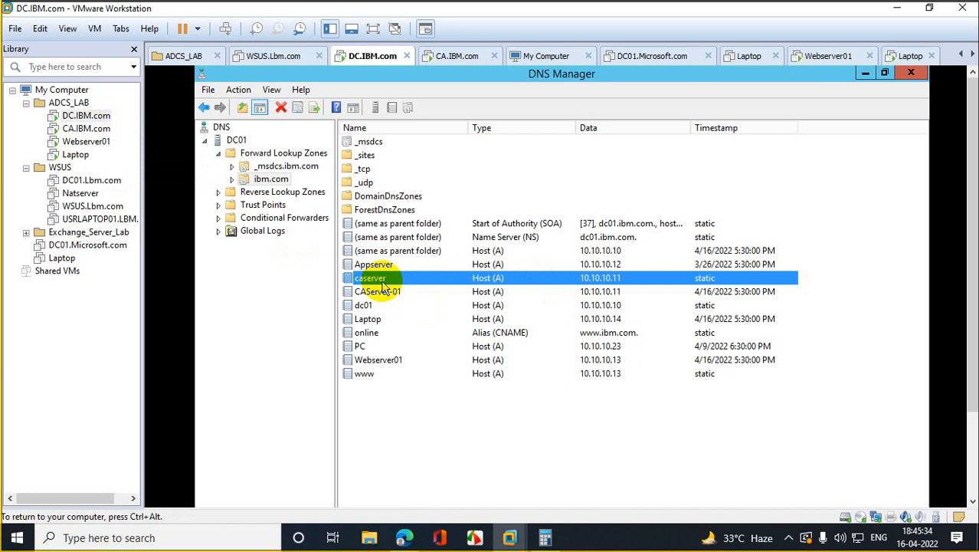
{"action": "left_click", "coordinate": [75, 154]}
{"action": "left_click", "coordinate": [438, 92]}
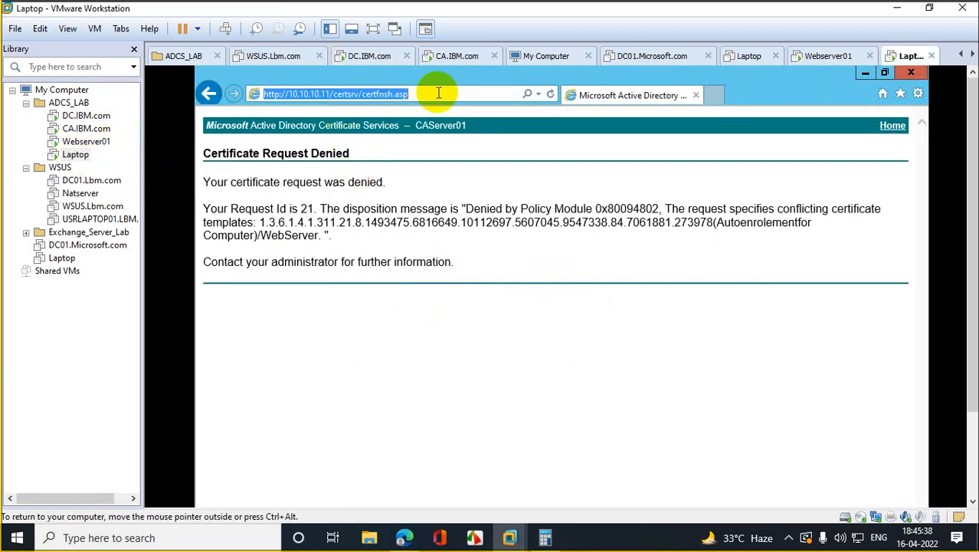
{"action": "type", "text": "ht"}
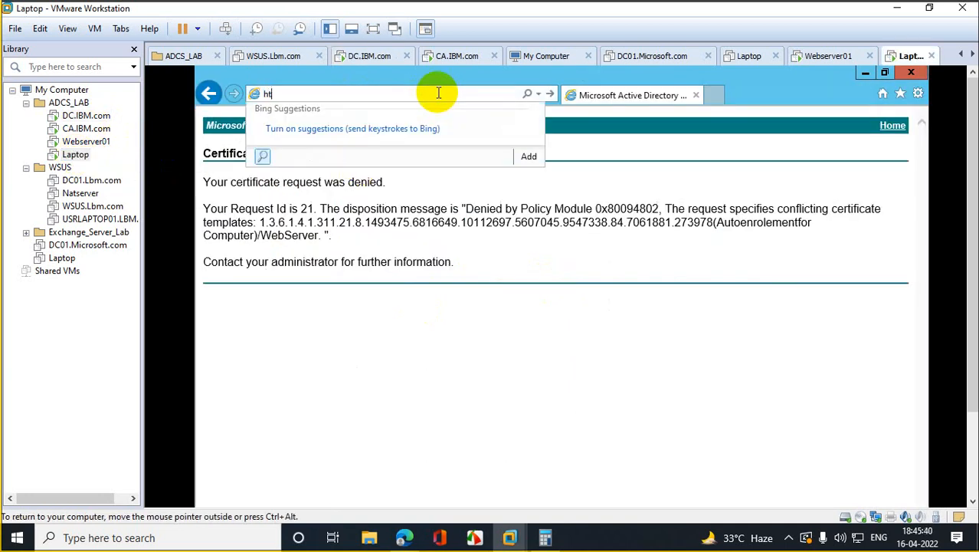
{"action": "type", "text": "tp://caserver"}
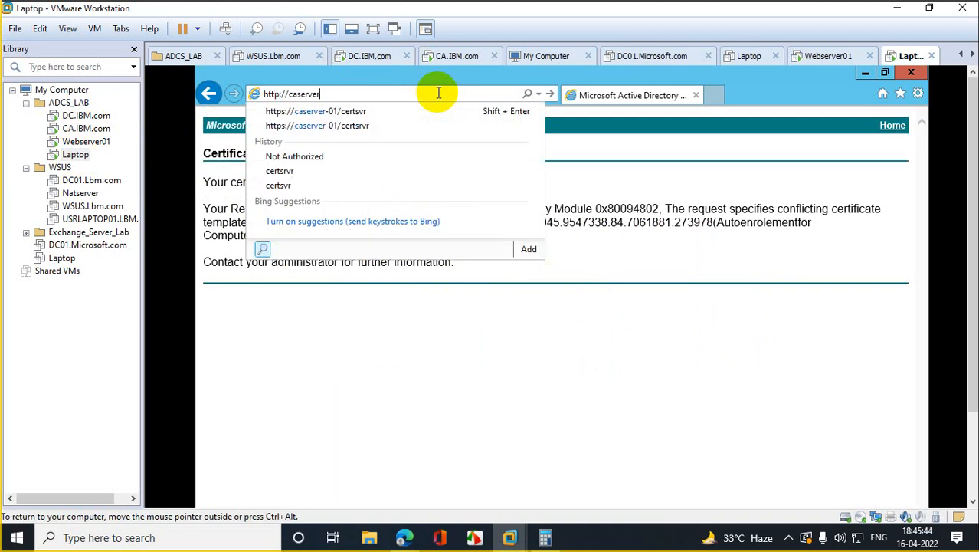
{"action": "type", "text": "/Cert"}
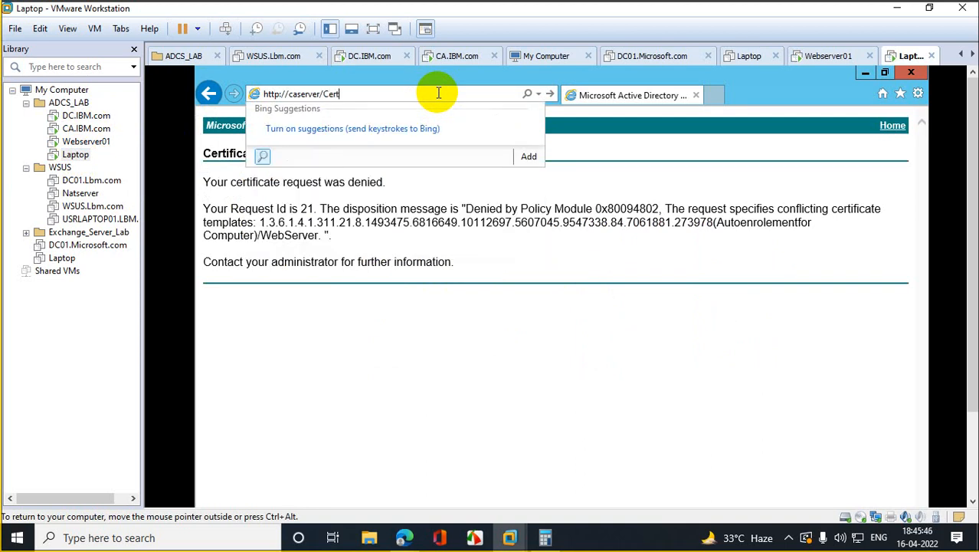
{"action": "type", "text": "srv"}
{"action": "key", "text": "Return"}
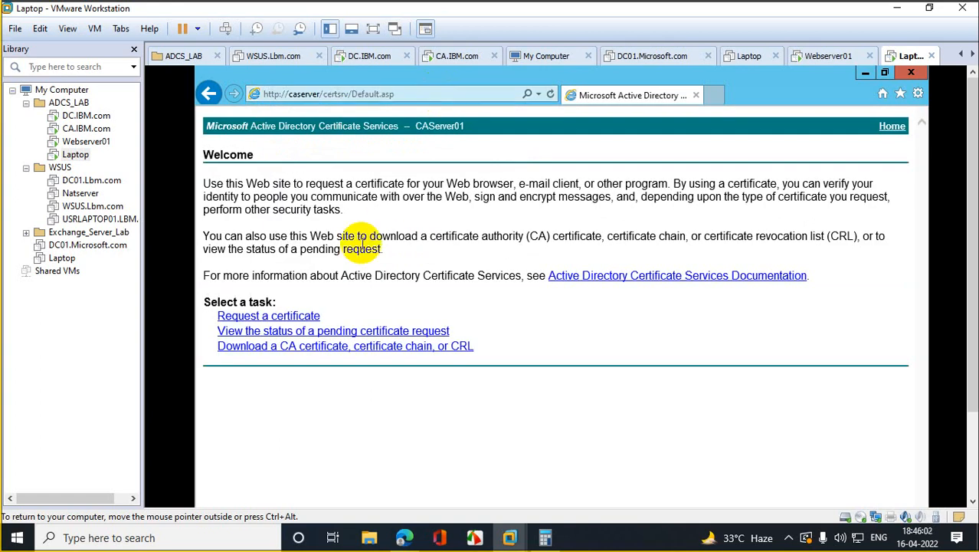
Step: Attempt adding the caserver address to Trusted sites, then open the advanced certificate request page
{"action": "left_click", "coordinate": [918, 95]}
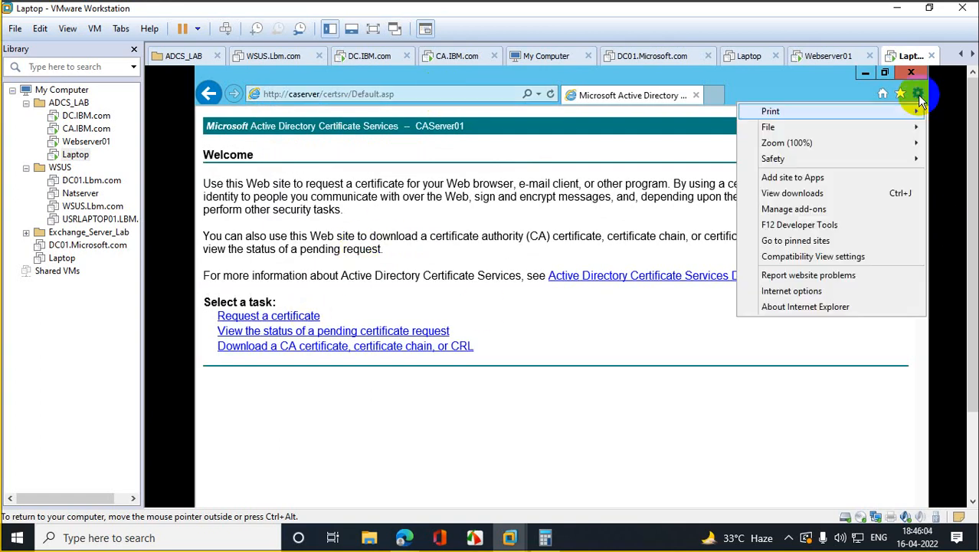
{"action": "left_click", "coordinate": [800, 290]}
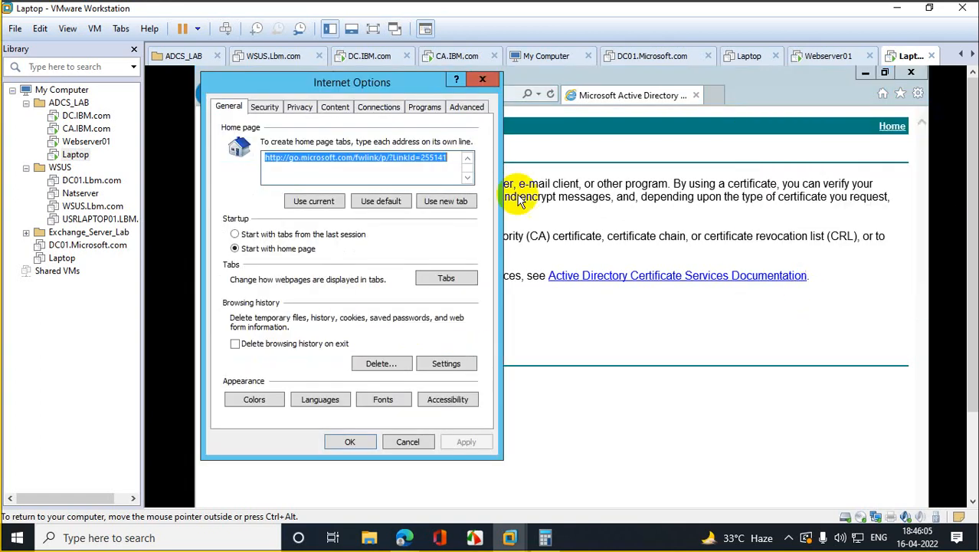
{"action": "left_click", "coordinate": [301, 107]}
{"action": "left_click", "coordinate": [266, 107]}
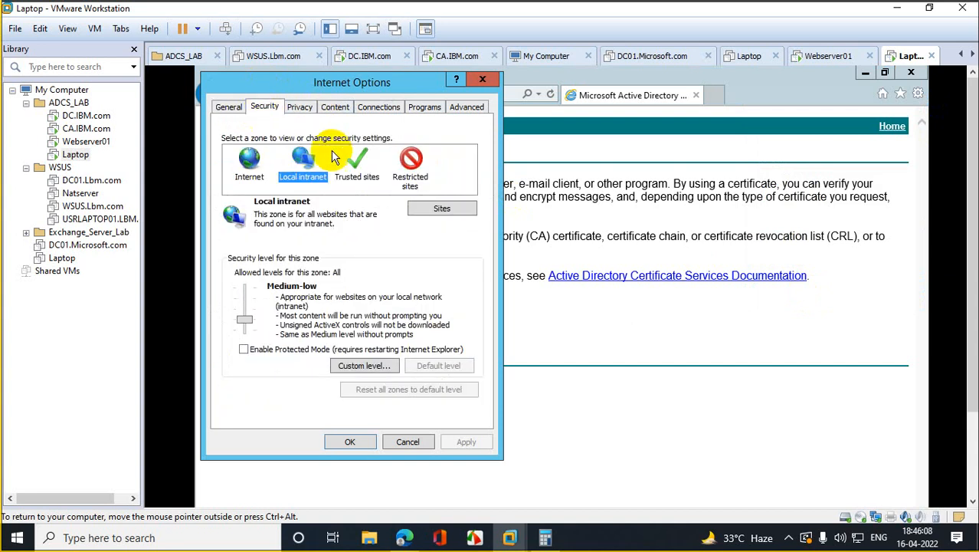
{"action": "left_click", "coordinate": [356, 161]}
{"action": "left_click", "coordinate": [442, 207]}
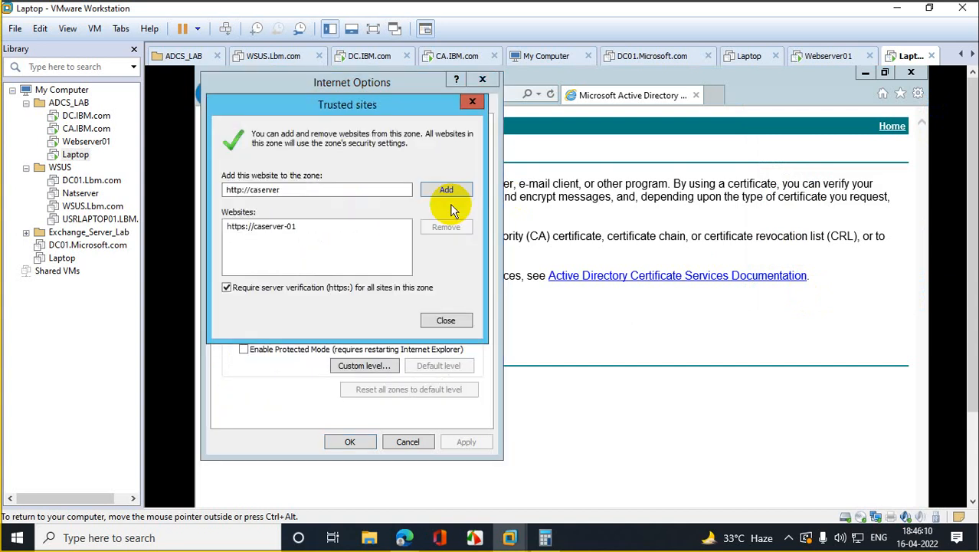
{"action": "left_click", "coordinate": [450, 186]}
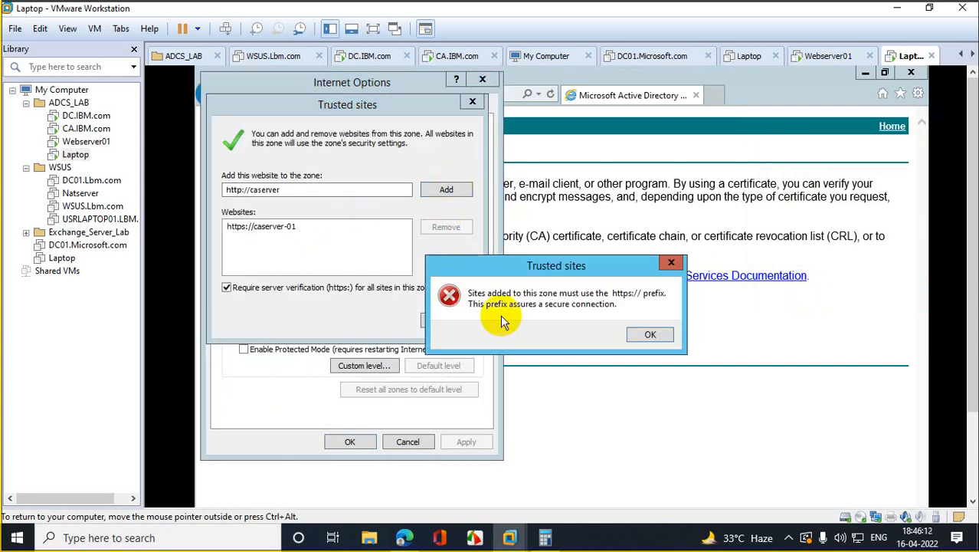
{"action": "left_click", "coordinate": [636, 331]}
{"action": "left_click", "coordinate": [443, 321]}
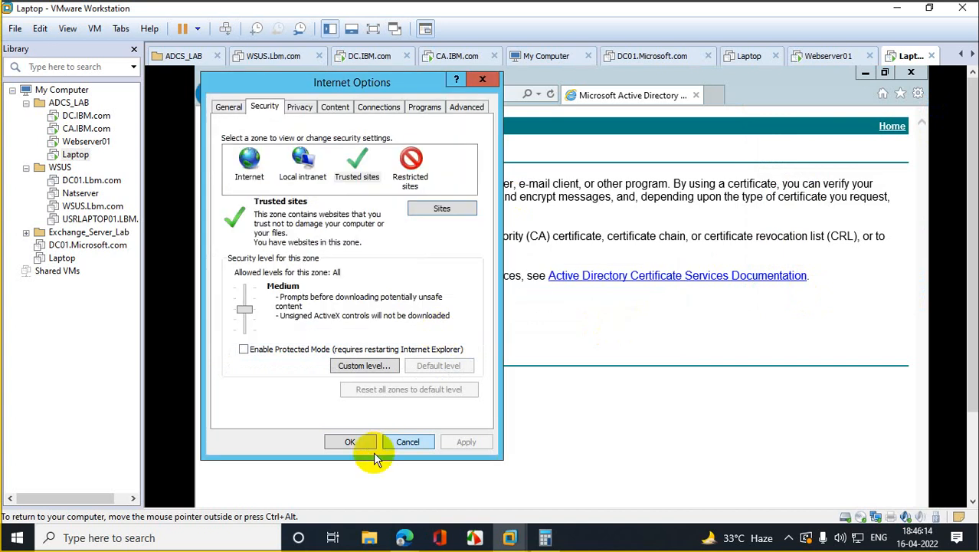
{"action": "left_click", "coordinate": [356, 440]}
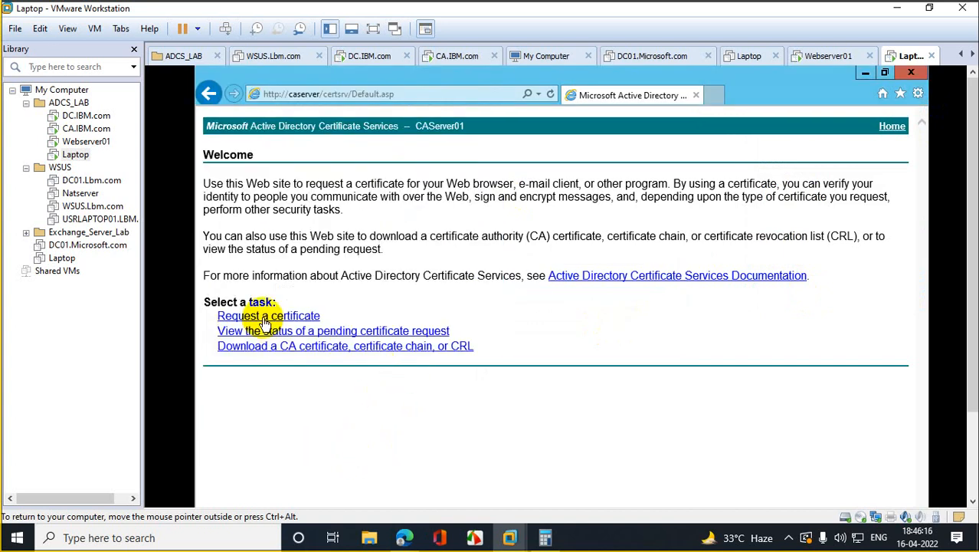
{"action": "left_click", "coordinate": [263, 317]}
{"action": "left_click", "coordinate": [341, 225]}
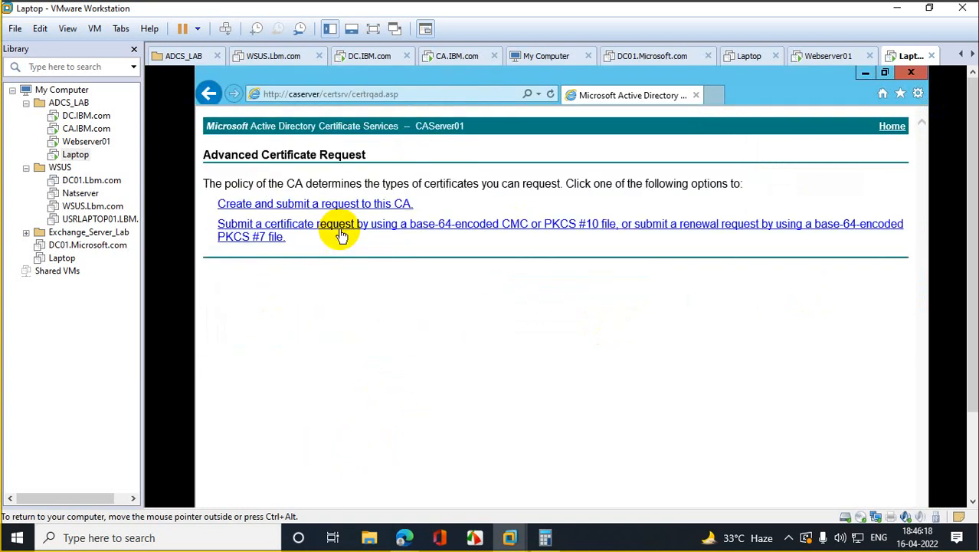
Step: Open the saved-request submission form and copy the certificate request from Notepad
{"action": "left_click", "coordinate": [265, 231]}
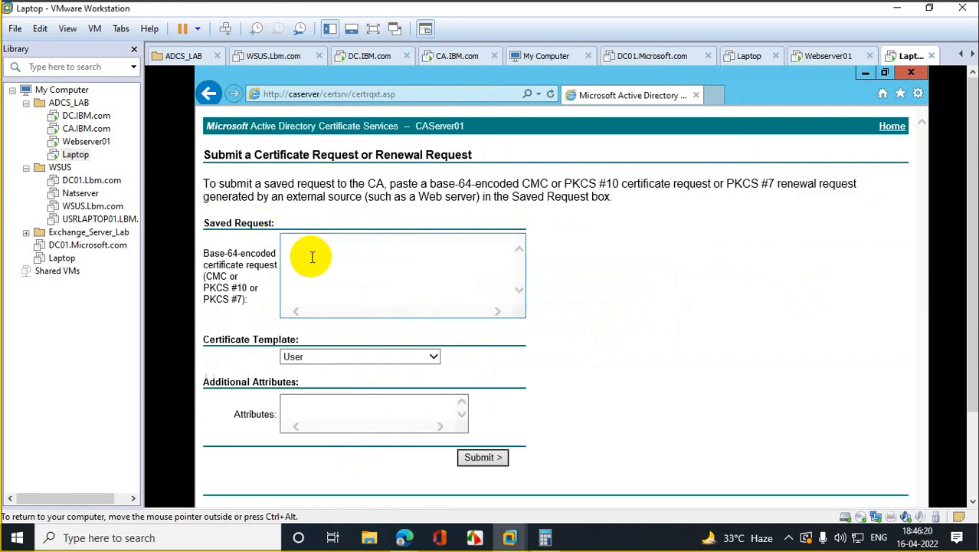
{"action": "left_click", "coordinate": [343, 267]}
{"action": "left_click", "coordinate": [864, 74]}
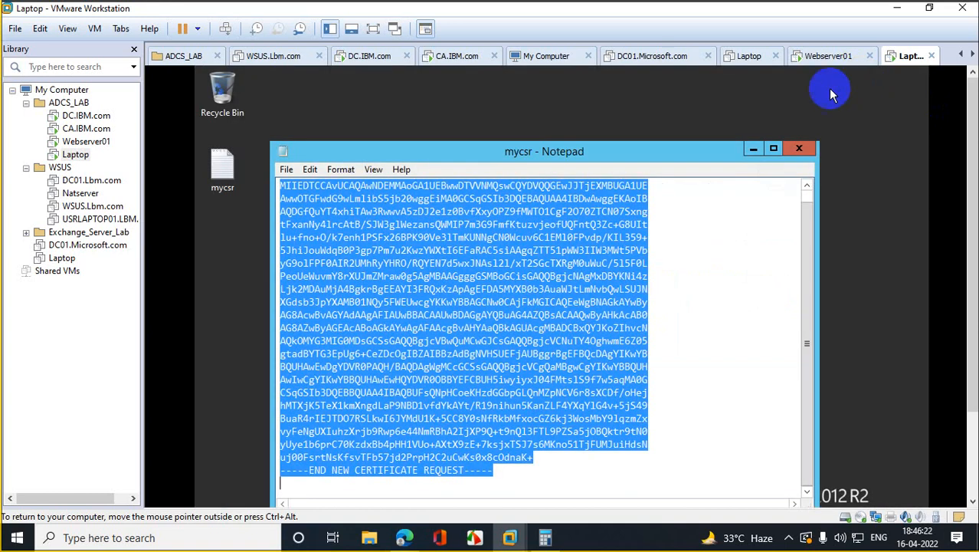
{"action": "right_click", "coordinate": [536, 231]}
{"action": "left_click", "coordinate": [575, 278]}
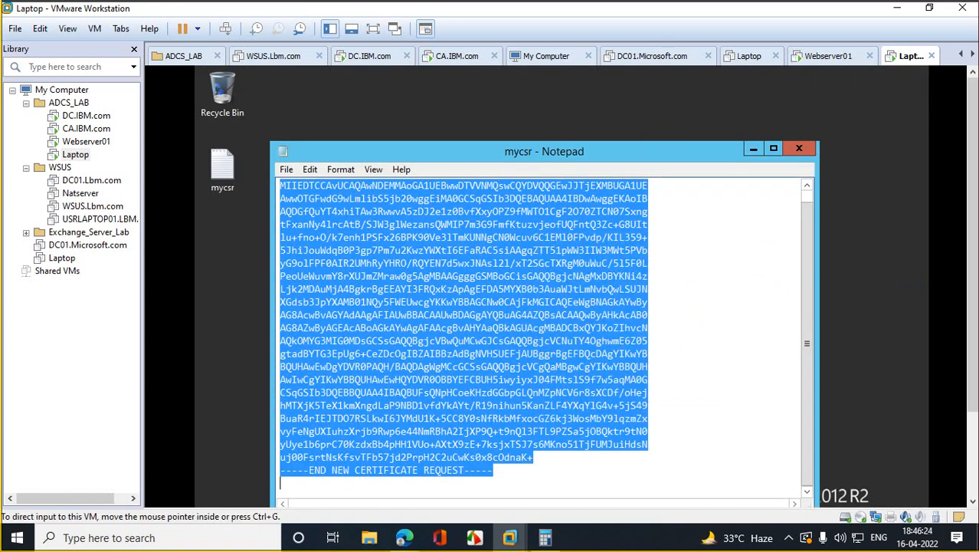
Step: Paste the request into Saved Request, choose the Webo template and submit
{"action": "left_click", "coordinate": [391, 492]}
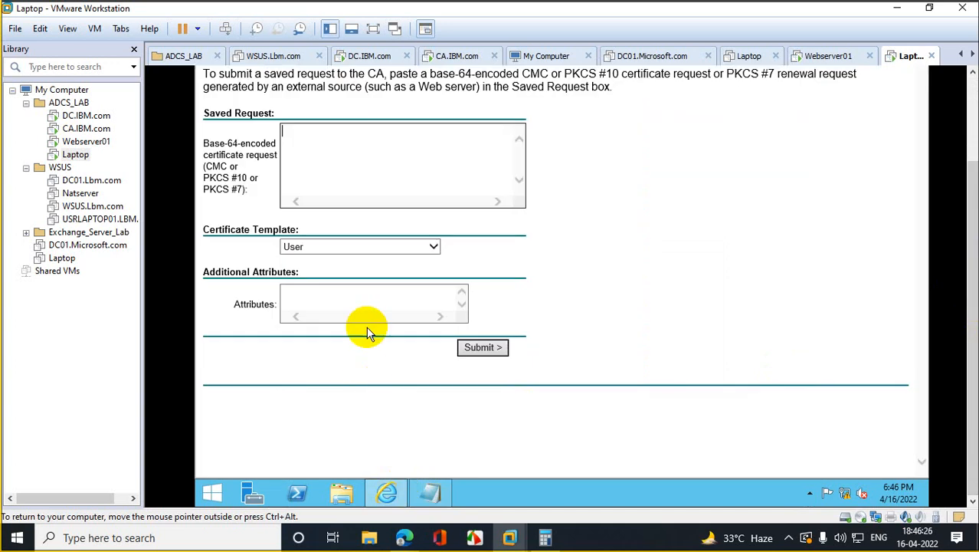
{"action": "left_click", "coordinate": [344, 169]}
{"action": "key", "text": "ctrl+v"}
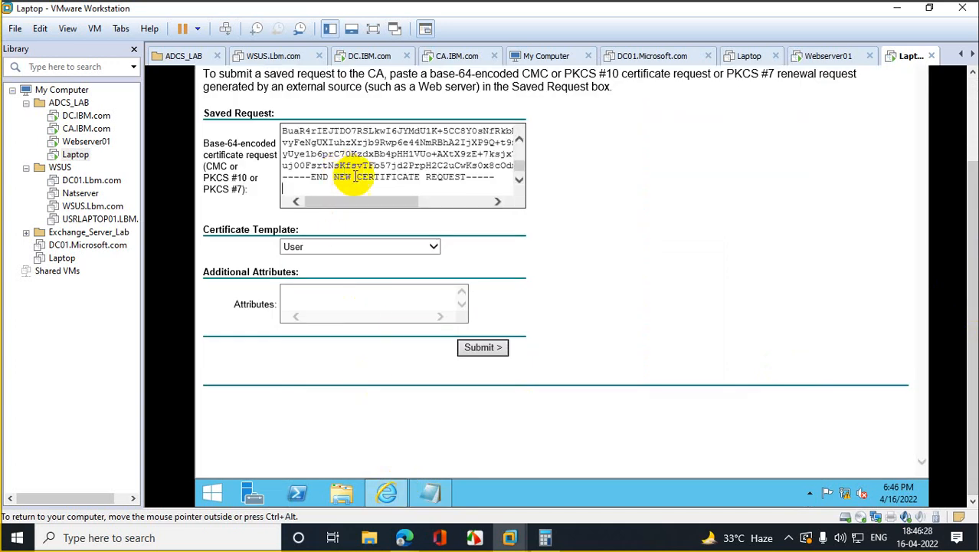
{"action": "left_click", "coordinate": [433, 246]}
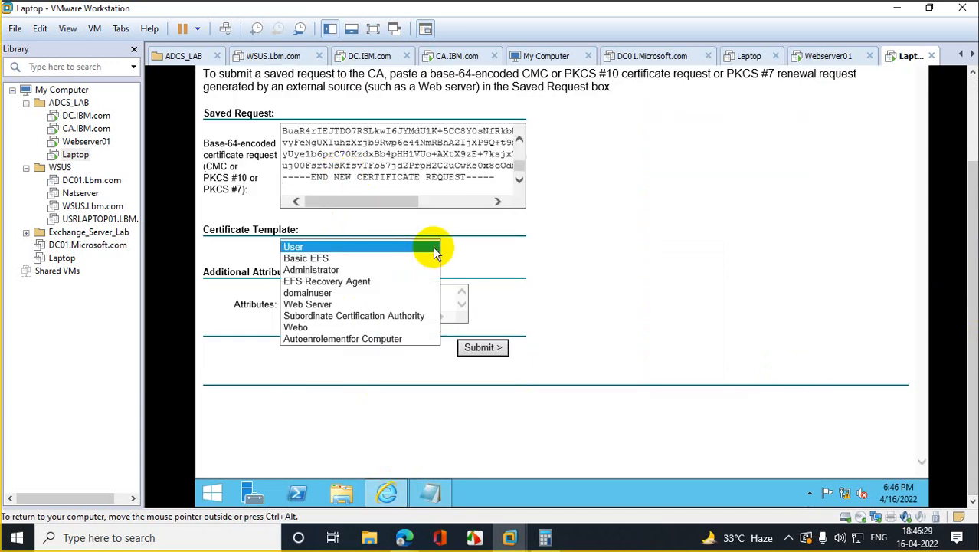
{"action": "left_click", "coordinate": [332, 327]}
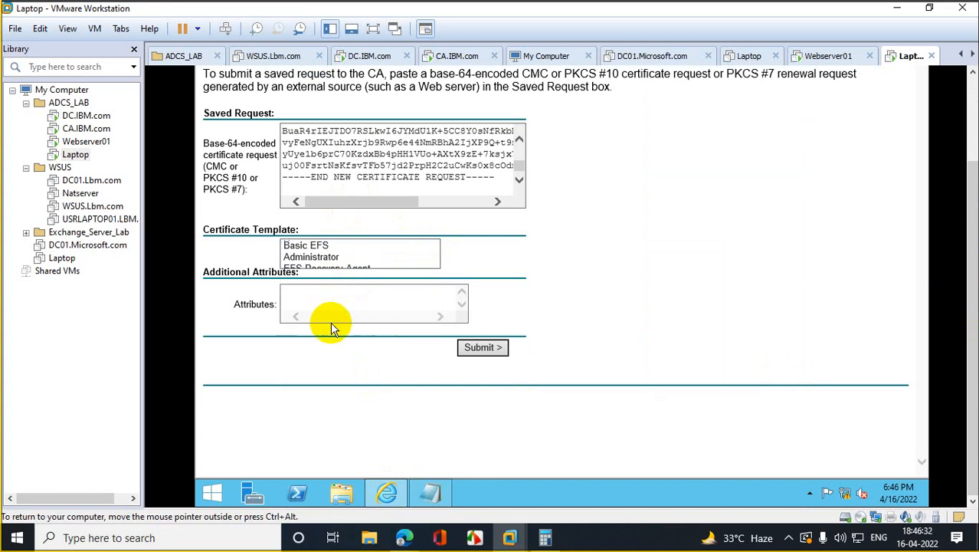
{"action": "left_click", "coordinate": [483, 347]}
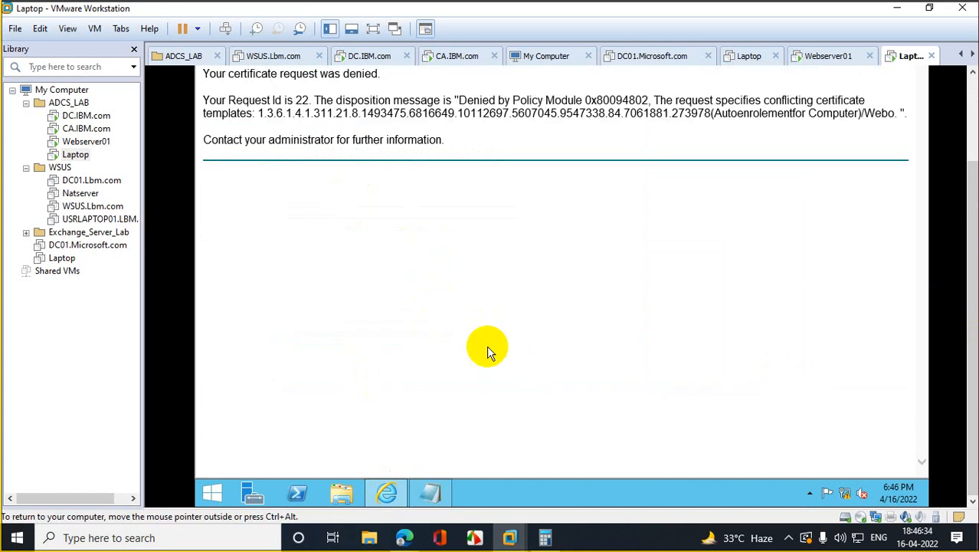
{"action": "left_click_drag", "start_coordinate": [970, 212], "coordinate": [970, 124]}
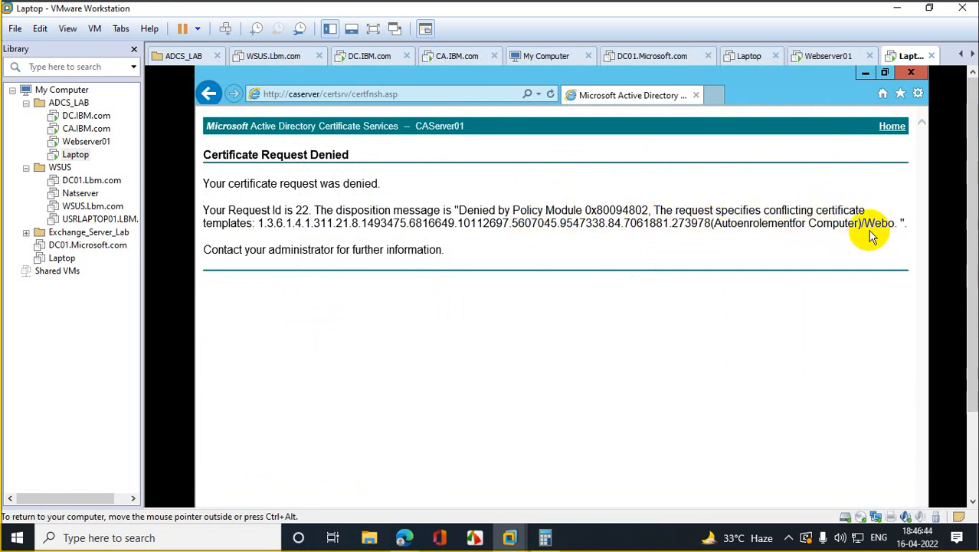
Step: Resubmit with the Autoenrolementfor Computer template and choose Base 64 encoding for the issued certificate
{"action": "left_click", "coordinate": [209, 94]}
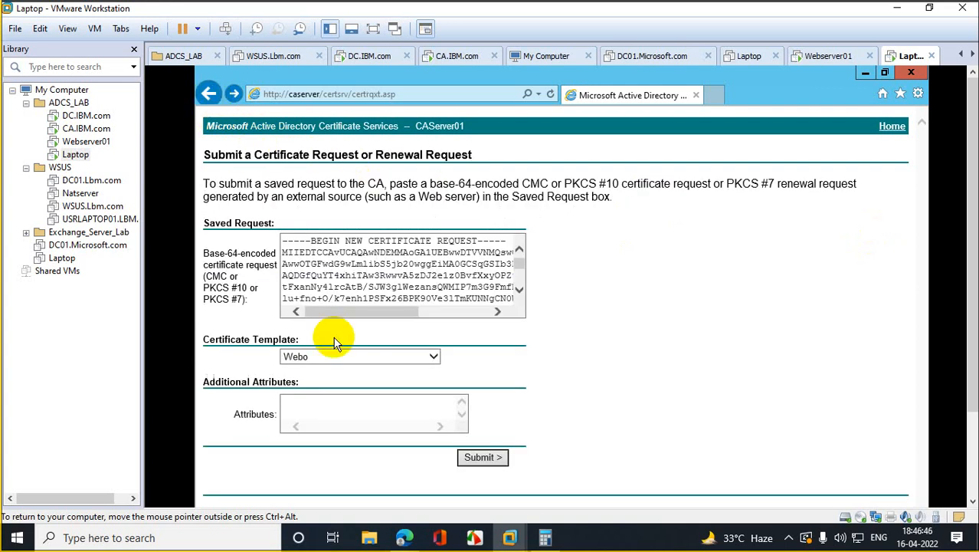
{"action": "left_click", "coordinate": [433, 358]}
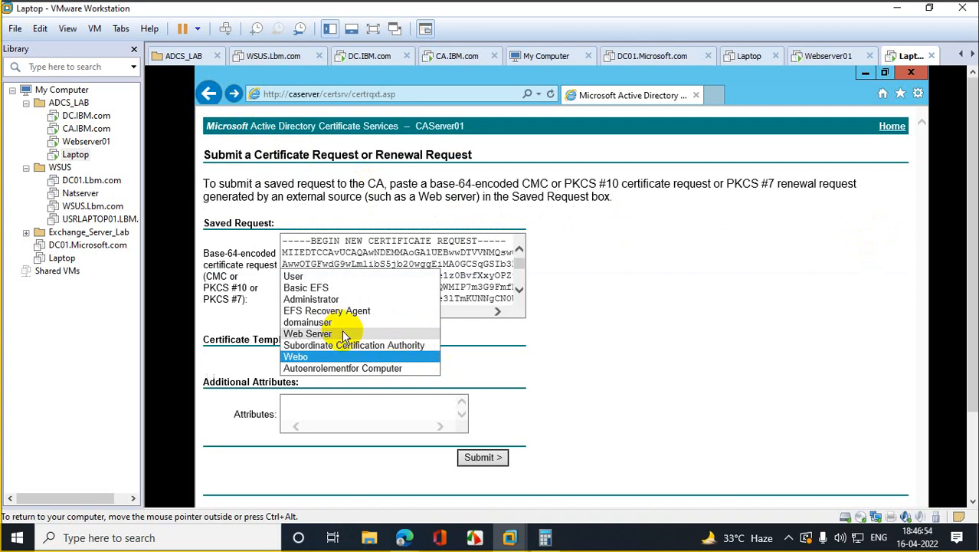
{"action": "left_click", "coordinate": [360, 367]}
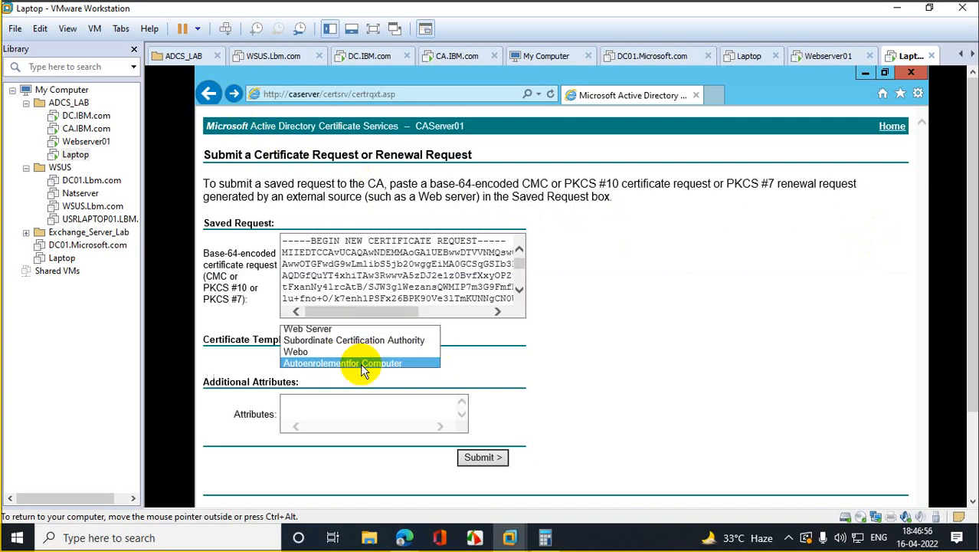
{"action": "left_click", "coordinate": [493, 458]}
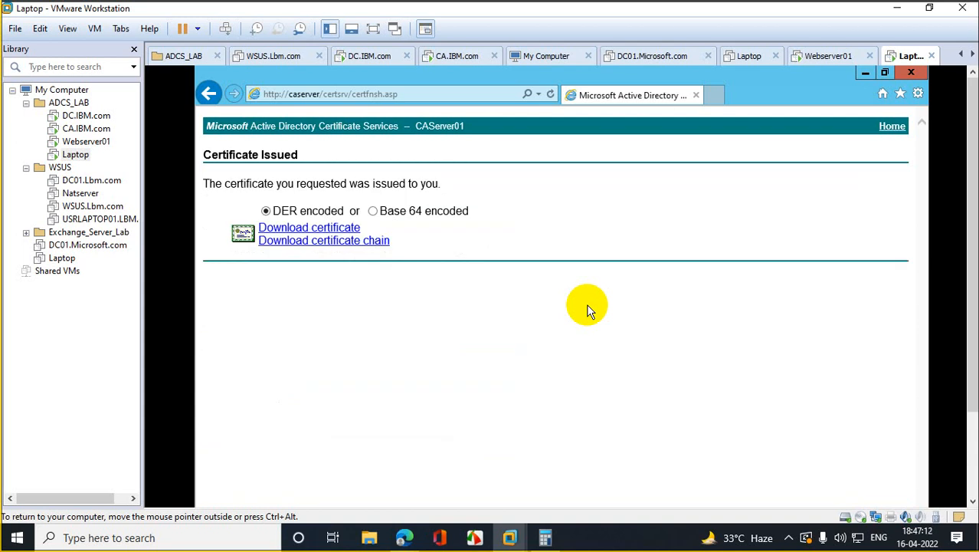
{"action": "left_click", "coordinate": [373, 212]}
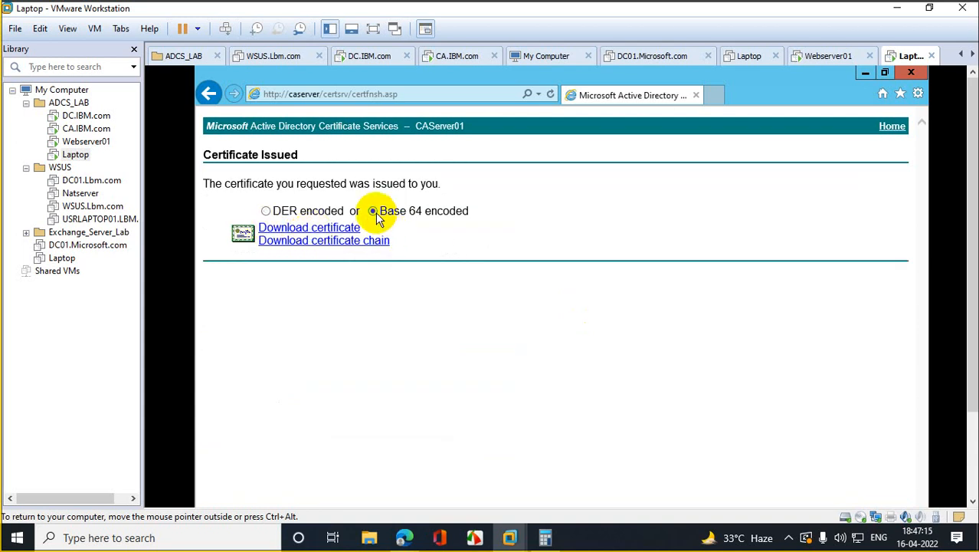
Step: Download the issued certificate and save it as certnew.cer in Downloads
{"action": "left_click", "coordinate": [322, 228]}
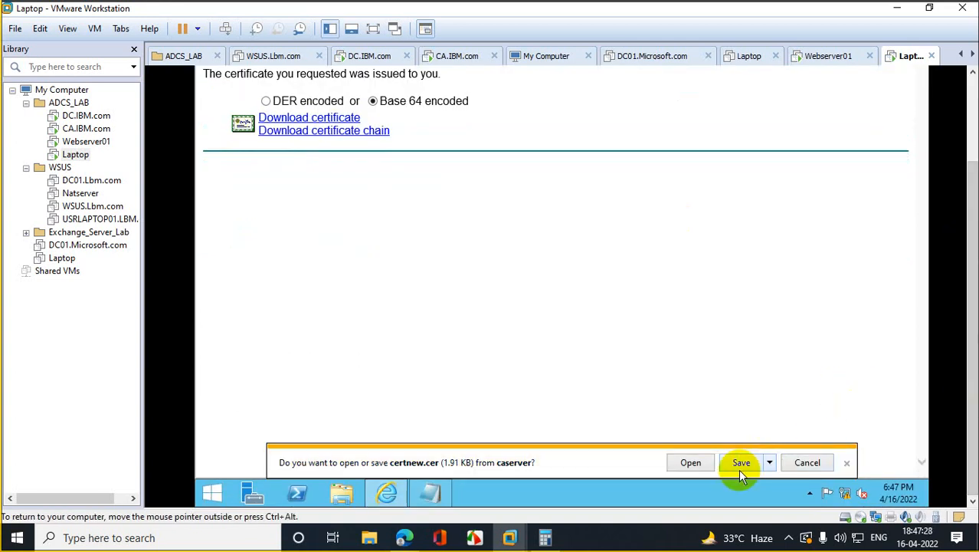
{"action": "left_click", "coordinate": [739, 465]}
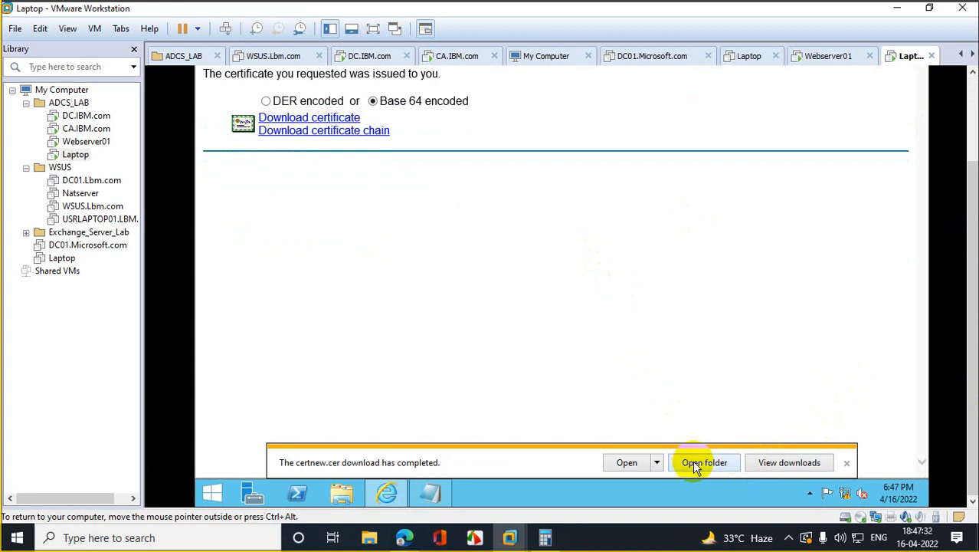
{"action": "left_click", "coordinate": [693, 463]}
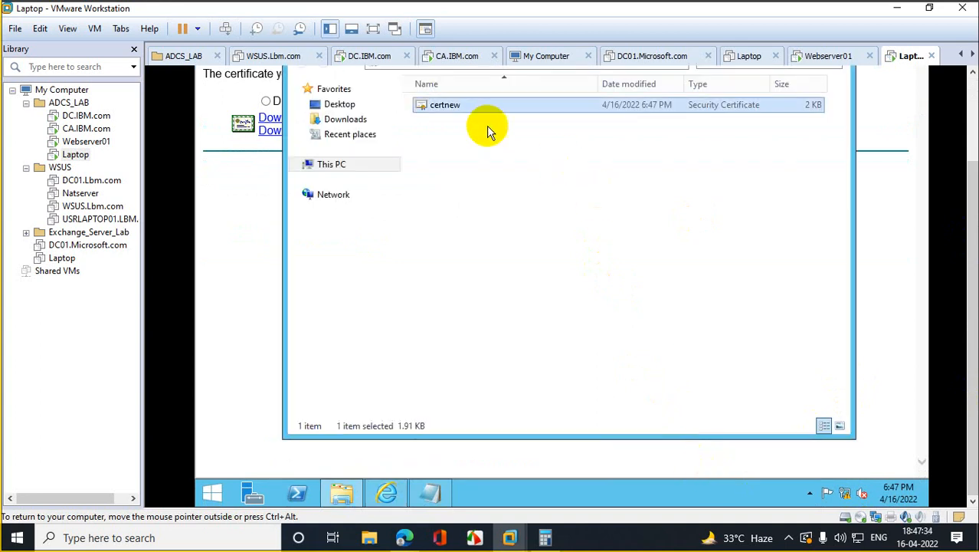
Step: Open certnew and start installing it for the Local Machine
{"action": "double_click", "coordinate": [452, 108]}
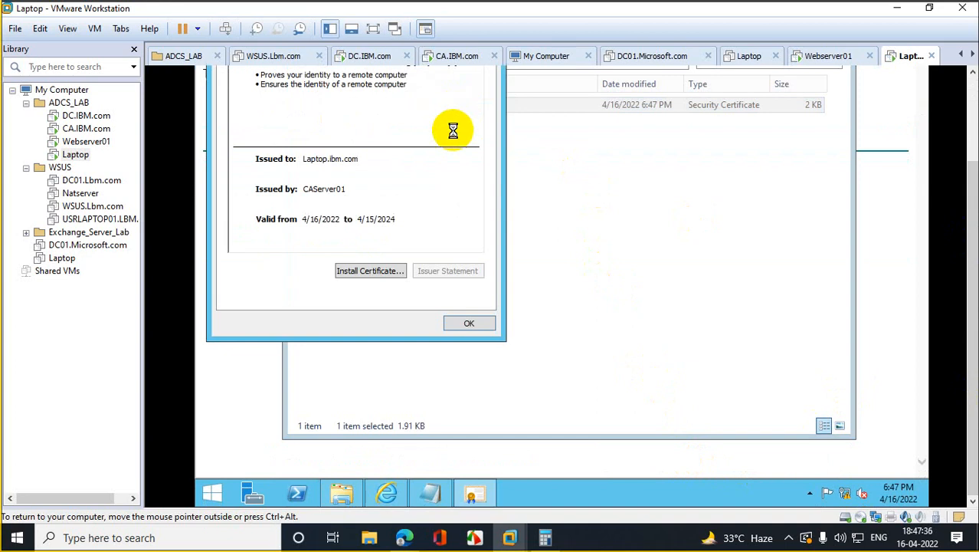
{"action": "left_click", "coordinate": [369, 272]}
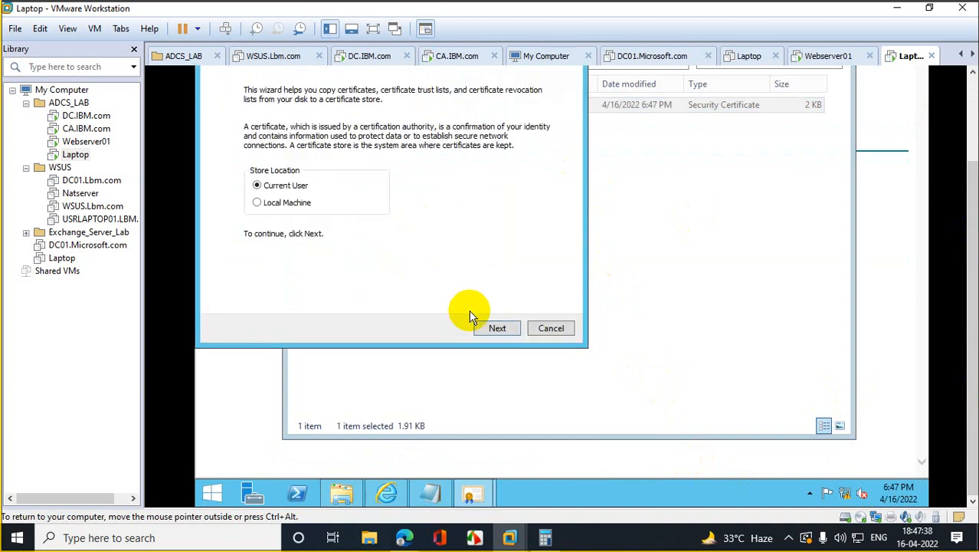
{"action": "left_click", "coordinate": [277, 204]}
{"action": "left_click", "coordinate": [489, 328]}
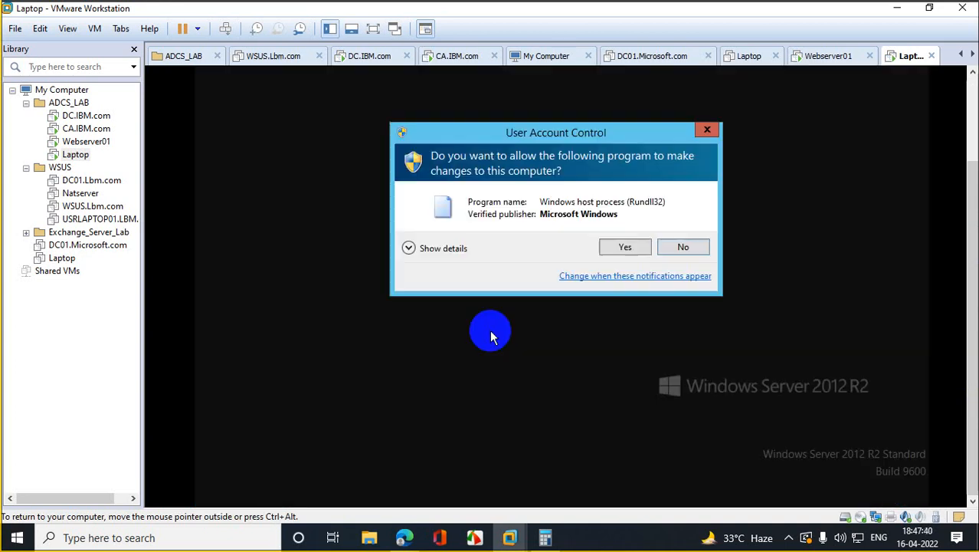
{"action": "left_click", "coordinate": [610, 251]}
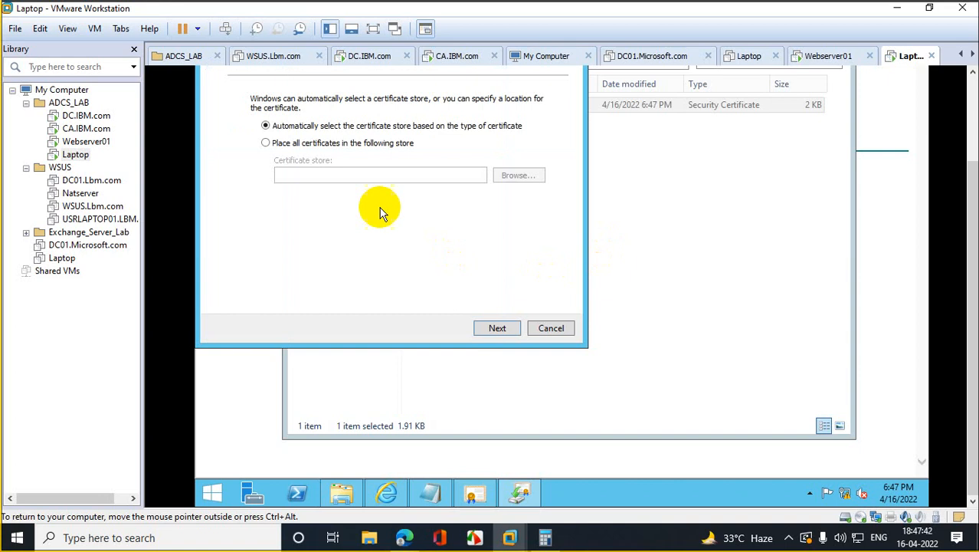
Step: Place the certificate in the Personal store, finish the import, and close the Downloads folder
{"action": "left_click", "coordinate": [306, 144]}
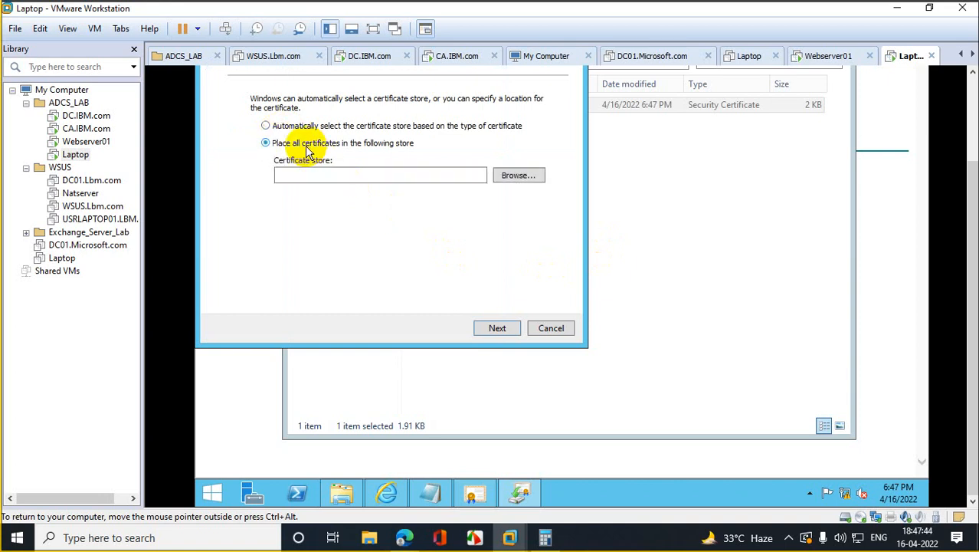
{"action": "left_click", "coordinate": [513, 176]}
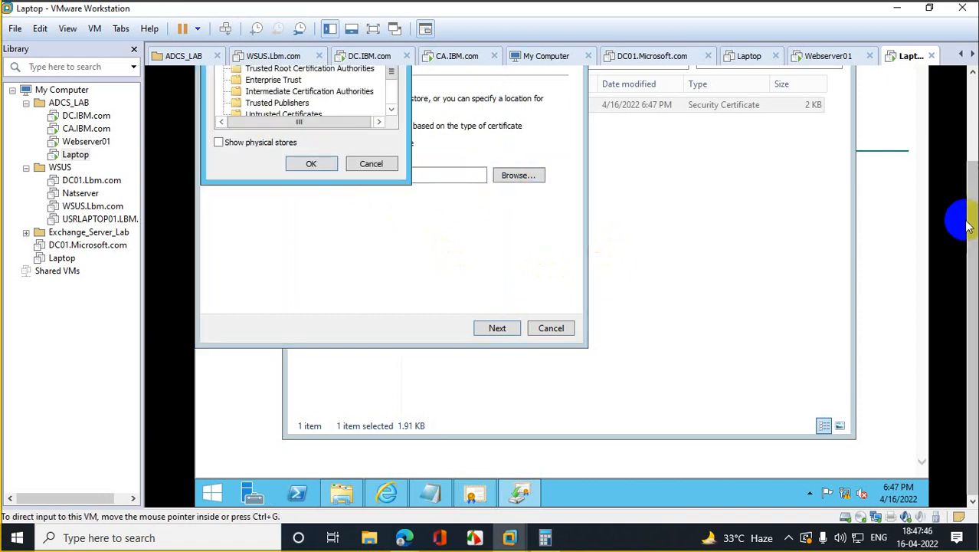
{"action": "left_click_drag", "start_coordinate": [968, 225], "coordinate": [937, 166]}
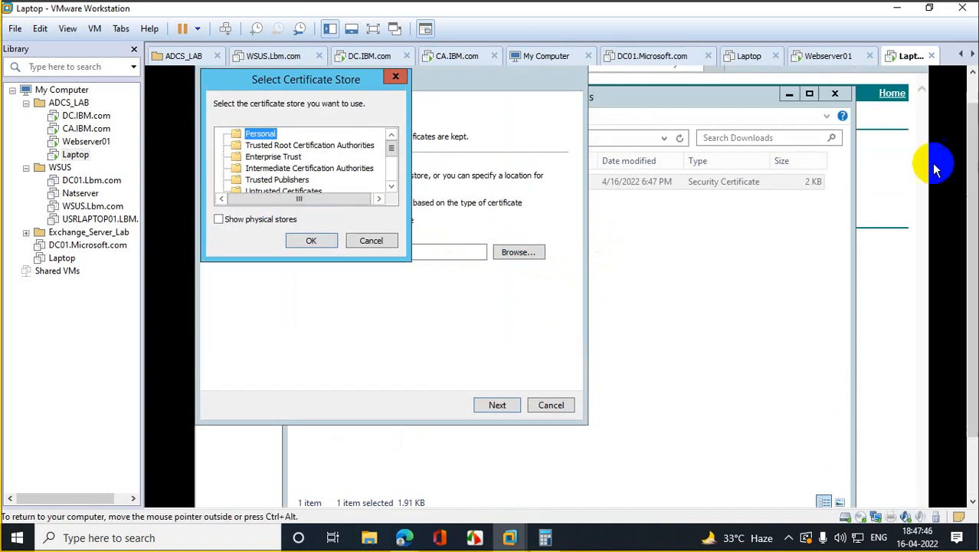
{"action": "left_click", "coordinate": [311, 241]}
{"action": "left_click", "coordinate": [497, 404]}
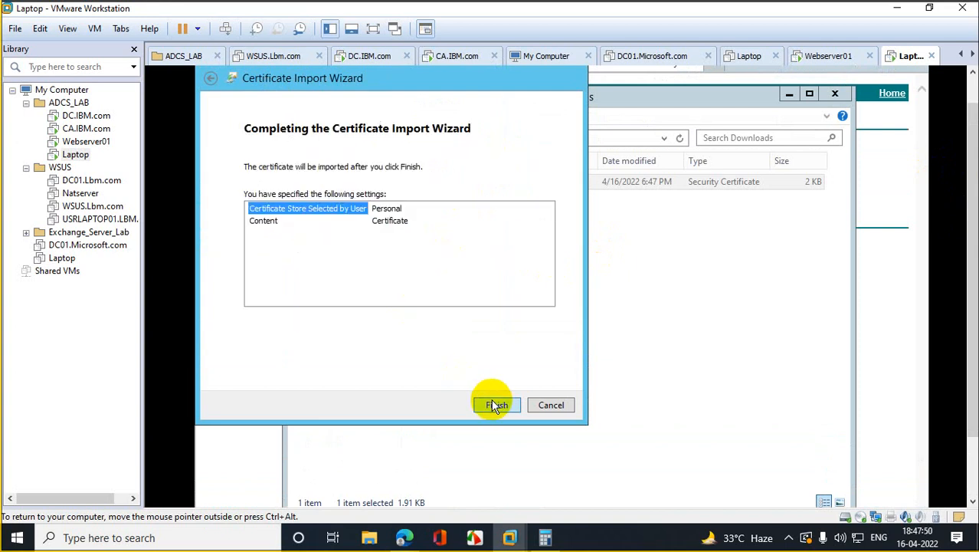
{"action": "left_click", "coordinate": [497, 405]}
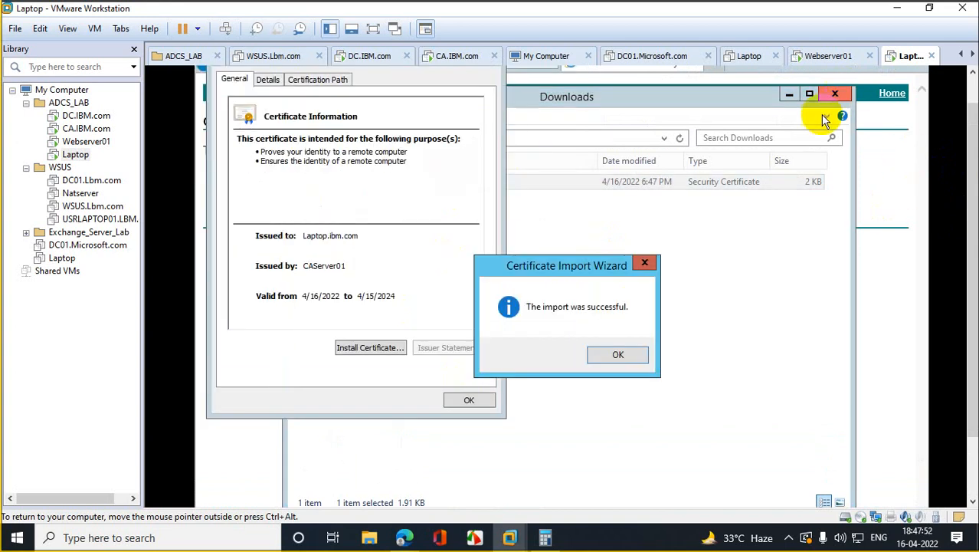
{"action": "left_click", "coordinate": [613, 357]}
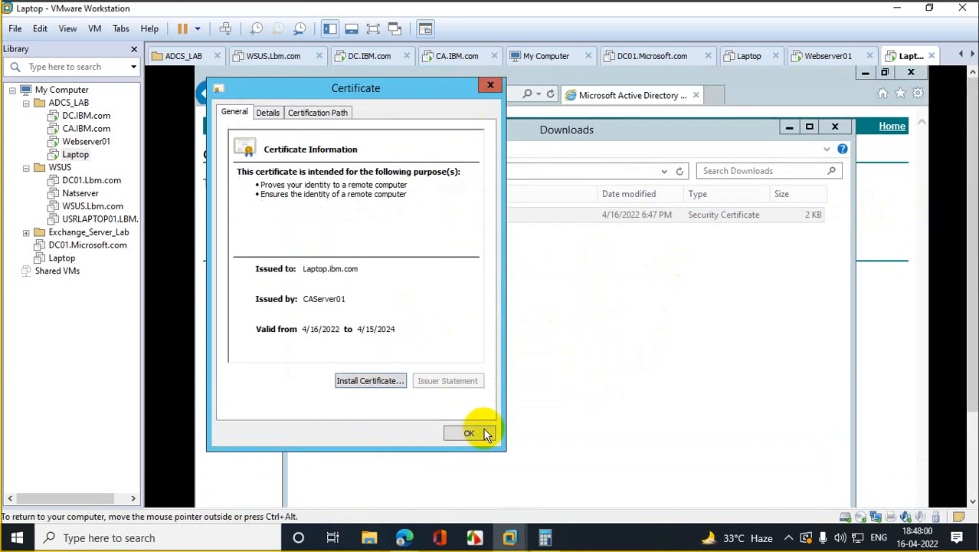
{"action": "left_click", "coordinate": [834, 127]}
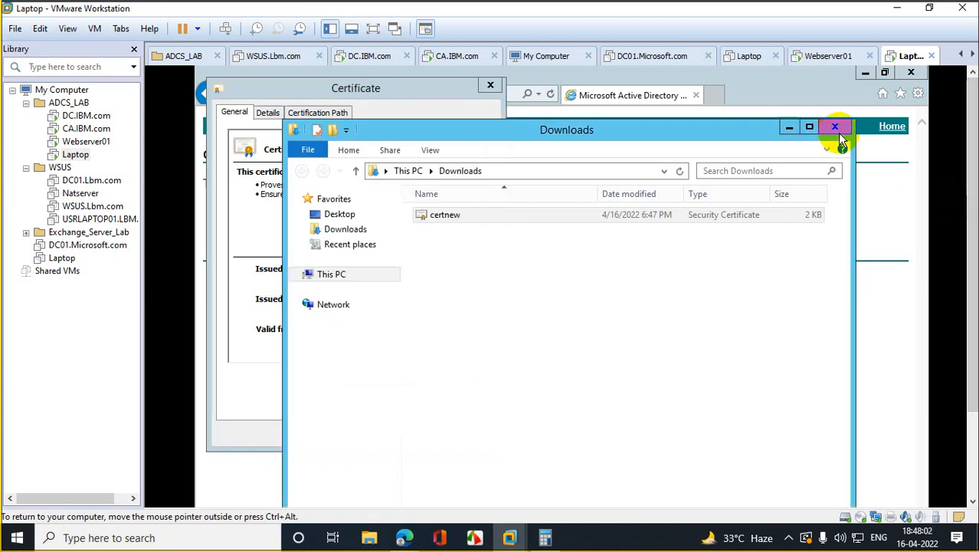
Step: Close the Laptop's browser and the mycsr Notepad file
{"action": "left_click", "coordinate": [911, 72]}
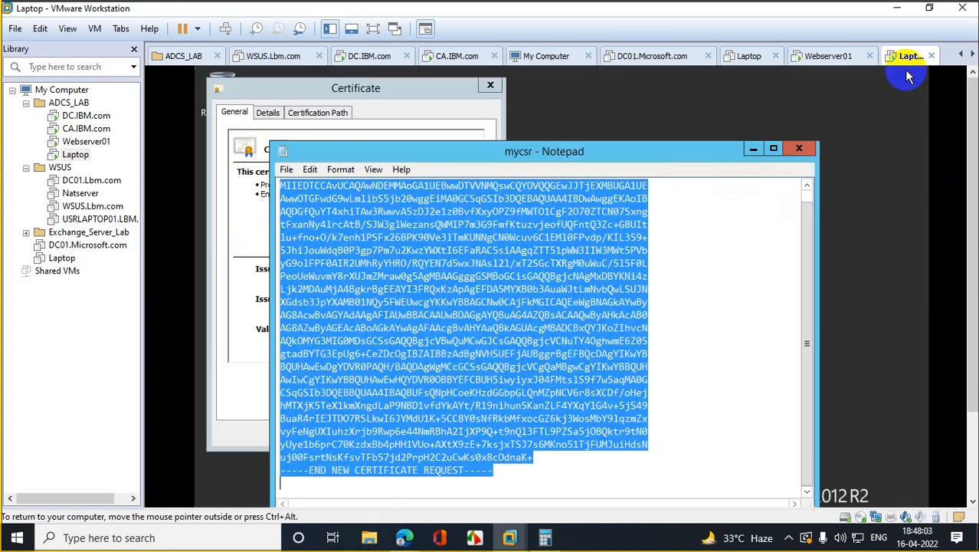
{"action": "left_click", "coordinate": [806, 146]}
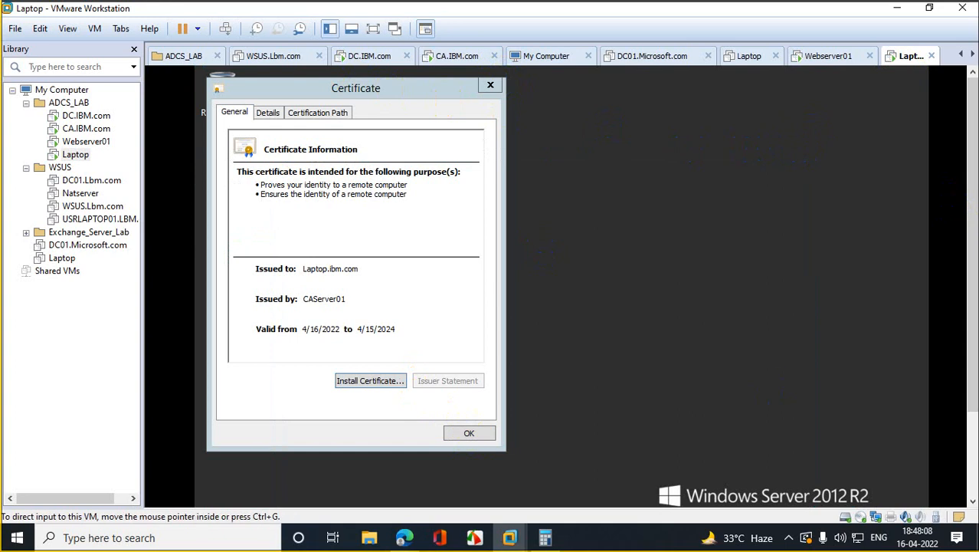
{"action": "left_click_drag", "start_coordinate": [974, 200], "coordinate": [974, 268]}
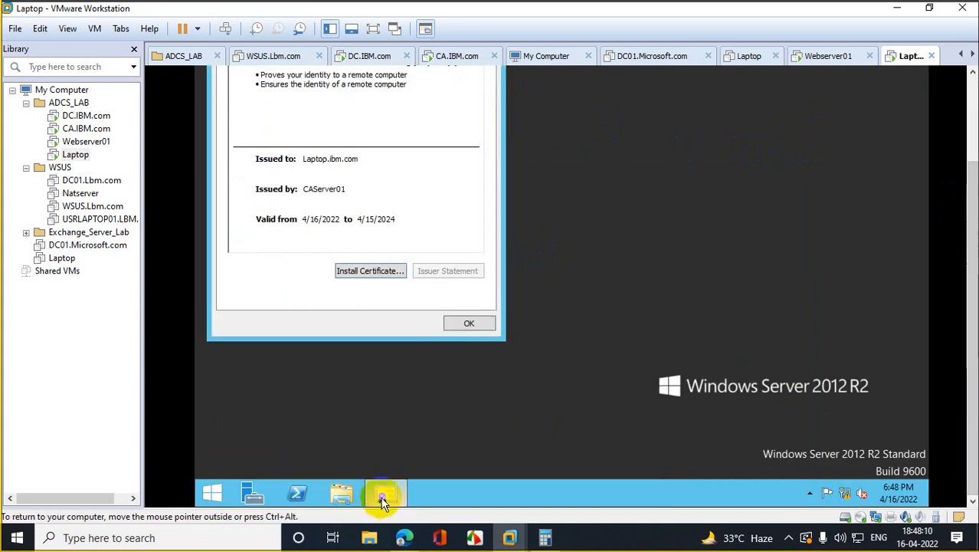
Step: Close the Certificate window from its taskbar menu and switch to Webserver01
{"action": "right_click", "coordinate": [384, 500]}
{"action": "left_click", "coordinate": [391, 453]}
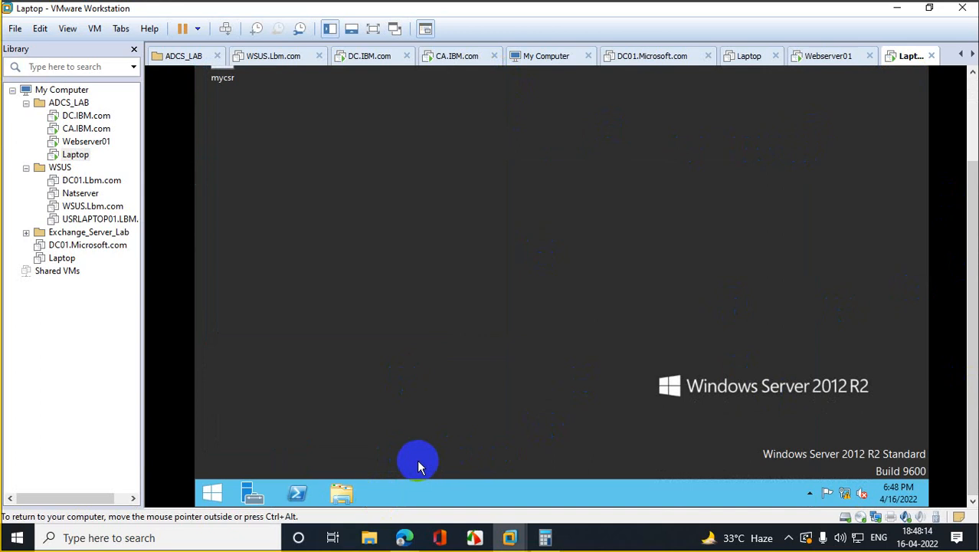
{"action": "left_click_drag", "start_coordinate": [971, 280], "coordinate": [963, 219]}
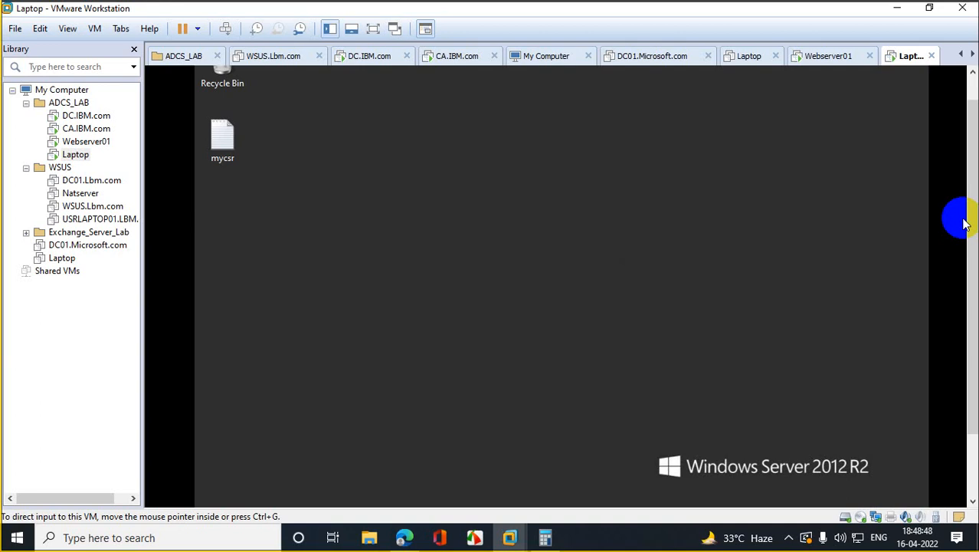
{"action": "left_click", "coordinate": [86, 143]}
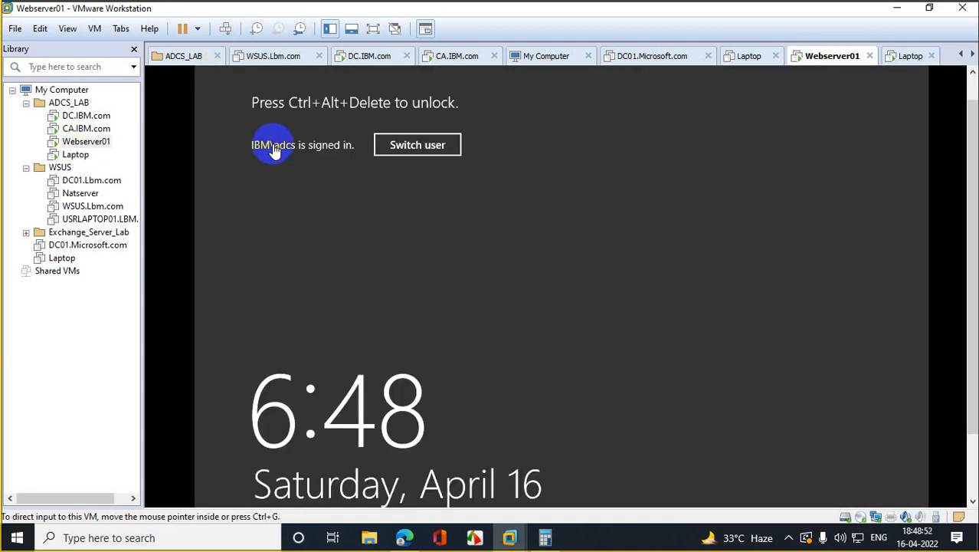
Step: Send Ctrl+Alt+Del to Webserver01 and unlock it with the account password
{"action": "right_click", "coordinate": [81, 146]}
{"action": "left_click", "coordinate": [195, 273]}
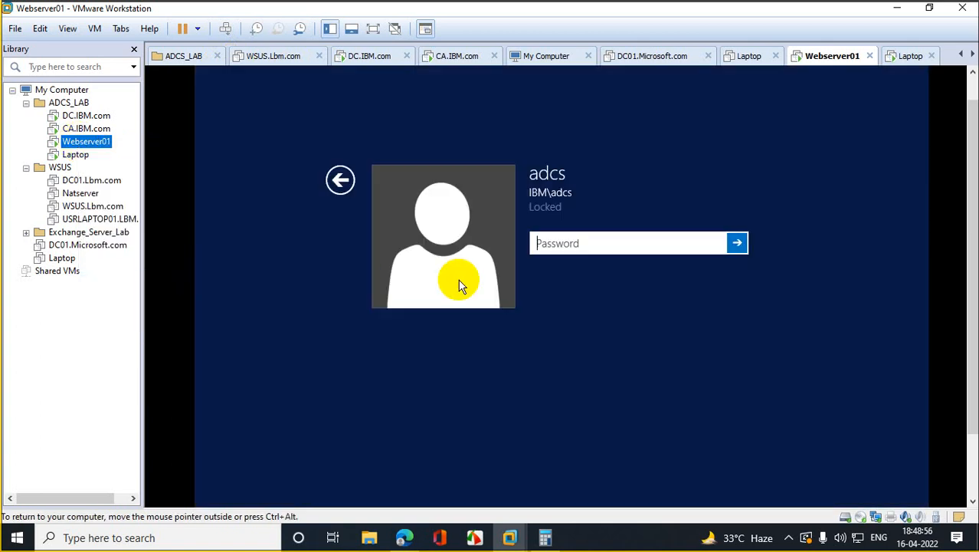
{"action": "left_click", "coordinate": [576, 250]}
{"action": "type", "text": "•••••"}
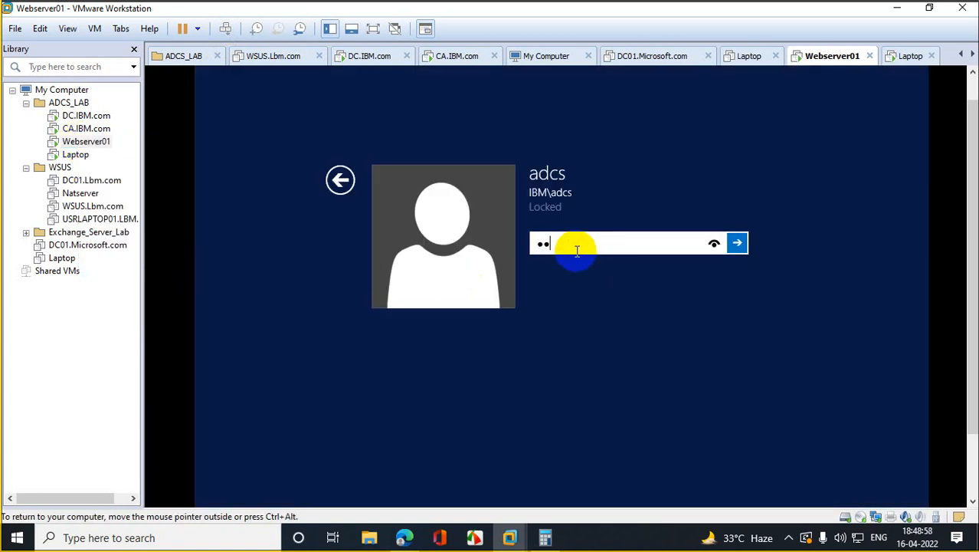
{"action": "key", "text": "BackSpace"}
{"action": "key", "text": "BackSpace"}
{"action": "key", "text": "BackSpace"}
{"action": "key", "text": "BackSpace"}
{"action": "key", "text": "BackSpace"}
{"action": "type", "text": "••••••••••••••"}
{"action": "key", "text": "Return"}
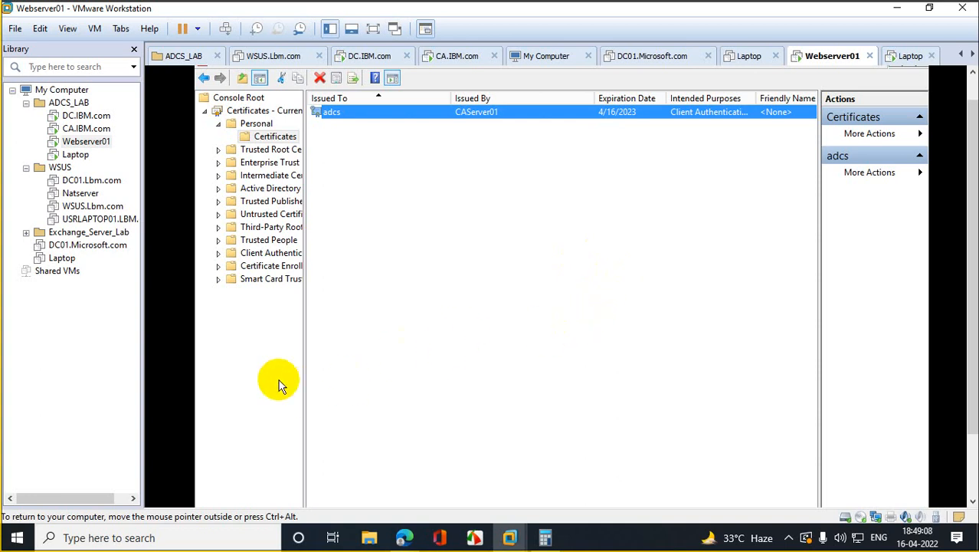
Step: Close Console1 without saving, PowerShell and Server Manager, cancel the shutdown prompt, and open Run
{"action": "left_click_drag", "start_coordinate": [972, 248], "coordinate": [972, 168]}
{"action": "left_click", "coordinate": [911, 73]}
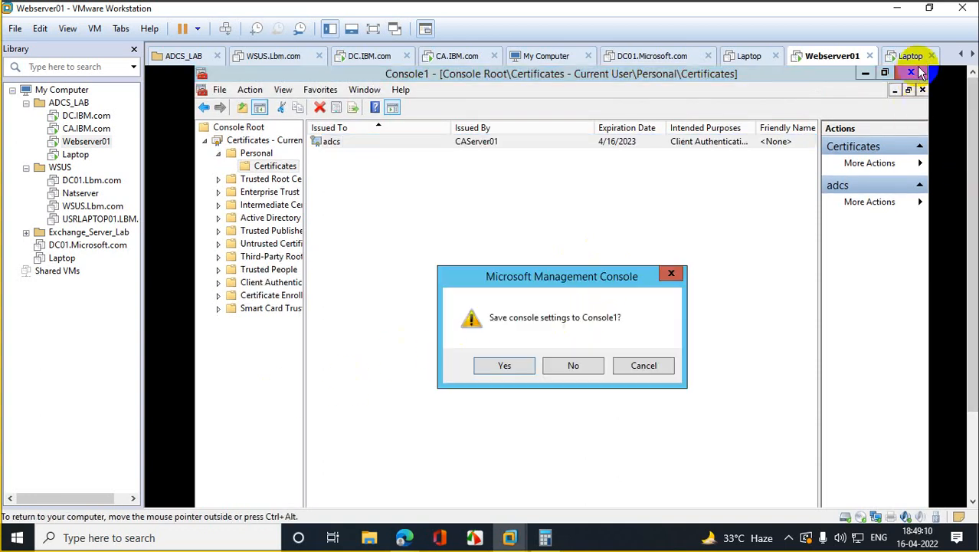
{"action": "left_click", "coordinate": [584, 369]}
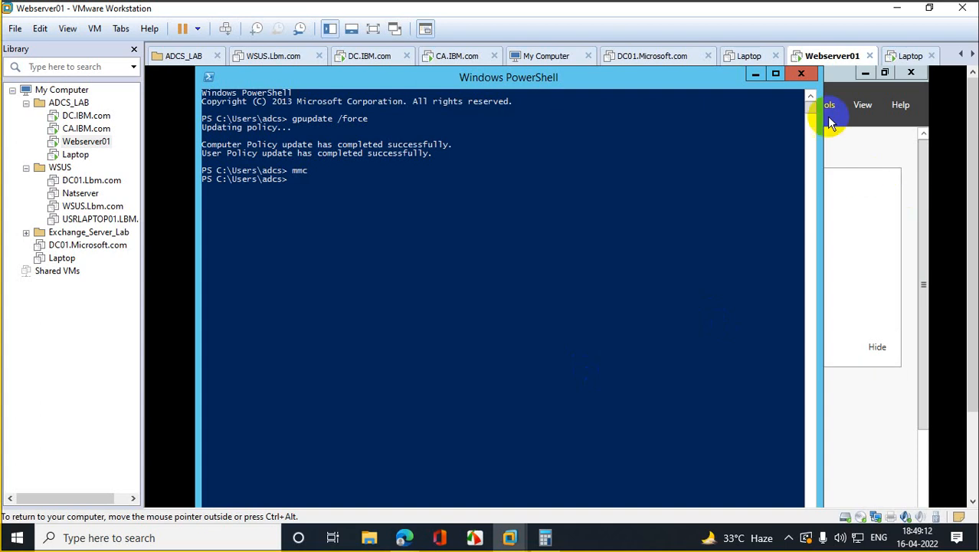
{"action": "left_click", "coordinate": [807, 73]}
{"action": "left_click", "coordinate": [911, 73]}
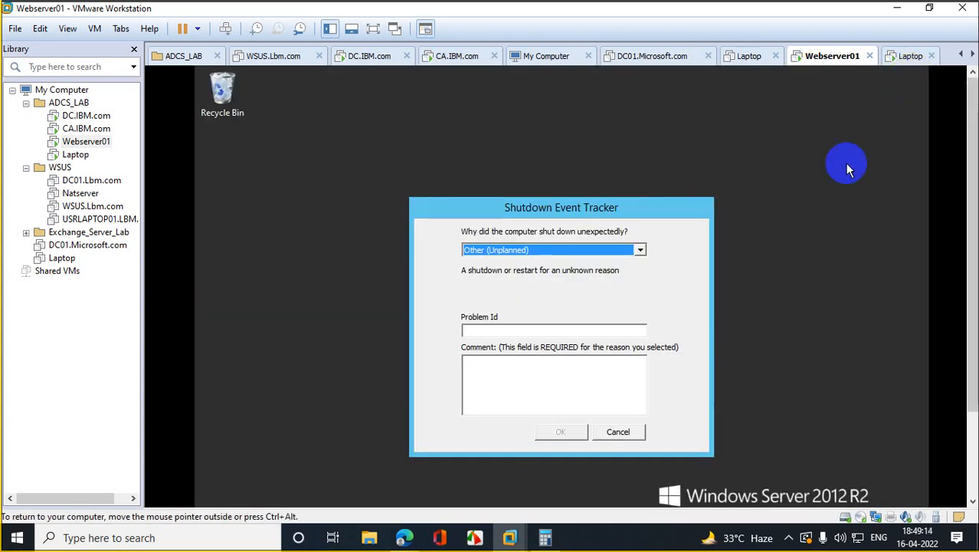
{"action": "left_click", "coordinate": [621, 429]}
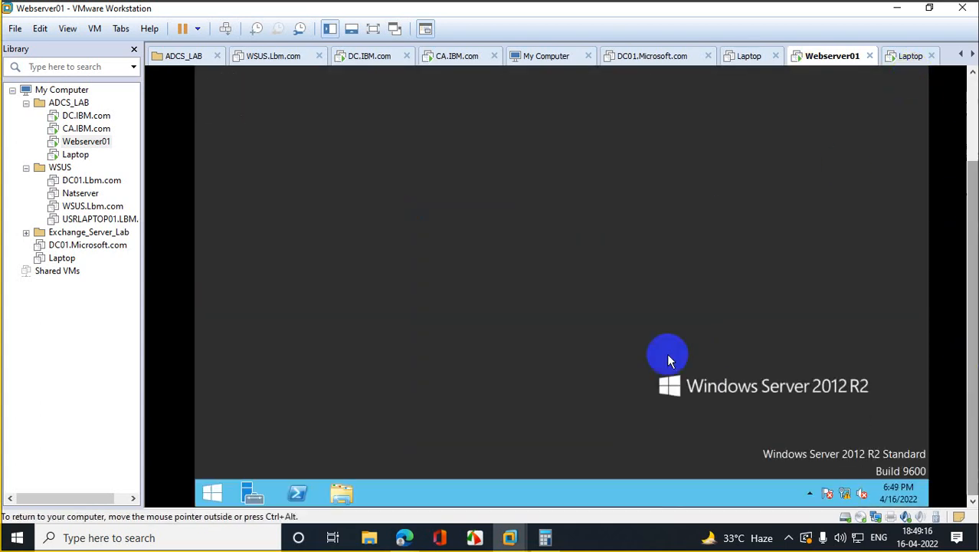
{"action": "right_click", "coordinate": [212, 493]}
{"action": "left_click", "coordinate": [257, 450]}
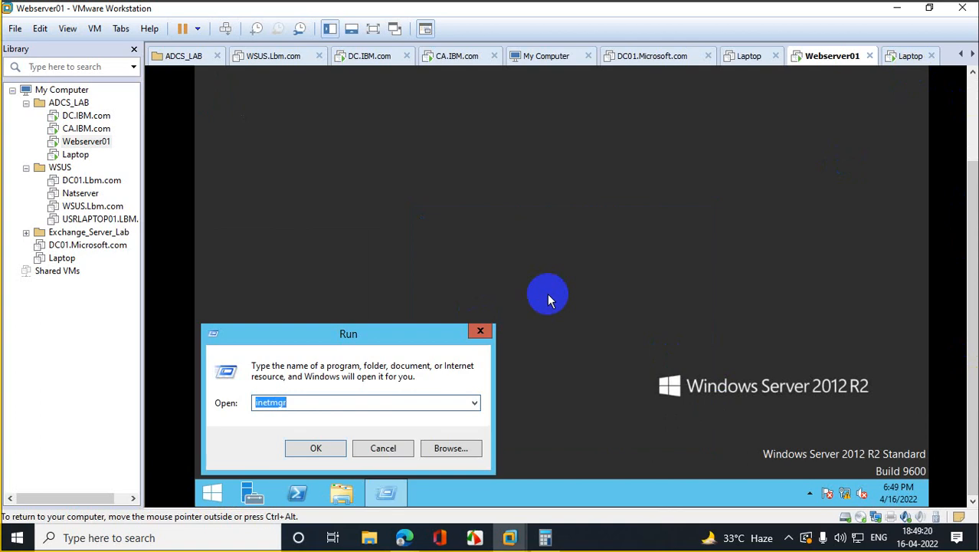
Step: Launch IIS Manager with inetmgr and browse the Default Web Site over HTTPS
{"action": "key", "text": "Return"}
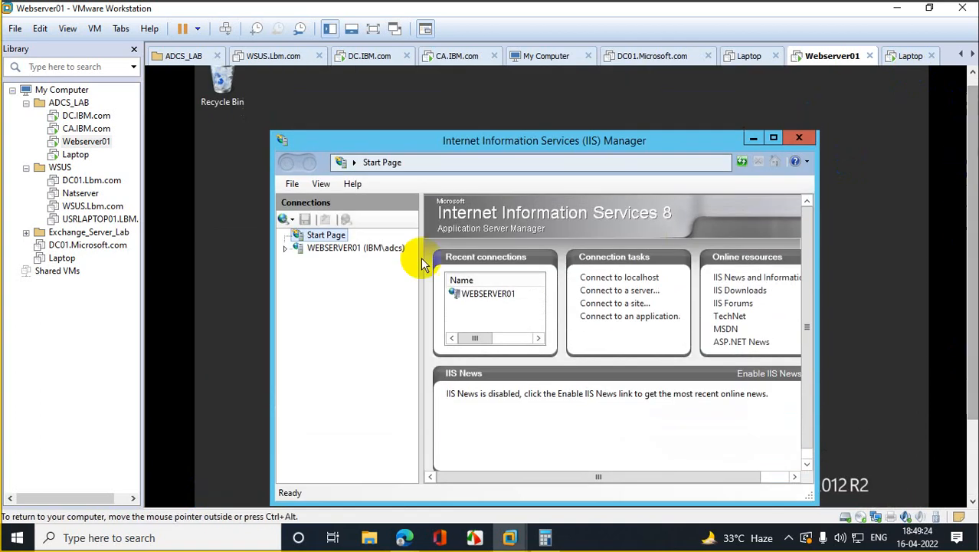
{"action": "left_click", "coordinate": [295, 248]}
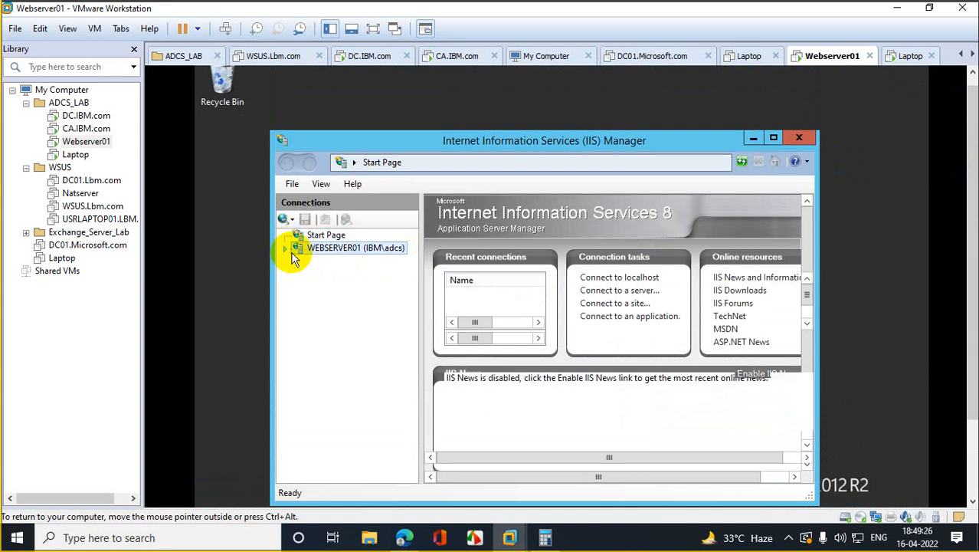
{"action": "left_click", "coordinate": [526, 366]}
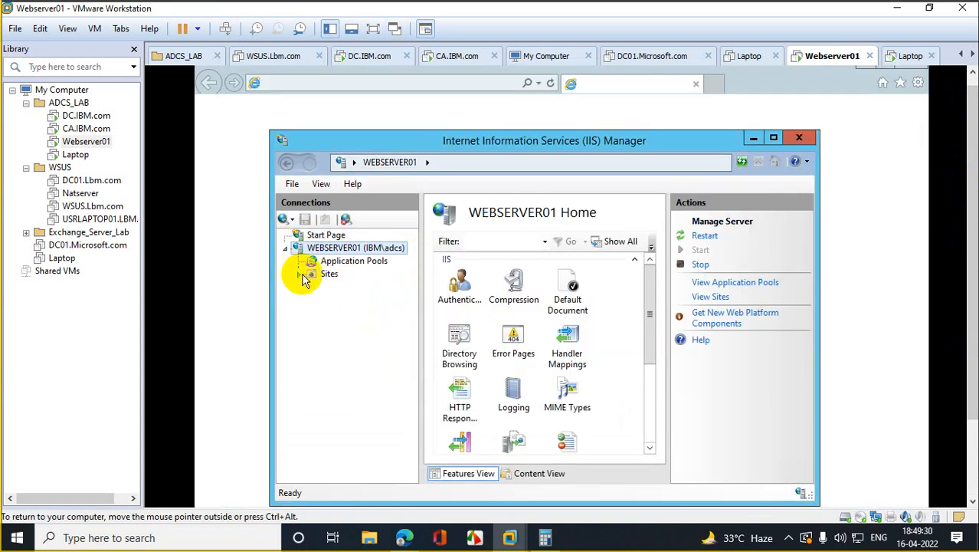
{"action": "left_click", "coordinate": [299, 273]}
{"action": "left_click", "coordinate": [365, 288]}
{"action": "right_click", "coordinate": [369, 294]}
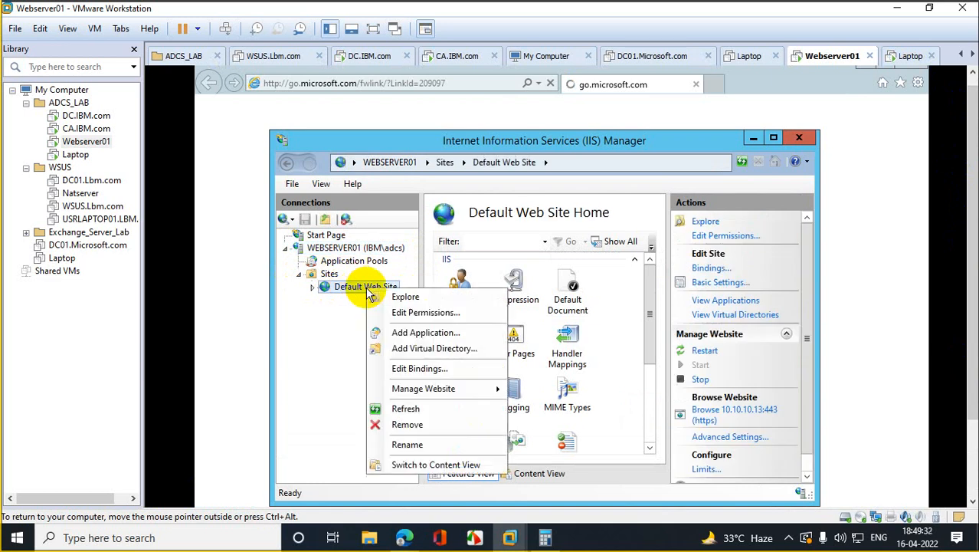
{"action": "mouse_move", "coordinate": [423, 388]}
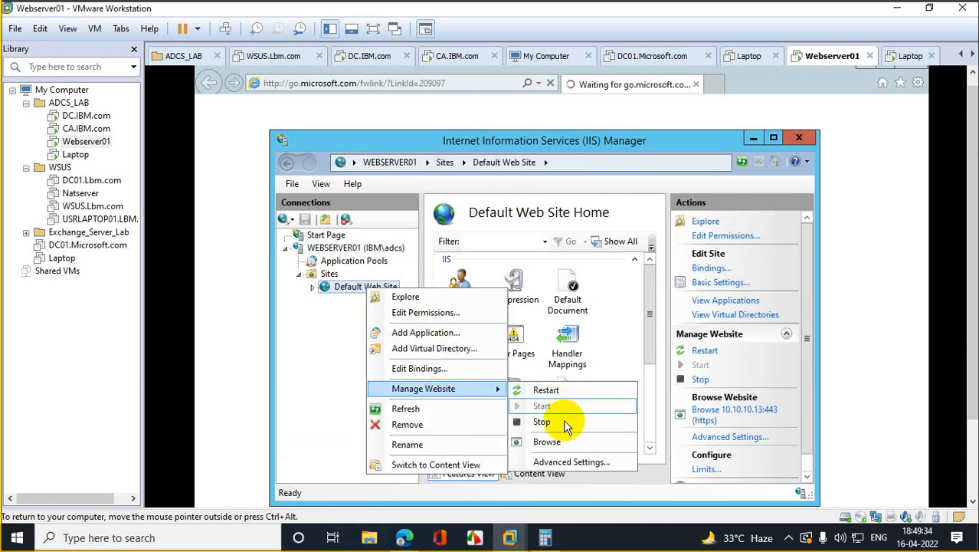
{"action": "left_click", "coordinate": [564, 443]}
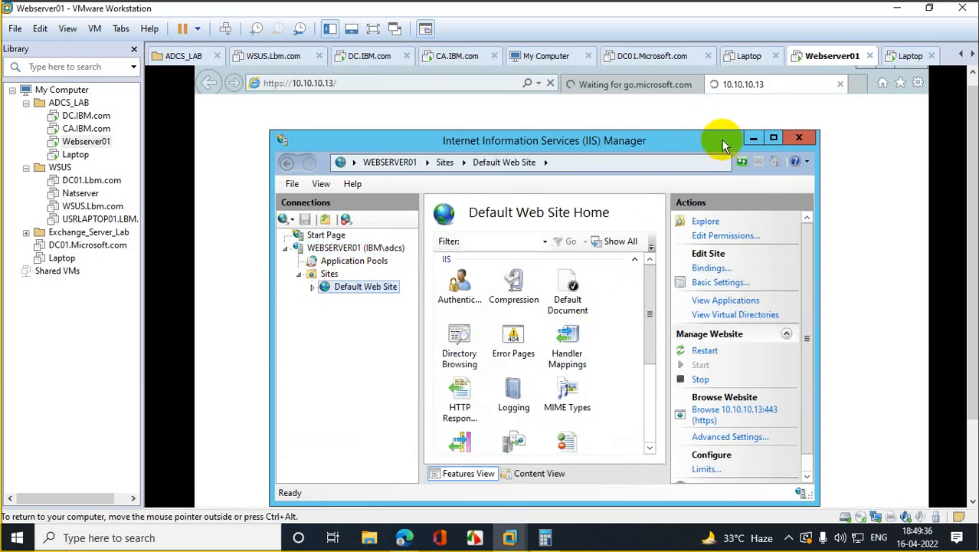
Step: Close the extra go.microsoft.com page and continue past the certificate error to 'This is my Website'
{"action": "left_click", "coordinate": [754, 139]}
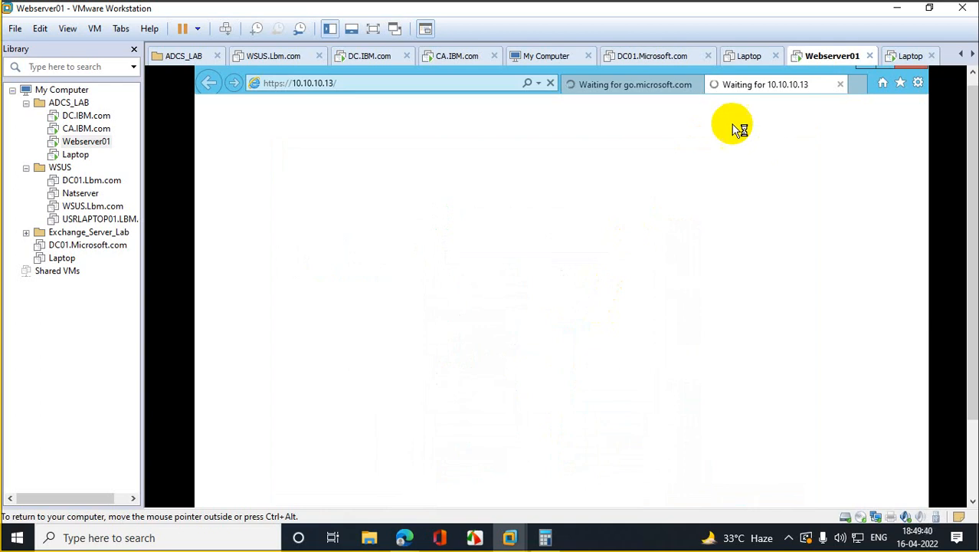
{"action": "left_click", "coordinate": [696, 84]}
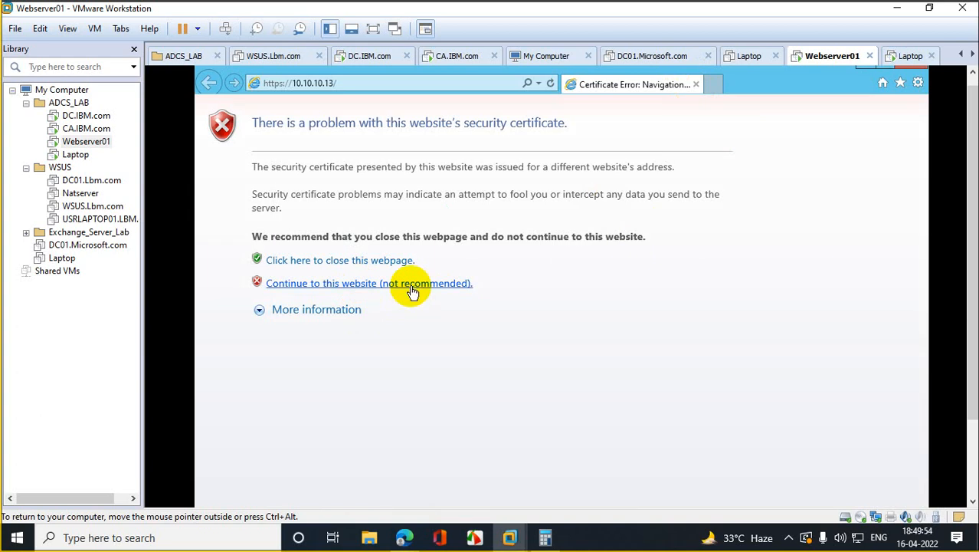
{"action": "left_click_drag", "start_coordinate": [977, 127], "coordinate": [973, 70]}
{"action": "left_click", "coordinate": [551, 96]}
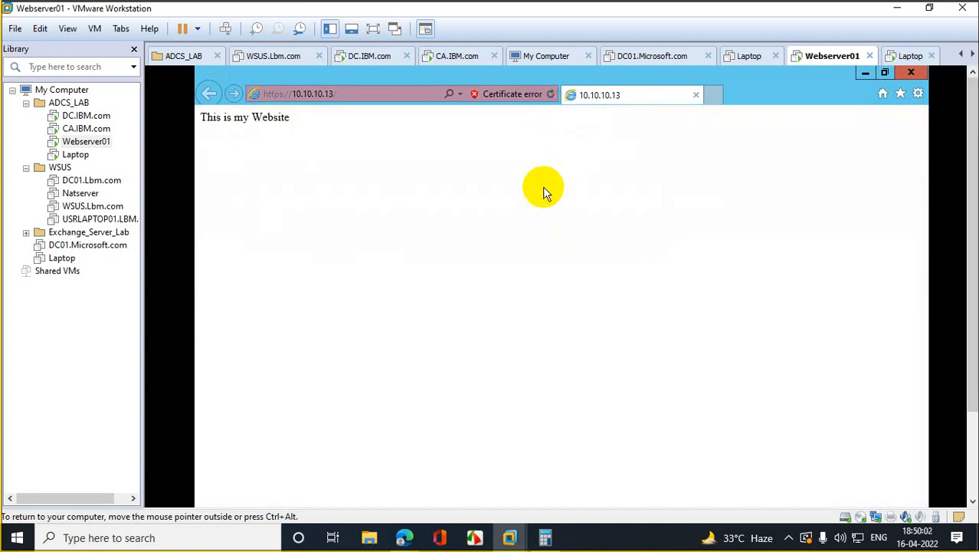
{"action": "left_click", "coordinate": [82, 120]}
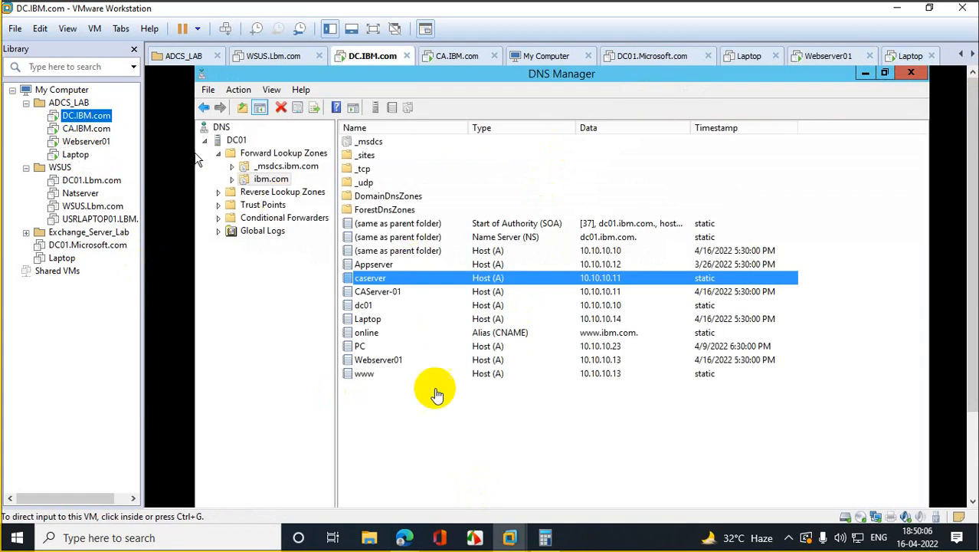
Step: Select the www host record at 10.10.10.13 in DC.IBM.com's ibm.com zone
{"action": "left_click", "coordinate": [442, 399]}
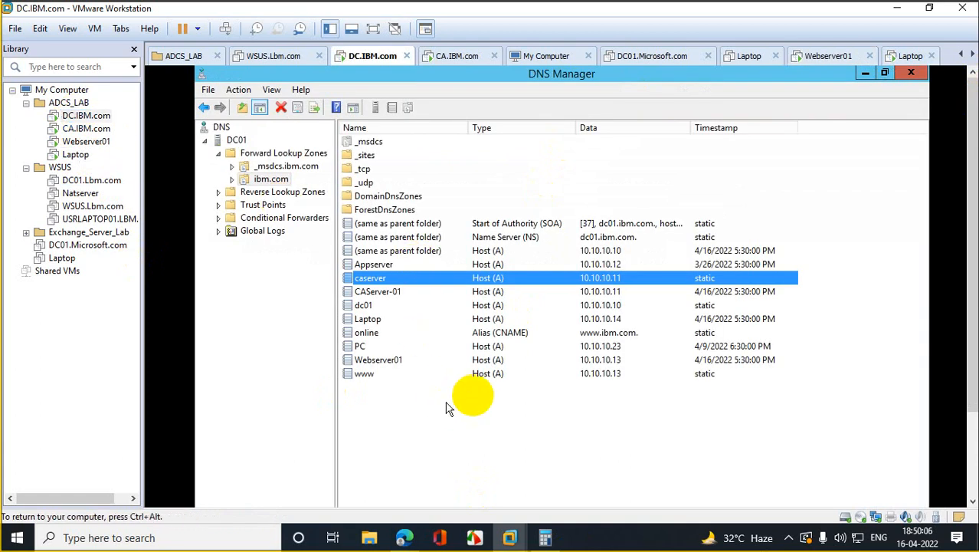
{"action": "left_click", "coordinate": [611, 375]}
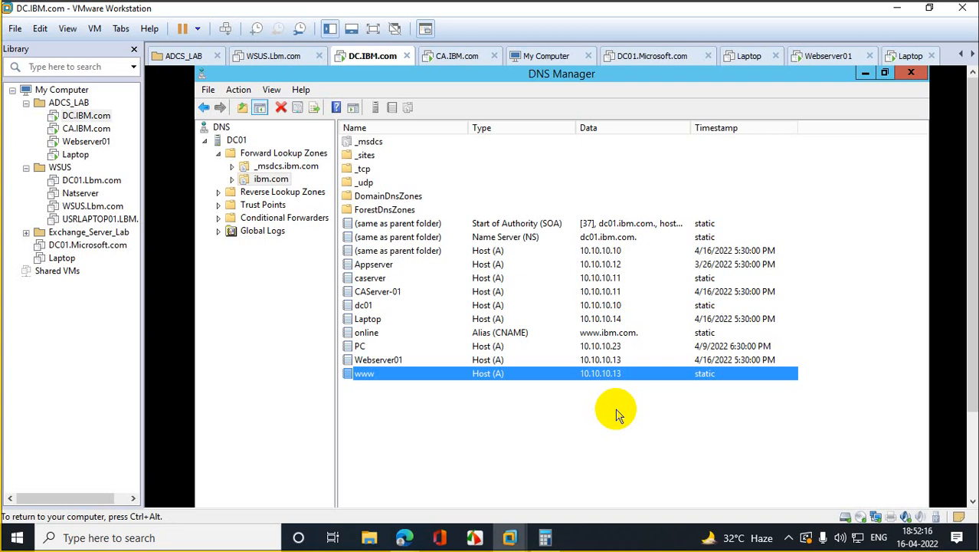
Step: Start a new Alias (CNAME) record named myplace in the ibm.com zone
{"action": "right_click", "coordinate": [265, 182]}
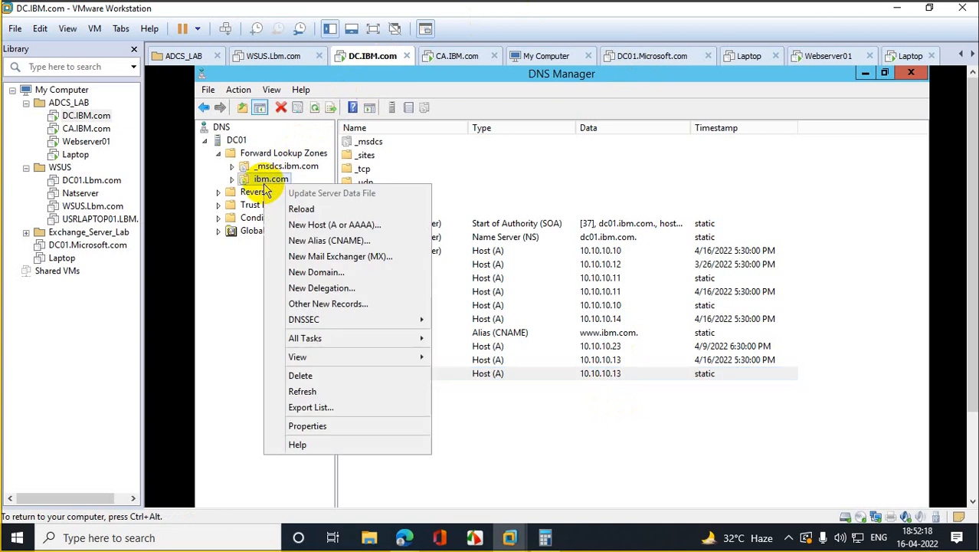
{"action": "left_click", "coordinate": [355, 243]}
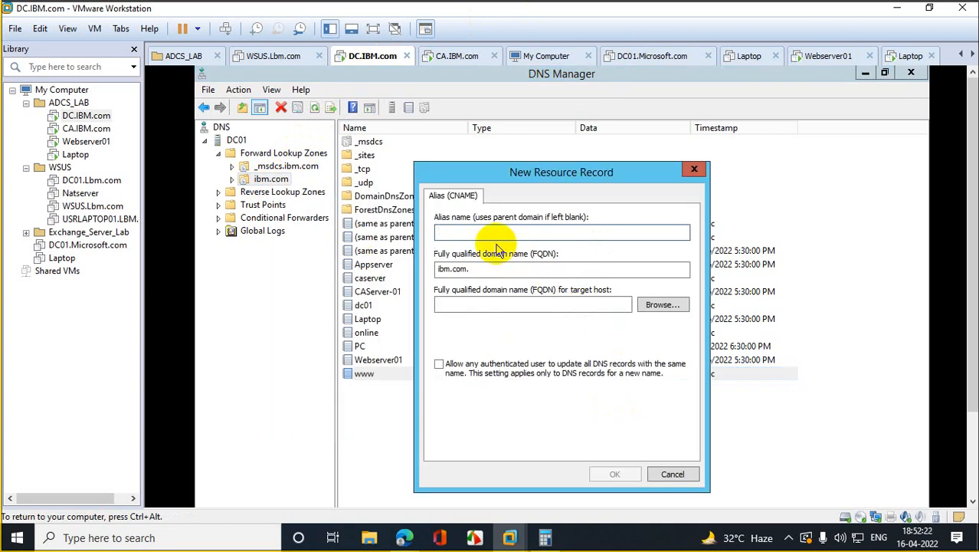
{"action": "type", "text": "mypl"}
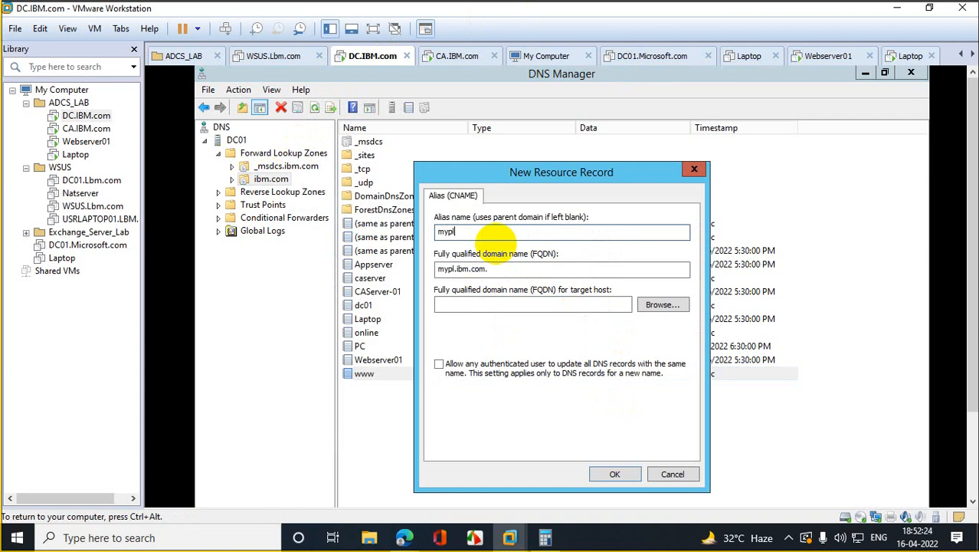
{"action": "type", "text": "ace"}
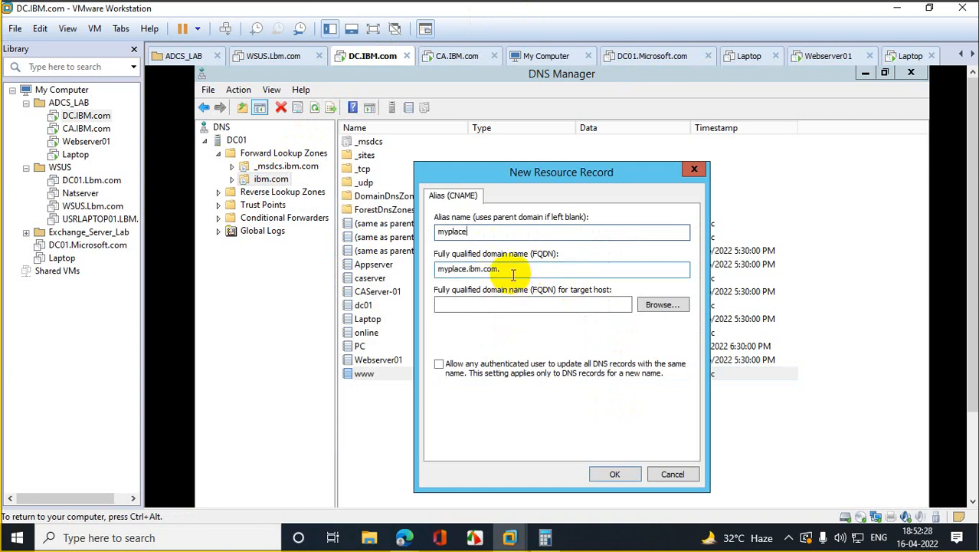
{"action": "left_click_drag", "start_coordinate": [509, 270], "coordinate": [415, 279]}
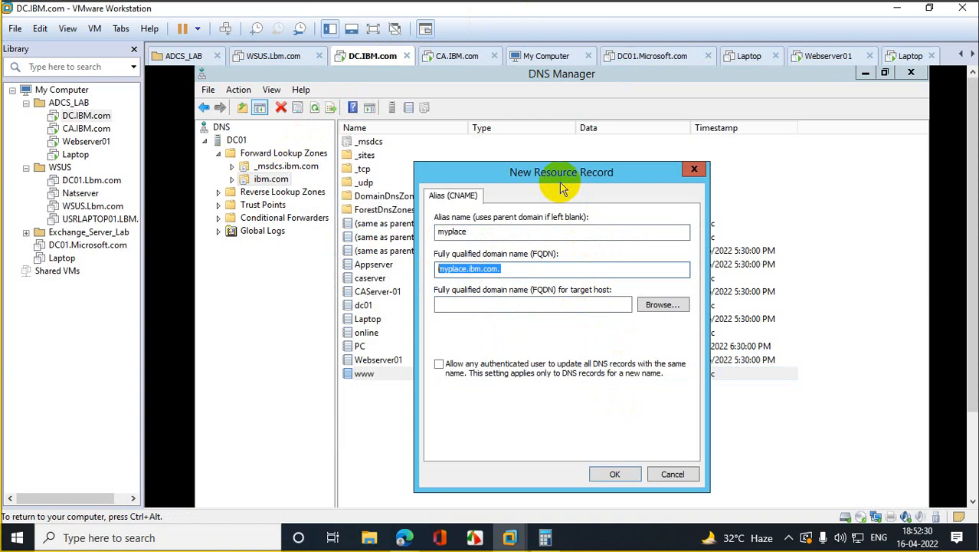
{"action": "left_click_drag", "start_coordinate": [563, 183], "coordinate": [781, 256]}
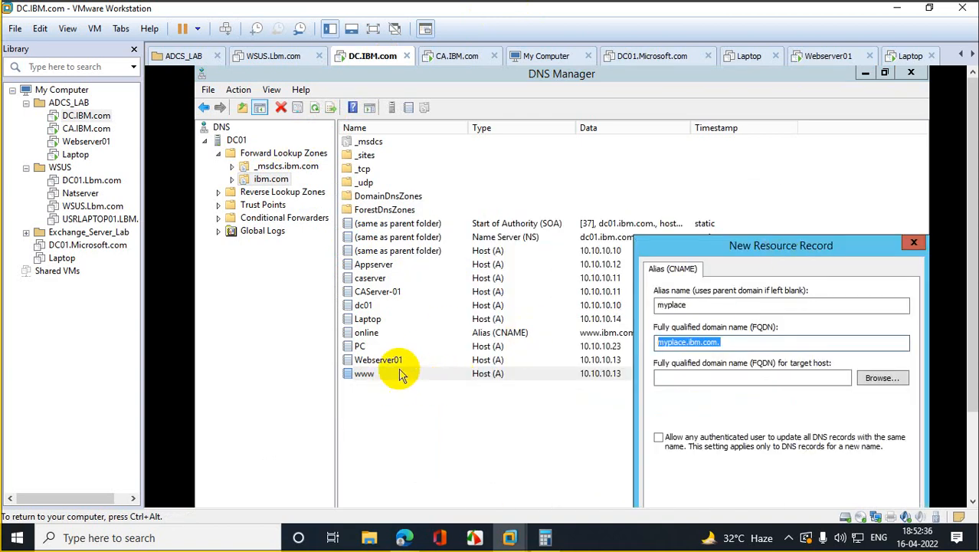
Step: Browse DC01 > Forward Lookup Zones > ibm.com, pick Webserver01 as target, and create the record
{"action": "left_click", "coordinate": [883, 378]}
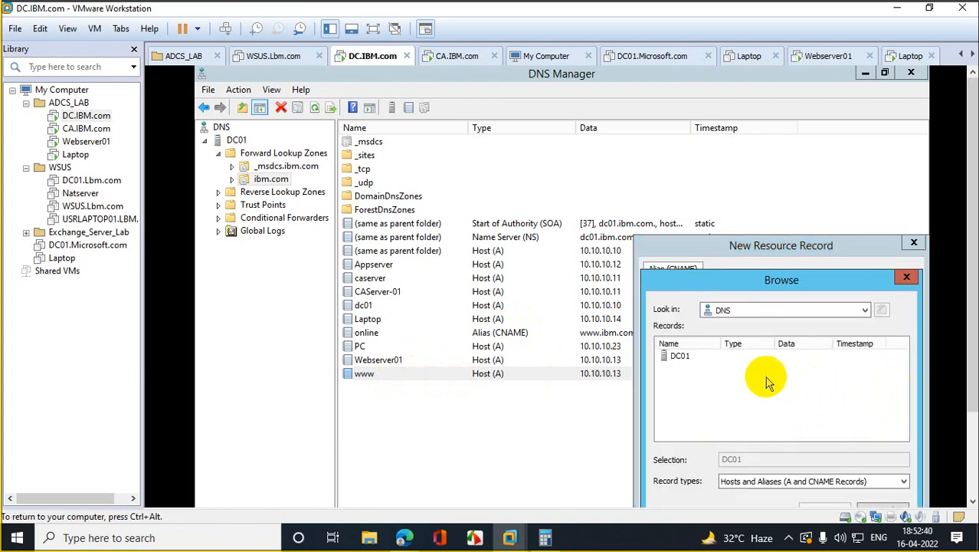
{"action": "double_click", "coordinate": [676, 357]}
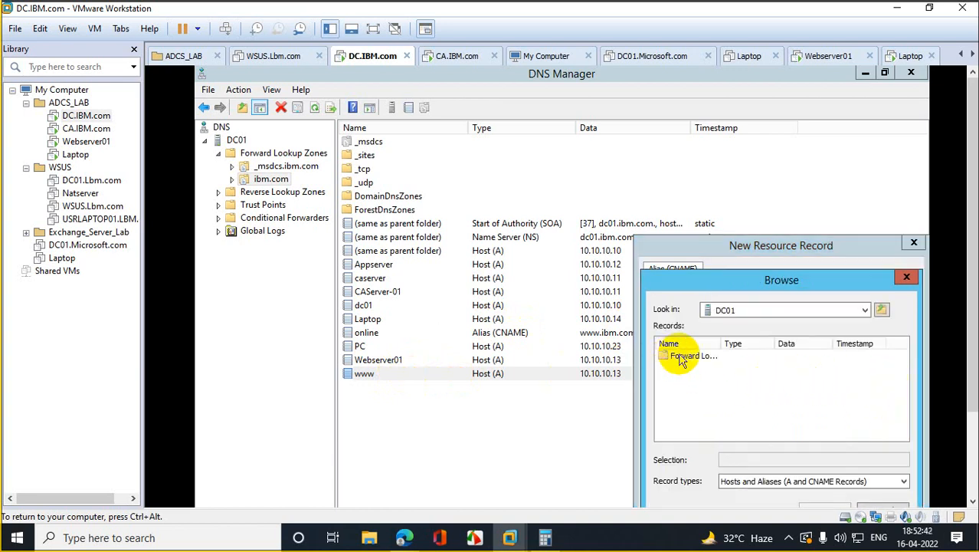
{"action": "double_click", "coordinate": [677, 357]}
{"action": "double_click", "coordinate": [678, 368]}
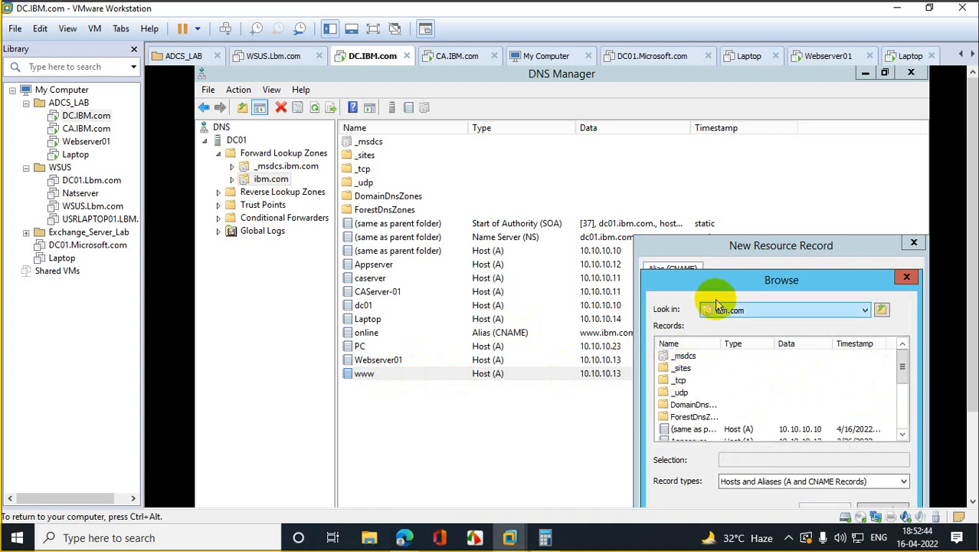
{"action": "left_click_drag", "start_coordinate": [766, 279], "coordinate": [736, 176]}
{"action": "left_click", "coordinate": [872, 331]}
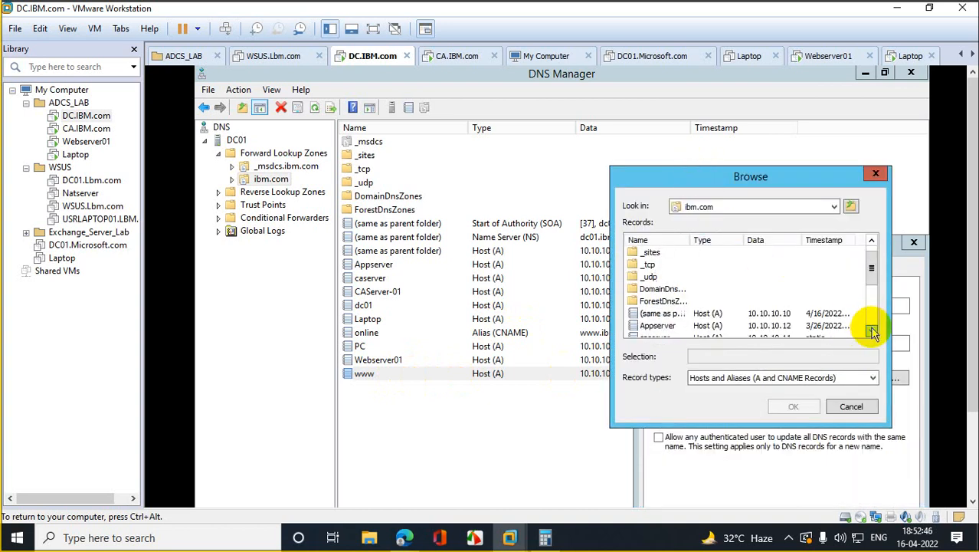
{"action": "left_click", "coordinate": [872, 331]}
{"action": "left_click", "coordinate": [872, 331]}
{"action": "left_click", "coordinate": [872, 331]}
{"action": "left_click", "coordinate": [871, 331]}
{"action": "left_click", "coordinate": [872, 331]}
{"action": "left_click", "coordinate": [872, 331]}
{"action": "left_click", "coordinate": [872, 331]}
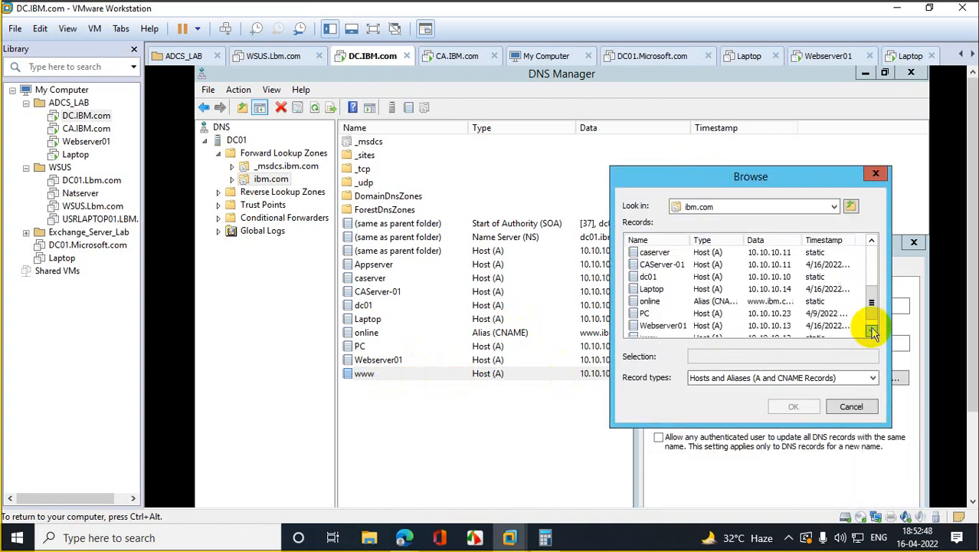
{"action": "left_click", "coordinate": [872, 331]}
{"action": "left_click", "coordinate": [663, 313]}
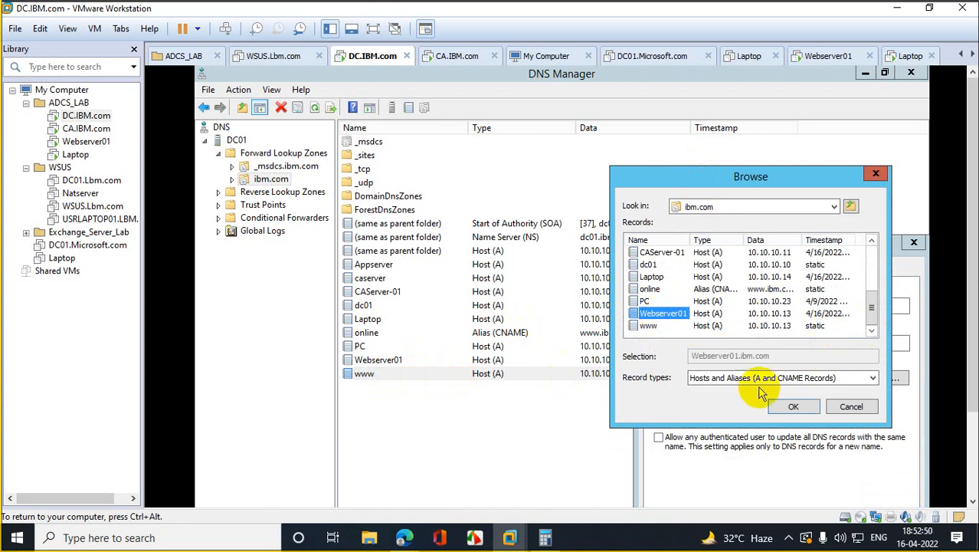
{"action": "left_click", "coordinate": [793, 406]}
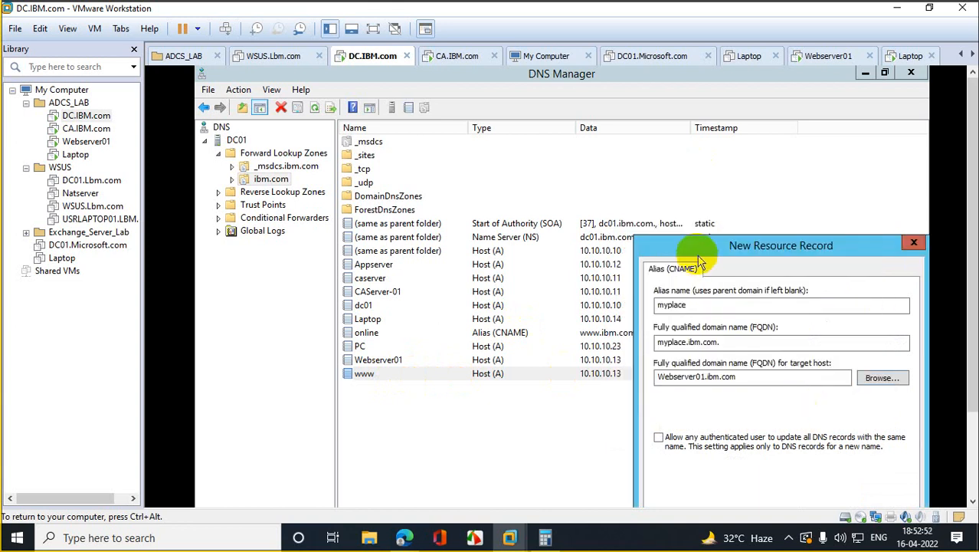
{"action": "left_click_drag", "start_coordinate": [698, 247], "coordinate": [643, 144]}
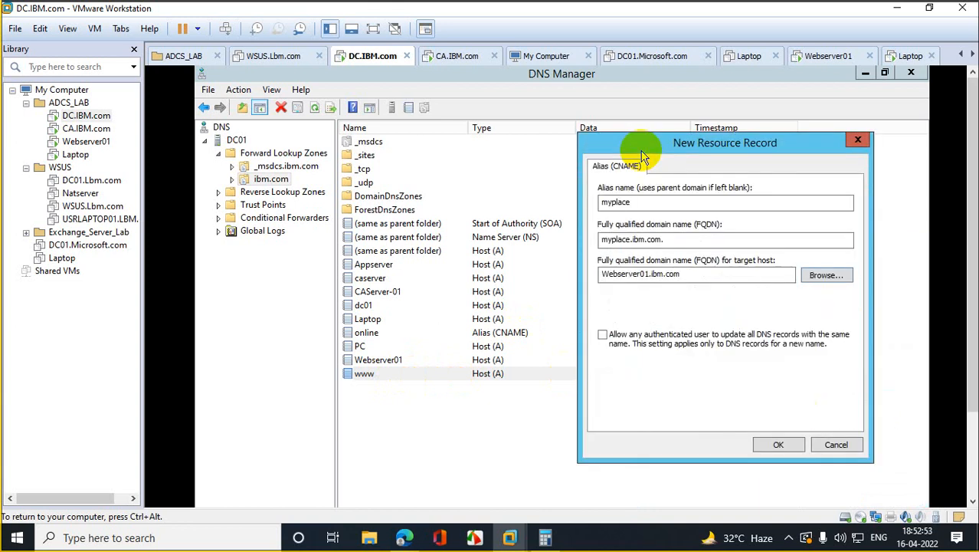
{"action": "left_click", "coordinate": [778, 444]}
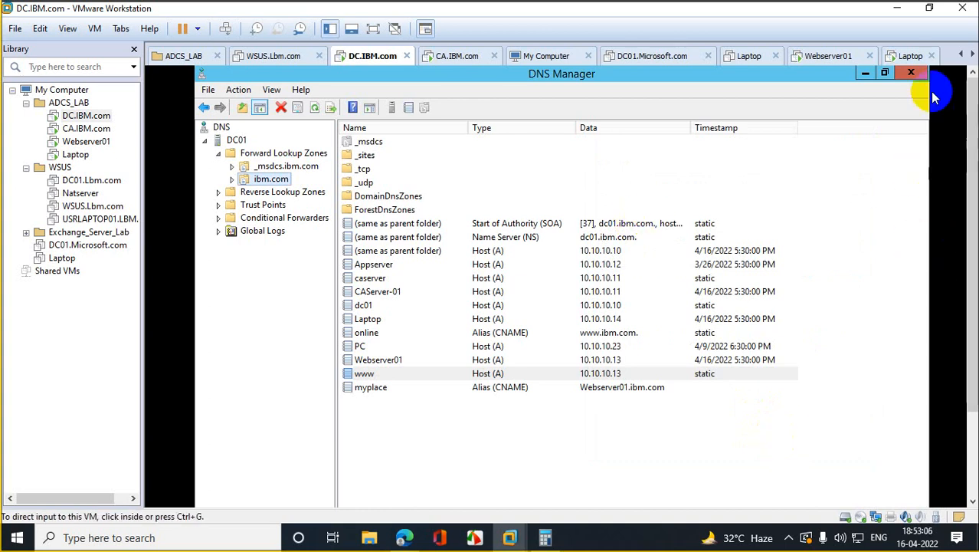
Step: Minimize DNS Manager and Active Directory Users, launch Internet Explorer, and go to myplace.ibm.com
{"action": "left_click", "coordinate": [866, 73]}
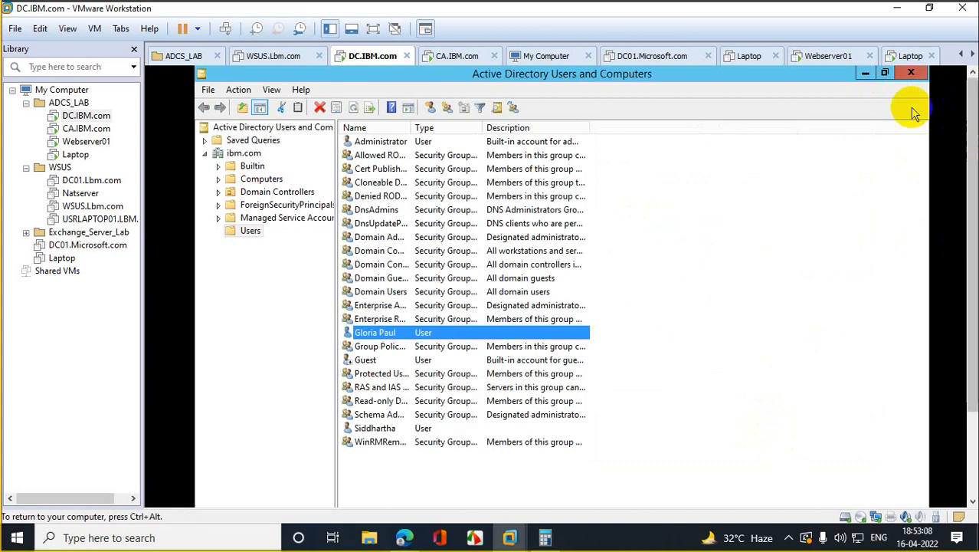
{"action": "left_click", "coordinate": [907, 79]}
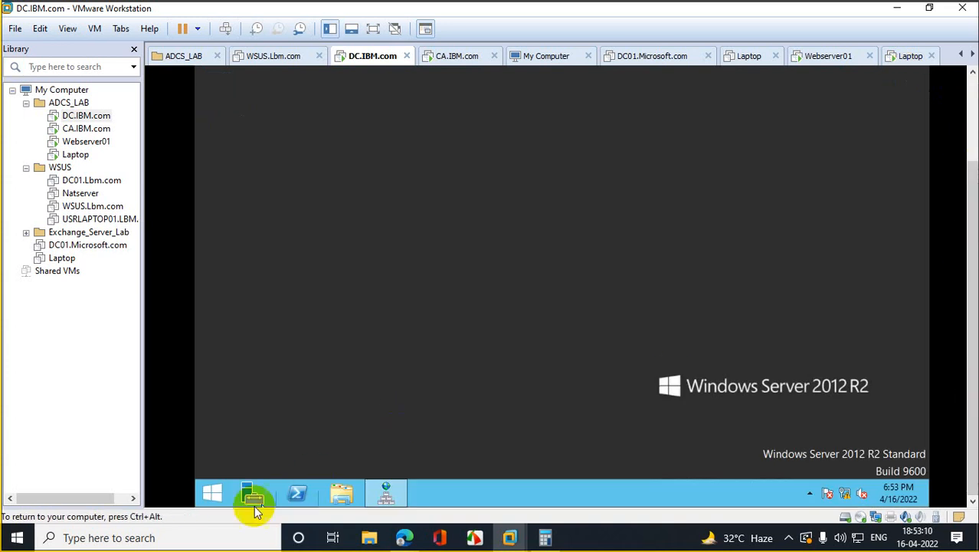
{"action": "left_click", "coordinate": [207, 498]}
{"action": "left_click", "coordinate": [396, 304]}
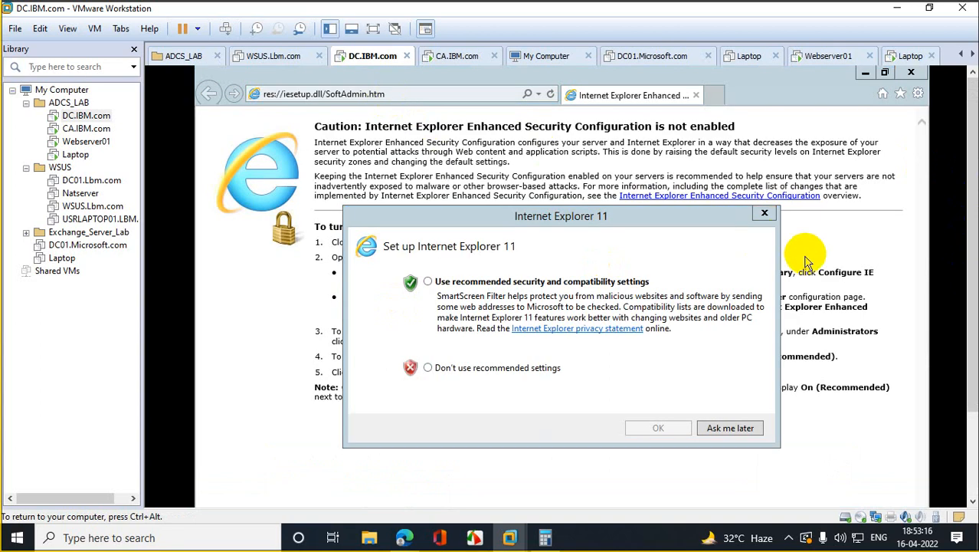
{"action": "left_click", "coordinate": [765, 213]}
{"action": "left_click", "coordinate": [437, 93]}
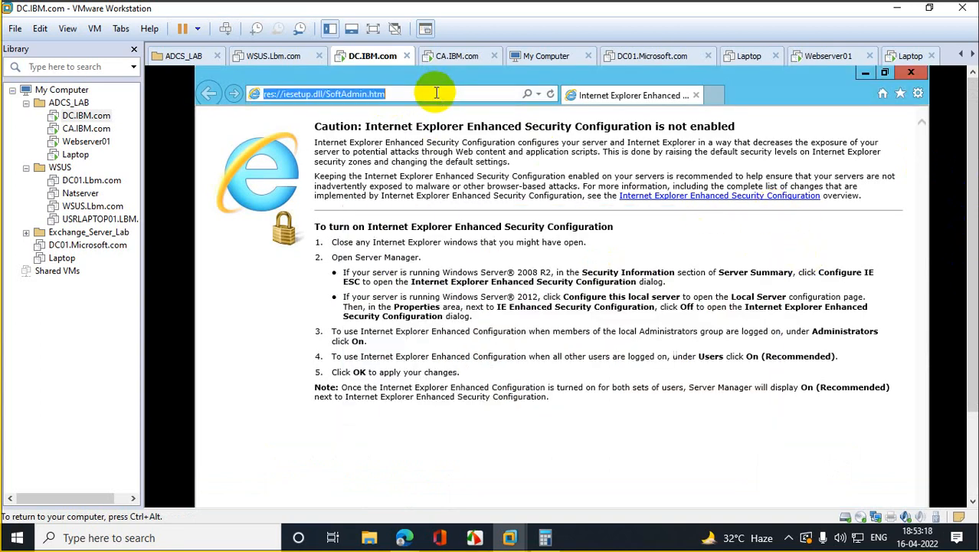
{"action": "type", "text": "myplac"}
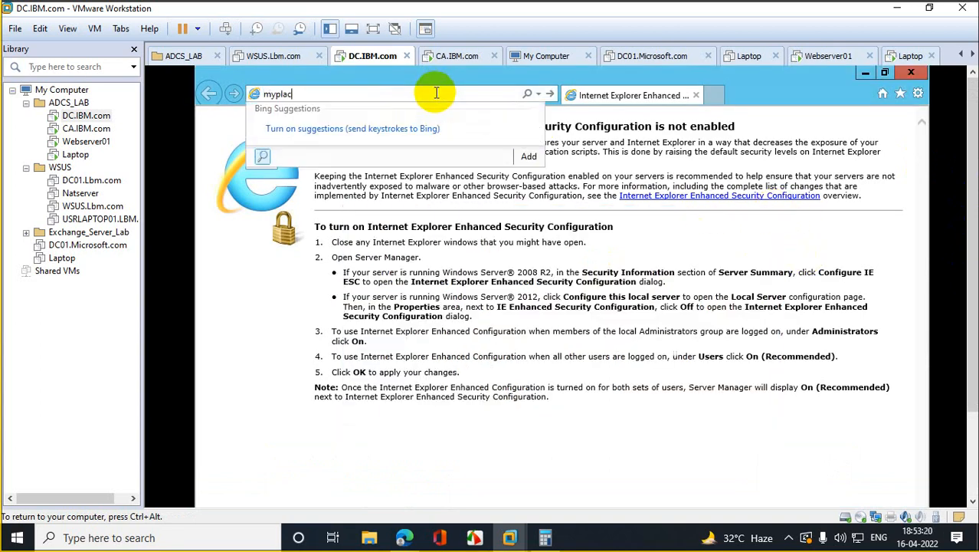
{"action": "type", "text": "e.ibm.com"}
{"action": "key", "text": "Return"}
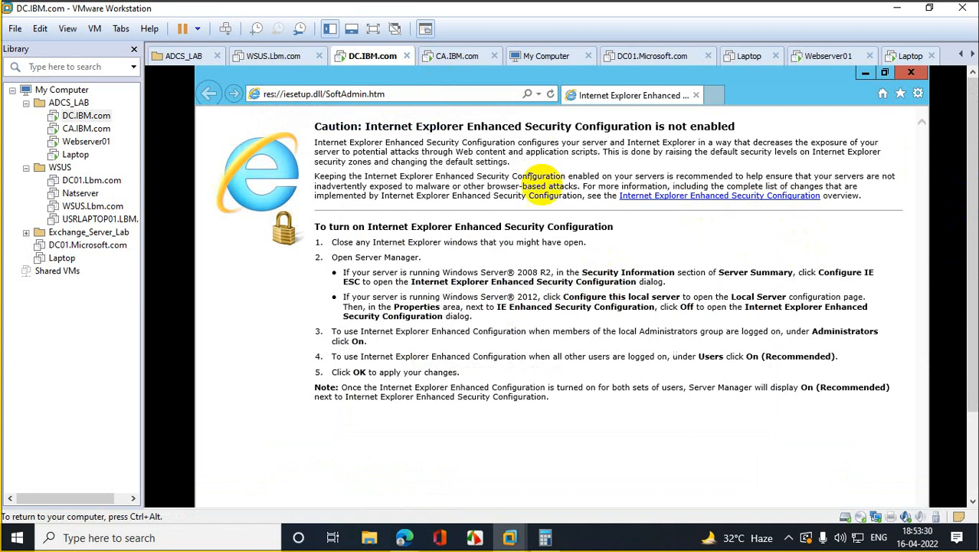
Step: Check IE Enhanced Security Configuration on Server Manager's Local Server page, then close it
{"action": "scroll", "coordinate": [949, 285], "scroll_direction": "down", "scroll_amount": 3}
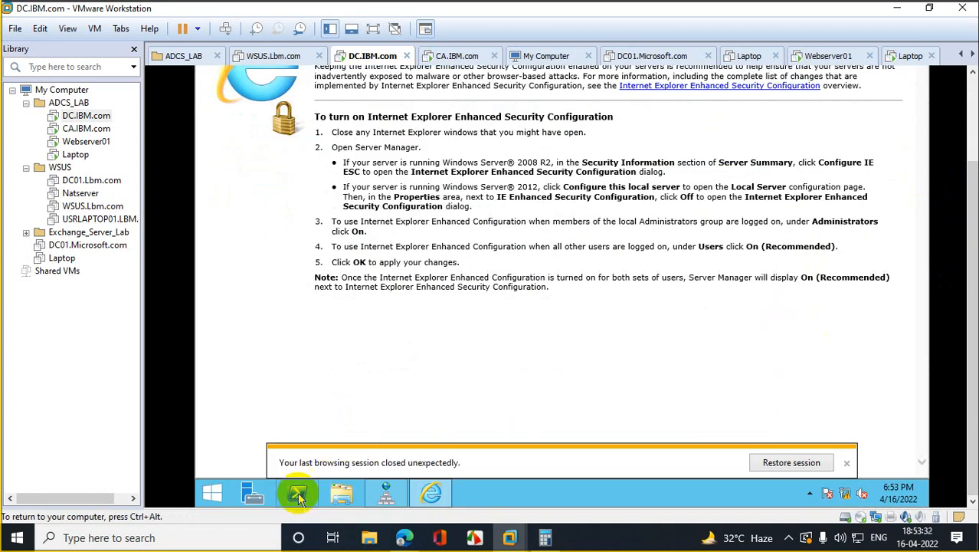
{"action": "left_click", "coordinate": [251, 494]}
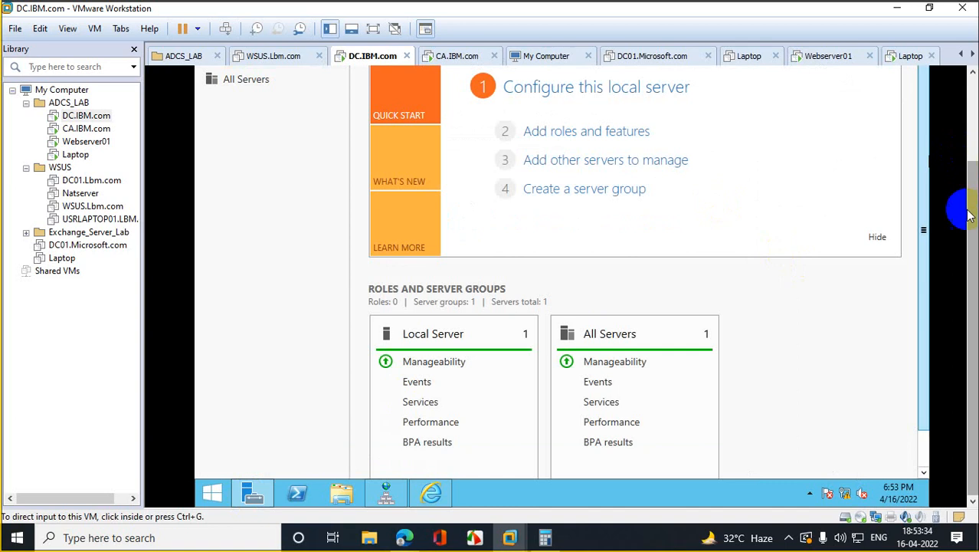
{"action": "scroll", "coordinate": [962, 208], "scroll_direction": "up", "scroll_amount": 3}
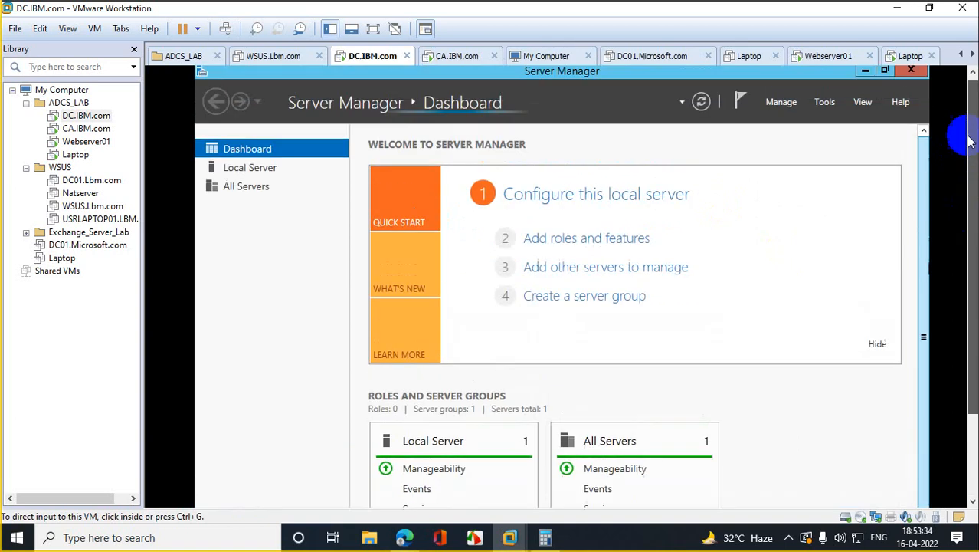
{"action": "left_click", "coordinate": [251, 170]}
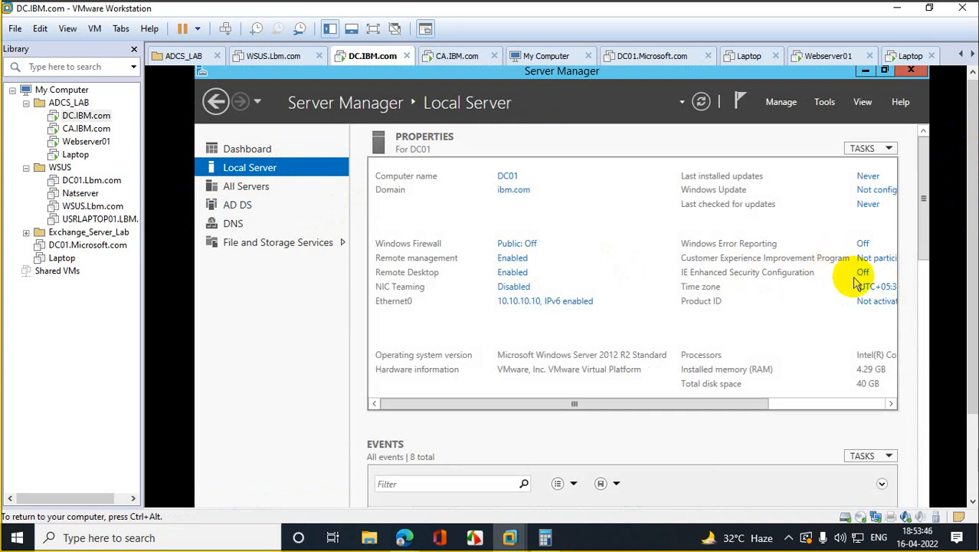
{"action": "left_click", "coordinate": [910, 71]}
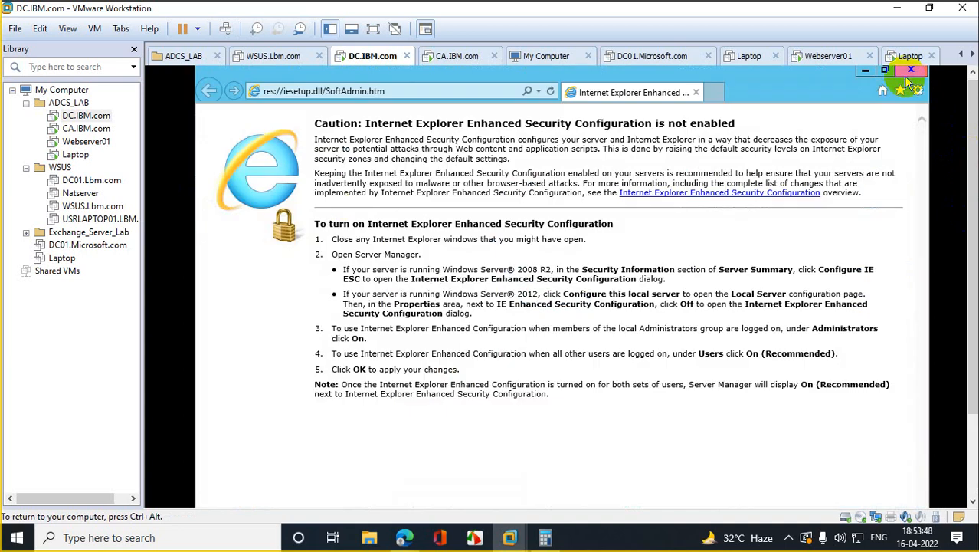
{"action": "left_click", "coordinate": [537, 92]}
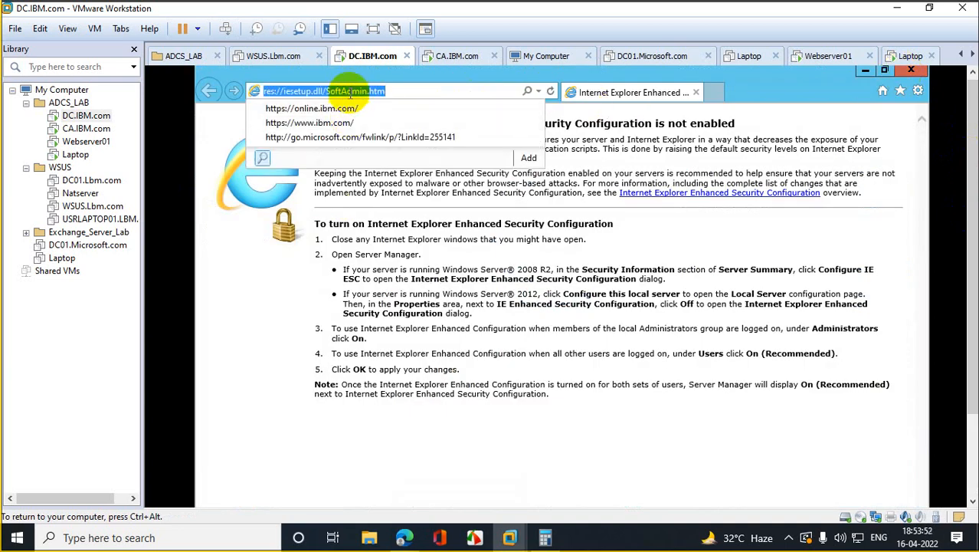
{"action": "key", "text": "BackSpace"}
{"action": "type", "text": "htt"}
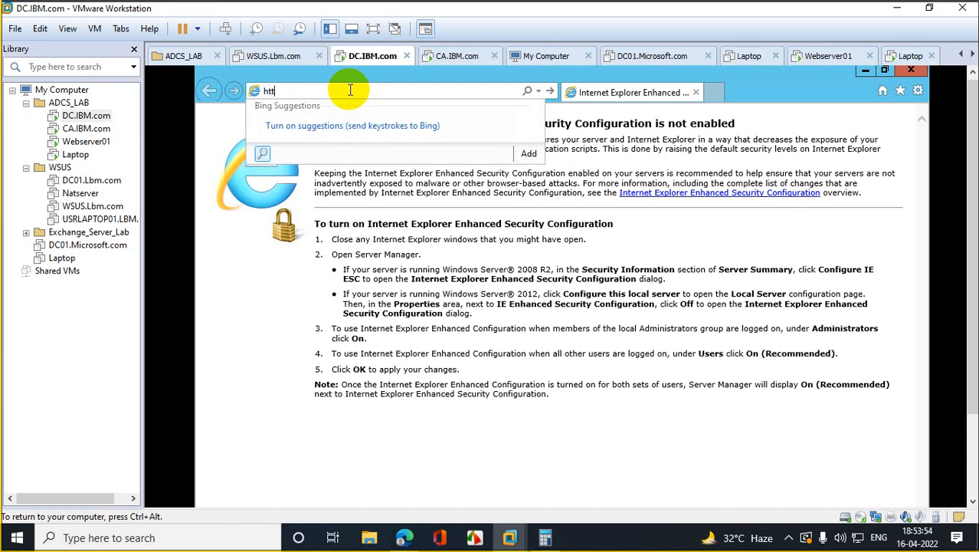
{"action": "type", "text": "p://myplace.ibm.com"}
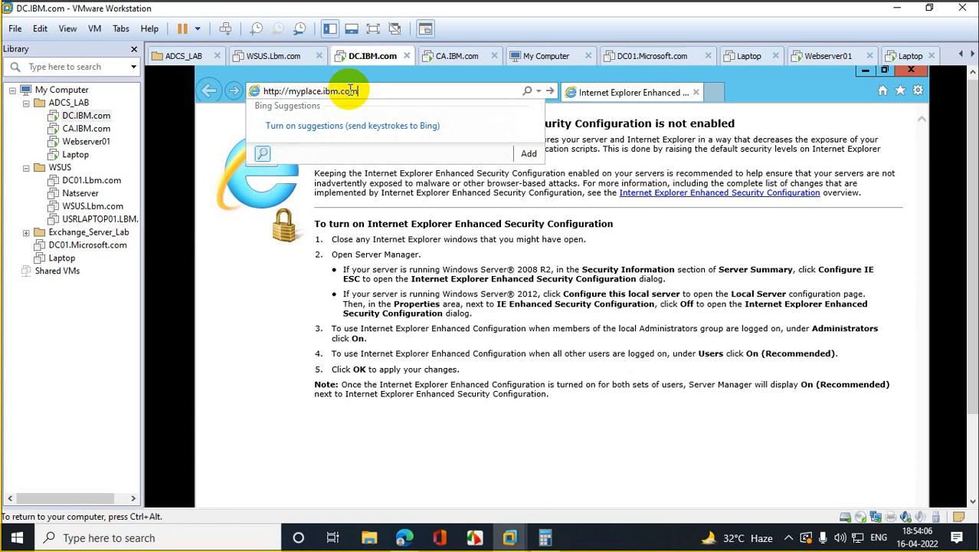
{"action": "key", "text": "Return"}
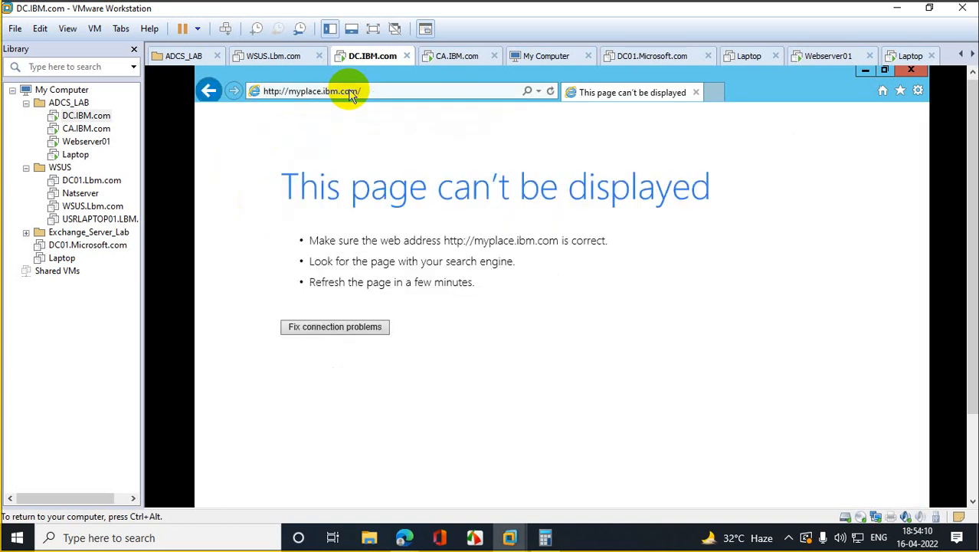
Step: Bring DC.IBM.com's DNS Manager back to the front
{"action": "left_click", "coordinate": [91, 128]}
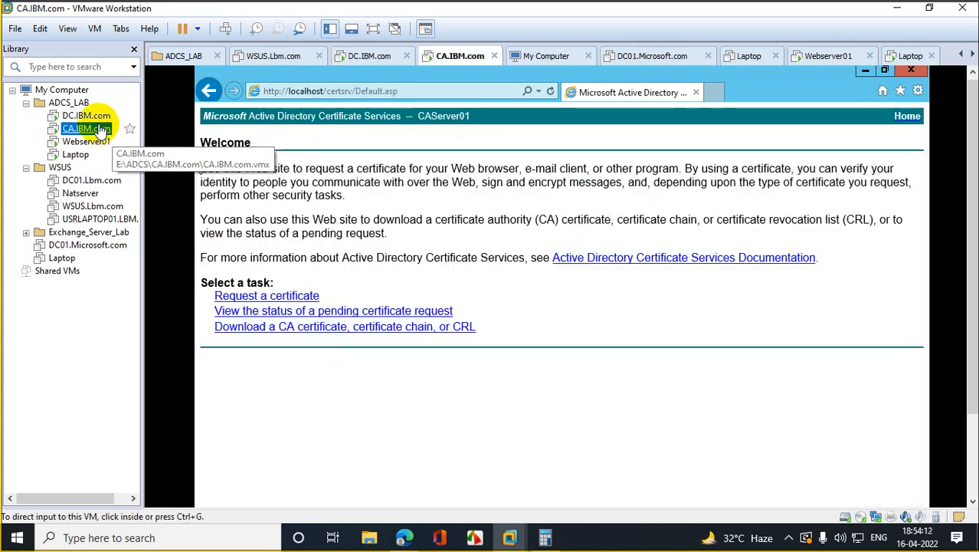
{"action": "left_click", "coordinate": [99, 119]}
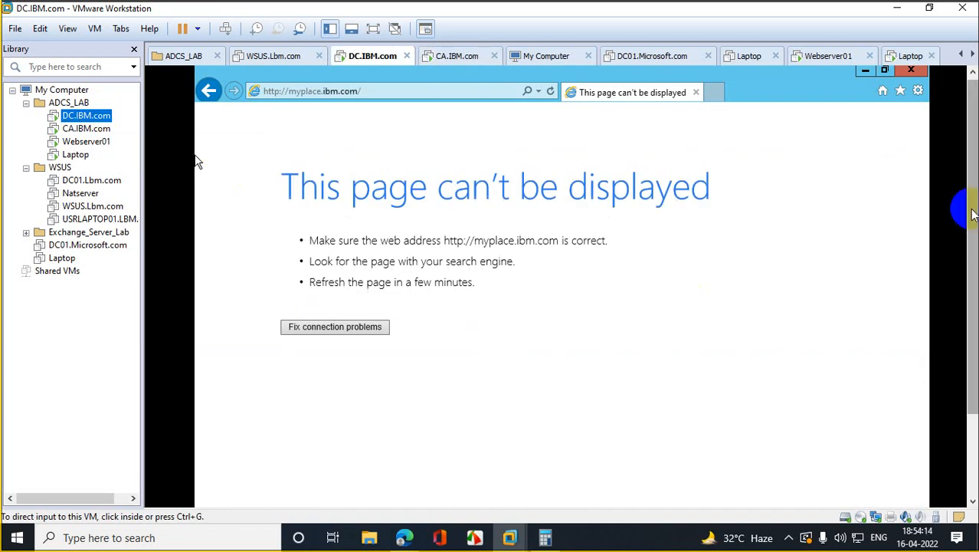
{"action": "scroll", "coordinate": [946, 371], "scroll_direction": "down", "scroll_amount": 3}
{"action": "left_click", "coordinate": [386, 493]}
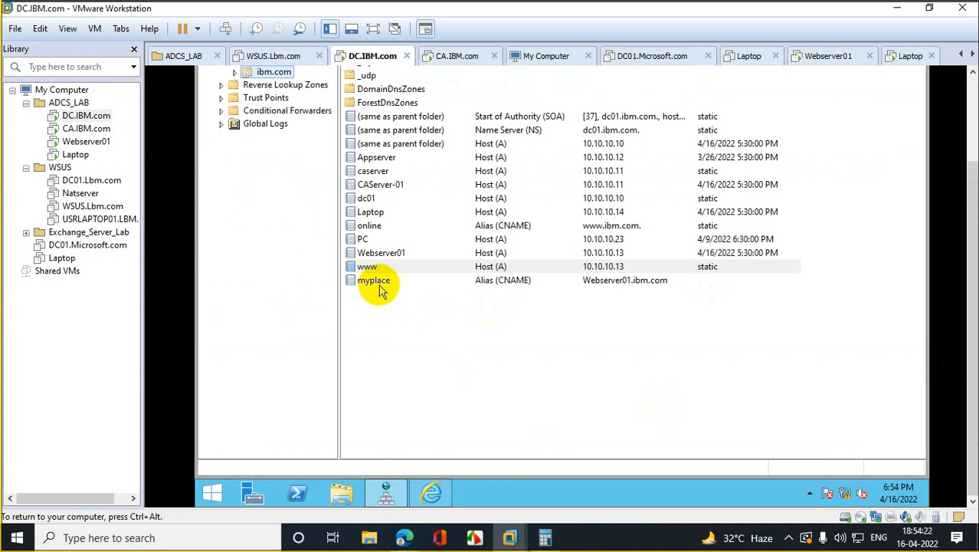
Step: Launch Internet Explorer on the Laptop VM
{"action": "left_click", "coordinate": [76, 154]}
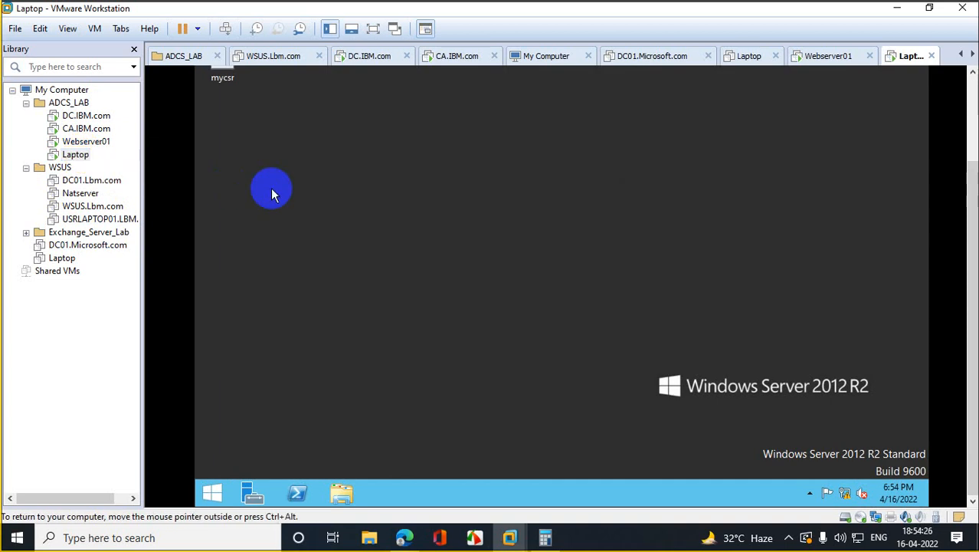
{"action": "left_click", "coordinate": [214, 491]}
{"action": "left_click", "coordinate": [390, 321]}
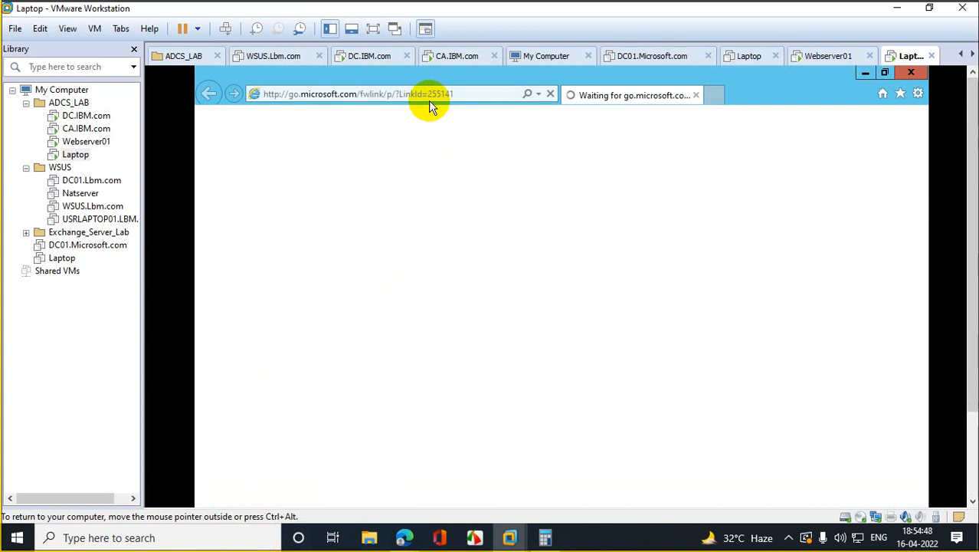
Step: Try myplace.com, then the corrected myplace.ibm.com; the page can't be displayed
{"action": "left_click", "coordinate": [459, 92]}
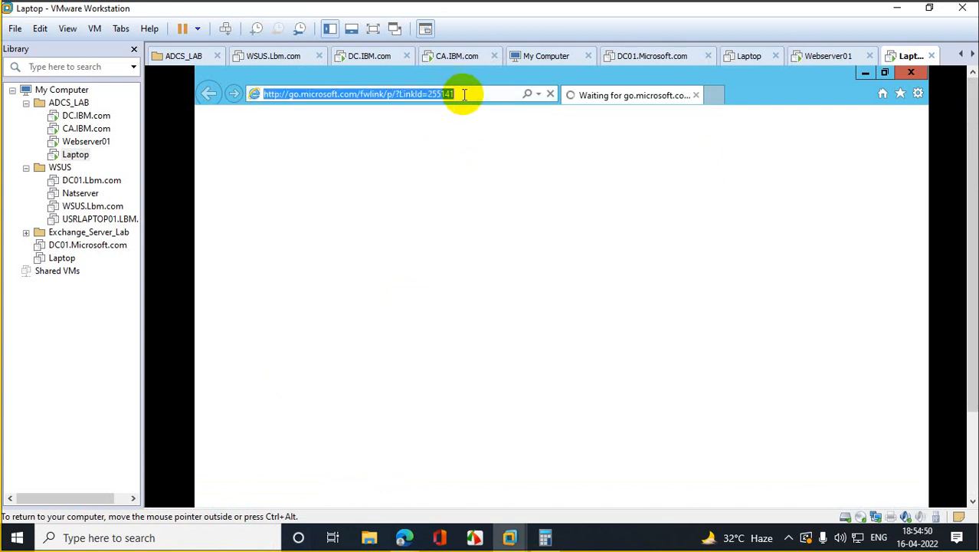
{"action": "type", "text": "my"}
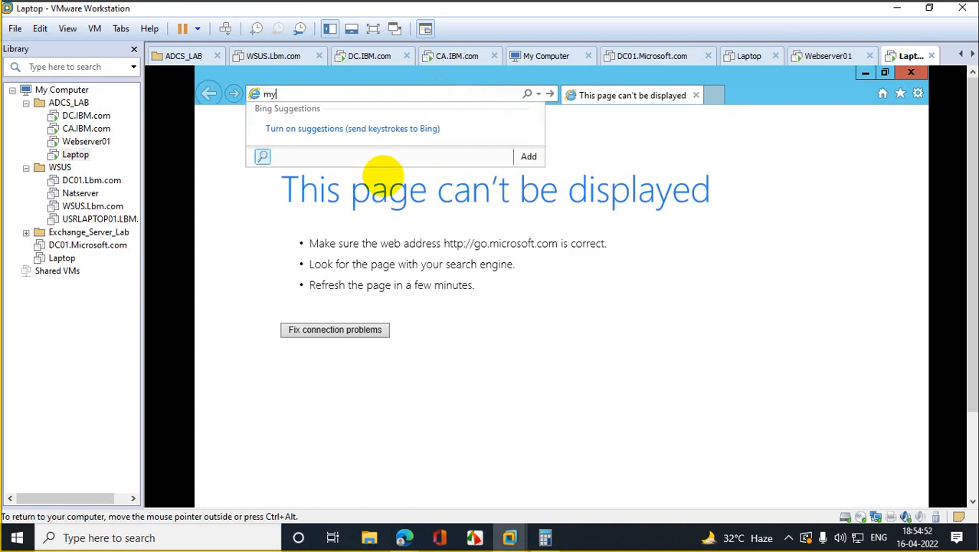
{"action": "type", "text": "place.com"}
{"action": "key", "text": "Return"}
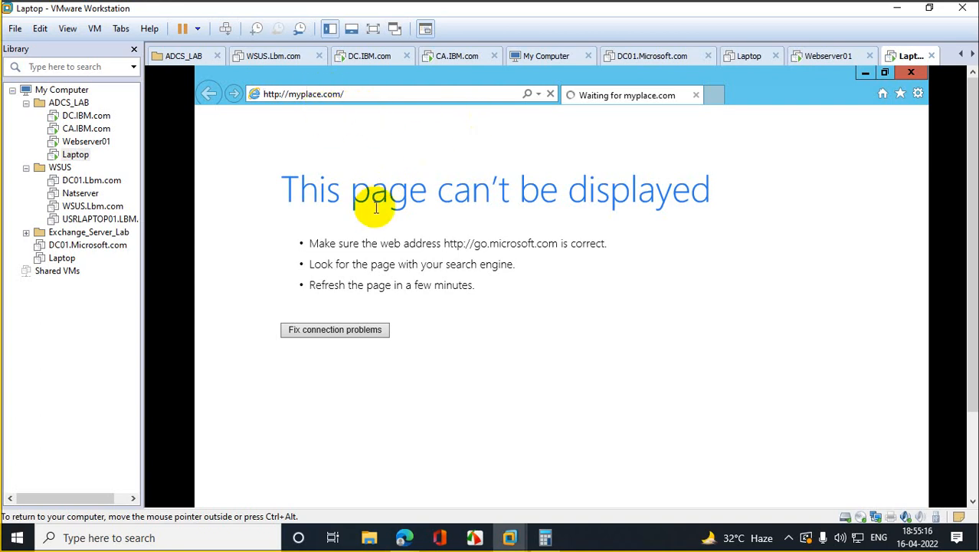
{"action": "type", "text": "ibm"}
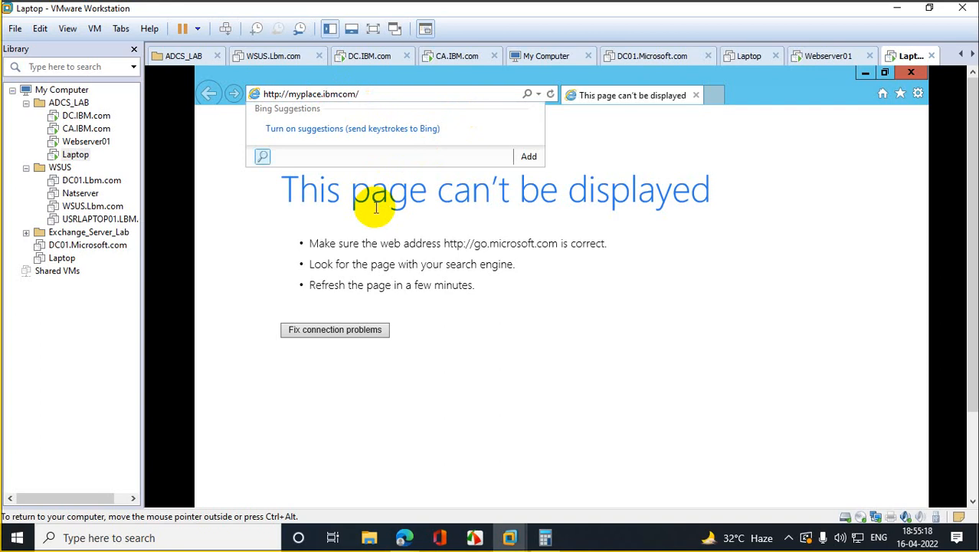
{"action": "type", "text": "."}
{"action": "key", "text": "Return"}
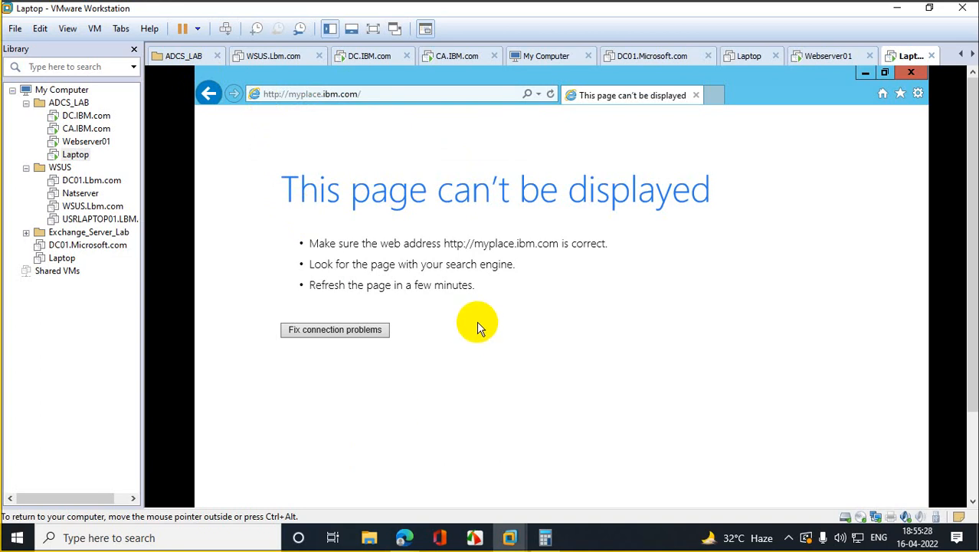
{"action": "left_click_drag", "start_coordinate": [973, 197], "coordinate": [973, 299]}
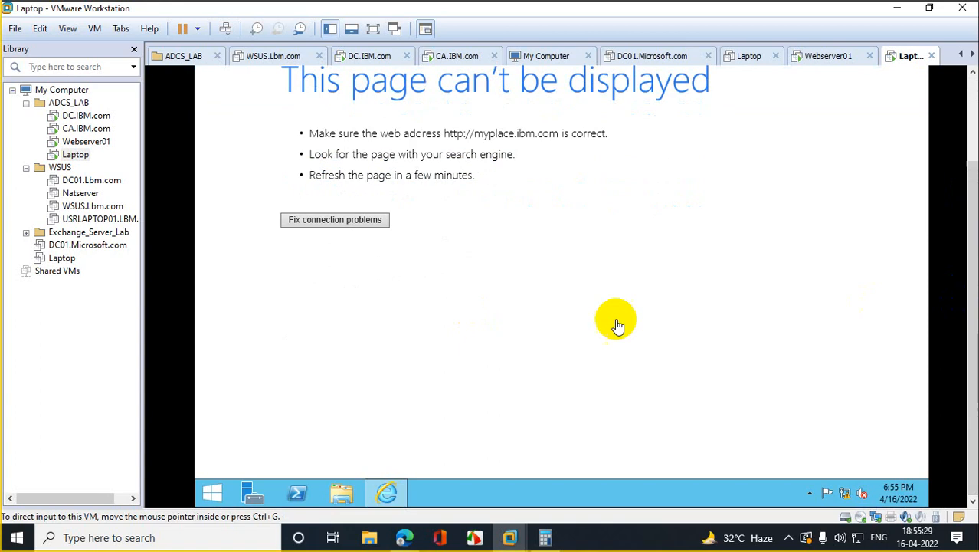
Step: Run nslookup myplace in the Laptop's PowerShell, confirming 10.10.10.13, then switch to Webserver01
{"action": "left_click", "coordinate": [297, 493]}
{"action": "left_click_drag", "start_coordinate": [975, 244], "coordinate": [955, 166]}
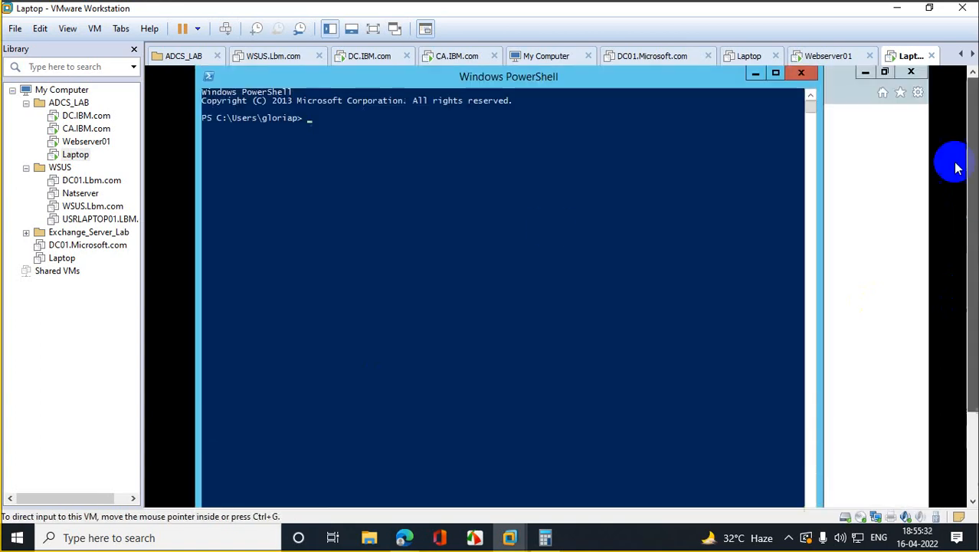
{"action": "type", "text": "nslo"}
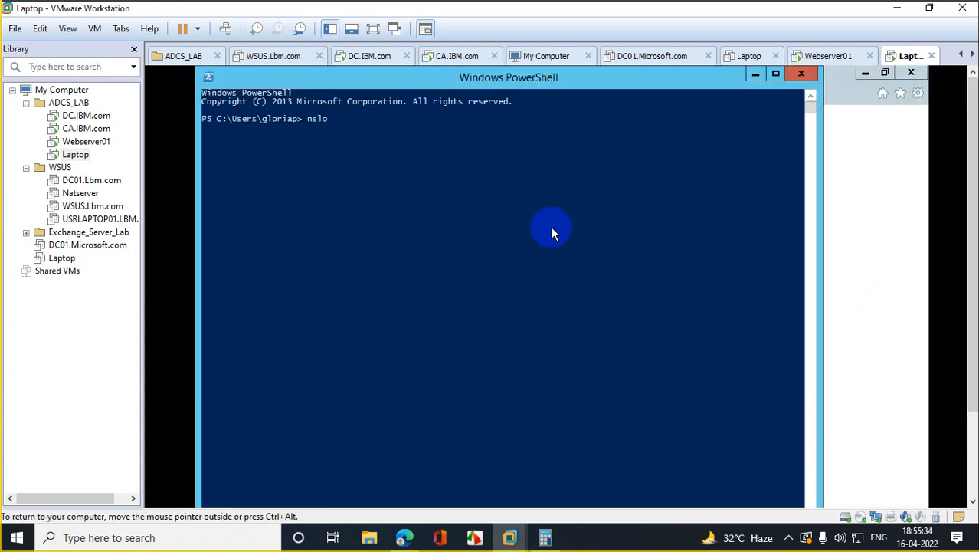
{"action": "type", "text": "okup myplace"}
{"action": "key", "text": "Return"}
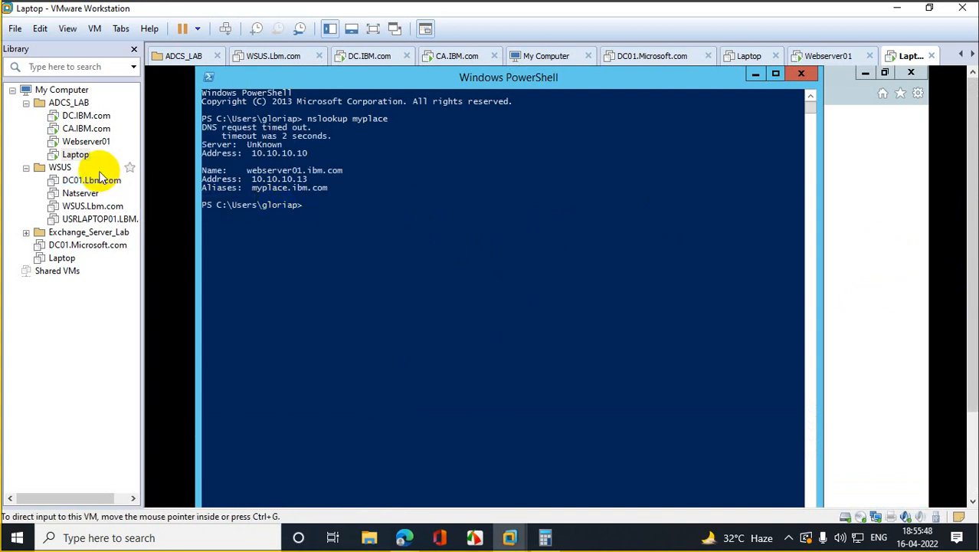
{"action": "left_click", "coordinate": [75, 144]}
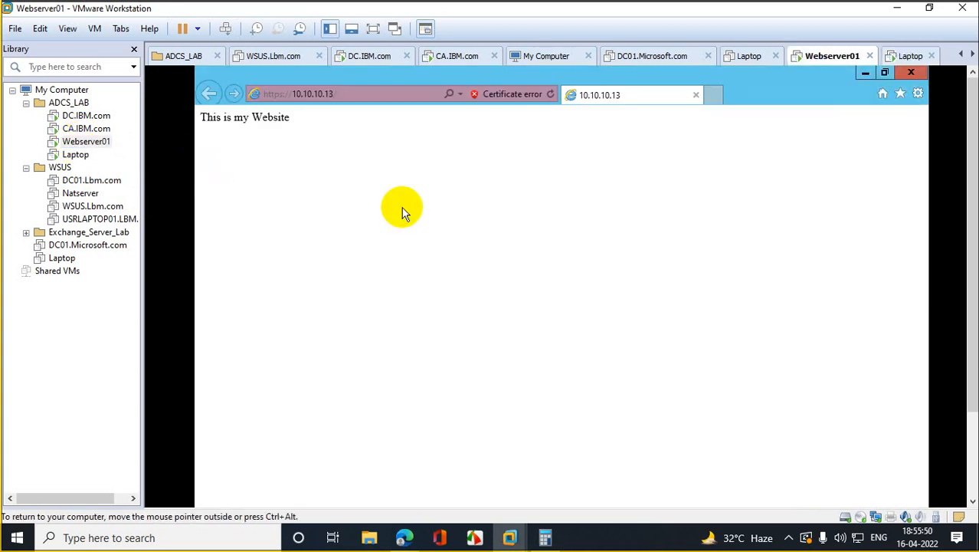
Step: Close the guest browser on Webserver01 and launch IIS Manager with inetmgr
{"action": "left_click", "coordinate": [909, 74]}
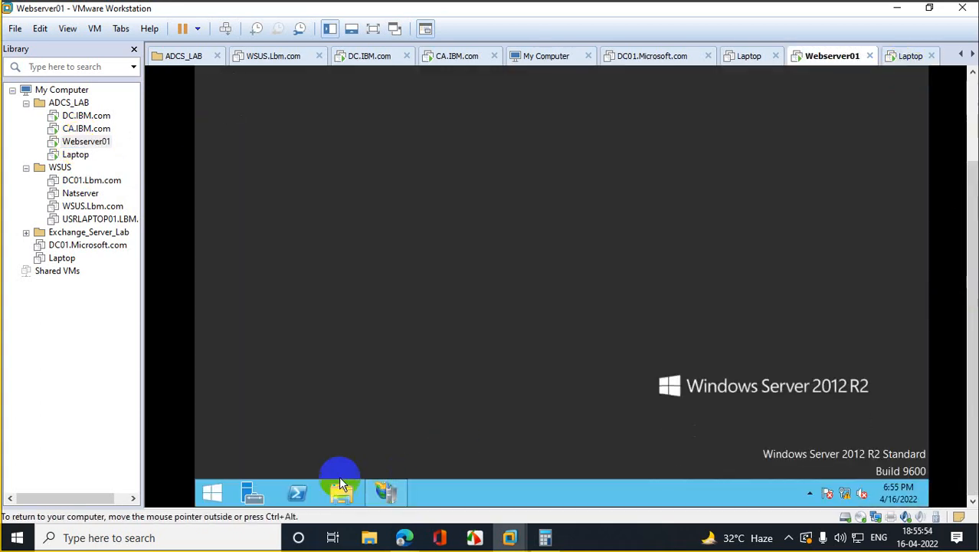
{"action": "right_click", "coordinate": [229, 485]}
{"action": "left_click", "coordinate": [252, 449]}
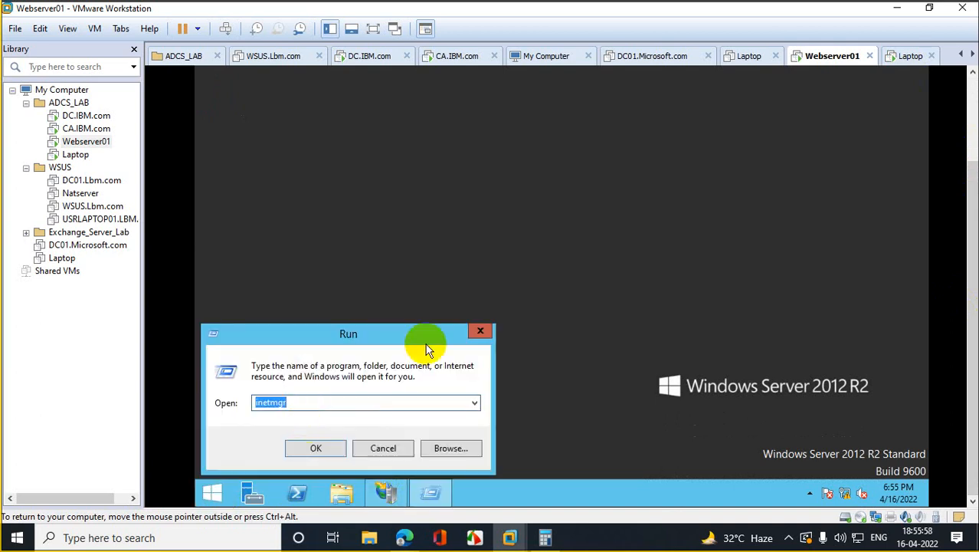
{"action": "key", "text": "Return"}
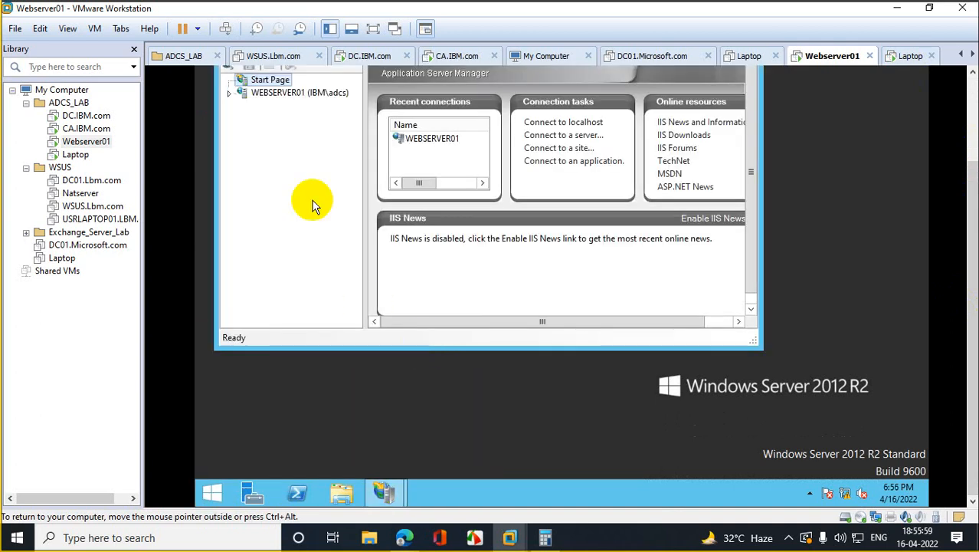
Step: Expand WEBSERVER01, show its Sites list maximized, and select Default Web Site
{"action": "left_click", "coordinate": [232, 92]}
{"action": "left_click", "coordinate": [636, 102]}
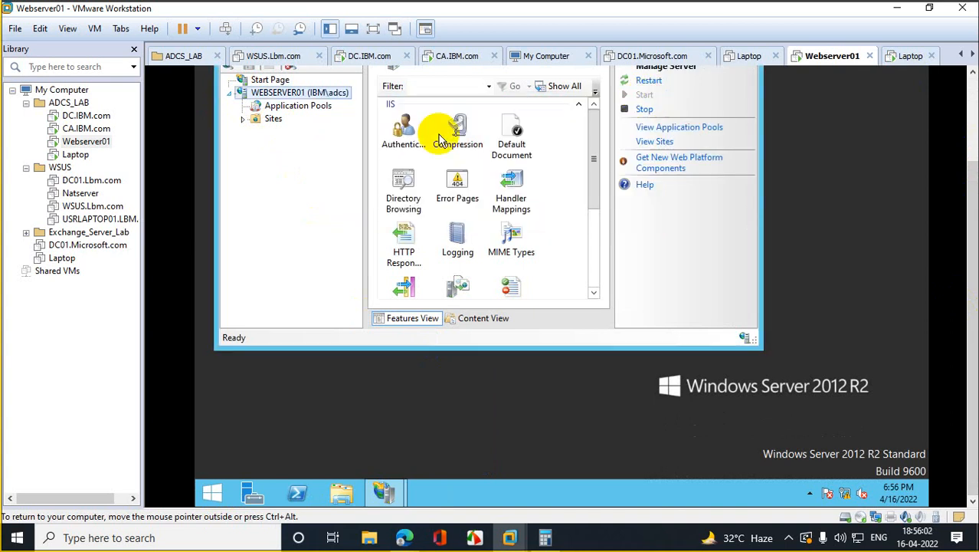
{"action": "left_click", "coordinate": [269, 123]}
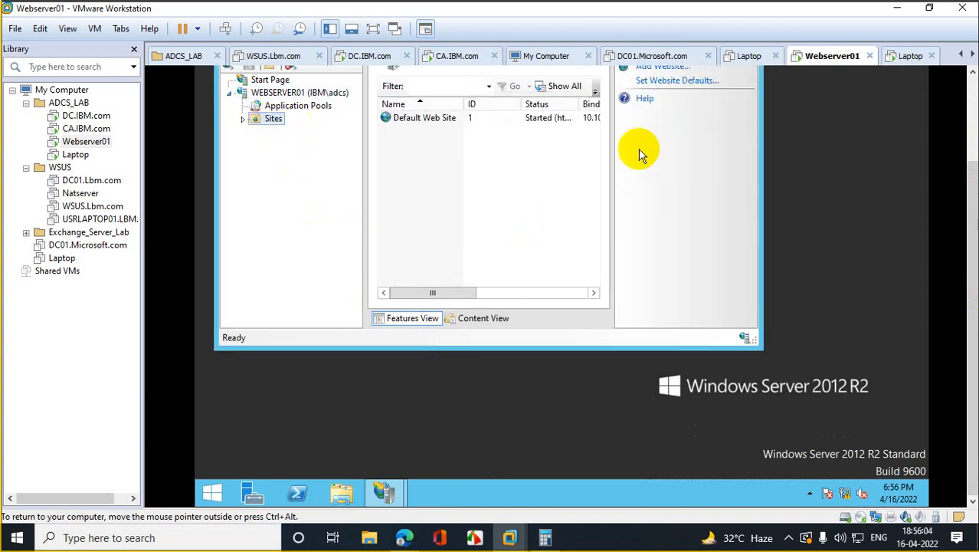
{"action": "scroll", "coordinate": [968, 174], "scroll_direction": "up", "scroll_amount": 5}
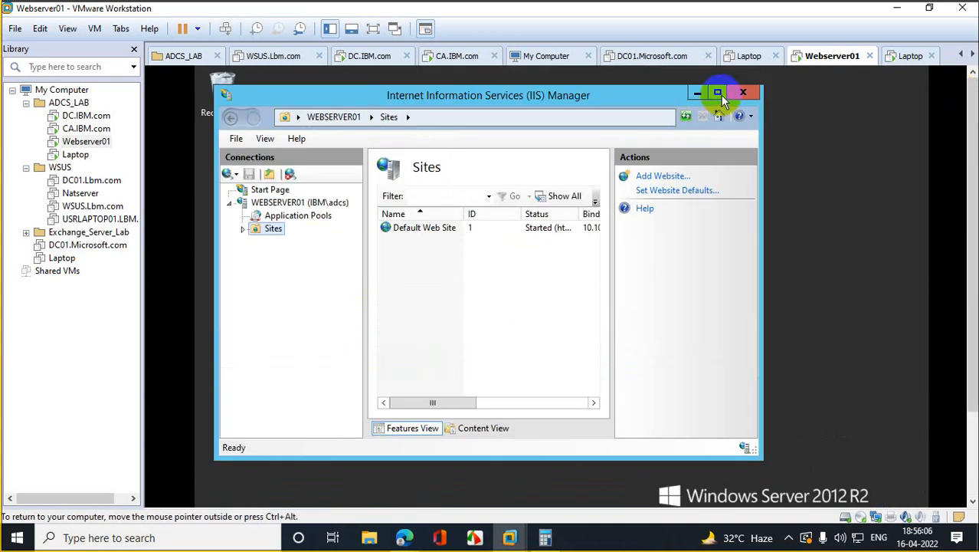
{"action": "left_click", "coordinate": [718, 92]}
{"action": "left_click", "coordinate": [426, 204]}
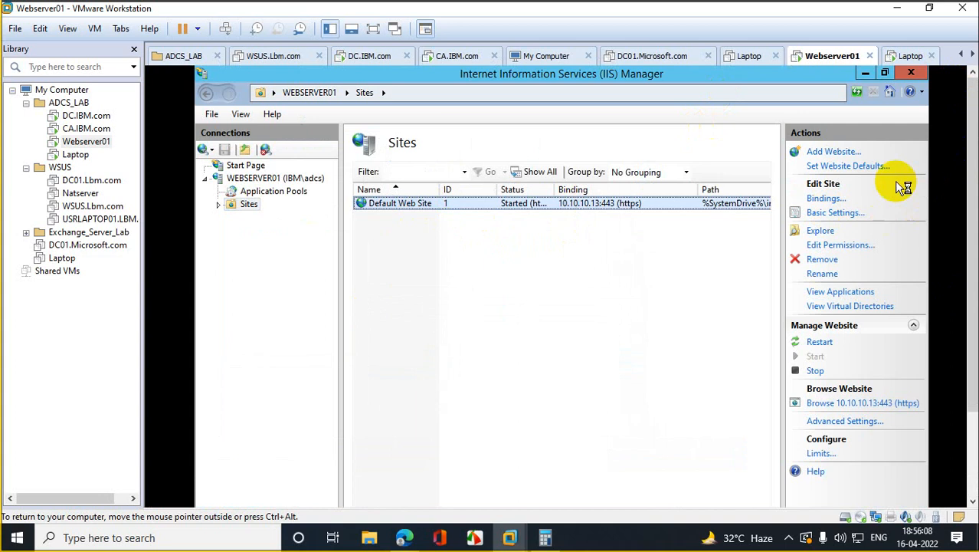
Step: Add a Default Web Site binding: http, IP 10.10.10.13, port 80, host myplace.ibm.com
{"action": "left_click", "coordinate": [825, 198]}
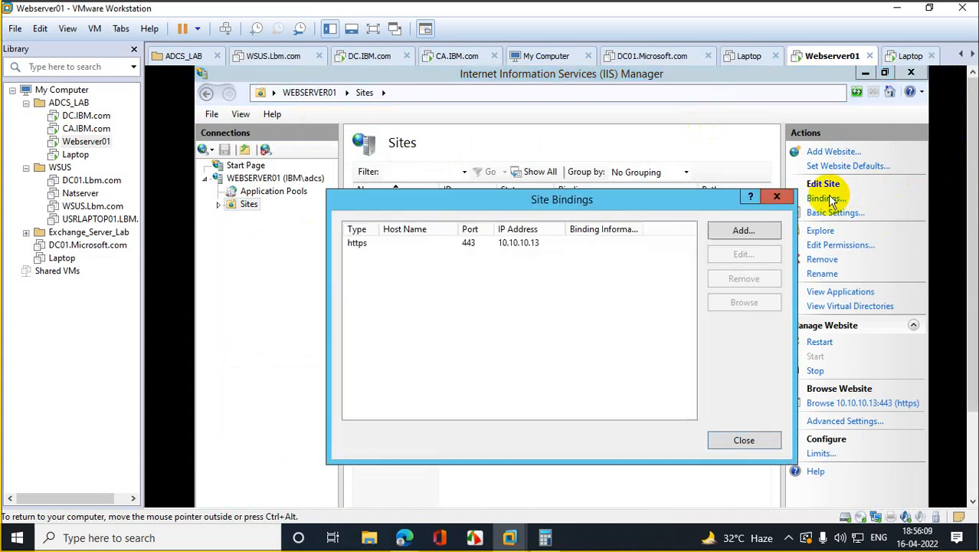
{"action": "left_click", "coordinate": [361, 245]}
{"action": "left_click", "coordinate": [768, 230]}
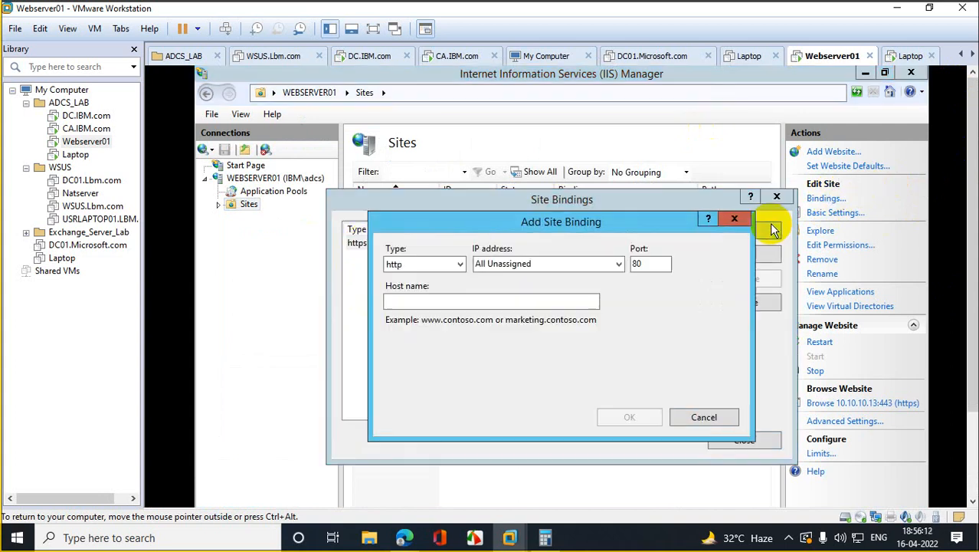
{"action": "left_click", "coordinate": [619, 264]}
{"action": "left_click", "coordinate": [491, 289]}
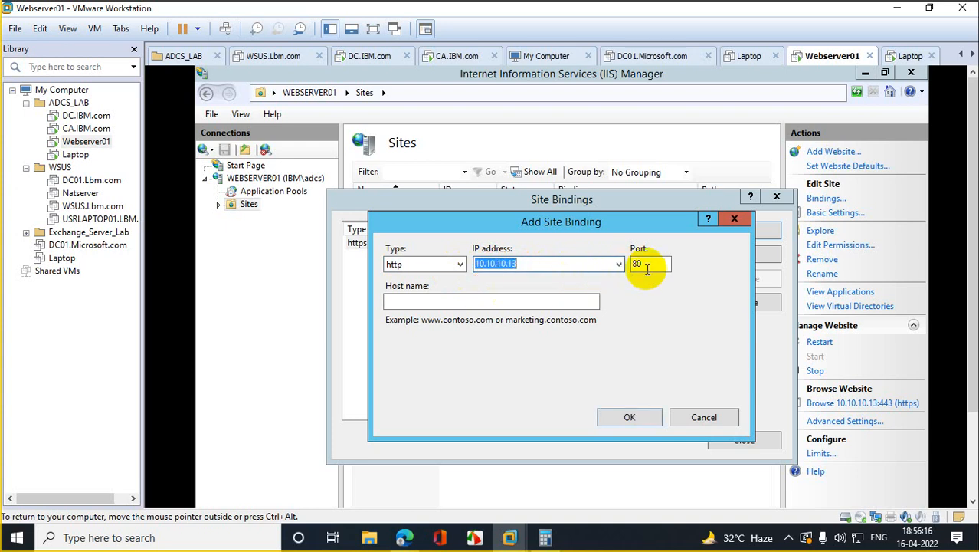
{"action": "left_click", "coordinate": [448, 300]}
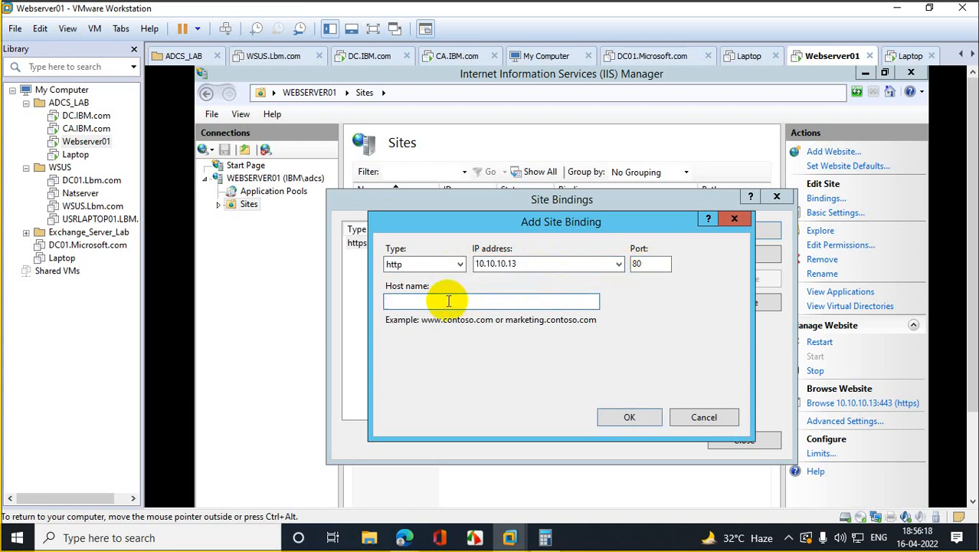
{"action": "type", "text": "myplace.ibm.com"}
{"action": "left_click", "coordinate": [630, 418]}
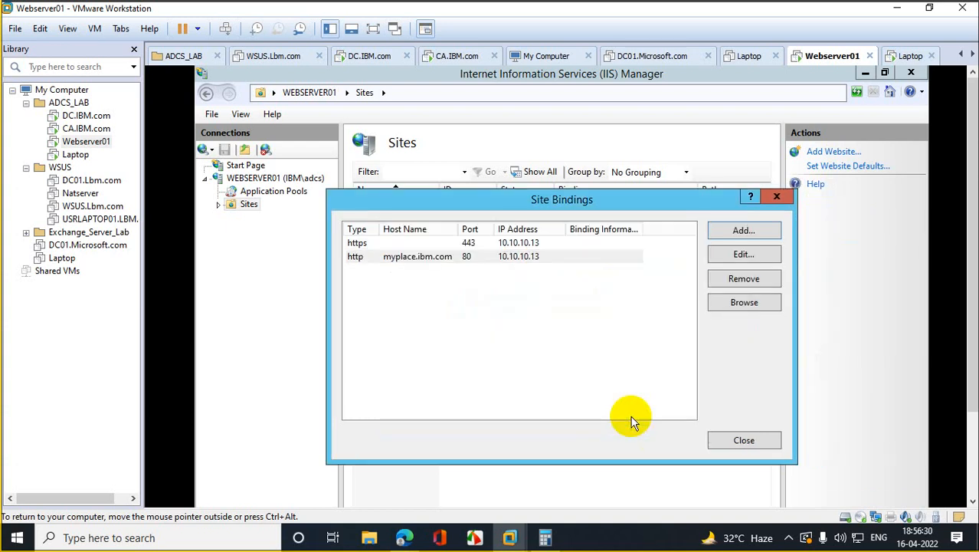
{"action": "left_click", "coordinate": [737, 442]}
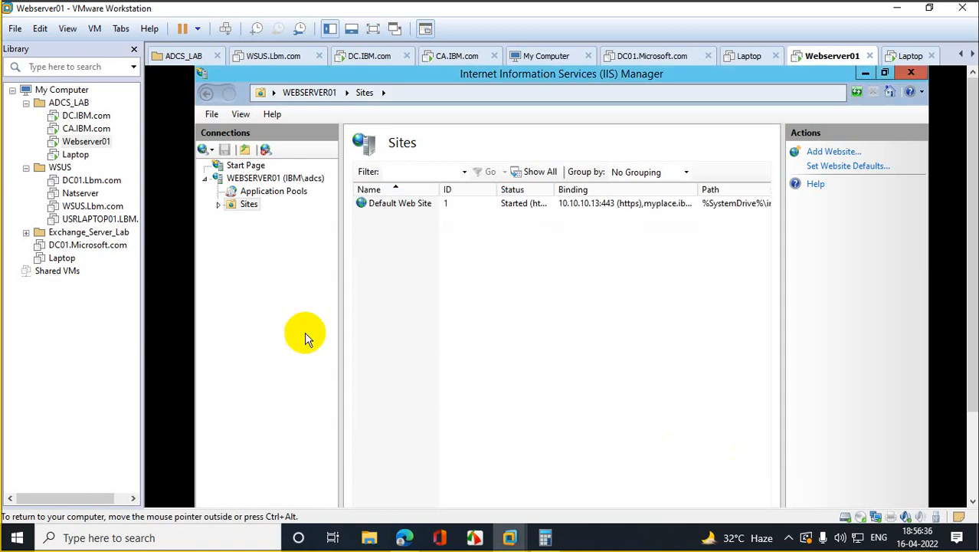
Step: Start the WEBSERVER01 server from its IIS Manager actions, then switch to the Laptop VM
{"action": "right_click", "coordinate": [247, 205]}
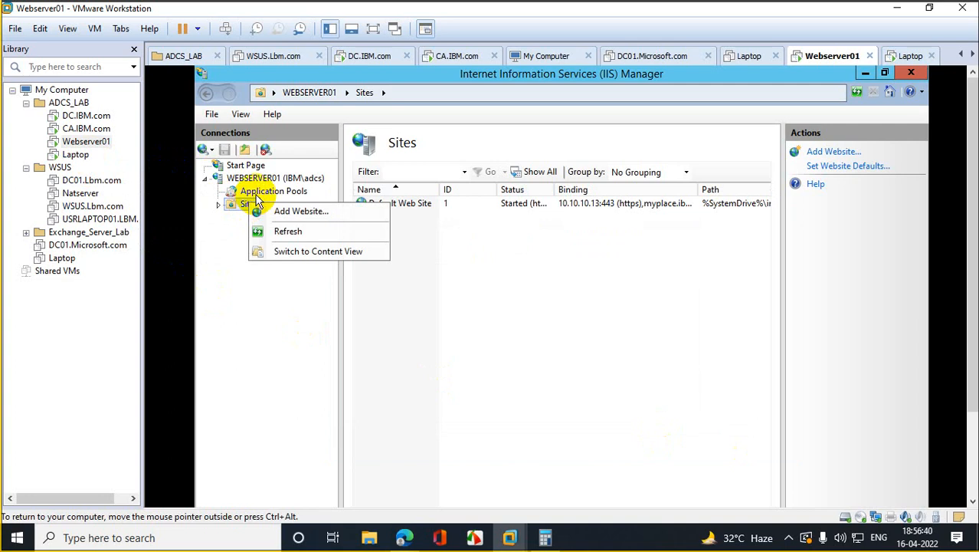
{"action": "right_click", "coordinate": [253, 192]}
{"action": "right_click", "coordinate": [258, 179]}
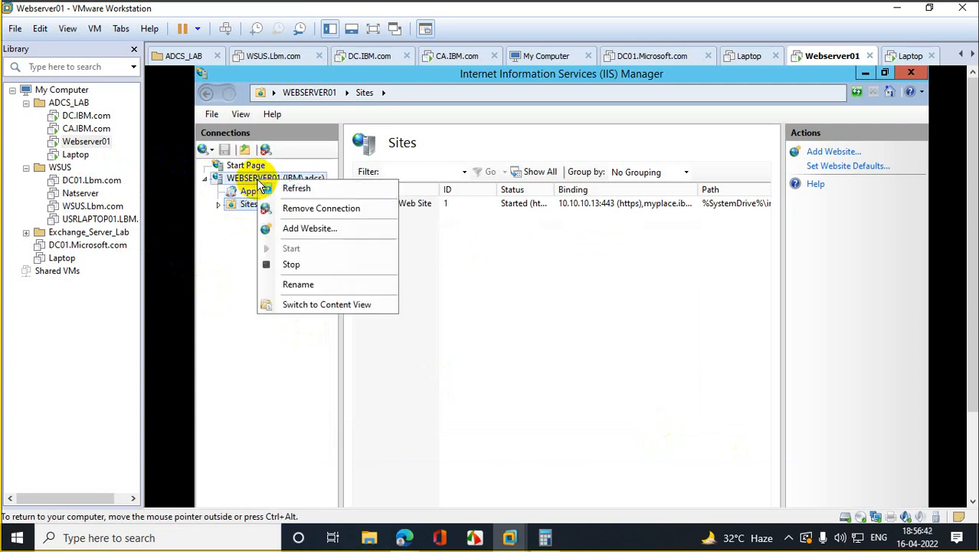
{"action": "left_click", "coordinate": [311, 261]}
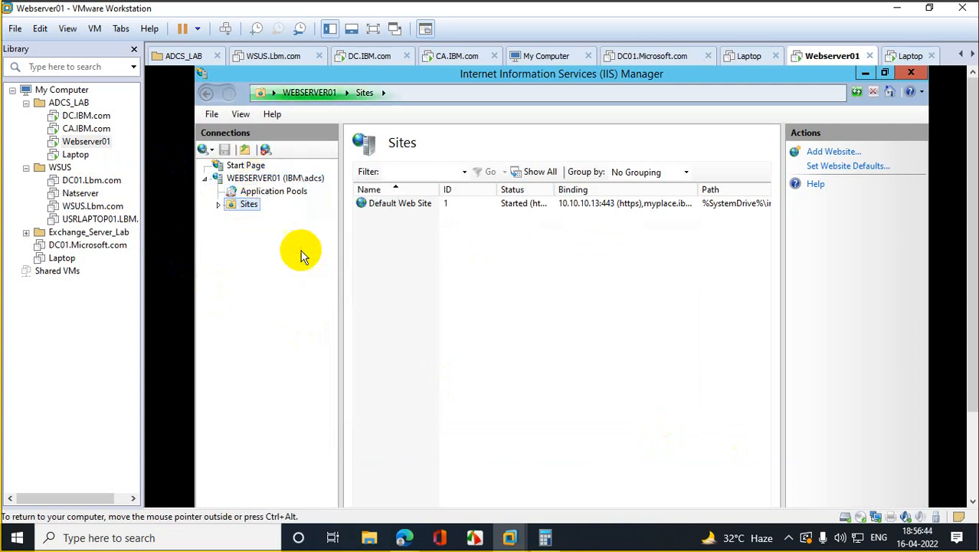
{"action": "right_click", "coordinate": [272, 179]}
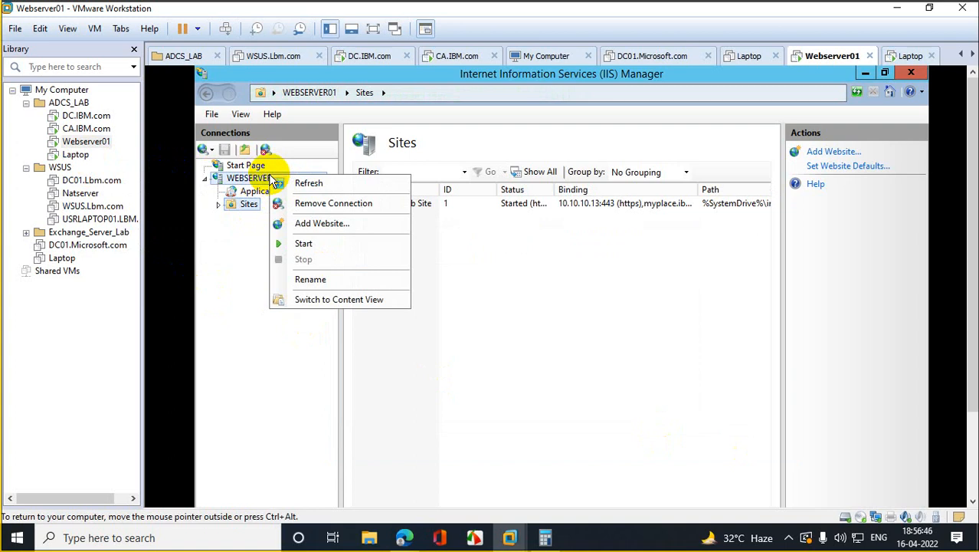
{"action": "left_click", "coordinate": [320, 244]}
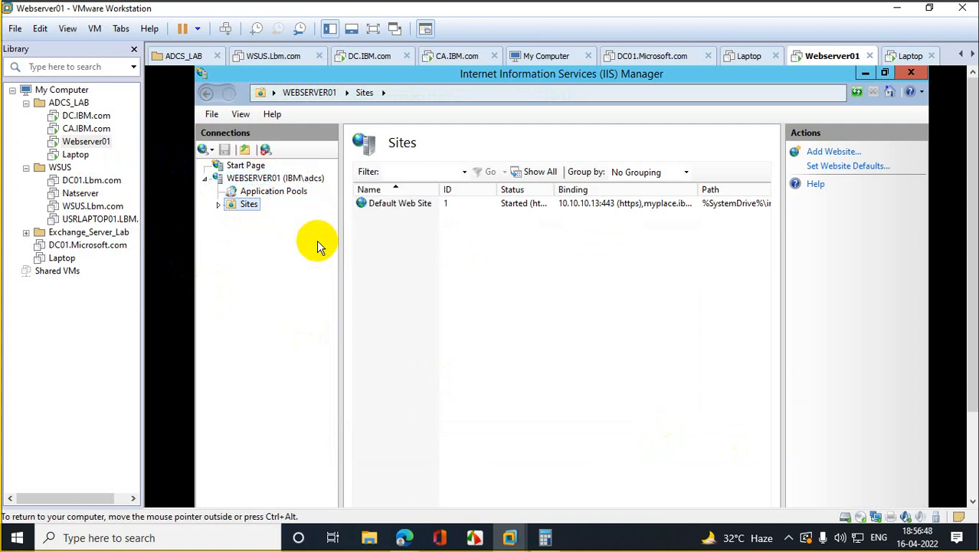
{"action": "left_click", "coordinate": [75, 154]}
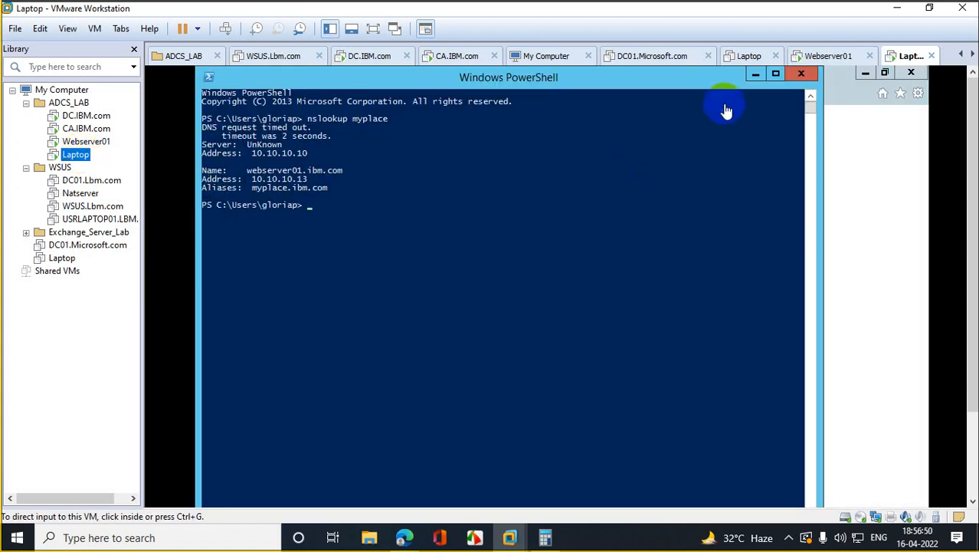
{"action": "left_click", "coordinate": [800, 74]}
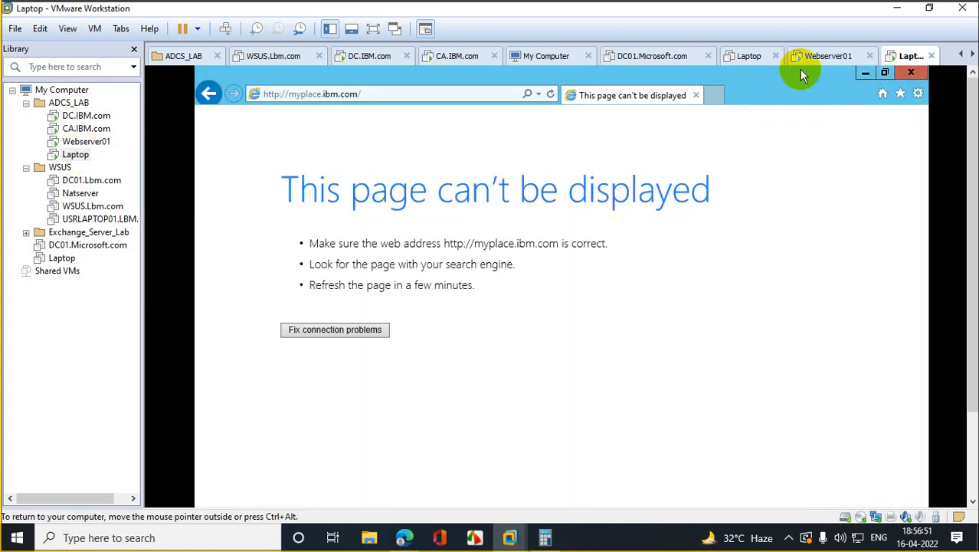
{"action": "left_click", "coordinate": [553, 97]}
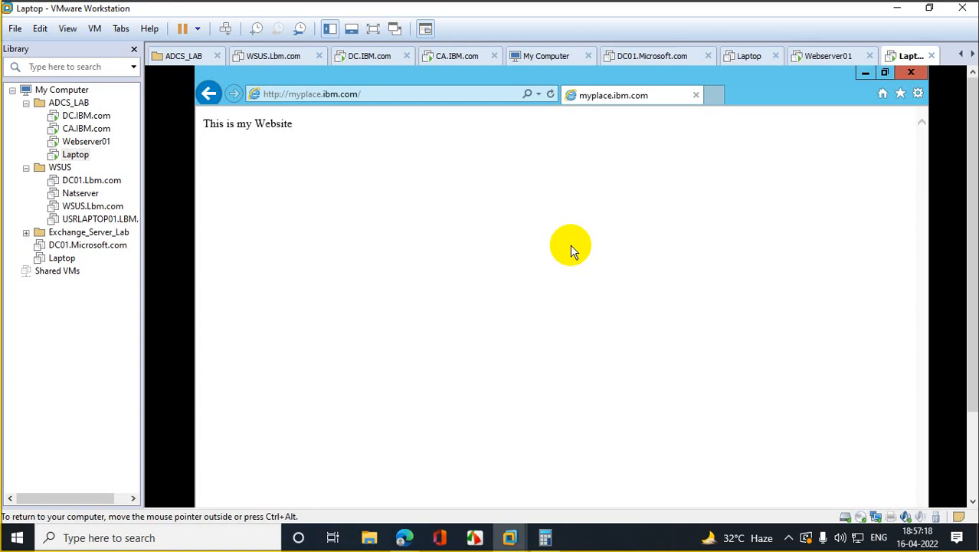
{"action": "left_click", "coordinate": [99, 141]}
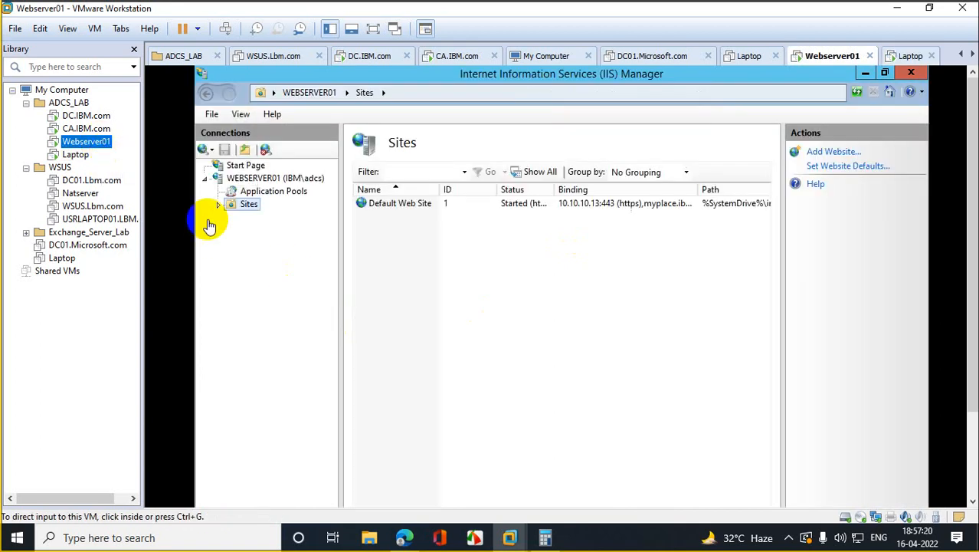
Step: Close IIS Manager on Webserver01 and launch the management console with mmc
{"action": "left_click", "coordinate": [385, 305]}
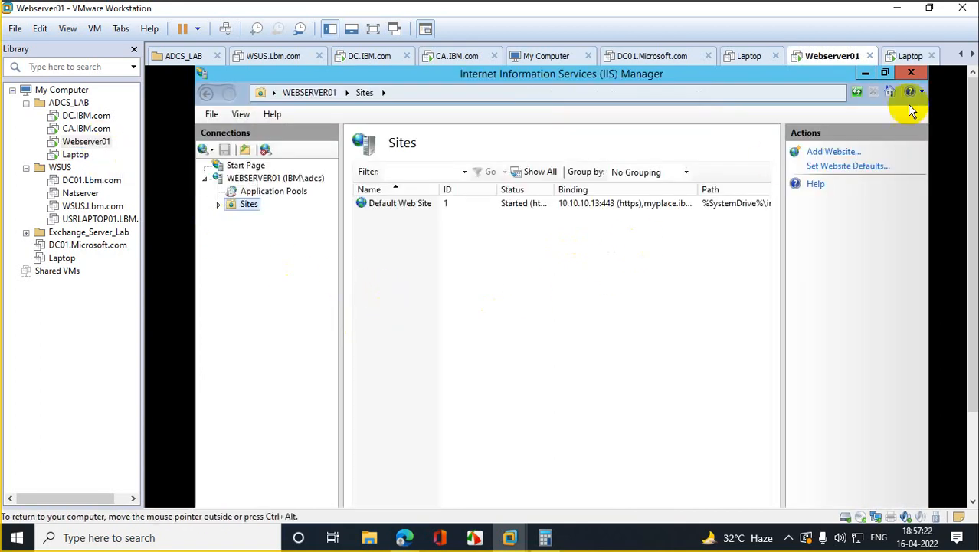
{"action": "left_click", "coordinate": [911, 73]}
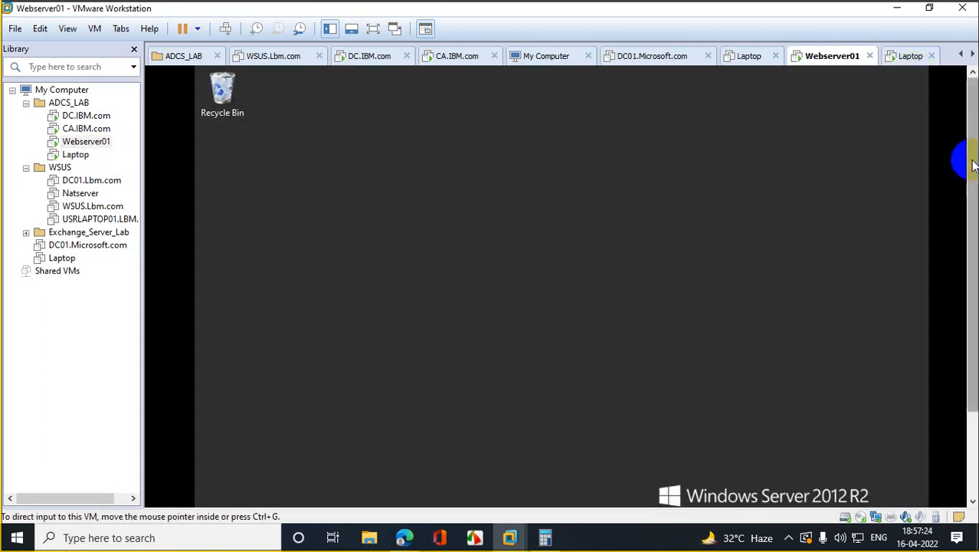
{"action": "scroll", "coordinate": [965, 318], "scroll_direction": "down", "scroll_amount": 3}
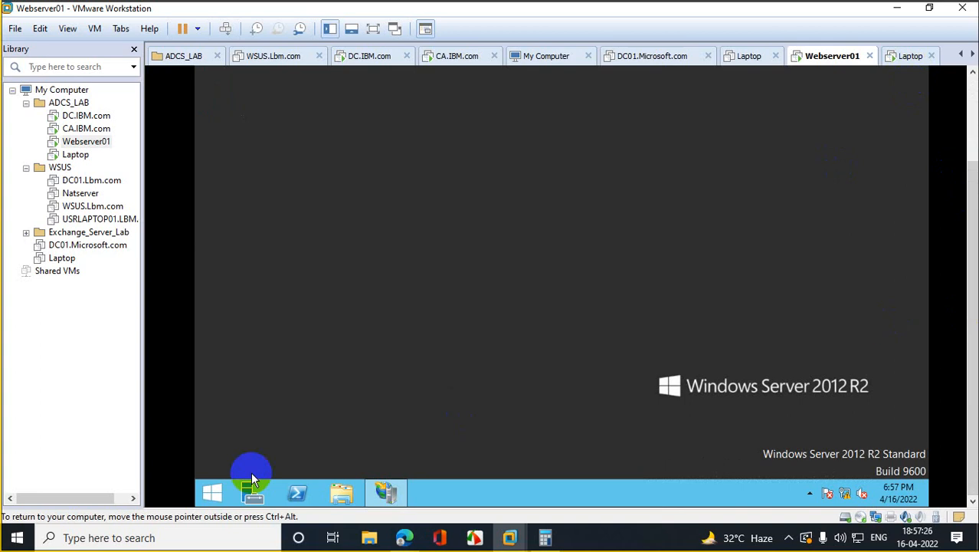
{"action": "right_click", "coordinate": [206, 495]}
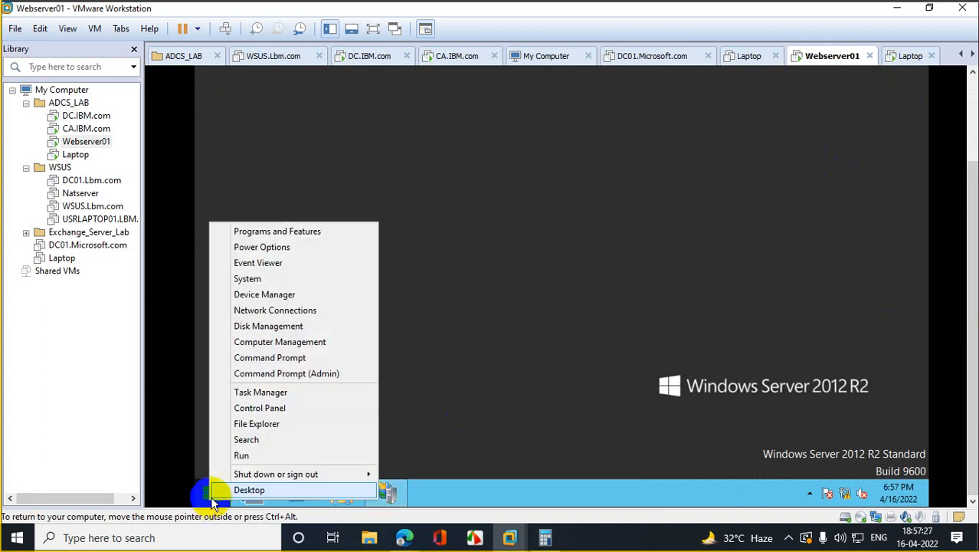
{"action": "left_click", "coordinate": [267, 456]}
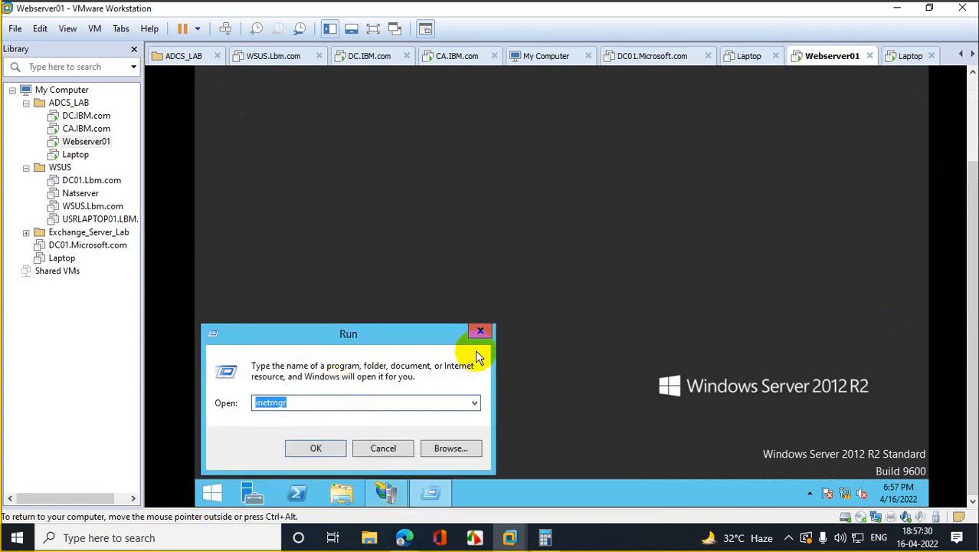
{"action": "type", "text": "mmc"}
{"action": "key", "text": "Return"}
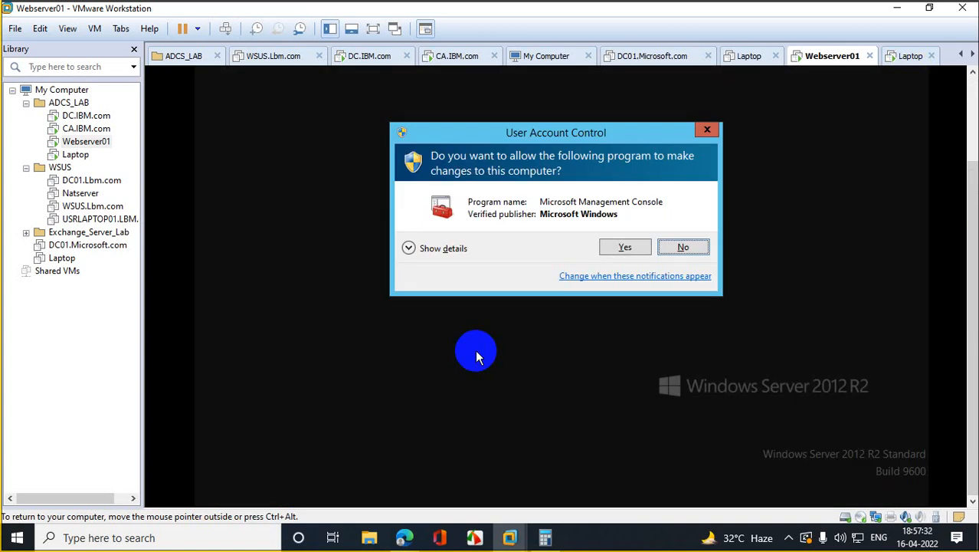
{"action": "left_click", "coordinate": [635, 247]}
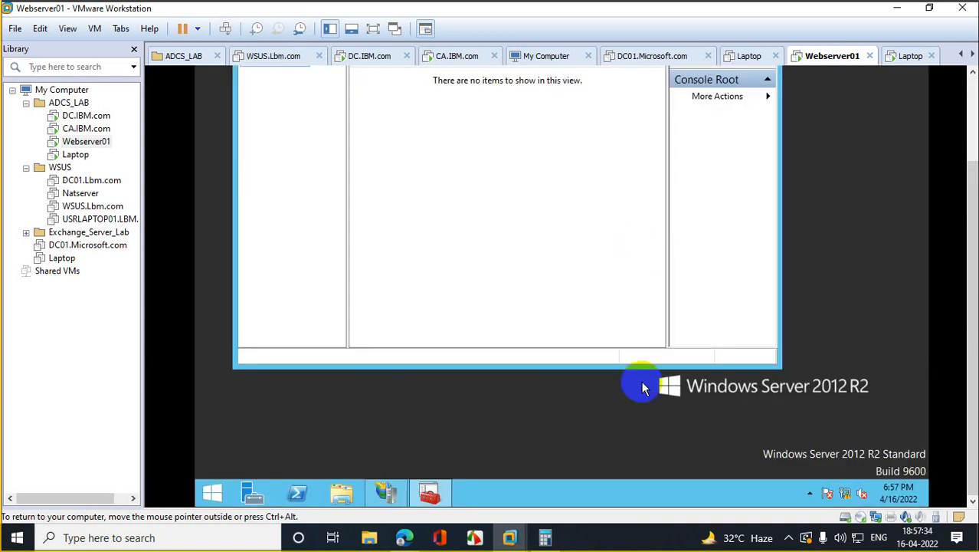
Step: Add the Certificates snap-in for the local computer account to the console
{"action": "left_click_drag", "start_coordinate": [972, 184], "coordinate": [974, 104]}
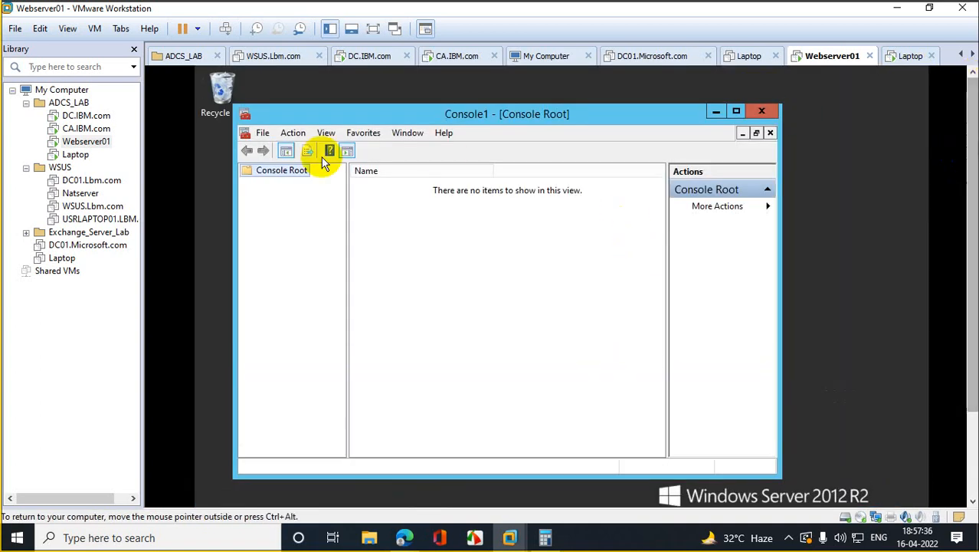
{"action": "left_click", "coordinate": [262, 133]}
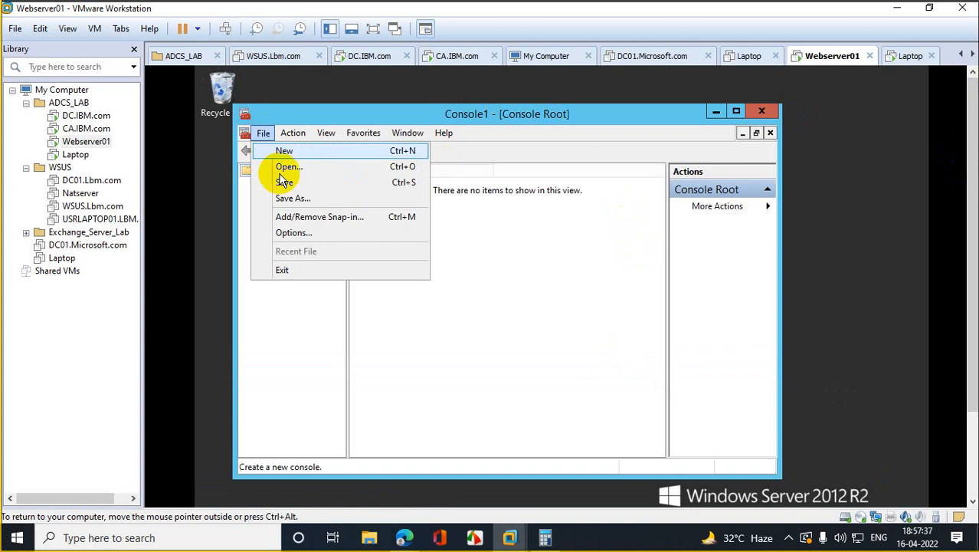
{"action": "left_click", "coordinate": [326, 212]}
{"action": "left_click", "coordinate": [310, 231]}
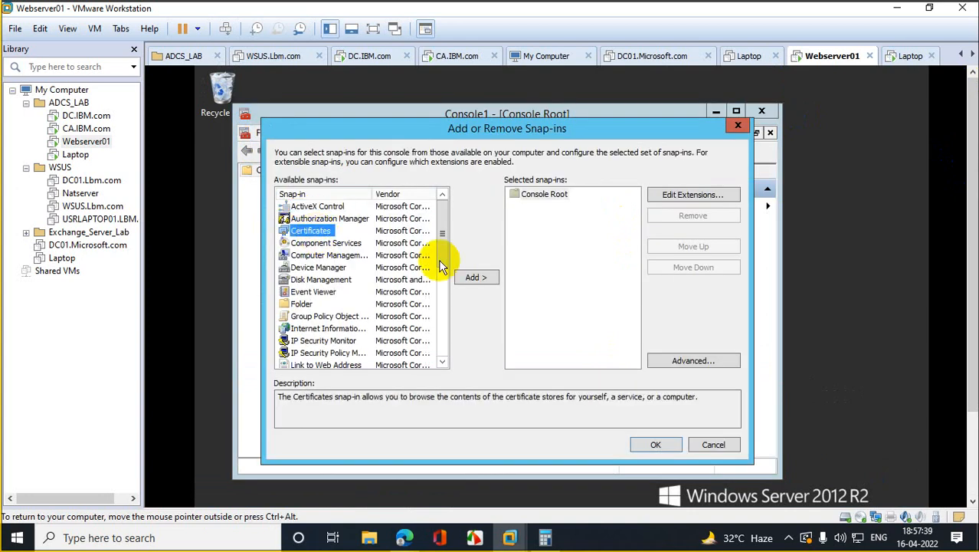
{"action": "left_click", "coordinate": [475, 276]}
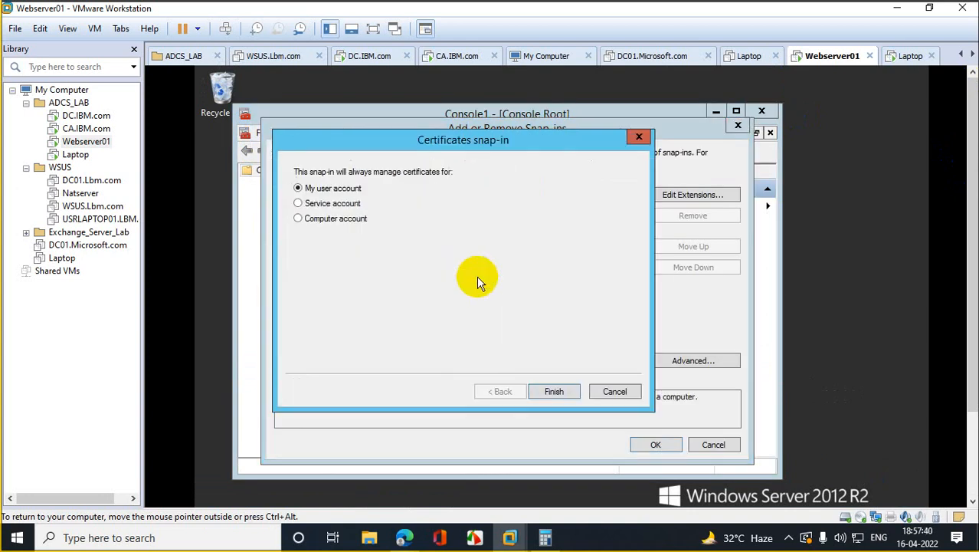
{"action": "left_click", "coordinate": [325, 222]}
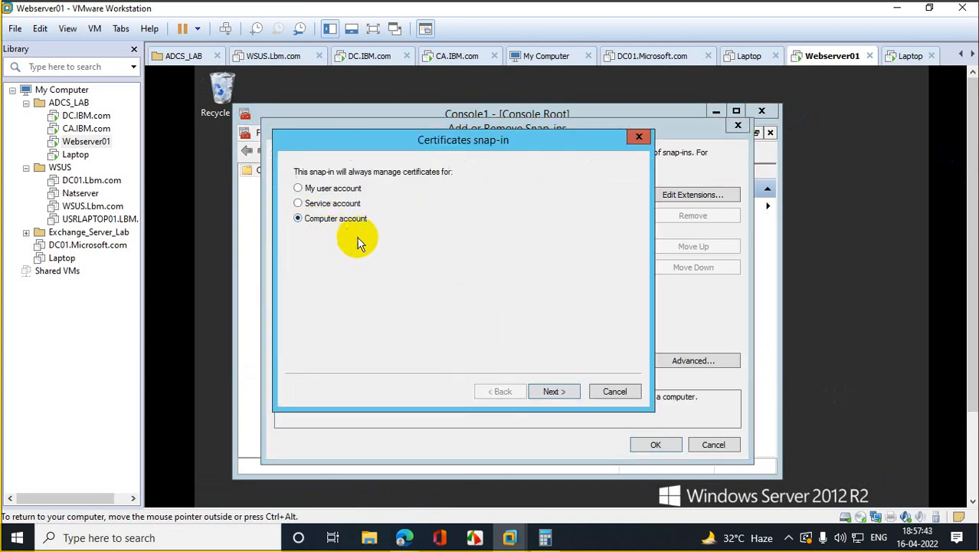
{"action": "left_click", "coordinate": [556, 399]}
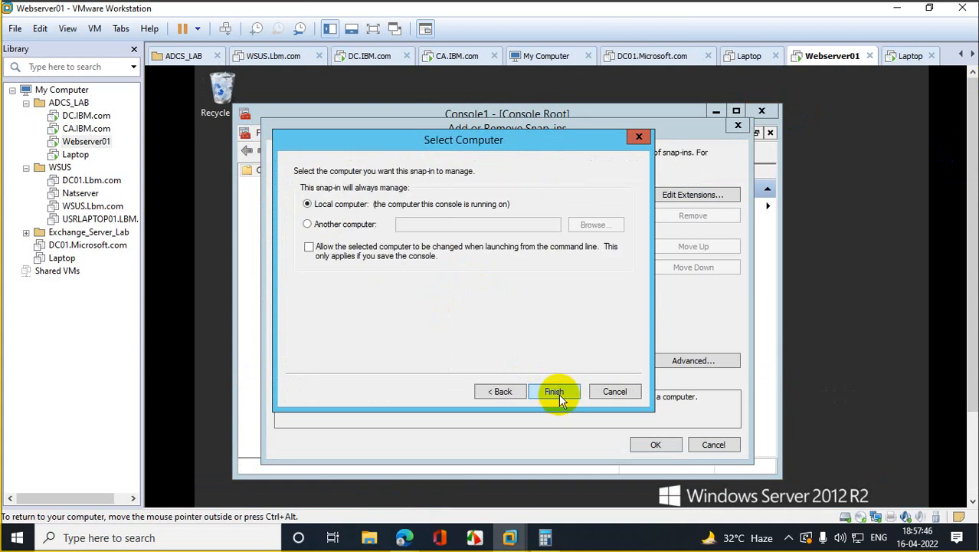
{"action": "left_click", "coordinate": [559, 393]}
{"action": "left_click", "coordinate": [648, 439]}
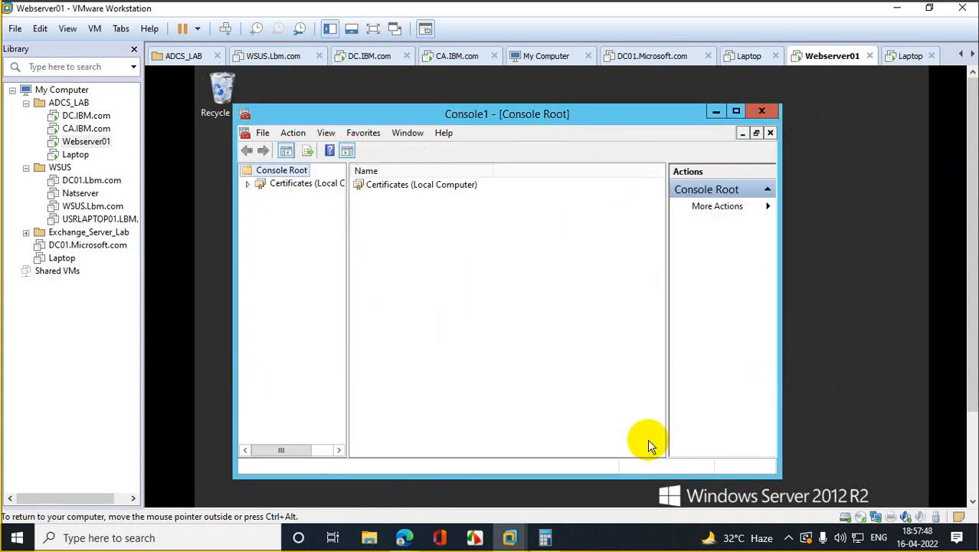
Step: View Personal > Certificates to find *.ibm.com, then close the console without saving
{"action": "left_click", "coordinate": [248, 184]}
{"action": "left_click", "coordinate": [261, 197]}
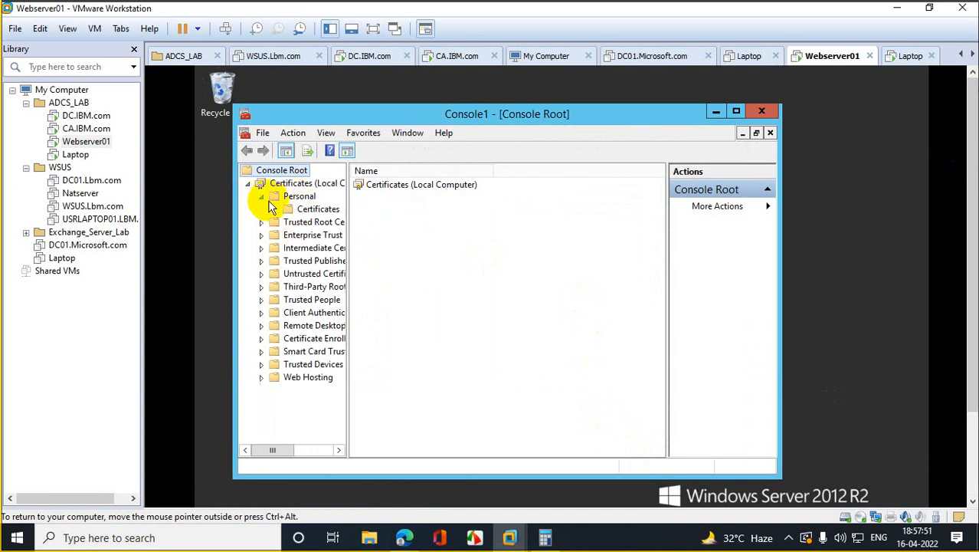
{"action": "left_click", "coordinate": [310, 208]}
{"action": "left_click", "coordinate": [737, 111]}
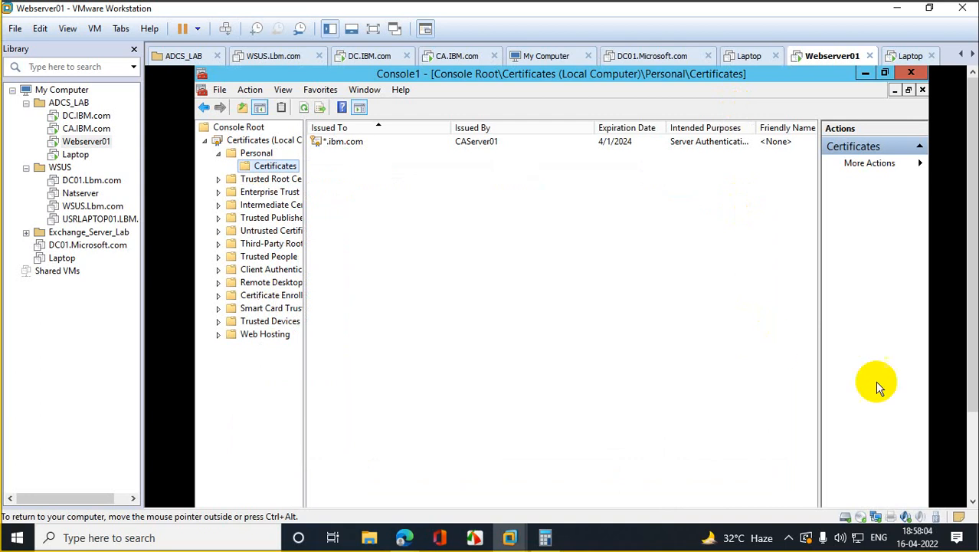
{"action": "left_click", "coordinate": [912, 73]}
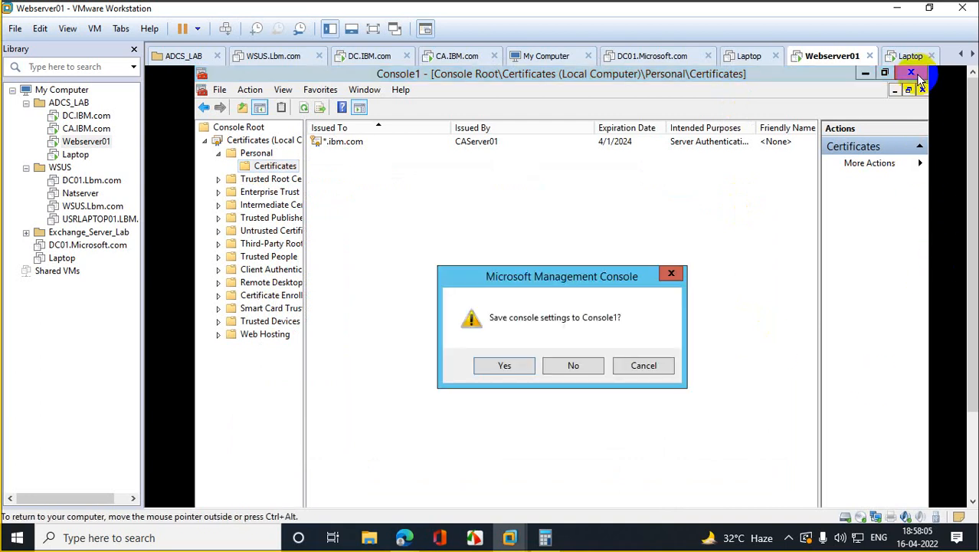
{"action": "left_click", "coordinate": [574, 365]}
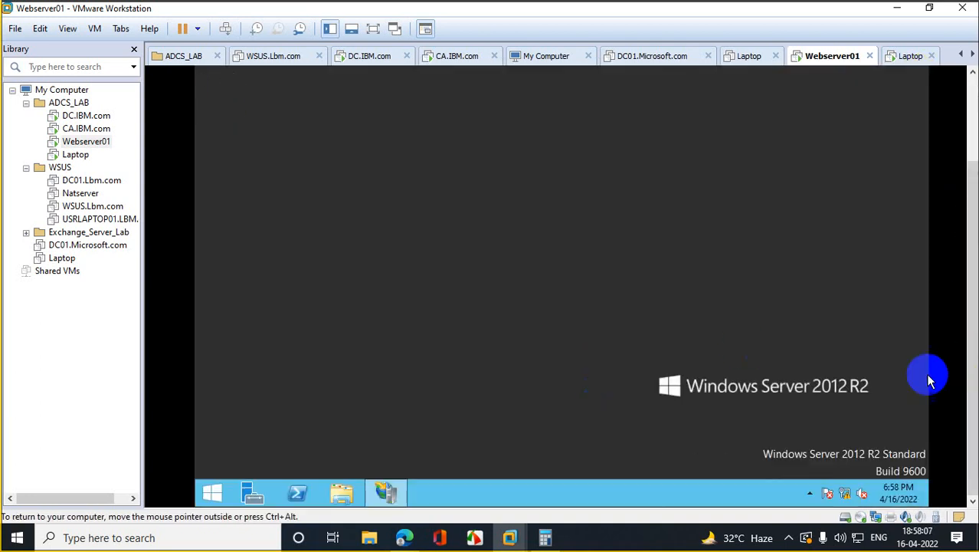
Step: Reopen IIS Manager's site bindings and remove the http port 80 myplace.ibm.com binding
{"action": "left_click", "coordinate": [377, 494]}
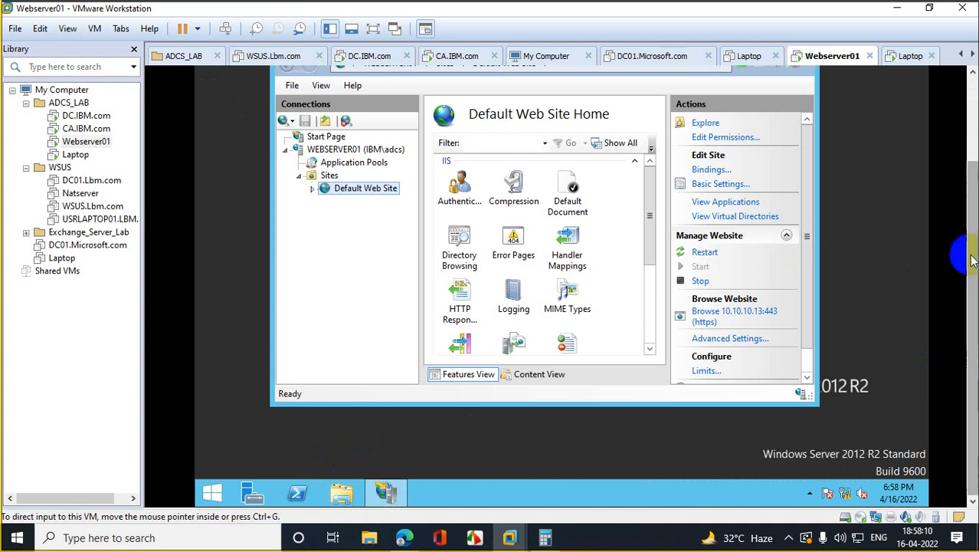
{"action": "left_click_drag", "start_coordinate": [972, 256], "coordinate": [960, 157]}
{"action": "left_click", "coordinate": [776, 148]}
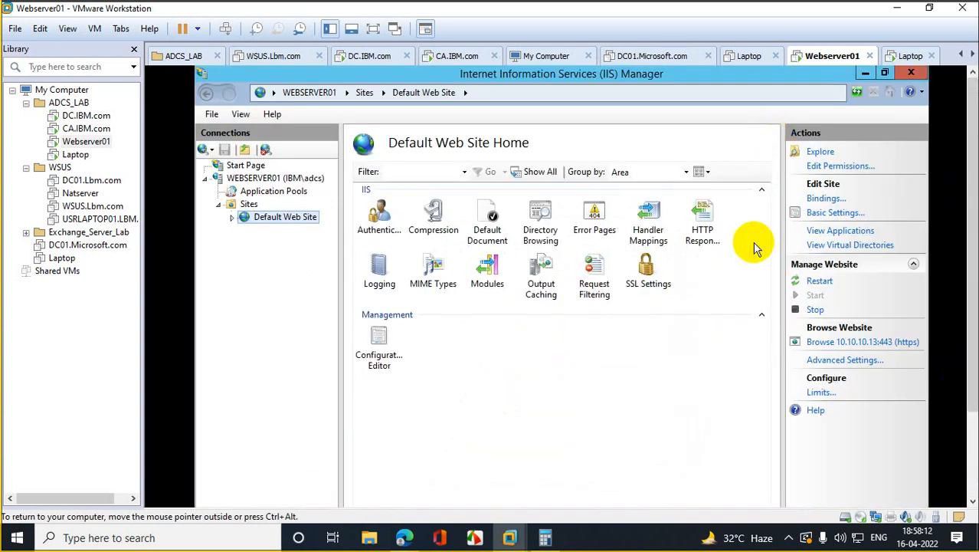
{"action": "left_click", "coordinate": [826, 198]}
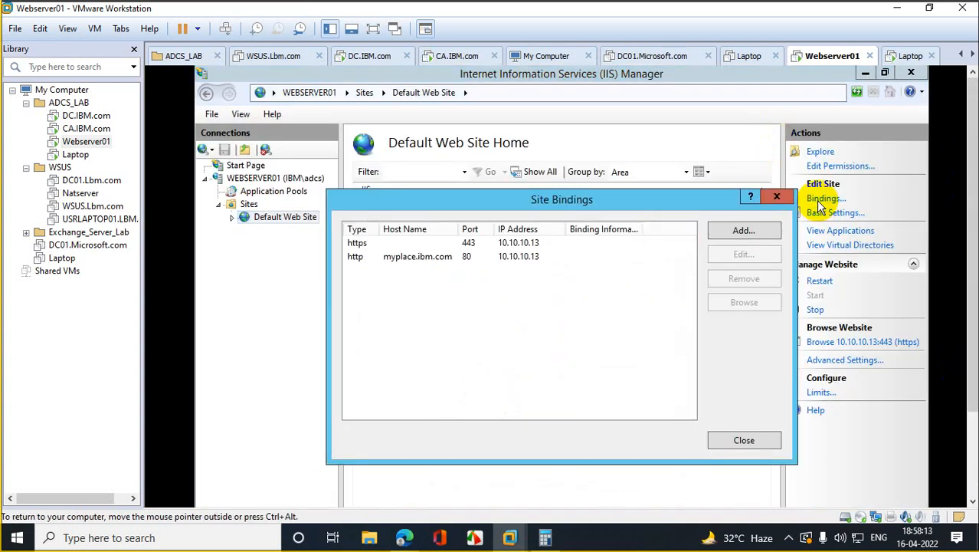
{"action": "left_click", "coordinate": [391, 256]}
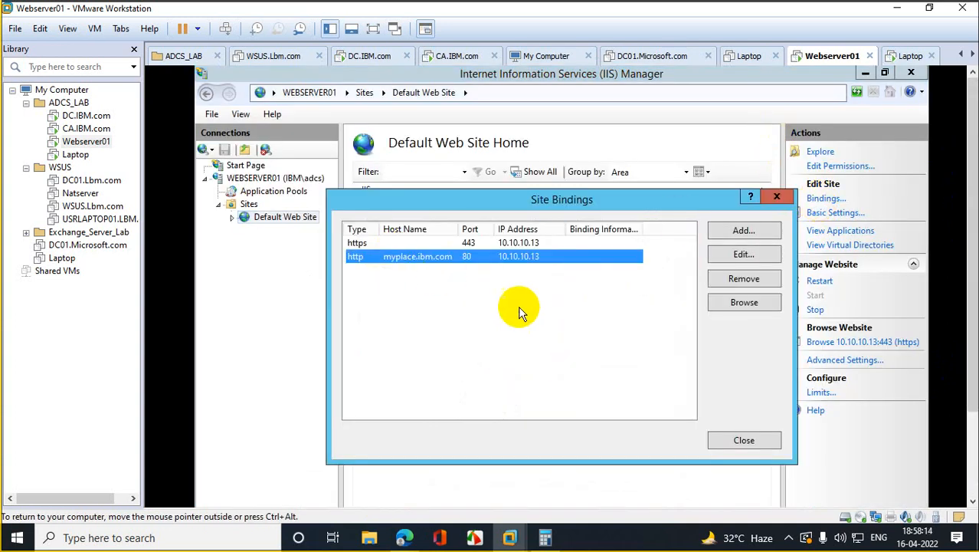
{"action": "left_click", "coordinate": [747, 254]}
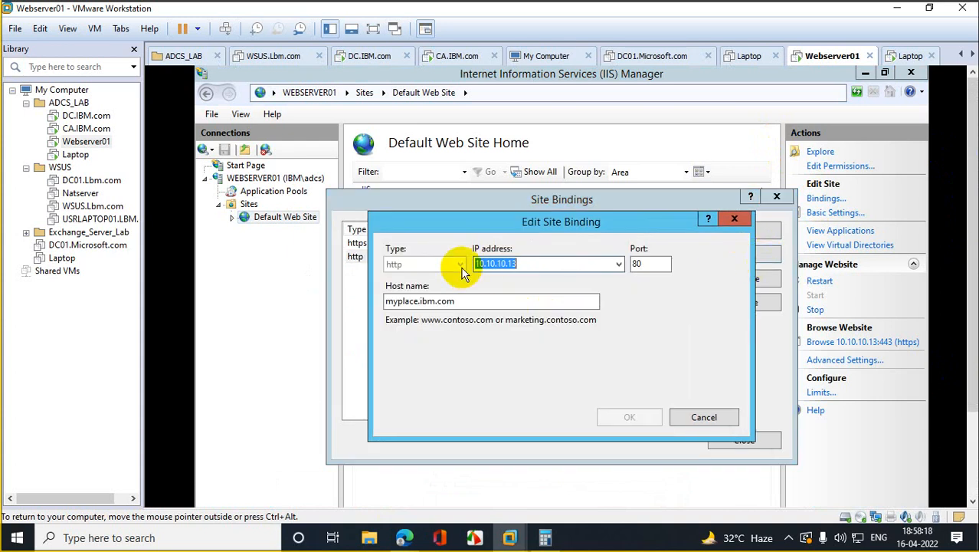
{"action": "left_click", "coordinate": [741, 222]}
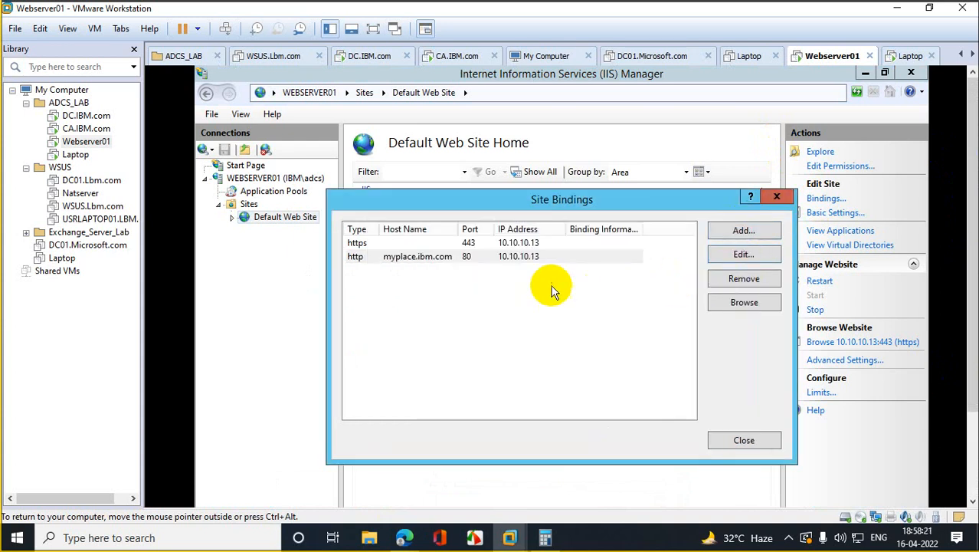
{"action": "left_click", "coordinate": [520, 260]}
{"action": "left_click", "coordinate": [743, 279]}
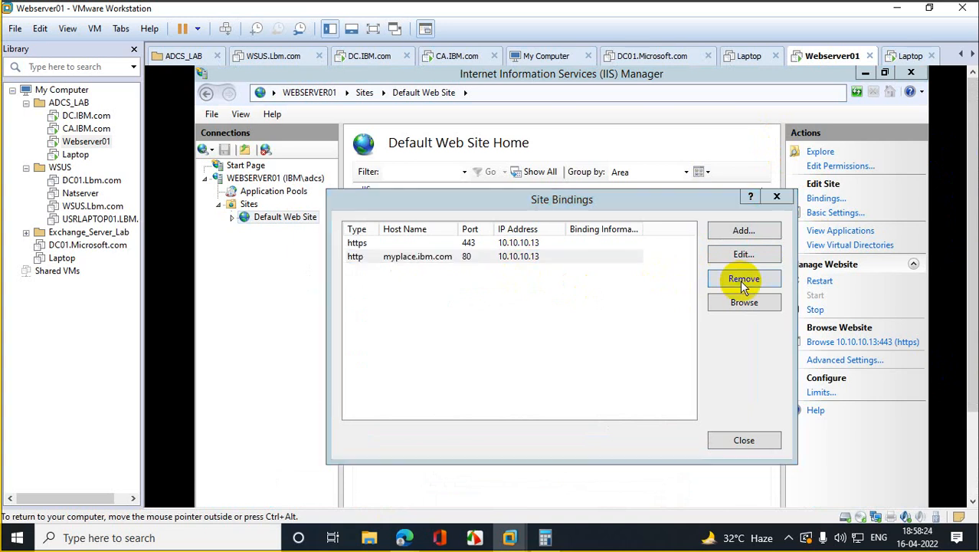
{"action": "left_click", "coordinate": [528, 383]}
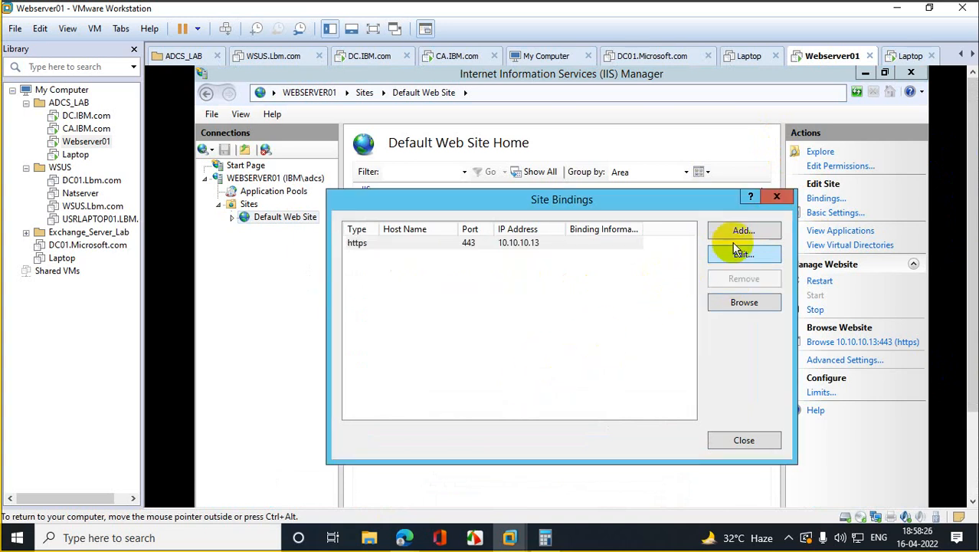
Step: Add an https binding on 10.10.10.13 for myplace.ibm.com using the *.ibm.com certificate
{"action": "left_click", "coordinate": [742, 234]}
{"action": "left_click", "coordinate": [445, 264]}
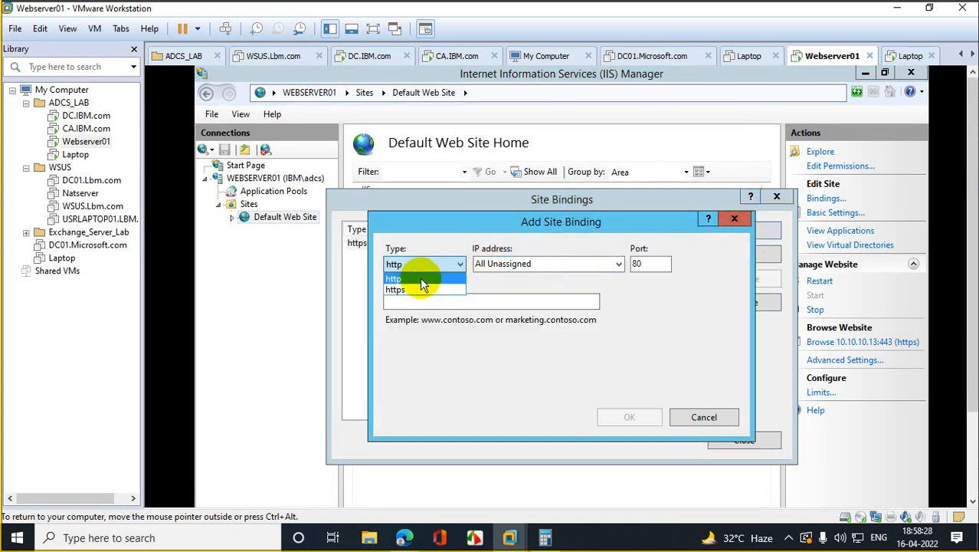
{"action": "left_click", "coordinate": [414, 289]}
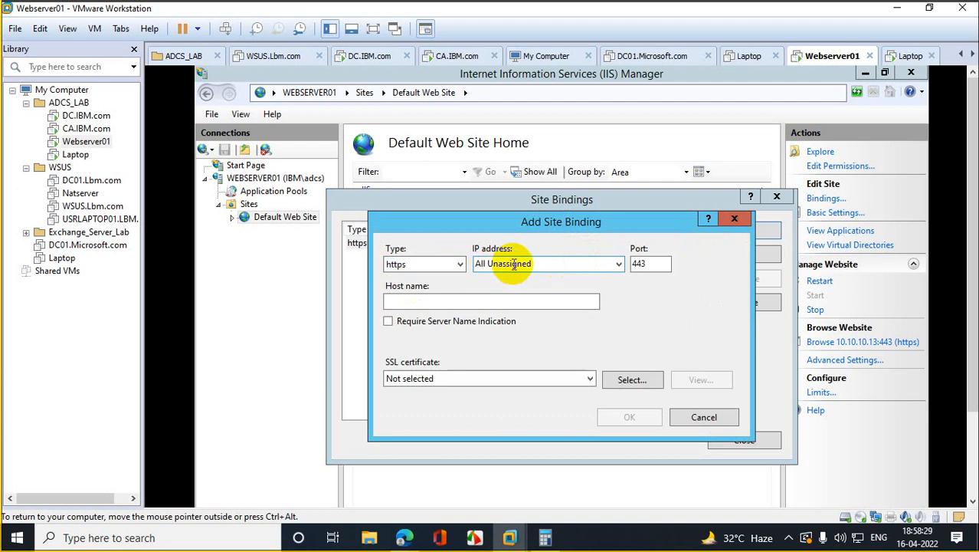
{"action": "left_click", "coordinate": [620, 264]}
{"action": "left_click", "coordinate": [529, 290]}
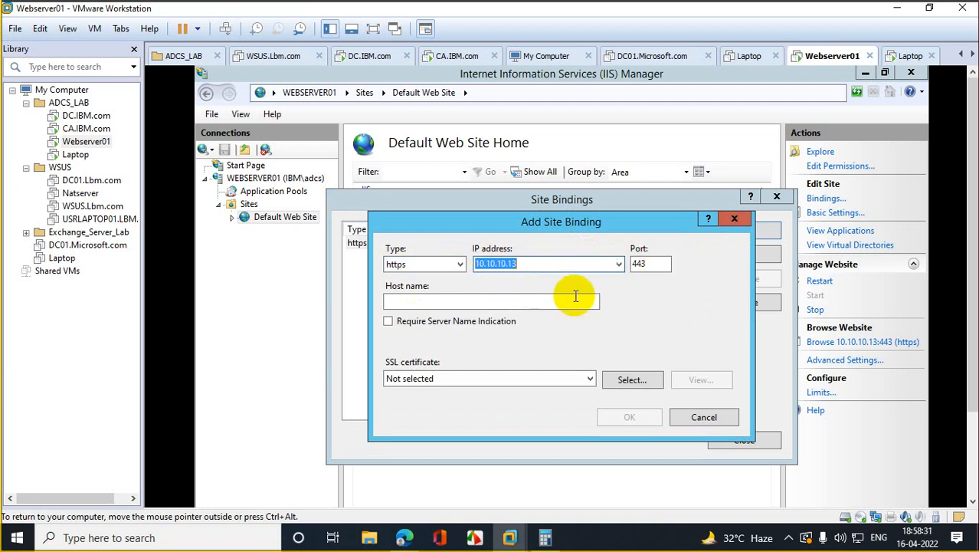
{"action": "left_click", "coordinate": [488, 305]}
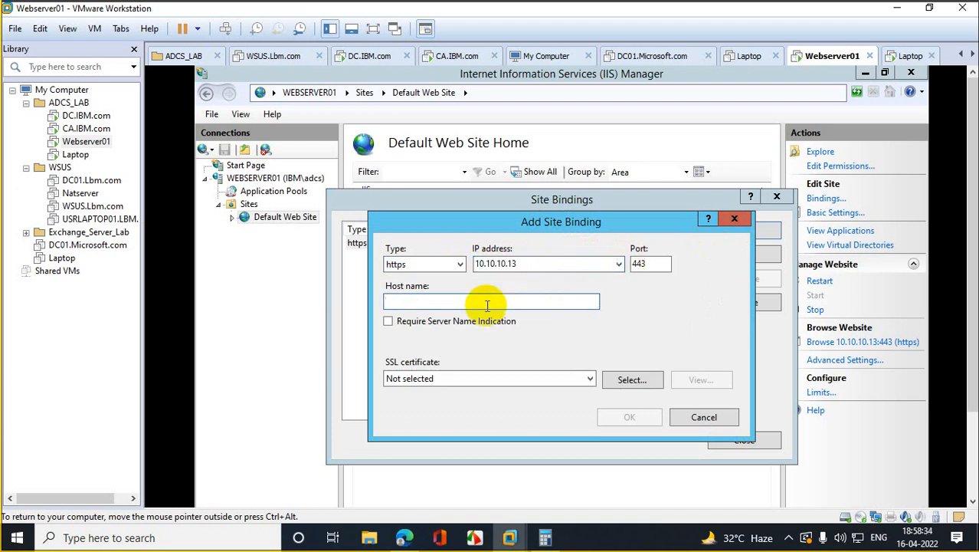
{"action": "type", "text": "myplace.ibm.com"}
{"action": "left_click", "coordinate": [579, 377]}
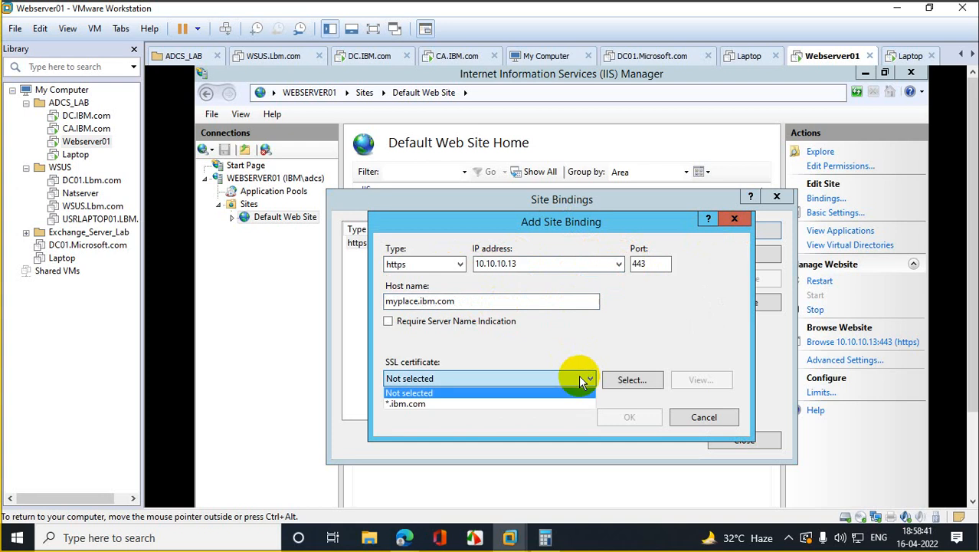
{"action": "left_click", "coordinate": [456, 403]}
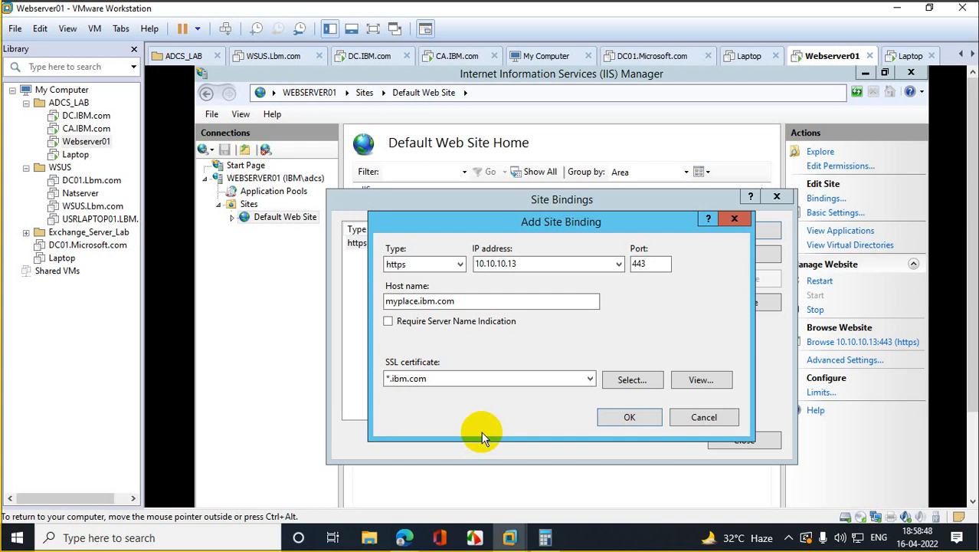
{"action": "left_click", "coordinate": [628, 418]}
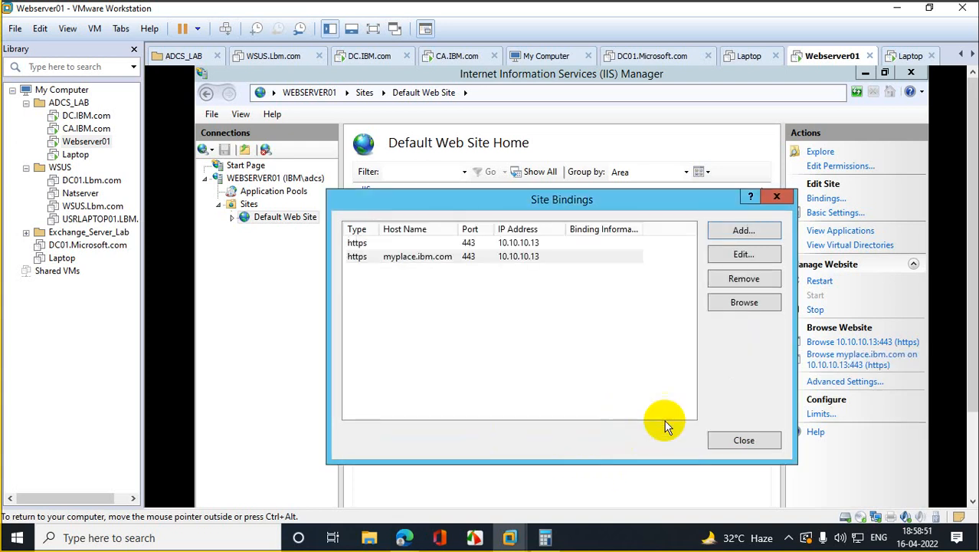
{"action": "left_click", "coordinate": [746, 440]}
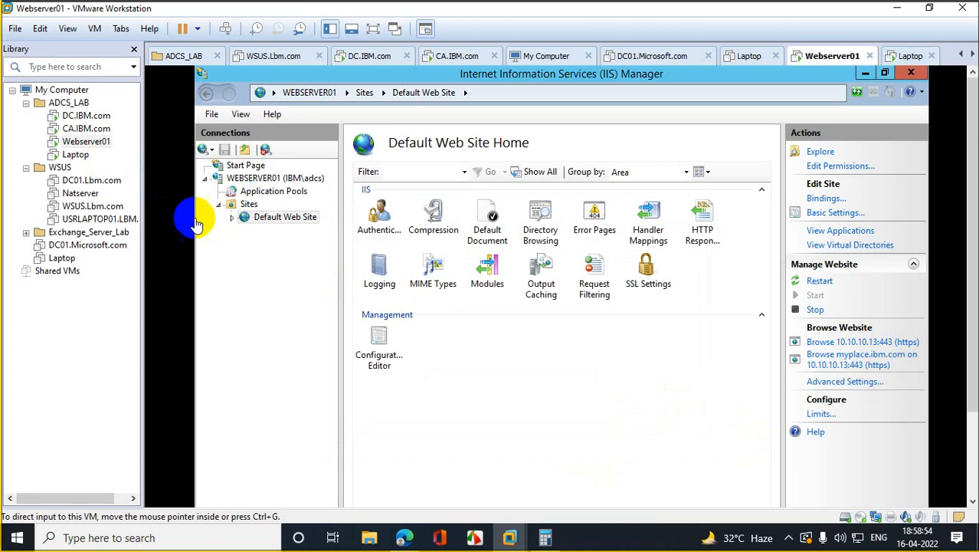
Step: Stop and then start the WEBSERVER01 web server
{"action": "right_click", "coordinate": [267, 182]}
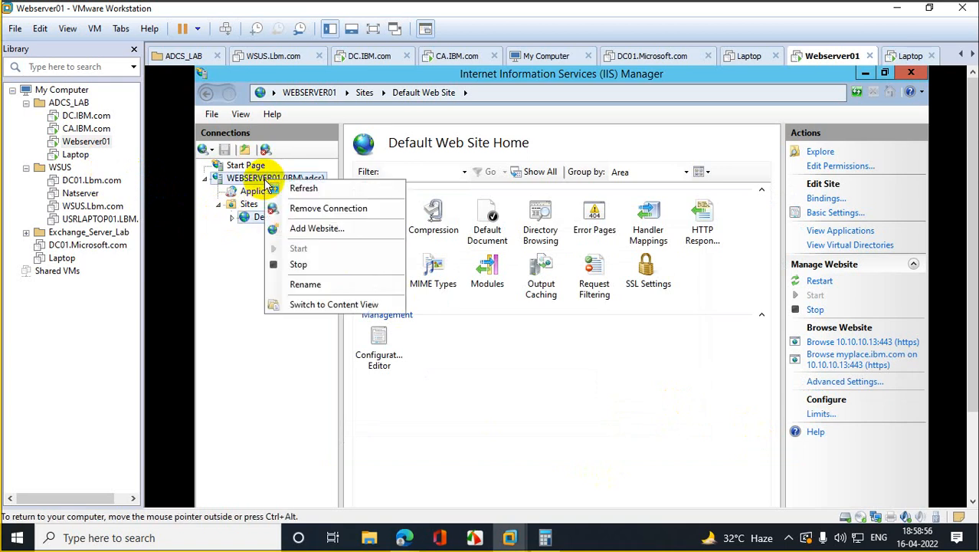
{"action": "left_click", "coordinate": [321, 264]}
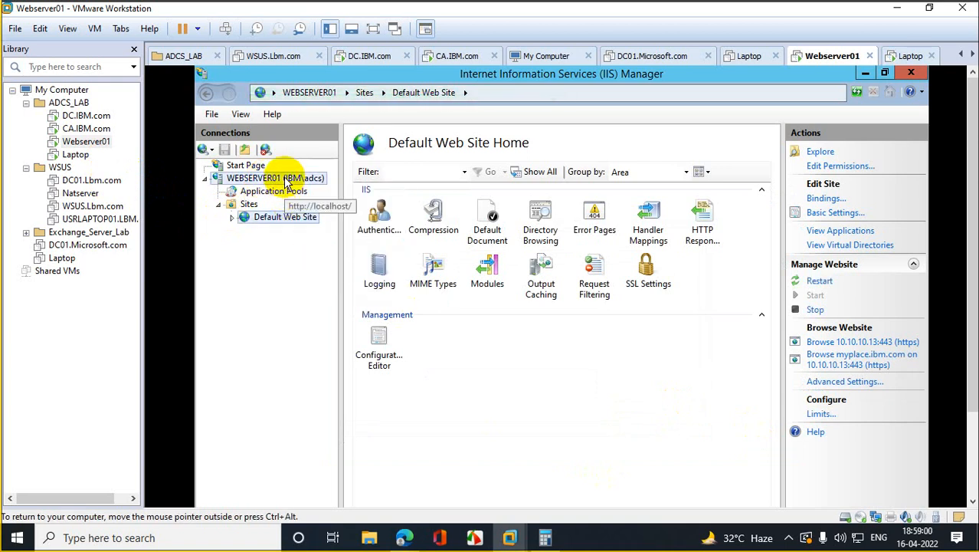
{"action": "right_click", "coordinate": [288, 182]}
{"action": "left_click", "coordinate": [329, 246]}
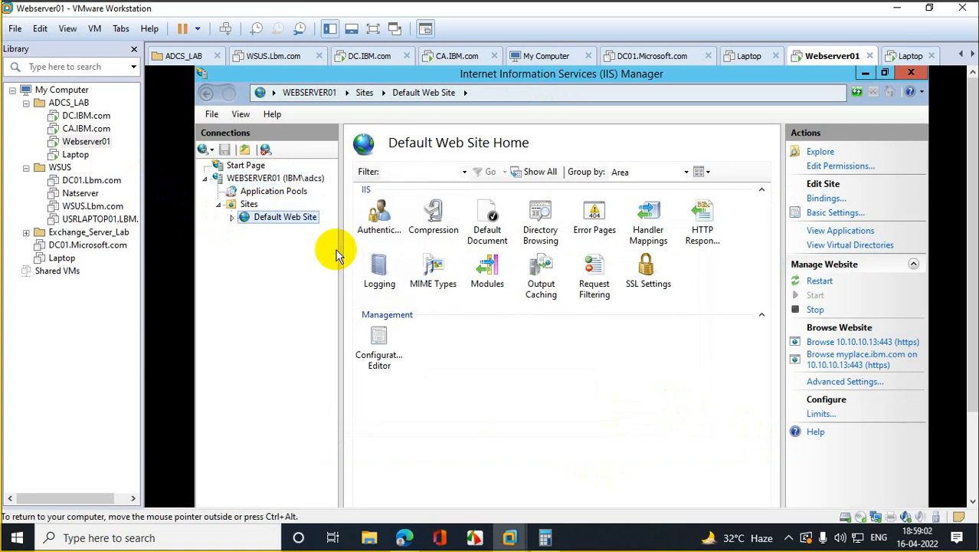
{"action": "left_click", "coordinate": [76, 156]}
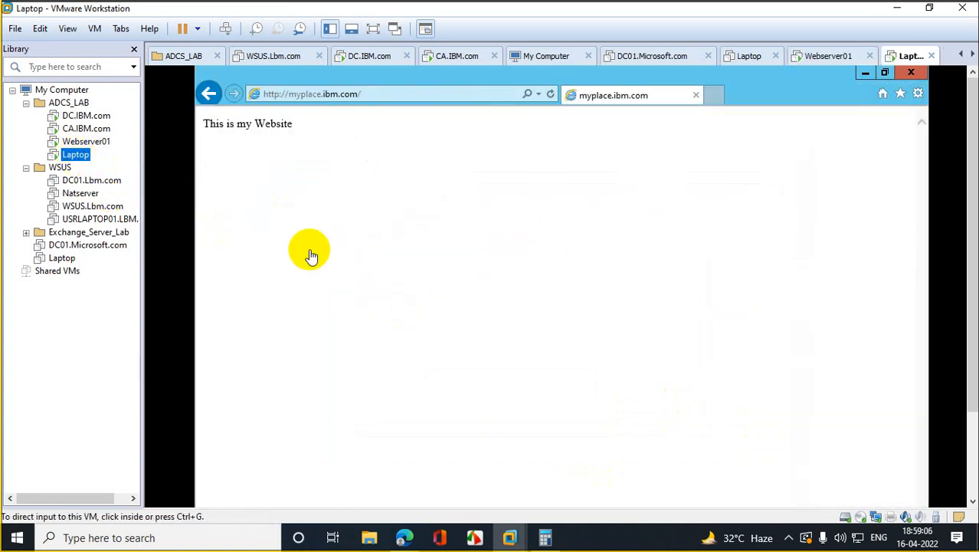
{"action": "left_click", "coordinate": [274, 95]}
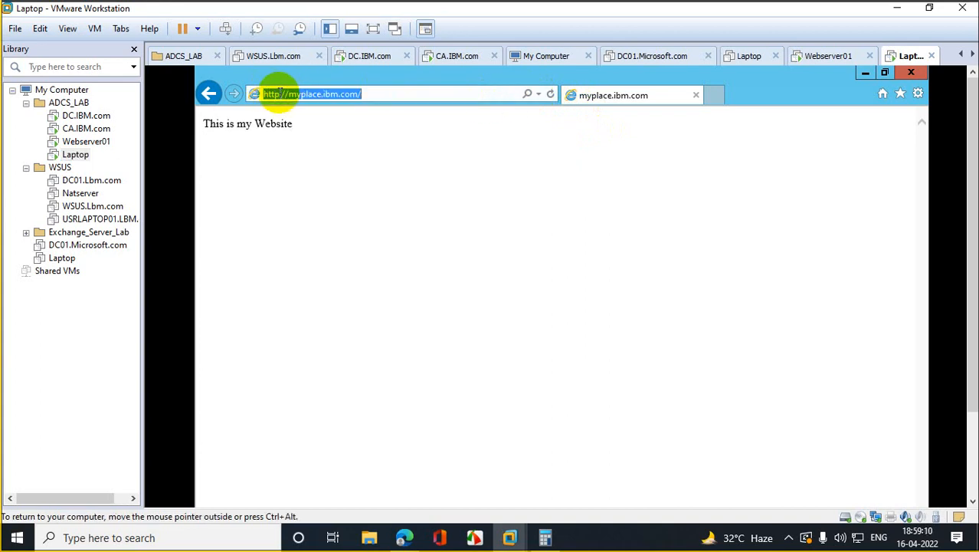
{"action": "left_click", "coordinate": [280, 94]}
{"action": "type", "text": "s"}
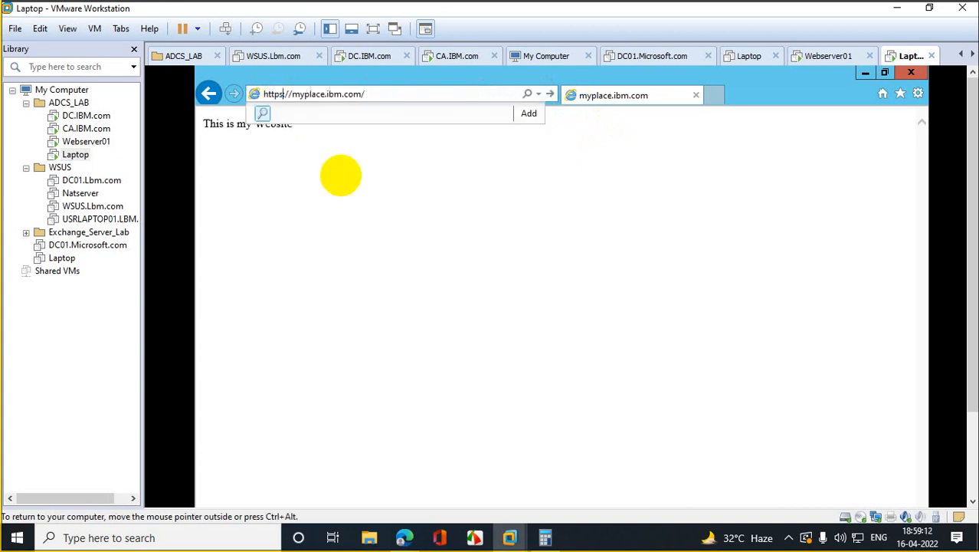
{"action": "key", "text": "Return"}
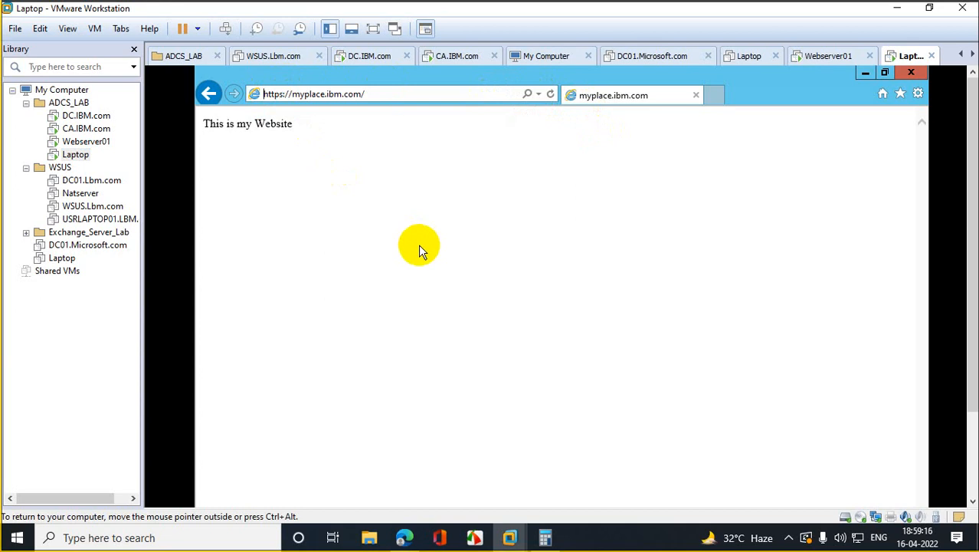
{"action": "left_click", "coordinate": [910, 72]}
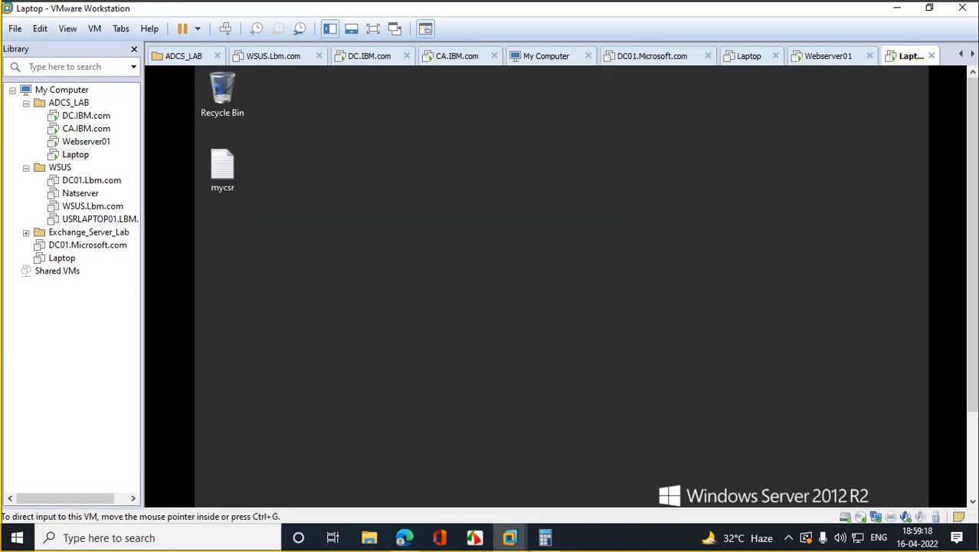
{"action": "left_click_drag", "start_coordinate": [974, 209], "coordinate": [978, 297]}
{"action": "left_click", "coordinate": [287, 431]}
{"action": "left_click", "coordinate": [223, 492]}
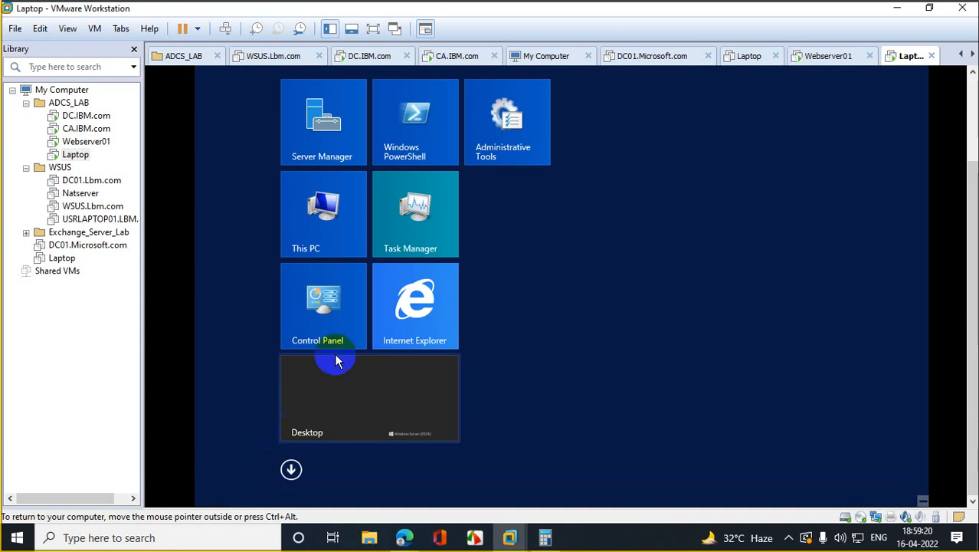
{"action": "left_click", "coordinate": [395, 298]}
{"action": "left_click_drag", "start_coordinate": [976, 249], "coordinate": [972, 153]}
{"action": "left_click", "coordinate": [539, 97]}
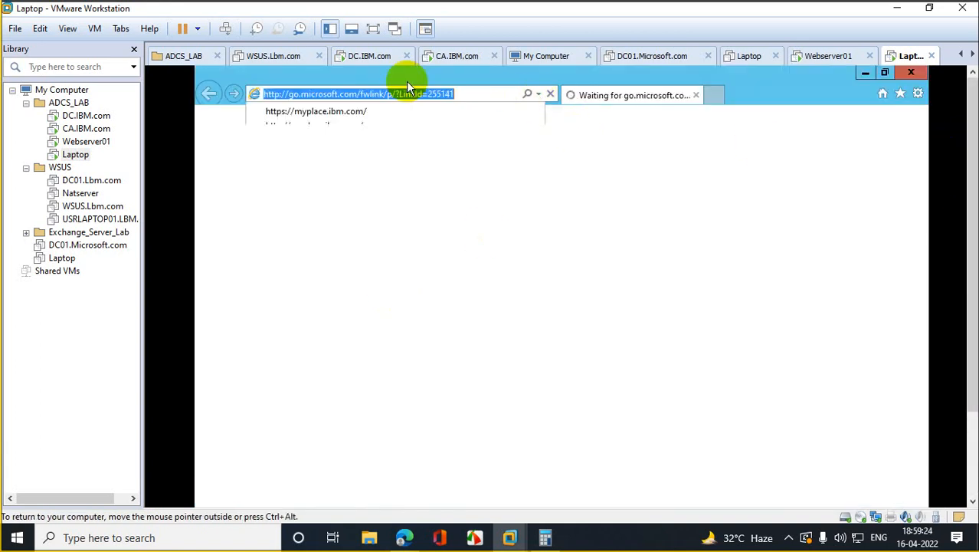
{"action": "type", "text": "htt"}
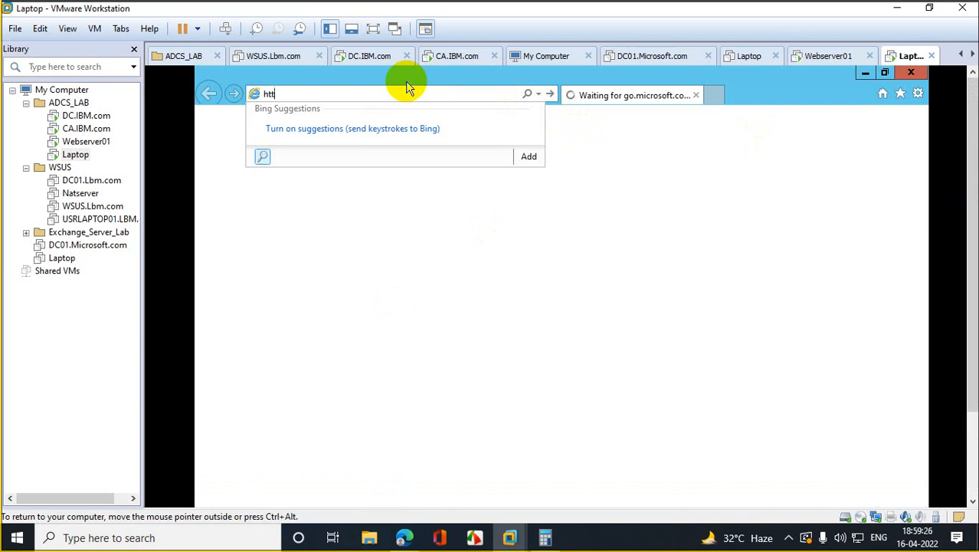
{"action": "type", "text": "ps://"}
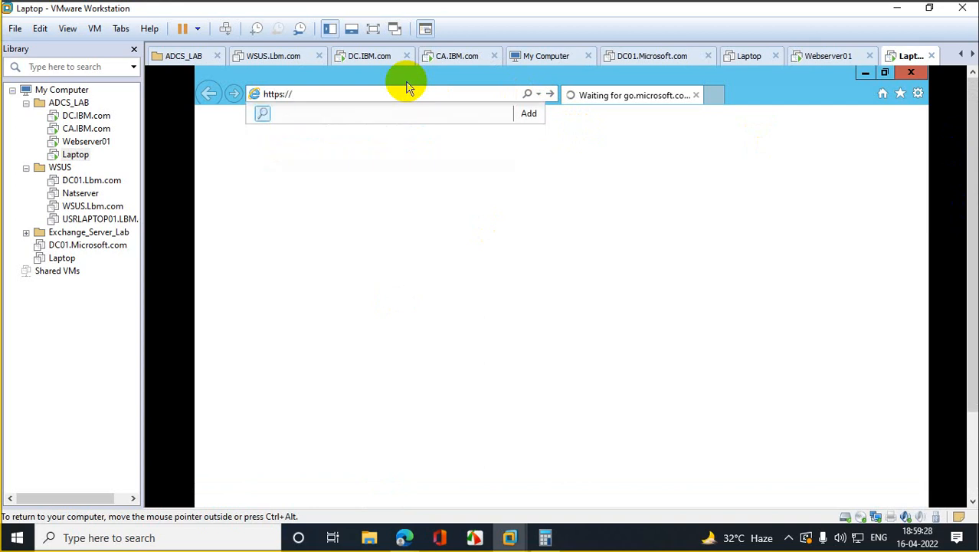
{"action": "type", "text": "myplace"}
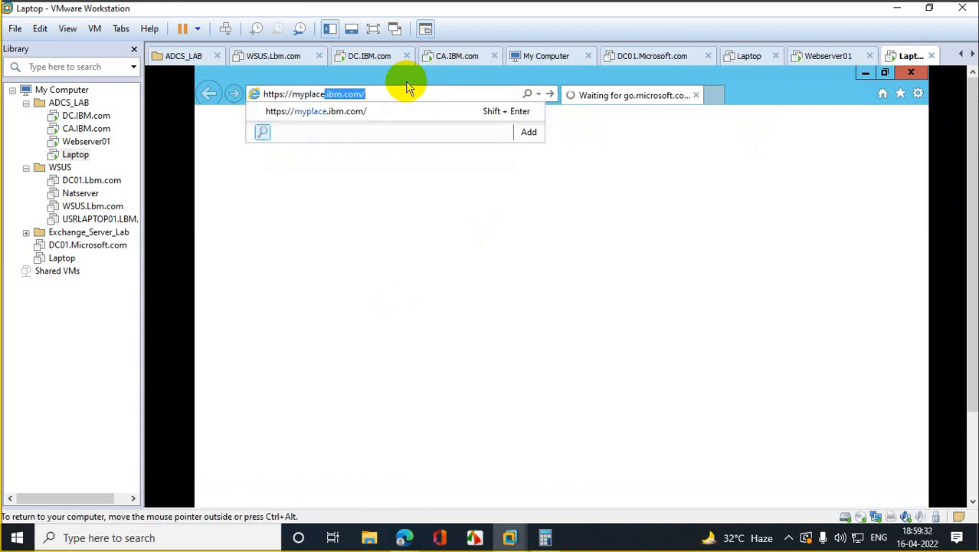
{"action": "key", "text": "Return"}
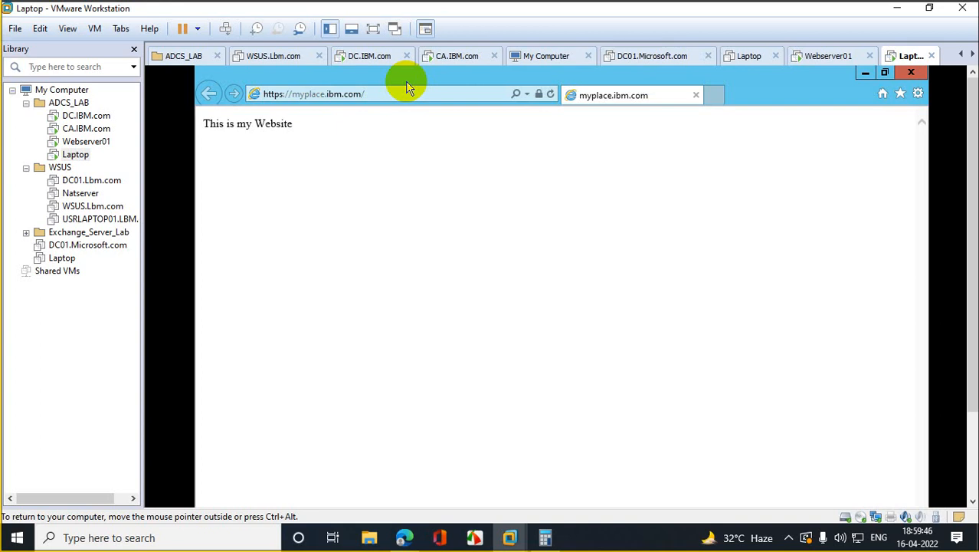
Step: Inspect the site's *.ibm.com certificate from CAServer01, then close the browser
{"action": "left_click", "coordinate": [540, 94]}
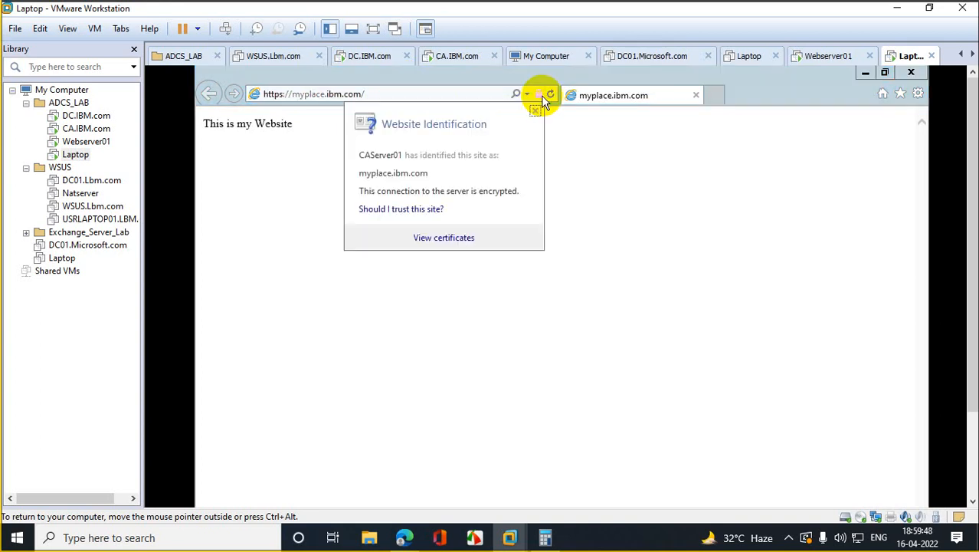
{"action": "left_click", "coordinate": [447, 240]}
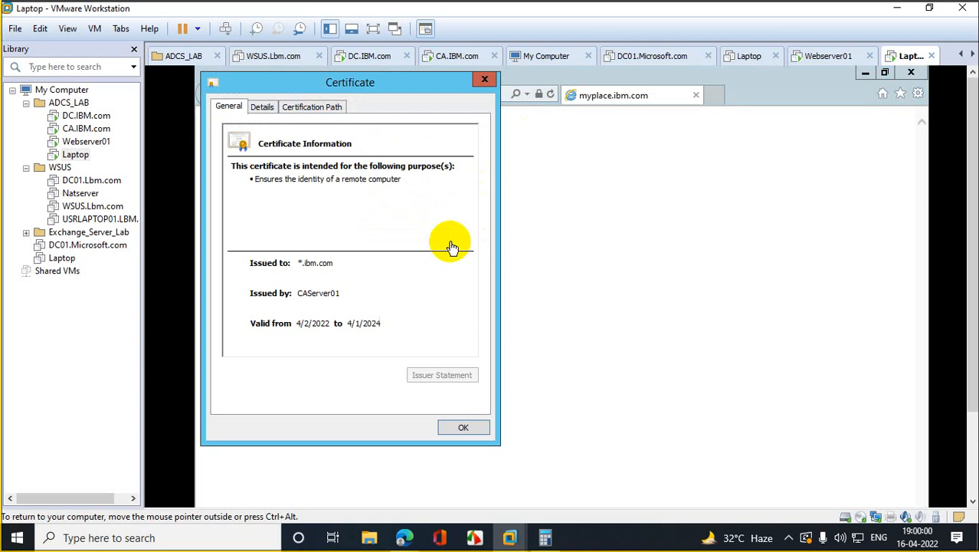
{"action": "left_click", "coordinate": [484, 80]}
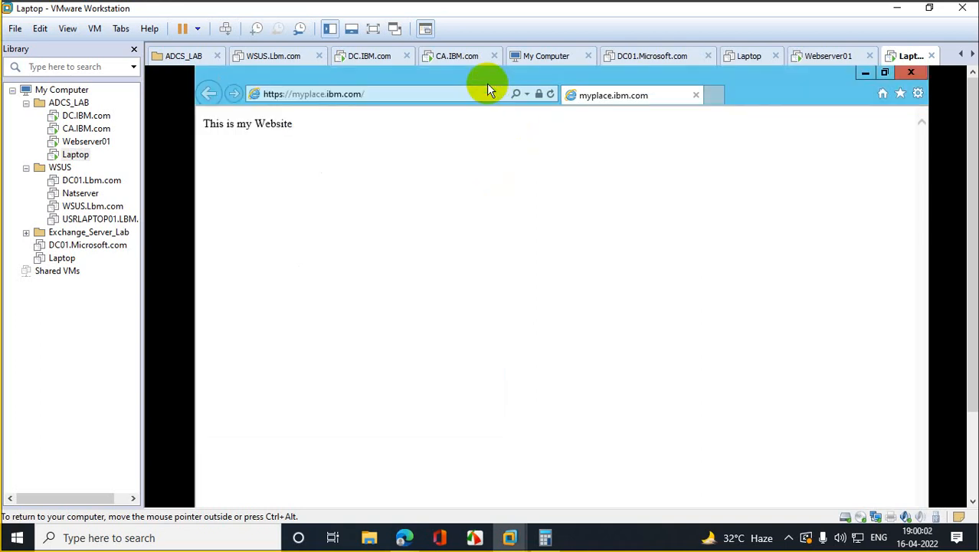
{"action": "left_click", "coordinate": [919, 76]}
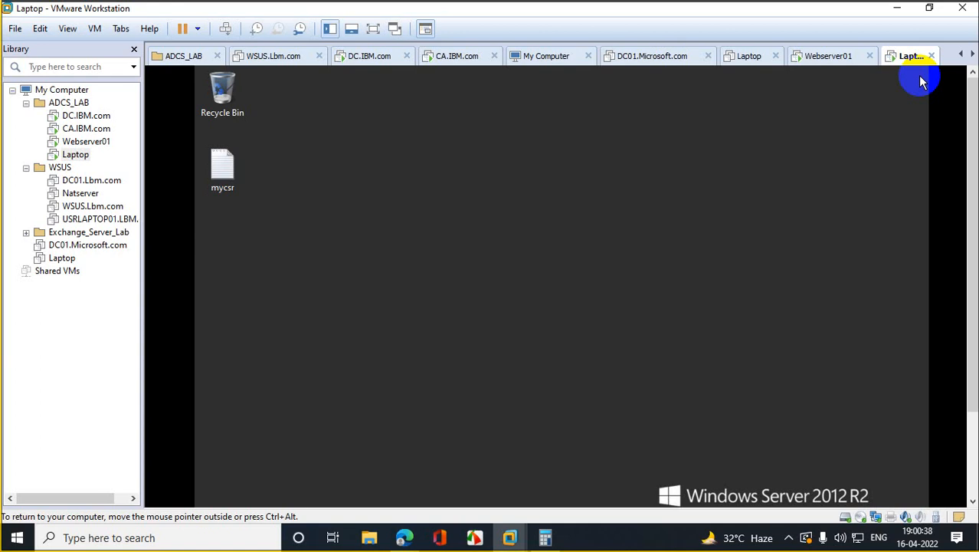
Step: Launch Server Manager on the Laptop VM and look through its Tools menu
{"action": "left_click_drag", "start_coordinate": [971, 211], "coordinate": [971, 361]}
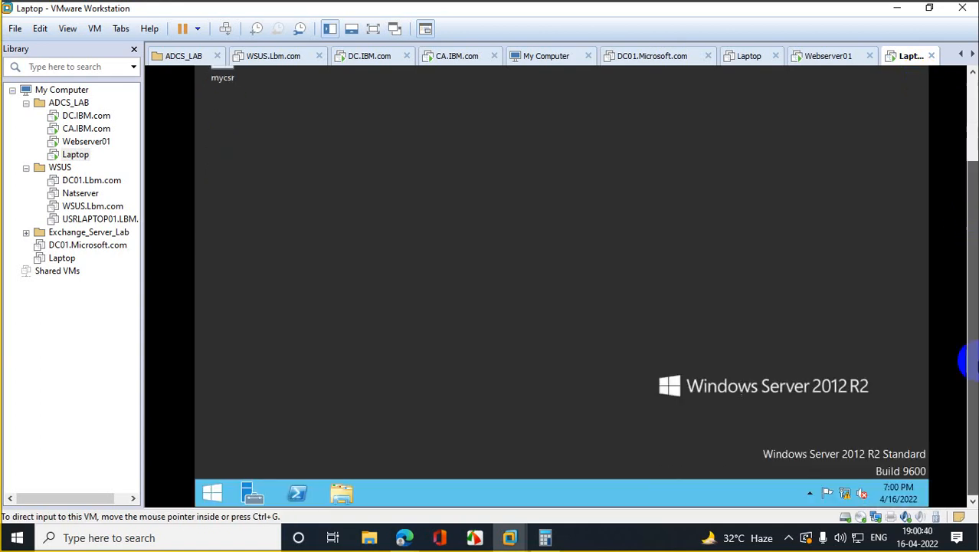
{"action": "left_click", "coordinate": [266, 485]}
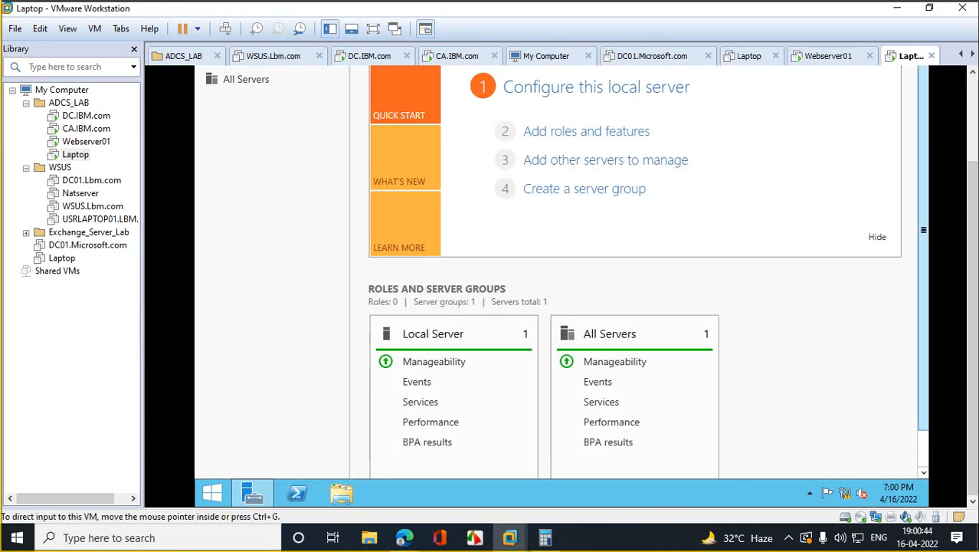
{"action": "left_click_drag", "start_coordinate": [970, 213], "coordinate": [969, 105]}
{"action": "left_click", "coordinate": [830, 107]}
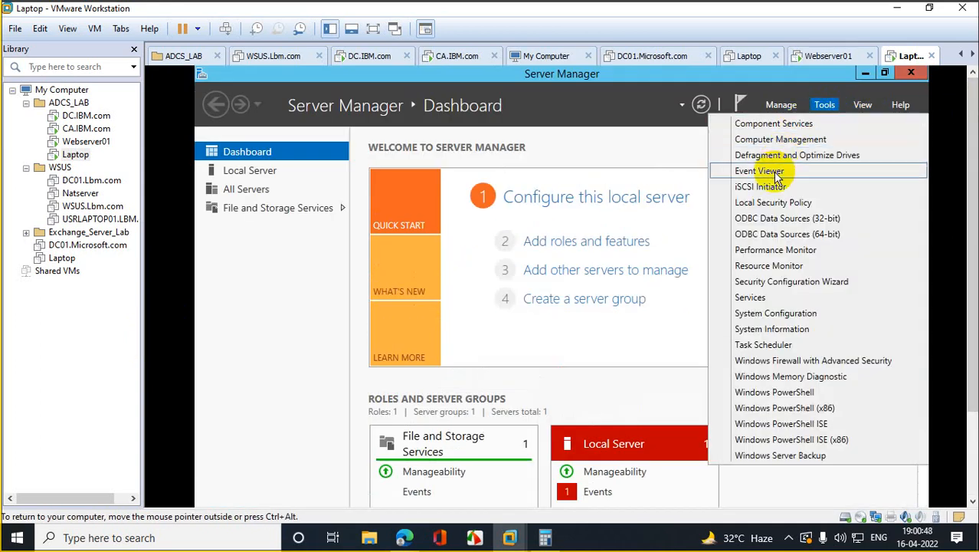
{"action": "left_click", "coordinate": [676, 184]}
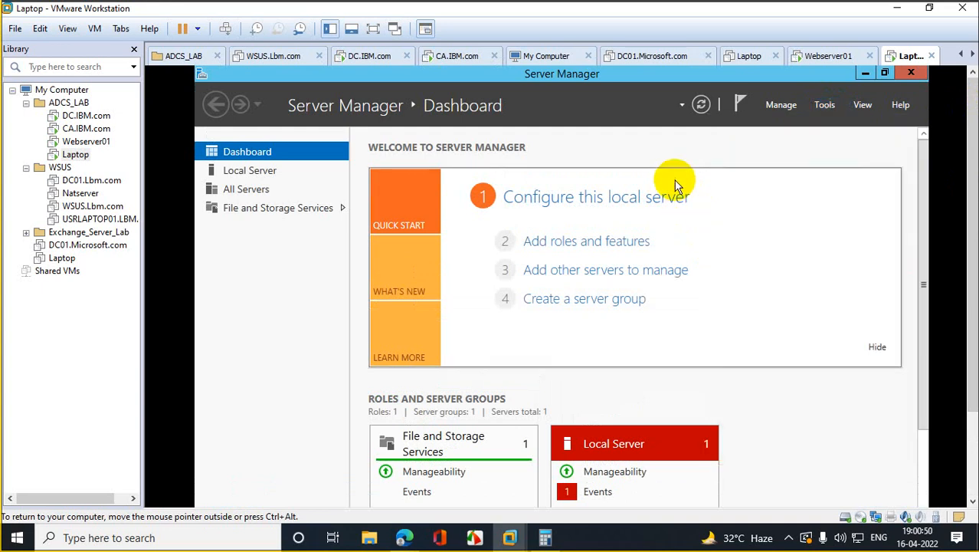
{"action": "left_click", "coordinate": [824, 104]}
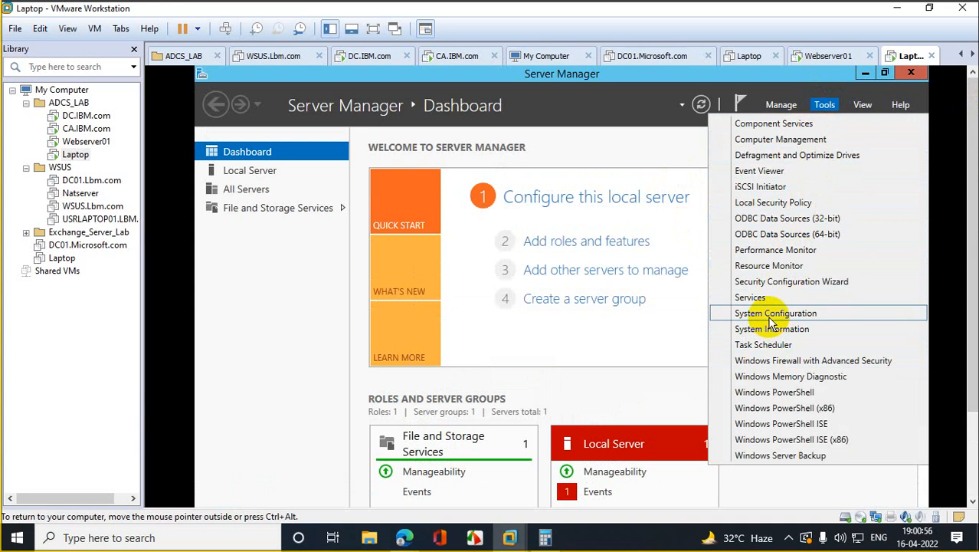
{"action": "left_click", "coordinate": [606, 166]}
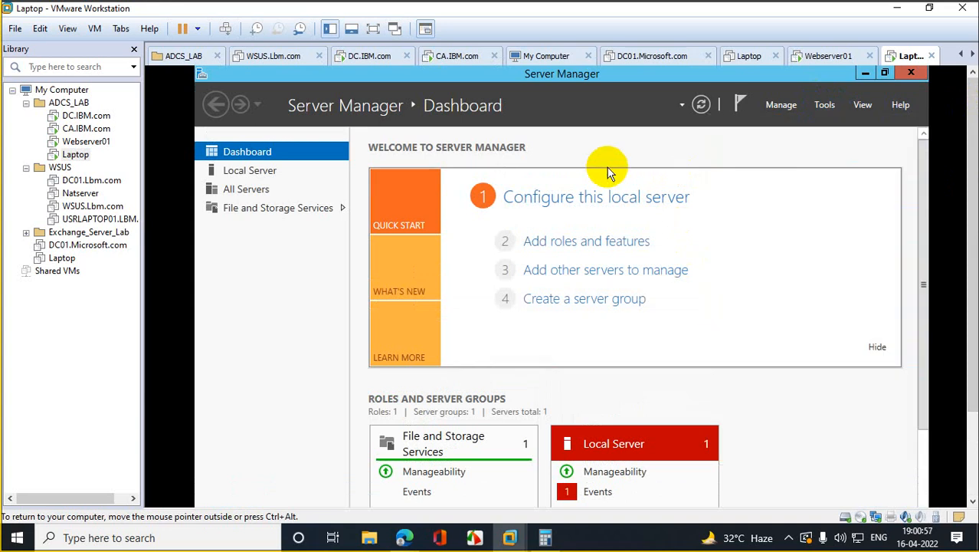
Step: Switch to CA.IBM.com and unlock it with Ctrl+Alt+Del and the account password
{"action": "left_click", "coordinate": [89, 130]}
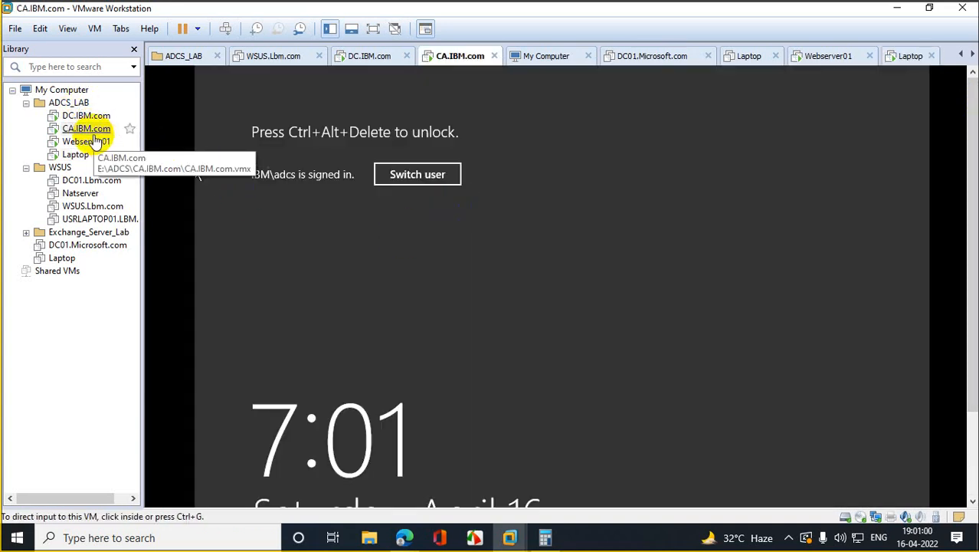
{"action": "right_click", "coordinate": [94, 136]}
{"action": "left_click", "coordinate": [186, 264]}
{"action": "left_click", "coordinate": [558, 273]}
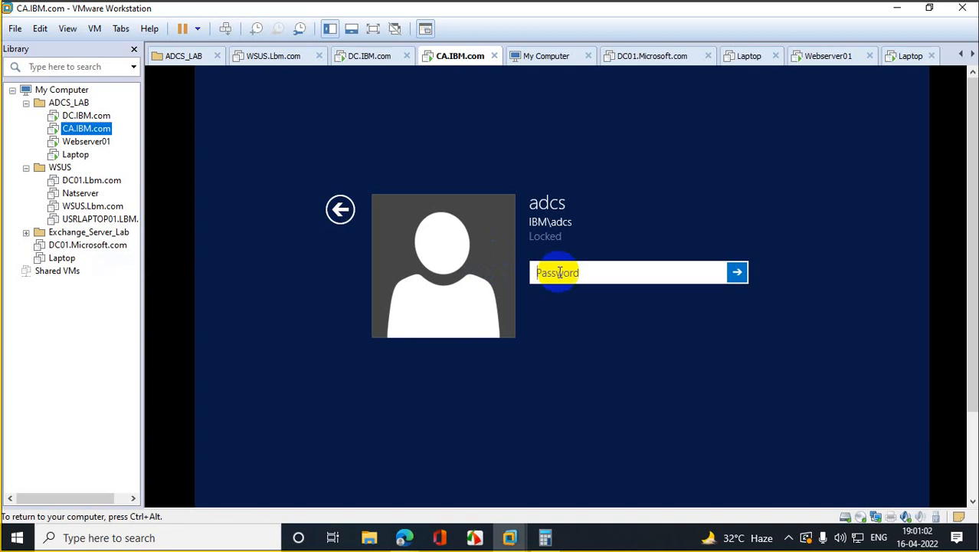
{"action": "left_click", "coordinate": [566, 277]}
{"action": "type", "text": "••••"}
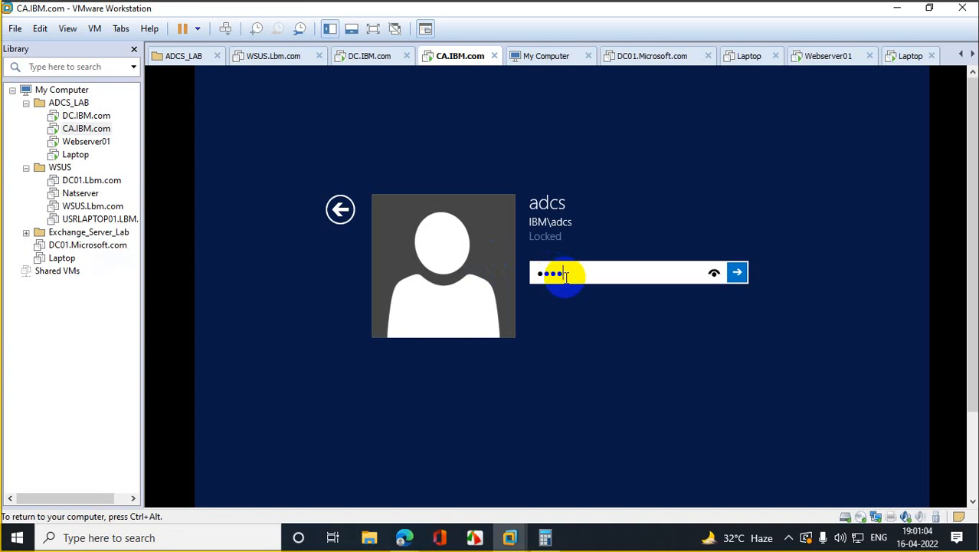
{"action": "type", "text": "••••••••"}
{"action": "key", "text": "Return"}
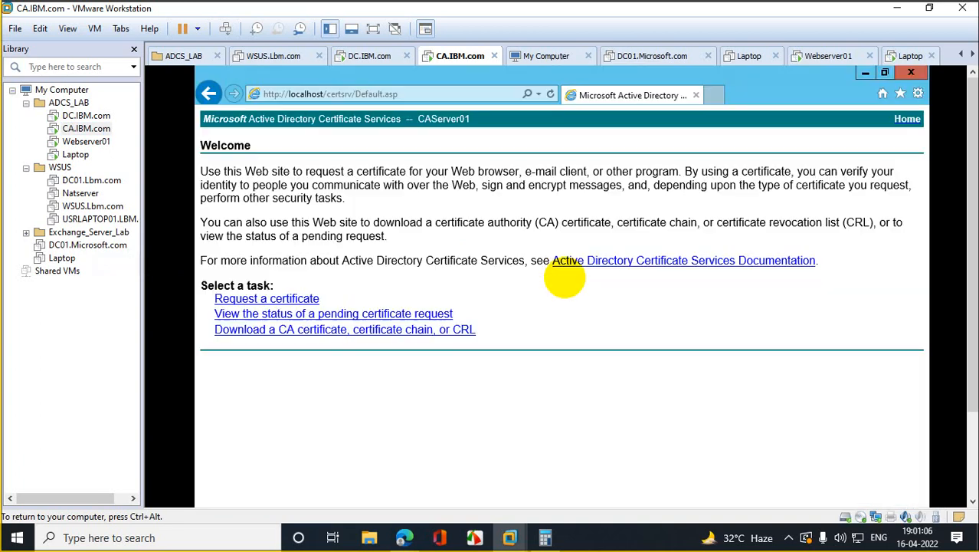
Step: Close the certificate services web page and launch Server Manager on the CA machine
{"action": "left_click", "coordinate": [913, 73]}
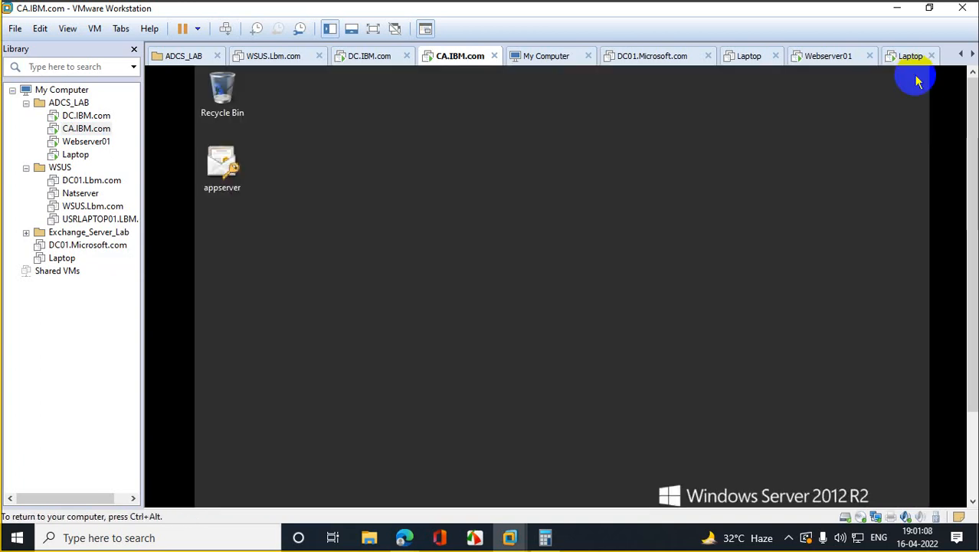
{"action": "left_click_drag", "start_coordinate": [973, 176], "coordinate": [973, 267]}
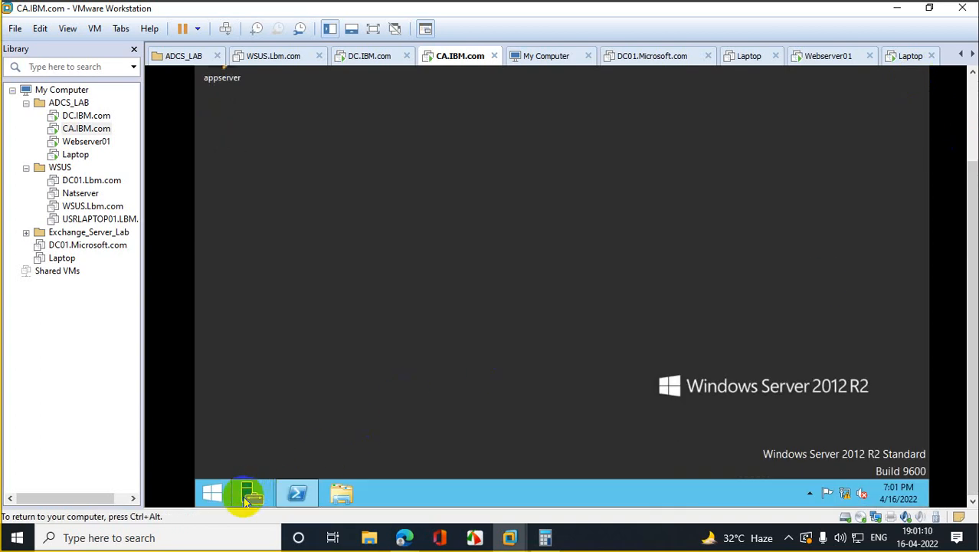
{"action": "left_click", "coordinate": [247, 496]}
{"action": "left_click_drag", "start_coordinate": [964, 208], "coordinate": [966, 142]}
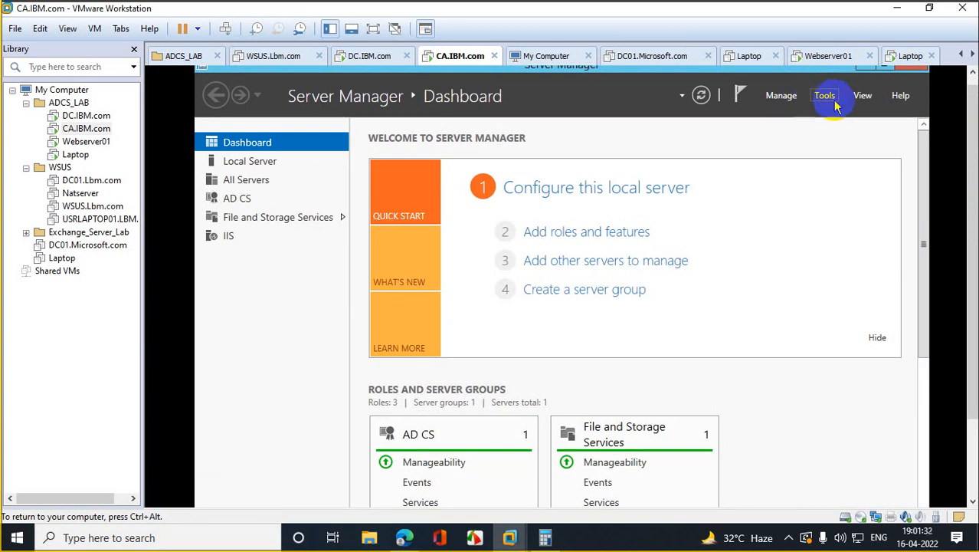
Step: Open the Certification Authority console from Tools and select CAServer01
{"action": "left_click", "coordinate": [832, 102]}
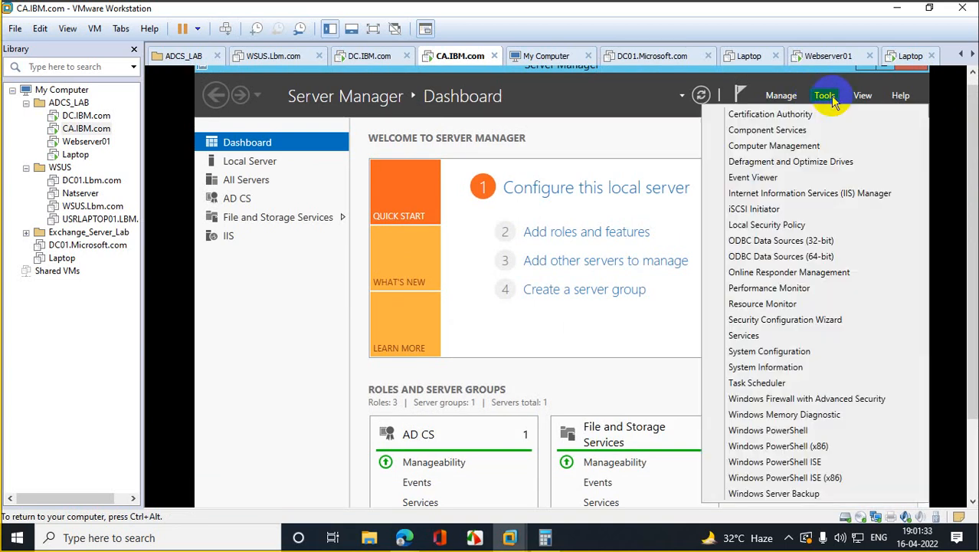
{"action": "left_click", "coordinate": [796, 117]}
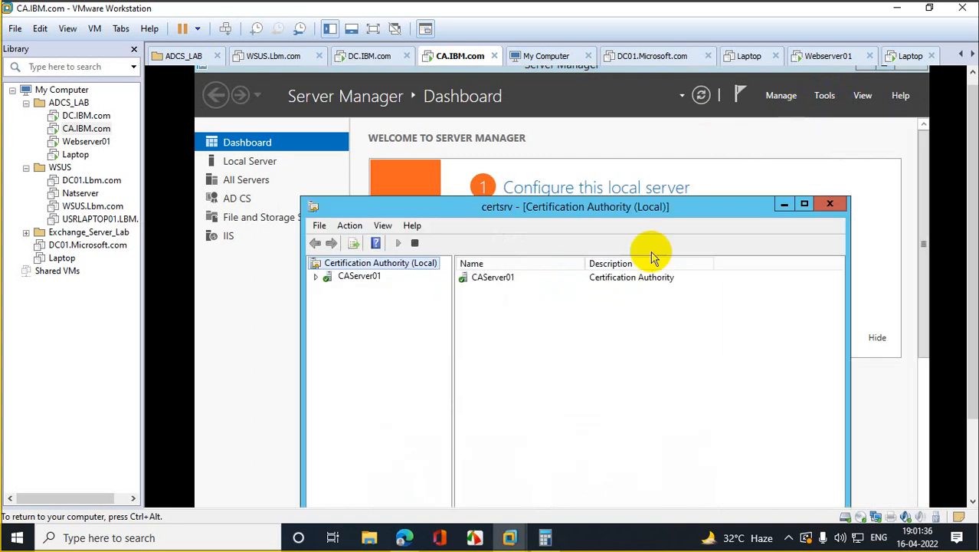
{"action": "left_click", "coordinate": [344, 279]}
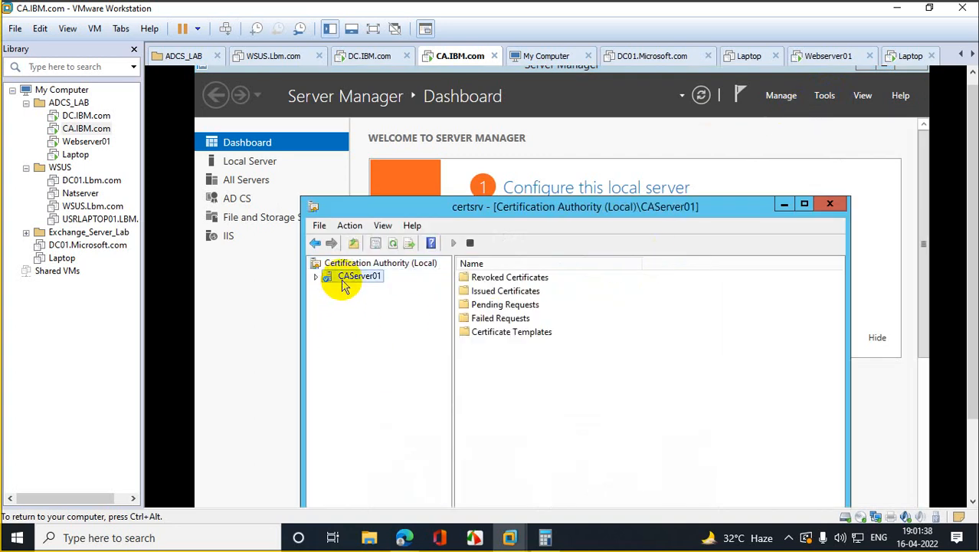
Step: Start backing up CAServer01, including private key, CA certificate and certificate database
{"action": "right_click", "coordinate": [344, 282]}
{"action": "mouse_move", "coordinate": [410, 291]}
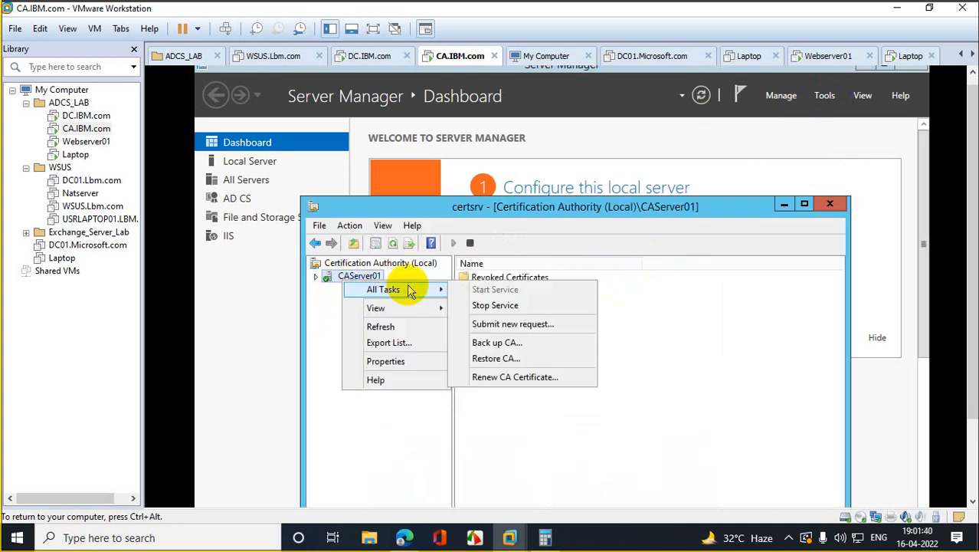
{"action": "left_click", "coordinate": [536, 343]}
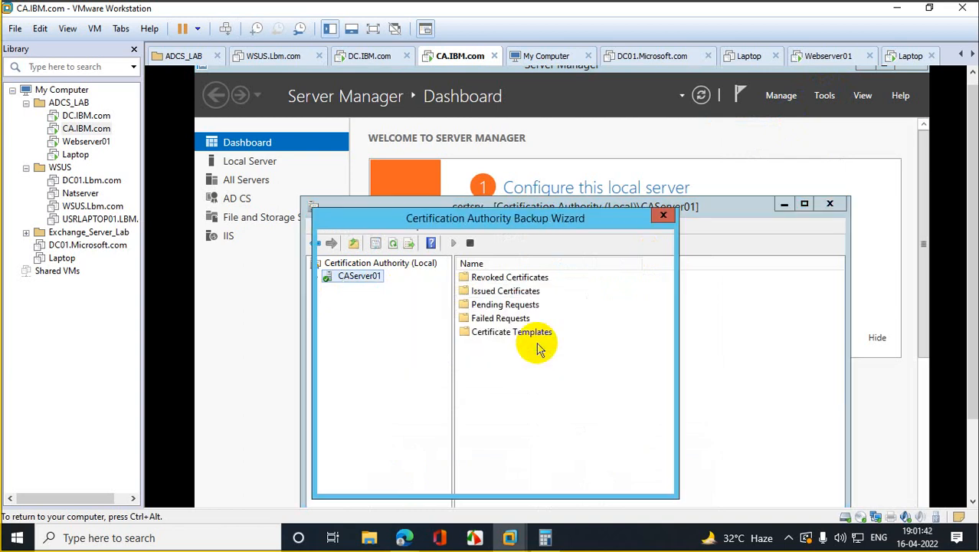
{"action": "left_click", "coordinate": [518, 477]}
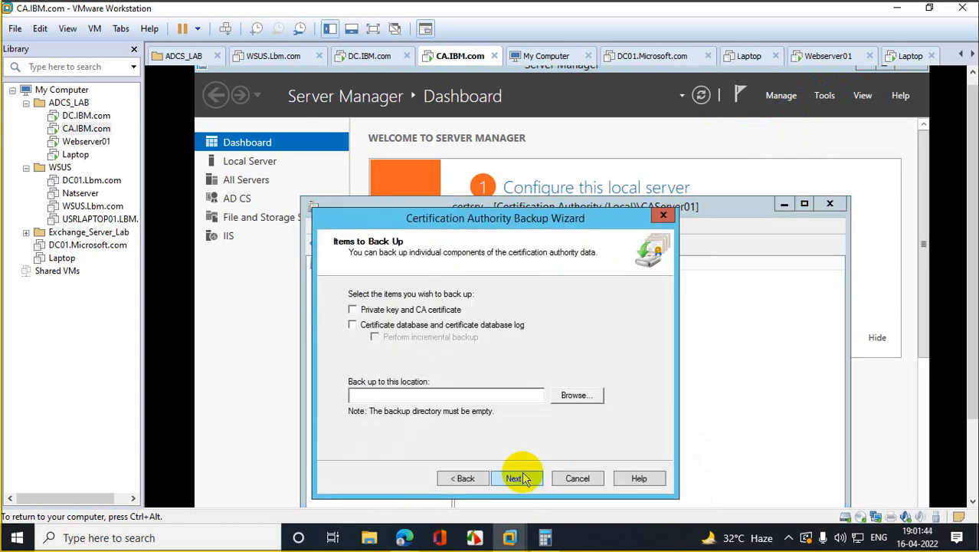
{"action": "left_click", "coordinate": [352, 310]}
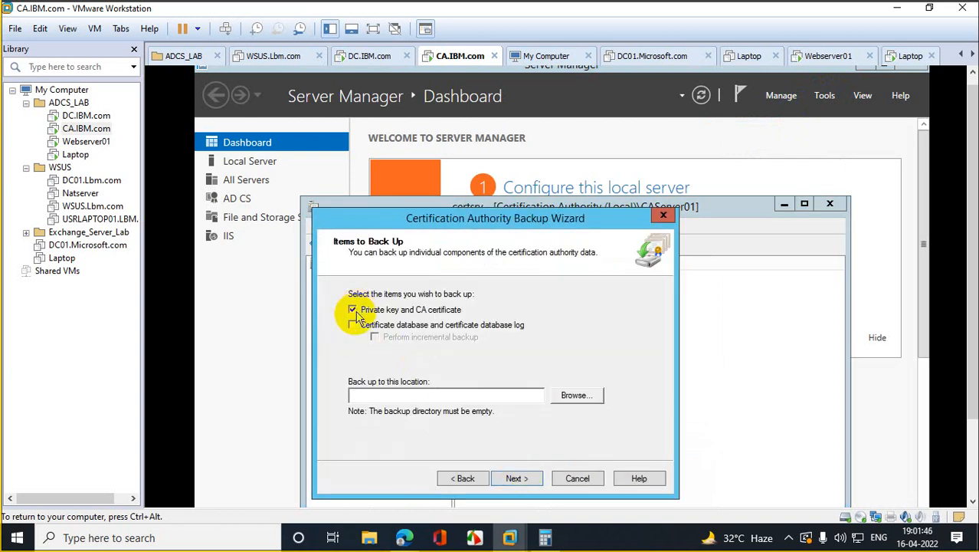
{"action": "left_click", "coordinate": [352, 325]}
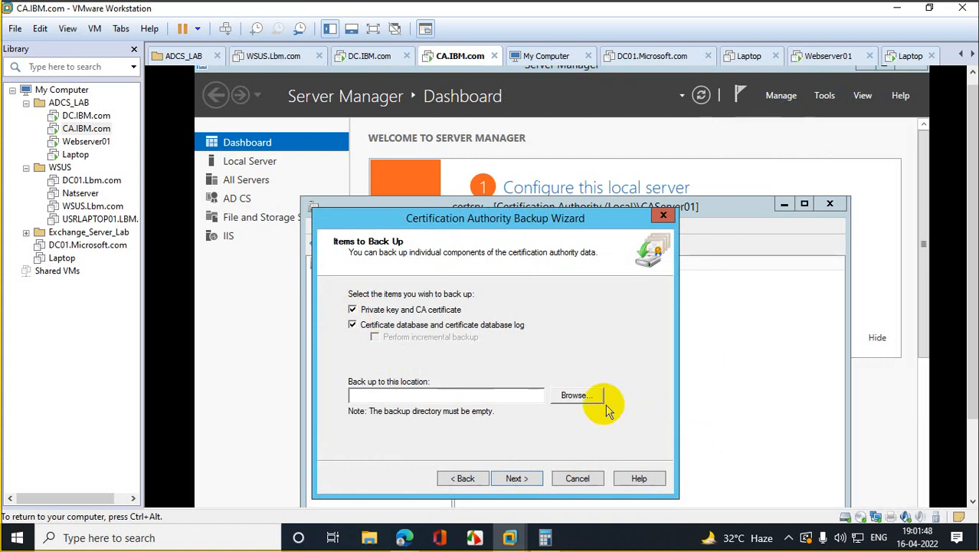
{"action": "left_click", "coordinate": [567, 396]}
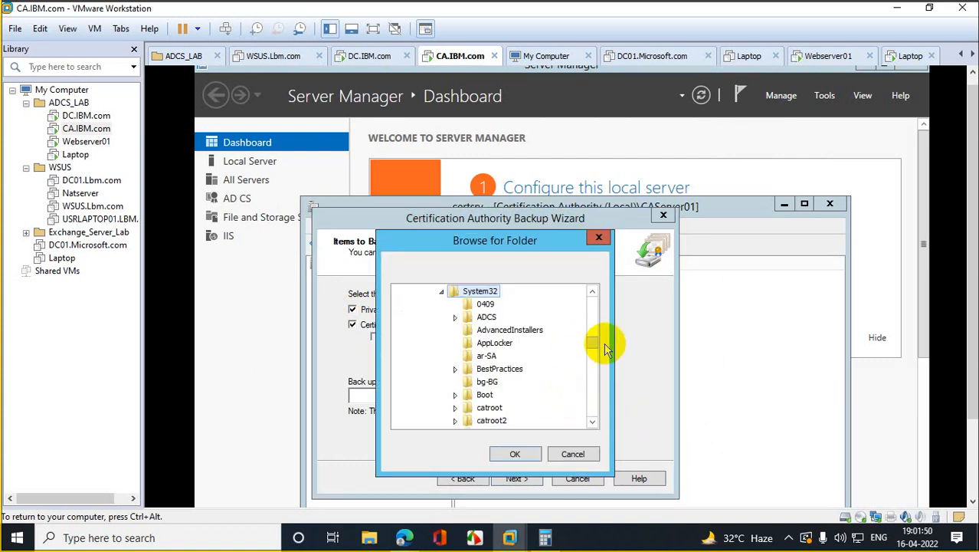
Step: Browse through This PC and Local Disk (C:) and choose Desktop as the backup folder
{"action": "left_click_drag", "start_coordinate": [597, 348], "coordinate": [590, 291]}
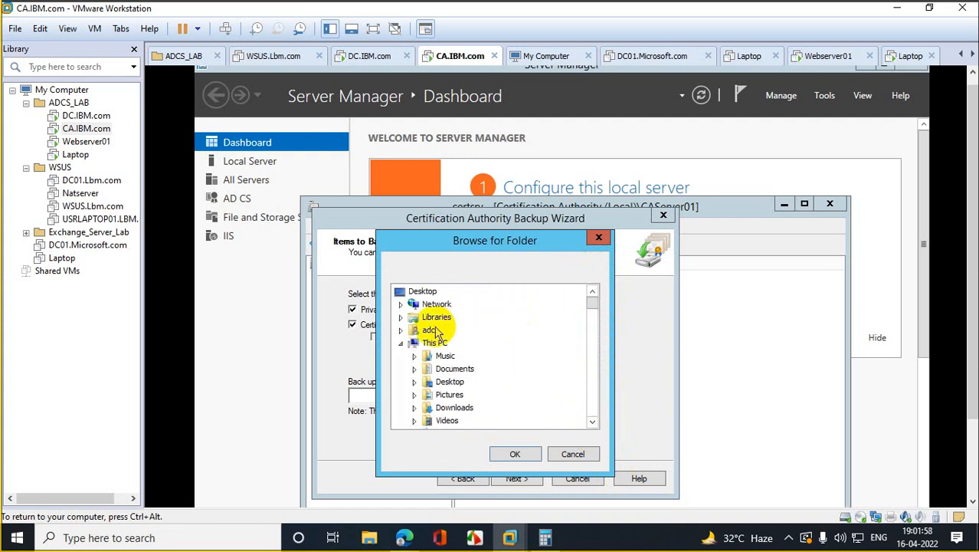
{"action": "left_click", "coordinate": [406, 344]}
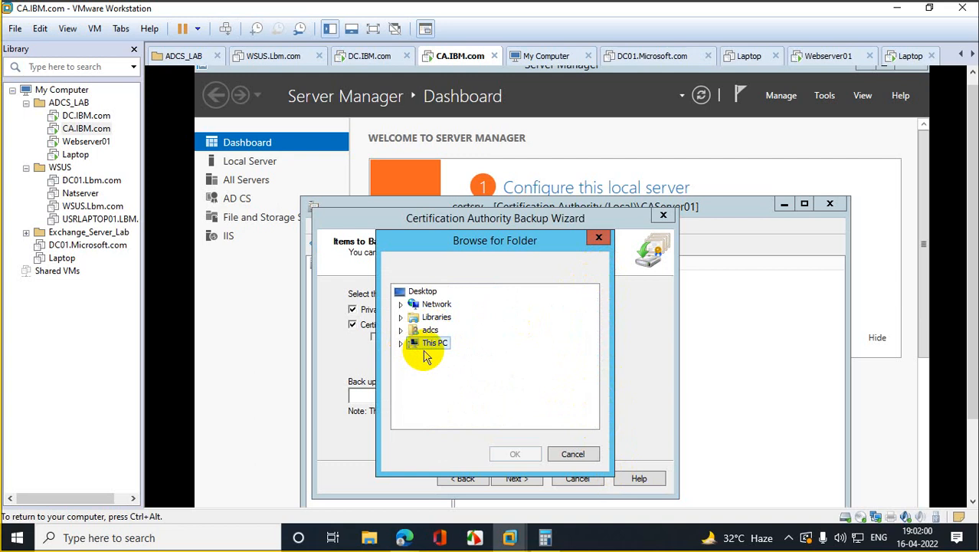
{"action": "left_click", "coordinate": [400, 342]}
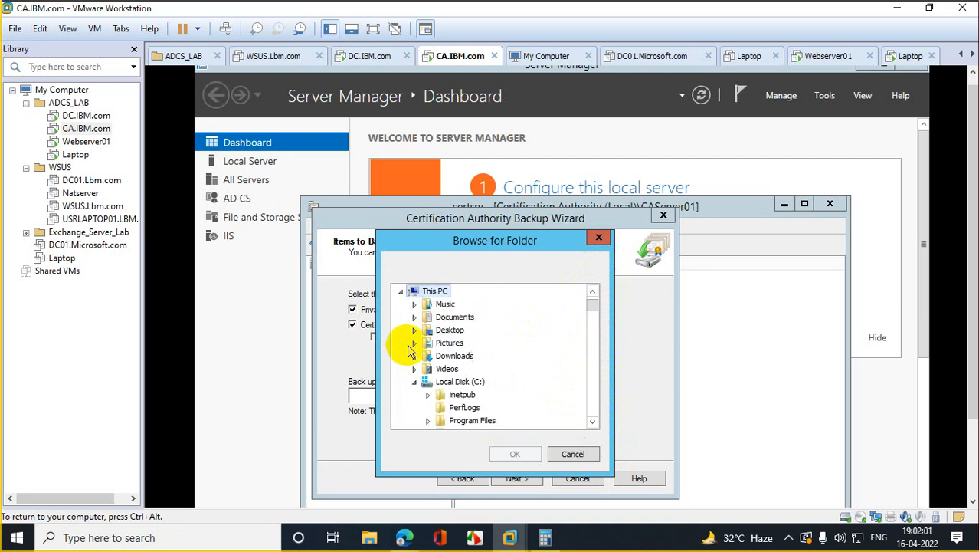
{"action": "left_click", "coordinate": [459, 381]}
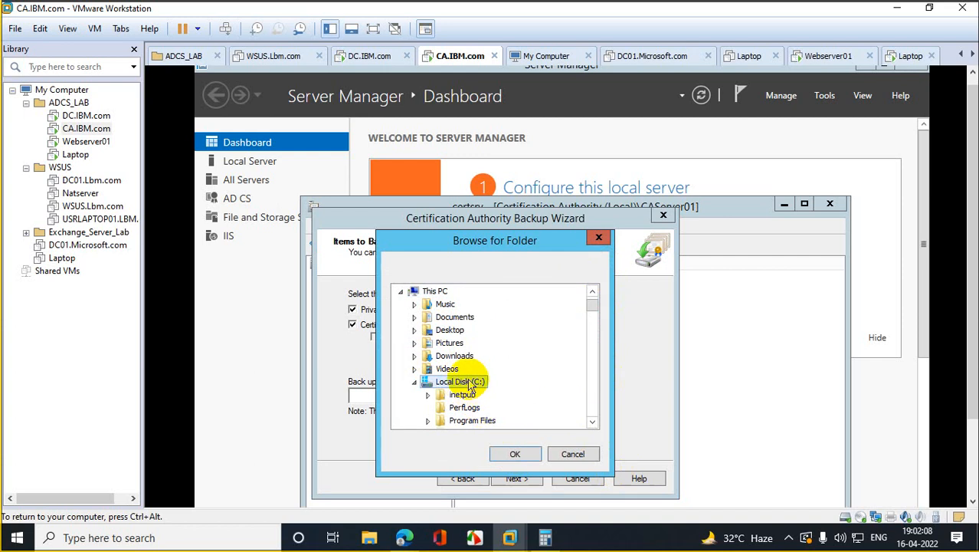
{"action": "left_click", "coordinate": [416, 385]}
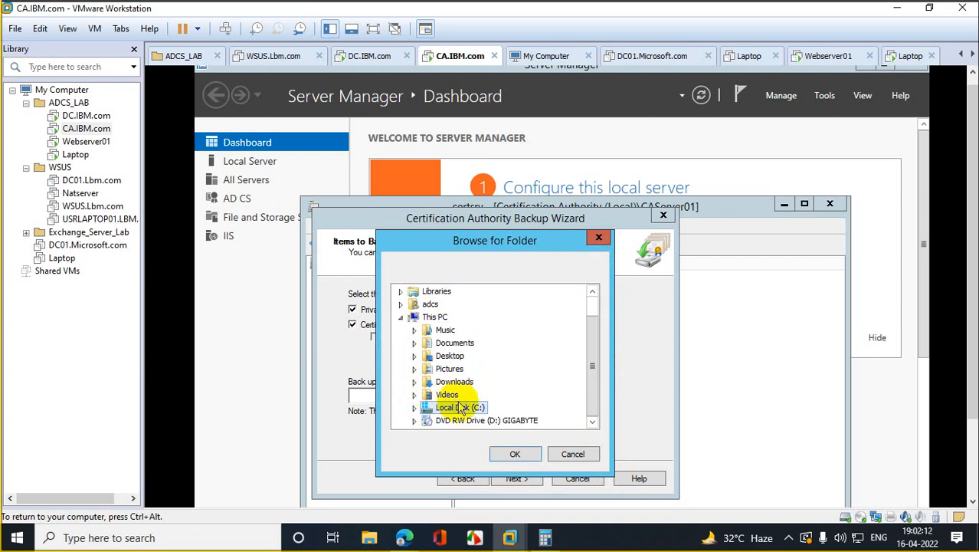
{"action": "left_click", "coordinate": [415, 407]}
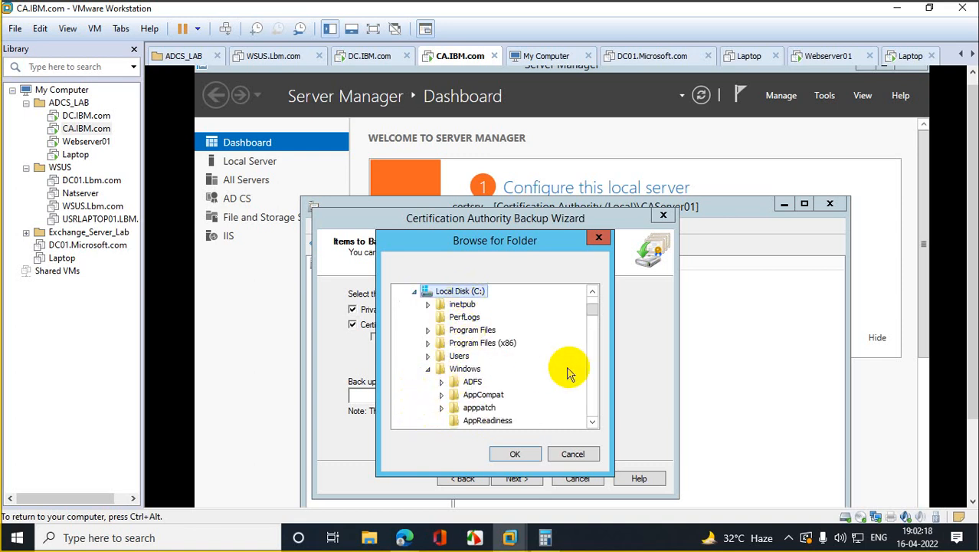
{"action": "left_click_drag", "start_coordinate": [587, 313], "coordinate": [596, 300]}
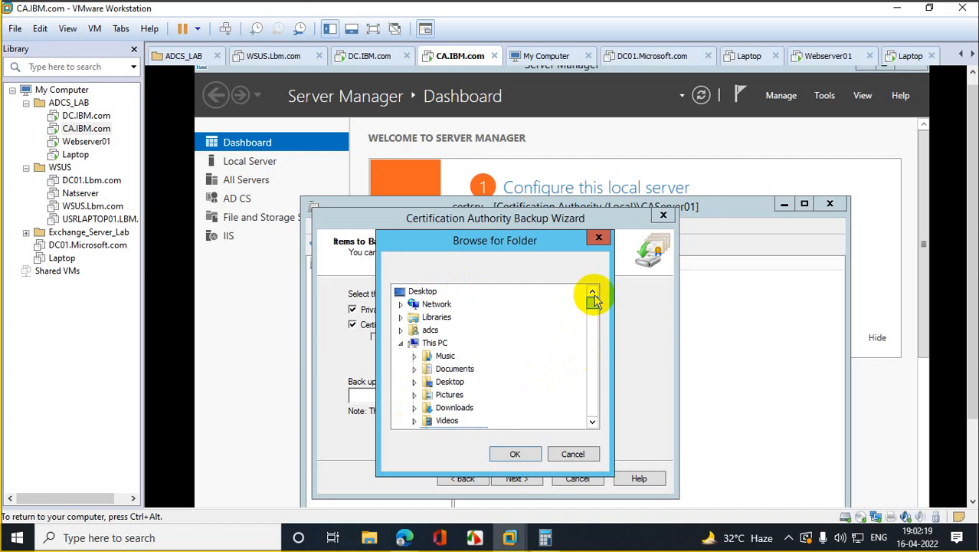
{"action": "left_click", "coordinate": [449, 381]}
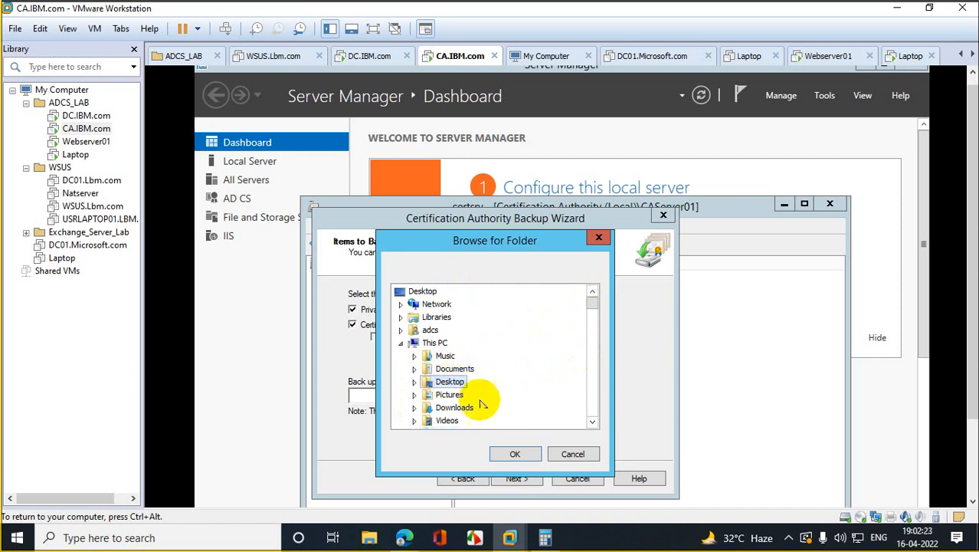
{"action": "left_click", "coordinate": [520, 454]}
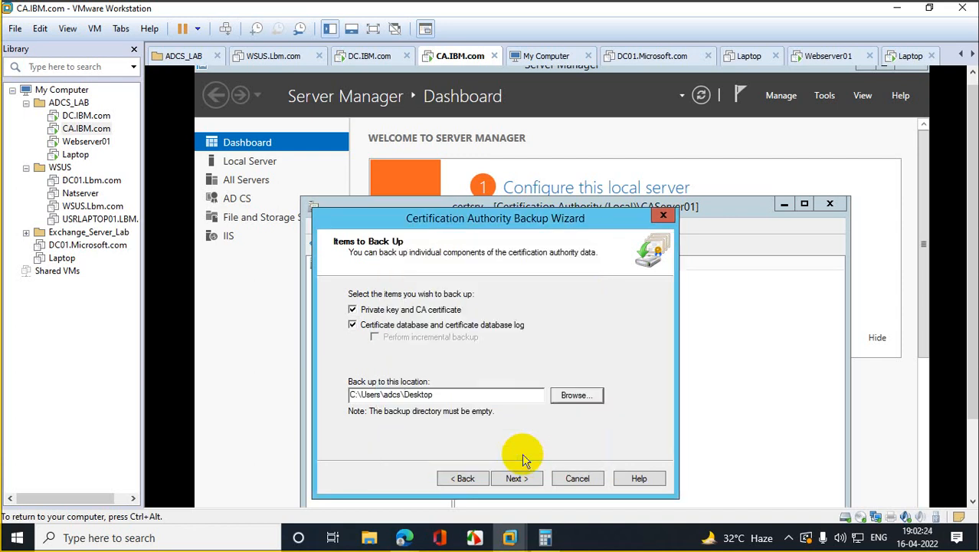
Step: Change the backup path to C:\Users\adcs\Desktop\backup and agree to create the folder
{"action": "left_click", "coordinate": [460, 394]}
{"action": "type", "text": "\bas"}
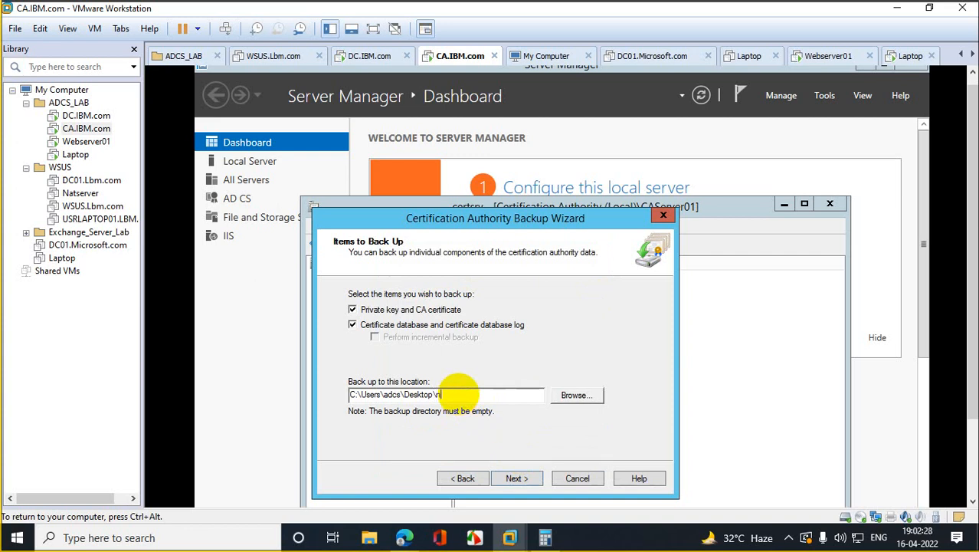
{"action": "key", "text": "BackSpace"}
{"action": "type", "text": "ckup"}
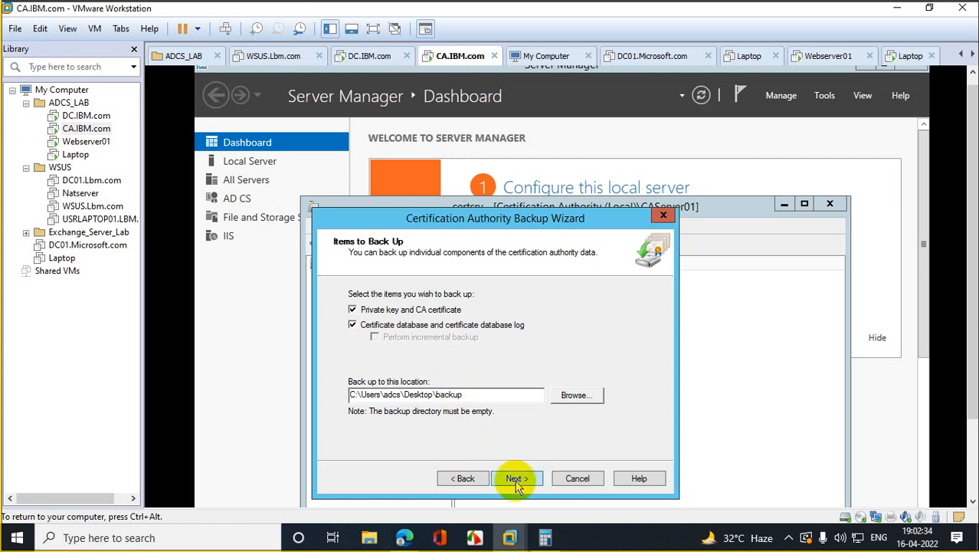
{"action": "left_click", "coordinate": [517, 479]}
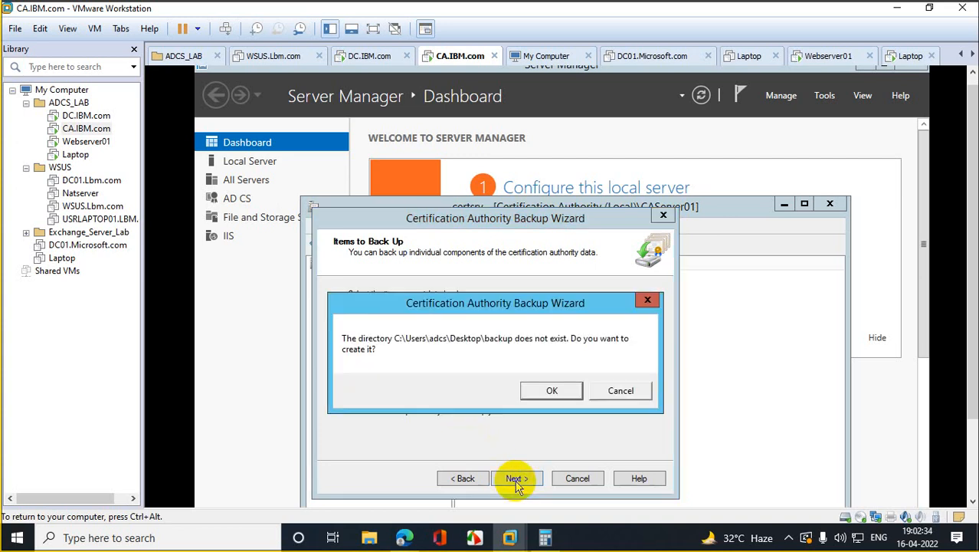
{"action": "left_click", "coordinate": [555, 403]}
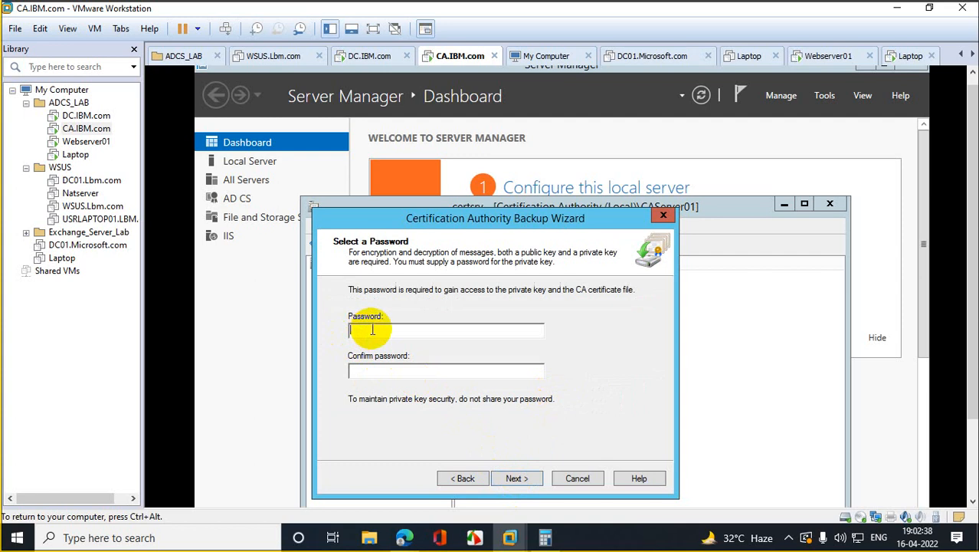
Step: Protect the backup with a confirmed password and finish the wizard to run it
{"action": "type", "text": "***********"}
{"action": "key", "text": "Tab"}
{"action": "type", "text": "***********"}
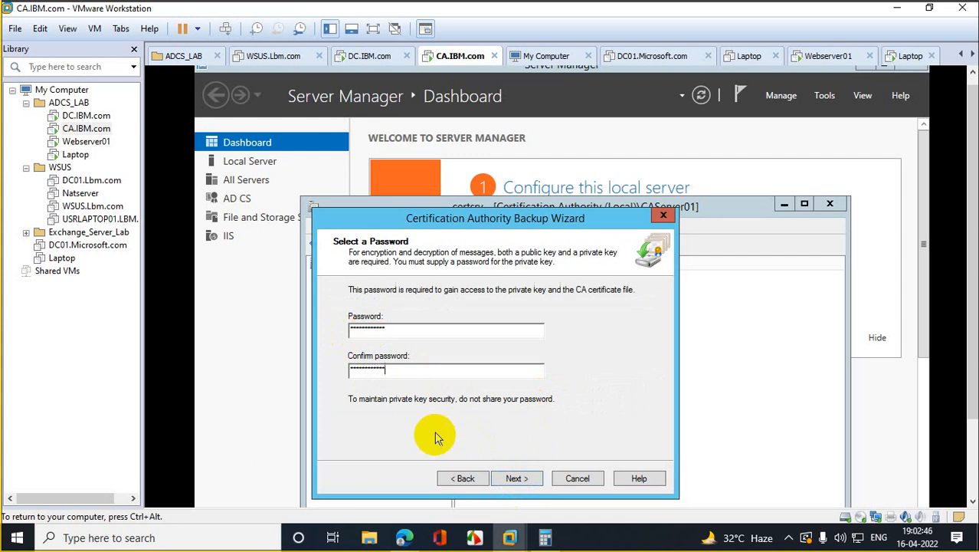
{"action": "left_click", "coordinate": [527, 486]}
{"action": "left_click", "coordinate": [528, 483]}
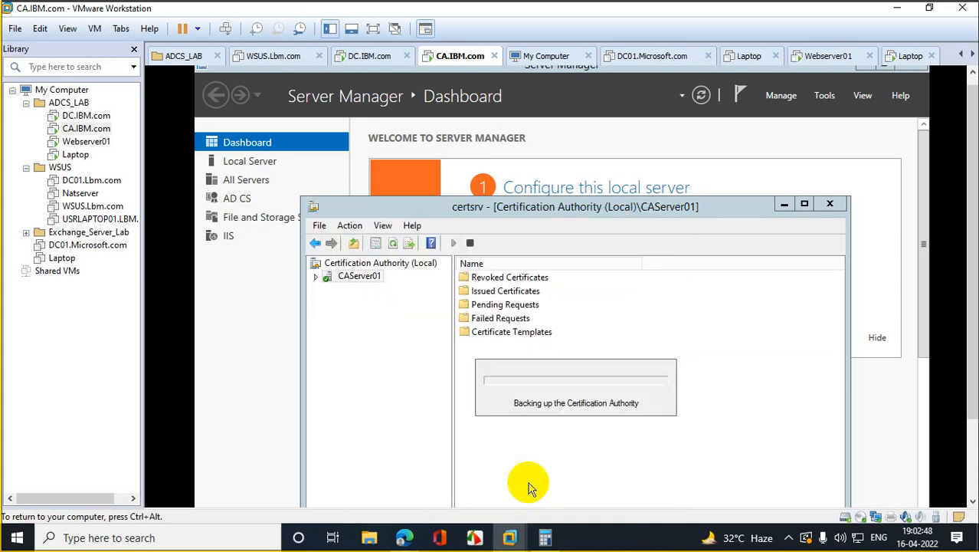
Step: Close the CA console and Server Manager, then move backup and appserver into a new desktop folder
{"action": "left_click", "coordinate": [830, 203]}
{"action": "left_click", "coordinate": [911, 72]}
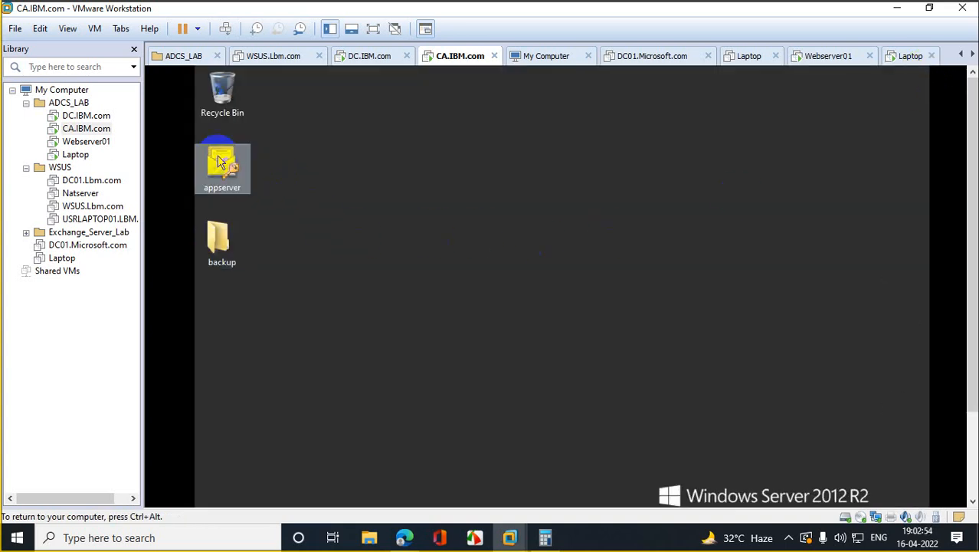
{"action": "right_click", "coordinate": [332, 196]}
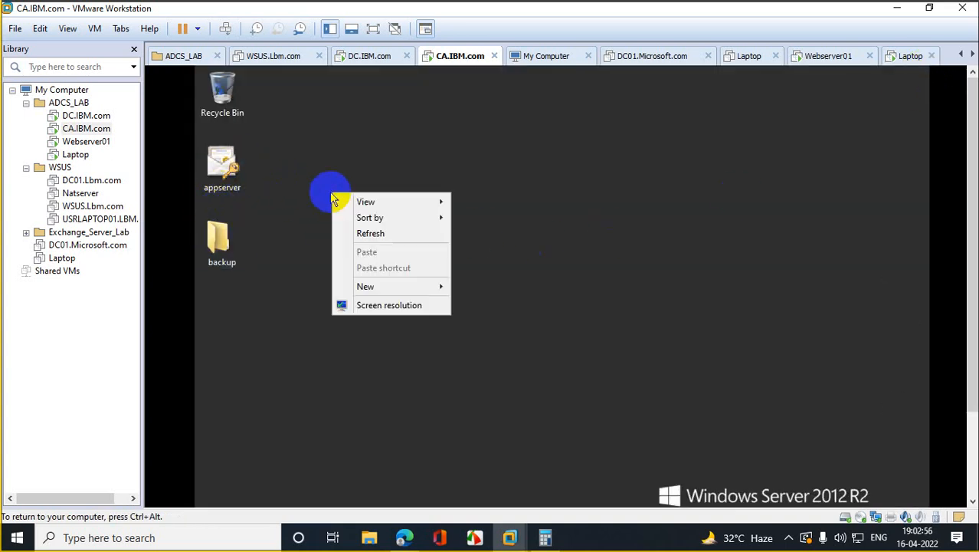
{"action": "mouse_move", "coordinate": [402, 285]}
{"action": "left_click", "coordinate": [498, 289]}
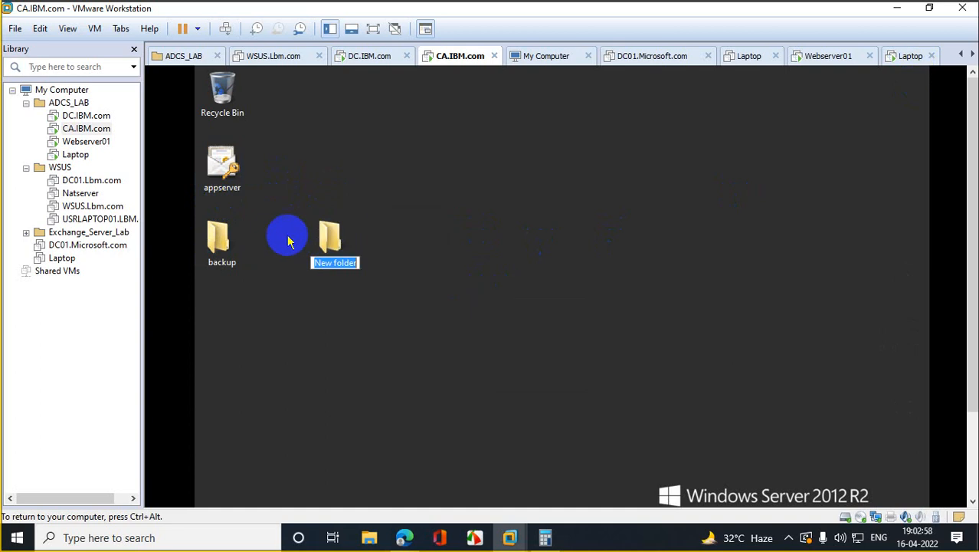
{"action": "left_click_drag", "start_coordinate": [221, 239], "coordinate": [315, 244]}
{"action": "left_click_drag", "start_coordinate": [222, 167], "coordinate": [332, 246]}
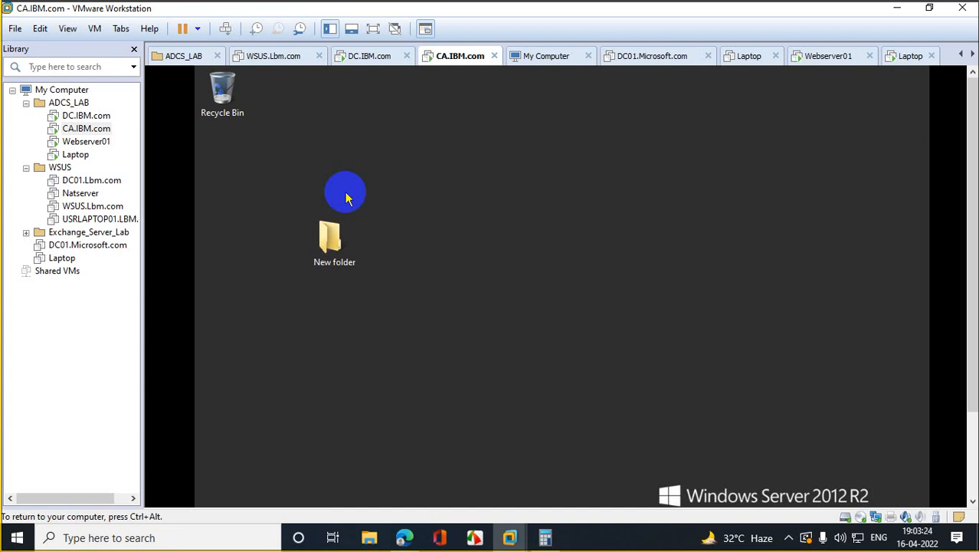
Step: Bring Edge forward and switch to the Google Meet tab
{"action": "left_click_drag", "start_coordinate": [971, 190], "coordinate": [969, 302]}
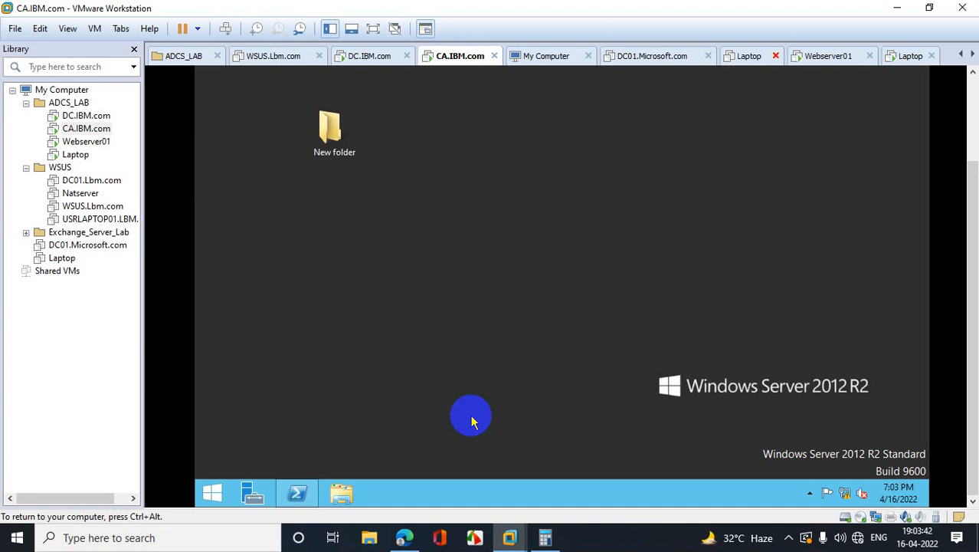
{"action": "left_click", "coordinate": [404, 537]}
{"action": "left_click", "coordinate": [154, 9]}
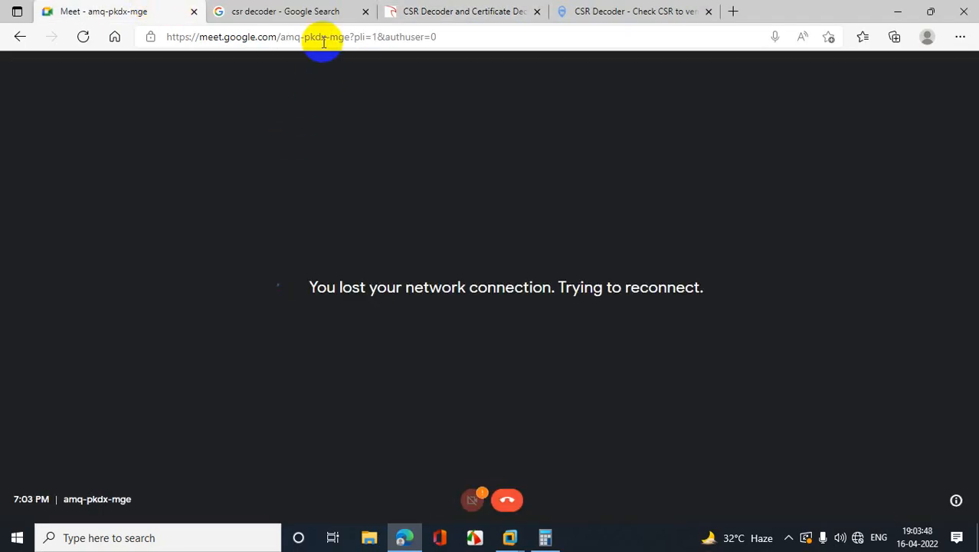
Step: Load the 2.2.2.2/login provider portal, choose Connect to Internet, and return to Meet
{"action": "left_click", "coordinate": [310, 11]}
{"action": "left_click", "coordinate": [302, 36]}
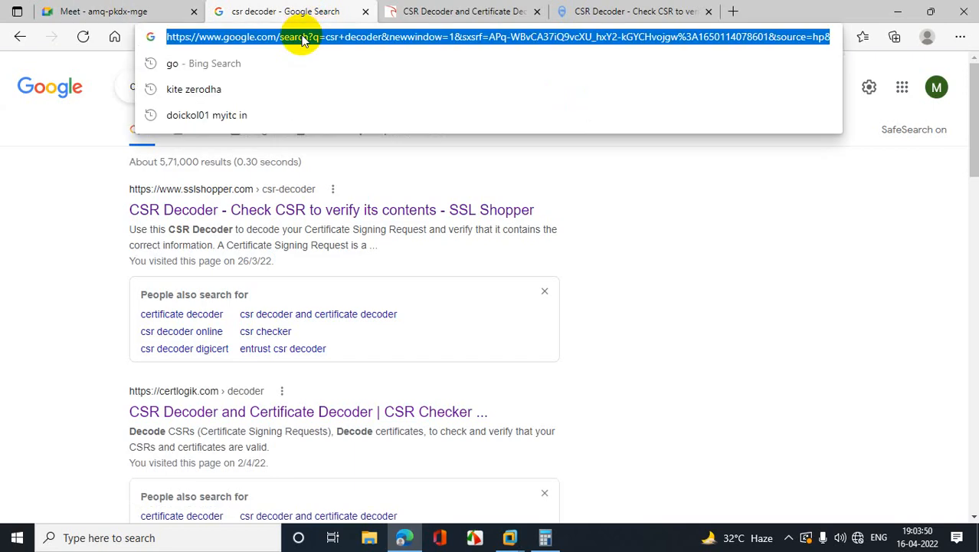
{"action": "type", "text": "2"}
{"action": "key", "text": "Return"}
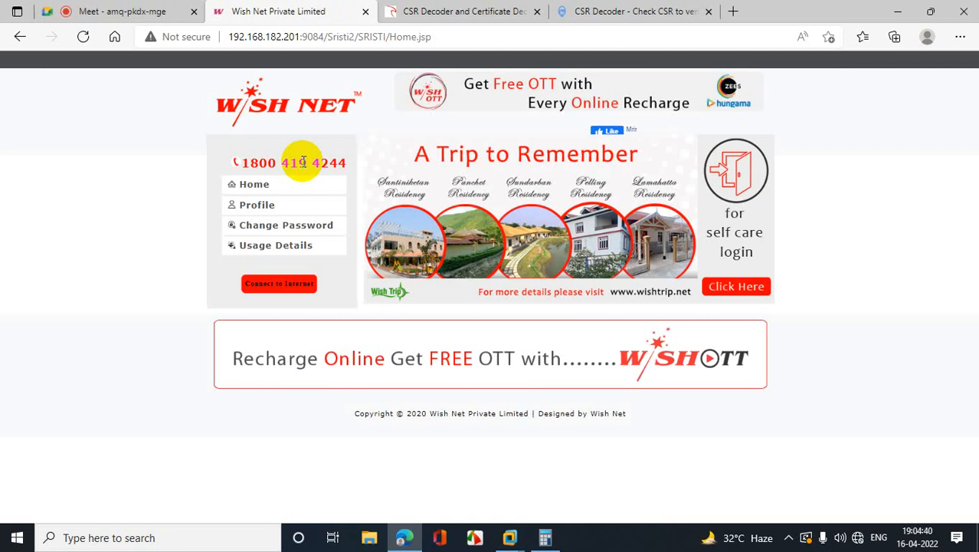
{"action": "left_click", "coordinate": [310, 283]}
{"action": "left_click", "coordinate": [129, 11]}
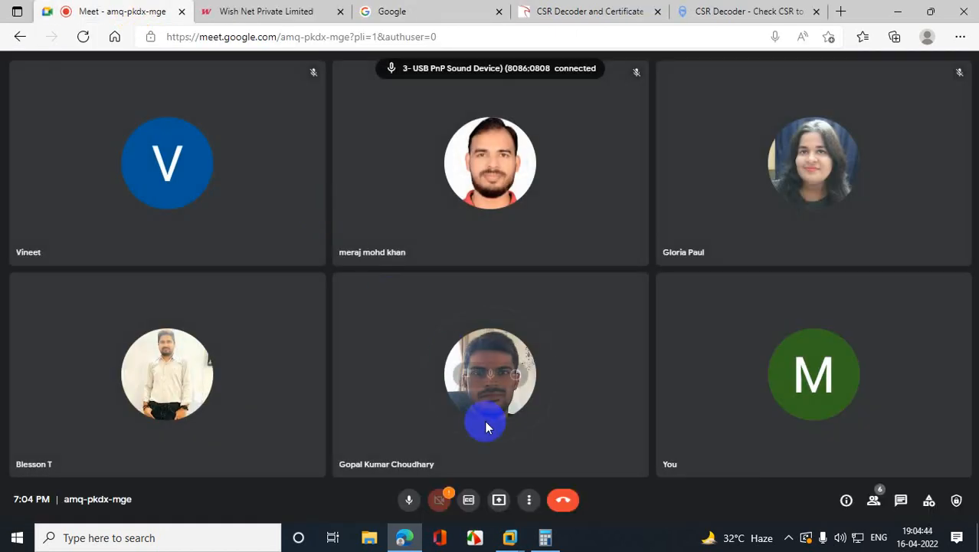
Step: Share your entire screen in Google Meet, then minimize Edge to reveal the VM
{"action": "left_click", "coordinate": [499, 498]}
{"action": "left_click", "coordinate": [561, 418]}
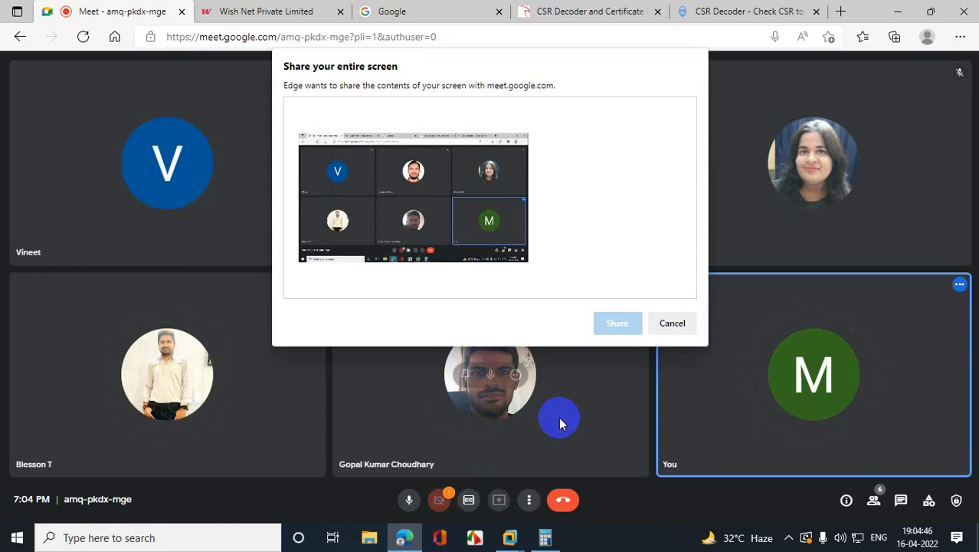
{"action": "left_click", "coordinate": [617, 324]}
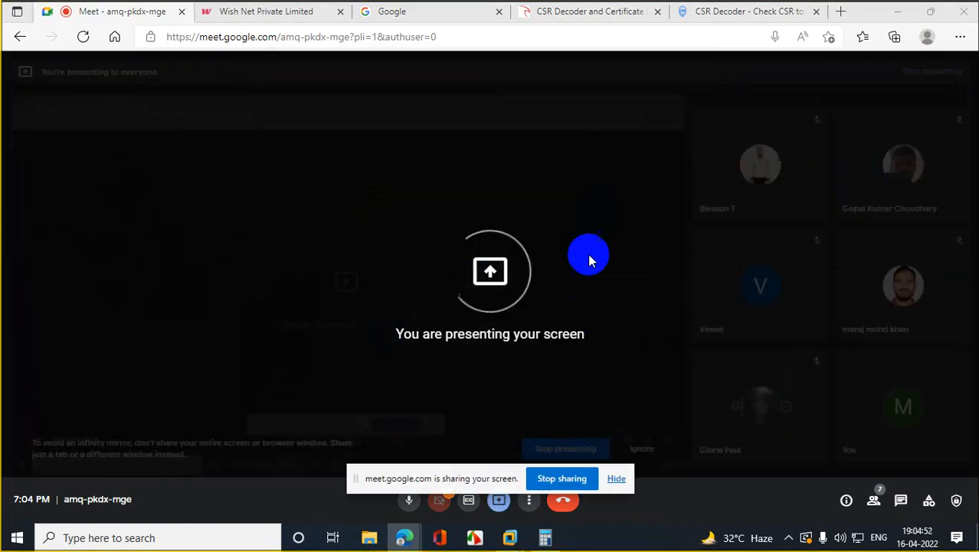
{"action": "left_click", "coordinate": [899, 13]}
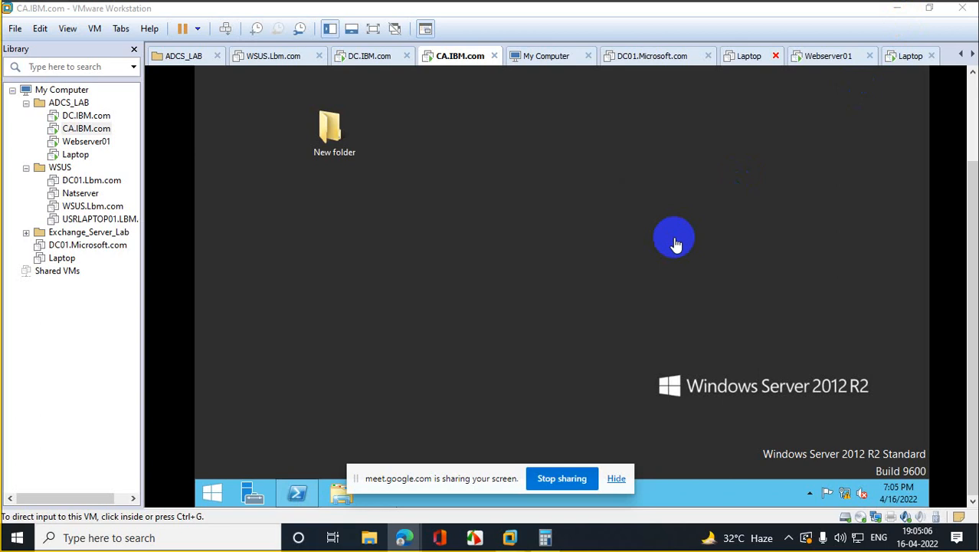
Step: Hide the sharing notice and run regedit from the Run box on the CA server
{"action": "left_click", "coordinate": [617, 479]}
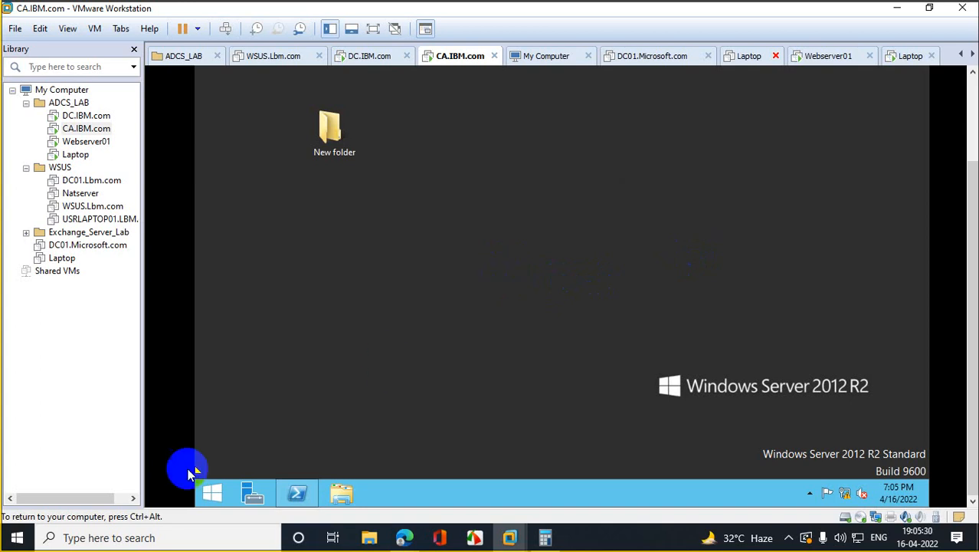
{"action": "right_click", "coordinate": [212, 495]}
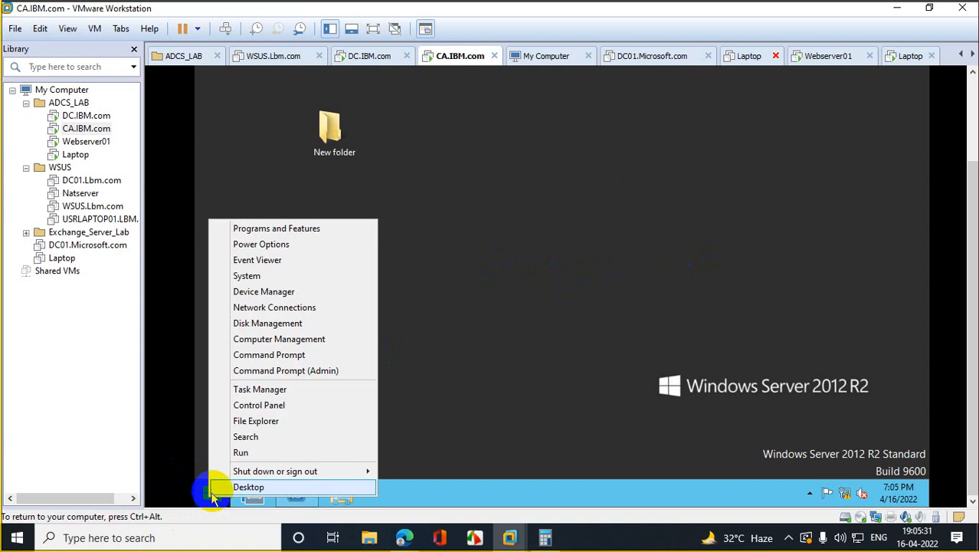
{"action": "left_click", "coordinate": [262, 455]}
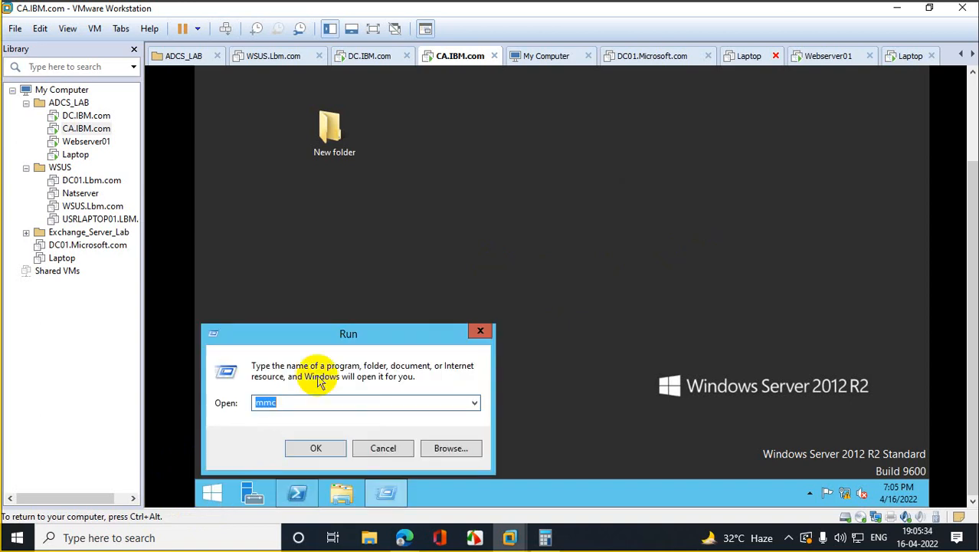
{"action": "type", "text": "regedit"}
{"action": "key", "text": "Return"}
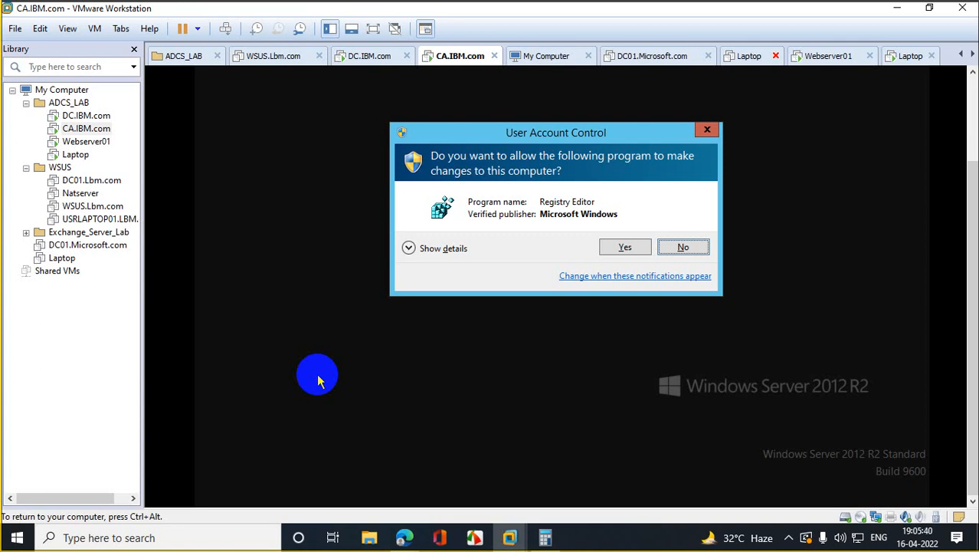
Step: Allow and maximize Registry Editor, then expand HKLM\SYSTEM\CurrentControlSet\Services
{"action": "left_click", "coordinate": [625, 247]}
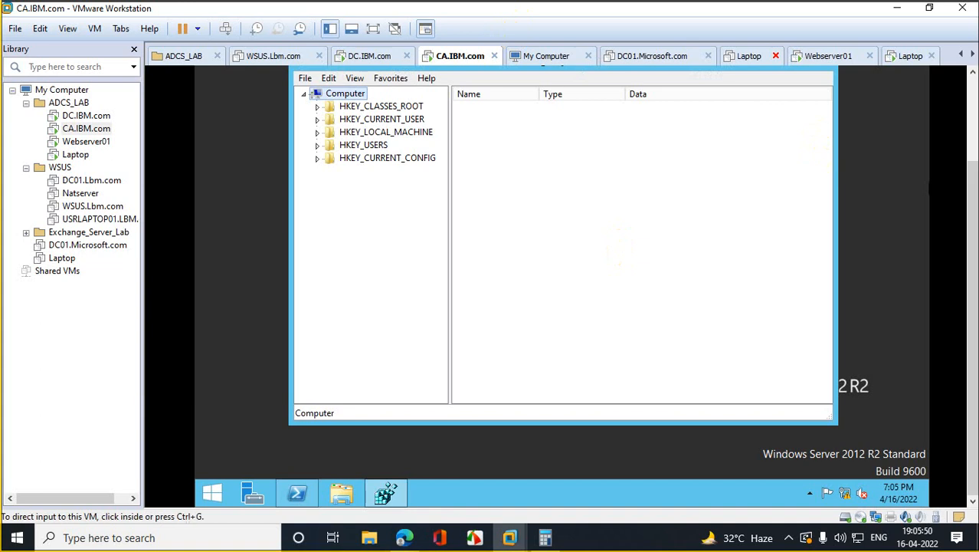
{"action": "left_click_drag", "start_coordinate": [972, 188], "coordinate": [971, 132]}
{"action": "left_click", "coordinate": [793, 132]}
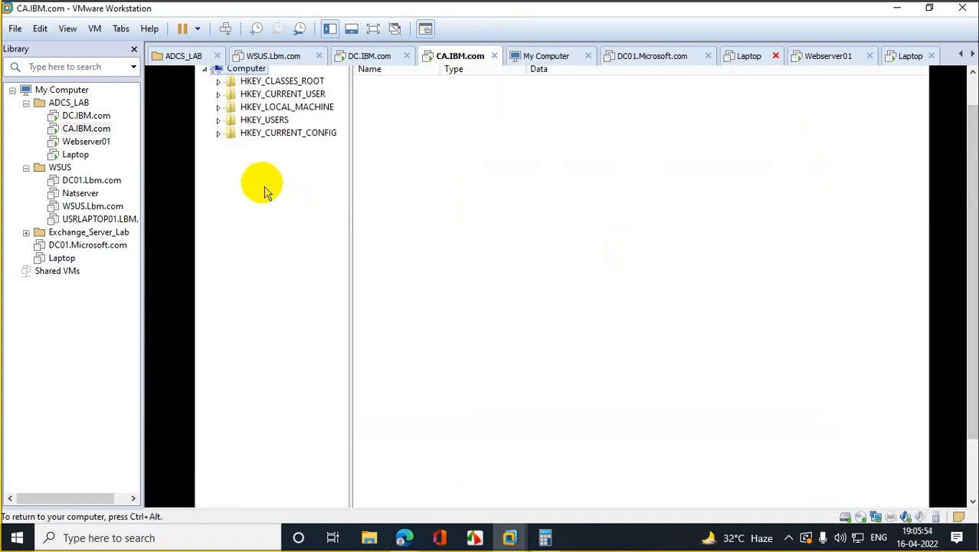
{"action": "left_click", "coordinate": [219, 108]}
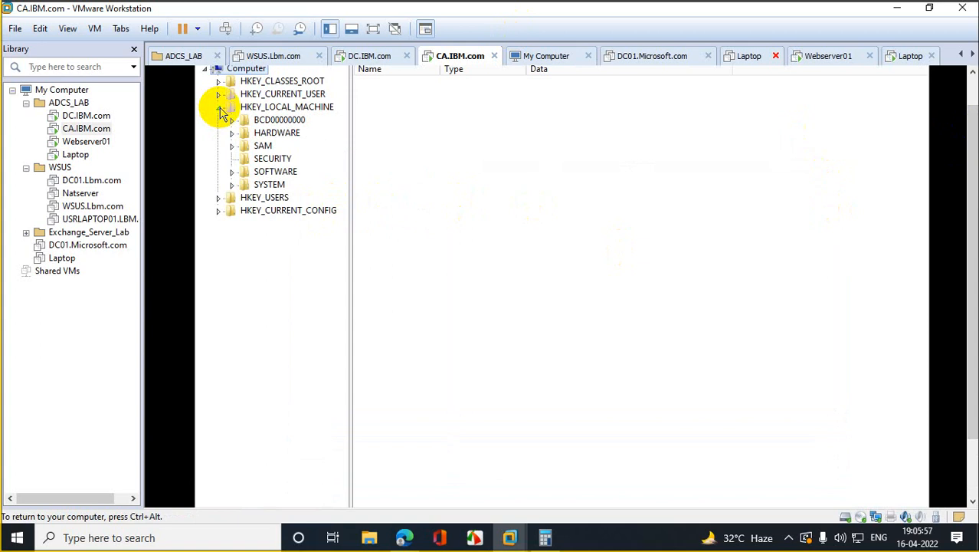
{"action": "left_click", "coordinate": [264, 185]}
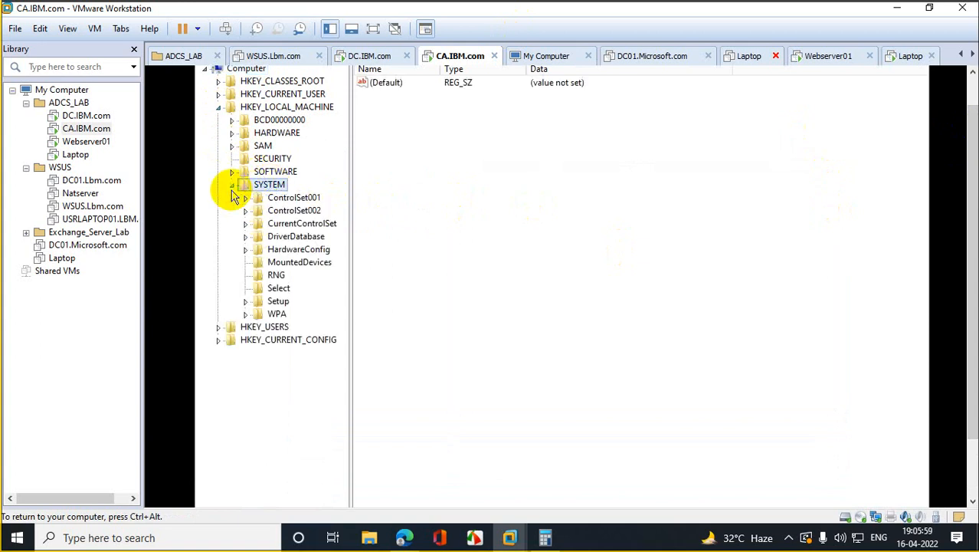
{"action": "left_click", "coordinate": [274, 223]}
{"action": "left_click", "coordinate": [246, 223]}
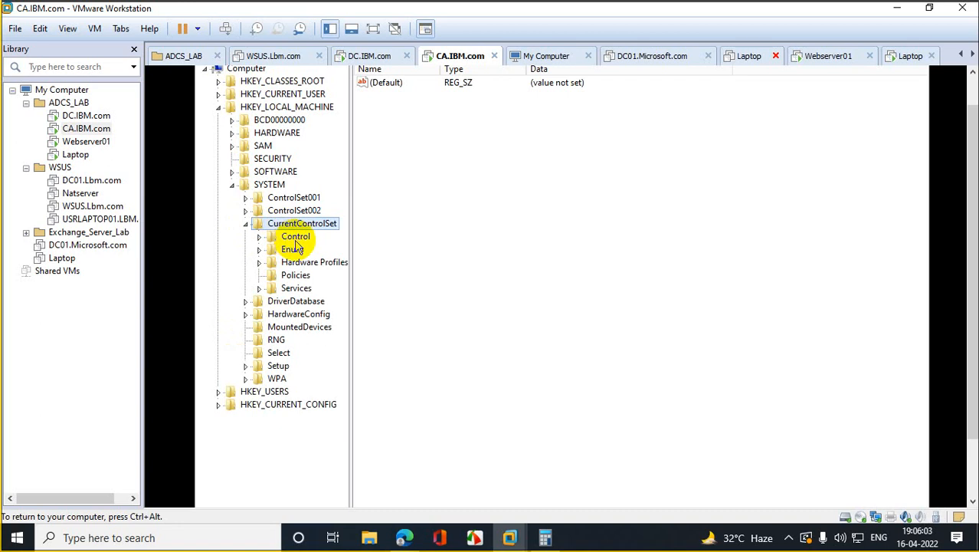
{"action": "left_click", "coordinate": [302, 288]}
{"action": "left_click", "coordinate": [260, 289]}
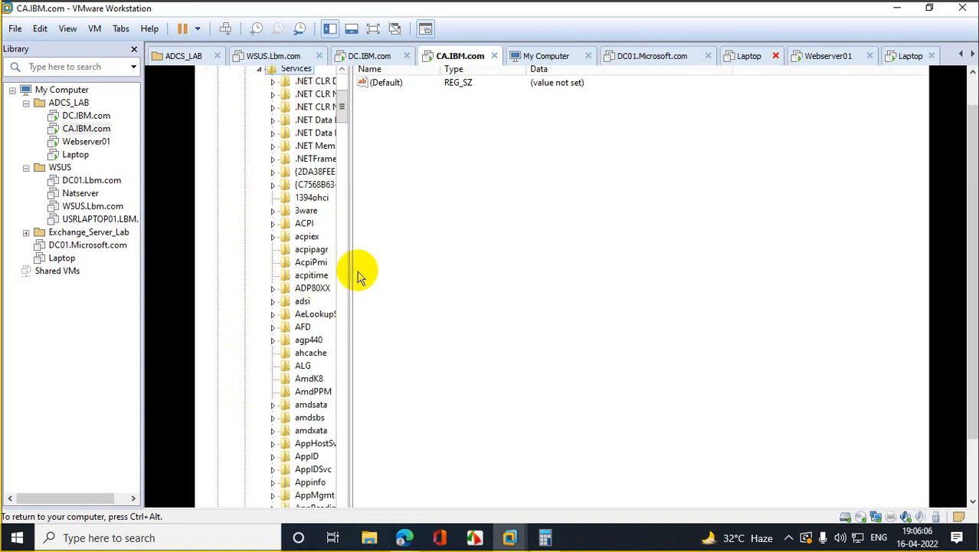
Step: Widen the key tree and expand CertSvc, checking its Configuration subkey
{"action": "left_click_drag", "start_coordinate": [349, 261], "coordinate": [498, 274]}
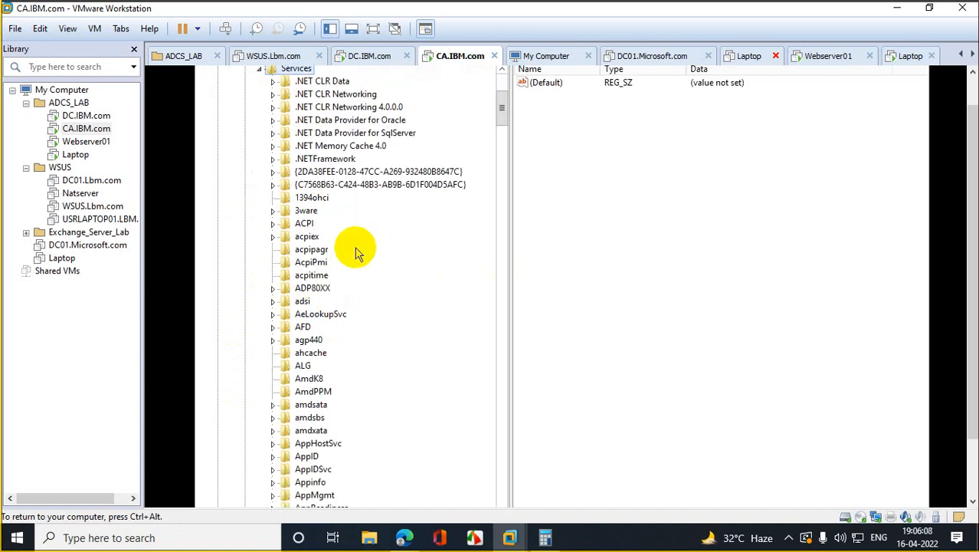
{"action": "type", "text": "ce"}
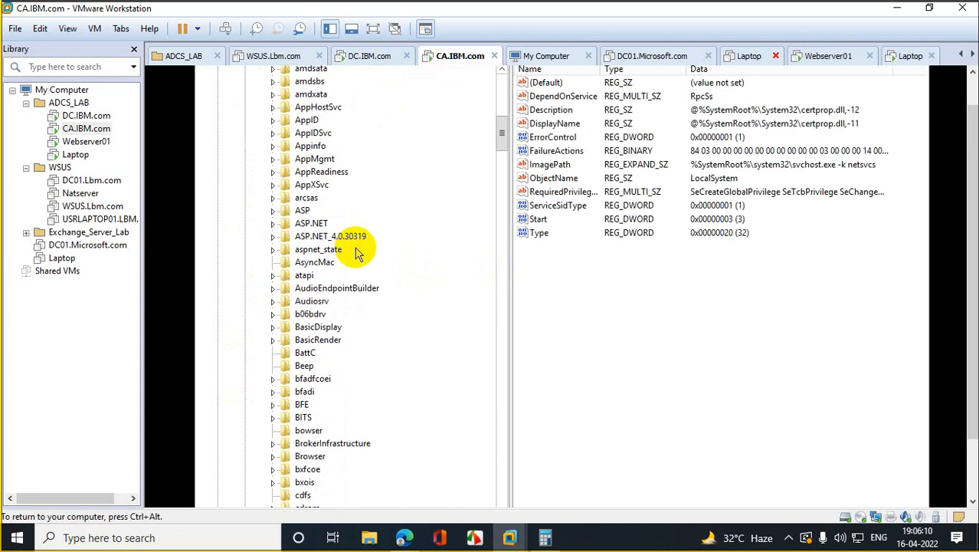
{"action": "type", "text": "s"}
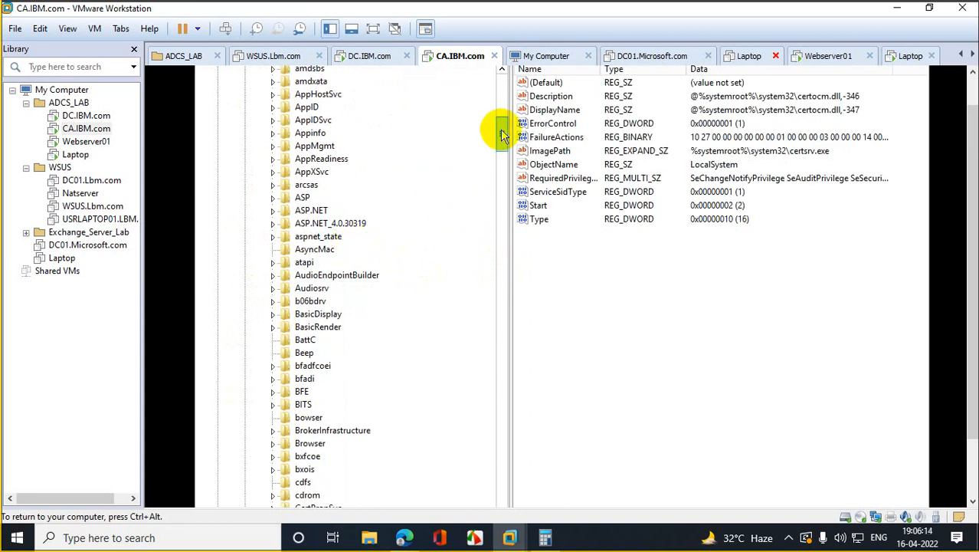
{"action": "left_click_drag", "start_coordinate": [501, 132], "coordinate": [500, 158]}
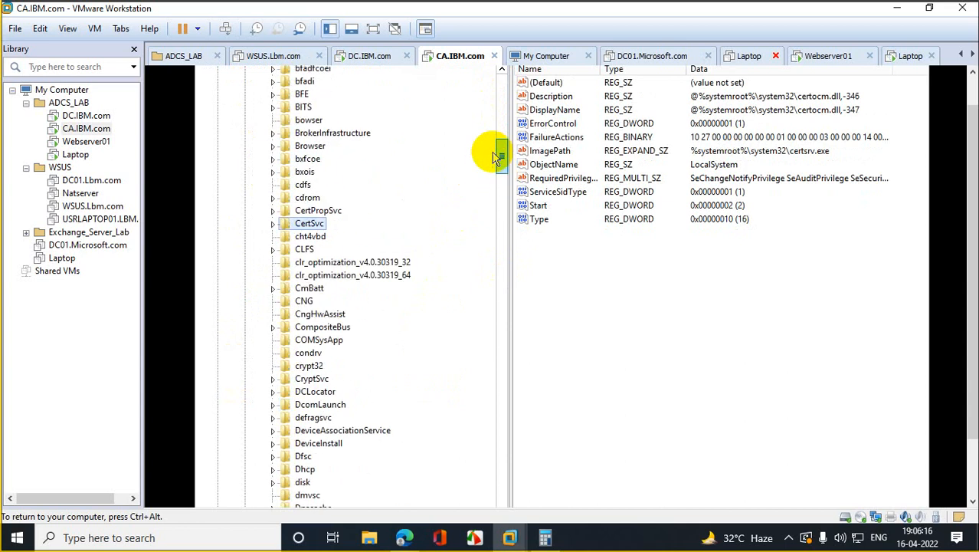
{"action": "left_click", "coordinate": [273, 223]}
{"action": "left_click", "coordinate": [330, 236]}
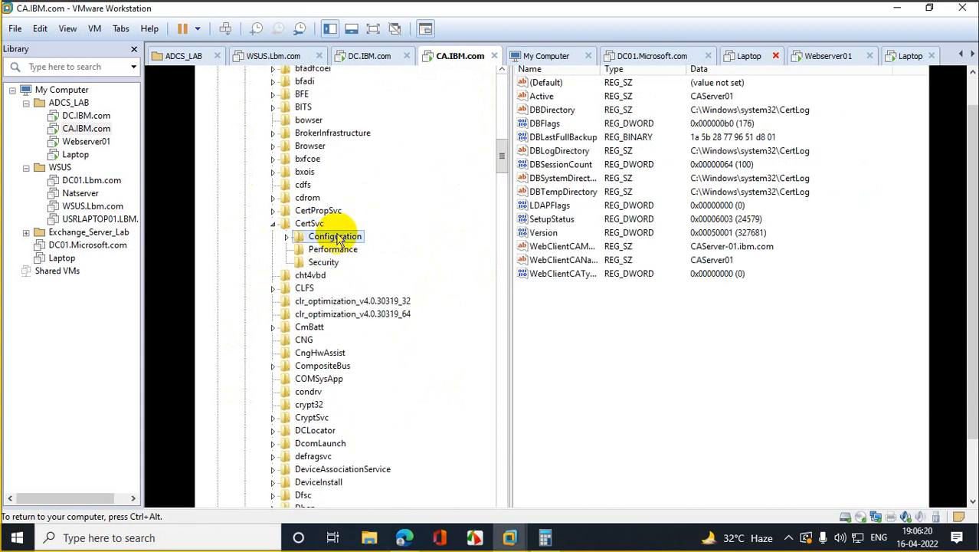
{"action": "left_click", "coordinate": [310, 224]}
Step: Export the CertSvc registry branch to the Desktop as certreg
{"action": "right_click", "coordinate": [312, 227]}
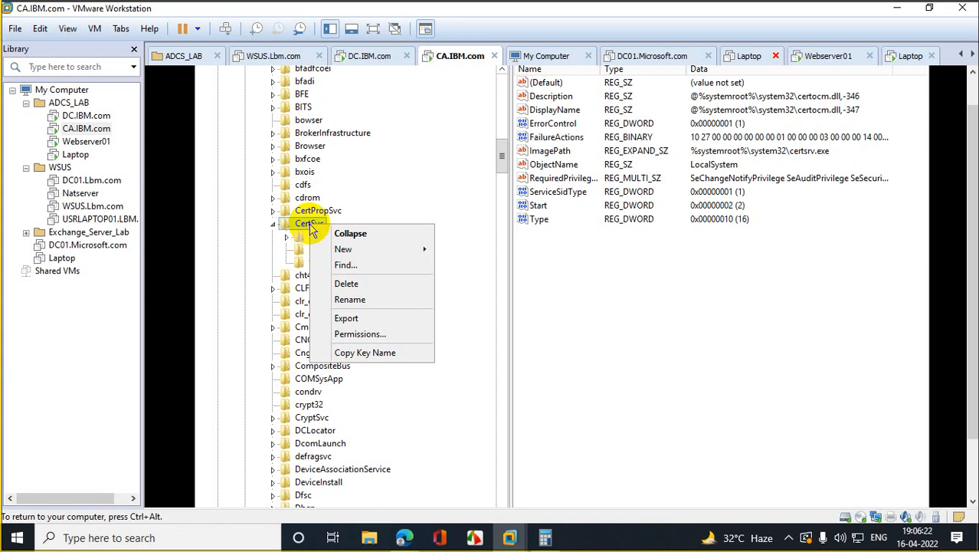
{"action": "left_click", "coordinate": [385, 322]}
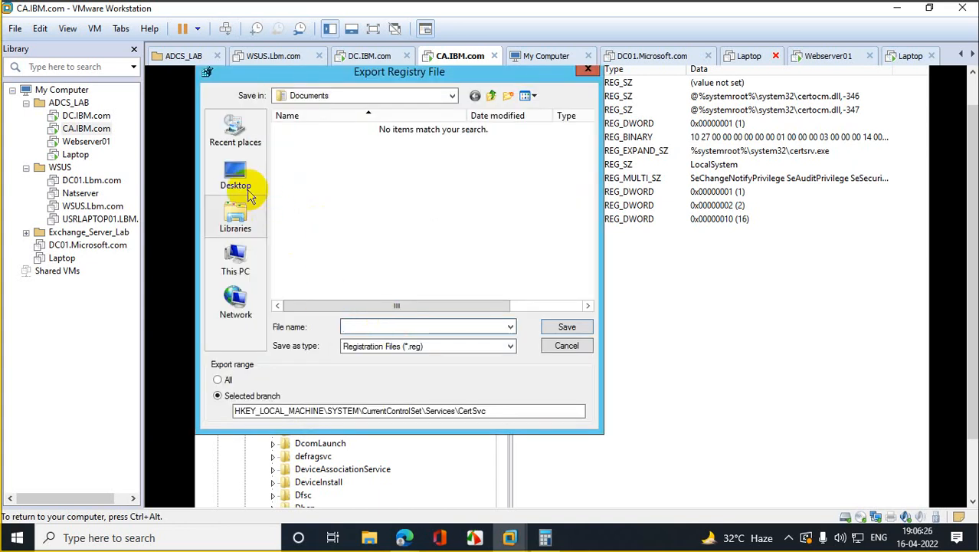
{"action": "left_click", "coordinate": [245, 192]}
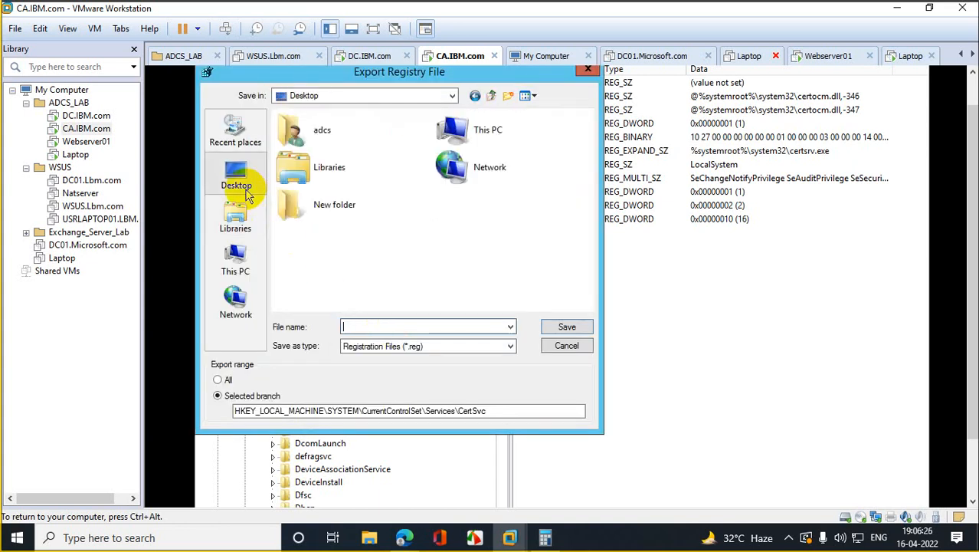
{"action": "left_click", "coordinate": [433, 328]}
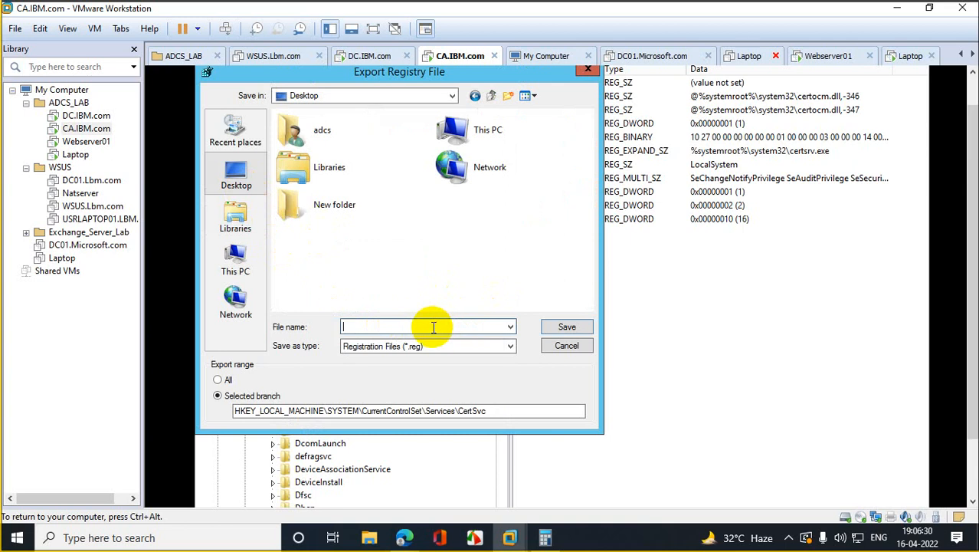
{"action": "type", "text": "certreg"}
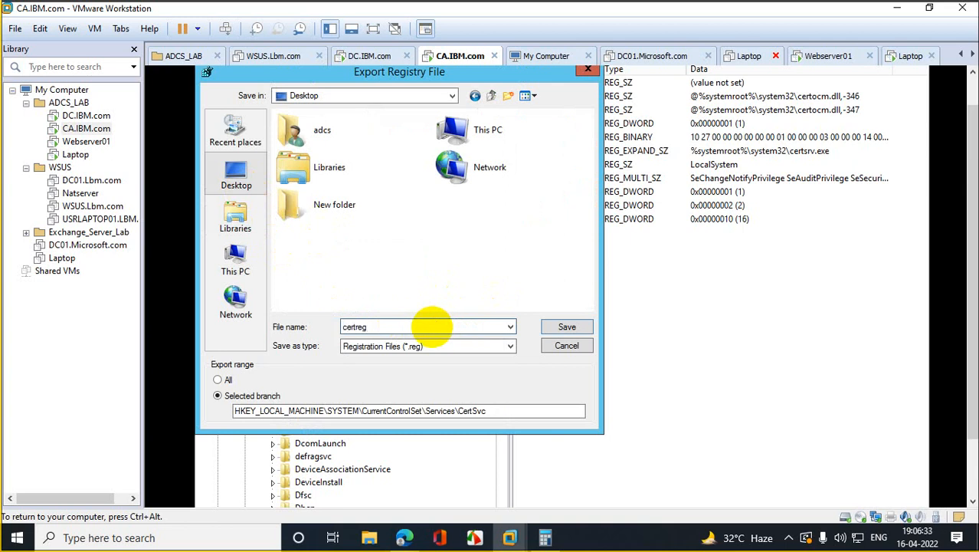
{"action": "left_click", "coordinate": [568, 328]}
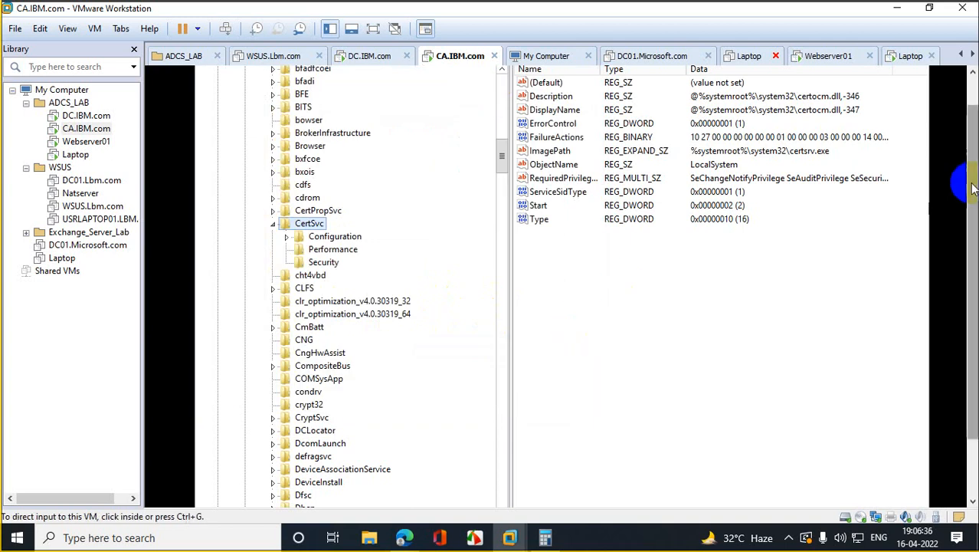
Step: Close Registry Editor, move the certreg file into New folder, and open the folder to verify it
{"action": "left_click", "coordinate": [946, 73]}
{"action": "left_click", "coordinate": [220, 182]}
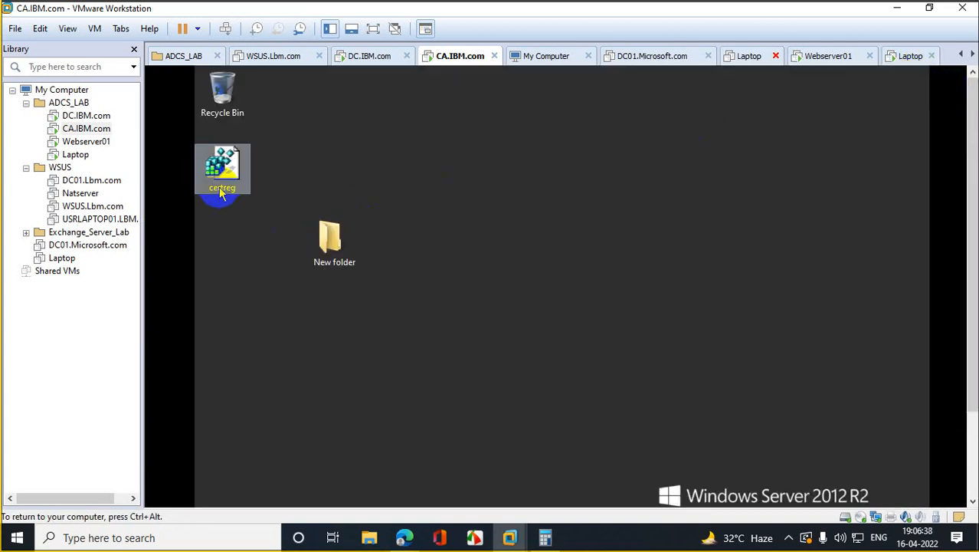
{"action": "left_click_drag", "start_coordinate": [225, 166], "coordinate": [332, 244]}
{"action": "double_click", "coordinate": [333, 243]}
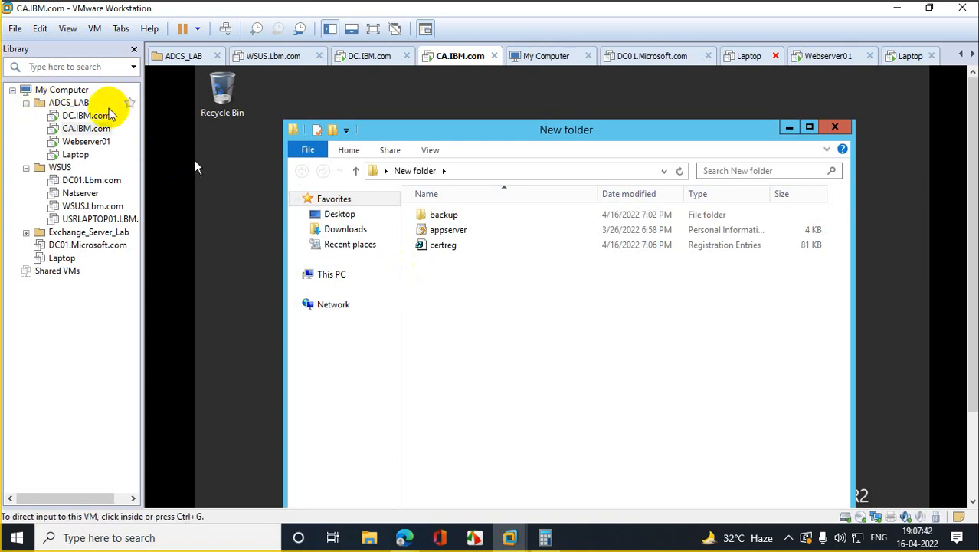
Step: On the DC.IBM.com VM, start a new host record in ibm.com named caserver2019
{"action": "left_click", "coordinate": [91, 116]}
{"action": "left_click", "coordinate": [228, 257]}
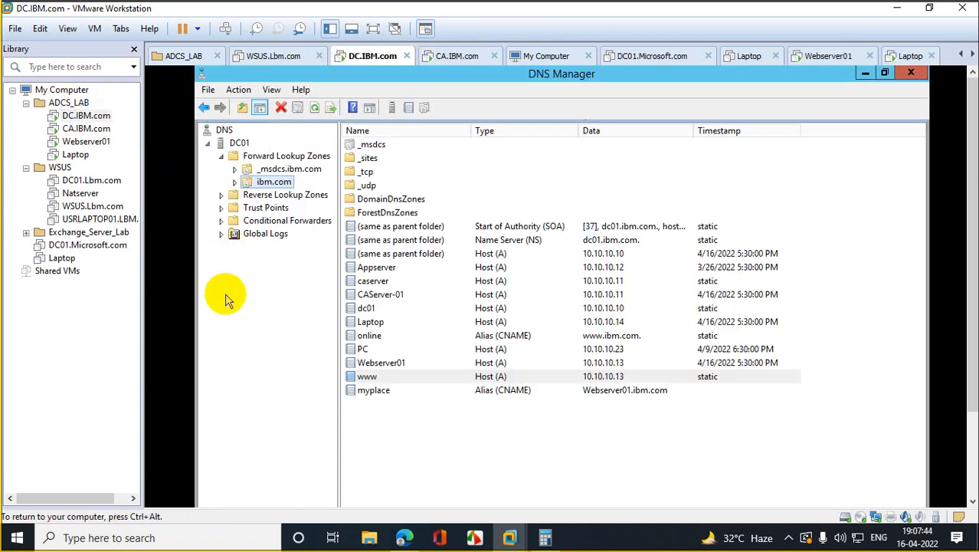
{"action": "right_click", "coordinate": [271, 183]}
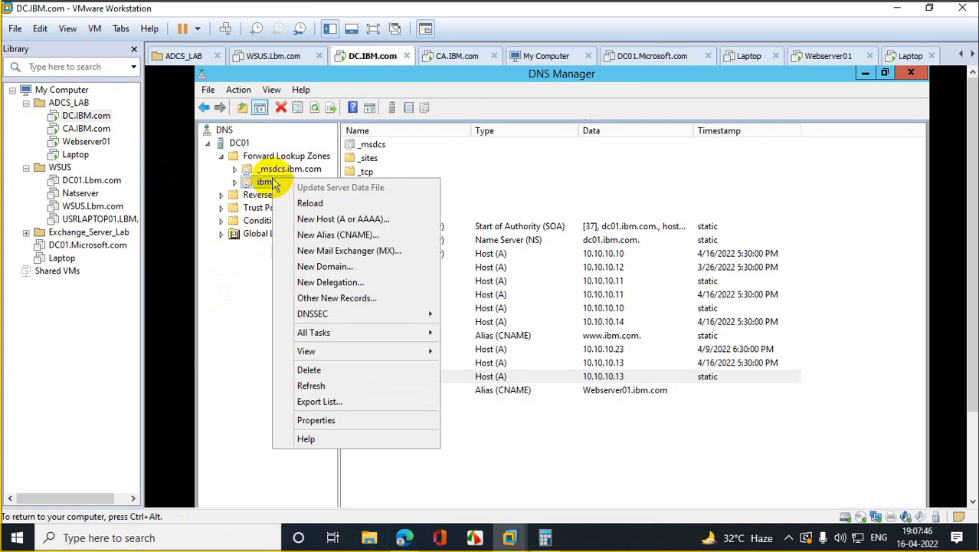
{"action": "left_click", "coordinate": [426, 219]}
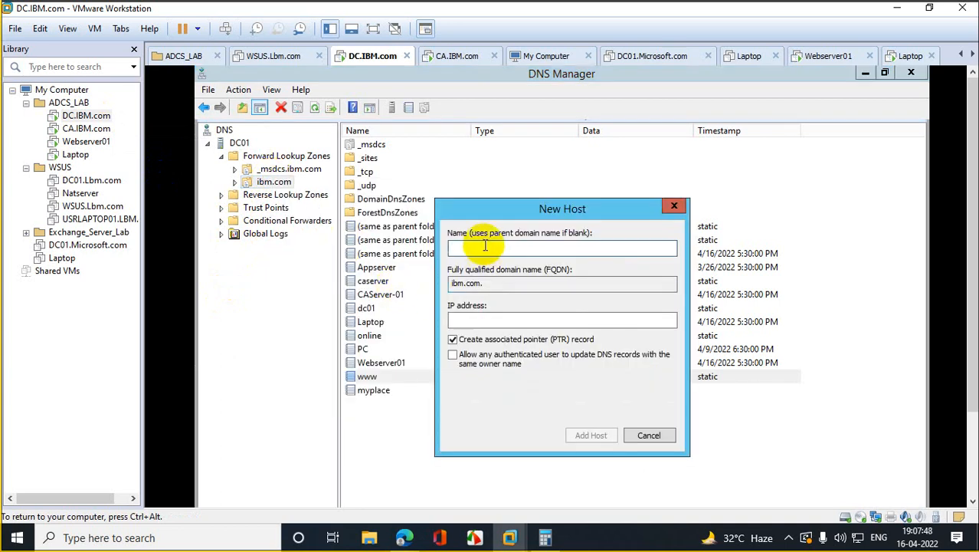
{"action": "type", "text": "caserv"}
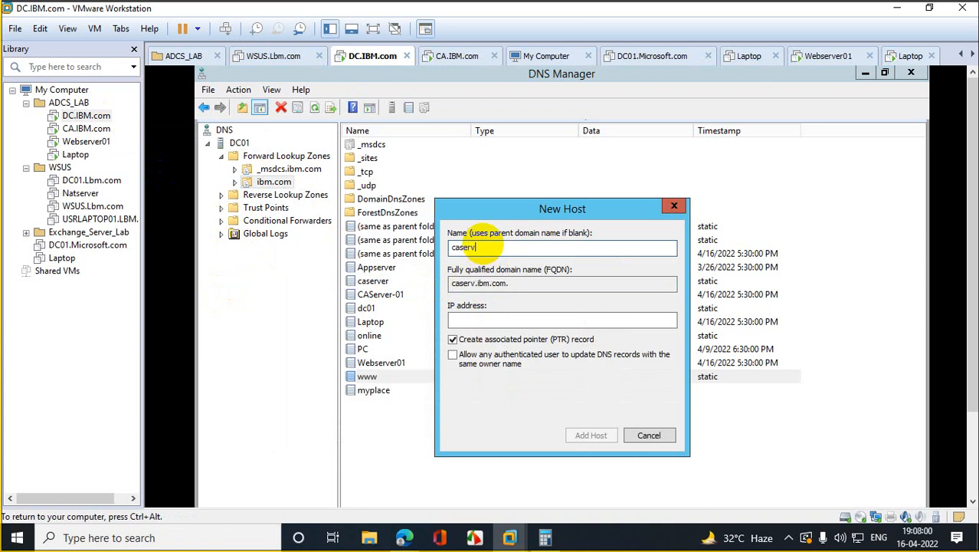
{"action": "type", "text": "er2018"}
{"action": "key", "text": "BackSpace"}
{"action": "type", "text": "9"}
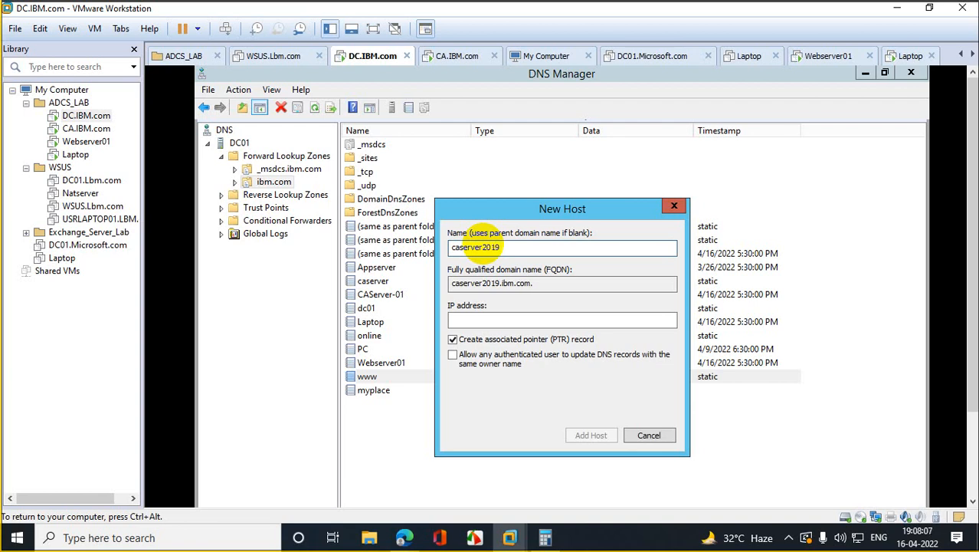
Step: Give the host IP 10.10.10.15 and add it, dismissing the missing reverse zone warning
{"action": "left_click", "coordinate": [469, 318]}
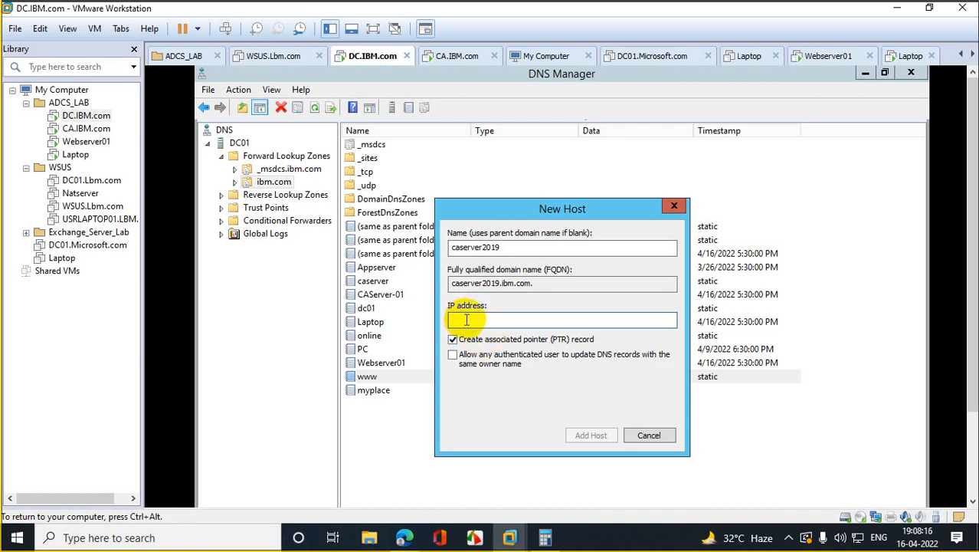
{"action": "type", "text": "10.10.10.1"}
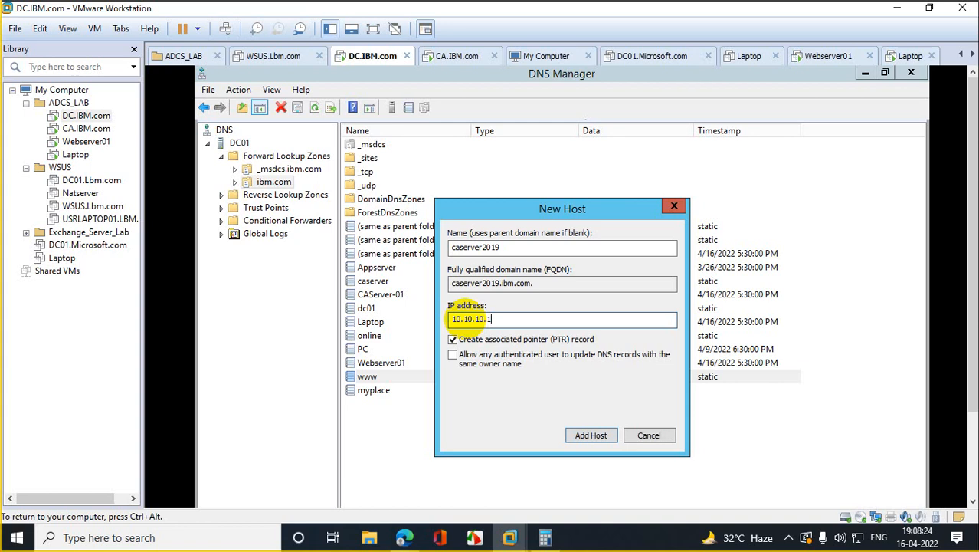
{"action": "type", "text": "5"}
{"action": "left_click", "coordinate": [590, 435]}
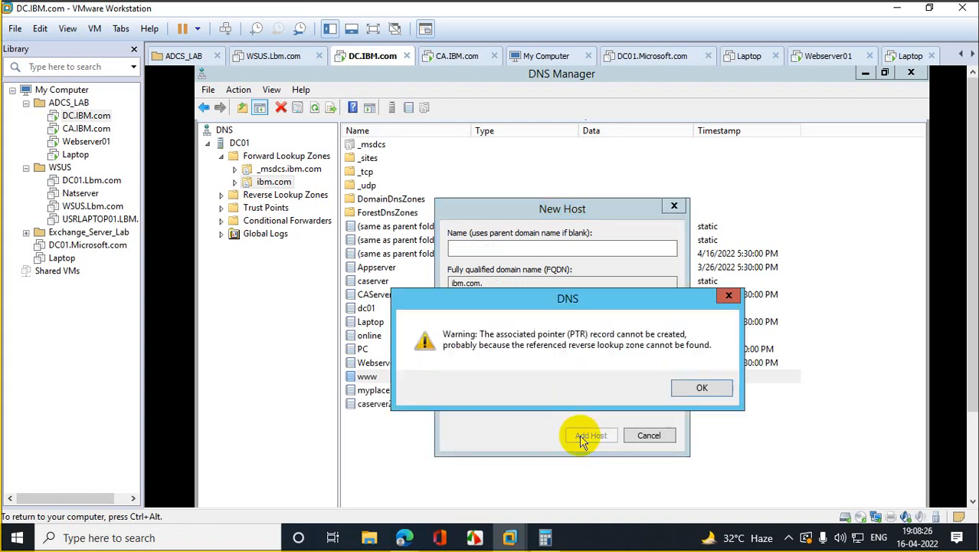
{"action": "left_click", "coordinate": [700, 388]}
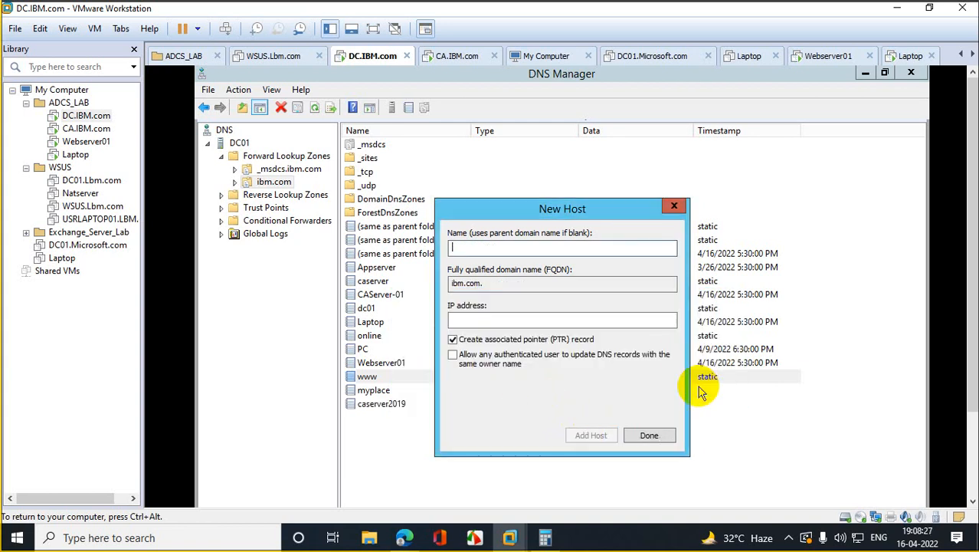
{"action": "left_click", "coordinate": [655, 440]}
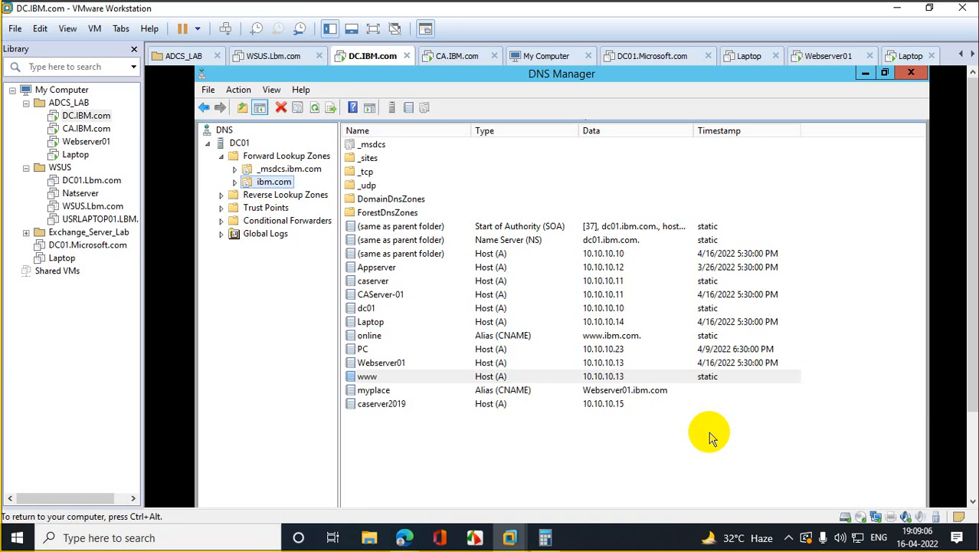
Step: Begin a new primary, AD-integrated IPv4 reverse lookup zone replicated to all domain DNS servers
{"action": "left_click", "coordinate": [247, 196]}
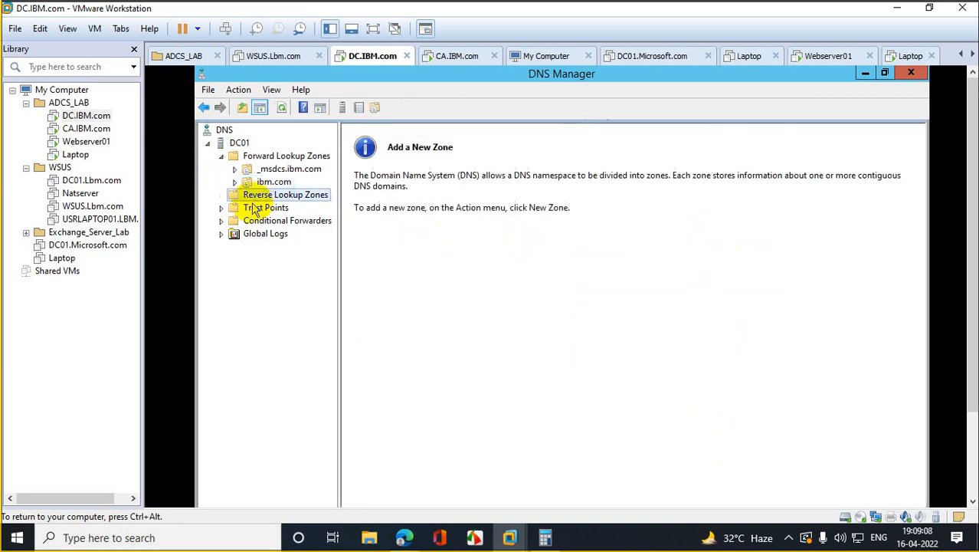
{"action": "right_click", "coordinate": [295, 198]}
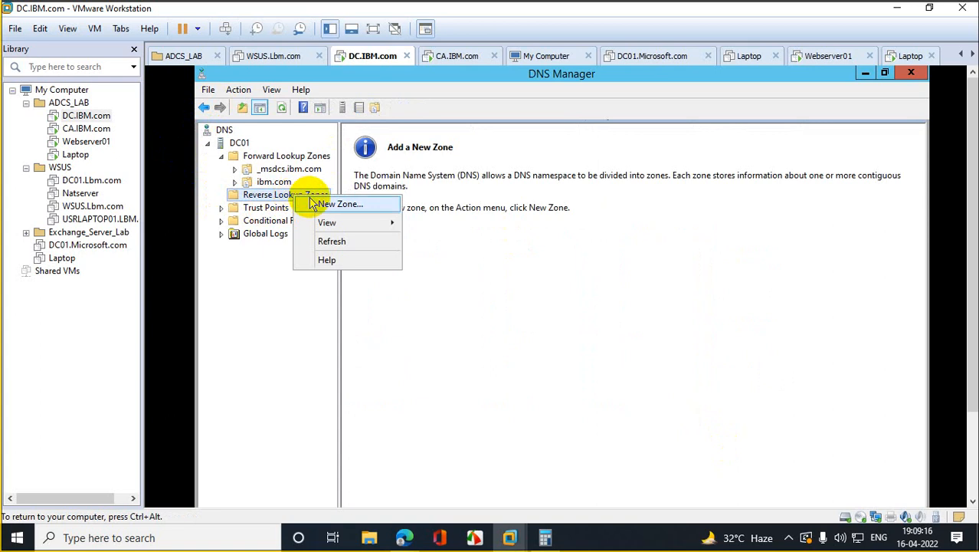
{"action": "left_click", "coordinate": [316, 203]}
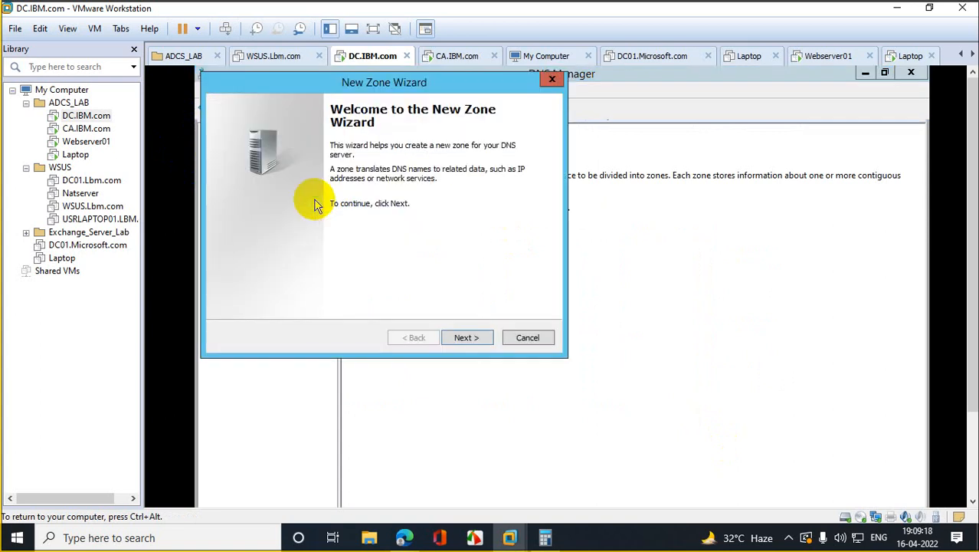
{"action": "left_click", "coordinate": [485, 341]}
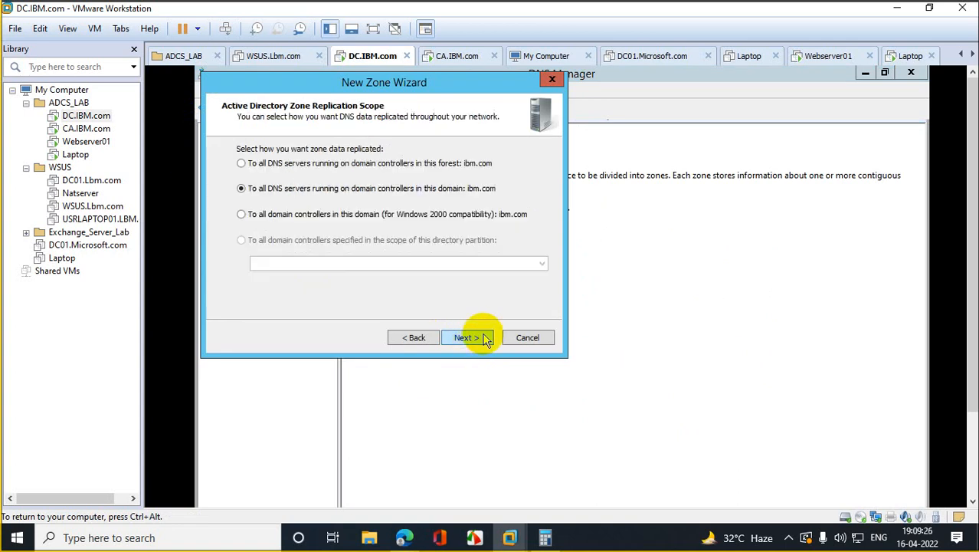
{"action": "left_click", "coordinate": [416, 337]}
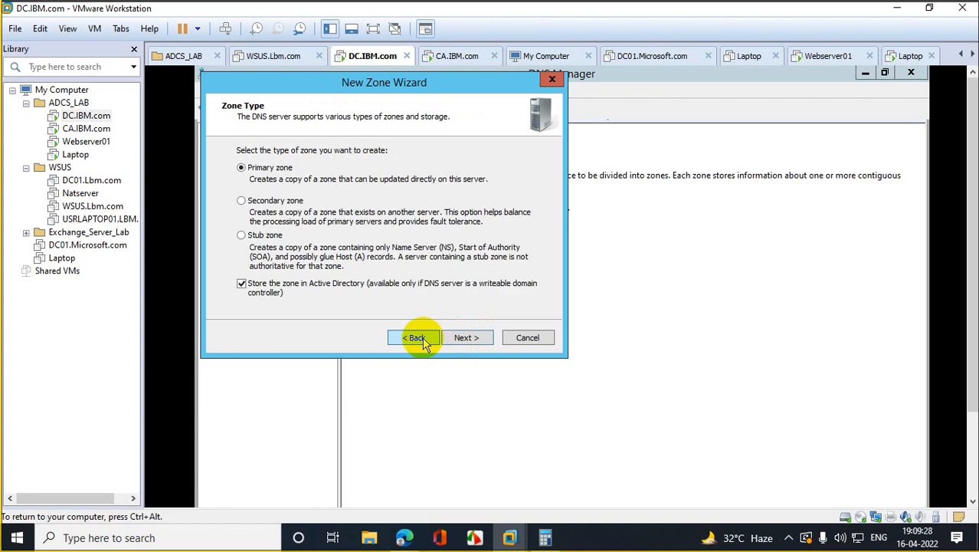
{"action": "left_click", "coordinate": [469, 340]}
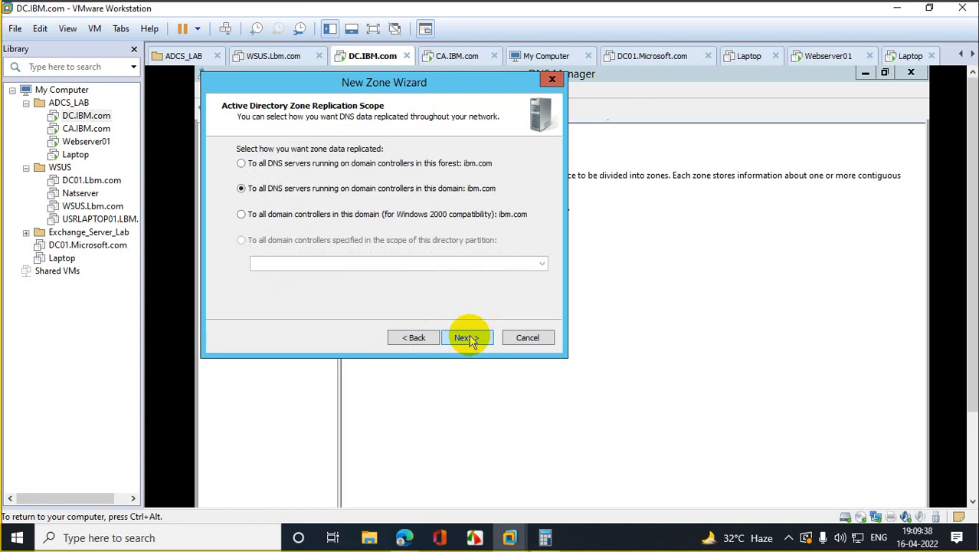
{"action": "left_click", "coordinate": [469, 338]}
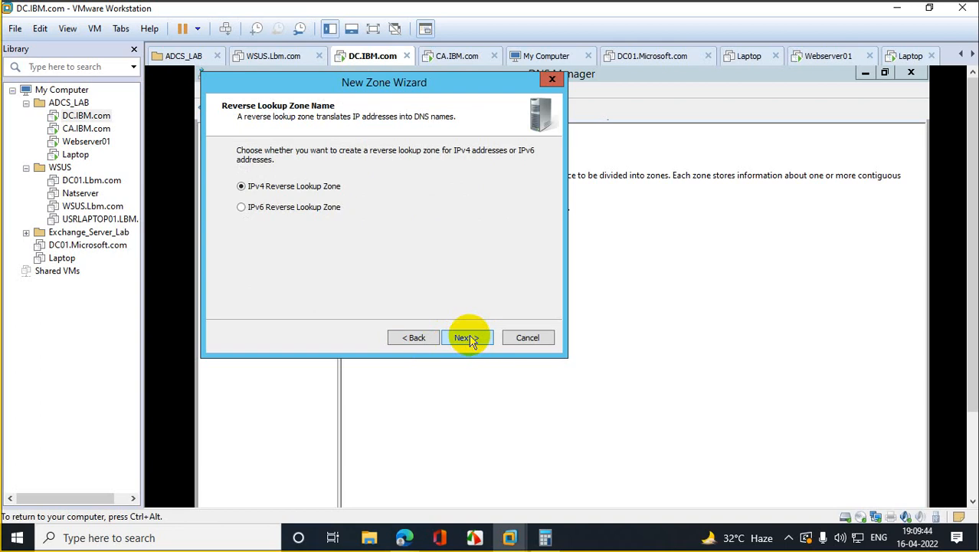
{"action": "left_click", "coordinate": [469, 338]}
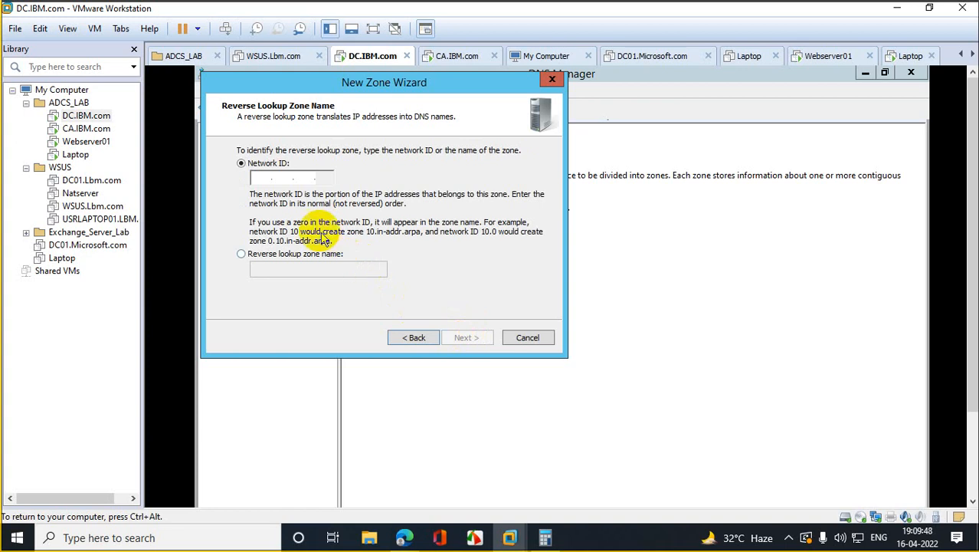
Step: Enter network ID 10.10.10, keep the dynamic update setting, and finish creating the zone
{"action": "left_click", "coordinate": [265, 180]}
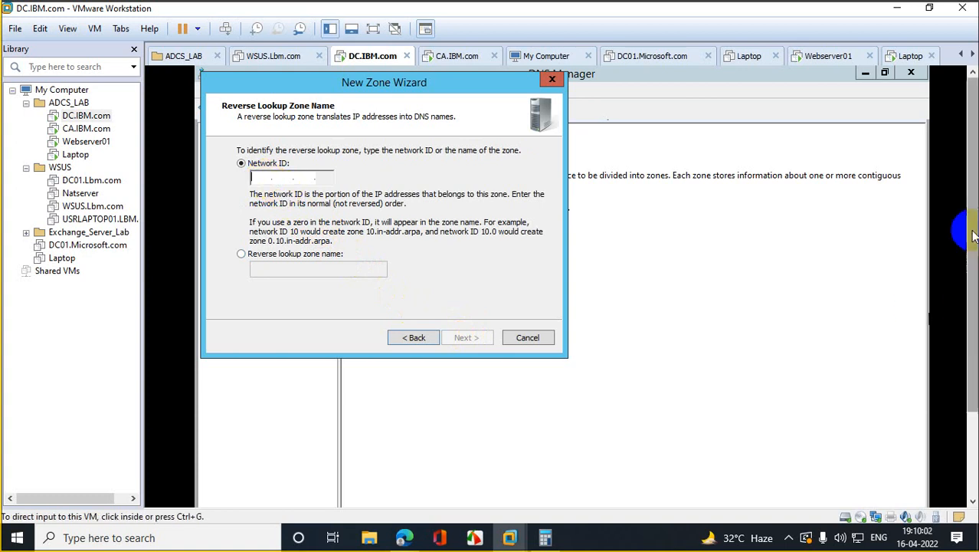
{"action": "left_click", "coordinate": [972, 369]}
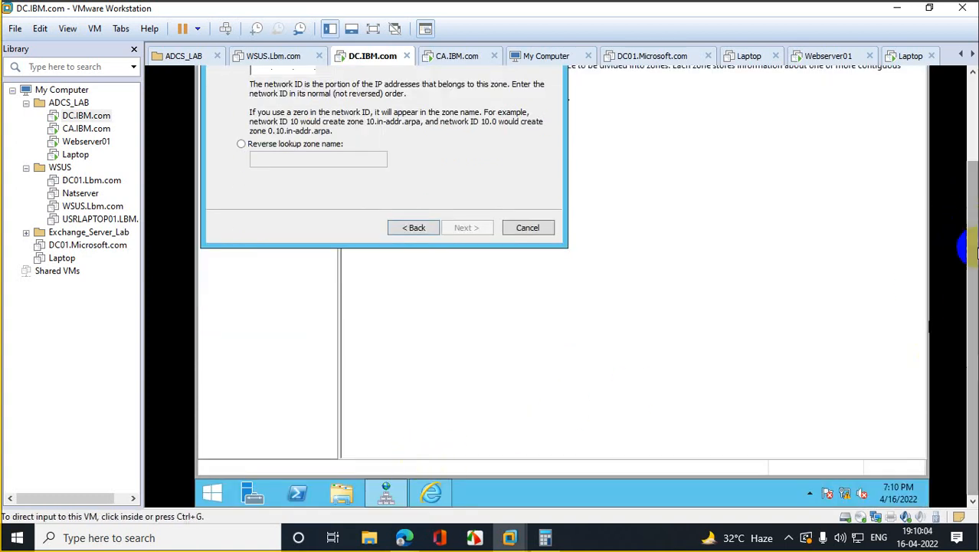
{"action": "left_click", "coordinate": [967, 195]}
{"action": "left_click", "coordinate": [258, 179]}
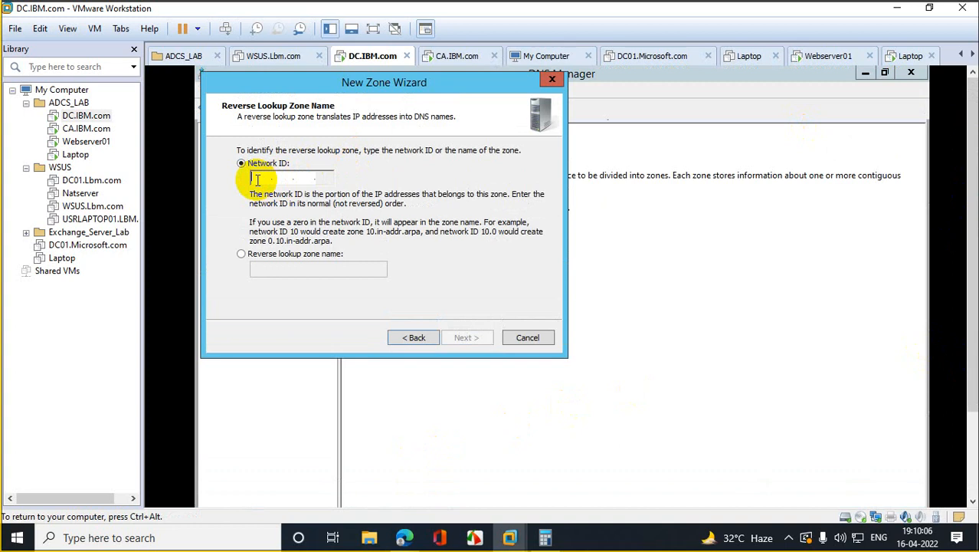
{"action": "type", "text": "1.10.."}
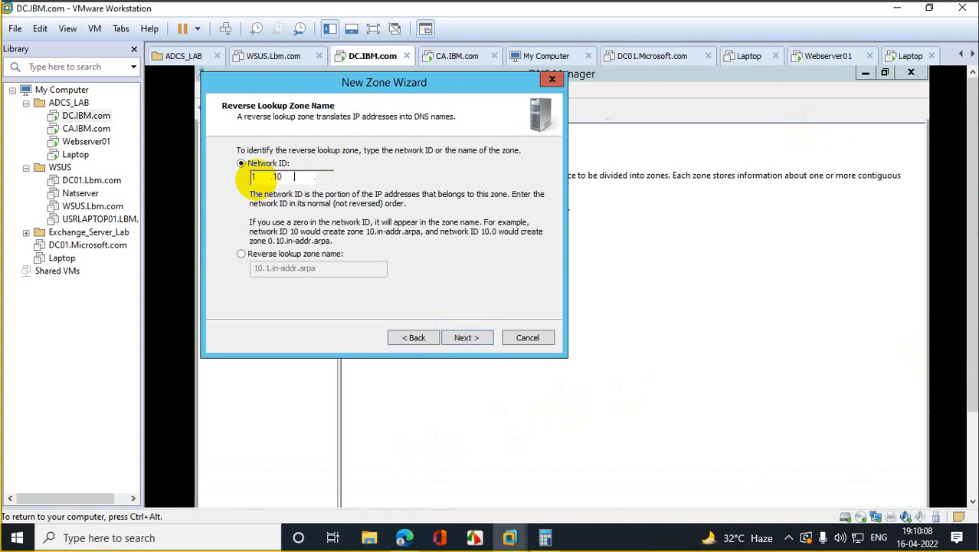
{"action": "key", "text": "BackSpace"}
{"action": "key", "text": "BackSpace"}
{"action": "key", "text": "BackSpace"}
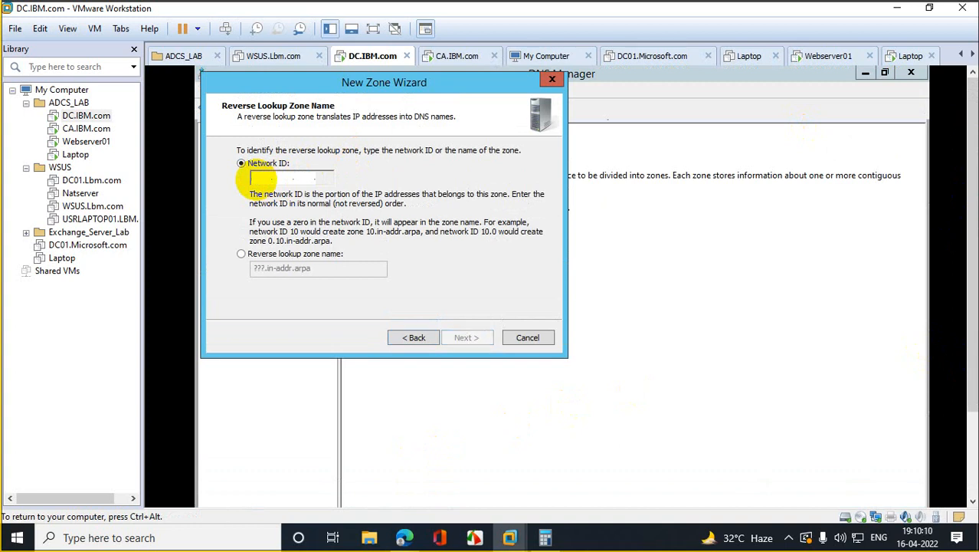
{"action": "type", "text": "10.1"}
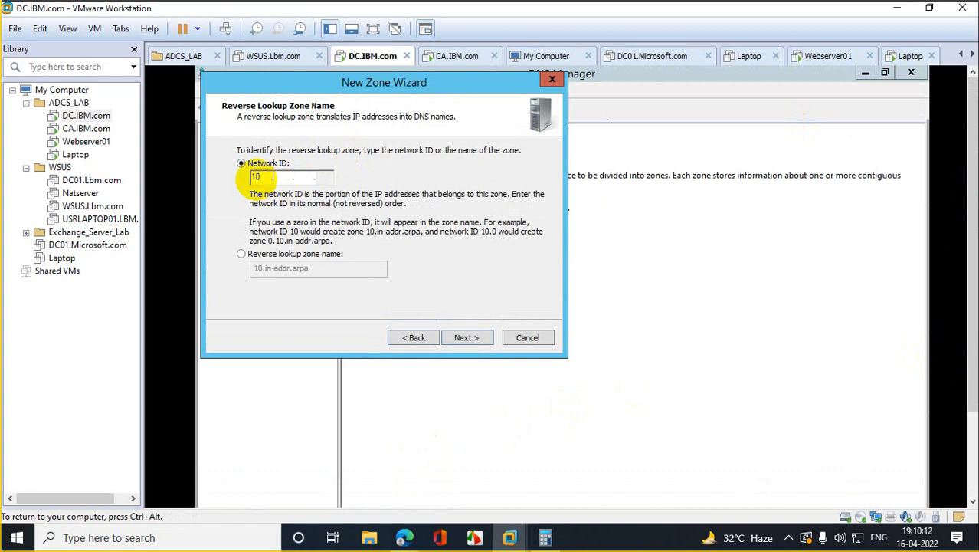
{"action": "type", "text": "0.10"}
{"action": "left_click", "coordinate": [475, 344]}
{"action": "left_click", "coordinate": [475, 344]}
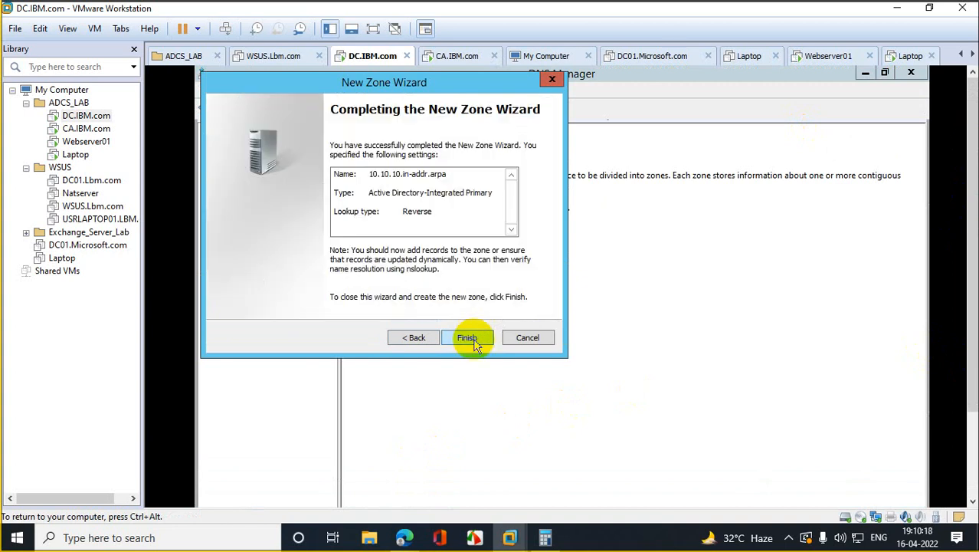
{"action": "left_click", "coordinate": [468, 339]}
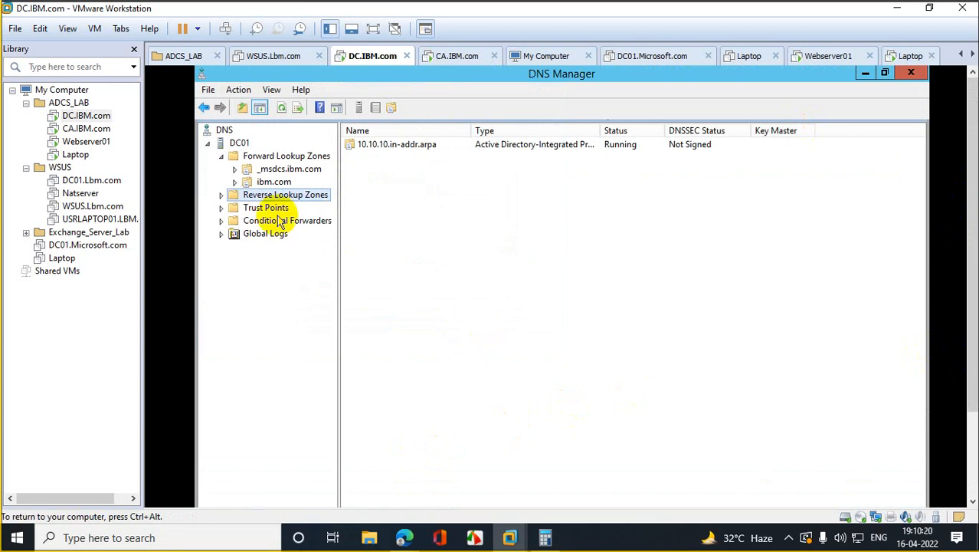
Step: Confirm caserver2019's PTR update option is on, then check 10.10.10.in-addr.arpa, which holds only SOA and NS
{"action": "left_click", "coordinate": [221, 196]}
{"action": "left_click", "coordinate": [294, 210]}
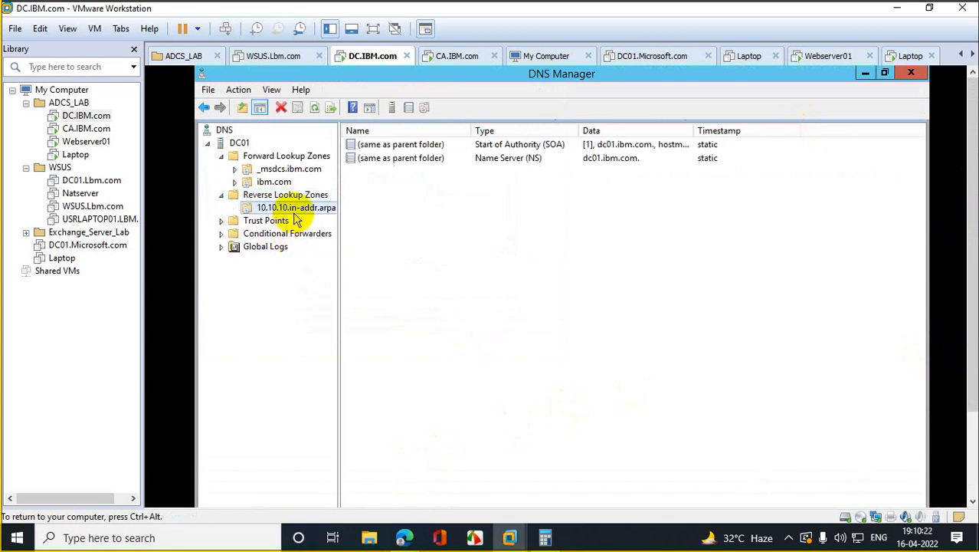
{"action": "left_click", "coordinate": [282, 184]}
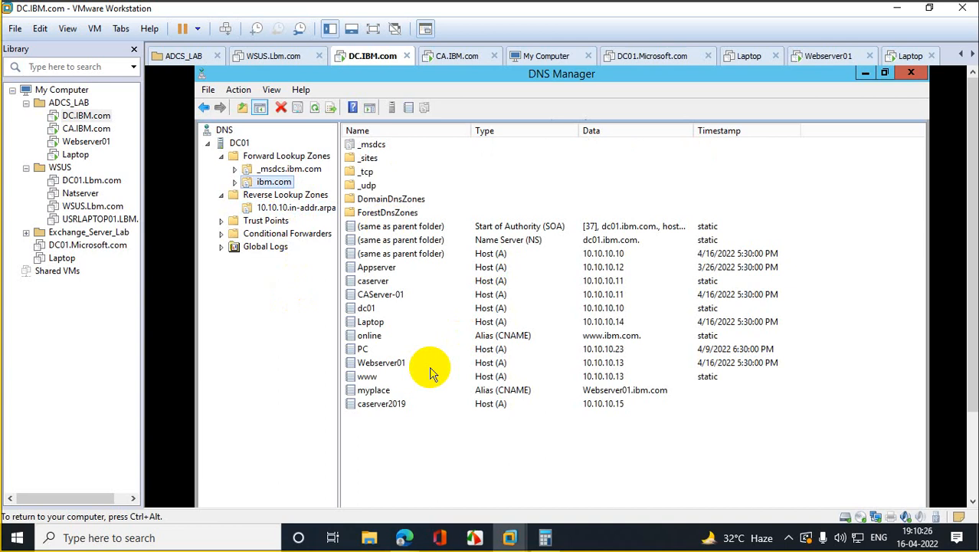
{"action": "double_click", "coordinate": [390, 406]}
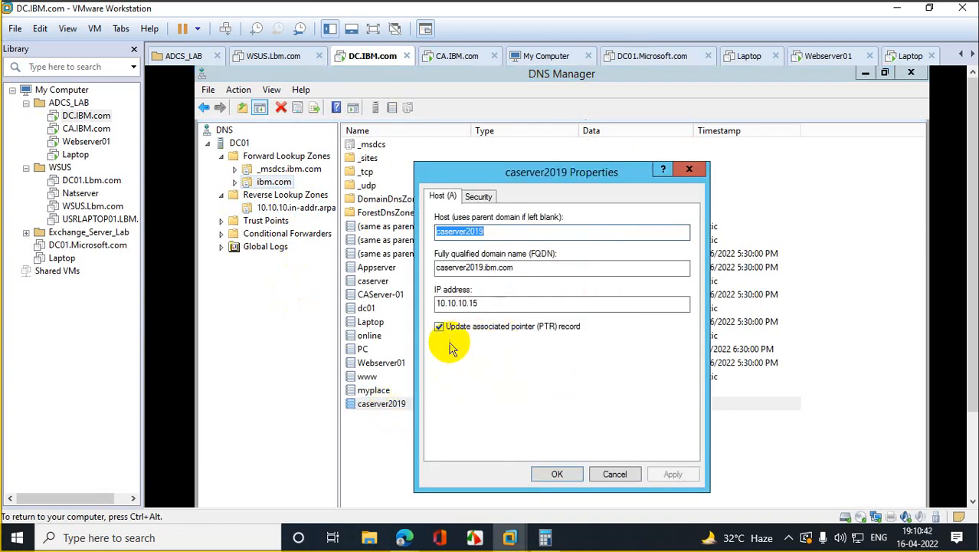
{"action": "left_click", "coordinate": [559, 471]}
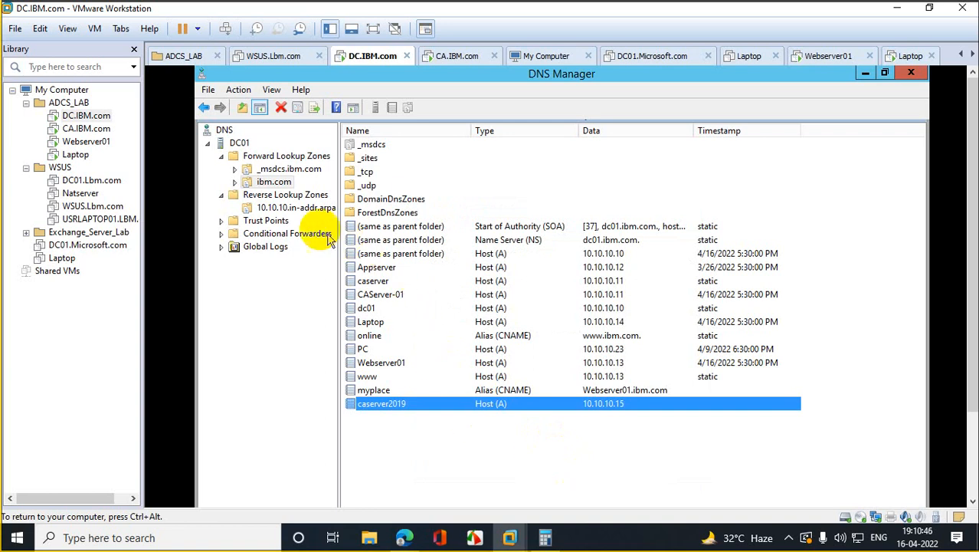
{"action": "left_click", "coordinate": [303, 210]}
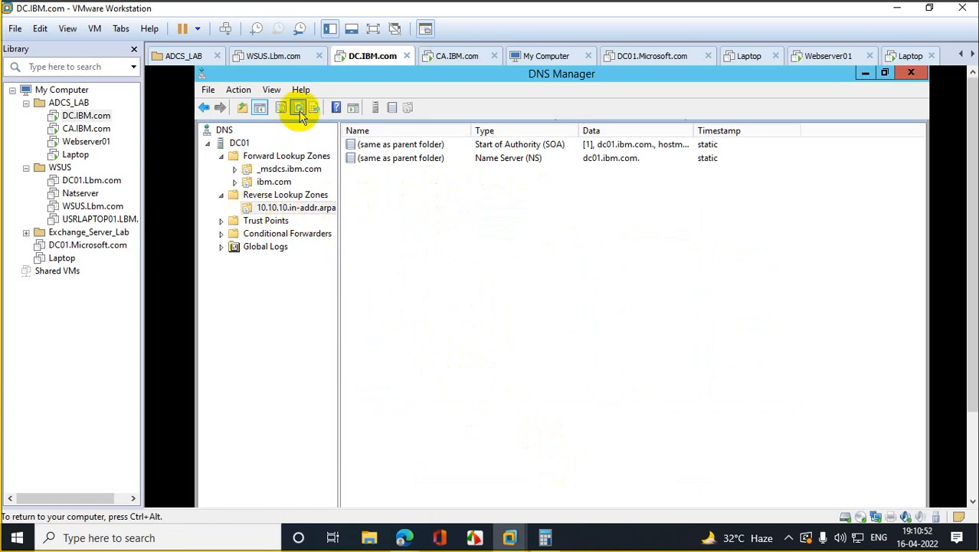
Step: Delete the existing caserver2019 host record from the ibm.com zone
{"action": "left_click", "coordinate": [272, 181]}
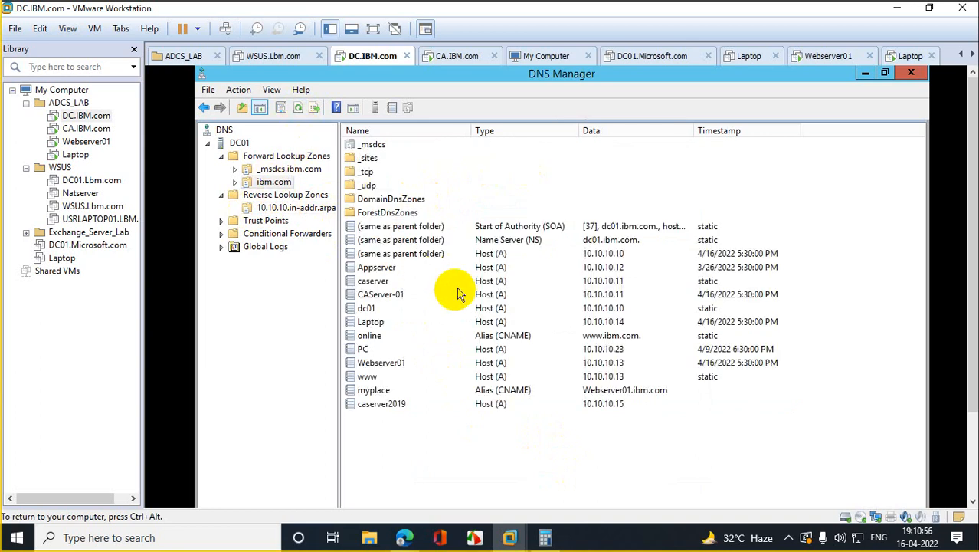
{"action": "right_click", "coordinate": [396, 406]}
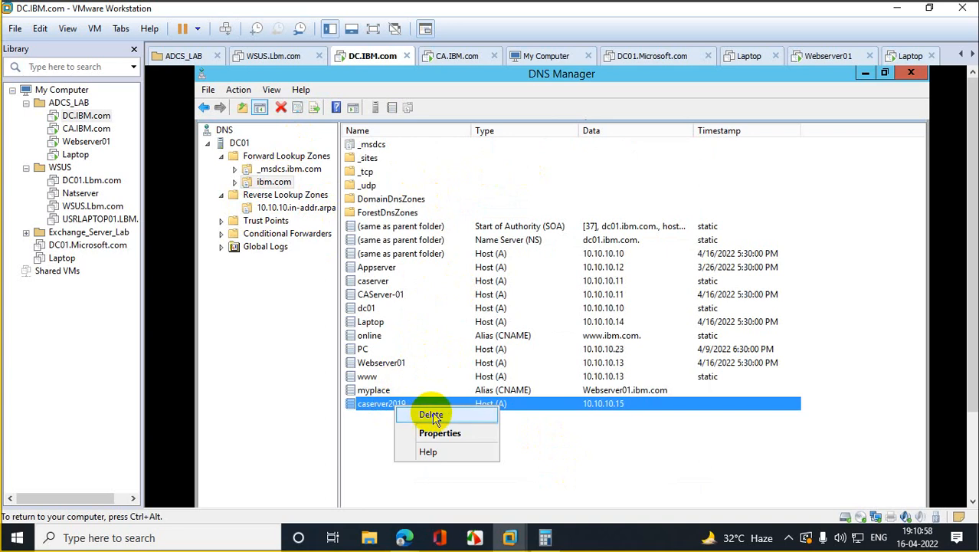
{"action": "left_click", "coordinate": [428, 413]}
{"action": "left_click", "coordinate": [606, 390]}
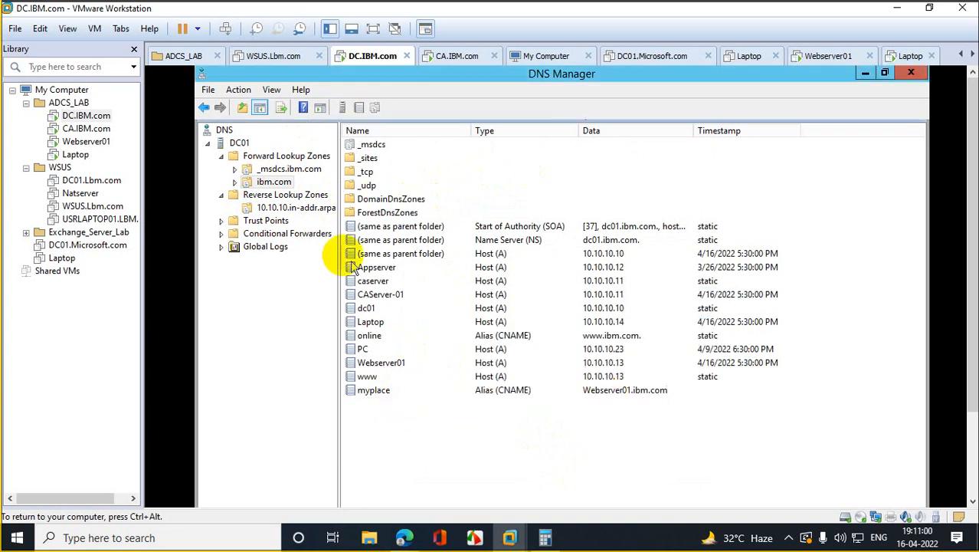
{"action": "right_click", "coordinate": [278, 209]}
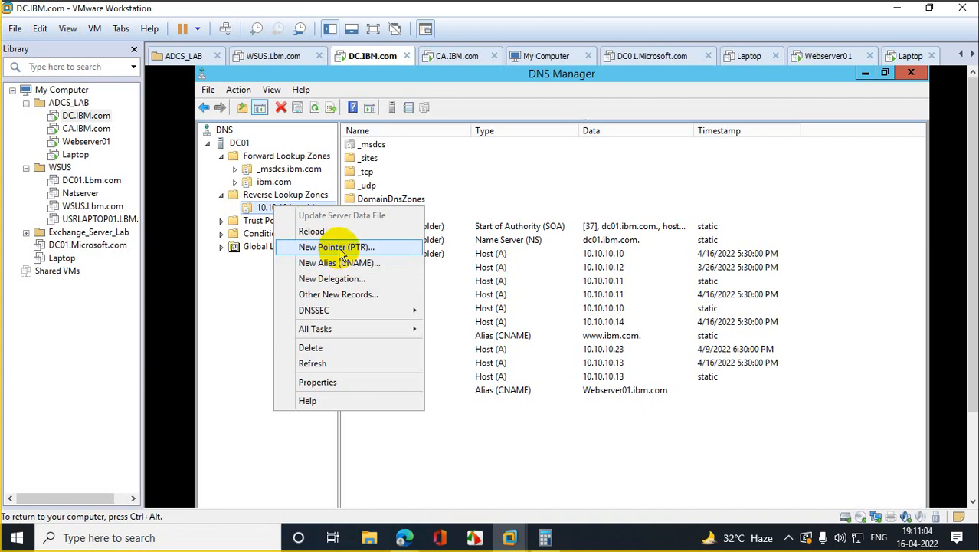
{"action": "left_click", "coordinate": [488, 458]}
Step: Recreate the caserver2019 host record at 10.10.10.15 in ibm.com with its pointer record
{"action": "right_click", "coordinate": [259, 183]}
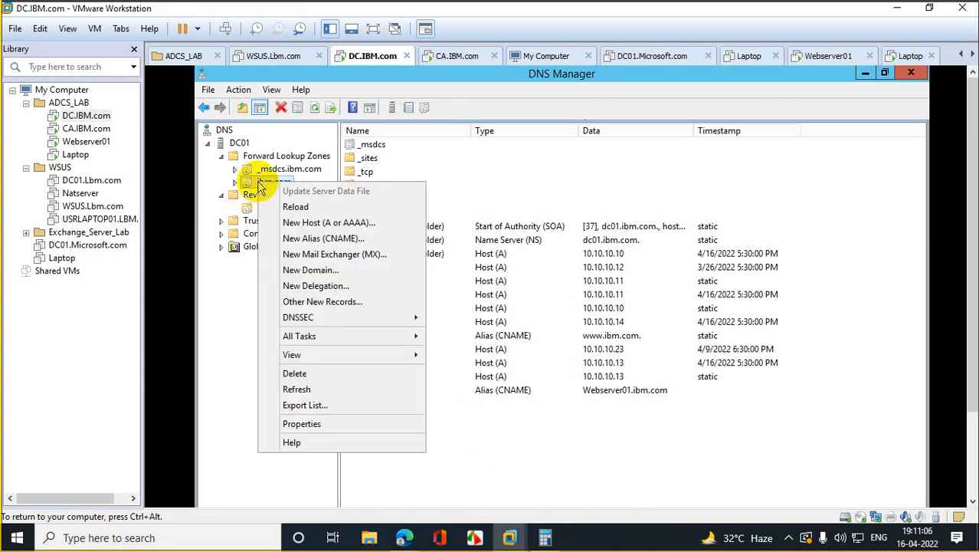
{"action": "left_click", "coordinate": [329, 222]}
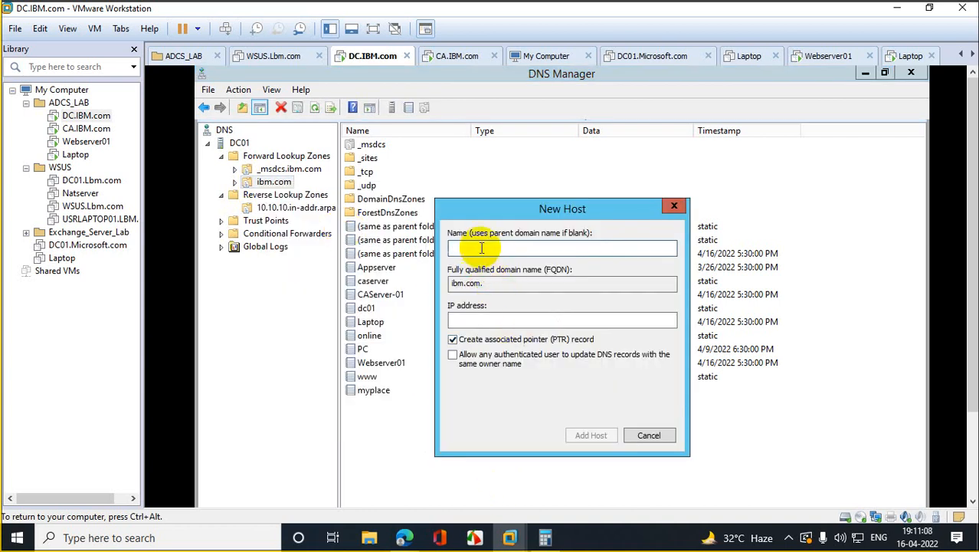
{"action": "type", "text": "caserver2019"}
{"action": "left_click", "coordinate": [477, 319]}
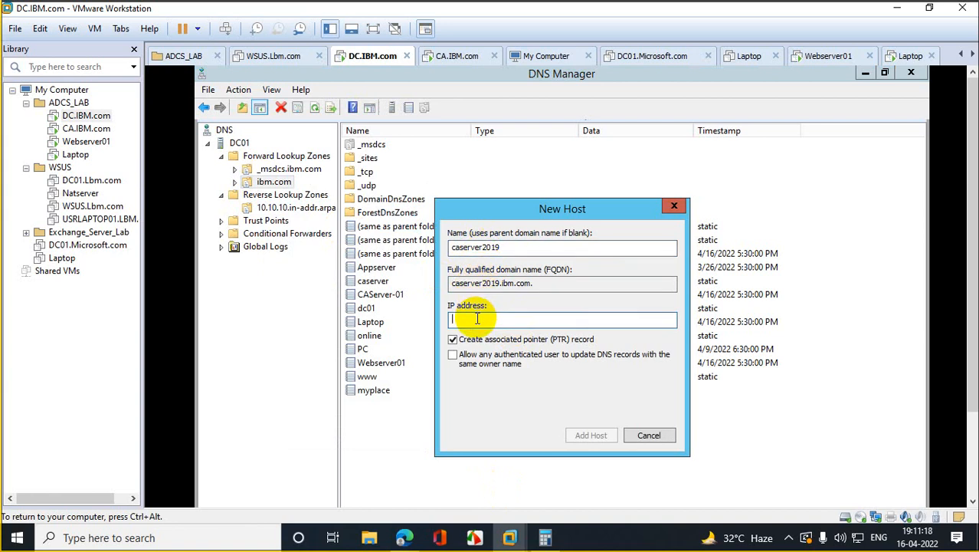
{"action": "type", "text": "10.10.10.15"}
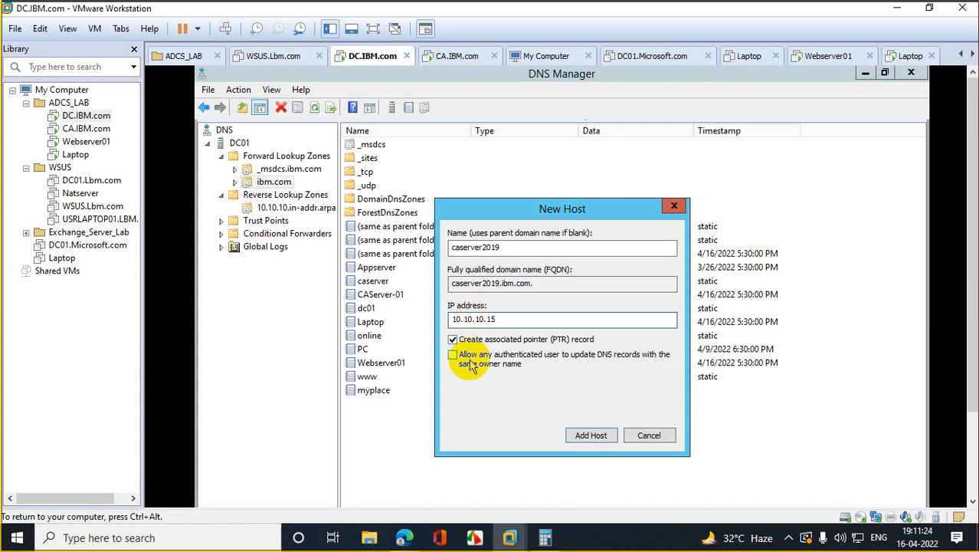
{"action": "left_click", "coordinate": [595, 435]}
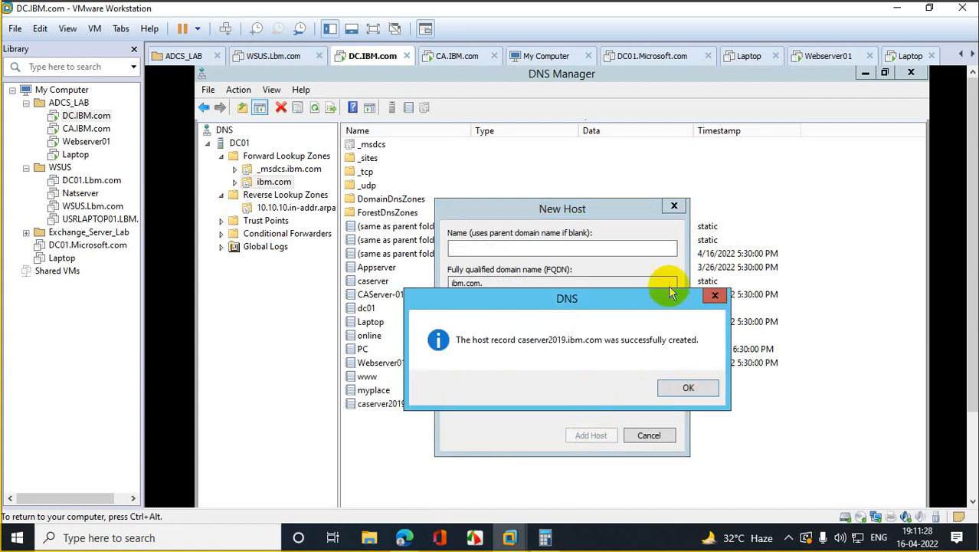
{"action": "left_click", "coordinate": [688, 387]}
{"action": "left_click", "coordinate": [674, 206]}
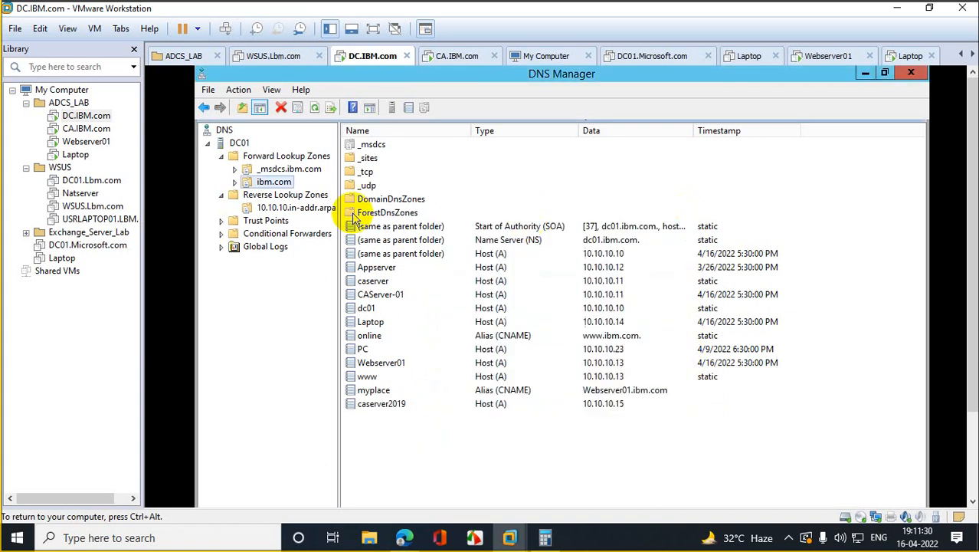
Step: Refresh the 10.10.10.in-addr.arpa zone, select the new 10.10.10.15 pointer record, then switch to CA.IBM.com
{"action": "left_click", "coordinate": [260, 209]}
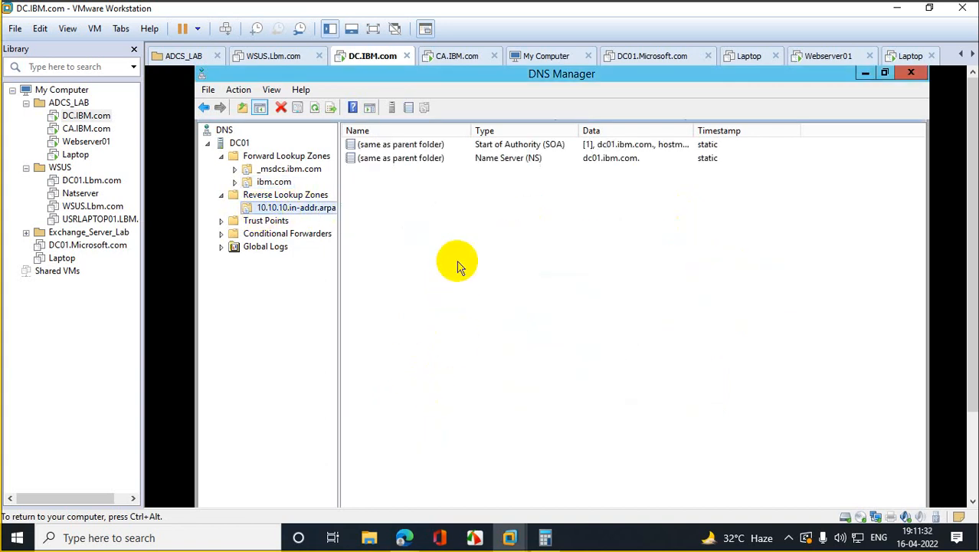
{"action": "left_click", "coordinate": [314, 107]}
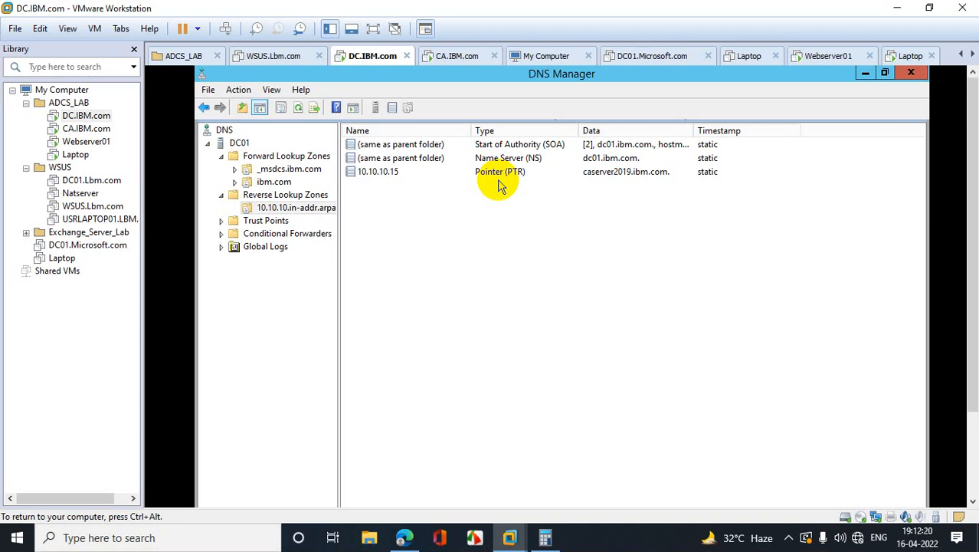
{"action": "left_click", "coordinate": [378, 176]}
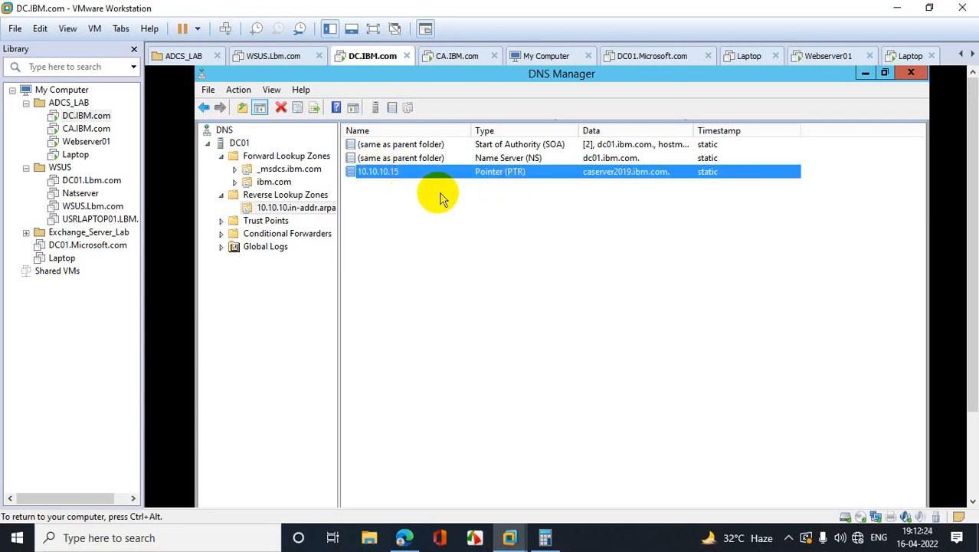
{"action": "left_click", "coordinate": [91, 128]}
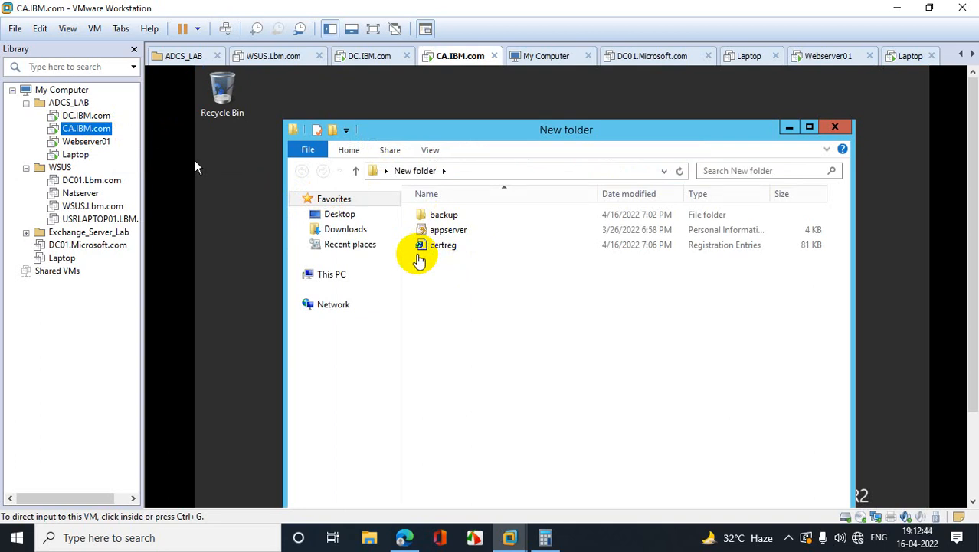
Step: Go back to the Google Meet tab in Edge, present the entire screen, and minimize the browser
{"action": "left_click", "coordinate": [404, 537]}
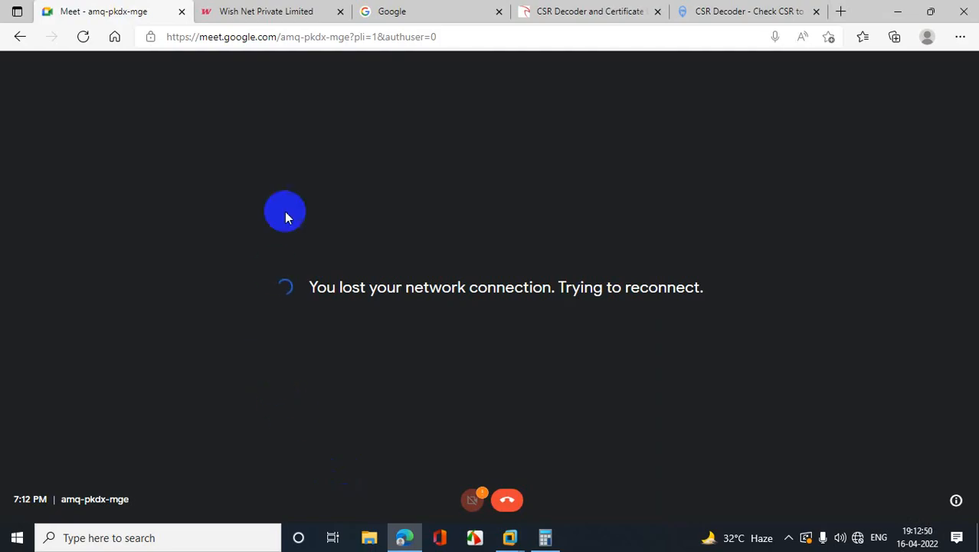
{"action": "left_click", "coordinate": [273, 18]}
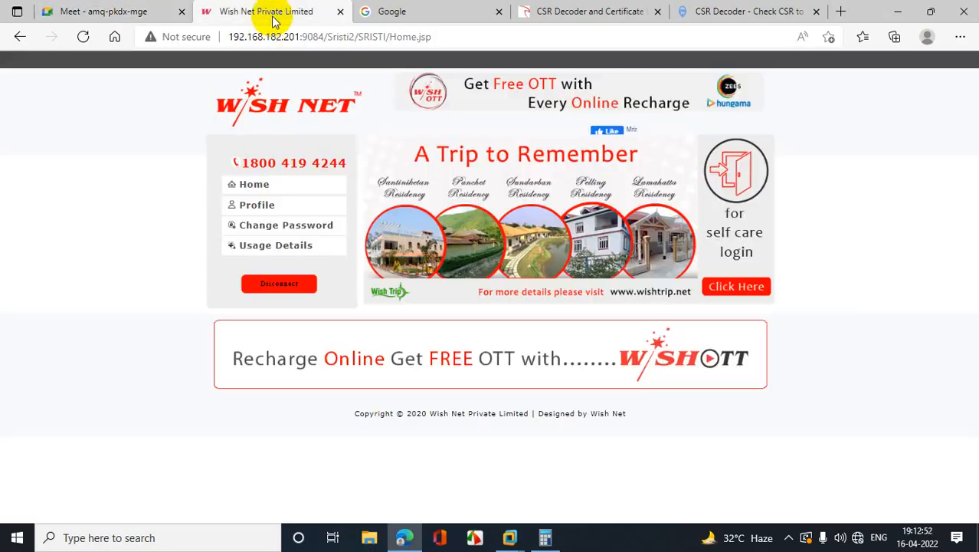
{"action": "left_click", "coordinate": [142, 10]}
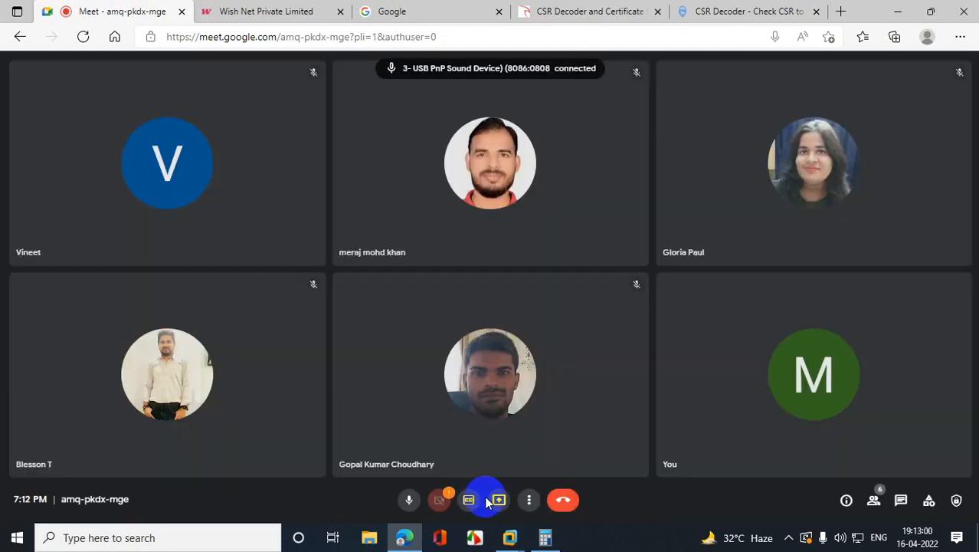
{"action": "left_click", "coordinate": [498, 500]}
{"action": "left_click", "coordinate": [554, 423]}
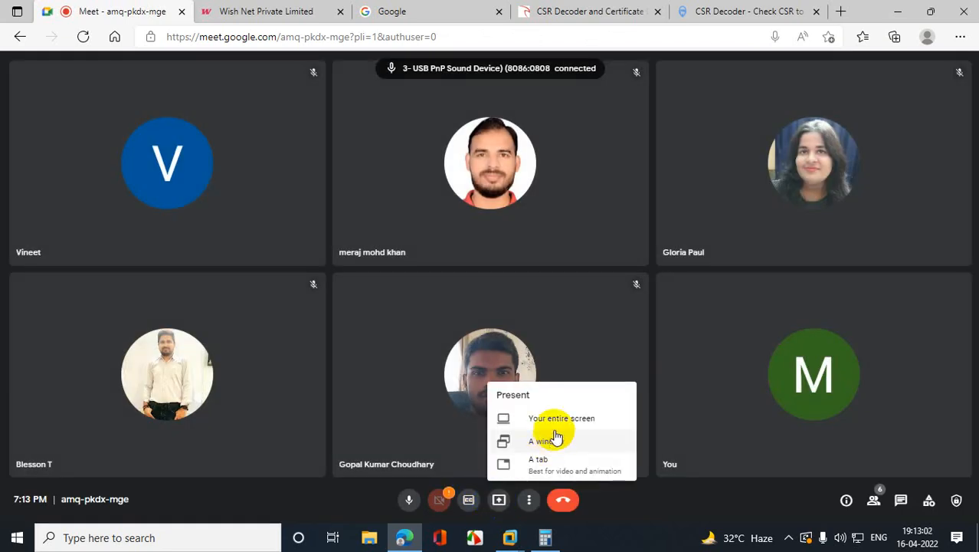
{"action": "left_click", "coordinate": [609, 325]}
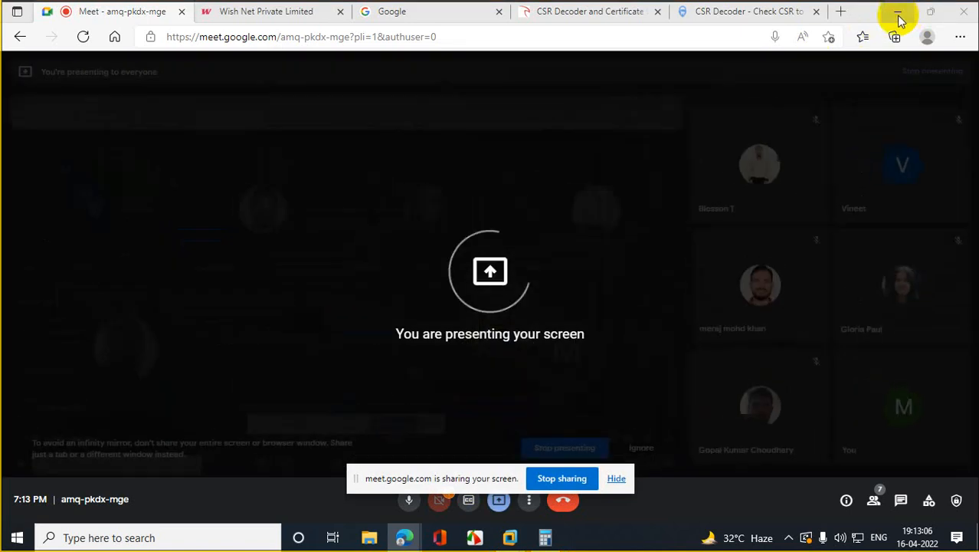
{"action": "left_click", "coordinate": [898, 15]}
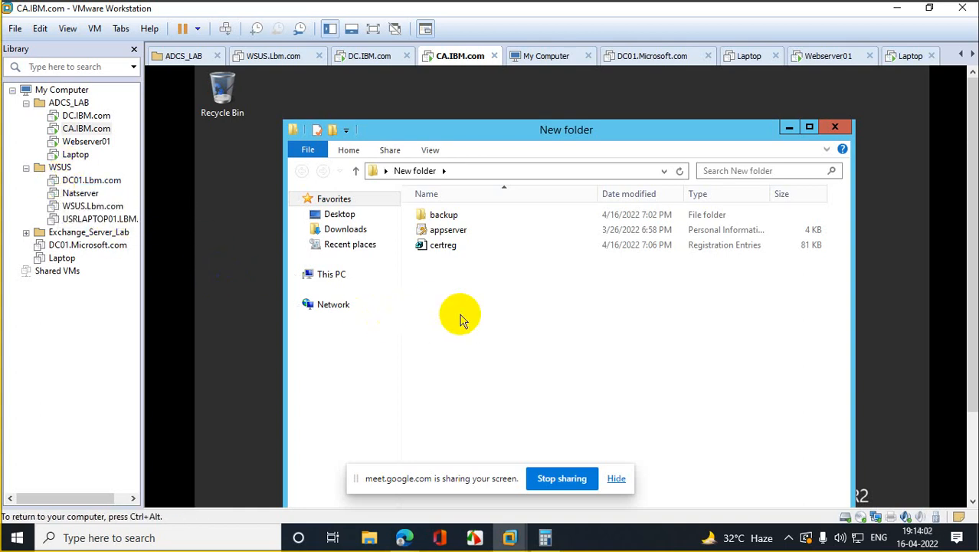
Step: Hide the sharing notice, review backup, appserver and certreg on CA, then show DC's ibm.com records
{"action": "left_click", "coordinate": [617, 479]}
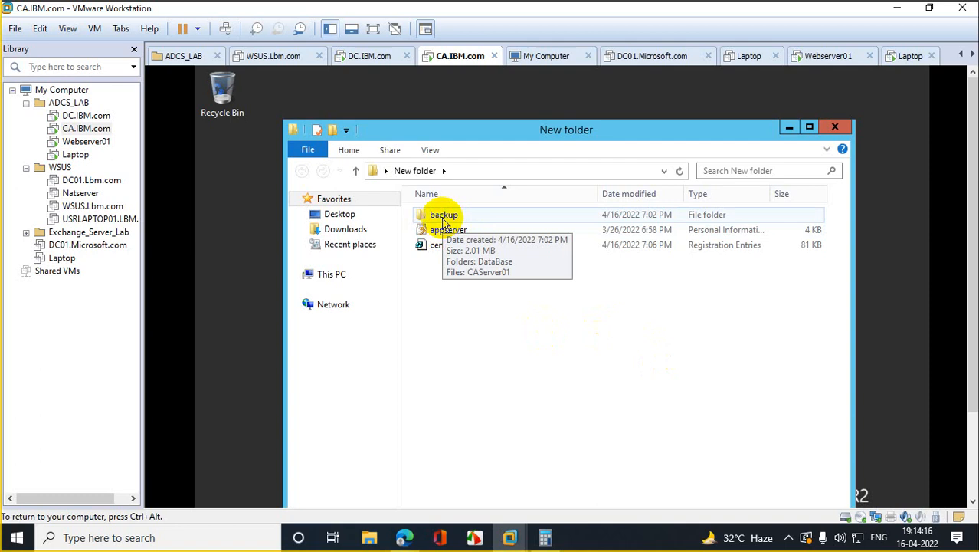
{"action": "left_click", "coordinate": [444, 221]}
{"action": "left_click", "coordinate": [451, 235]}
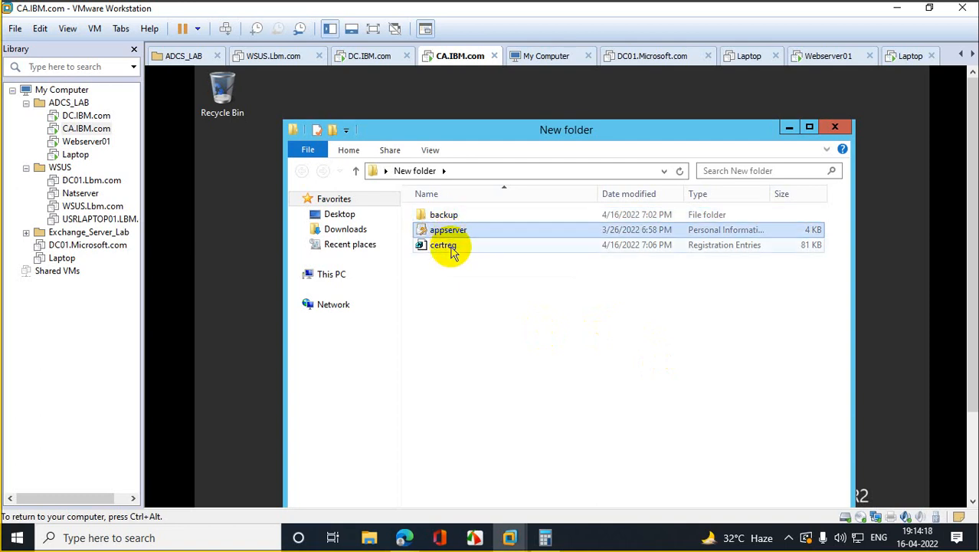
{"action": "left_click", "coordinate": [452, 251]}
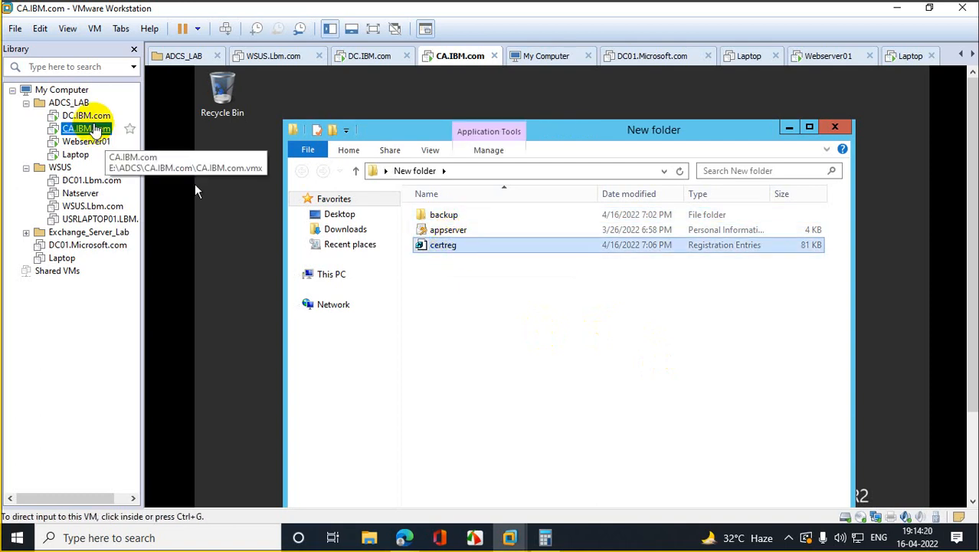
{"action": "left_click", "coordinate": [91, 116]}
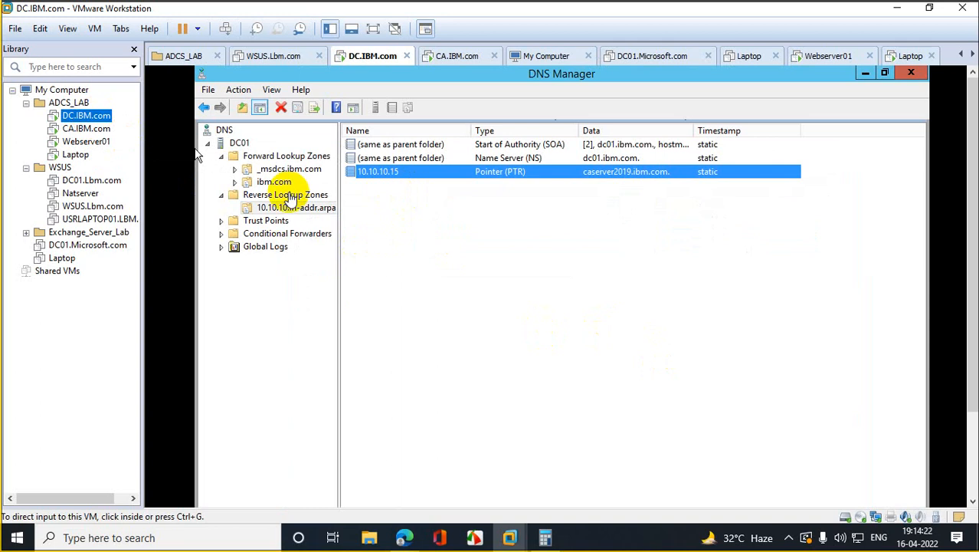
{"action": "left_click", "coordinate": [272, 181]}
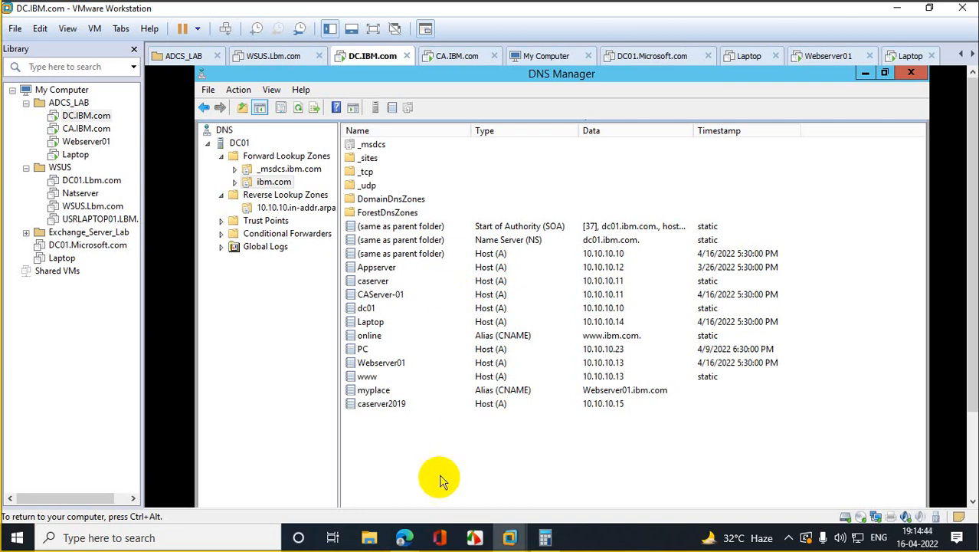
Step: Minimize the Meet browser and VMware Workstation, and close Calculator
{"action": "mouse_move", "coordinate": [403, 537]}
{"action": "left_click", "coordinate": [373, 472]}
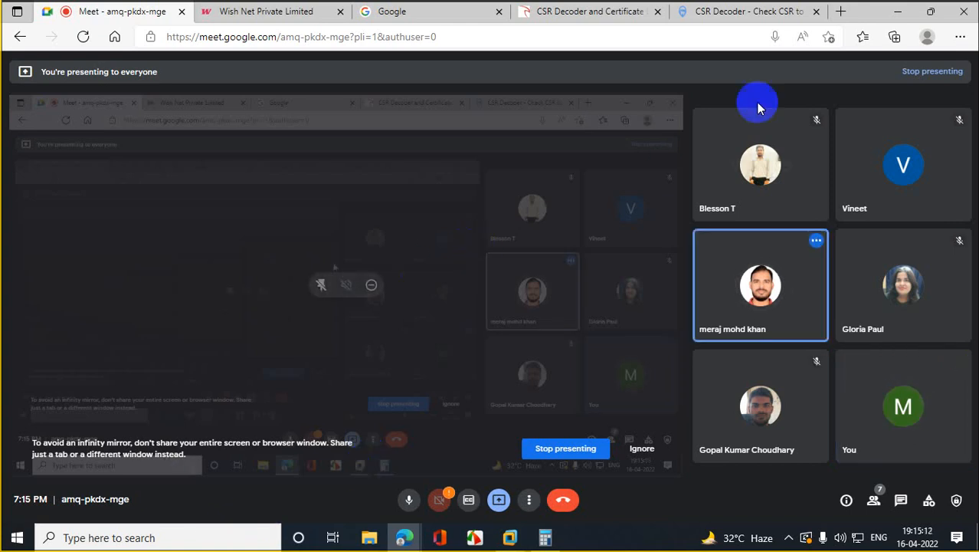
{"action": "left_click", "coordinate": [897, 11]}
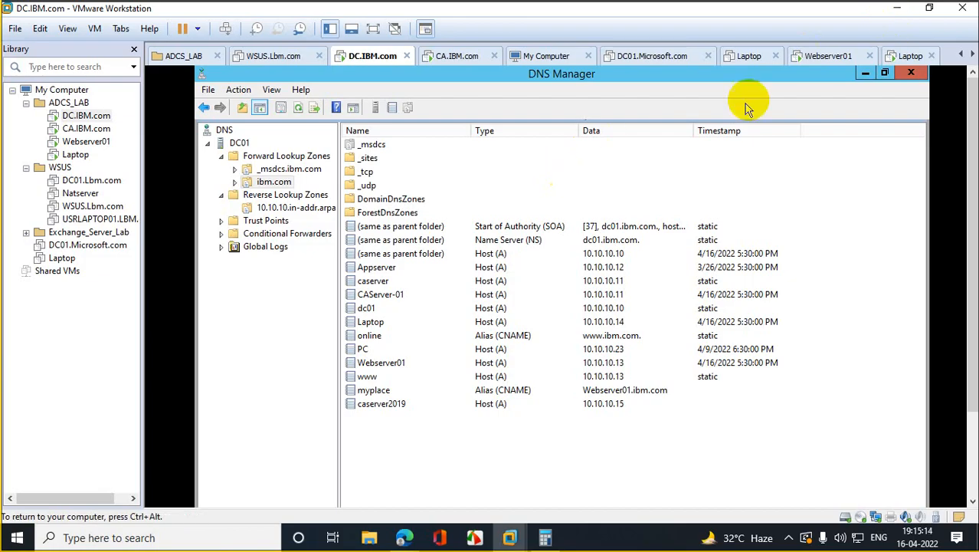
{"action": "left_click", "coordinate": [895, 9]}
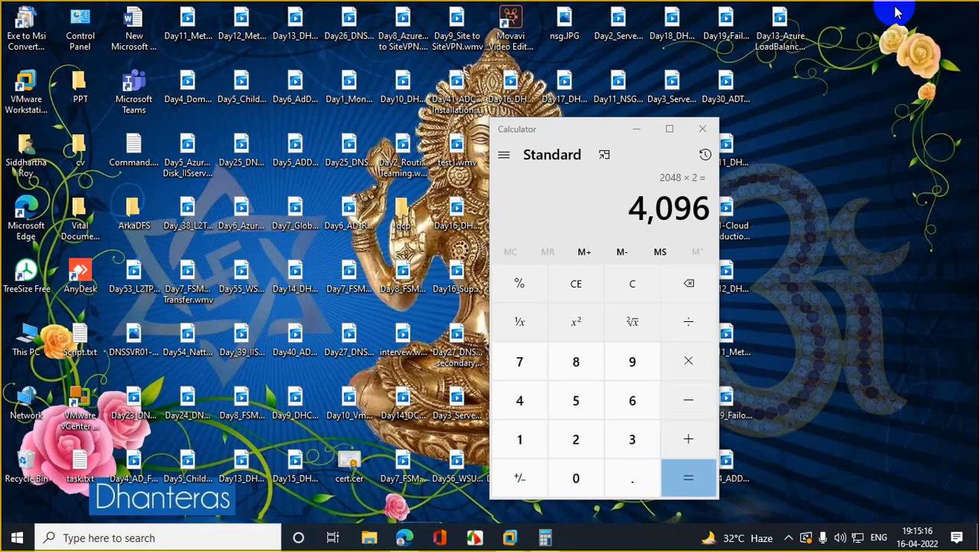
{"action": "left_click", "coordinate": [702, 129]}
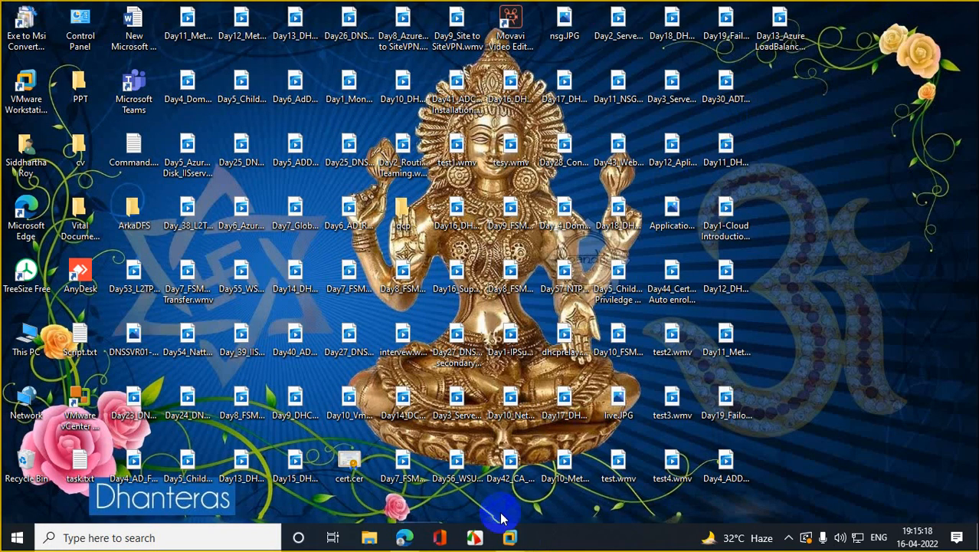